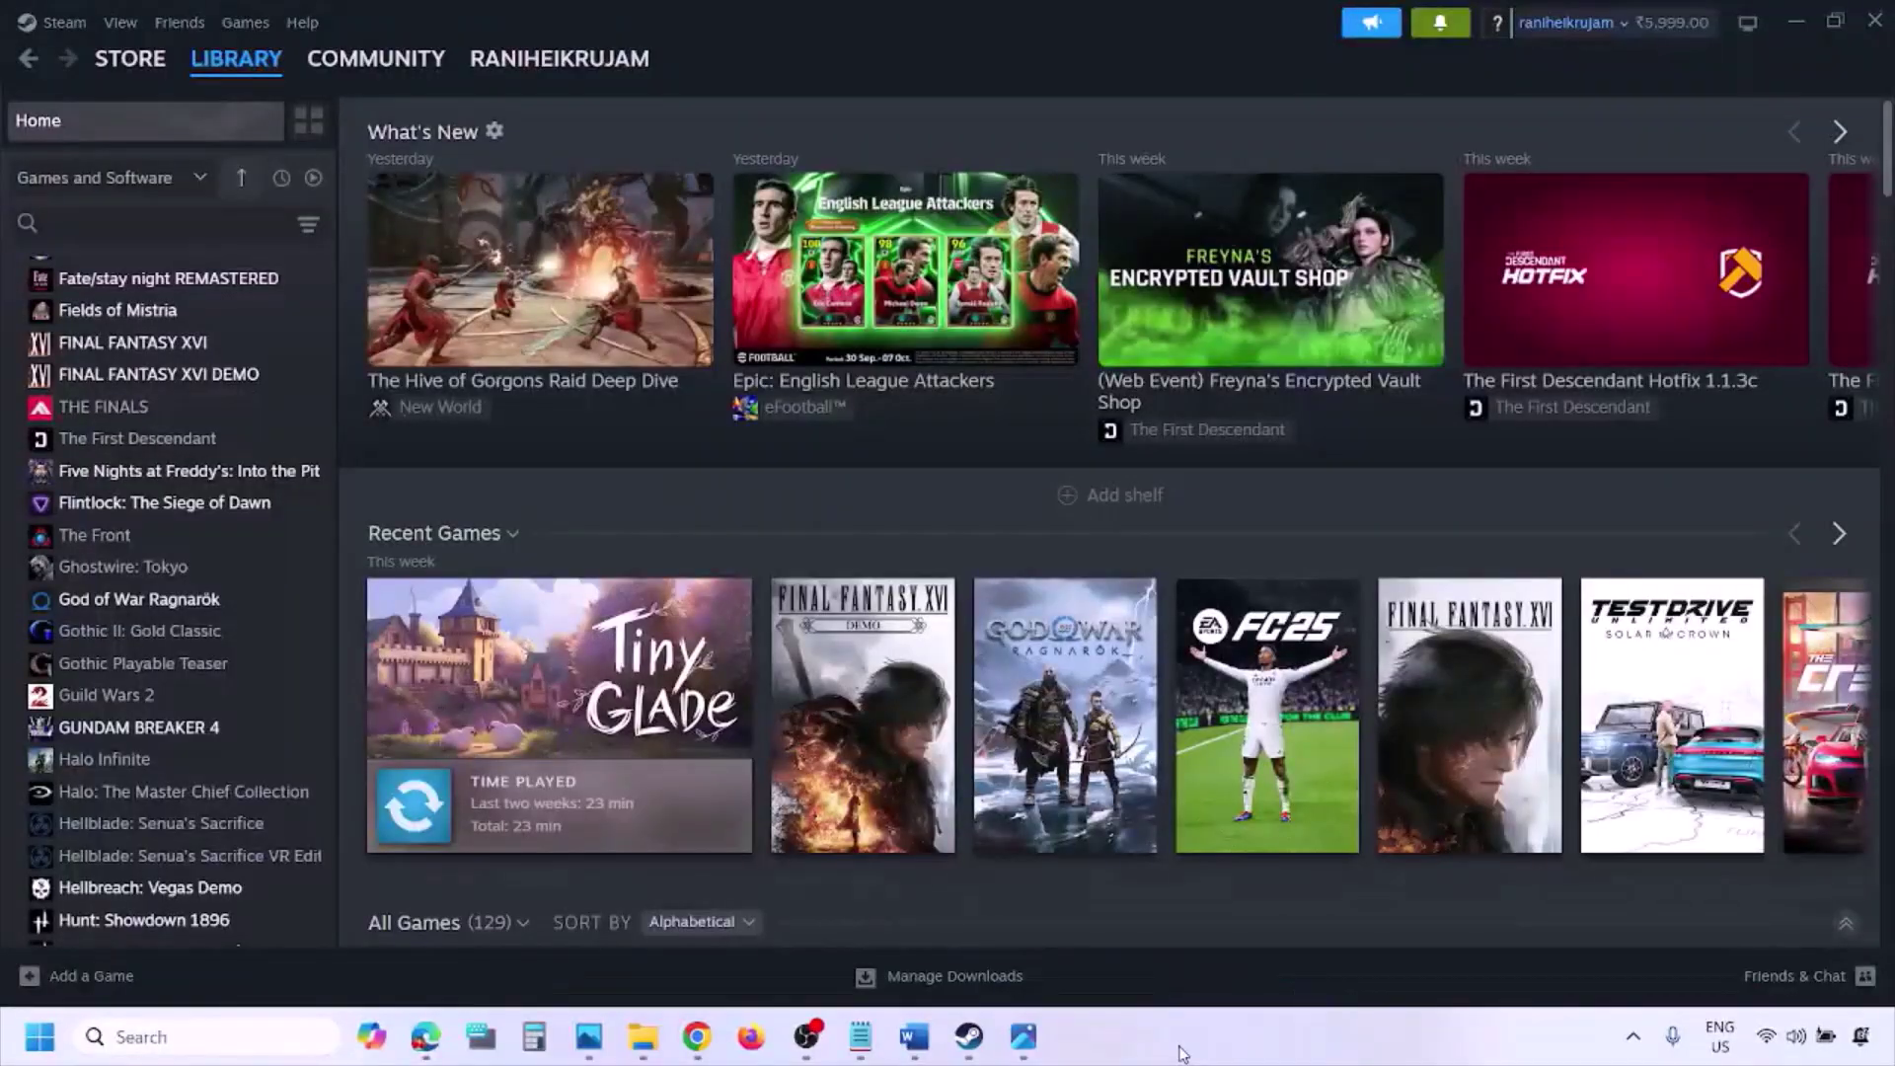
# Bring up the Windows power options to locate the Restart command.
pyautogui.press('super')
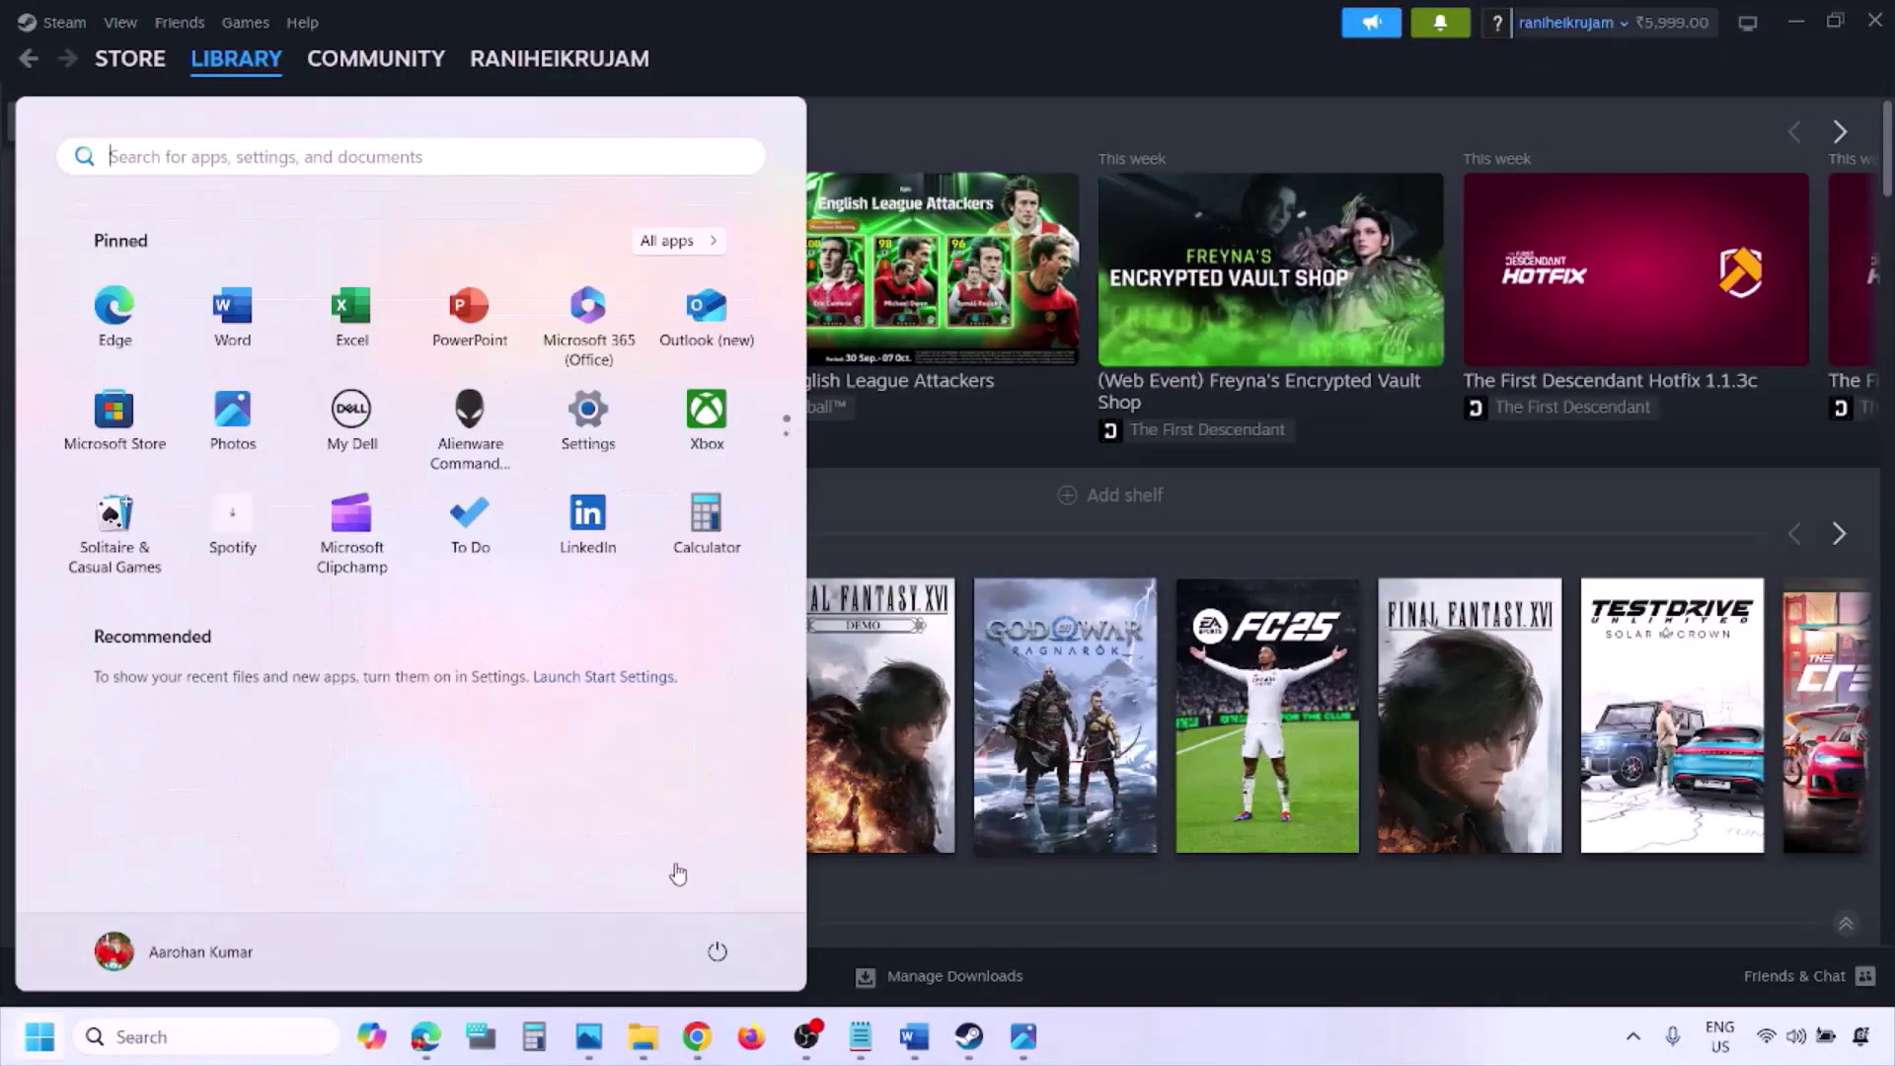
pyautogui.click(717, 953)
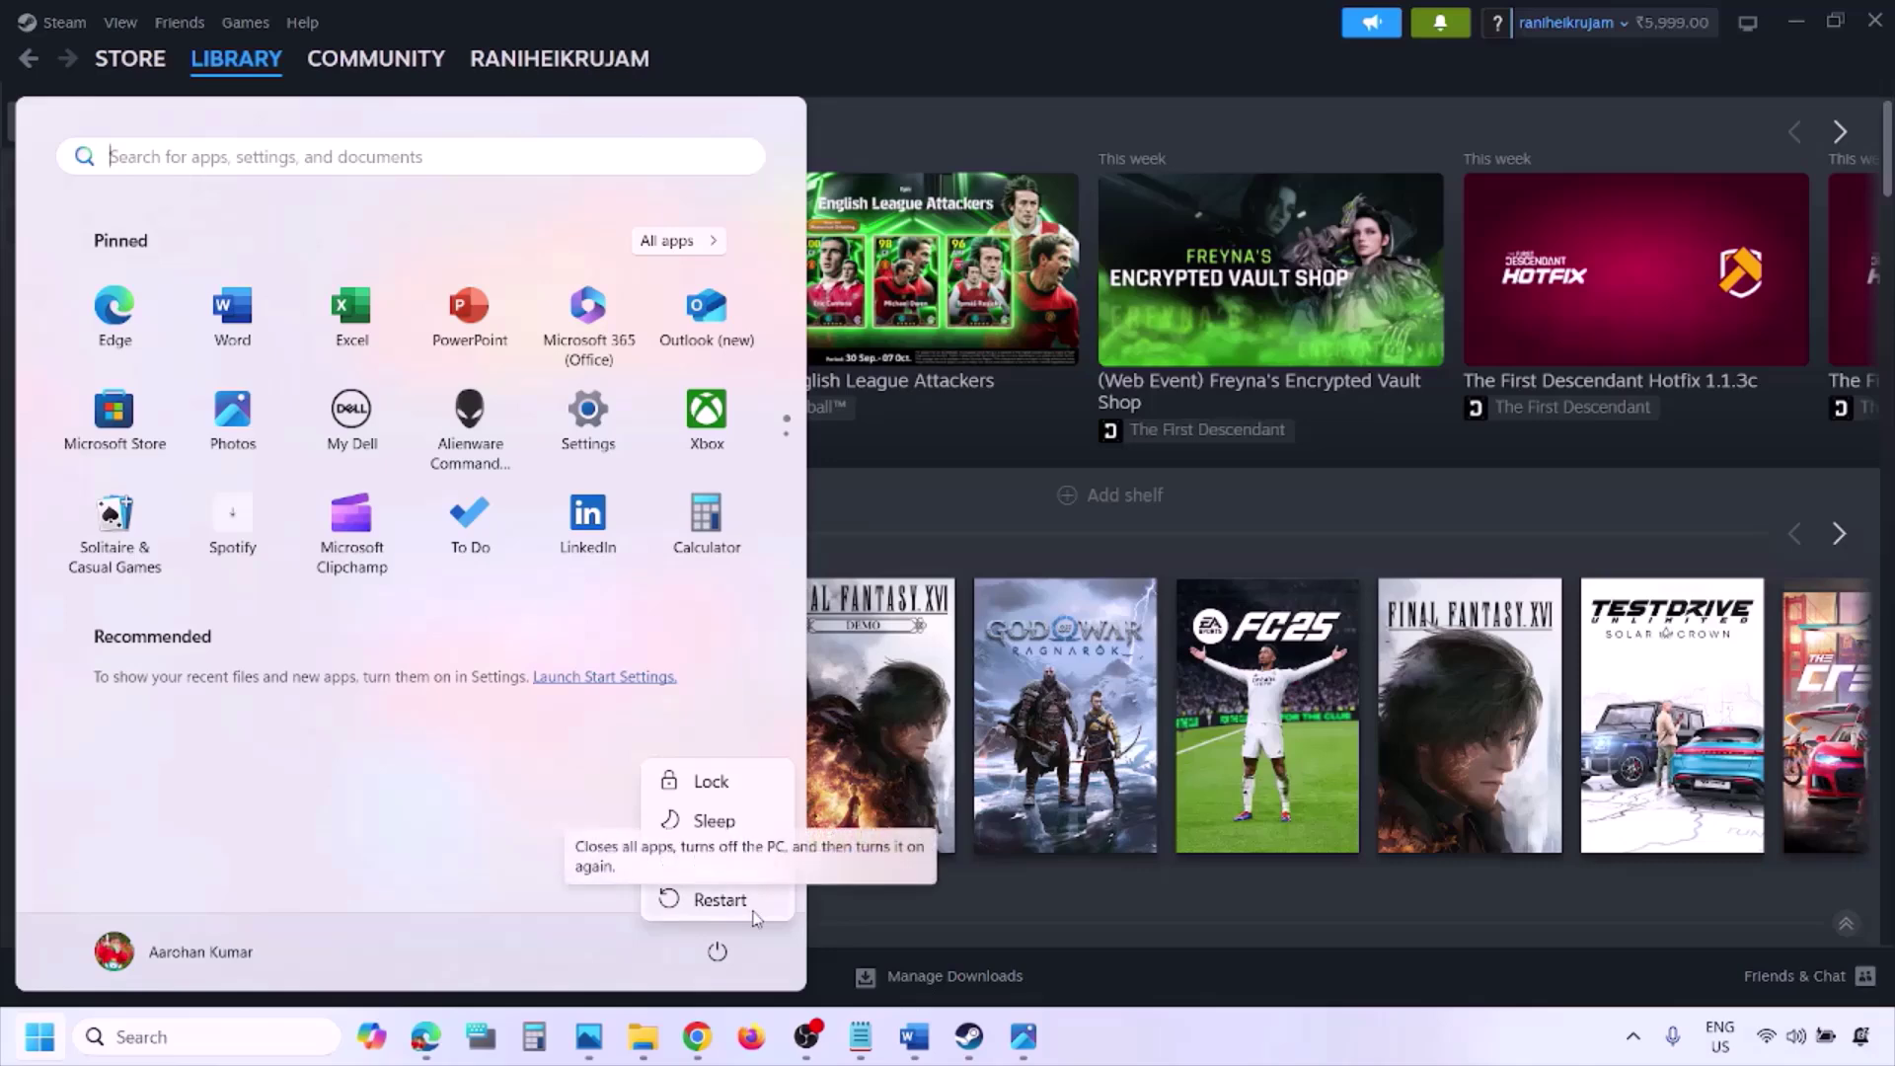
# Switch to the Word document and highlight the Step 2 instruction about running the game as an administrator.
pyautogui.click(918, 1045)
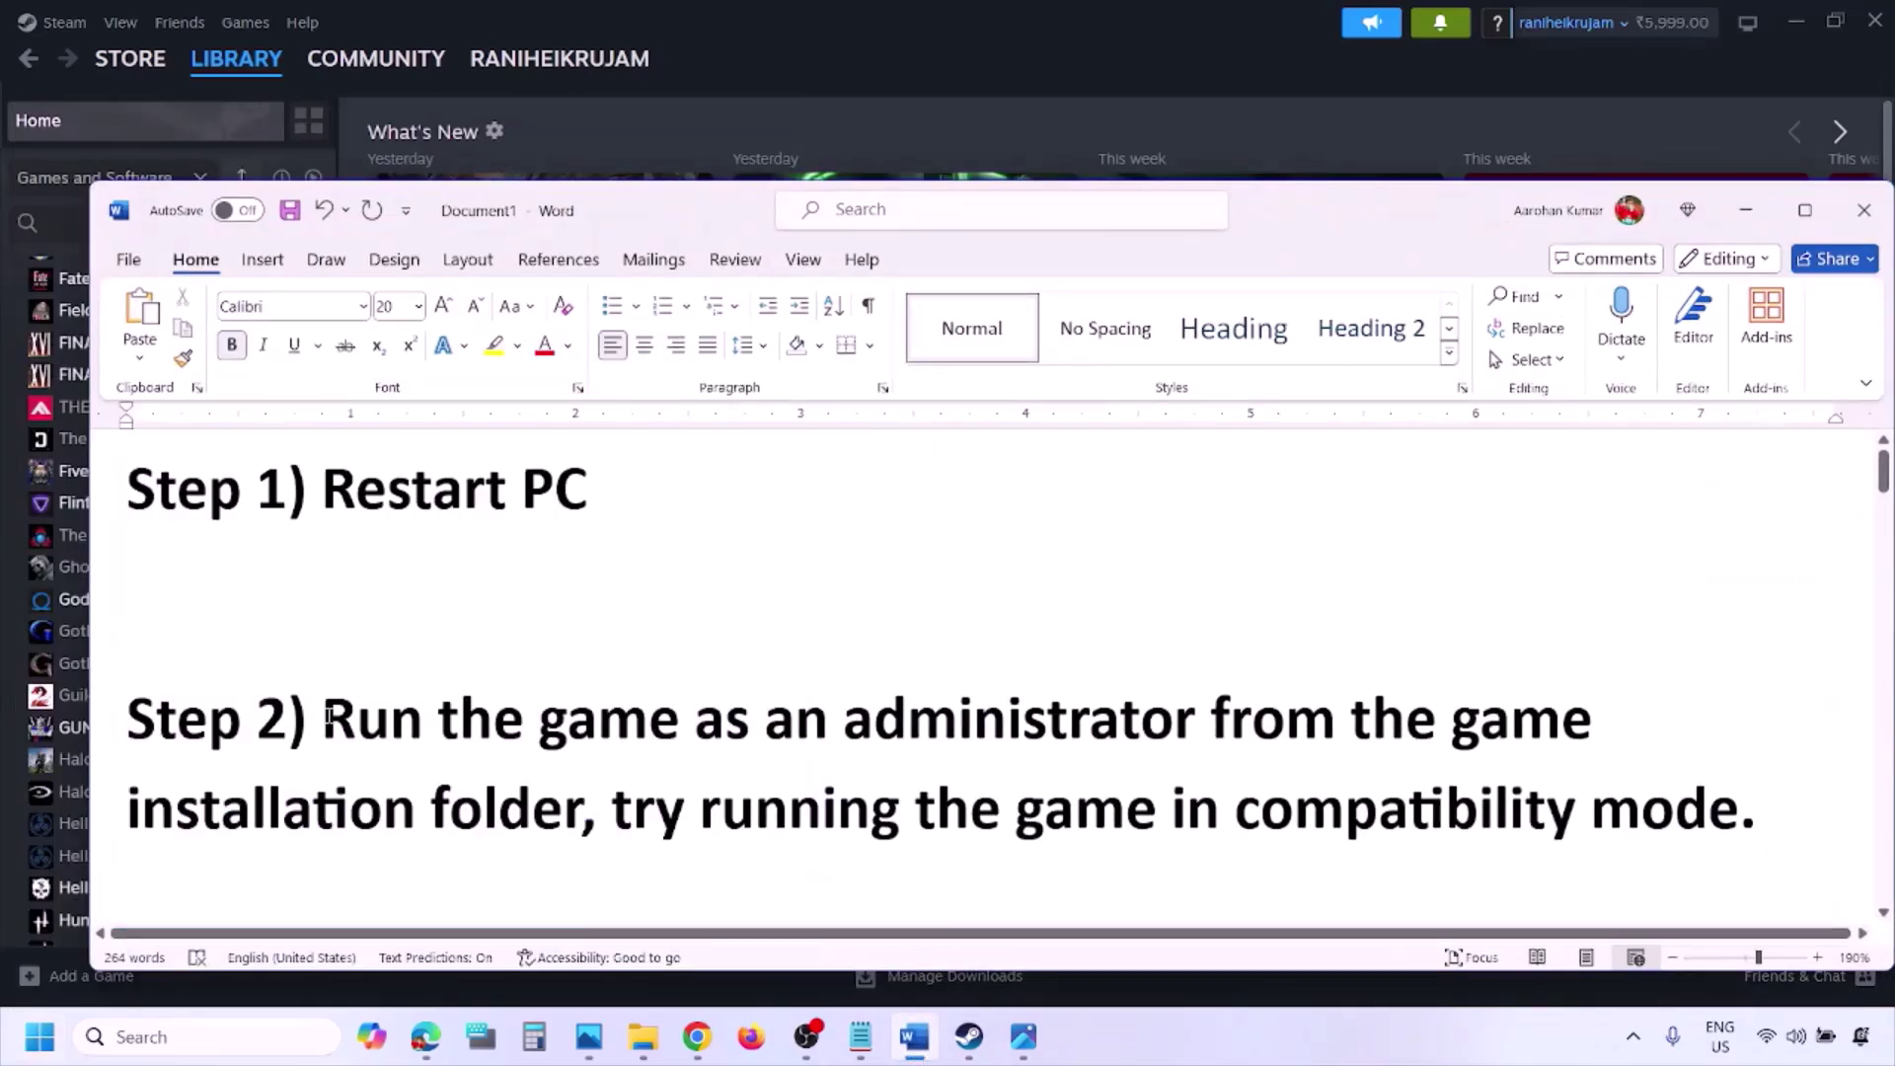
pyautogui.moveTo(325, 717); pyautogui.dragTo(536, 780)
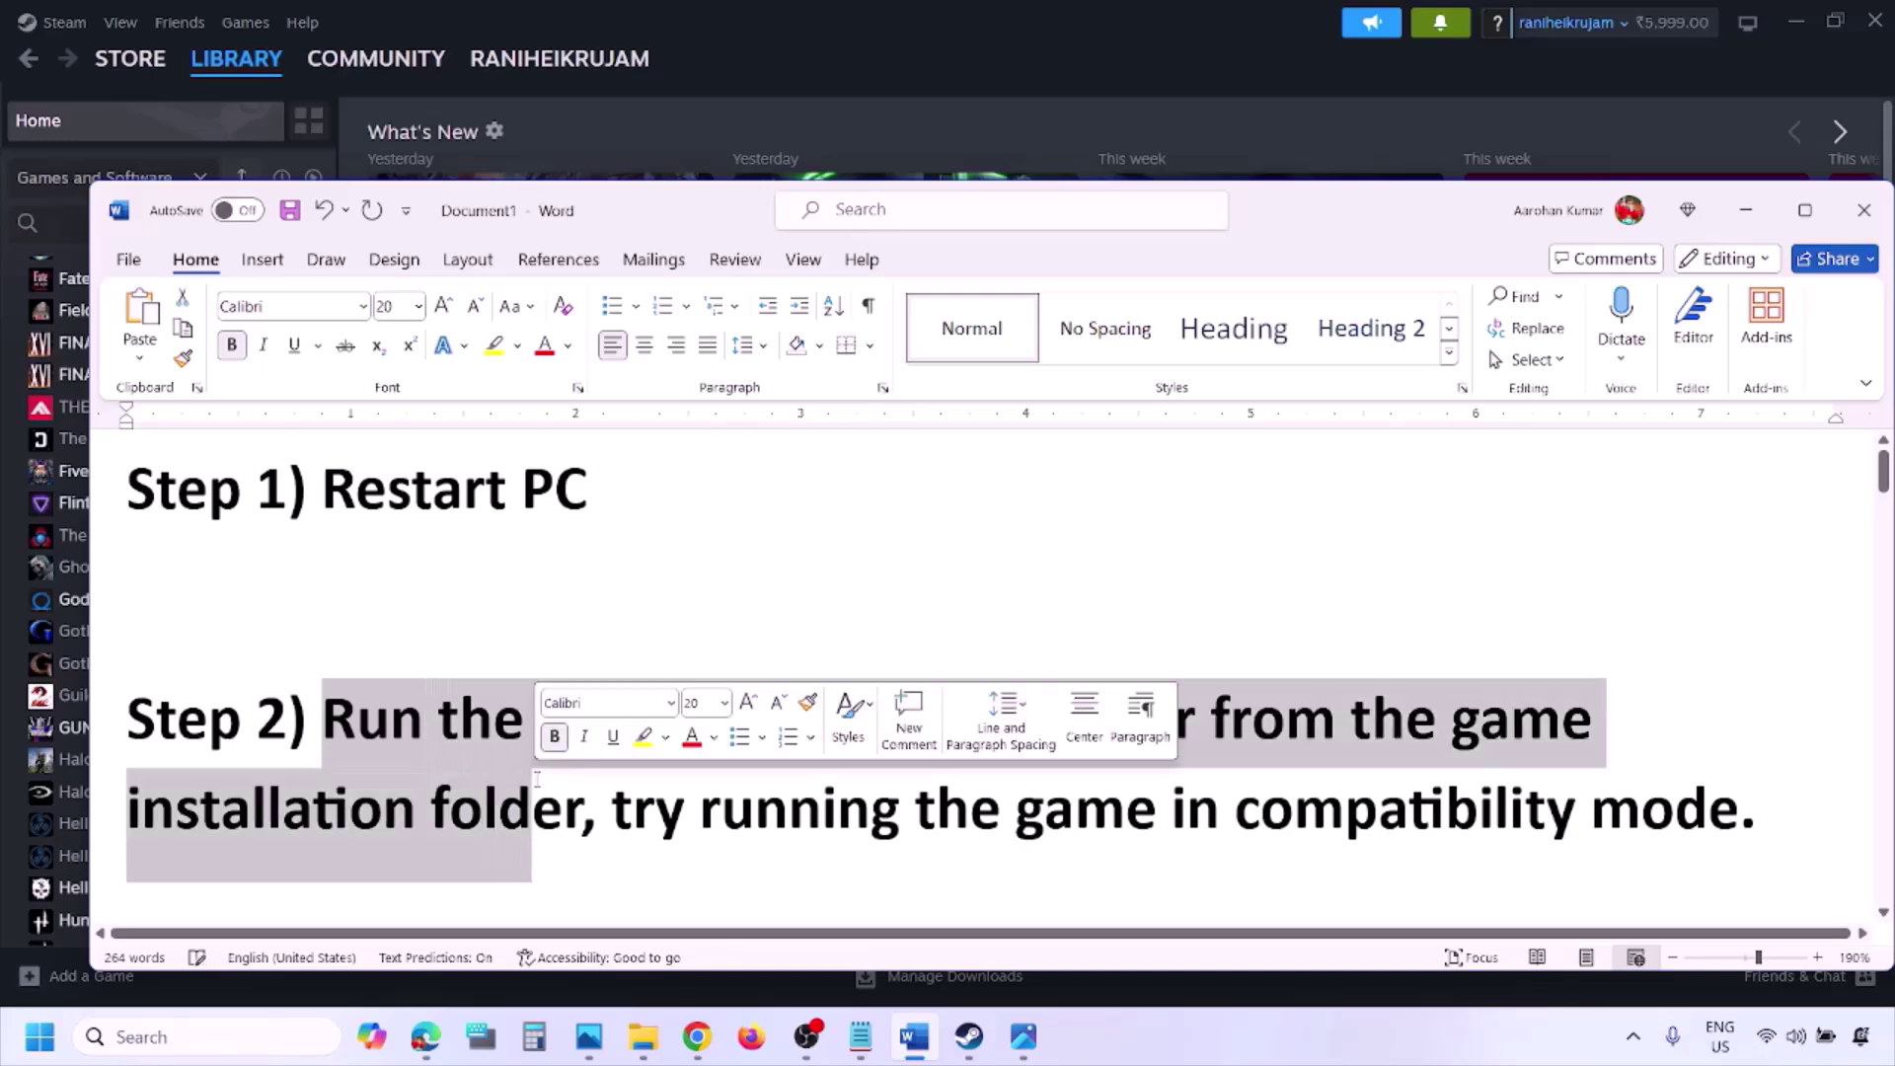
pyautogui.click(1199, 1042)
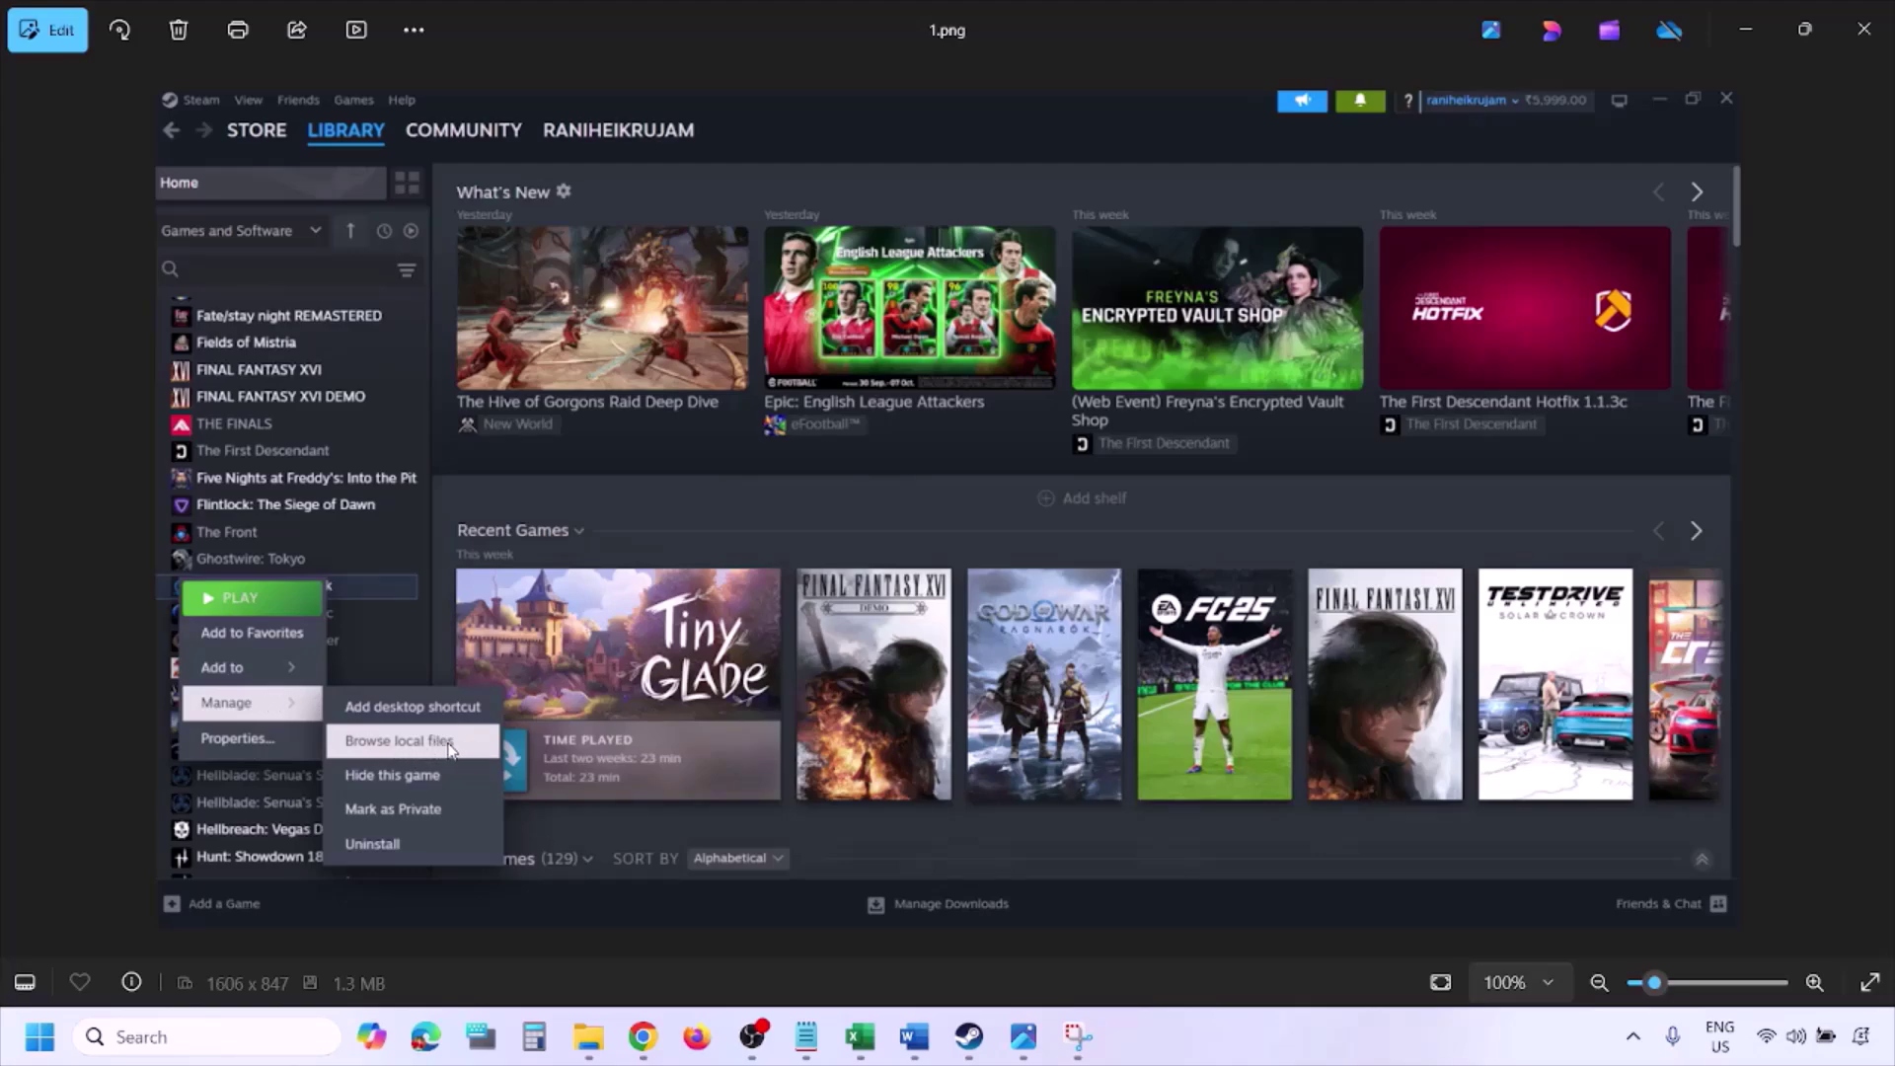
# Examine 1.png and 2.png in Photos for the Browse local files and Properties commands.
pyautogui.scroll(2, 448, 739)
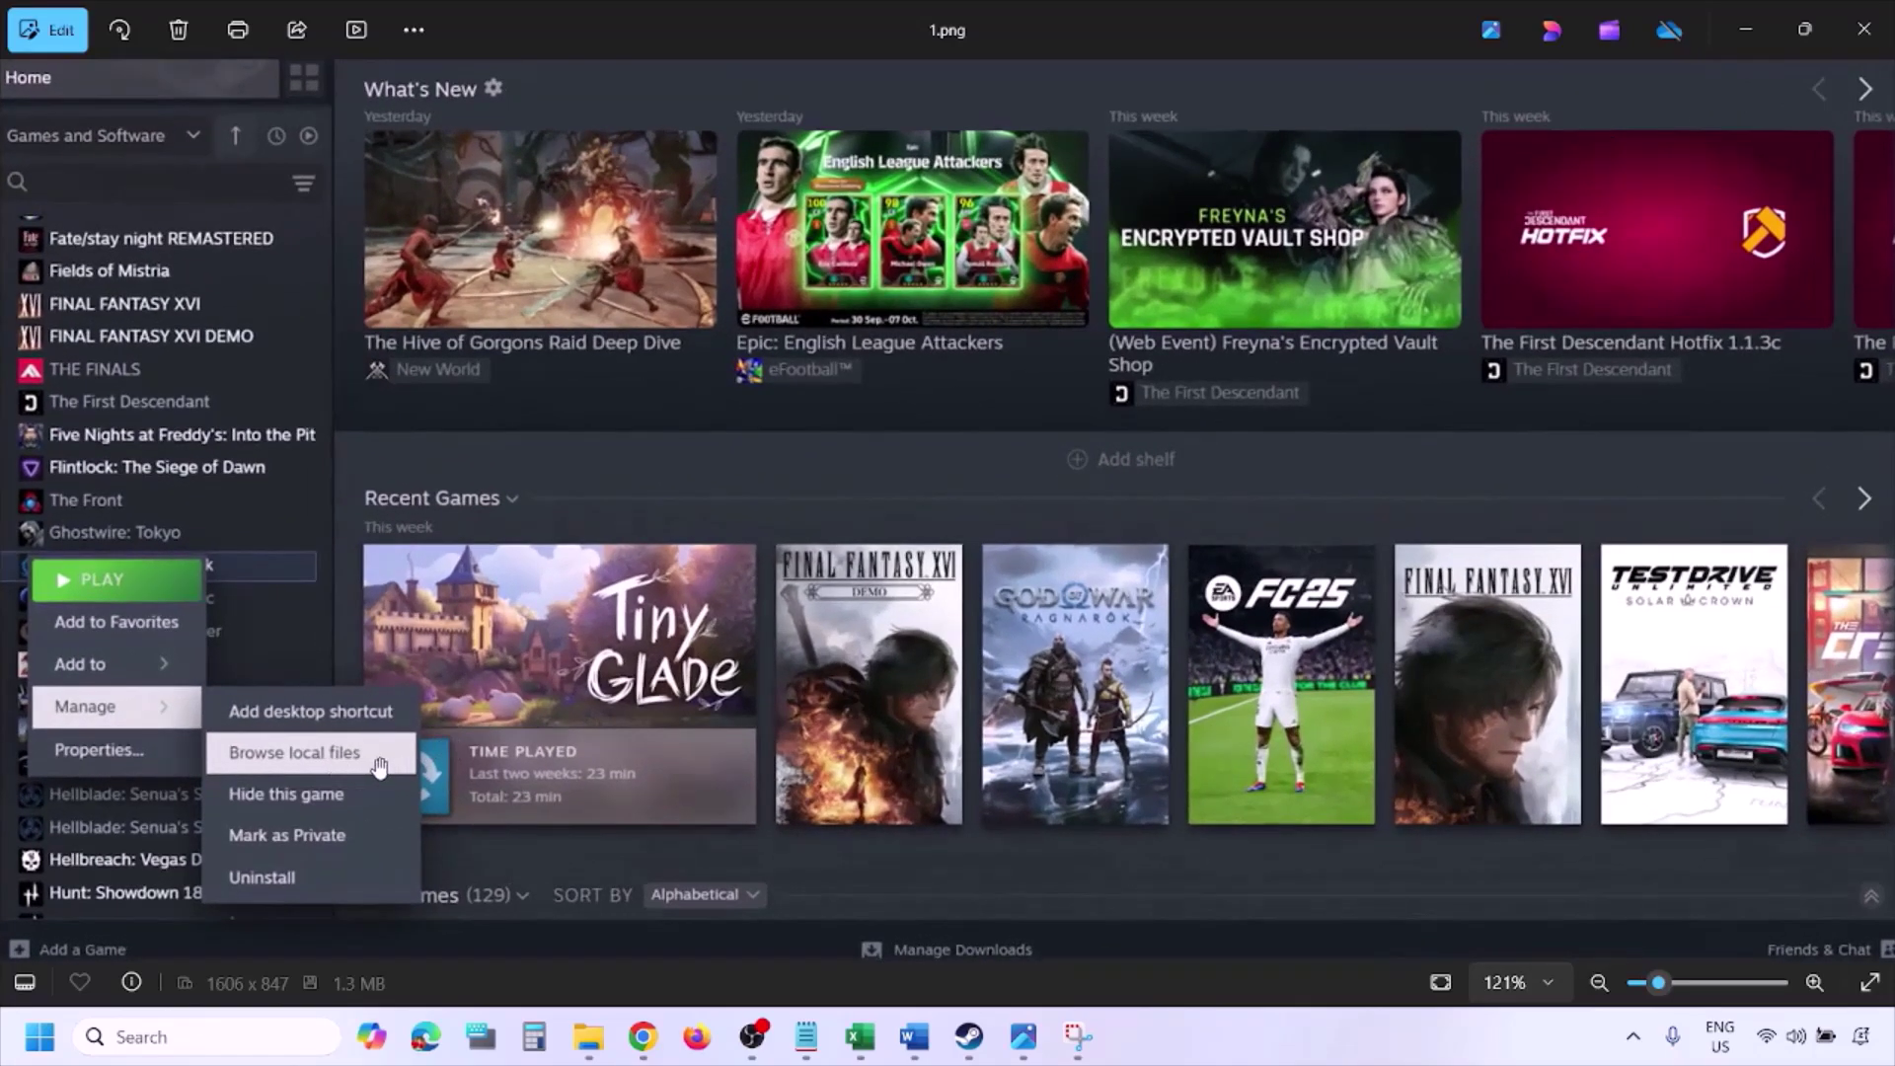
pyautogui.scroll(-2, 380, 763)
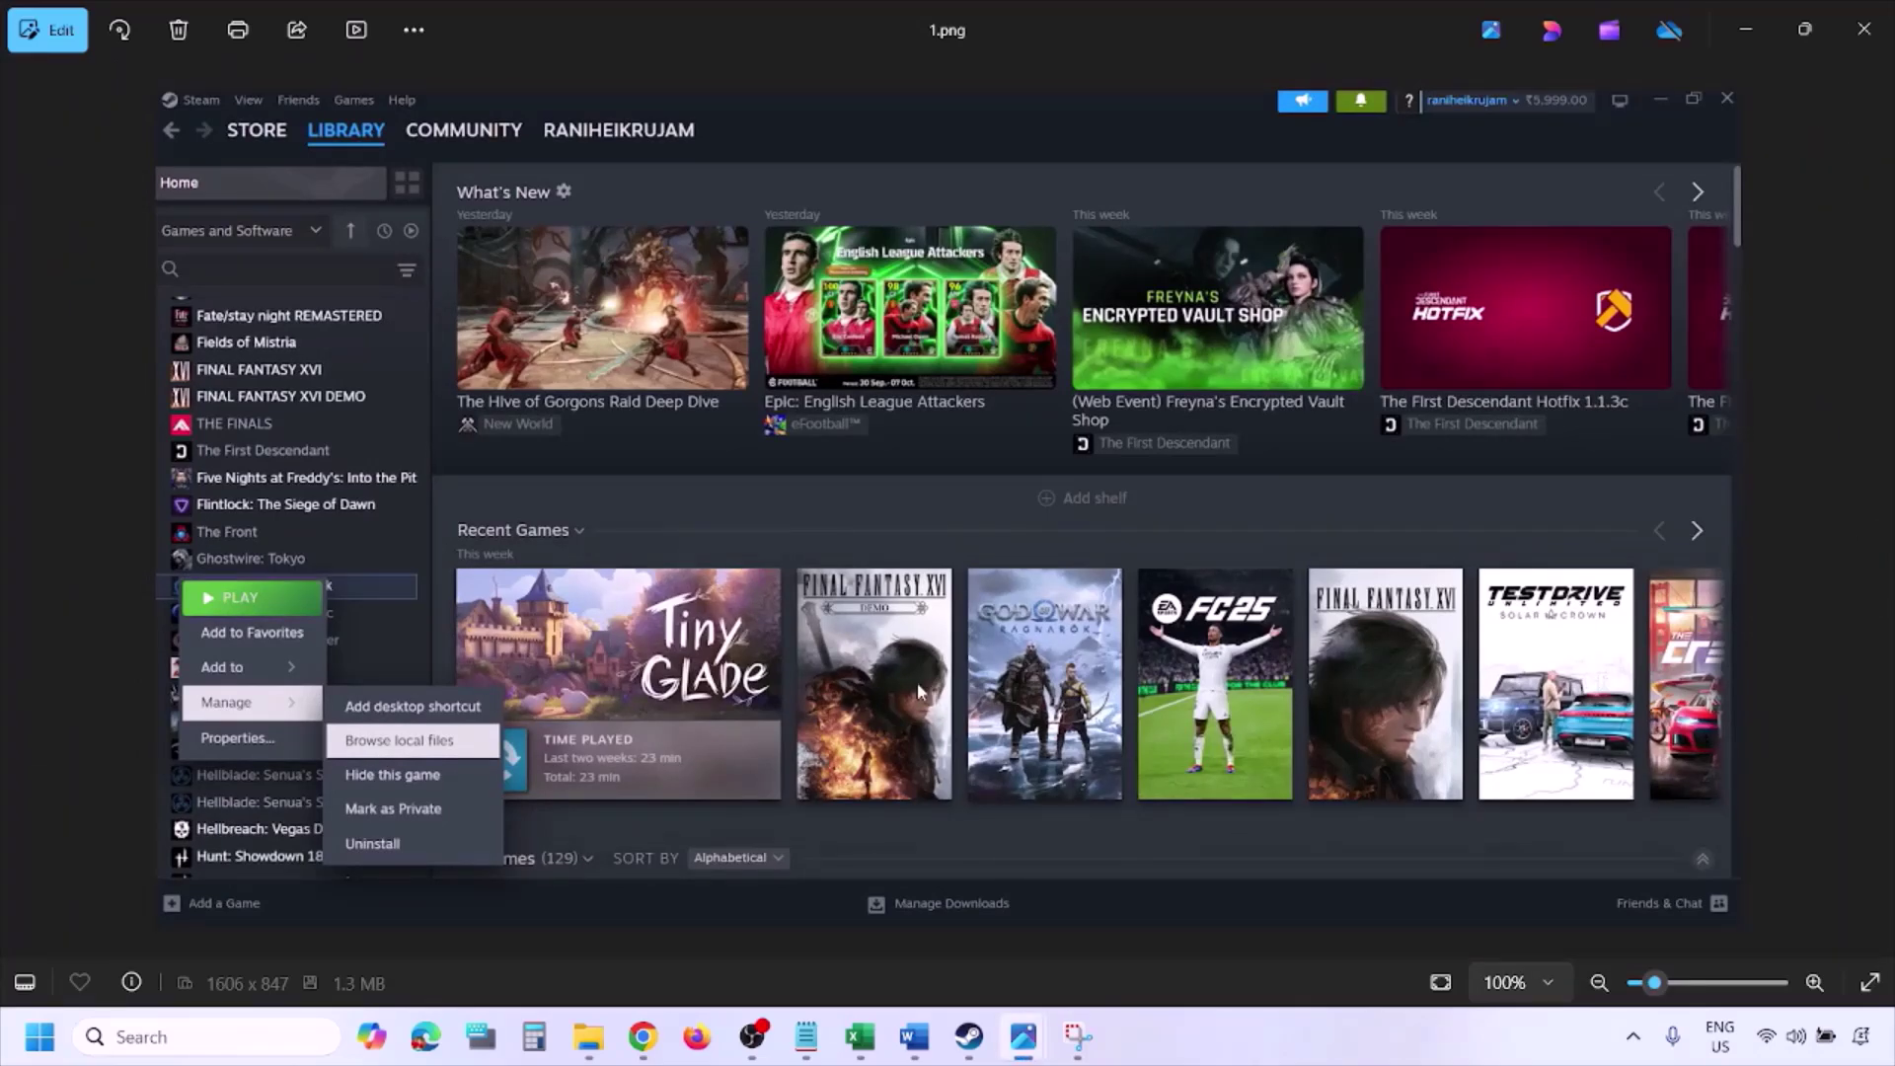
pyautogui.press('Right')
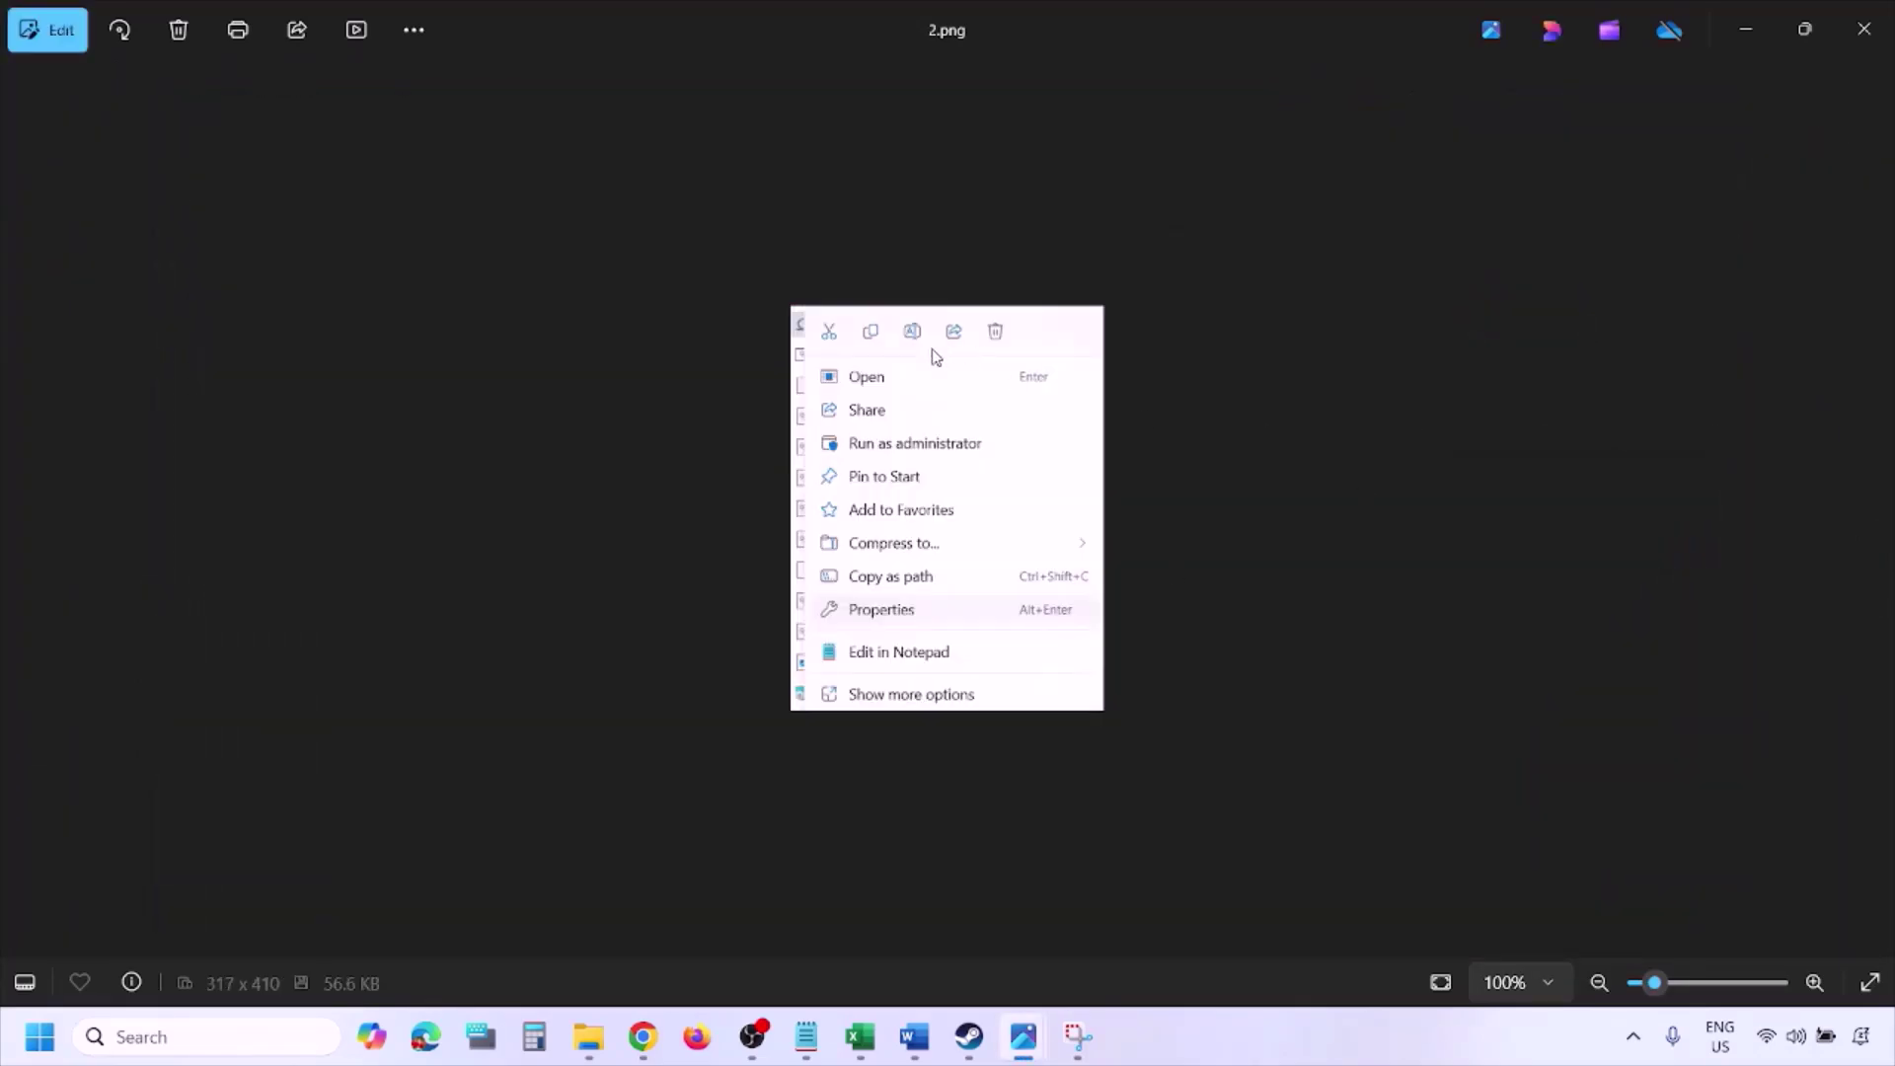
pyautogui.scroll(5, 934, 597)
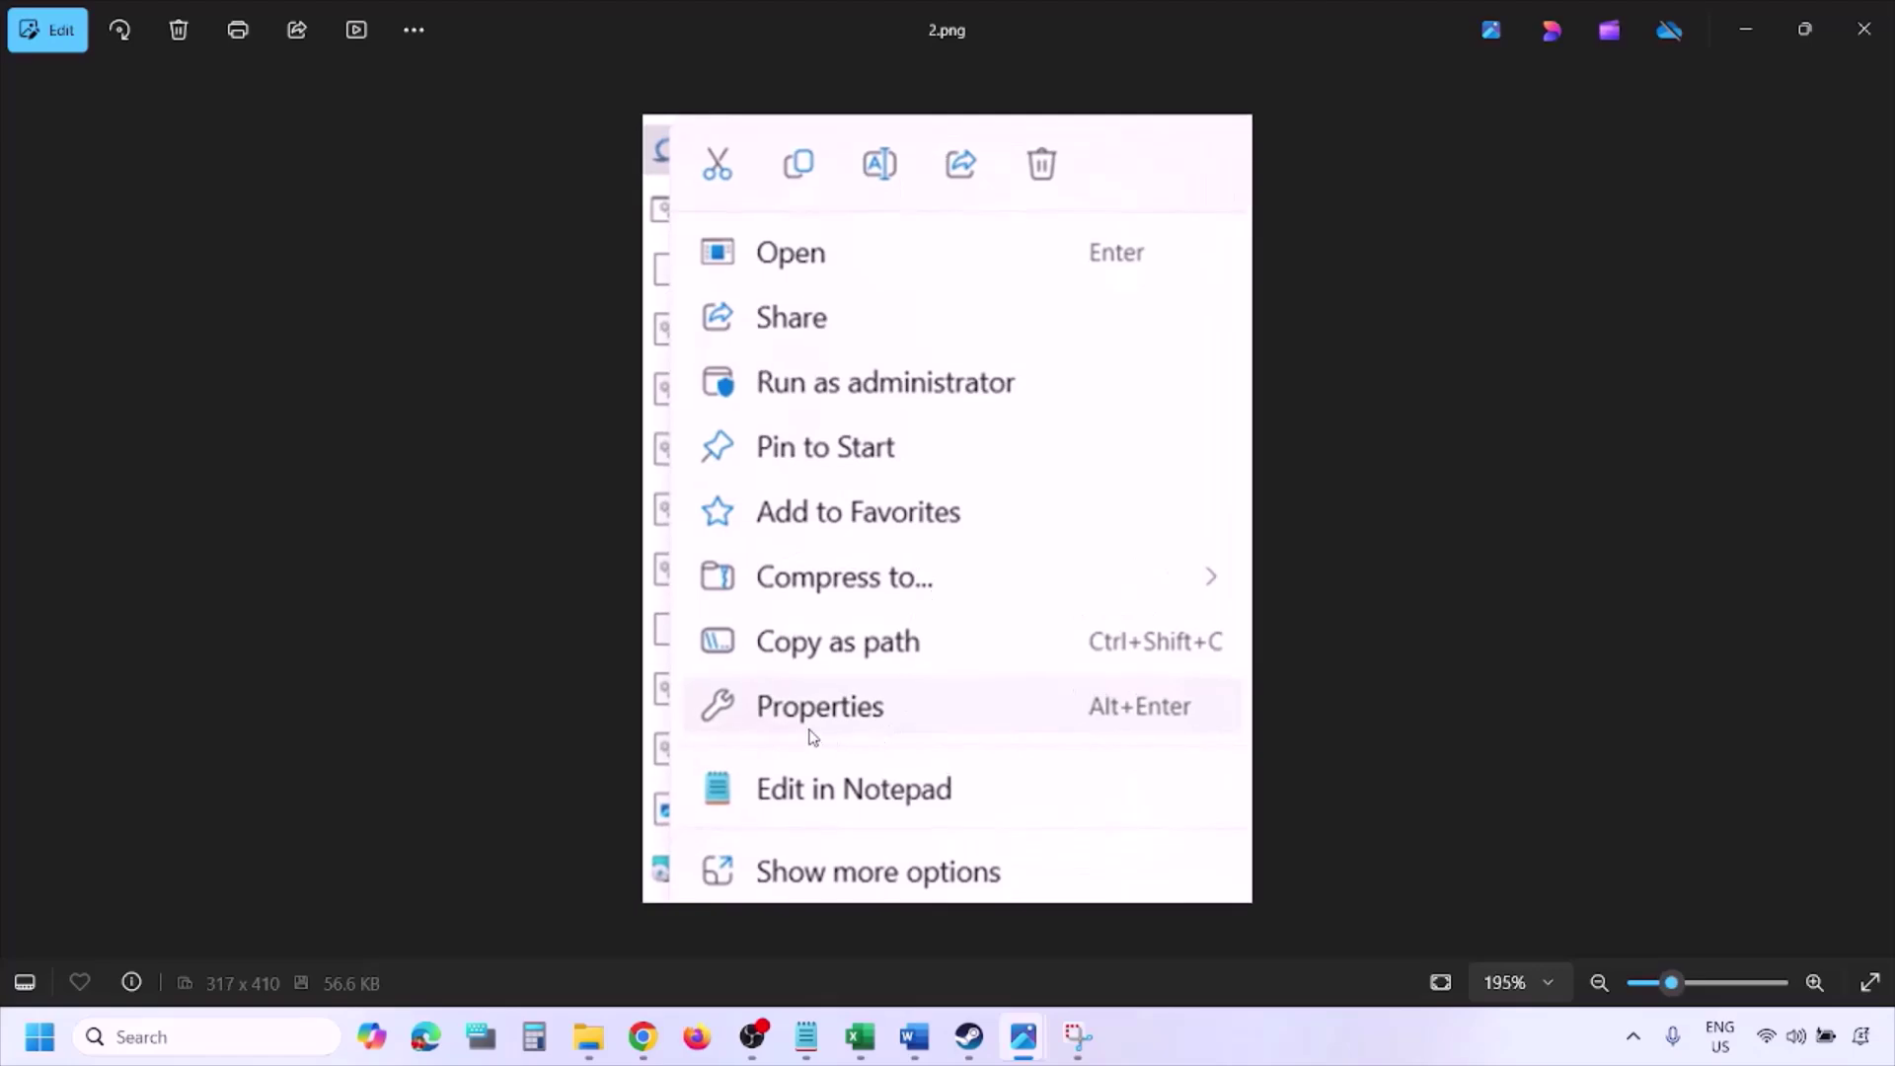
pyautogui.scroll(-5, 873, 728)
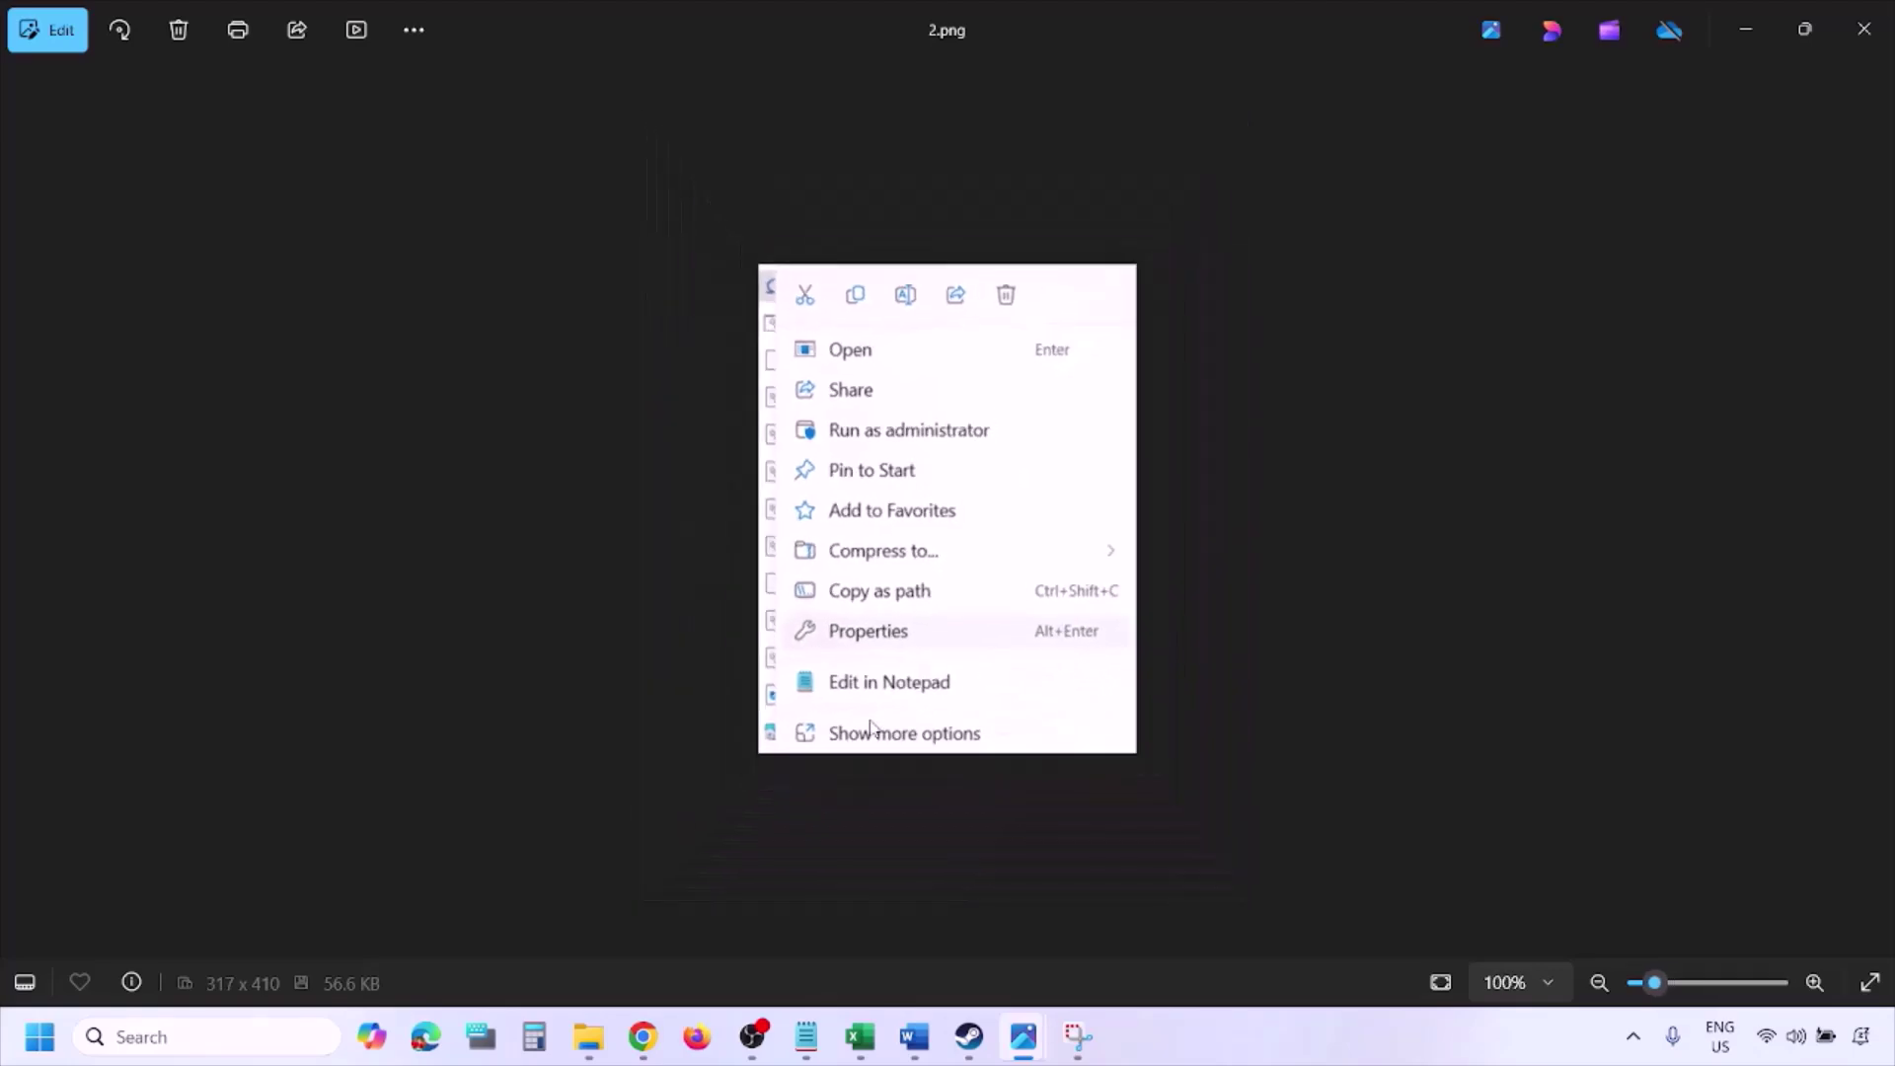
# Examine 3.png up close for the Compatibility setting that runs the program as an administrator.
pyautogui.press('Right')
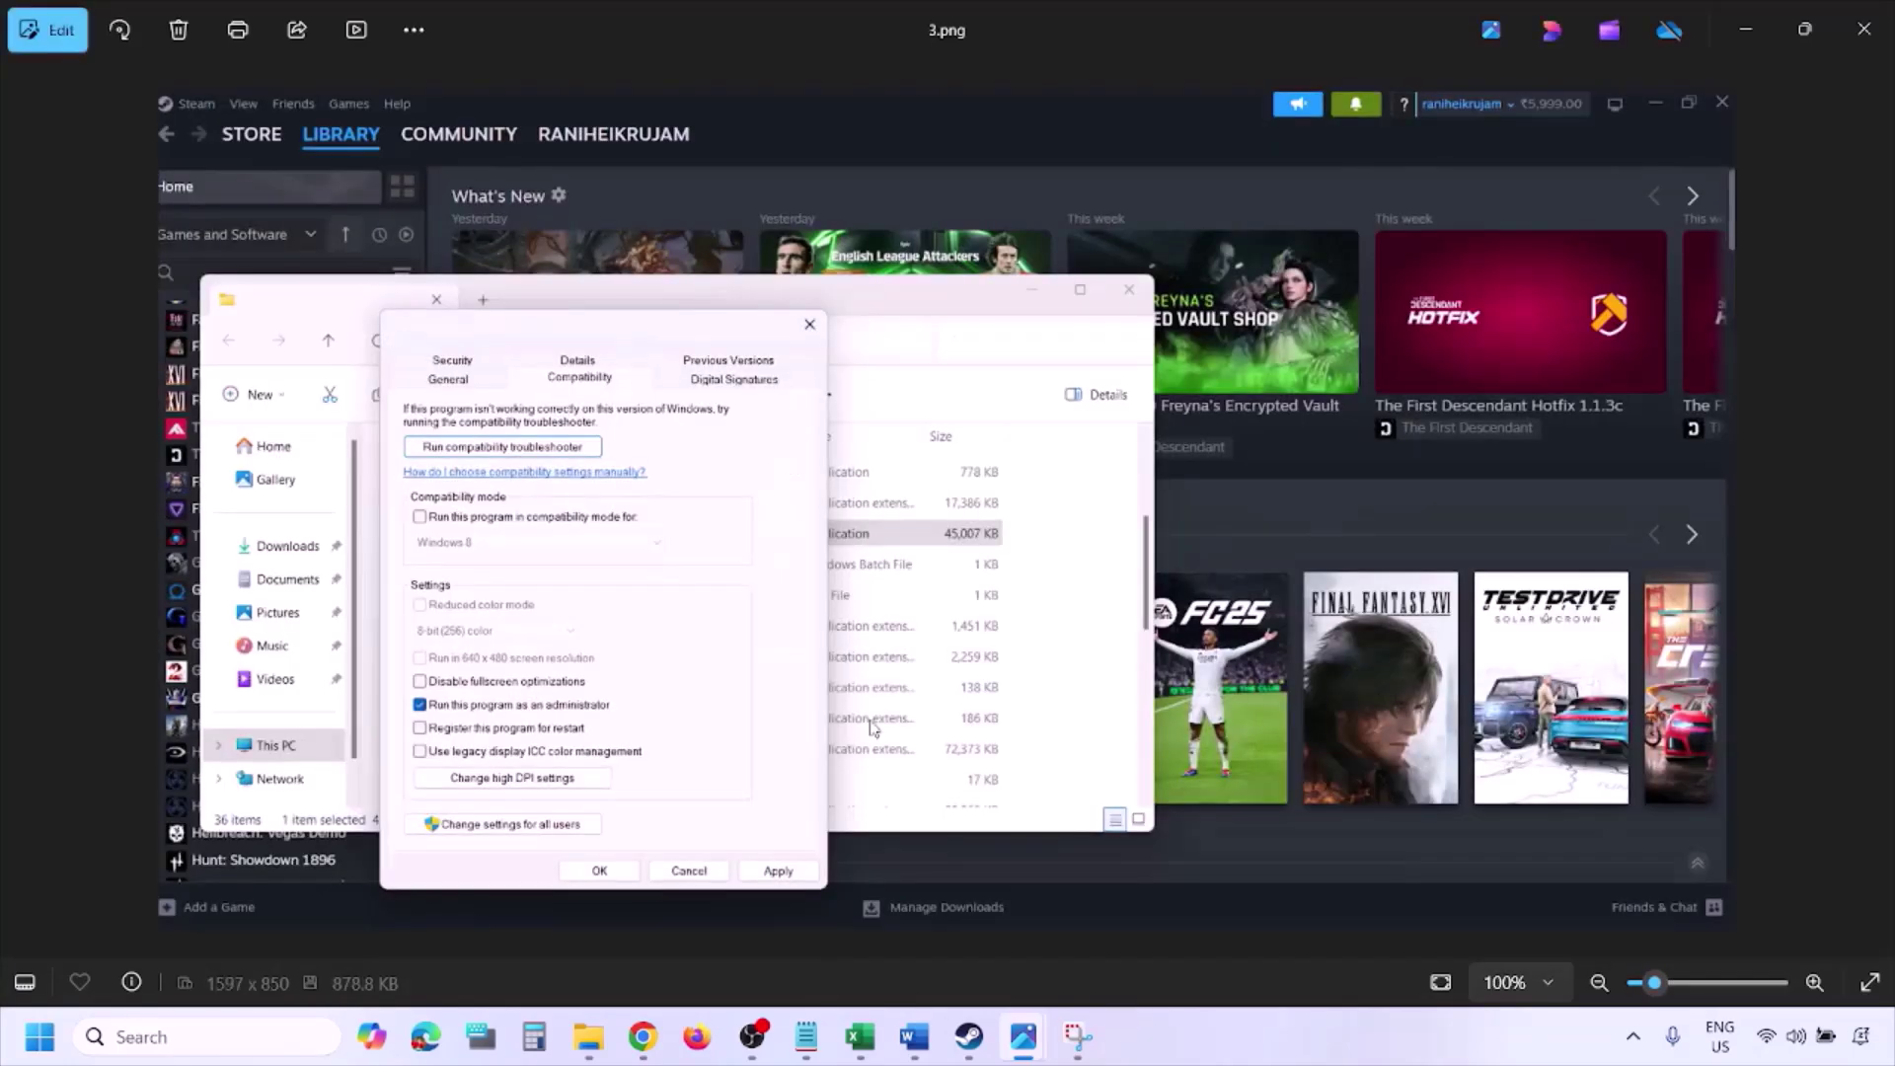
pyautogui.scroll(2, 563, 560)
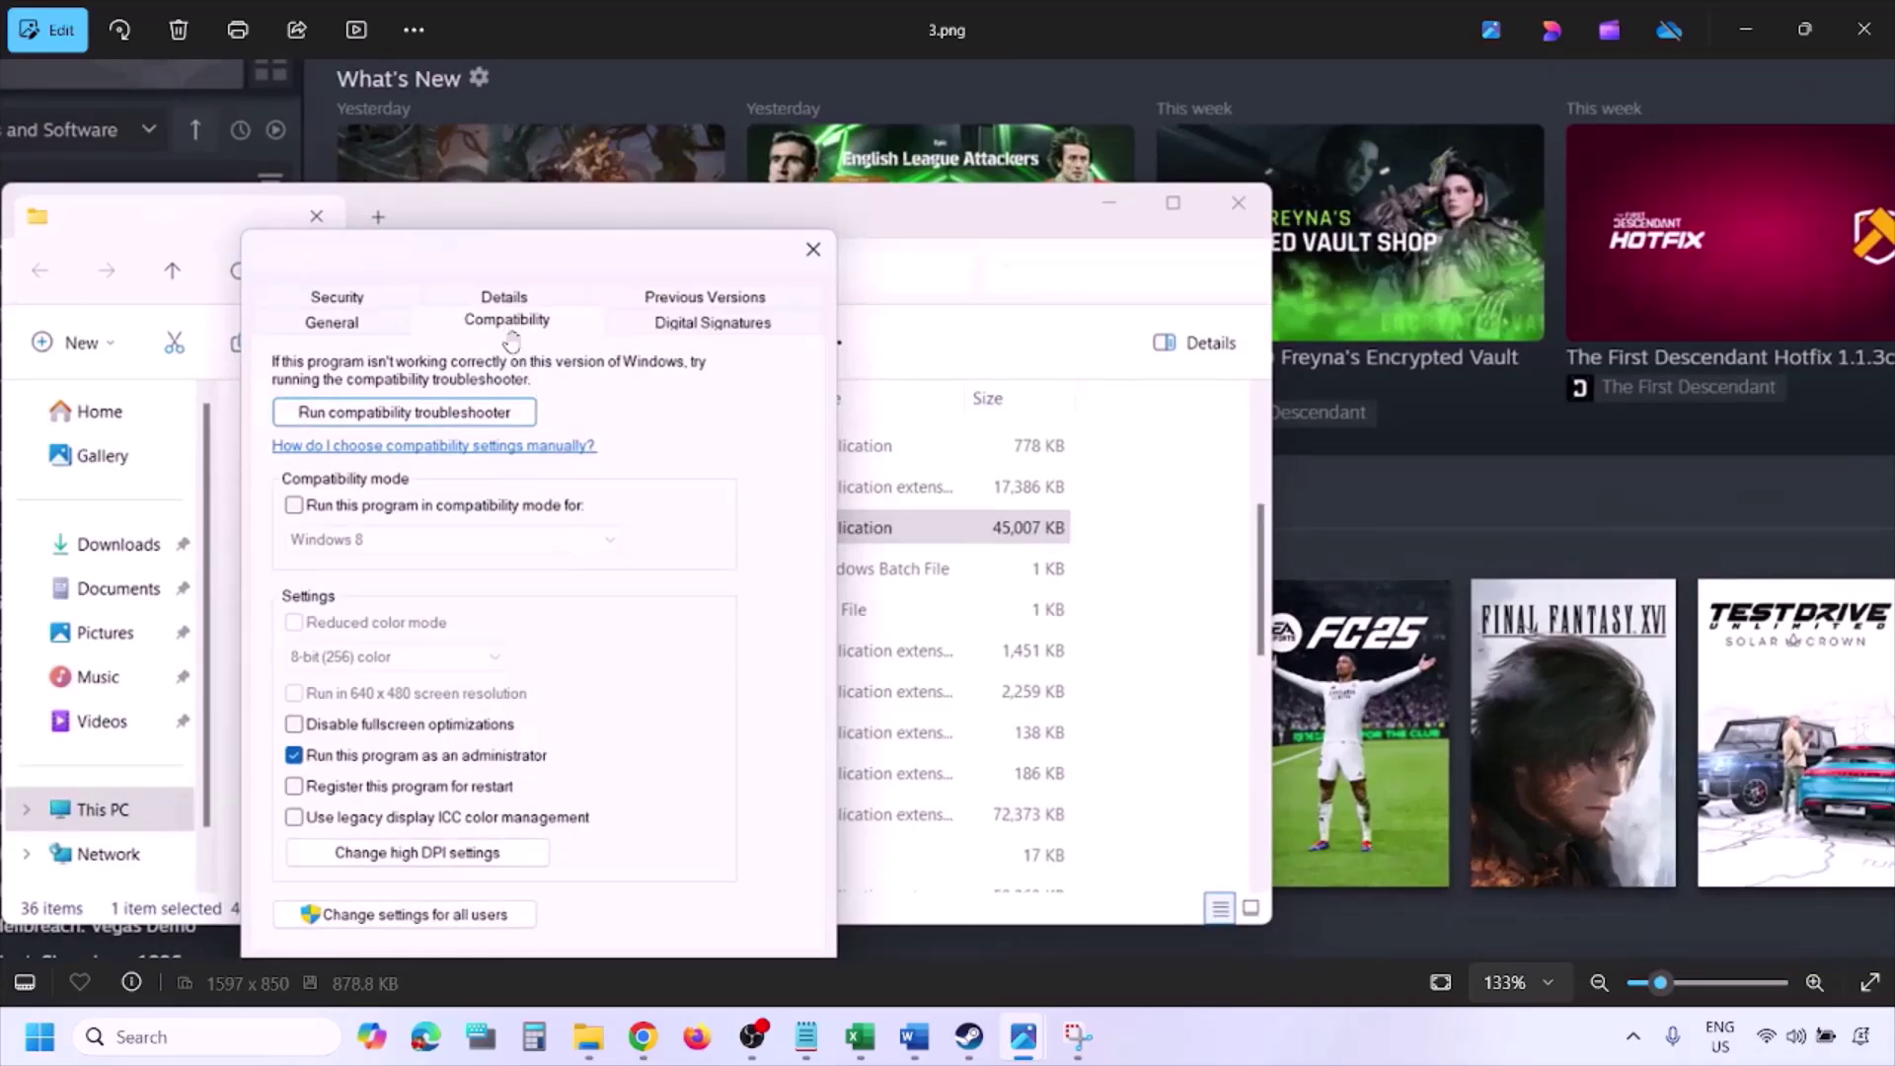
pyautogui.moveTo(420, 741); pyautogui.dragTo(419, 651)
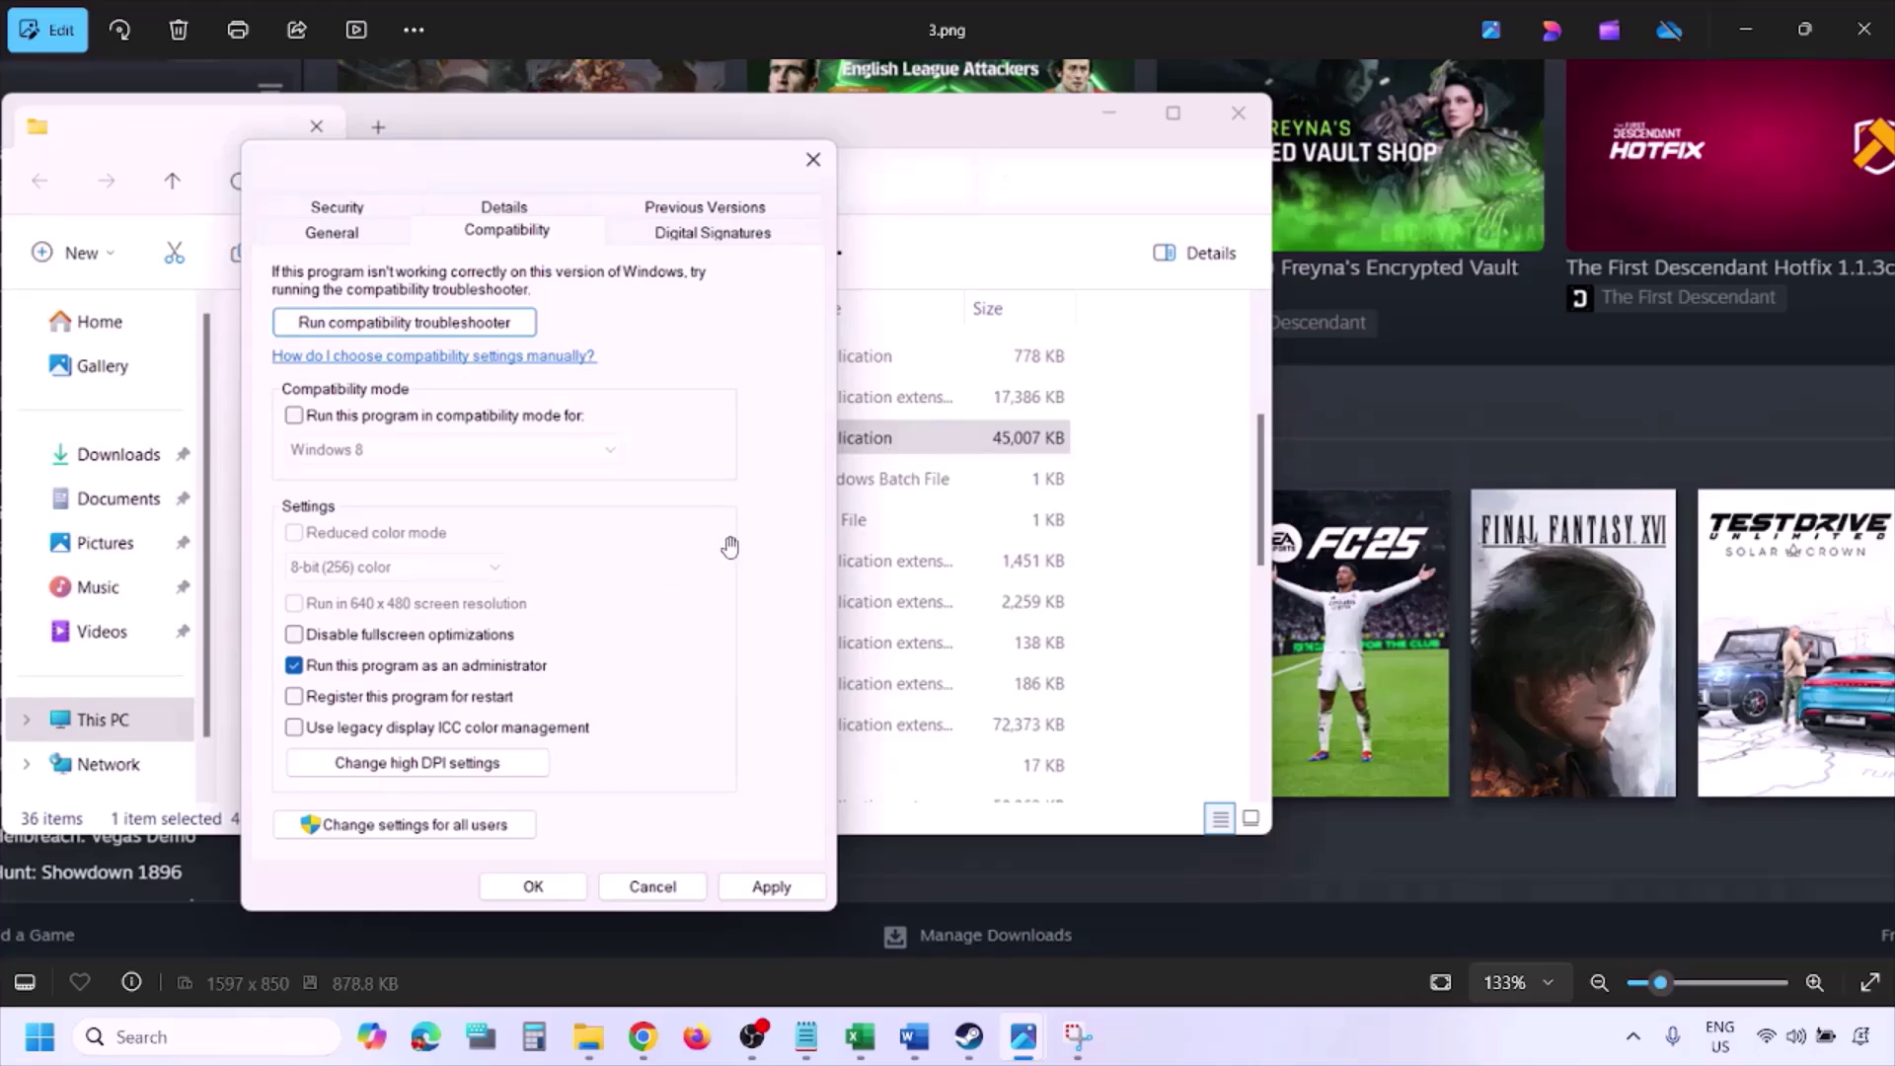
pyautogui.scroll(-3, 730, 546)
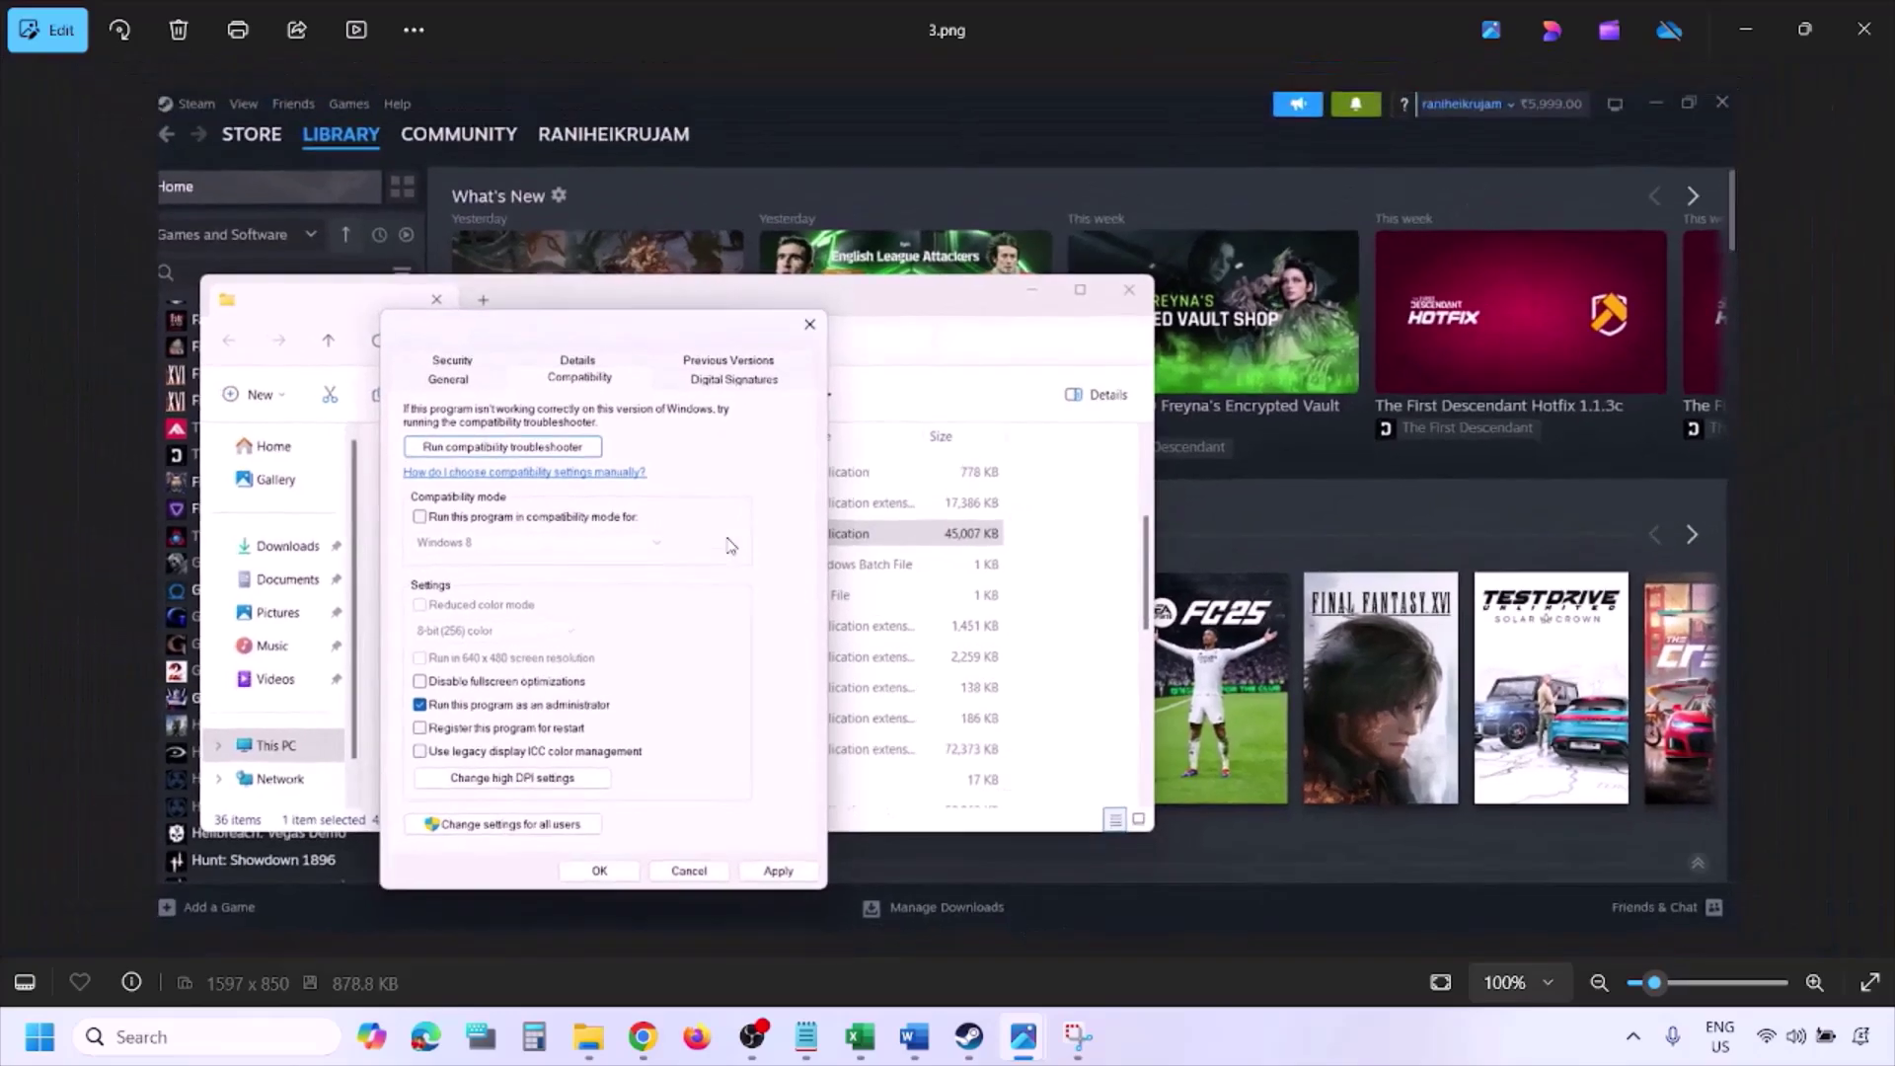
# Examine 4.png up close for the compatibility mode setting with Windows 8 selected.
pyautogui.press('Right')
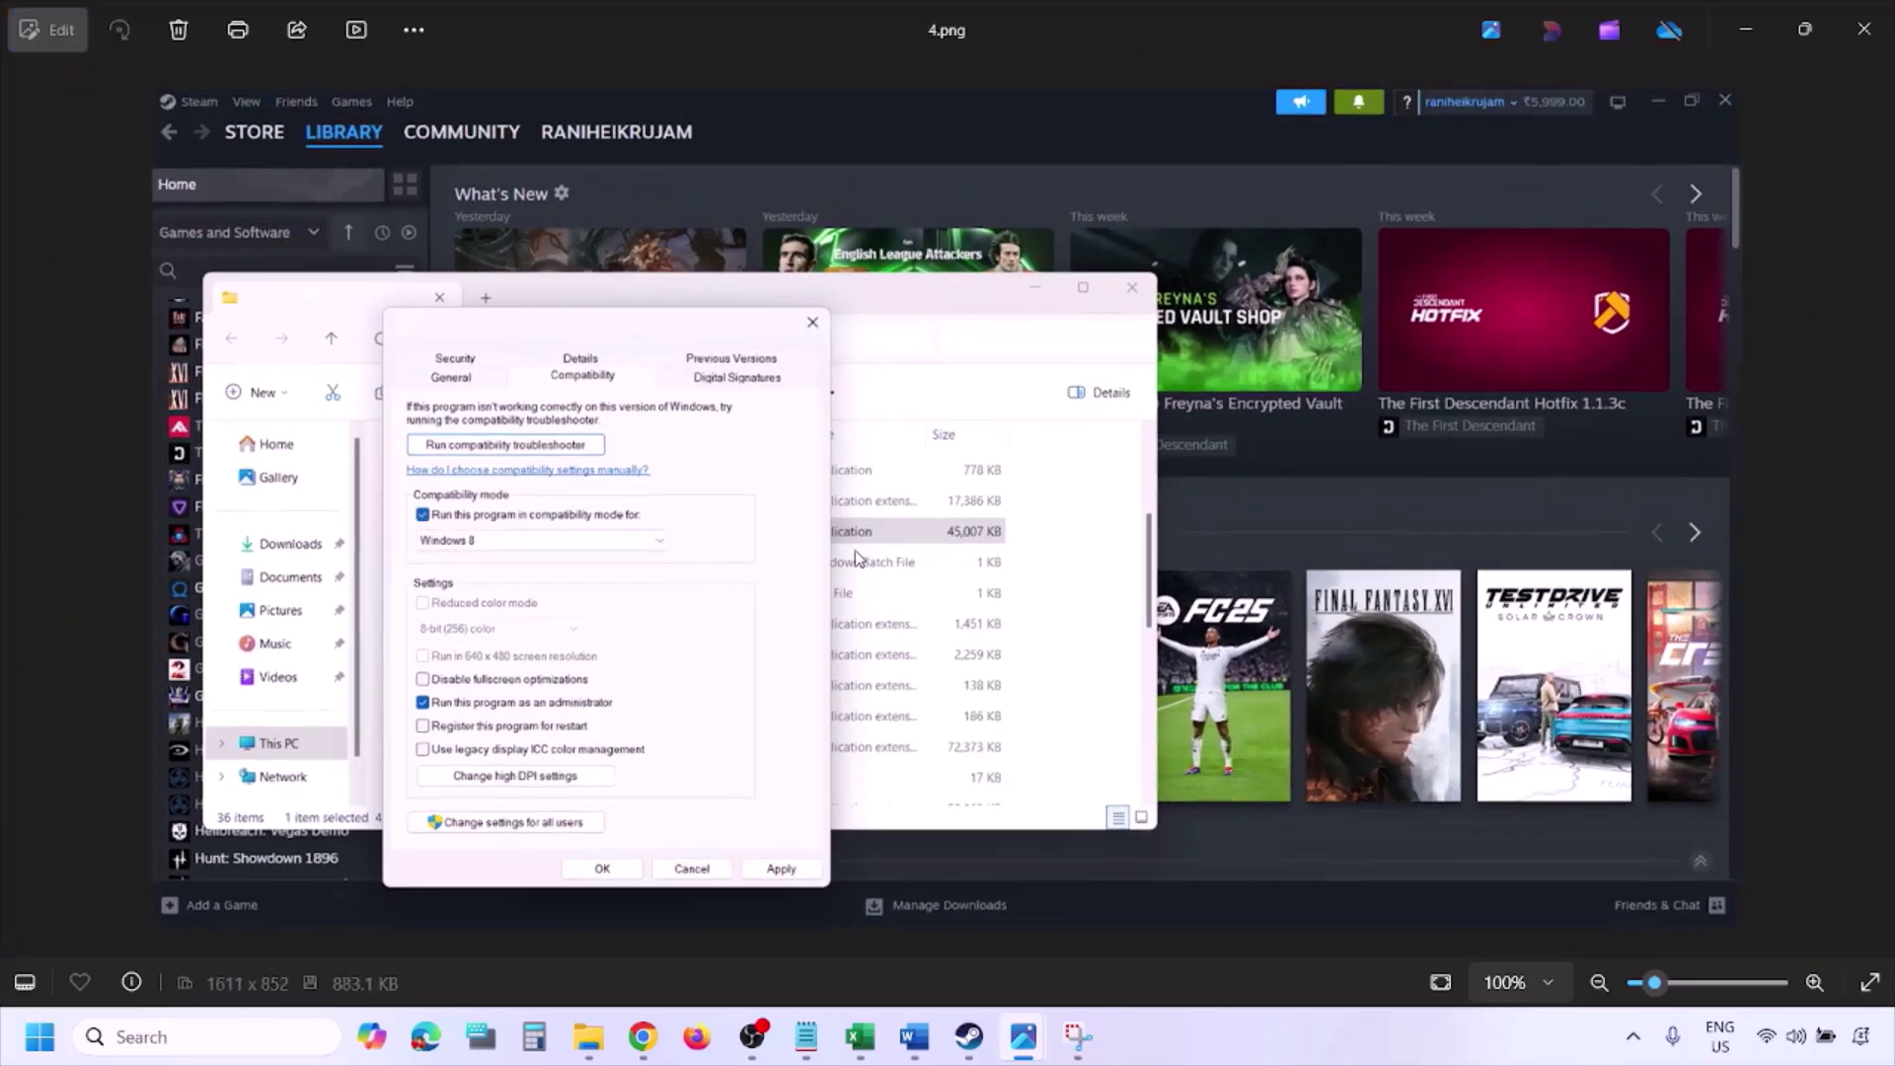
pyautogui.scroll(3, 857, 559)
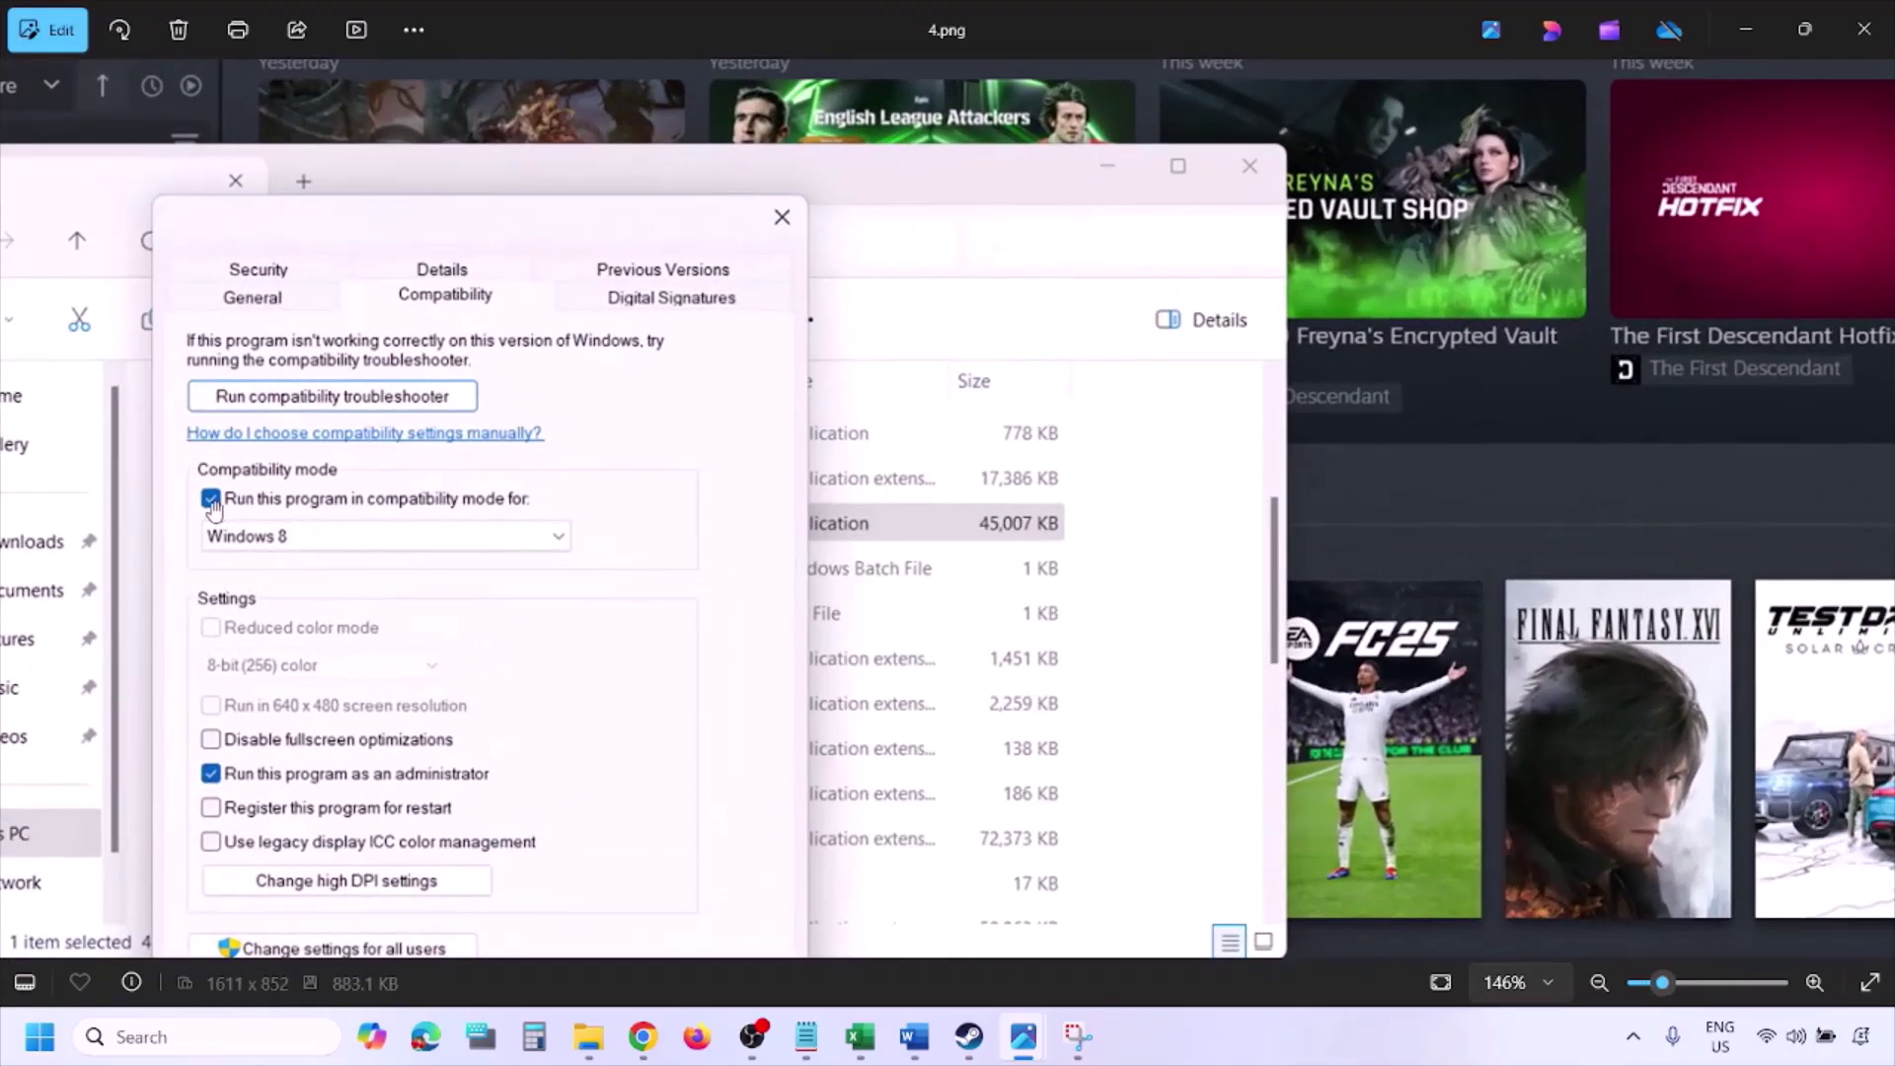
pyautogui.moveTo(252, 531); pyautogui.dragTo(267, 456)
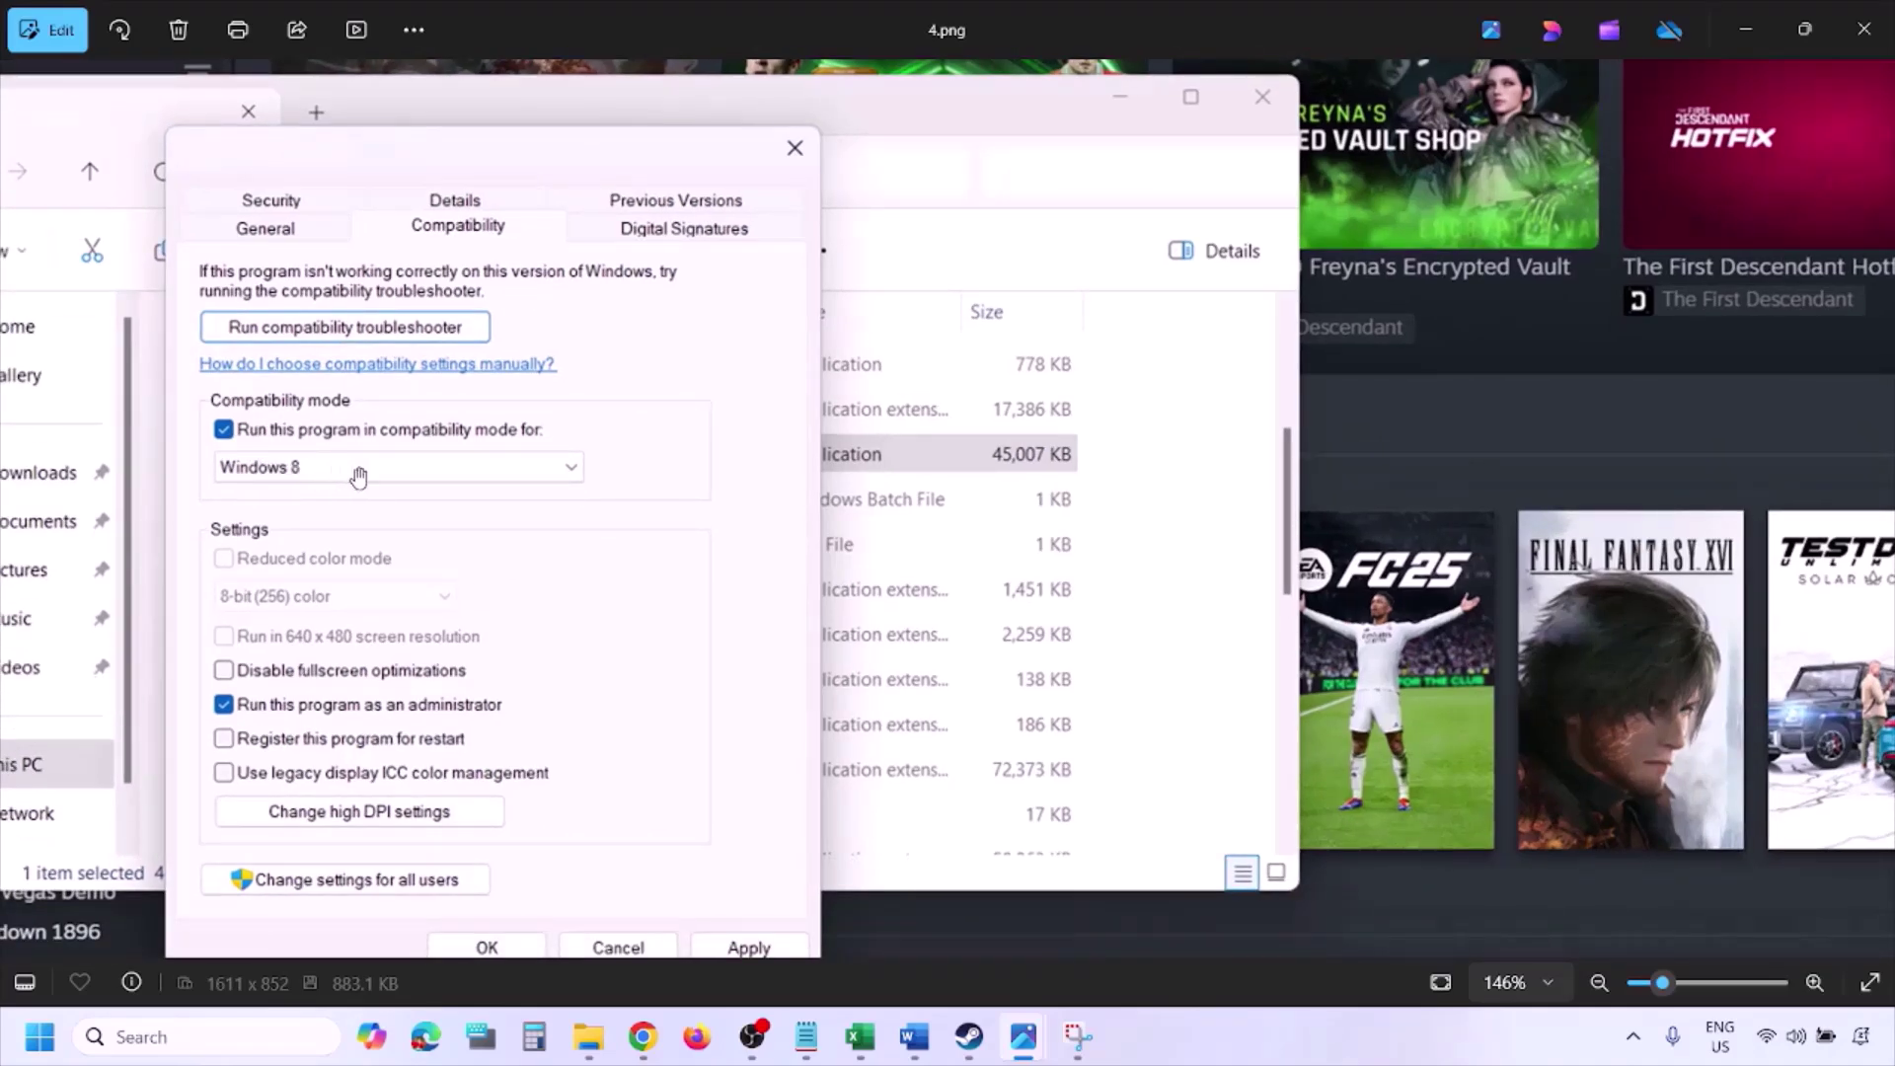
pyautogui.moveTo(728, 741); pyautogui.dragTo(738, 681)
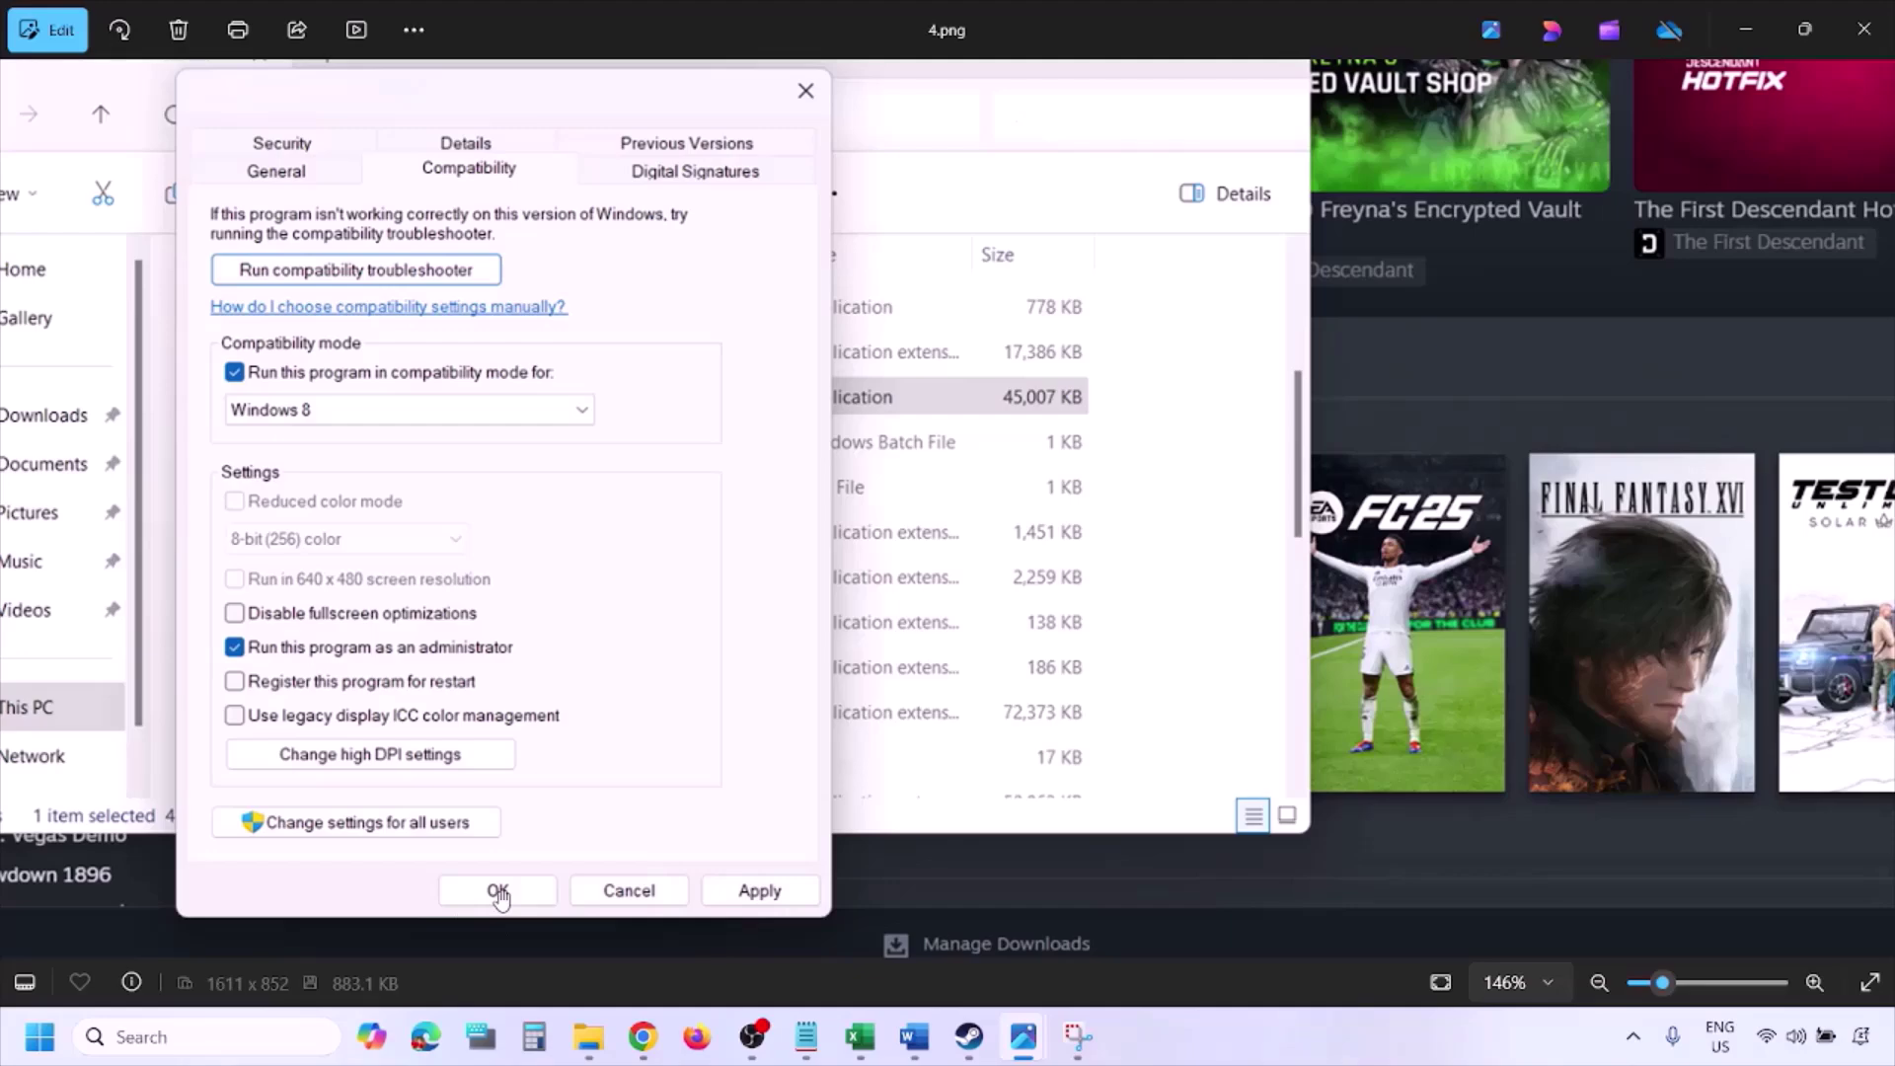
pyautogui.scroll(-3, 1015, 697)
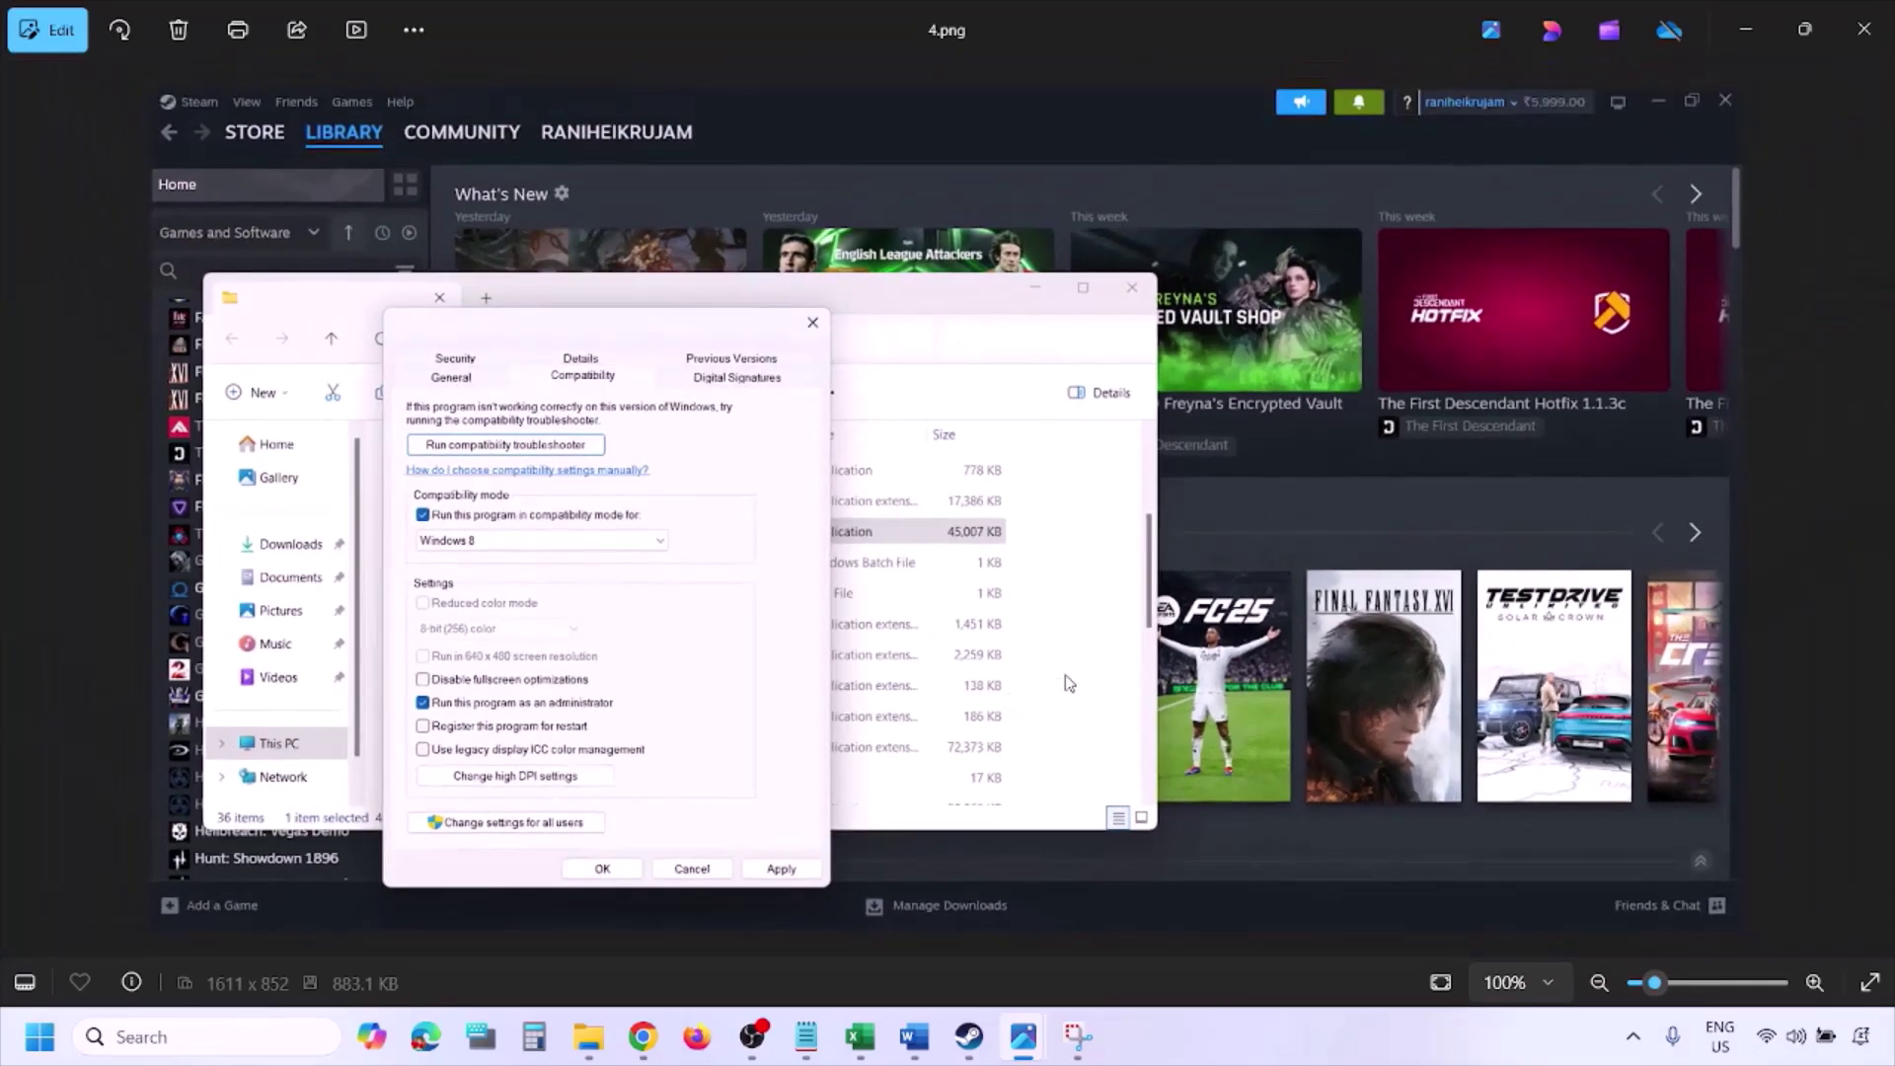
# Examine 5.png up close for the Windows 7 choice in the compatibility mode list.
pyautogui.press('Right')
pyautogui.scroll(2, 614, 589)
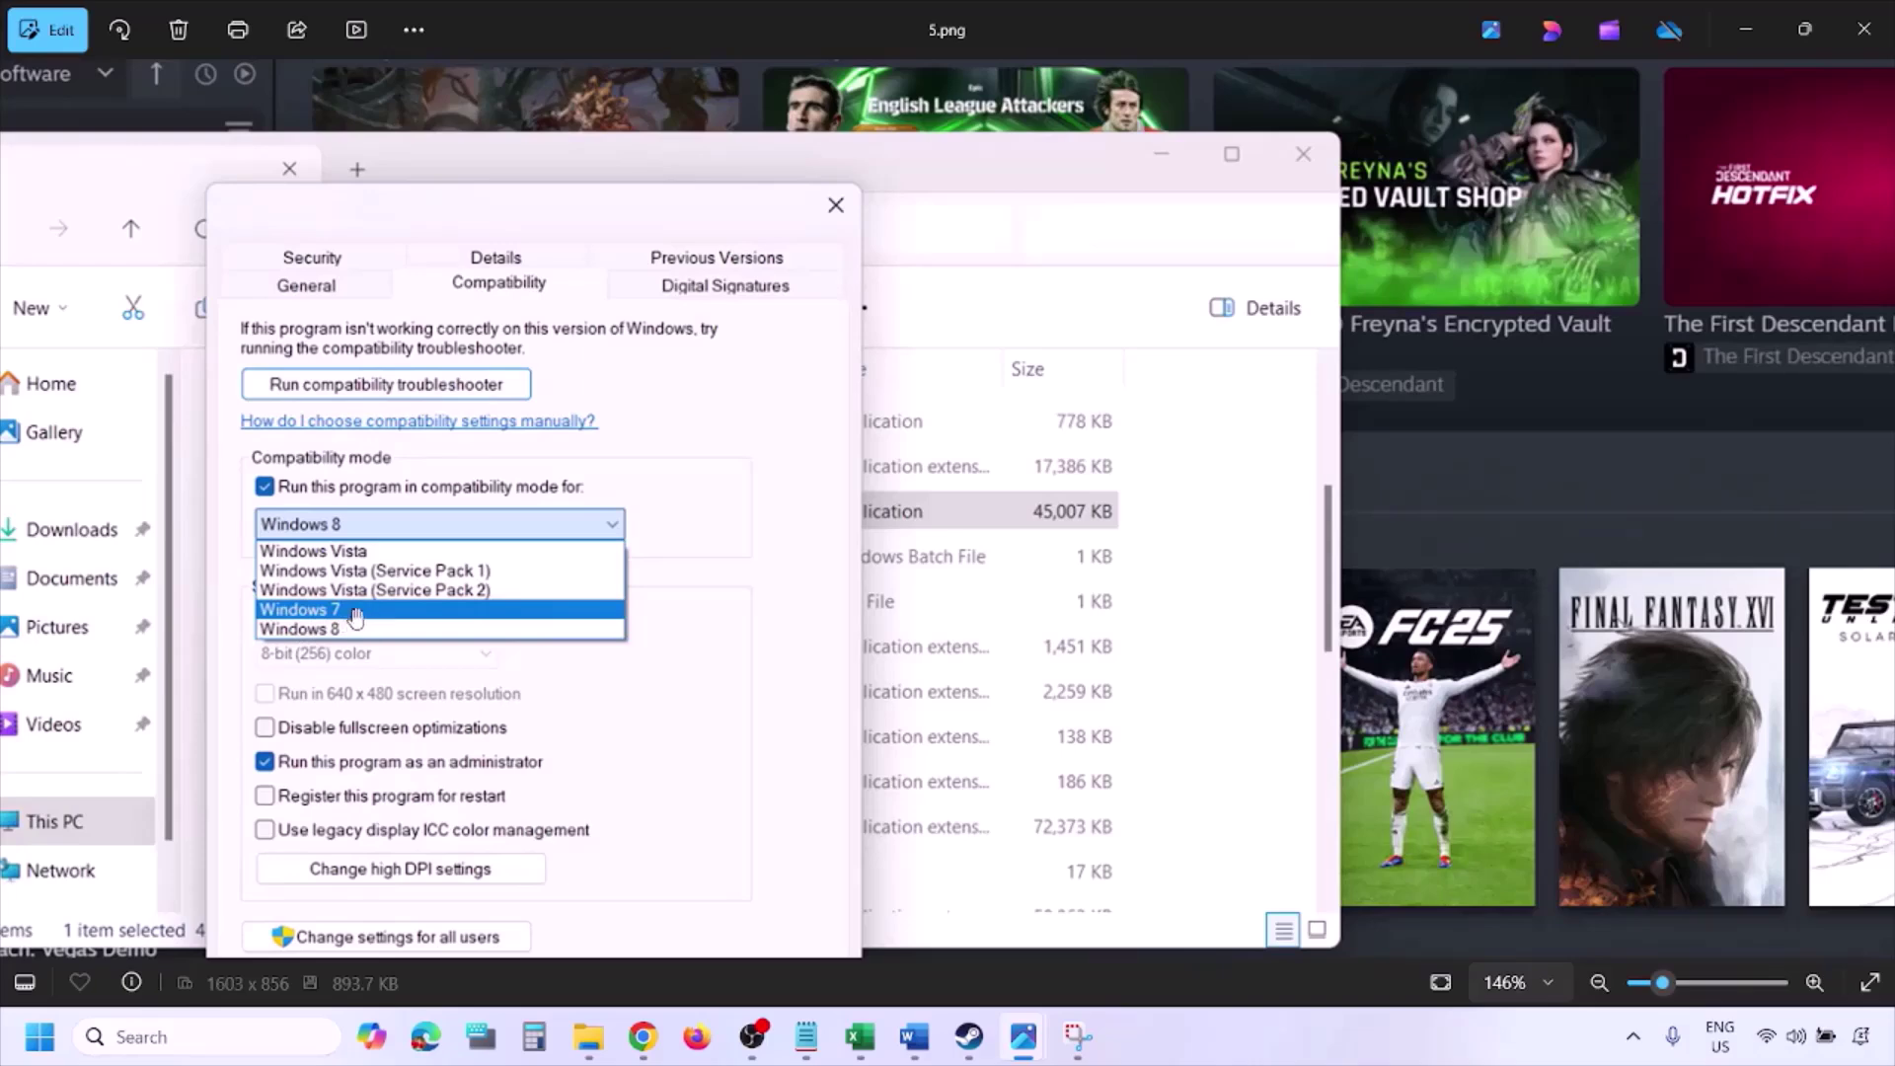
pyautogui.scroll(-2, 356, 617)
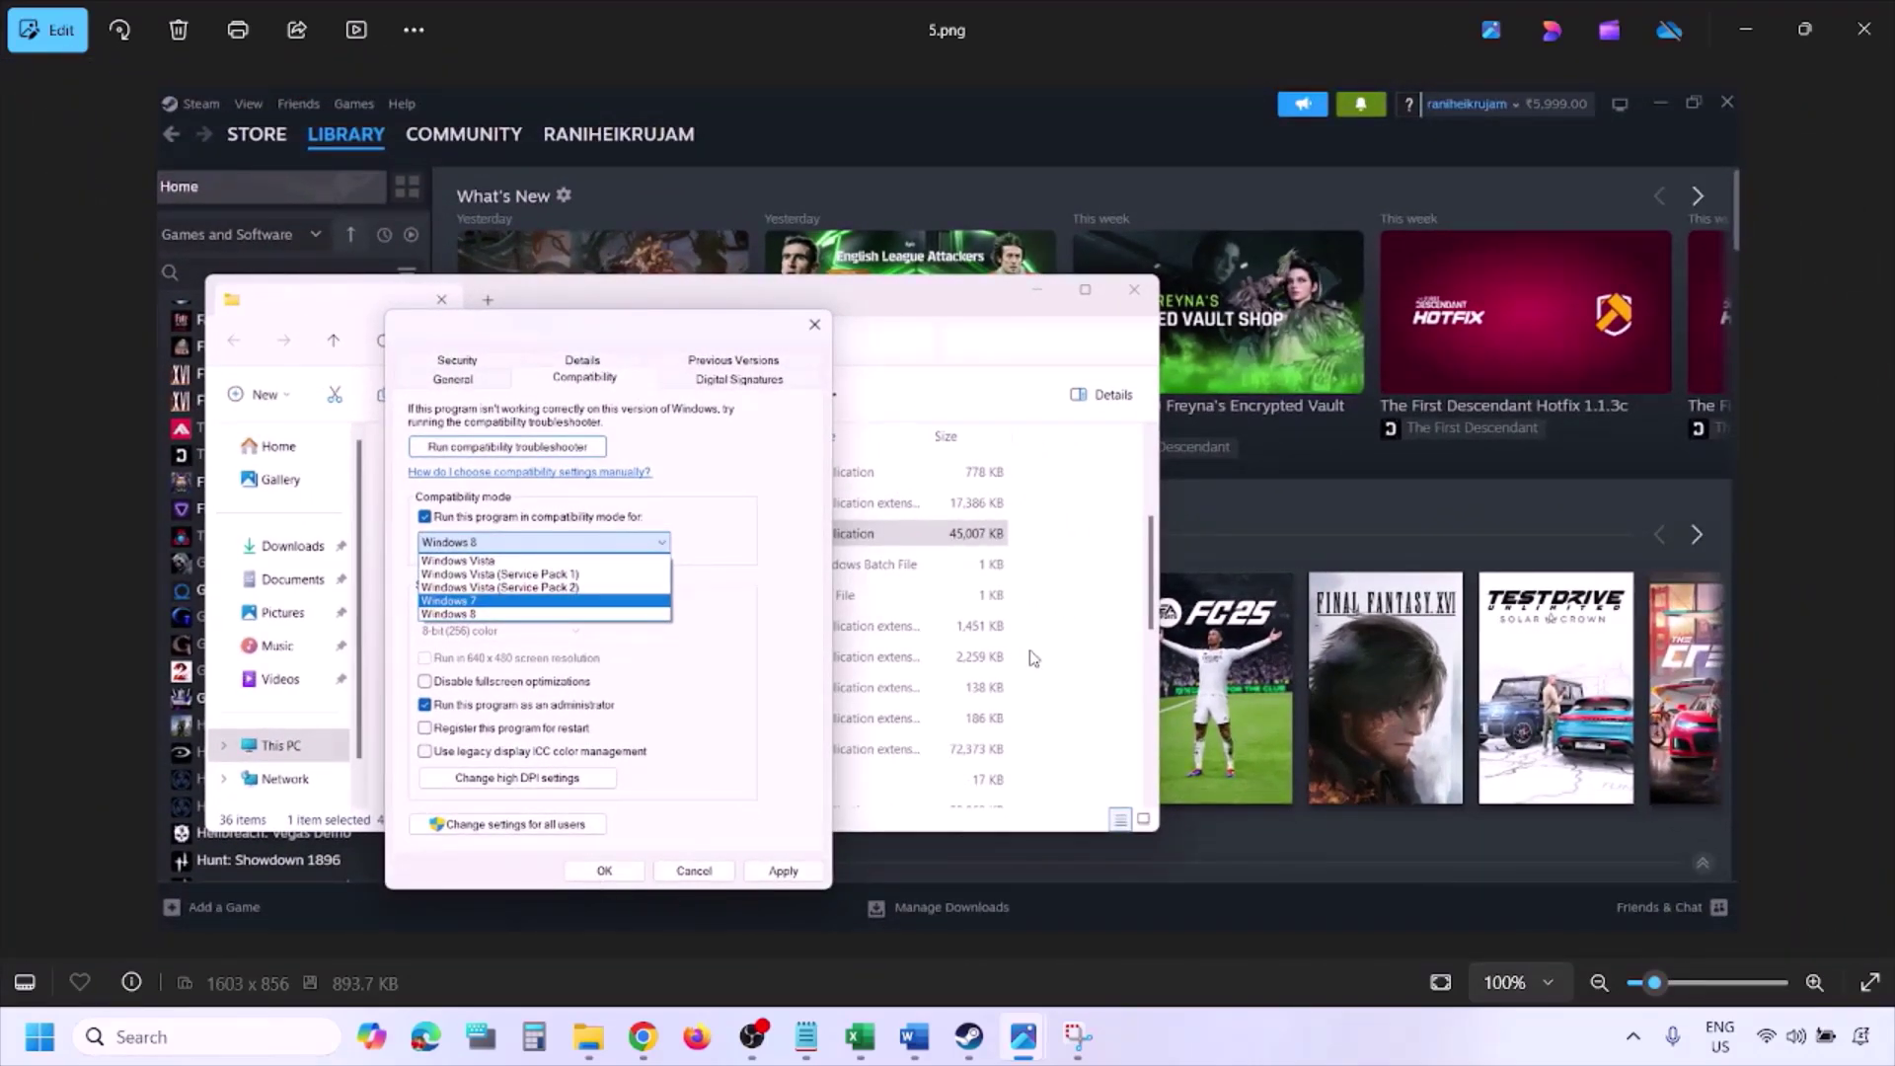
# Examine 6.png up close for the Windows 7 compatibility mode combined with disabled fullscreen optimizations and administrator rights.
pyautogui.press('Right')
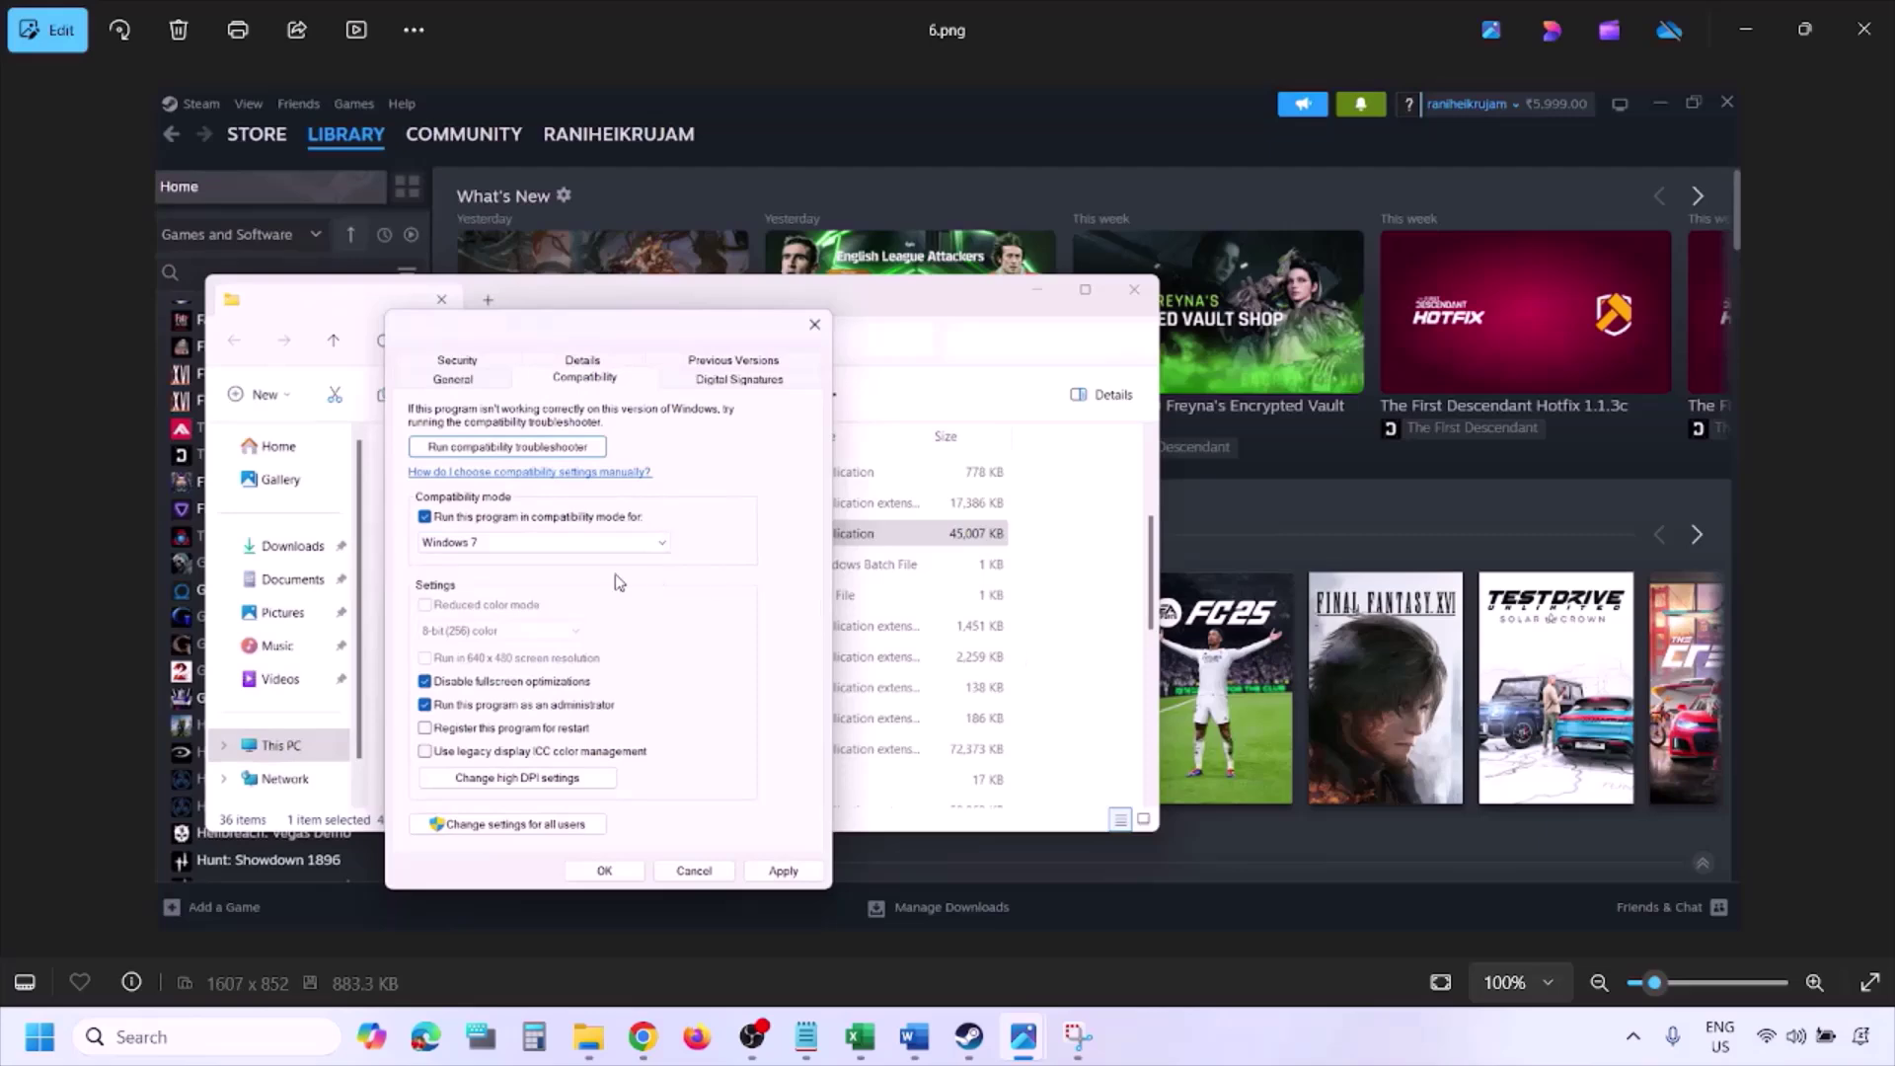
pyautogui.scroll(2, 616, 582)
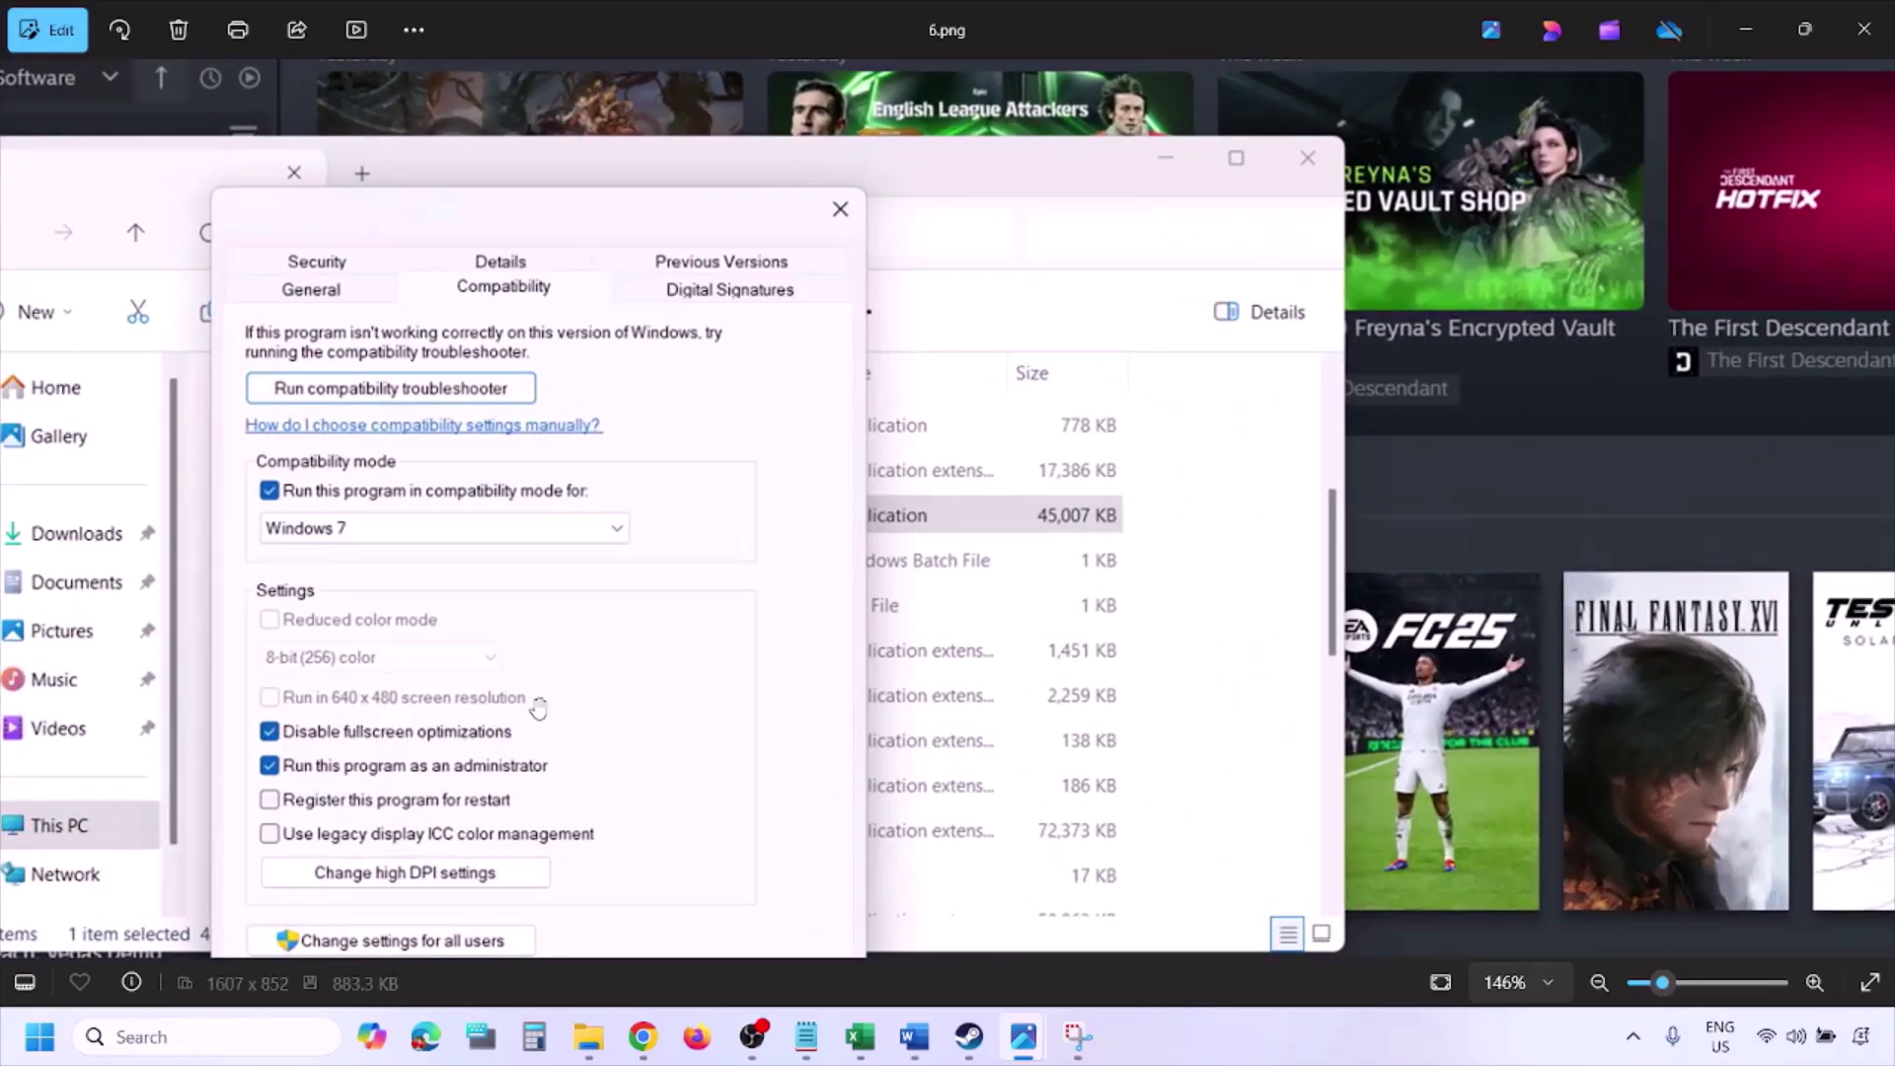
pyautogui.moveTo(538, 711); pyautogui.dragTo(624, 509)
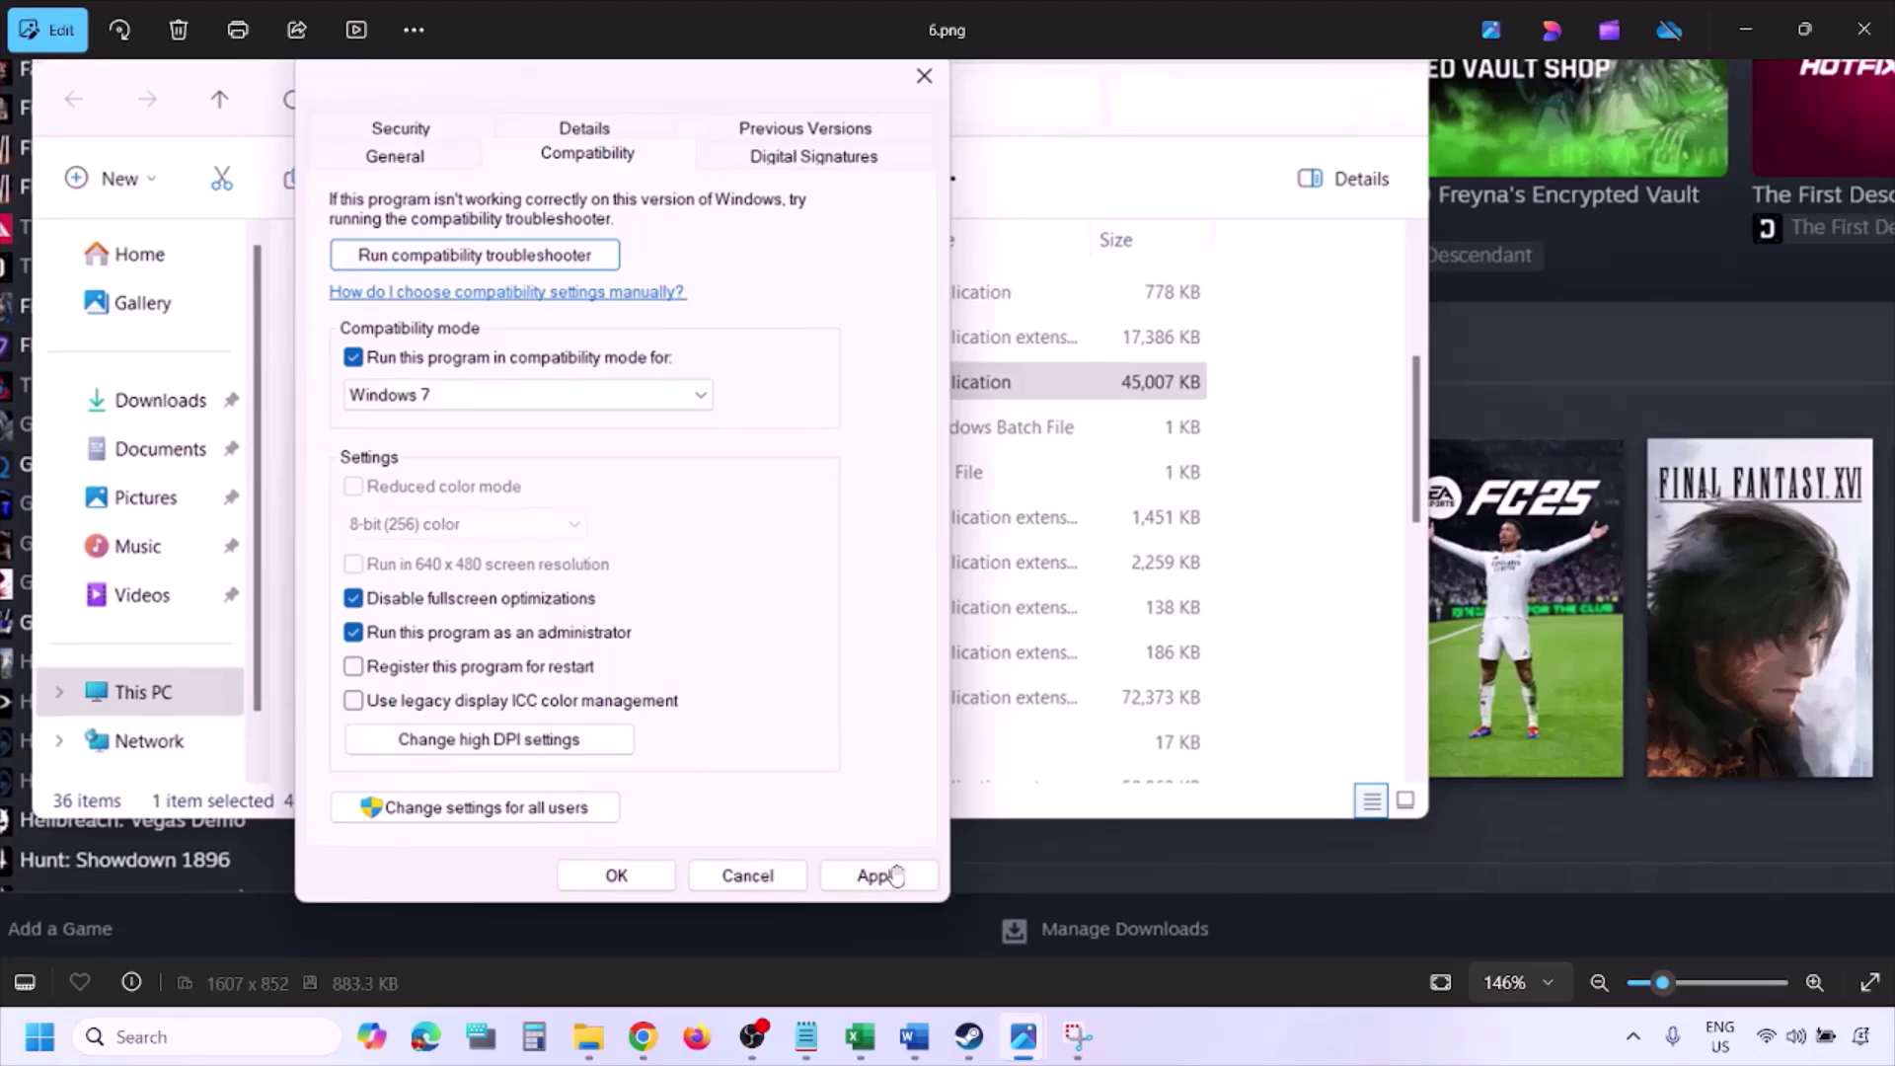
pyautogui.scroll(-2, 658, 875)
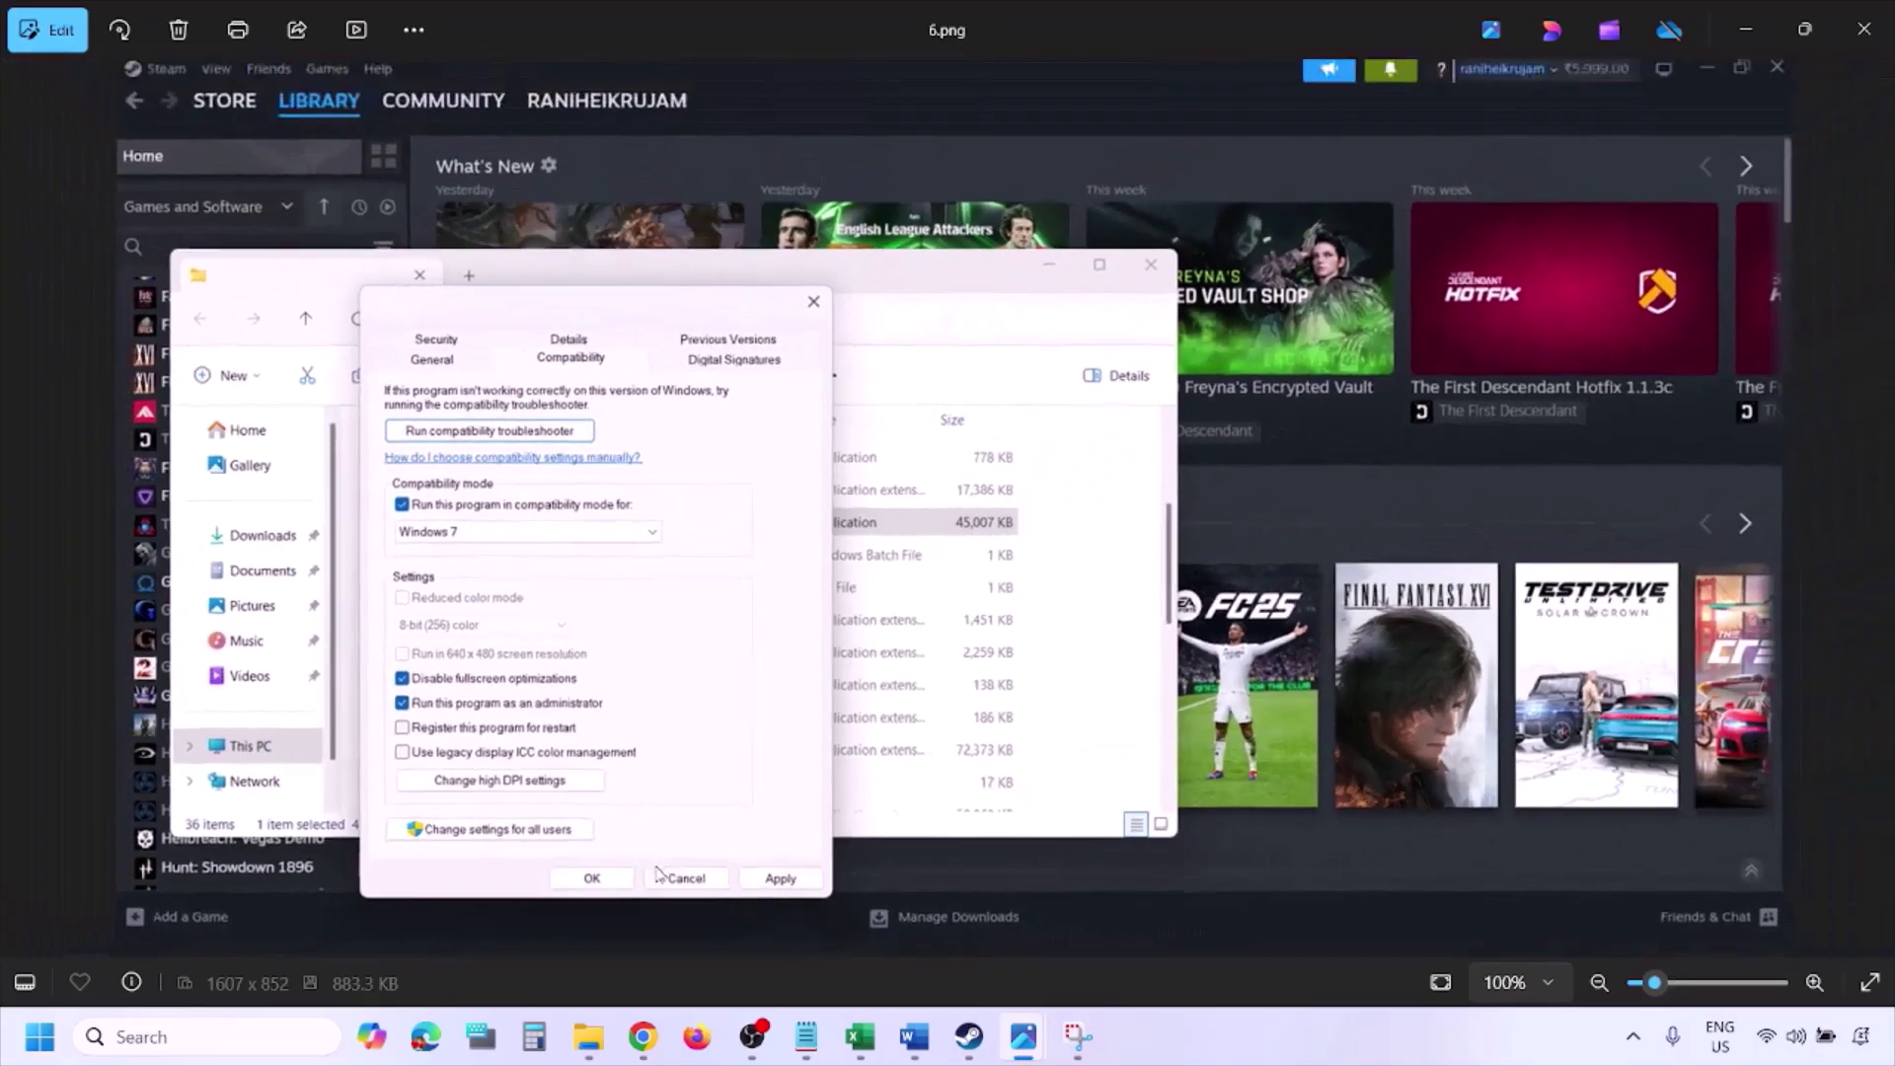
pyautogui.scroll(5, 523, 676)
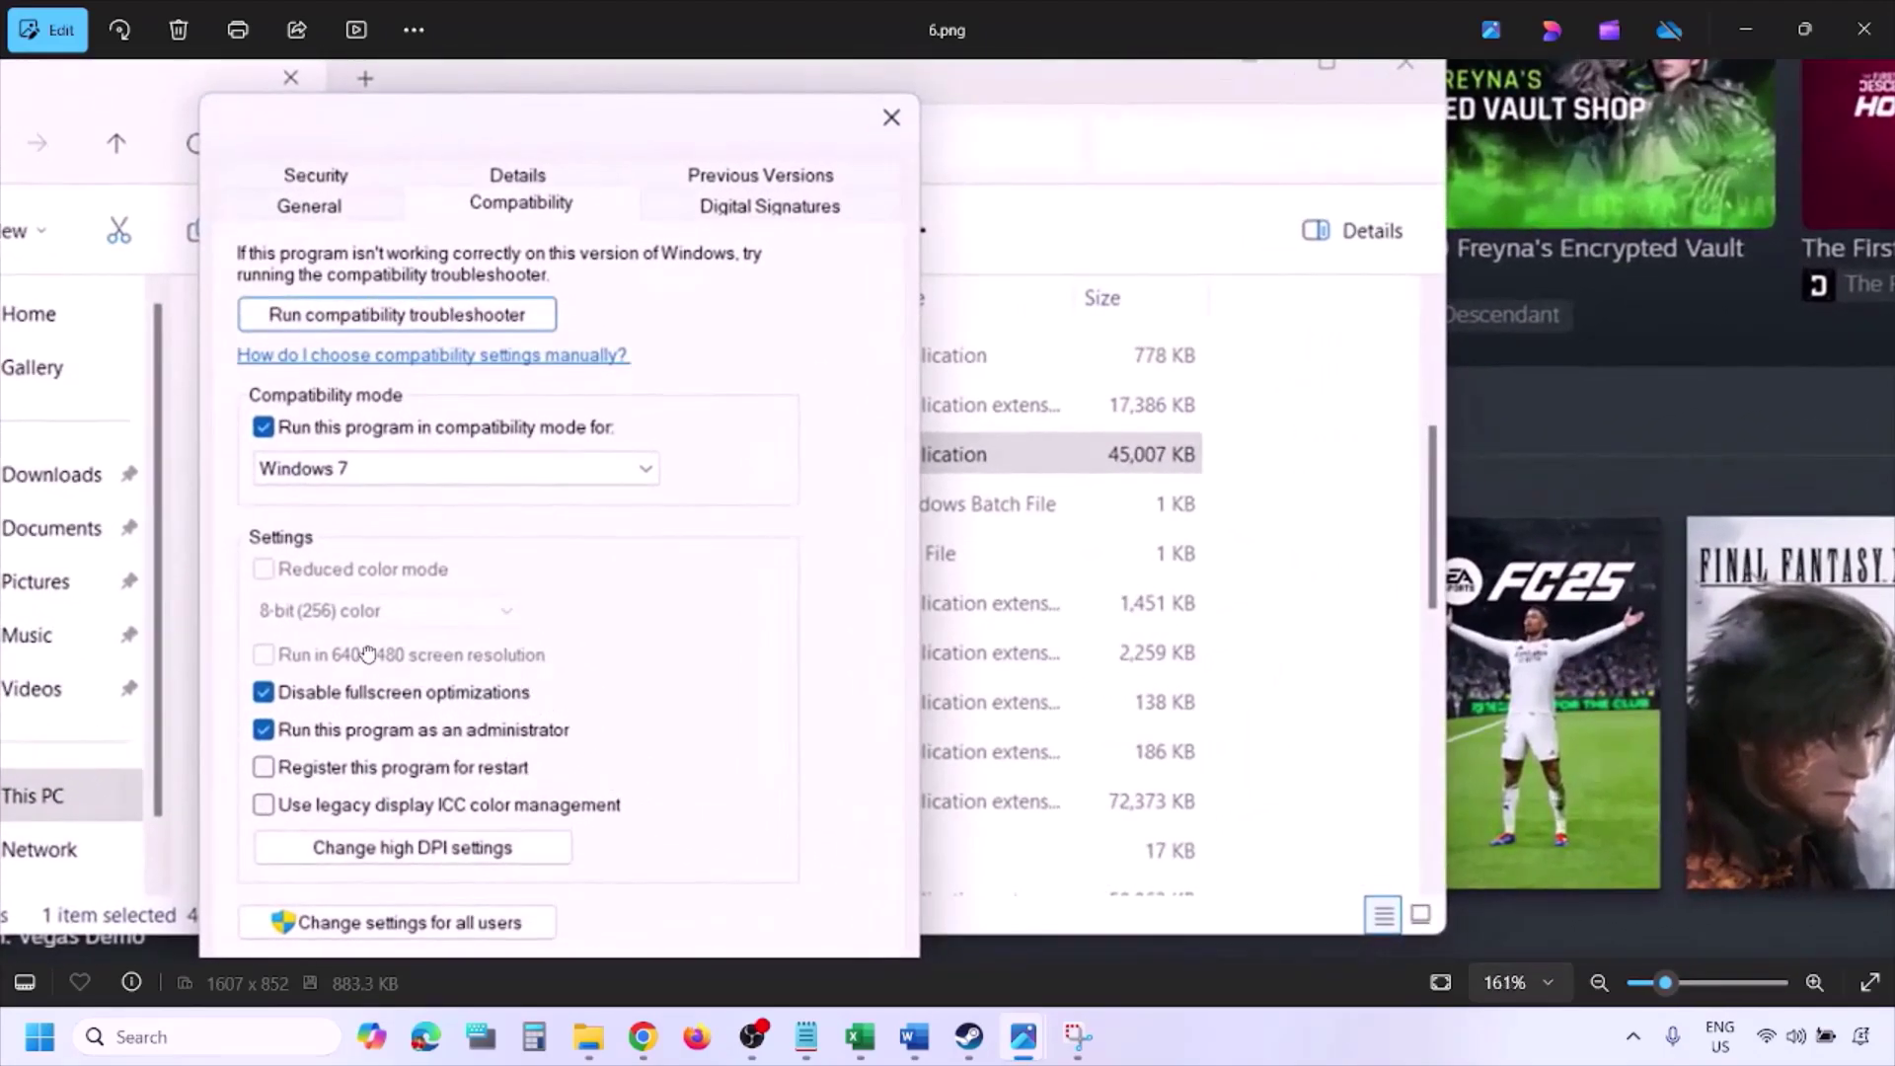
pyautogui.moveTo(367, 654); pyautogui.dragTo(465, 633)
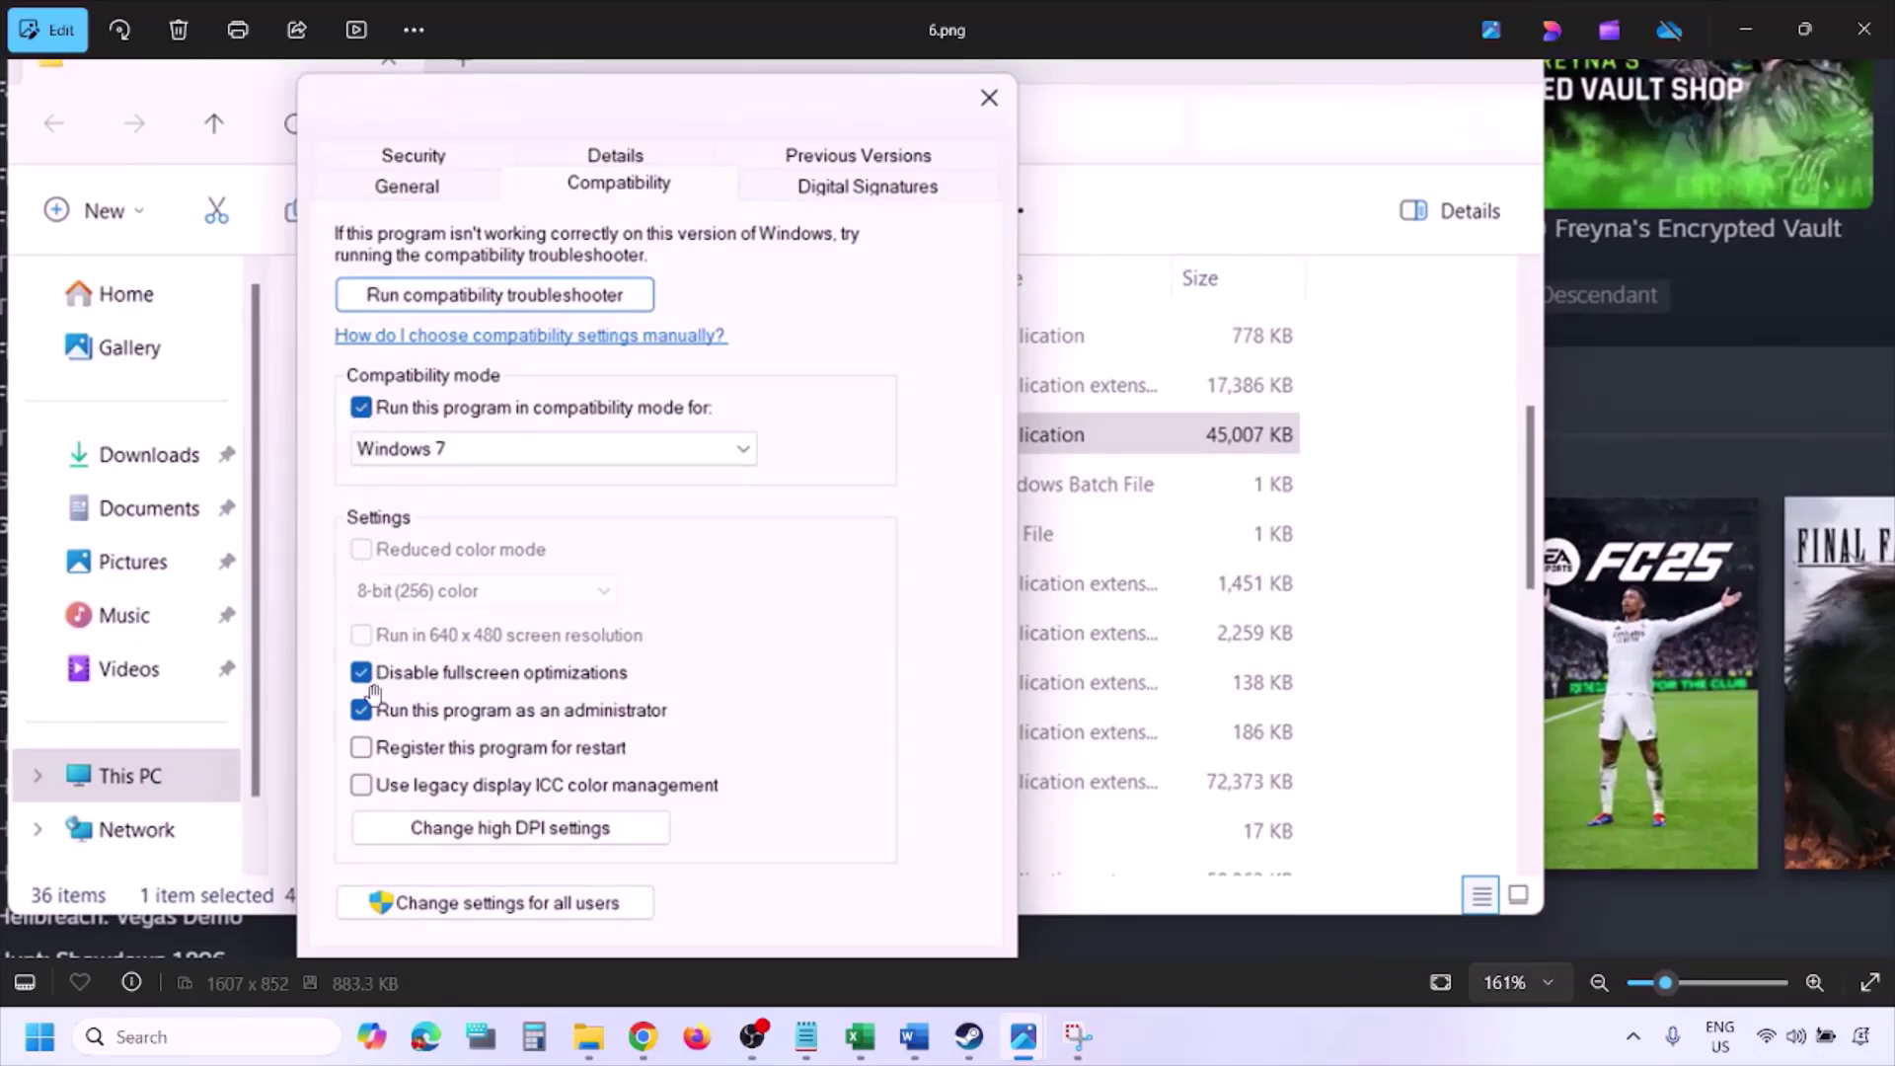
pyautogui.scroll(-2, 536, 581)
pyautogui.scroll(-1, 536, 581)
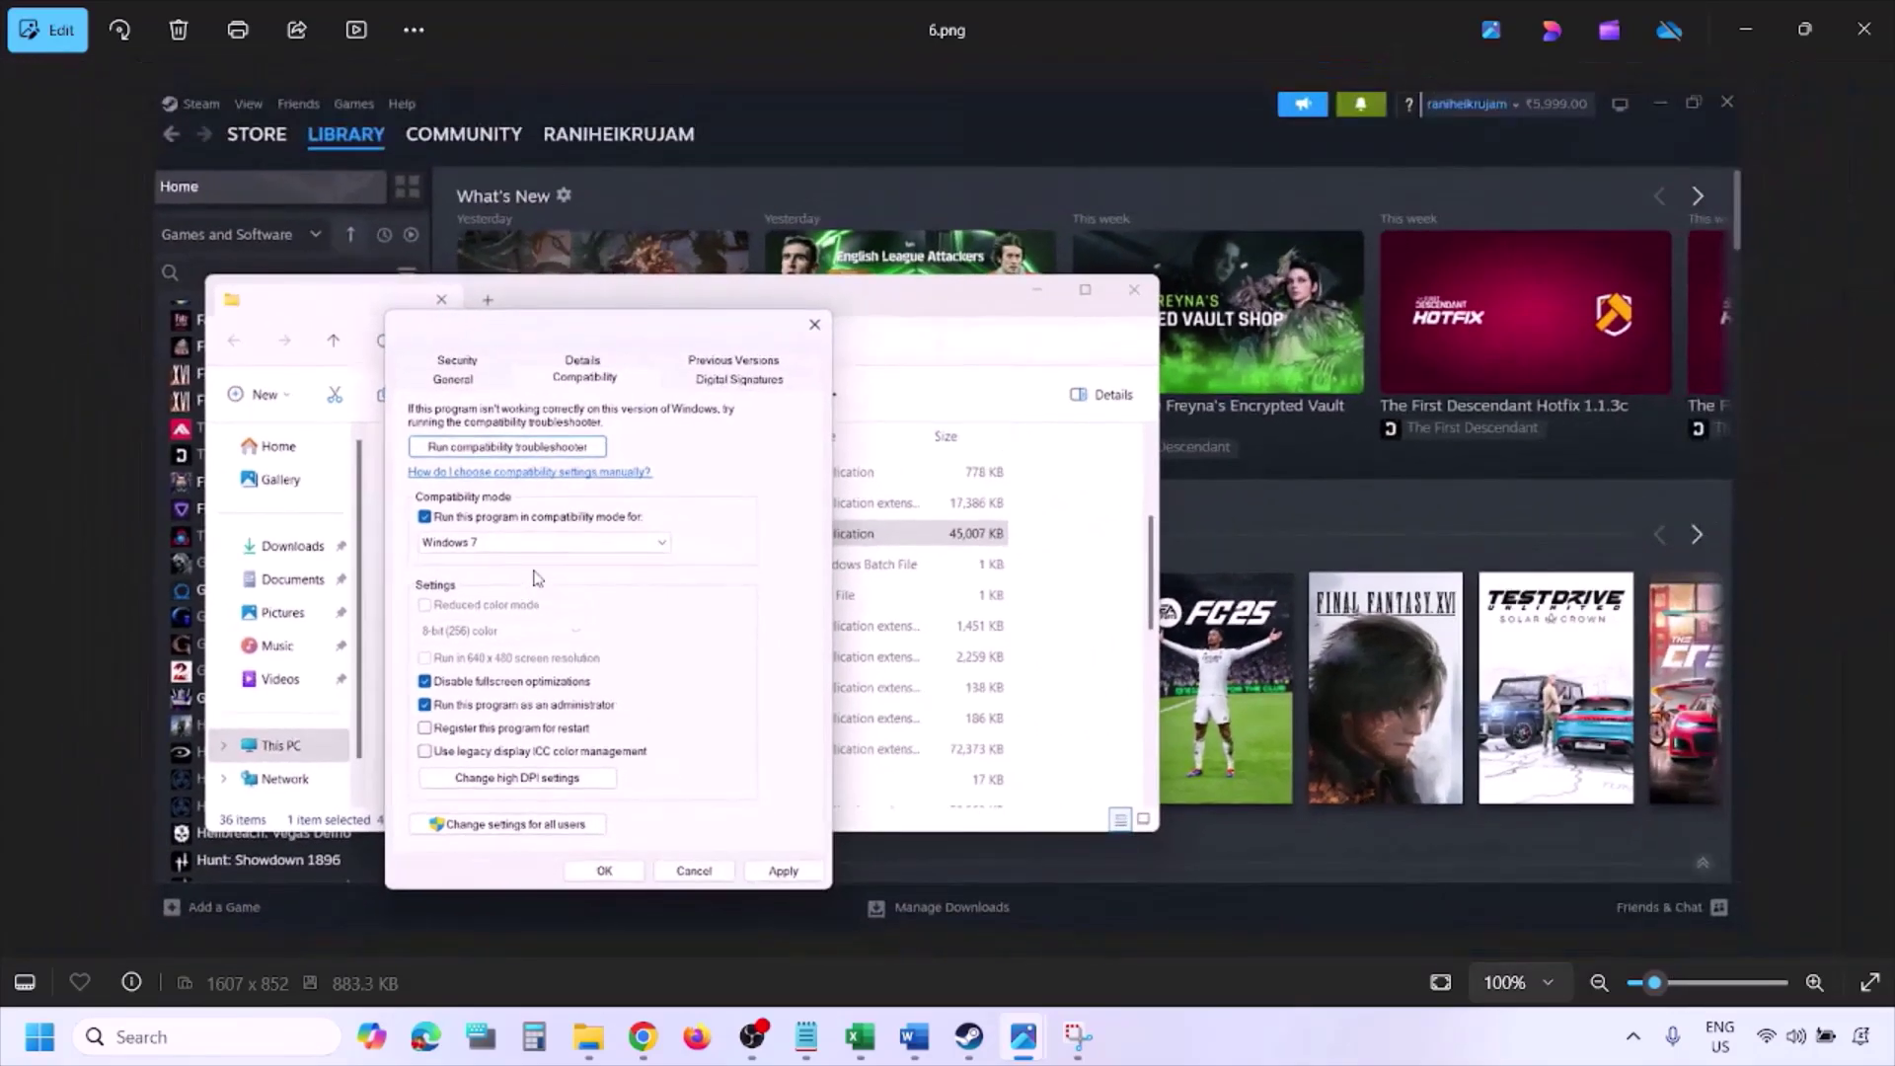
# Examine 7.png up close for the Compatibility settings with every option cleared.
pyautogui.press('Right')
pyautogui.scroll(4, 536, 580)
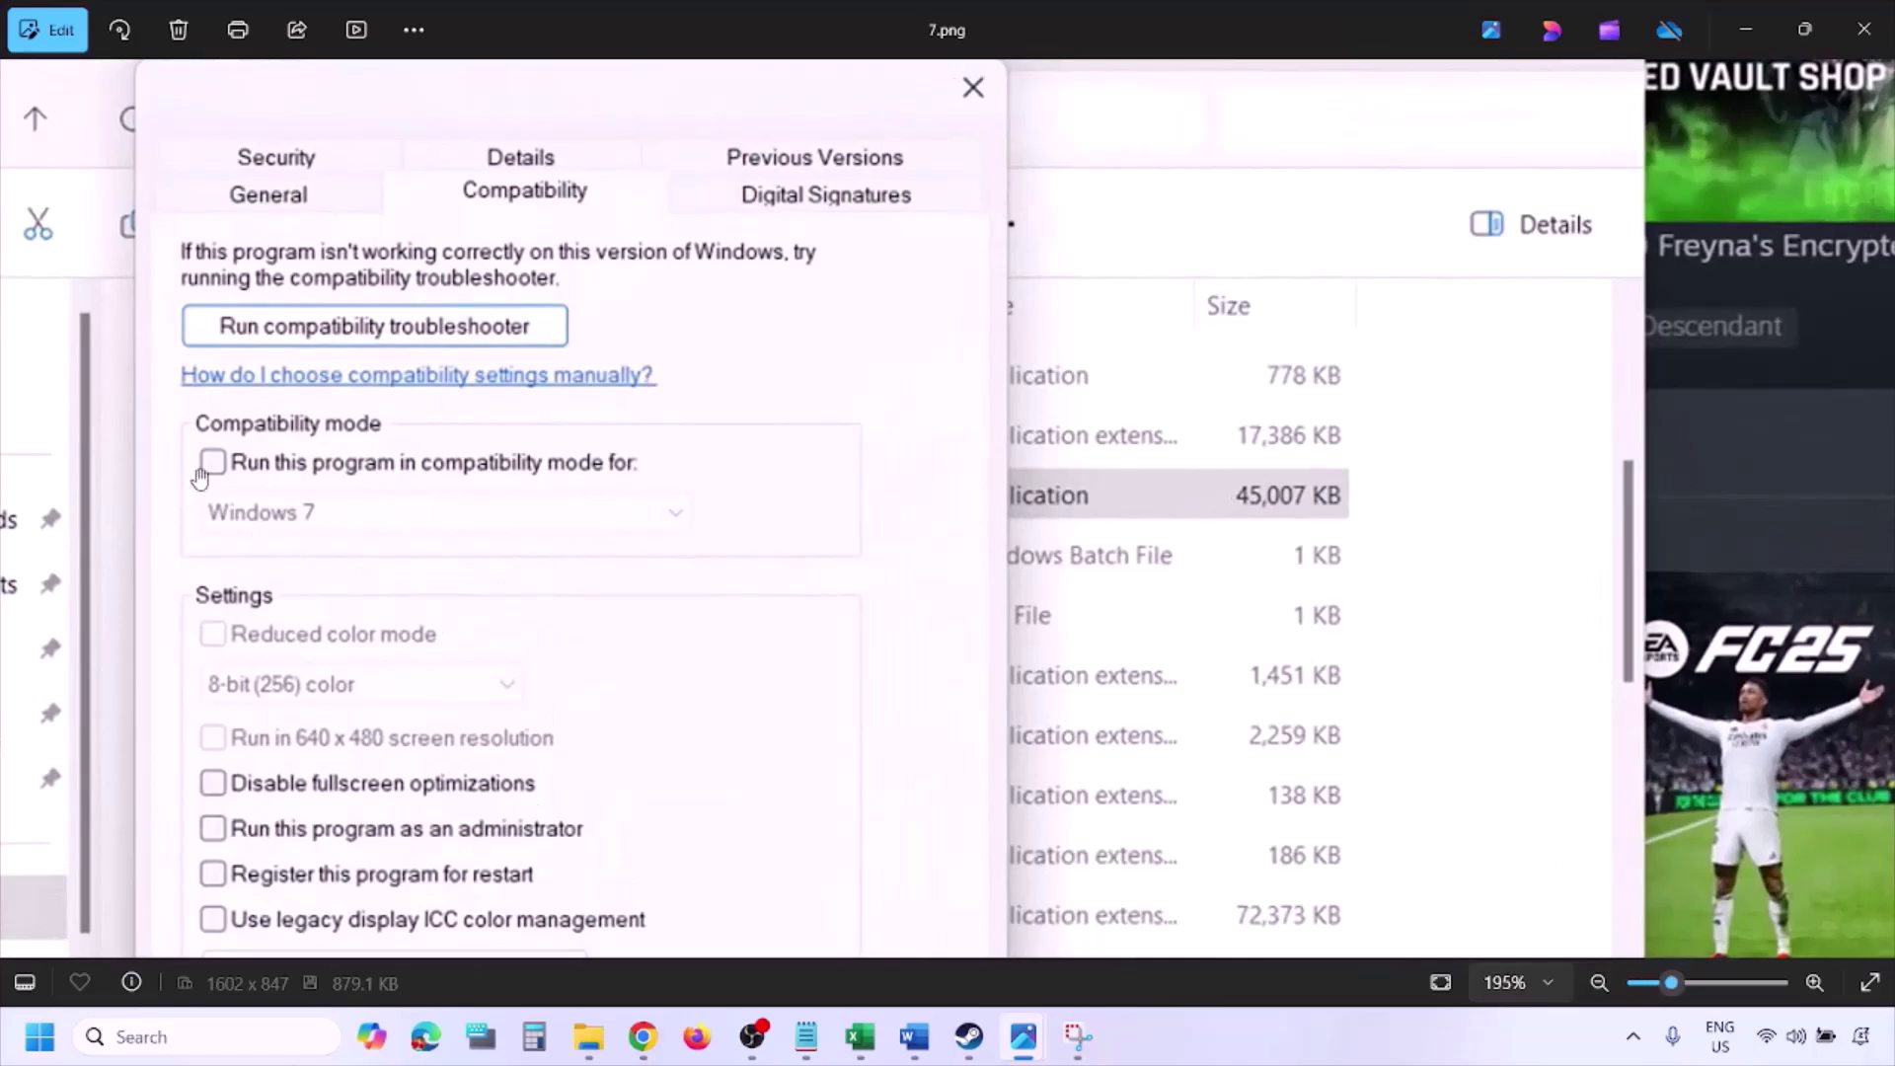
pyautogui.scroll(-1, 304, 640)
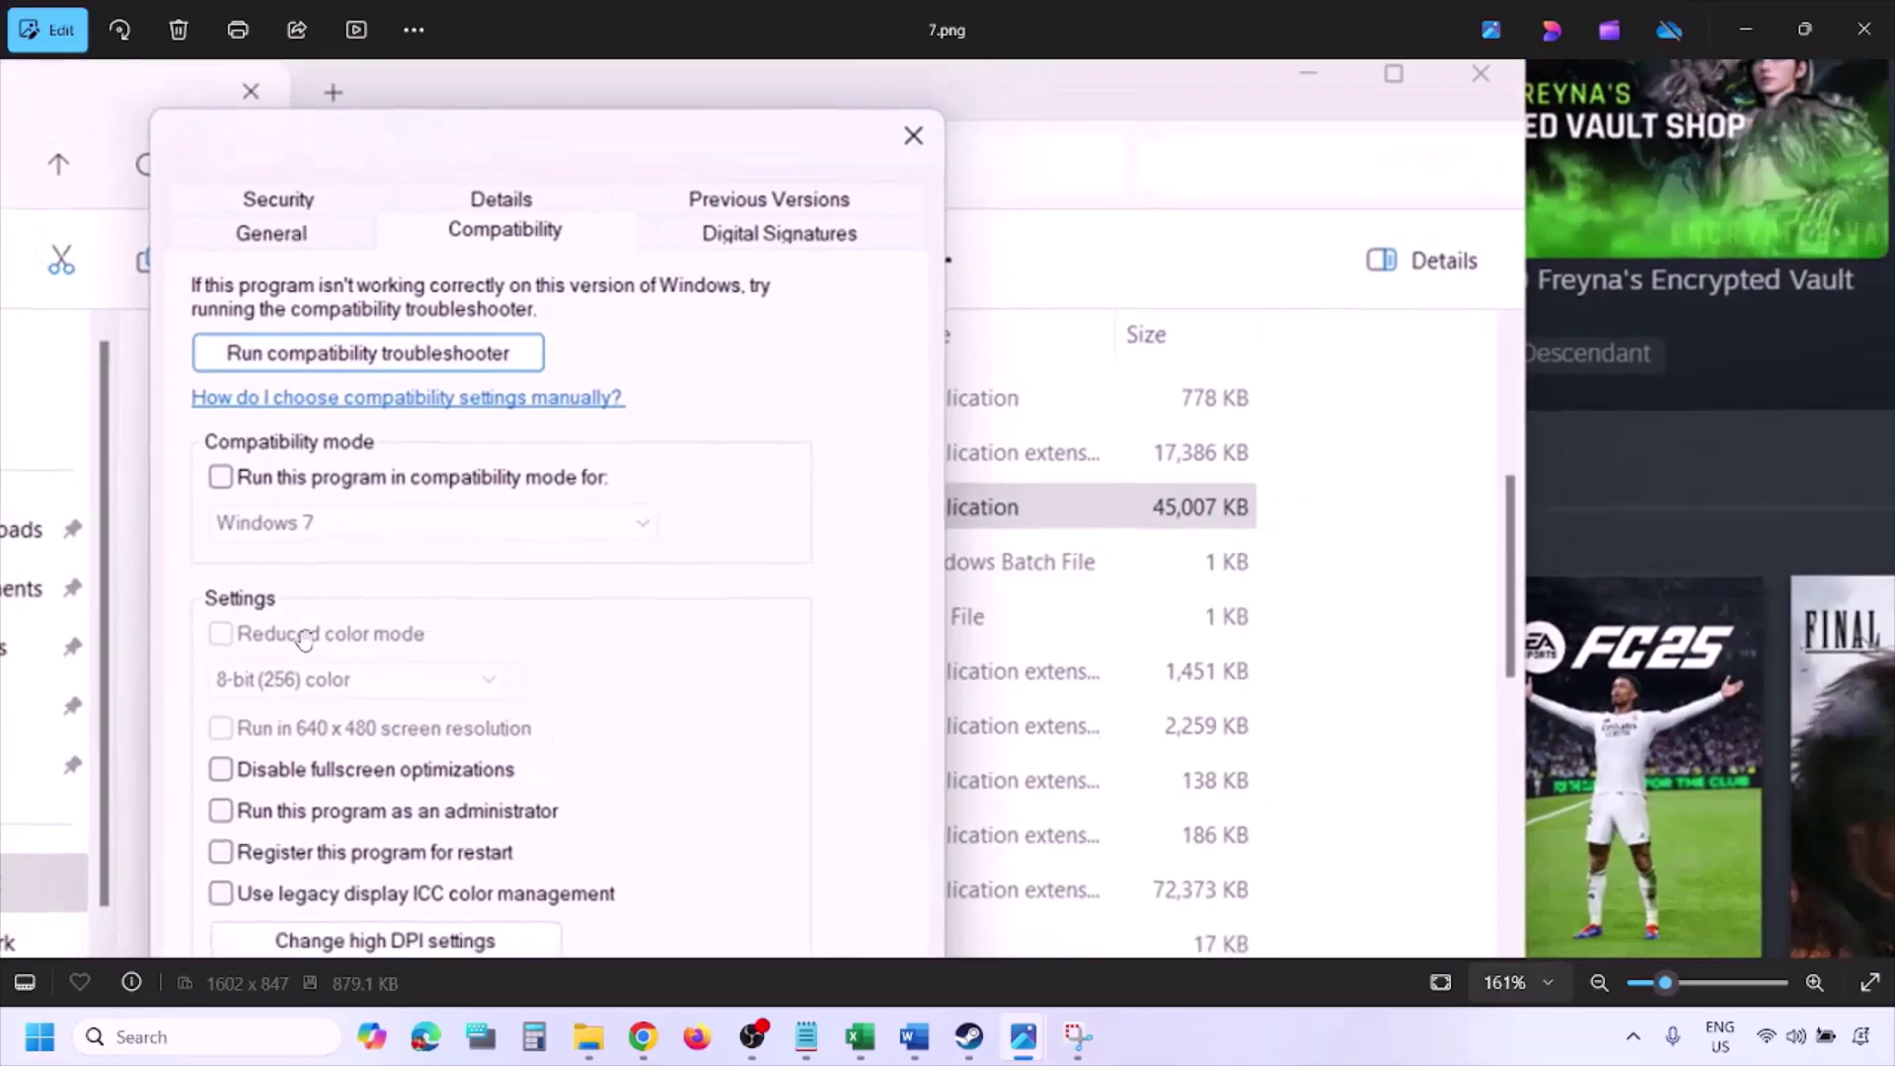
pyautogui.scroll(-2, 304, 640)
pyautogui.scroll(2, 496, 652)
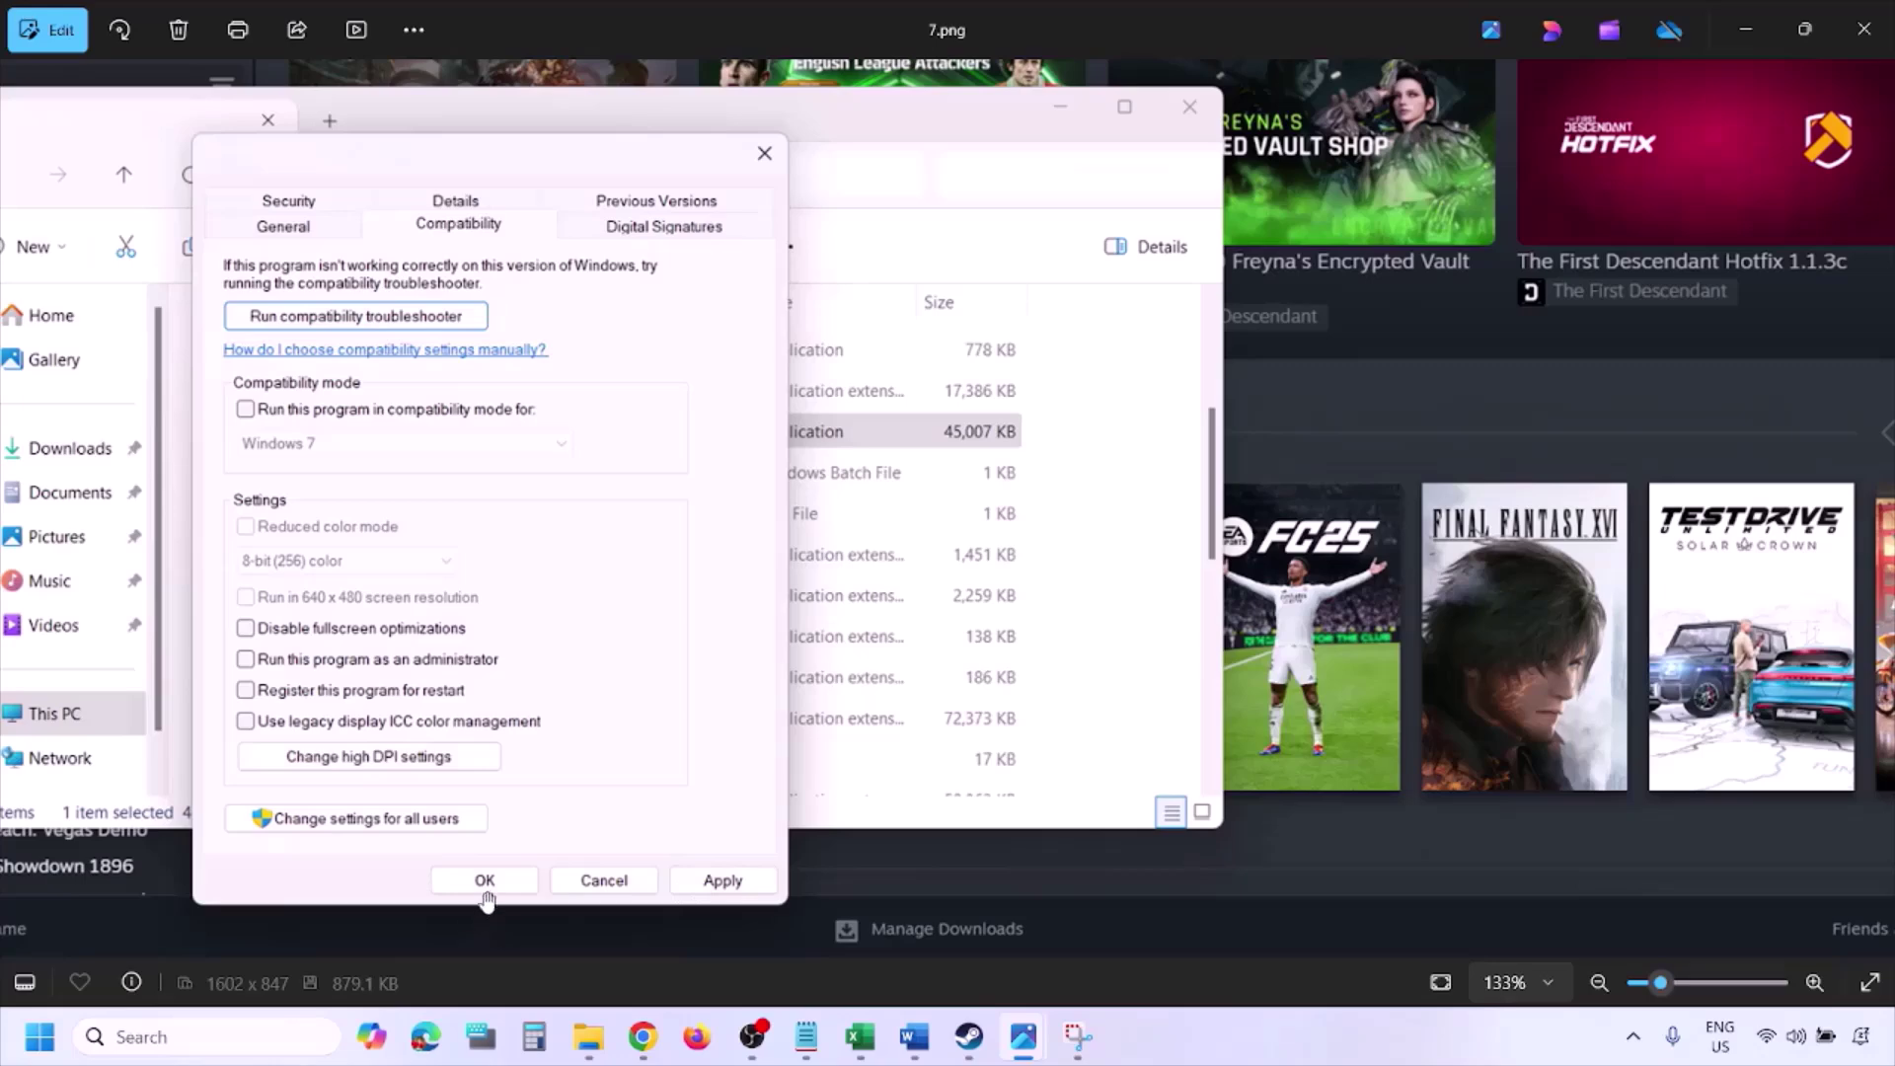
# Read Step 3 about verifying the game files in the Word document and view the game's Properties command in 0.png.
pyautogui.click(1182, 1049)
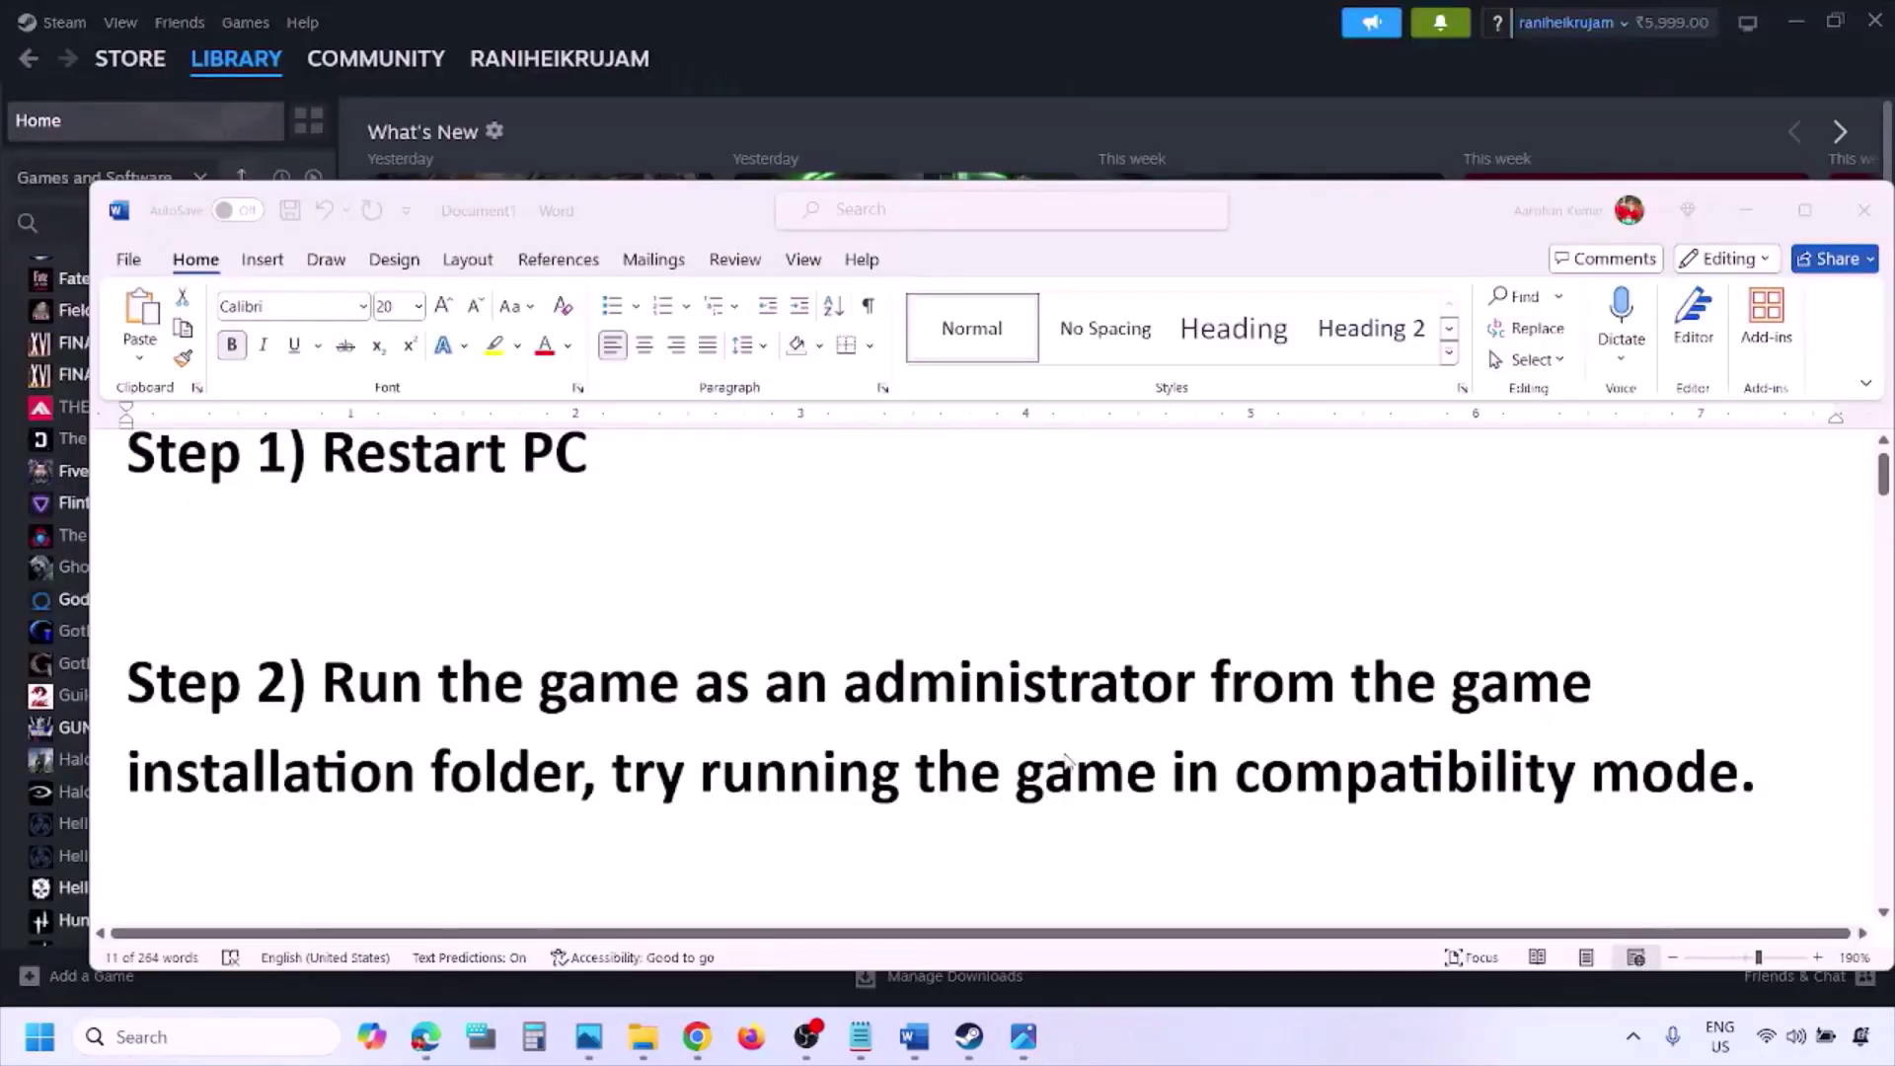
pyautogui.scroll(-3, 1030, 732)
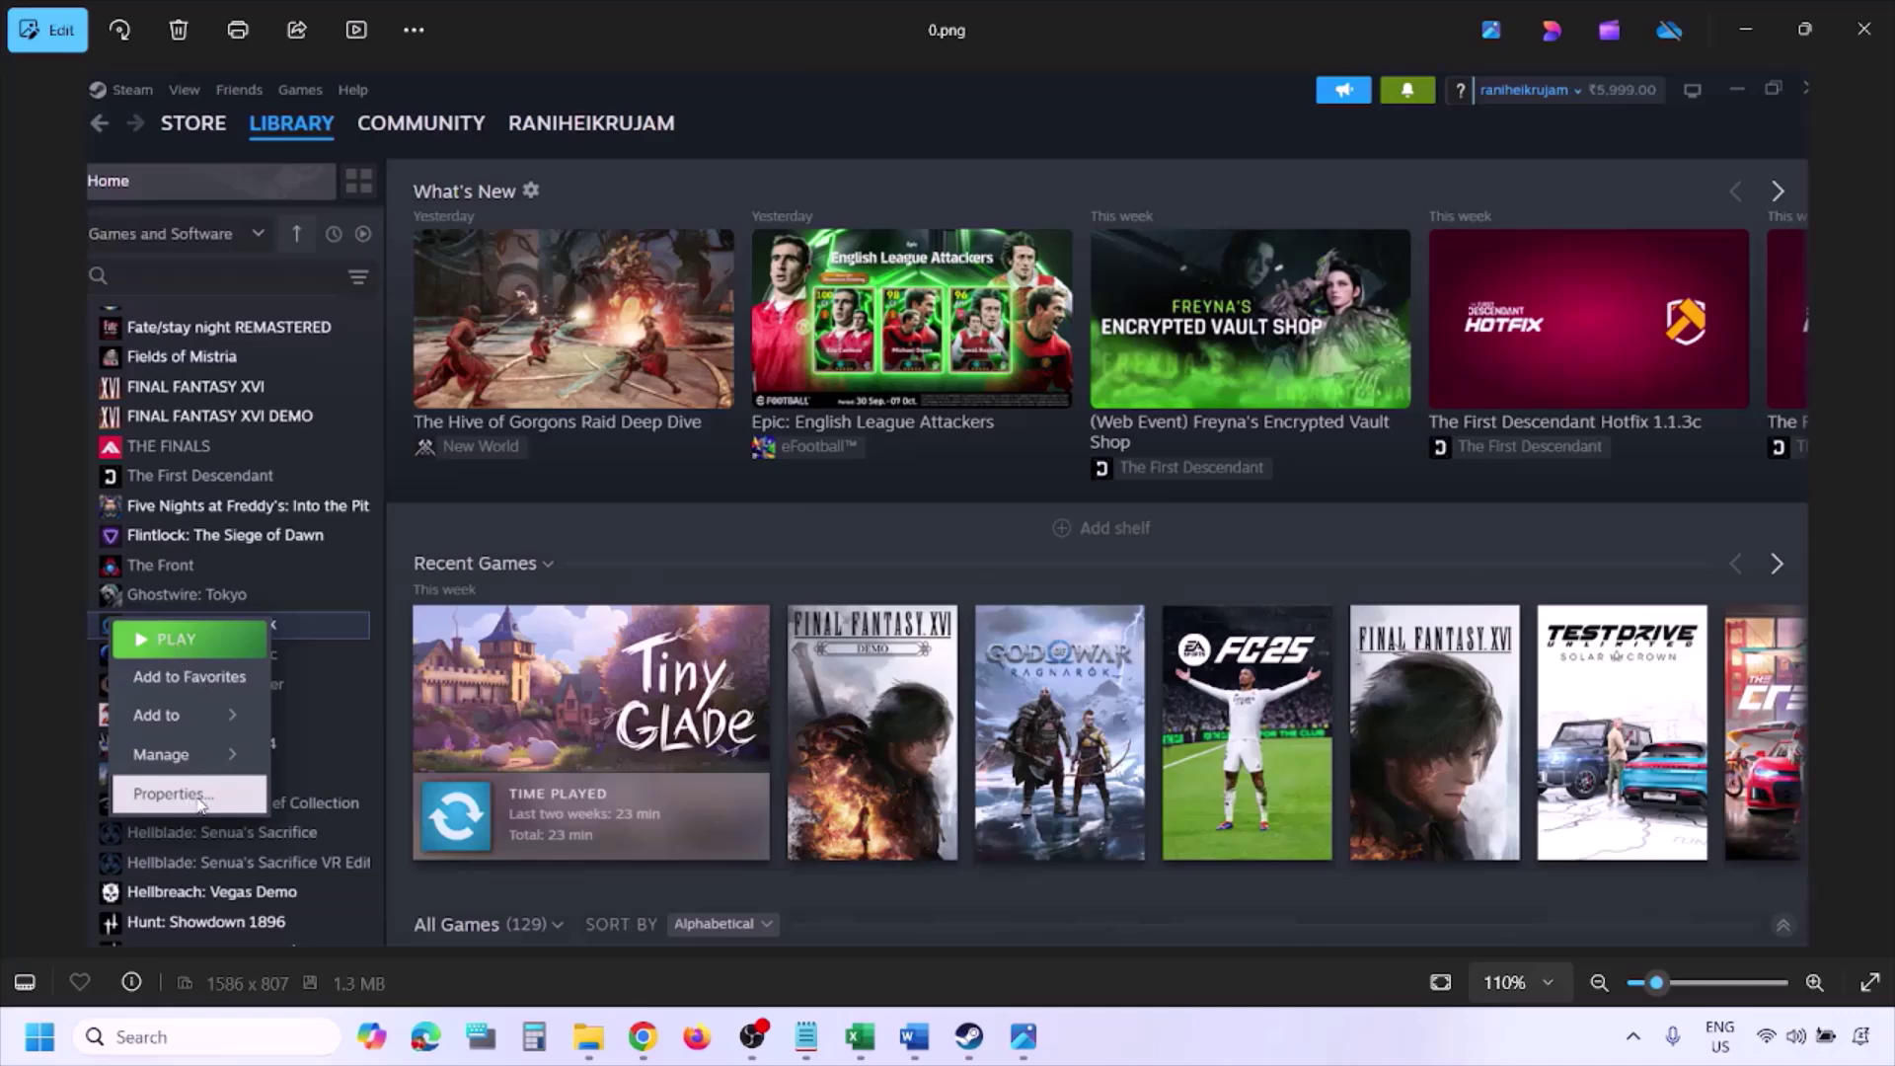
pyautogui.scroll(-1, 679, 619)
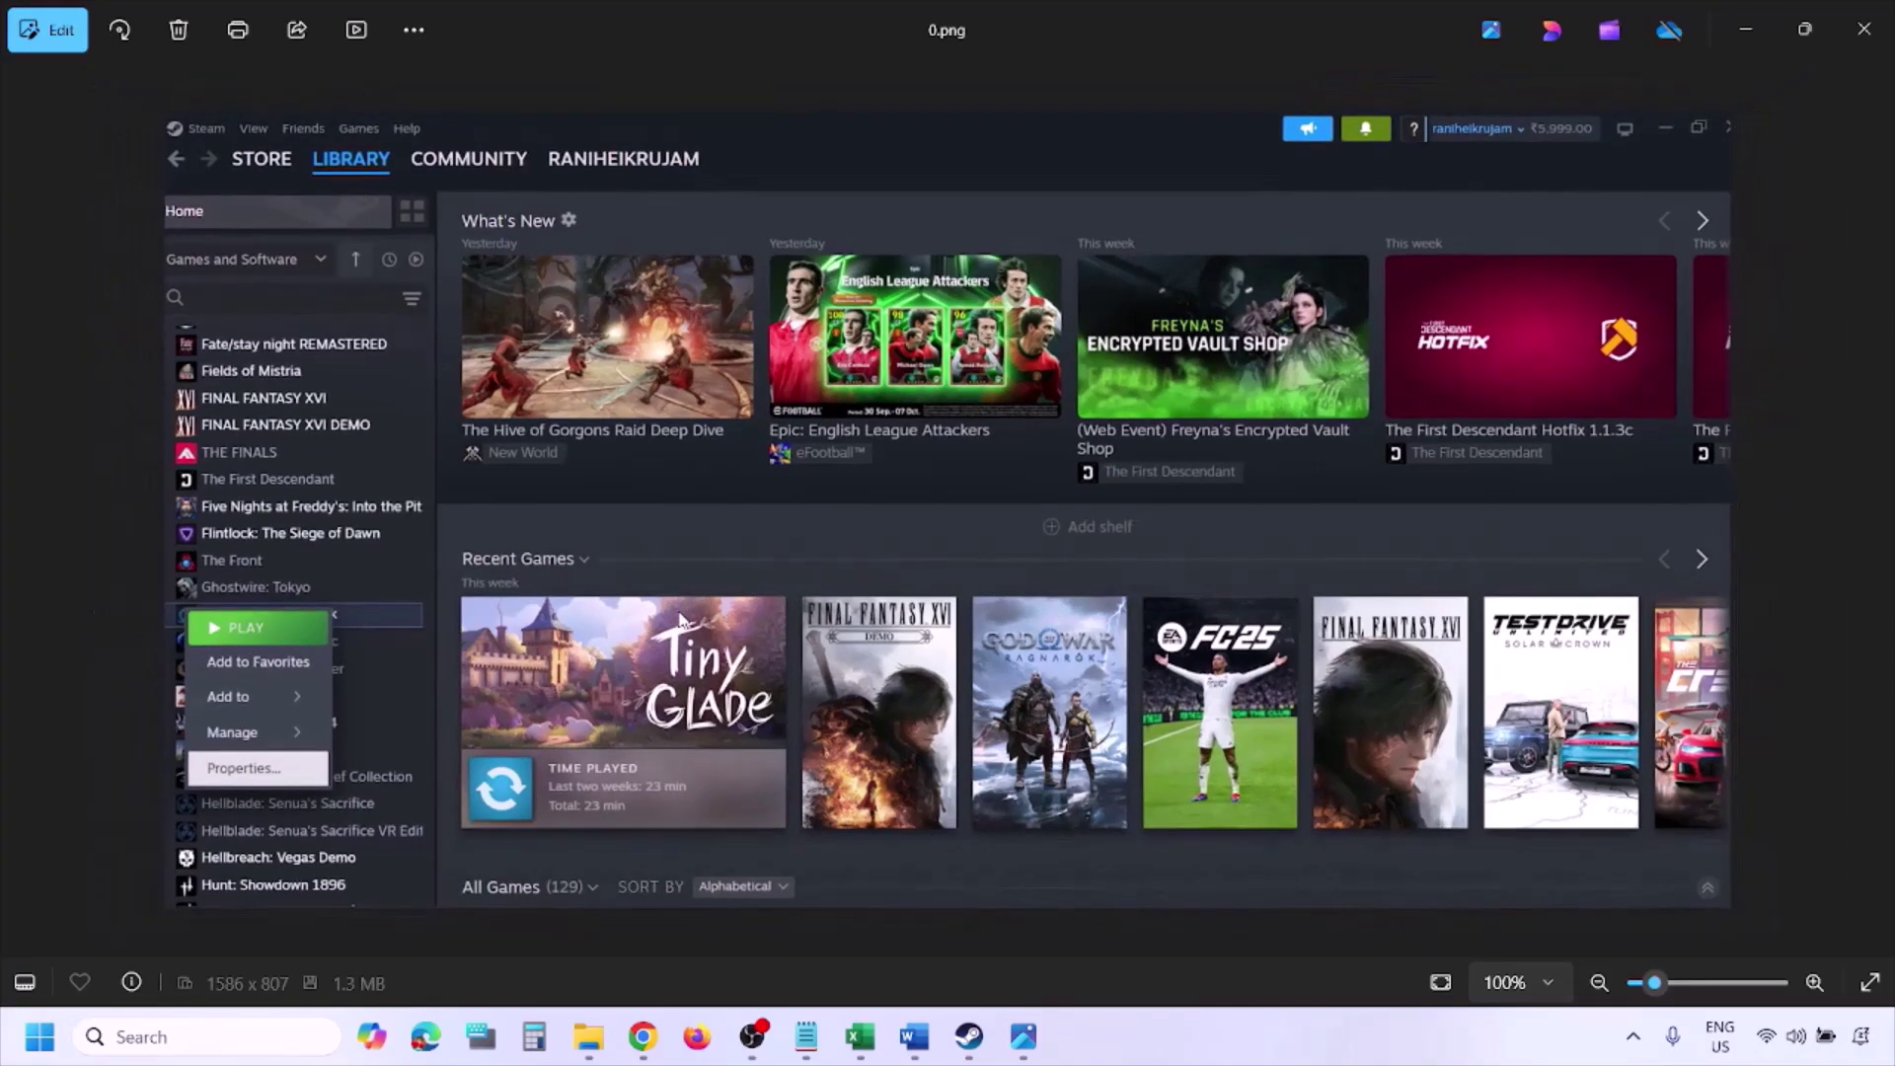
pyautogui.press('Right')
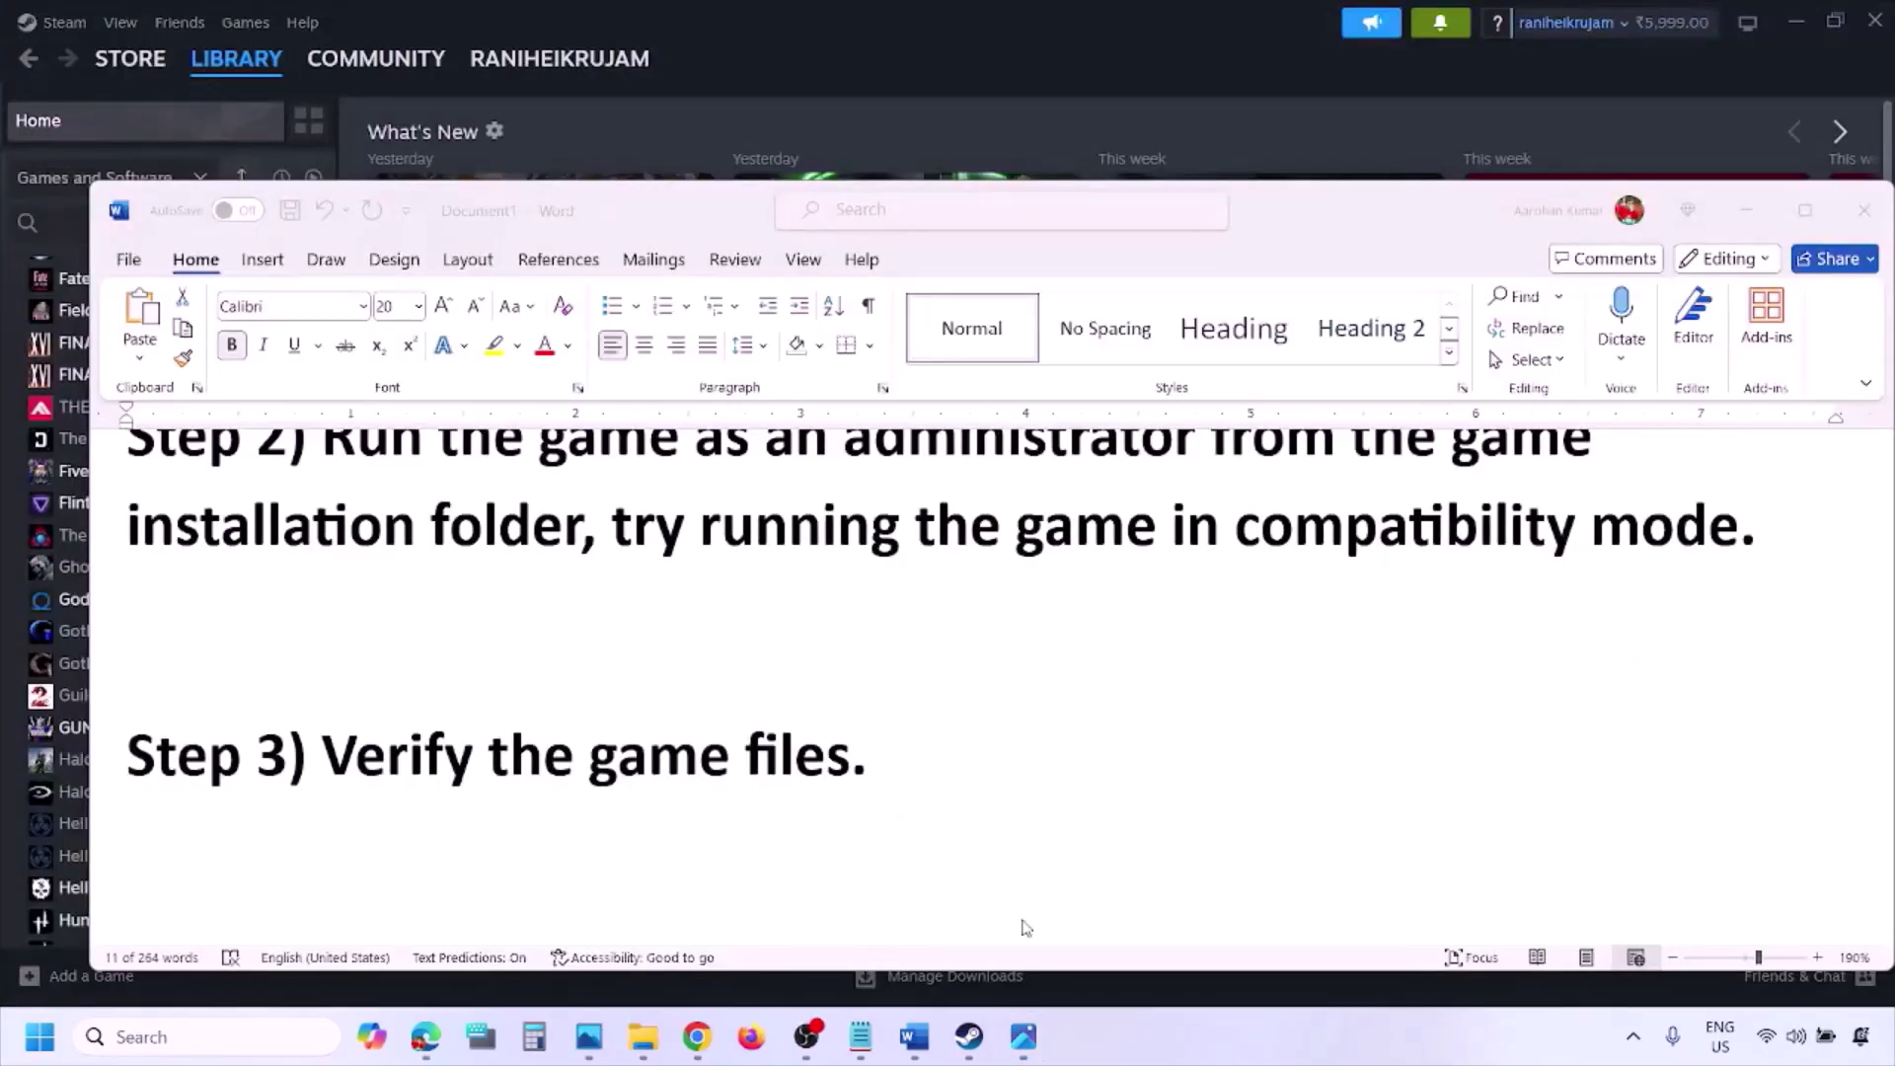
# Read Step 4 about allowing the game exe file and select "Windows Security" in its text.
pyautogui.scroll(-3, 1007, 913)
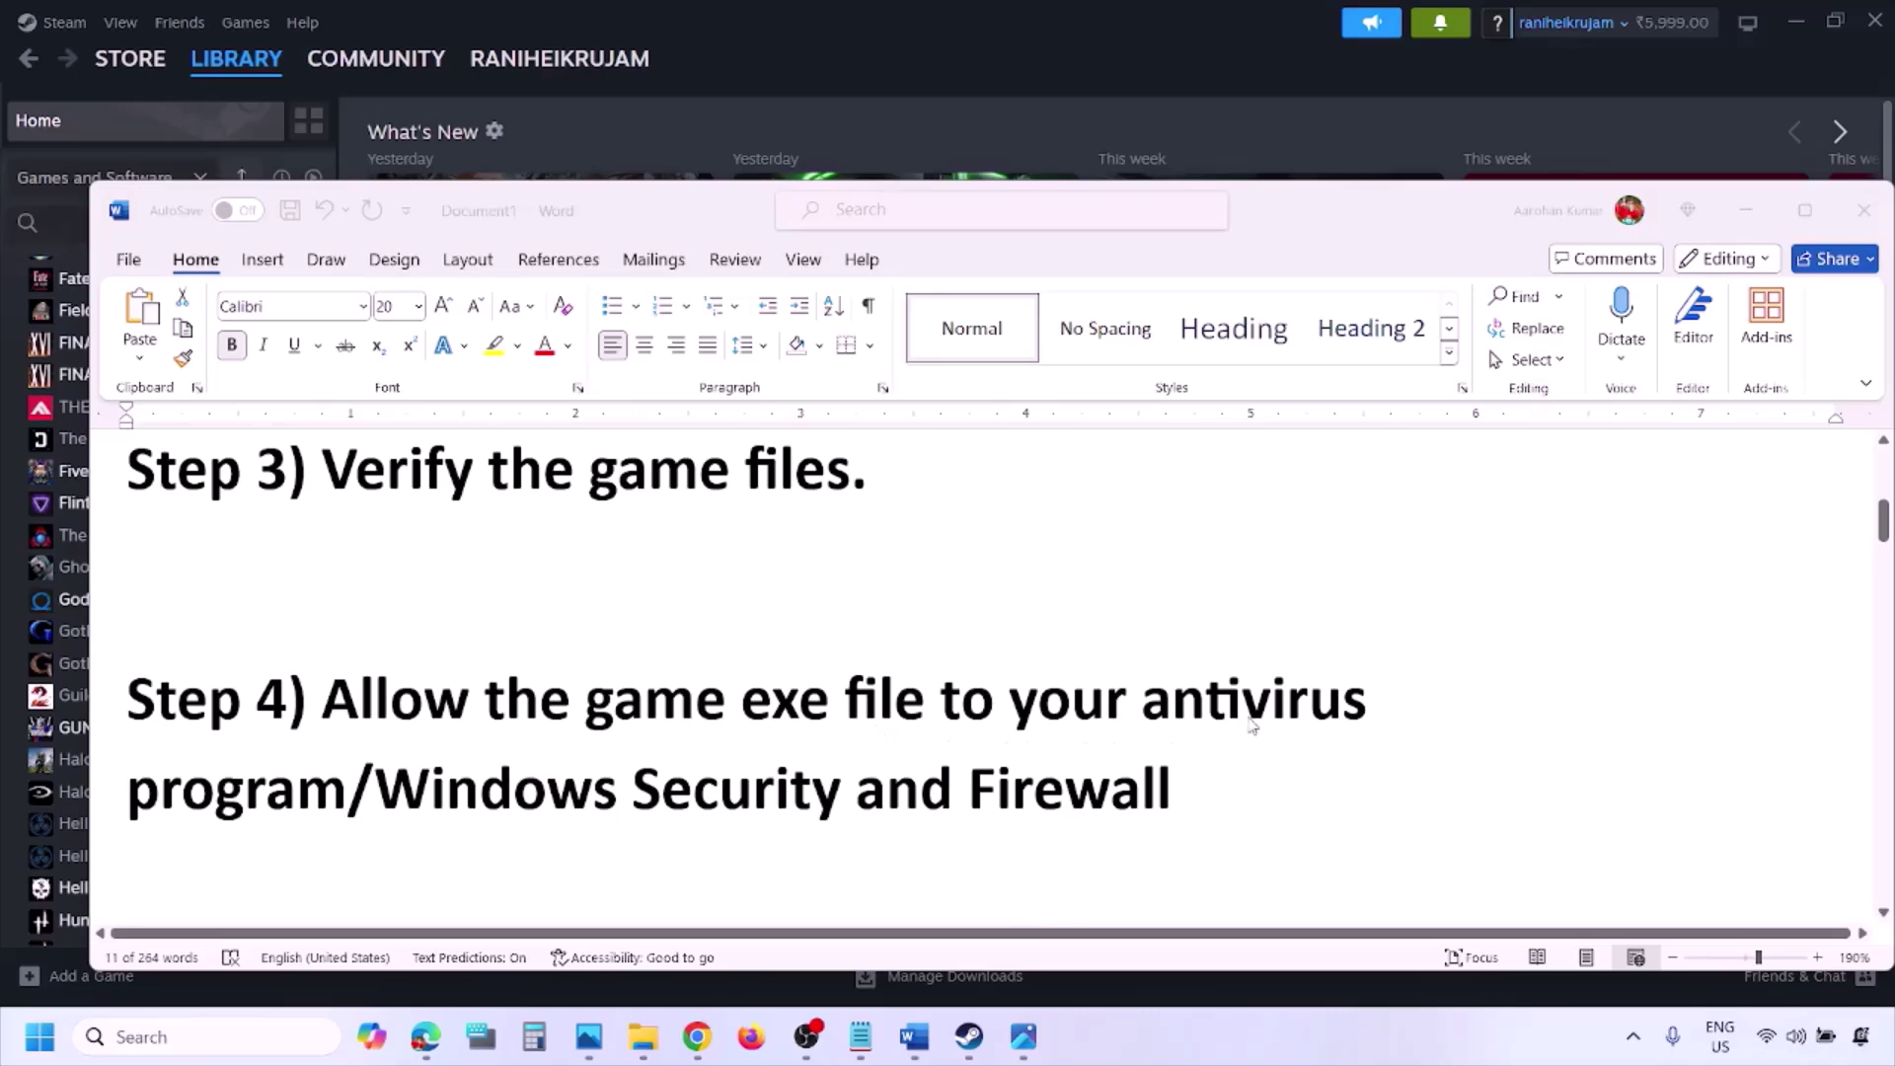
pyautogui.click(348, 787)
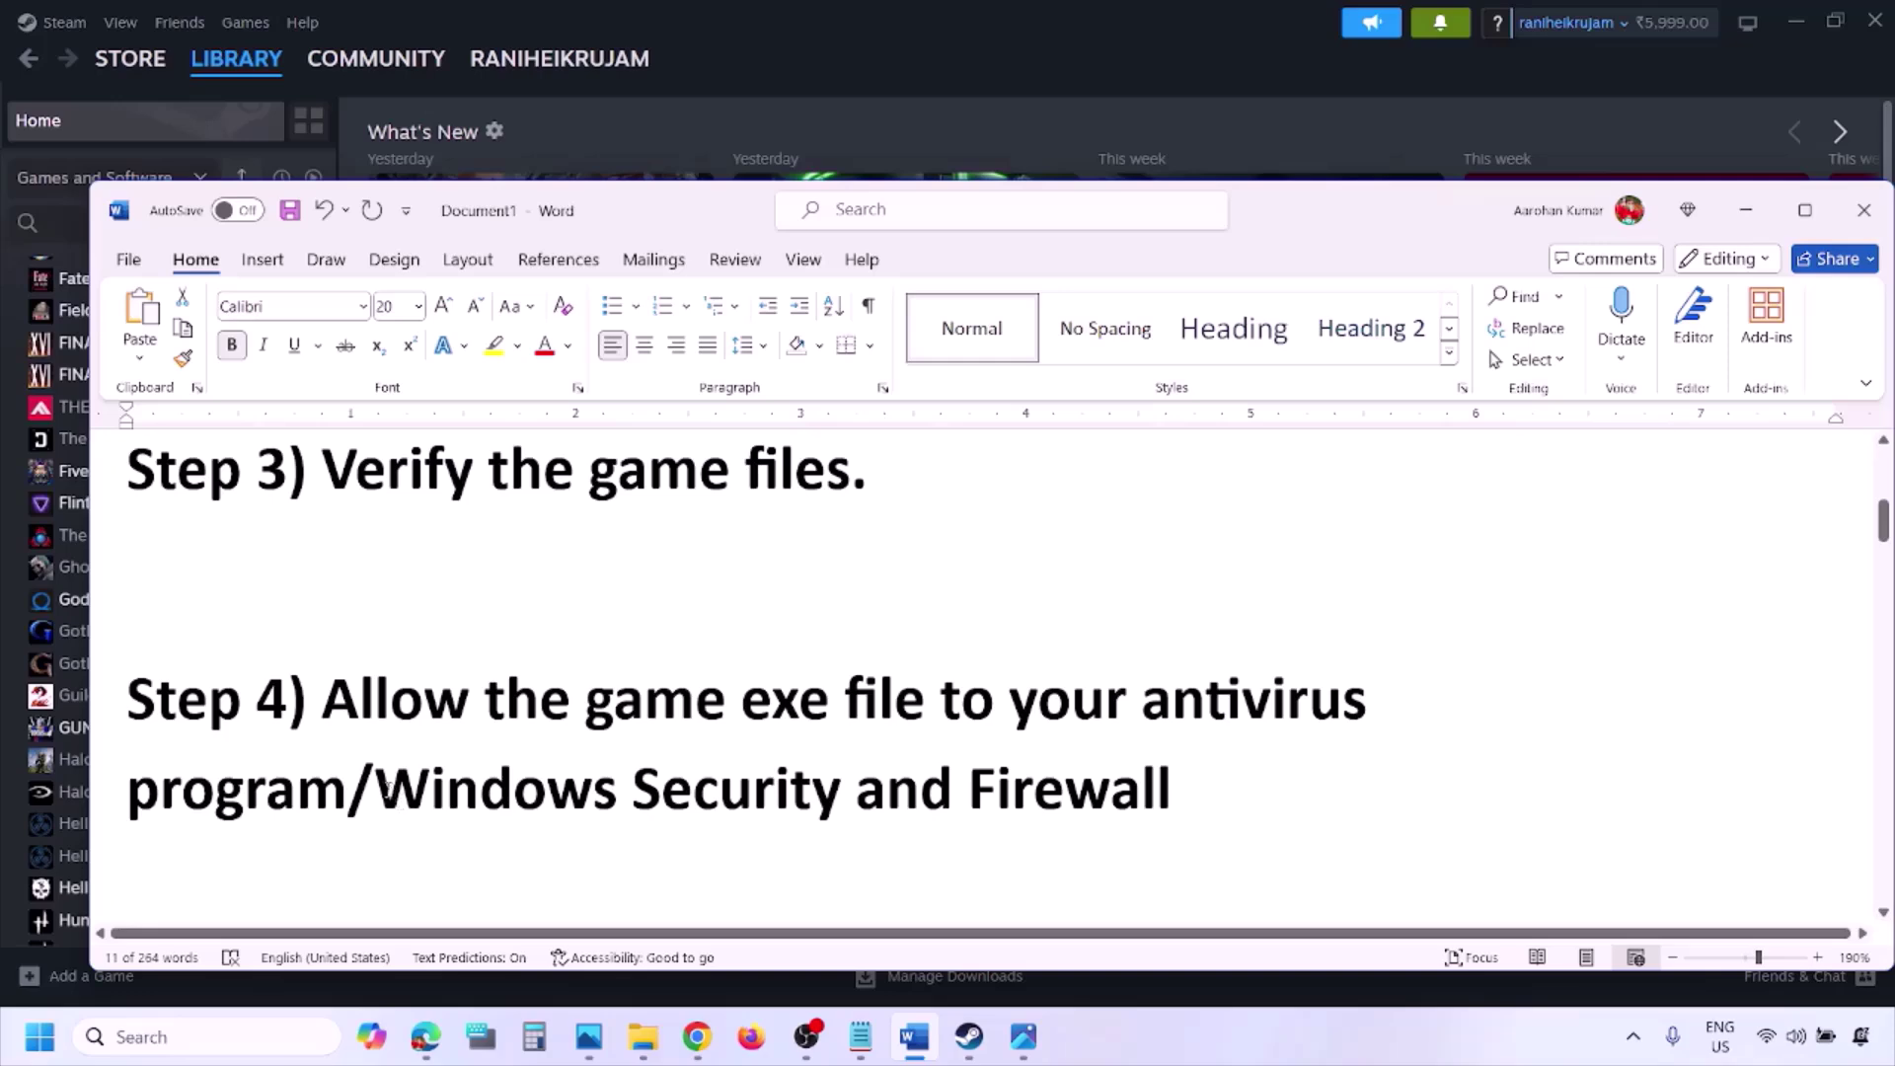
pyautogui.moveTo(383, 790); pyautogui.dragTo(849, 795)
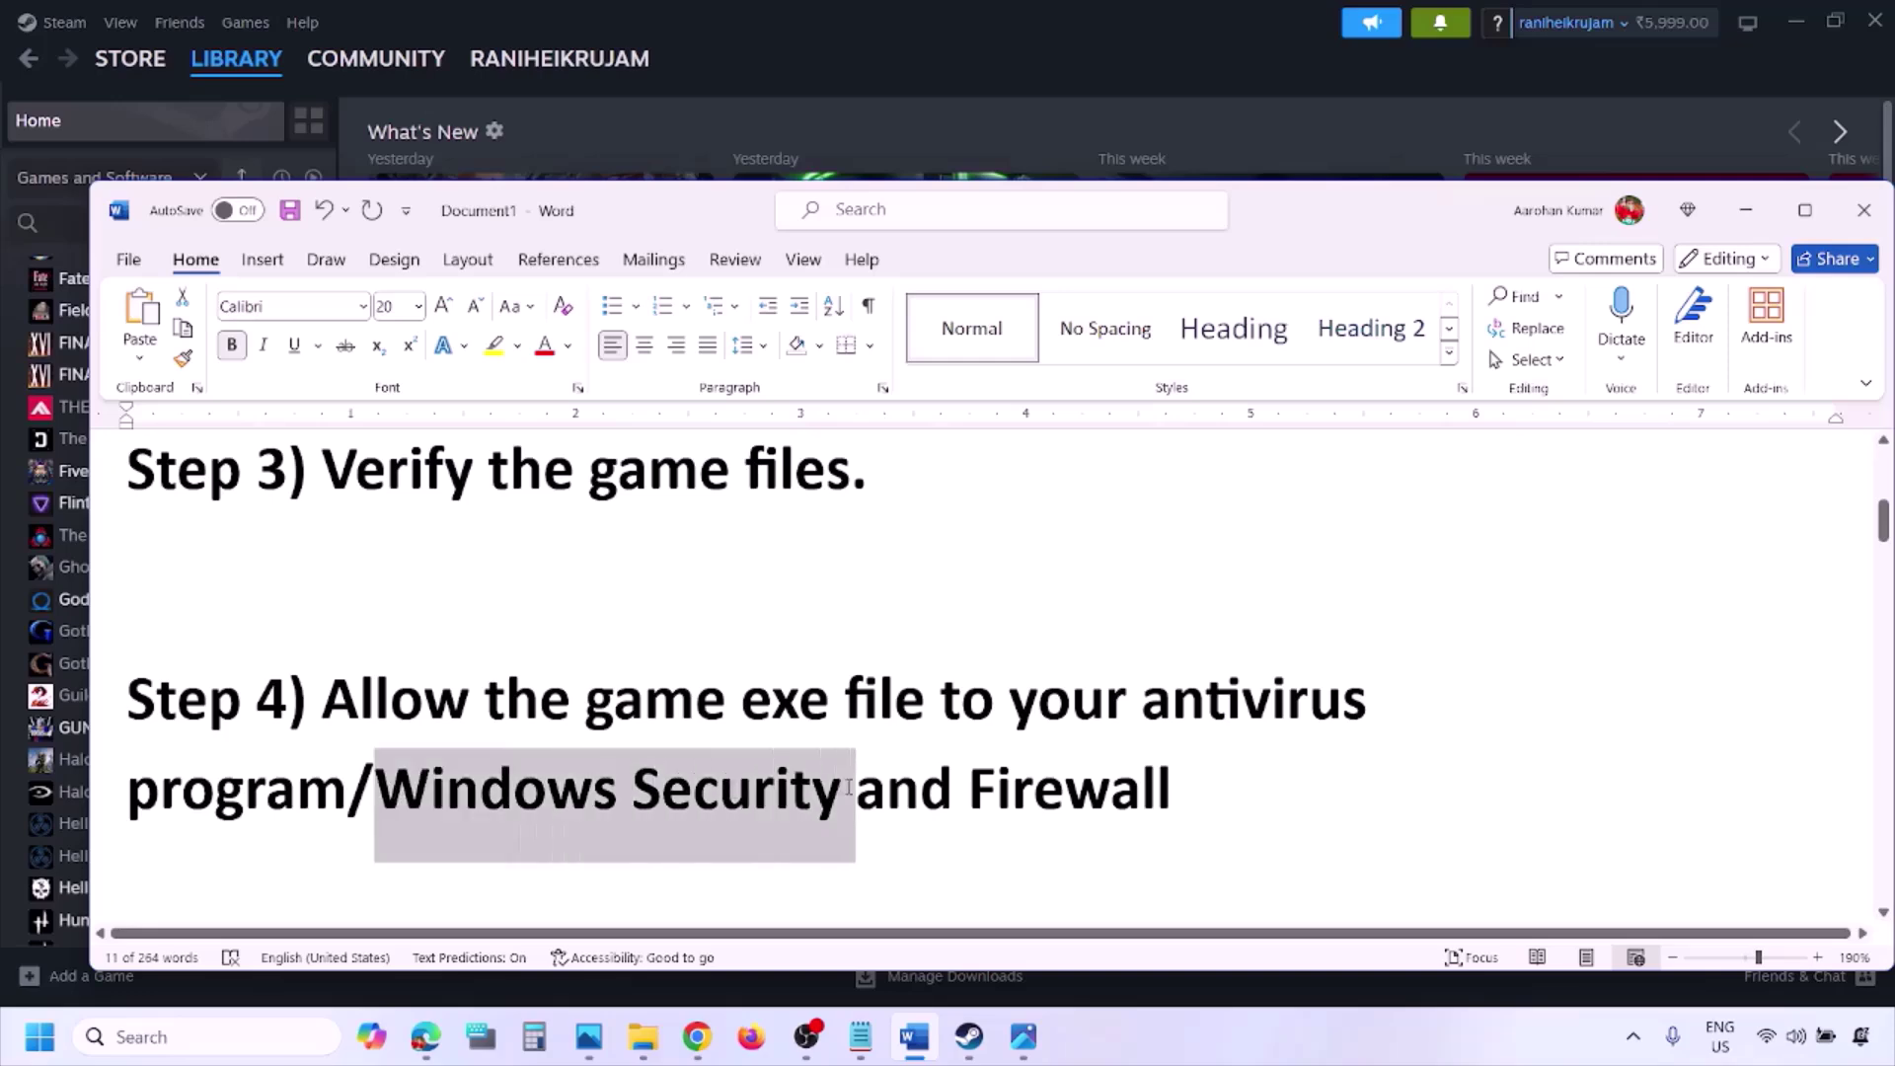
# Open Virus & threat protection in Windows Security from the Privacy & security settings of Windows.
pyautogui.click(1259, 1056)
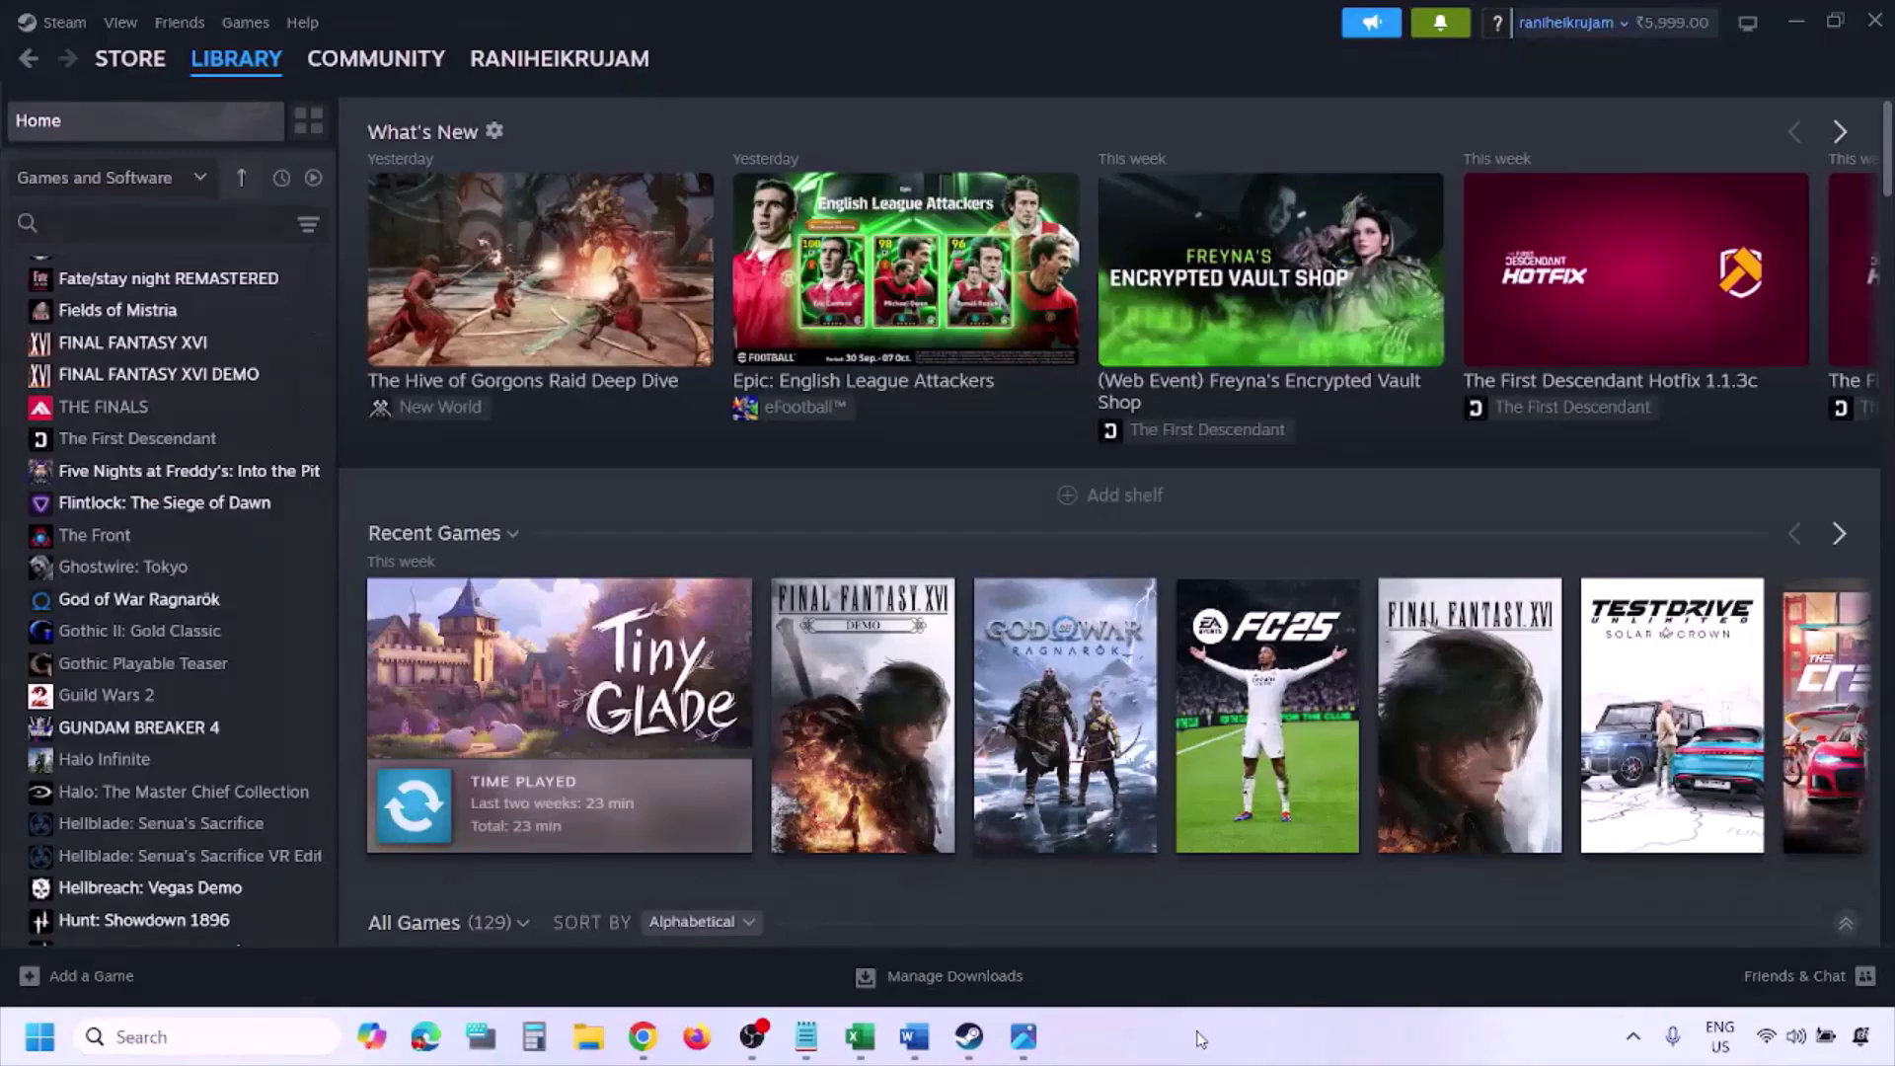
pyautogui.press('super+i')
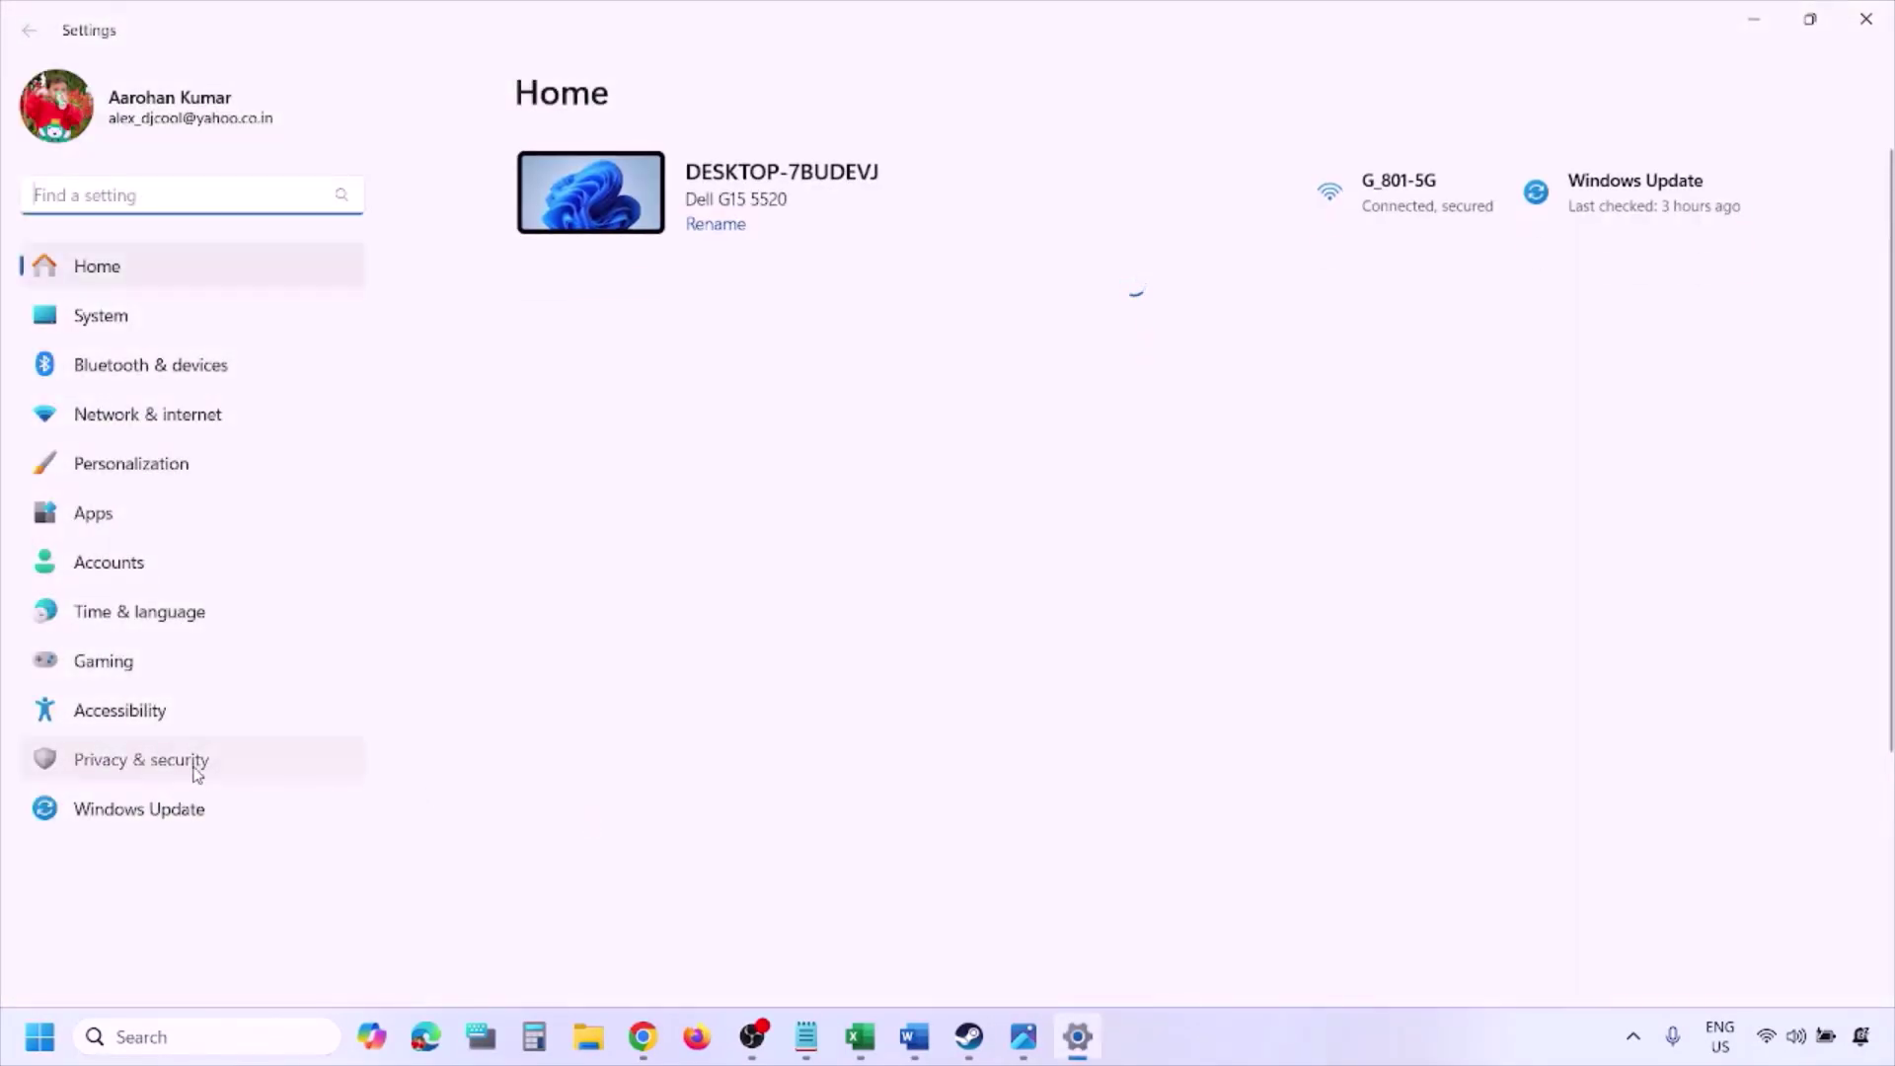
pyautogui.click(195, 773)
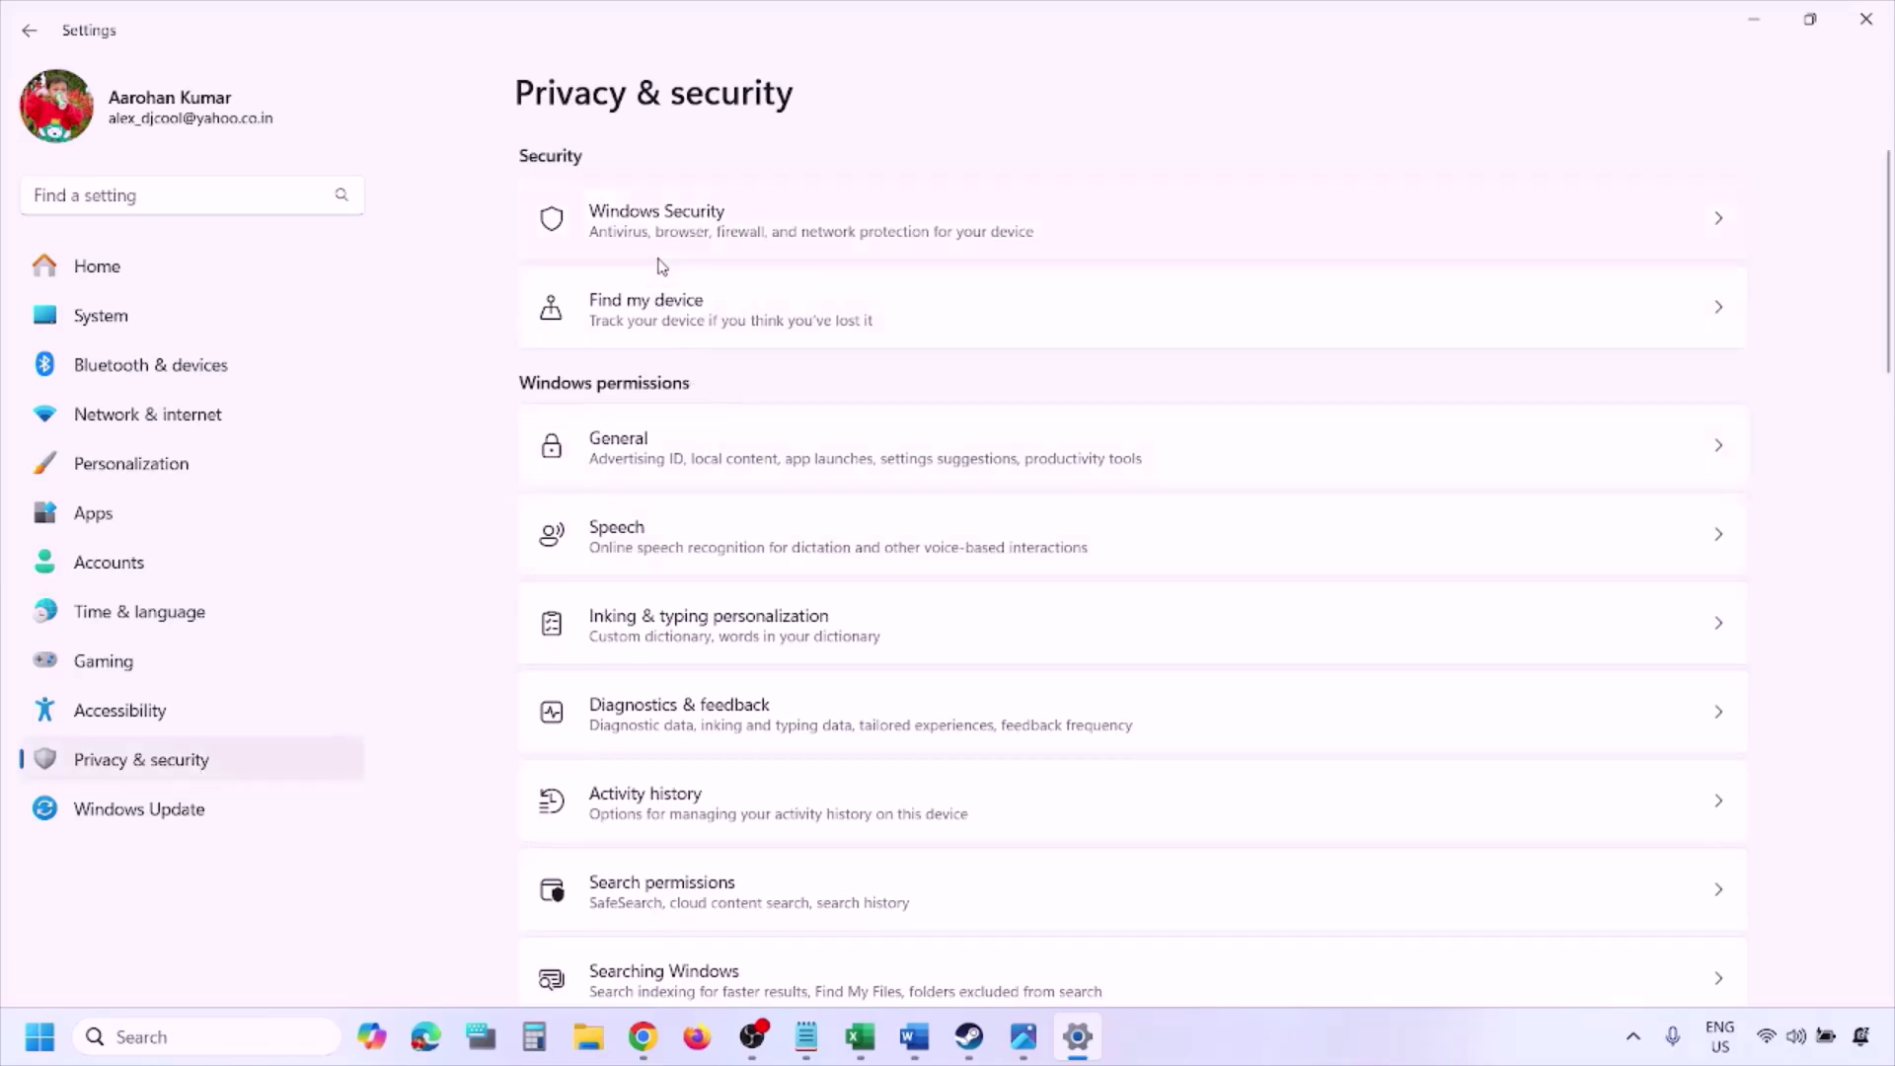
pyautogui.click(684, 235)
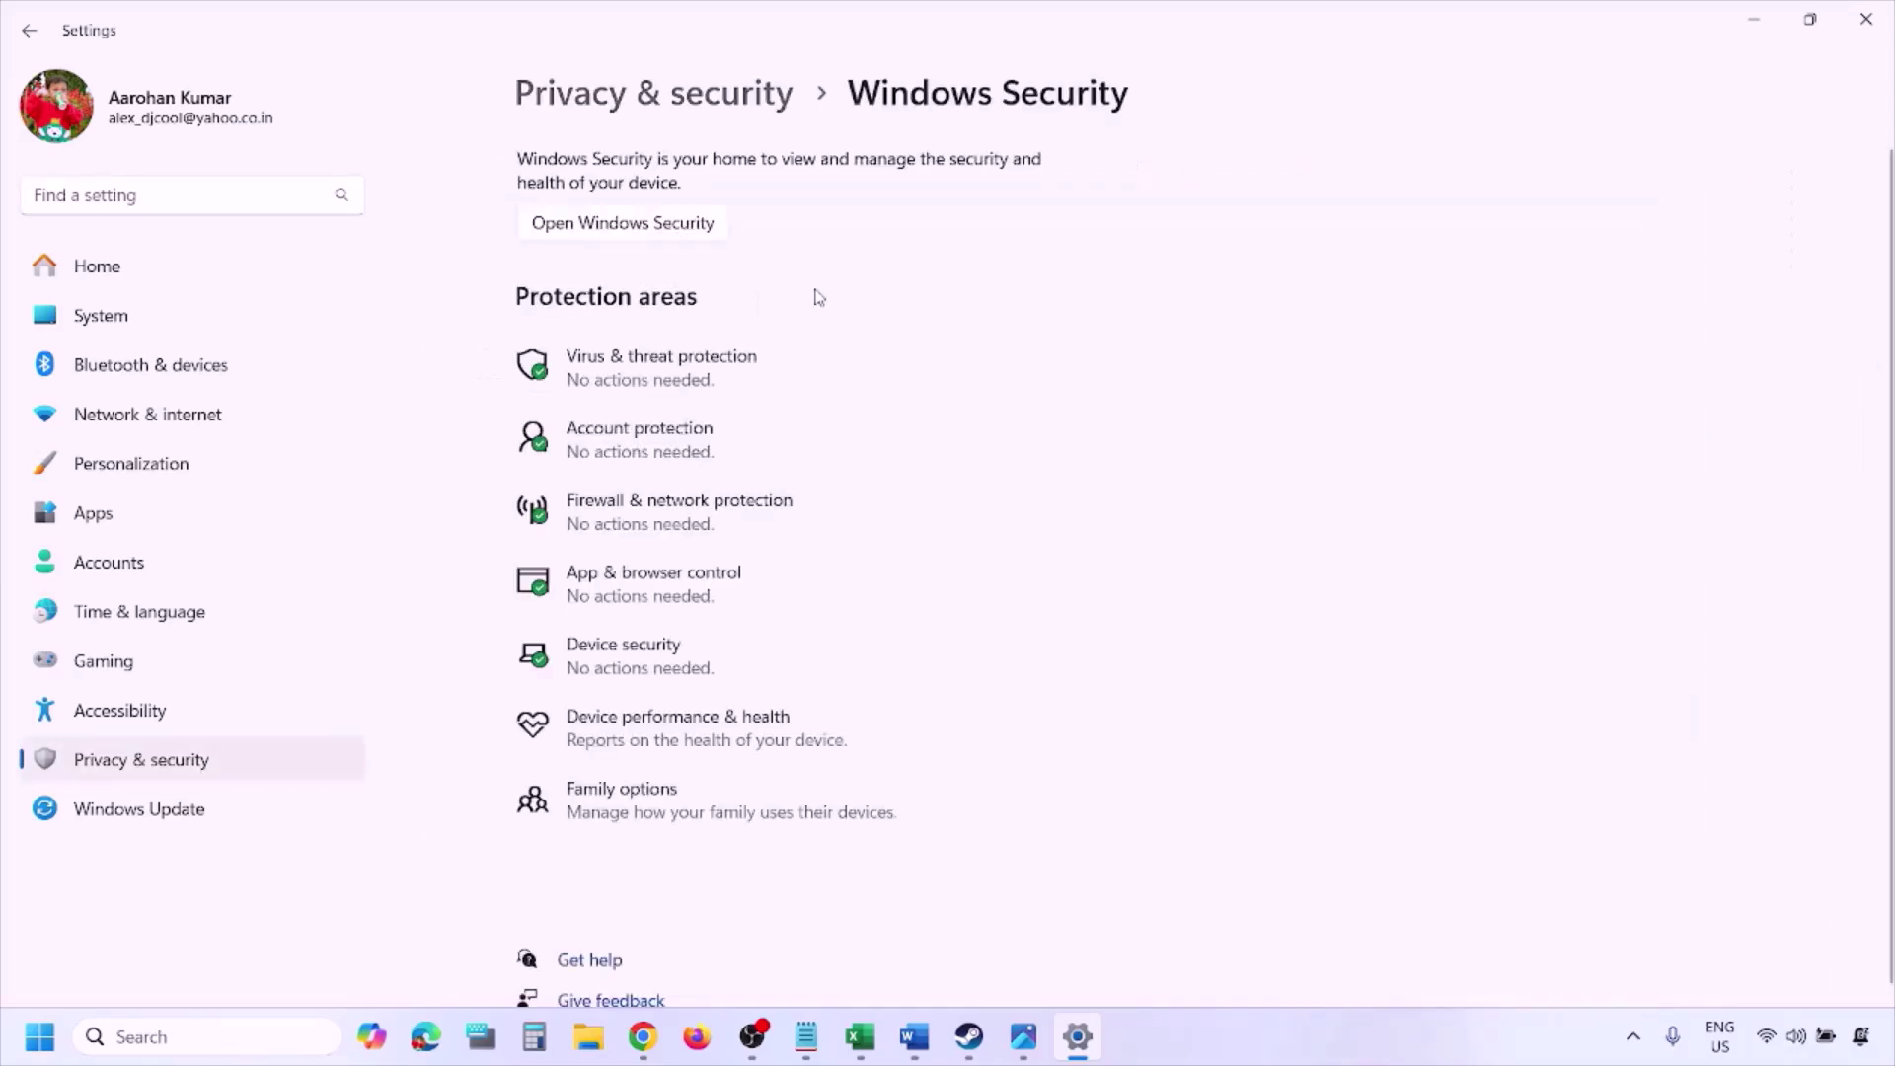
pyautogui.click(694, 377)
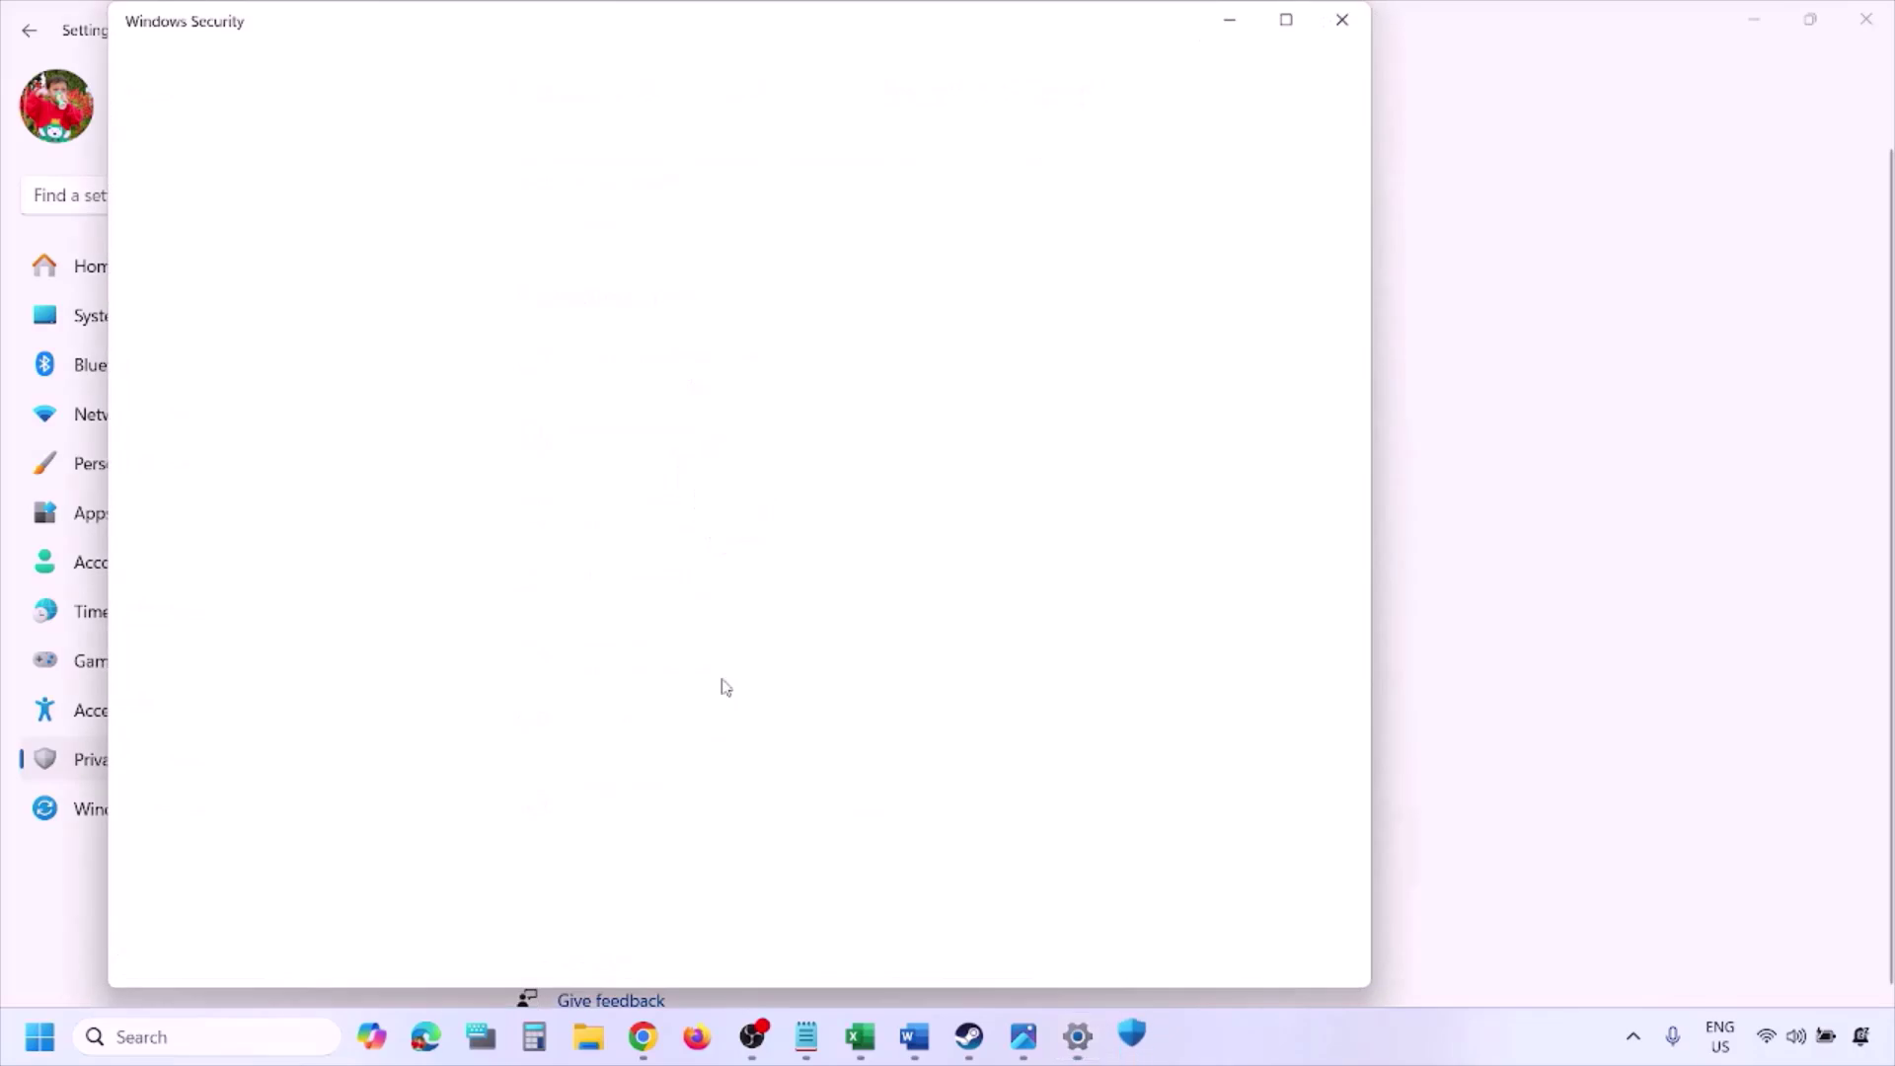
# Open the list of apps allowed through Controlled folder access under Ransomware protection, approving the administrator request.
pyautogui.scroll(-5, 723, 685)
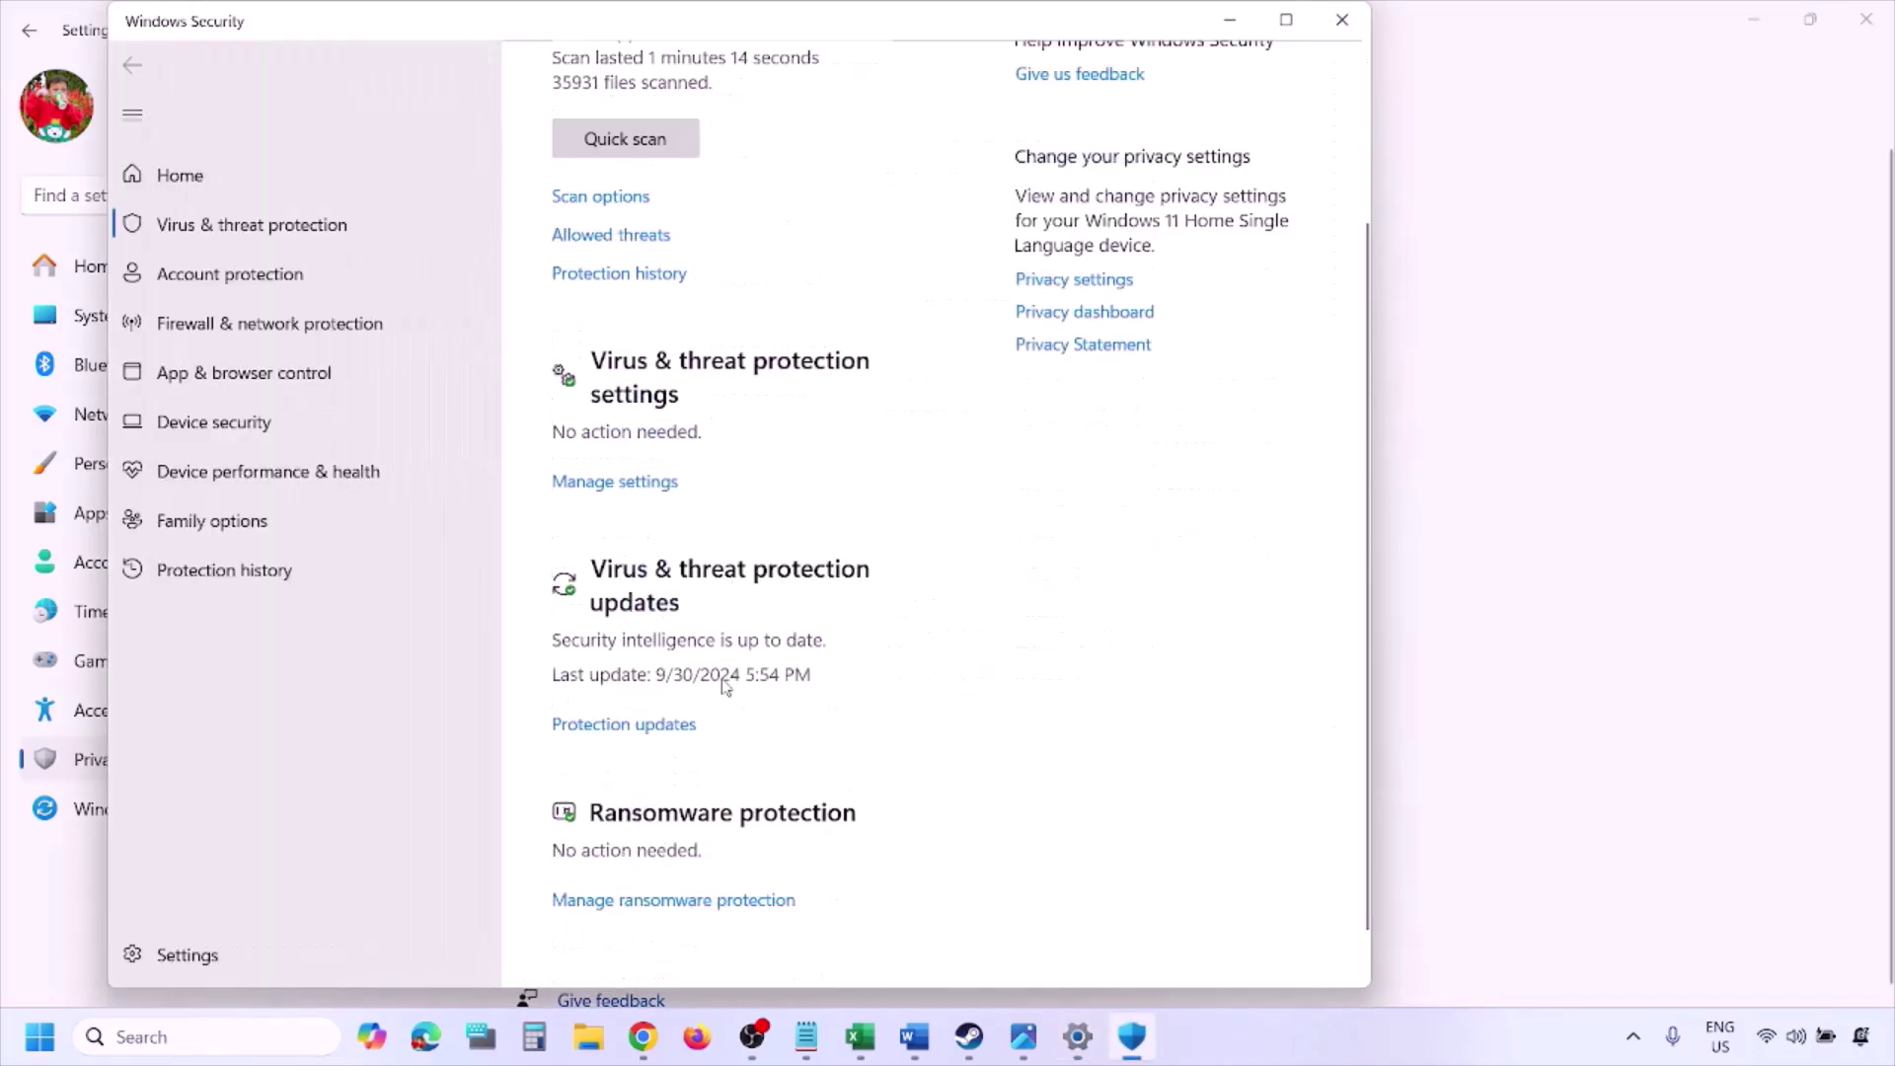
pyautogui.click(696, 896)
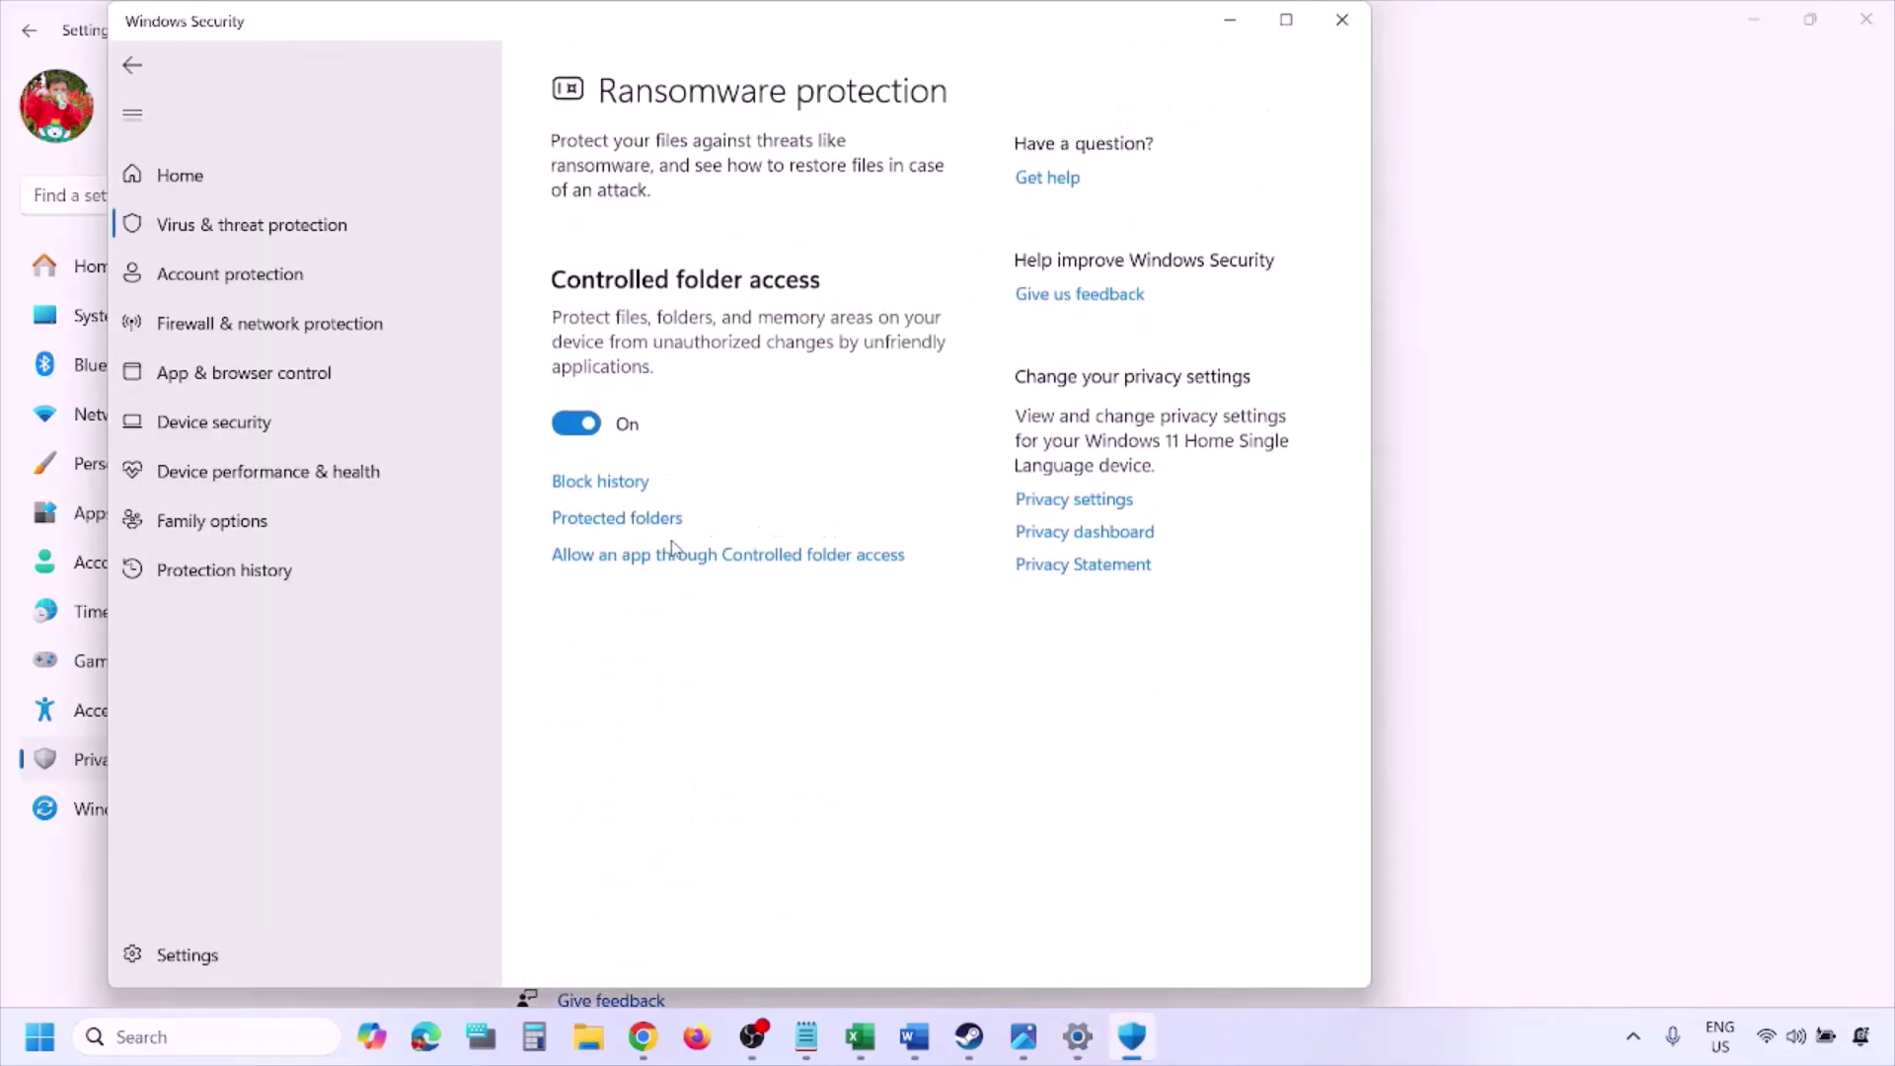
pyautogui.click(733, 556)
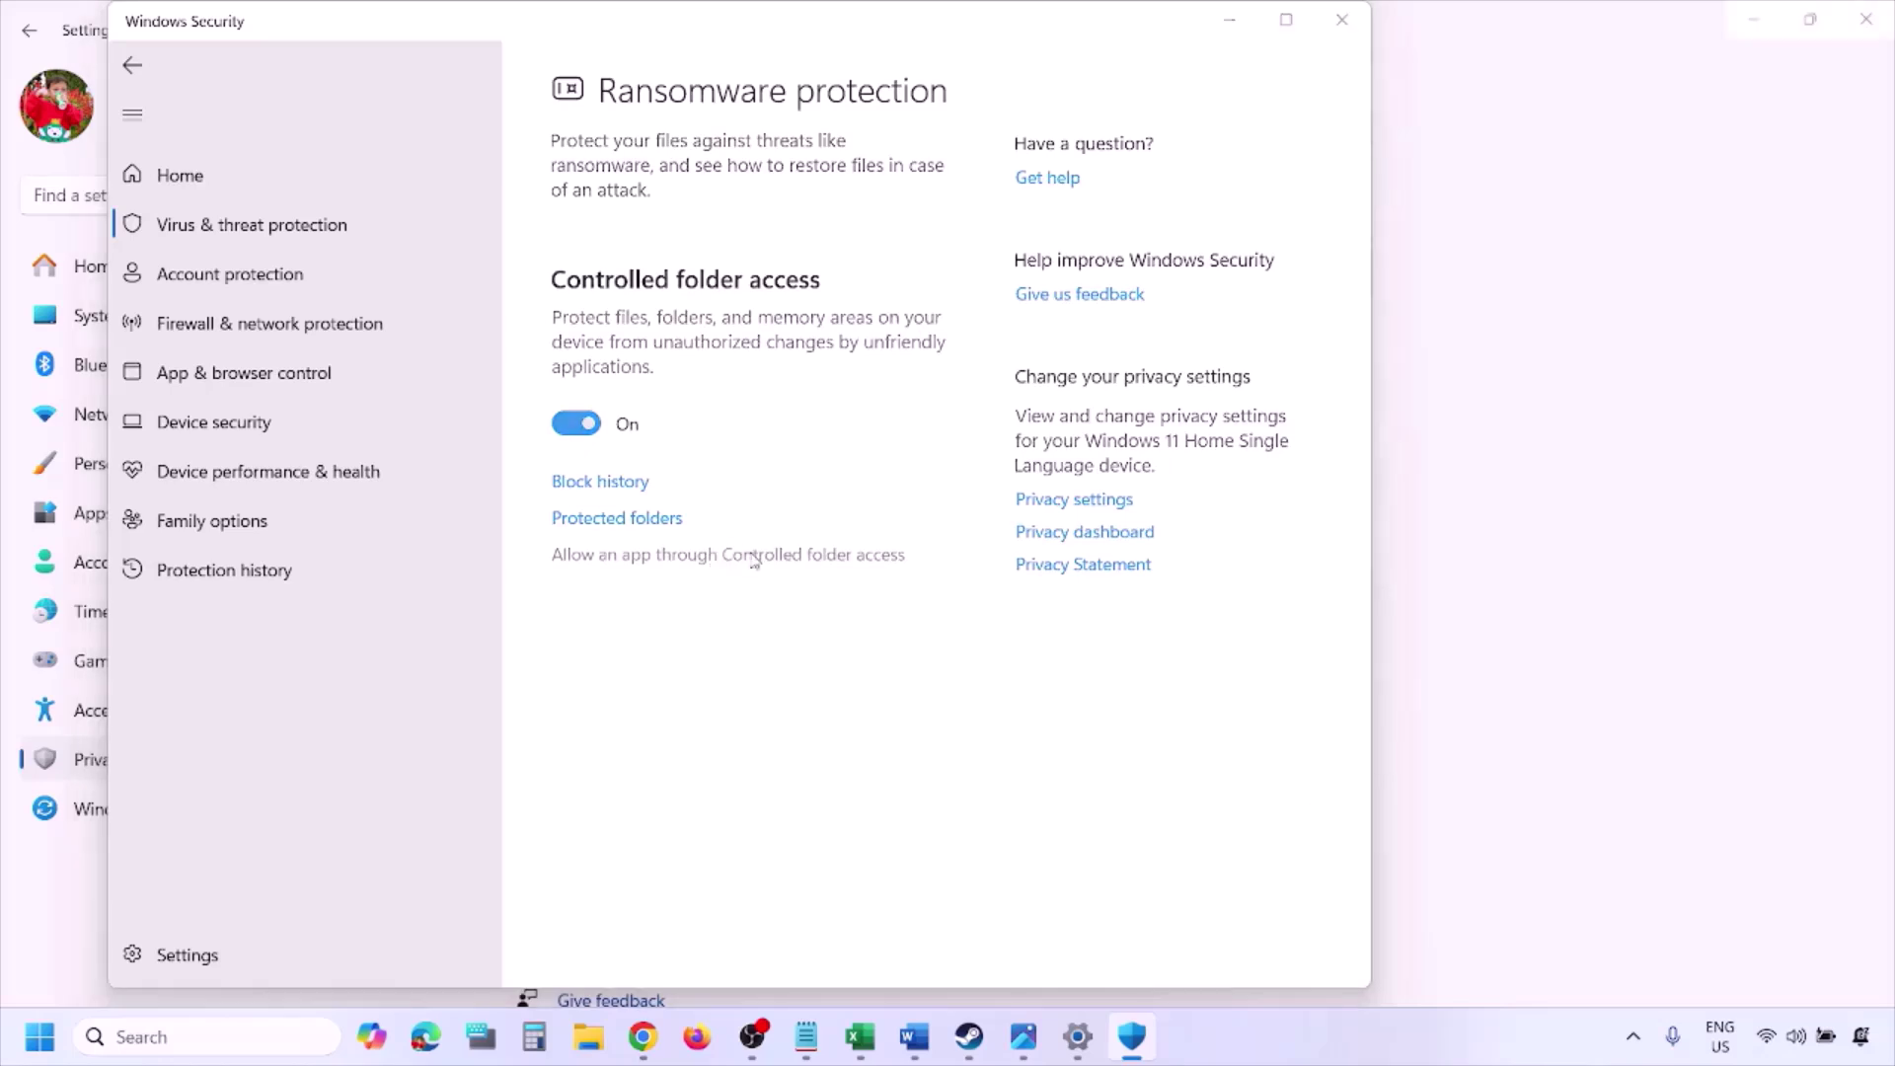
pyautogui.click(816, 720)
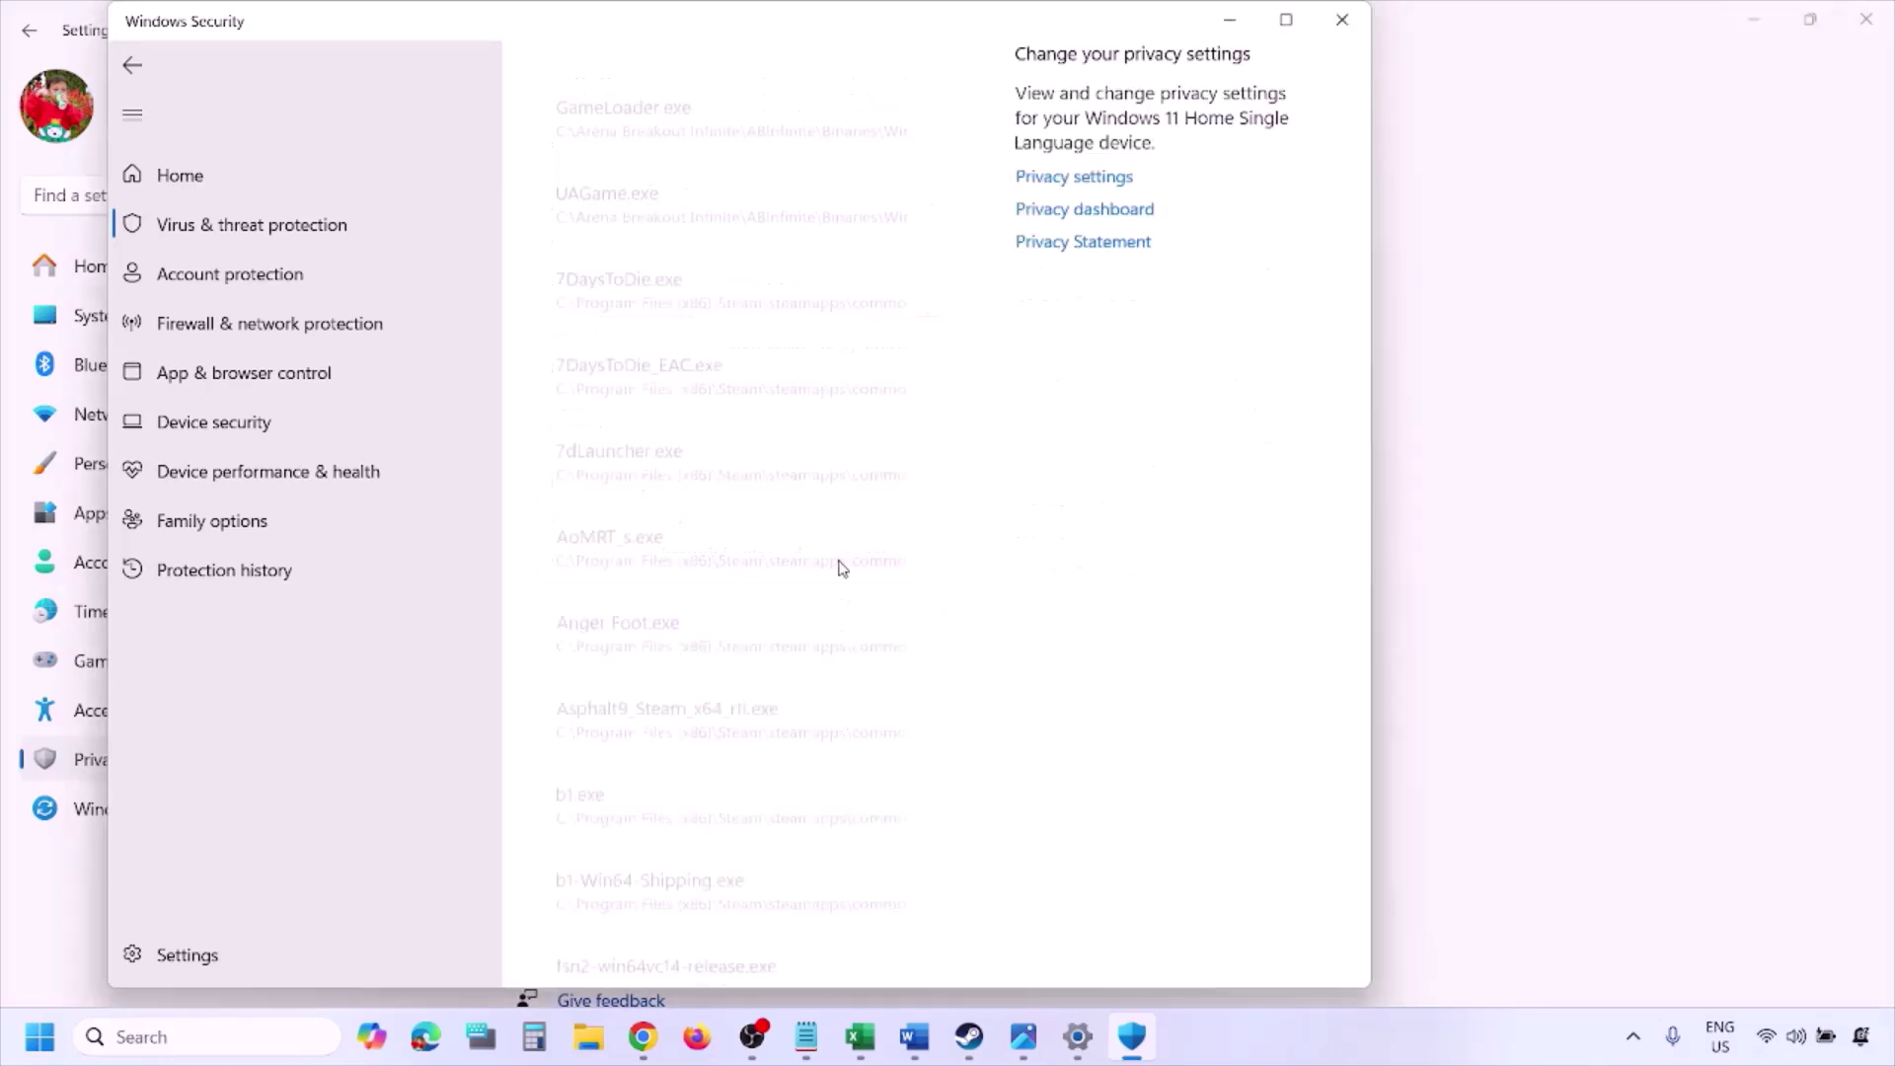
# Start adding an allowed app and browse to the Program Files (x86) folder on the C: drive.
pyautogui.scroll(4, 694, 301)
pyautogui.click(703, 336)
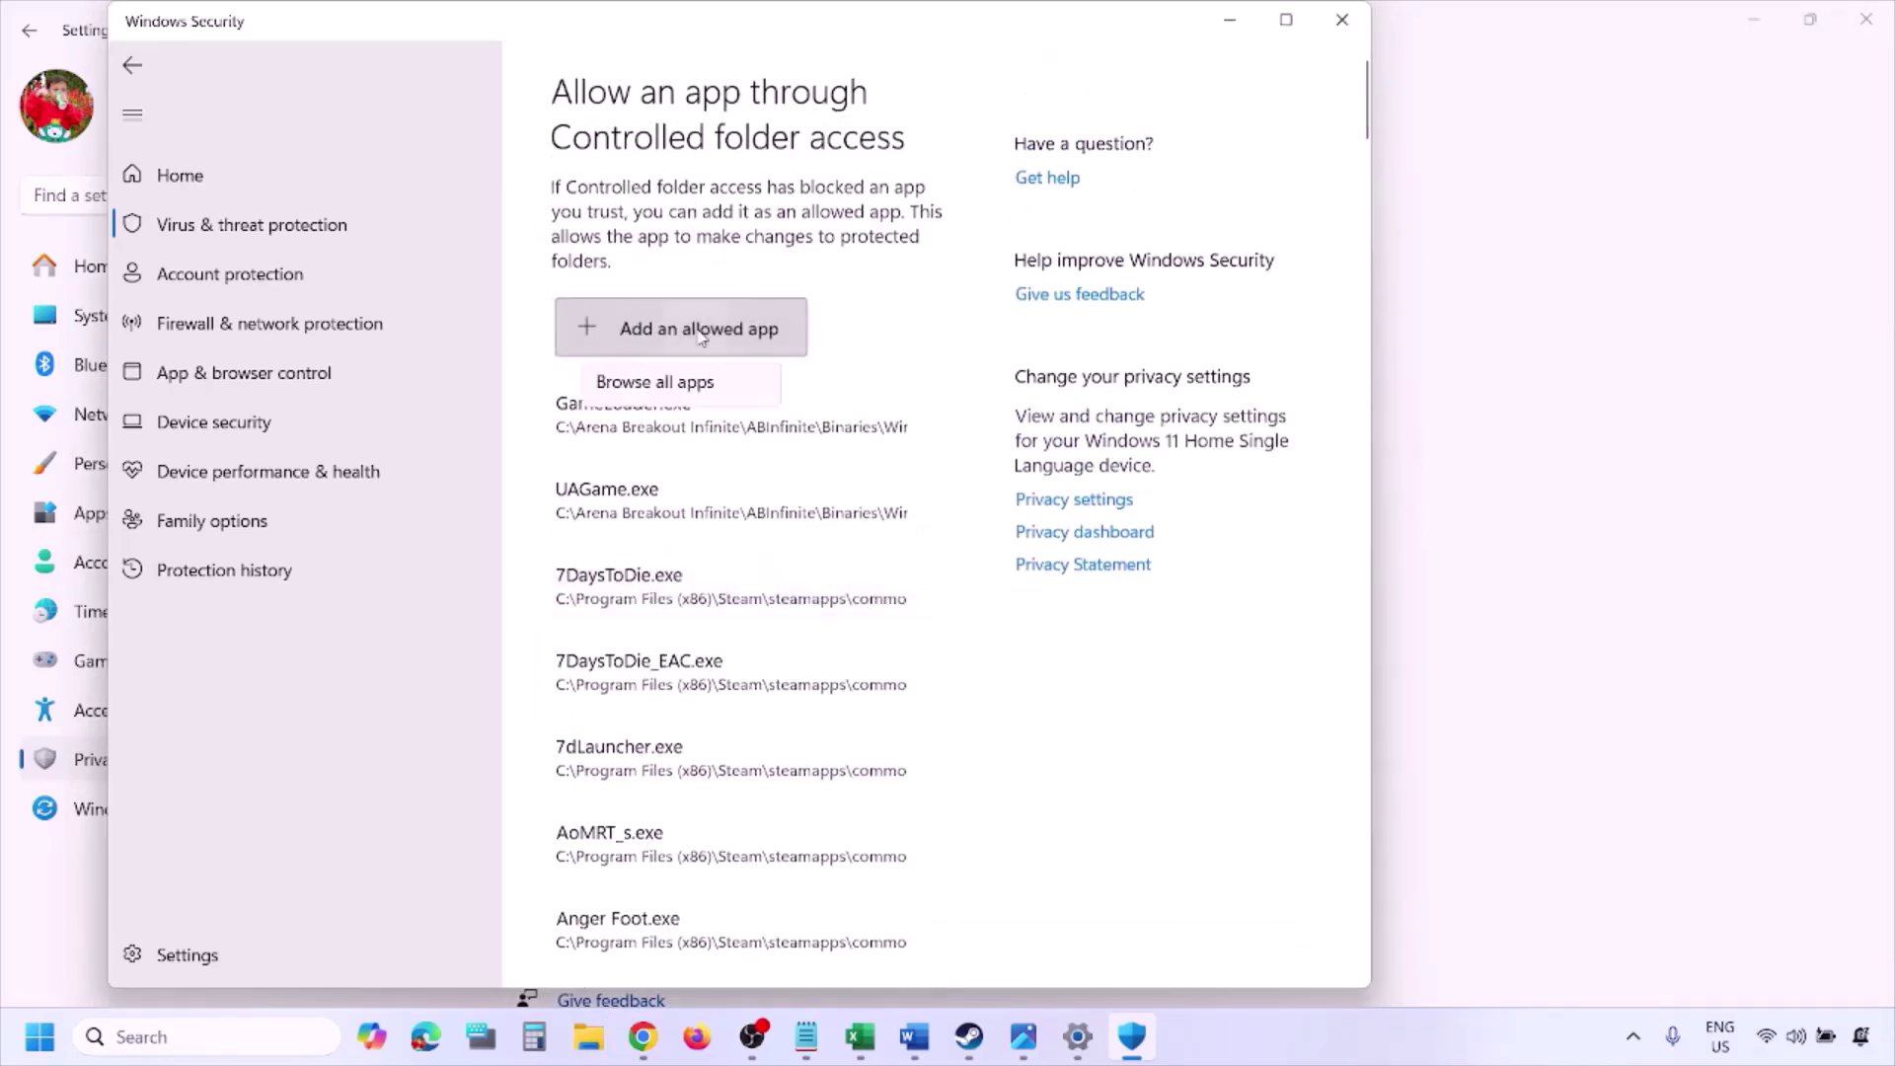
pyautogui.click(711, 427)
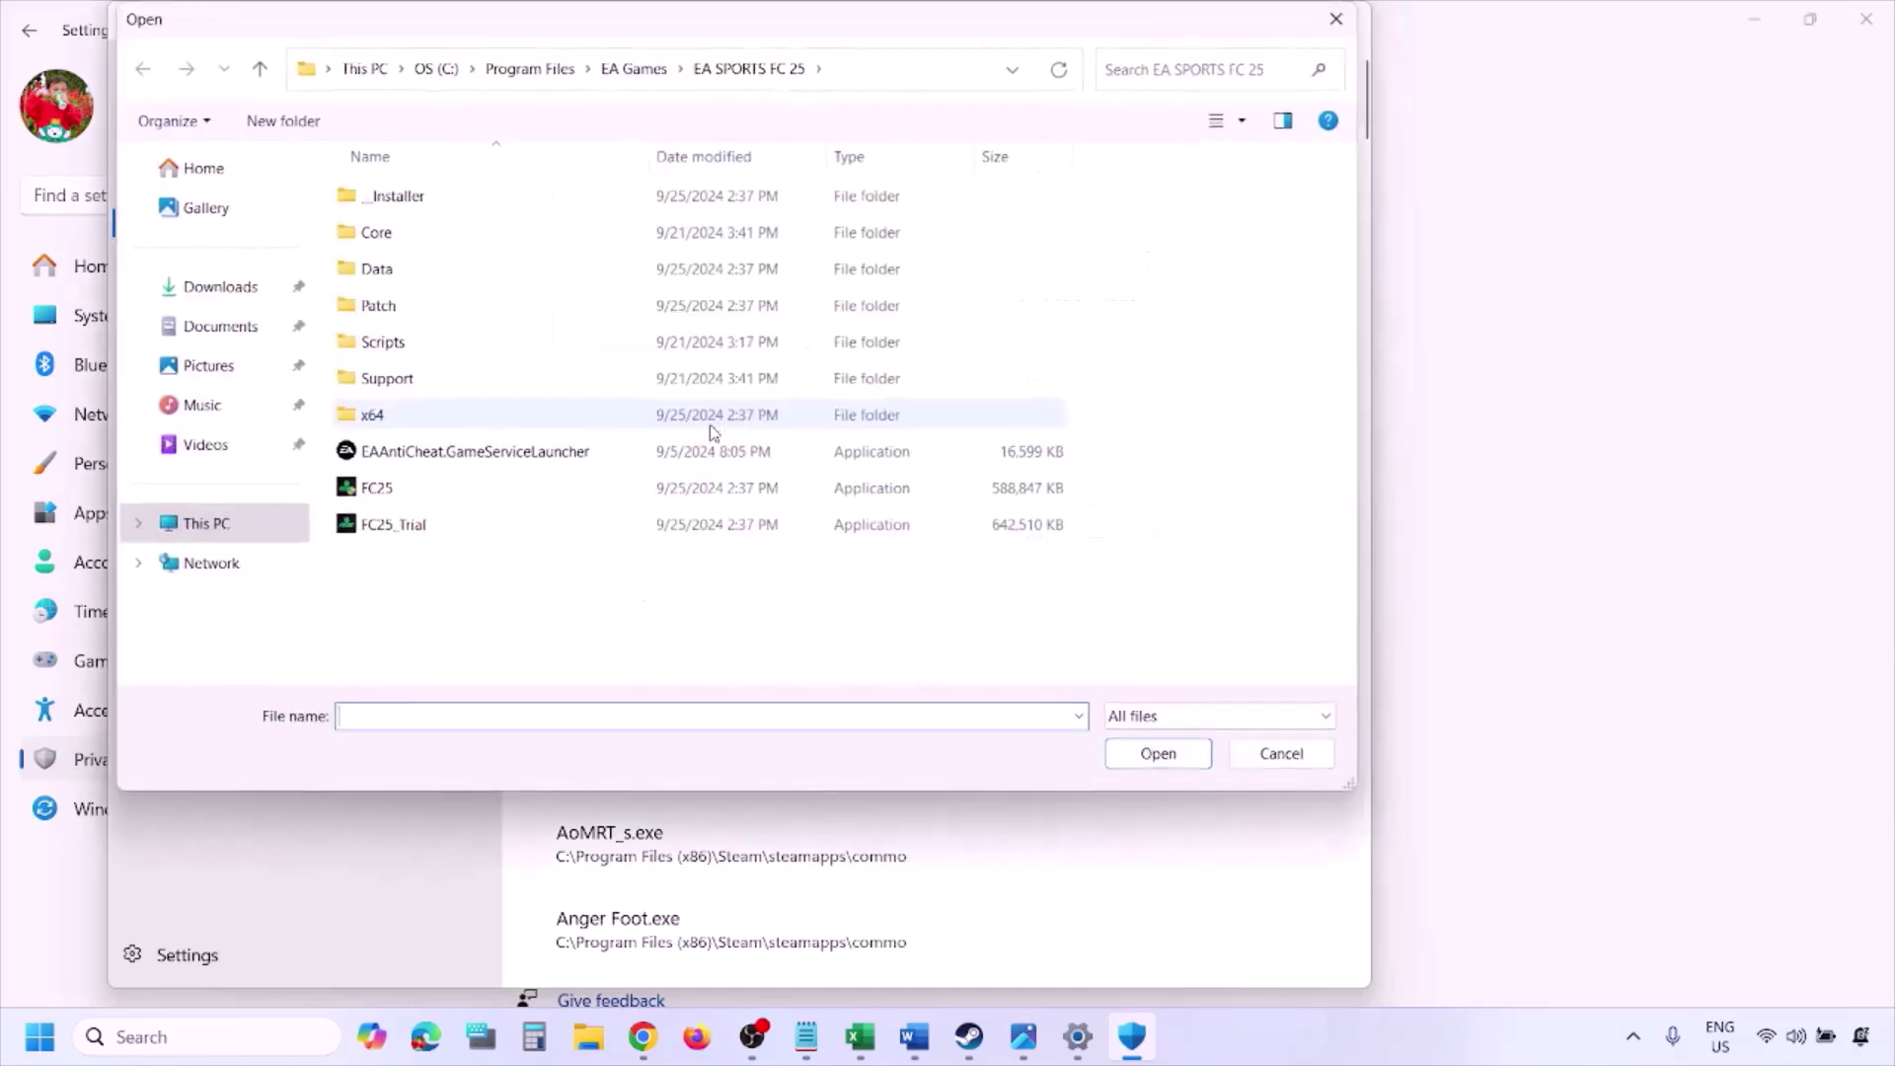
pyautogui.click(212, 533)
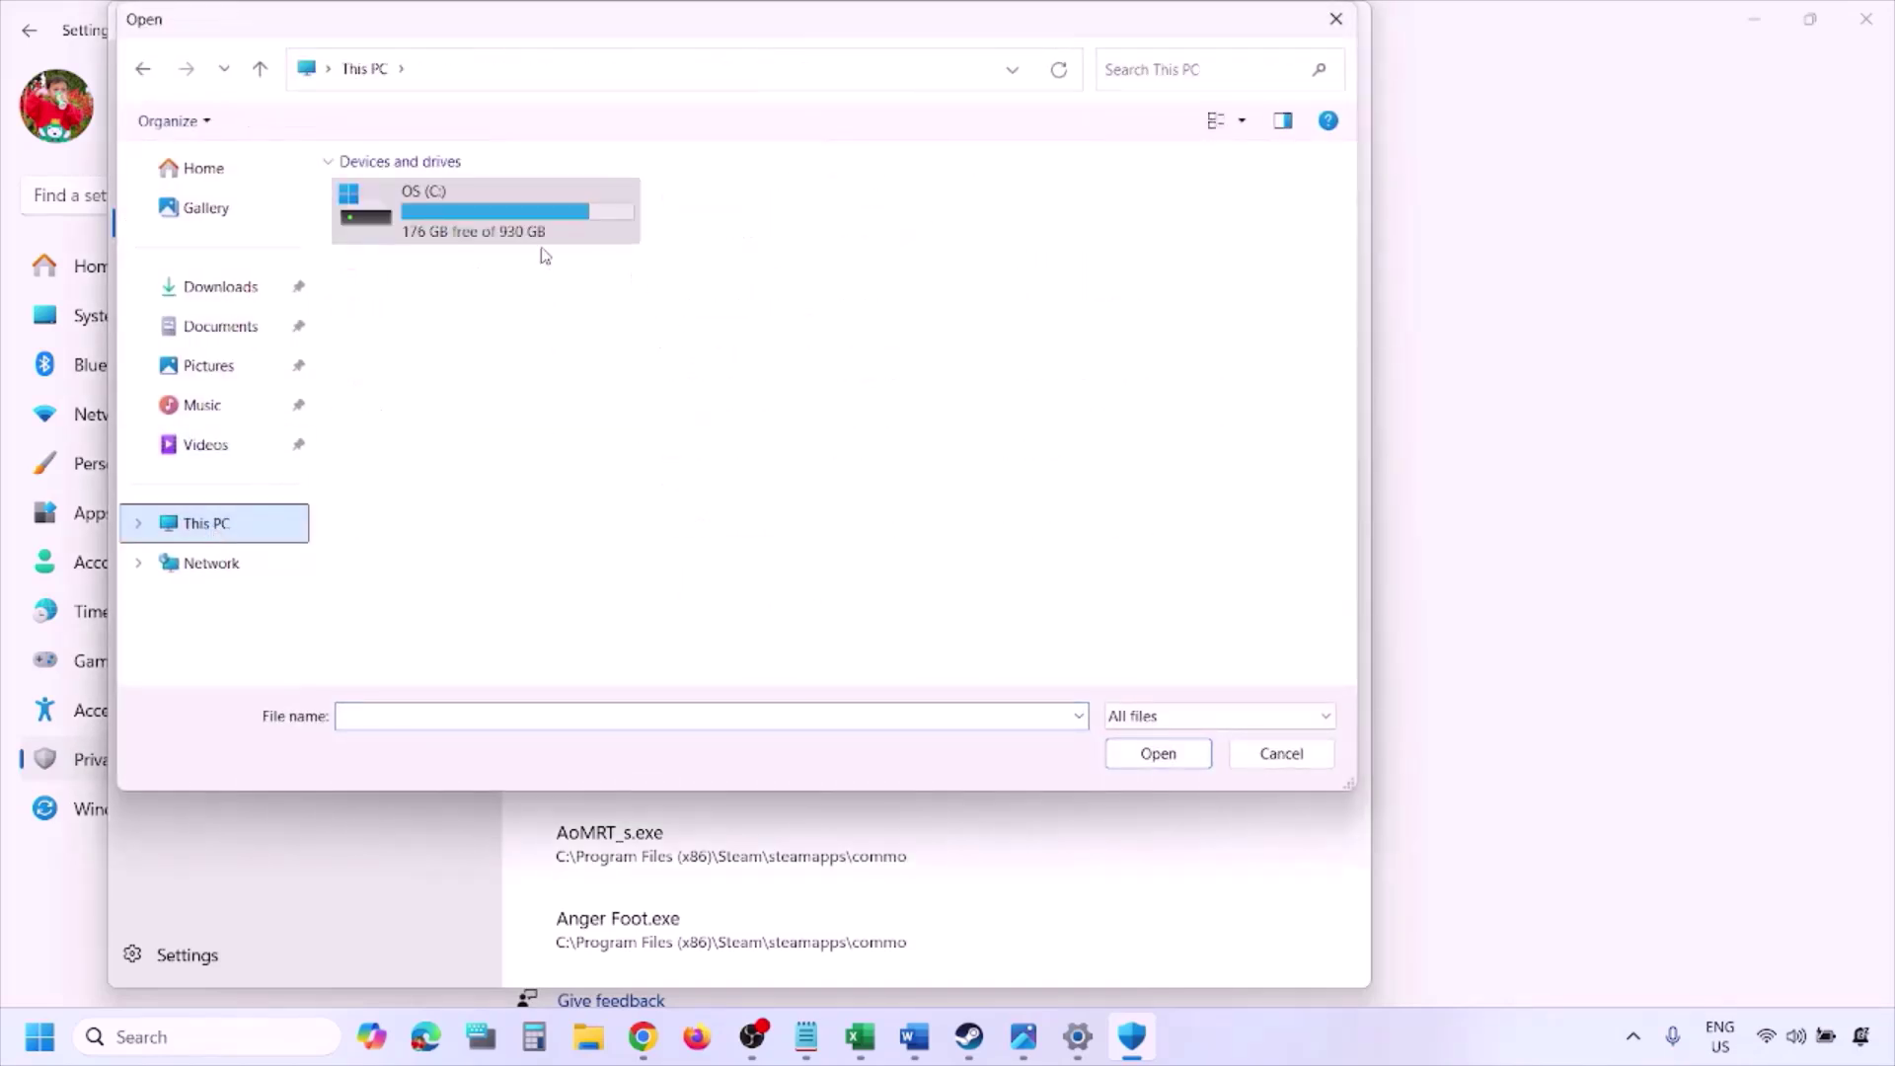
pyautogui.doubleClick(495, 225)
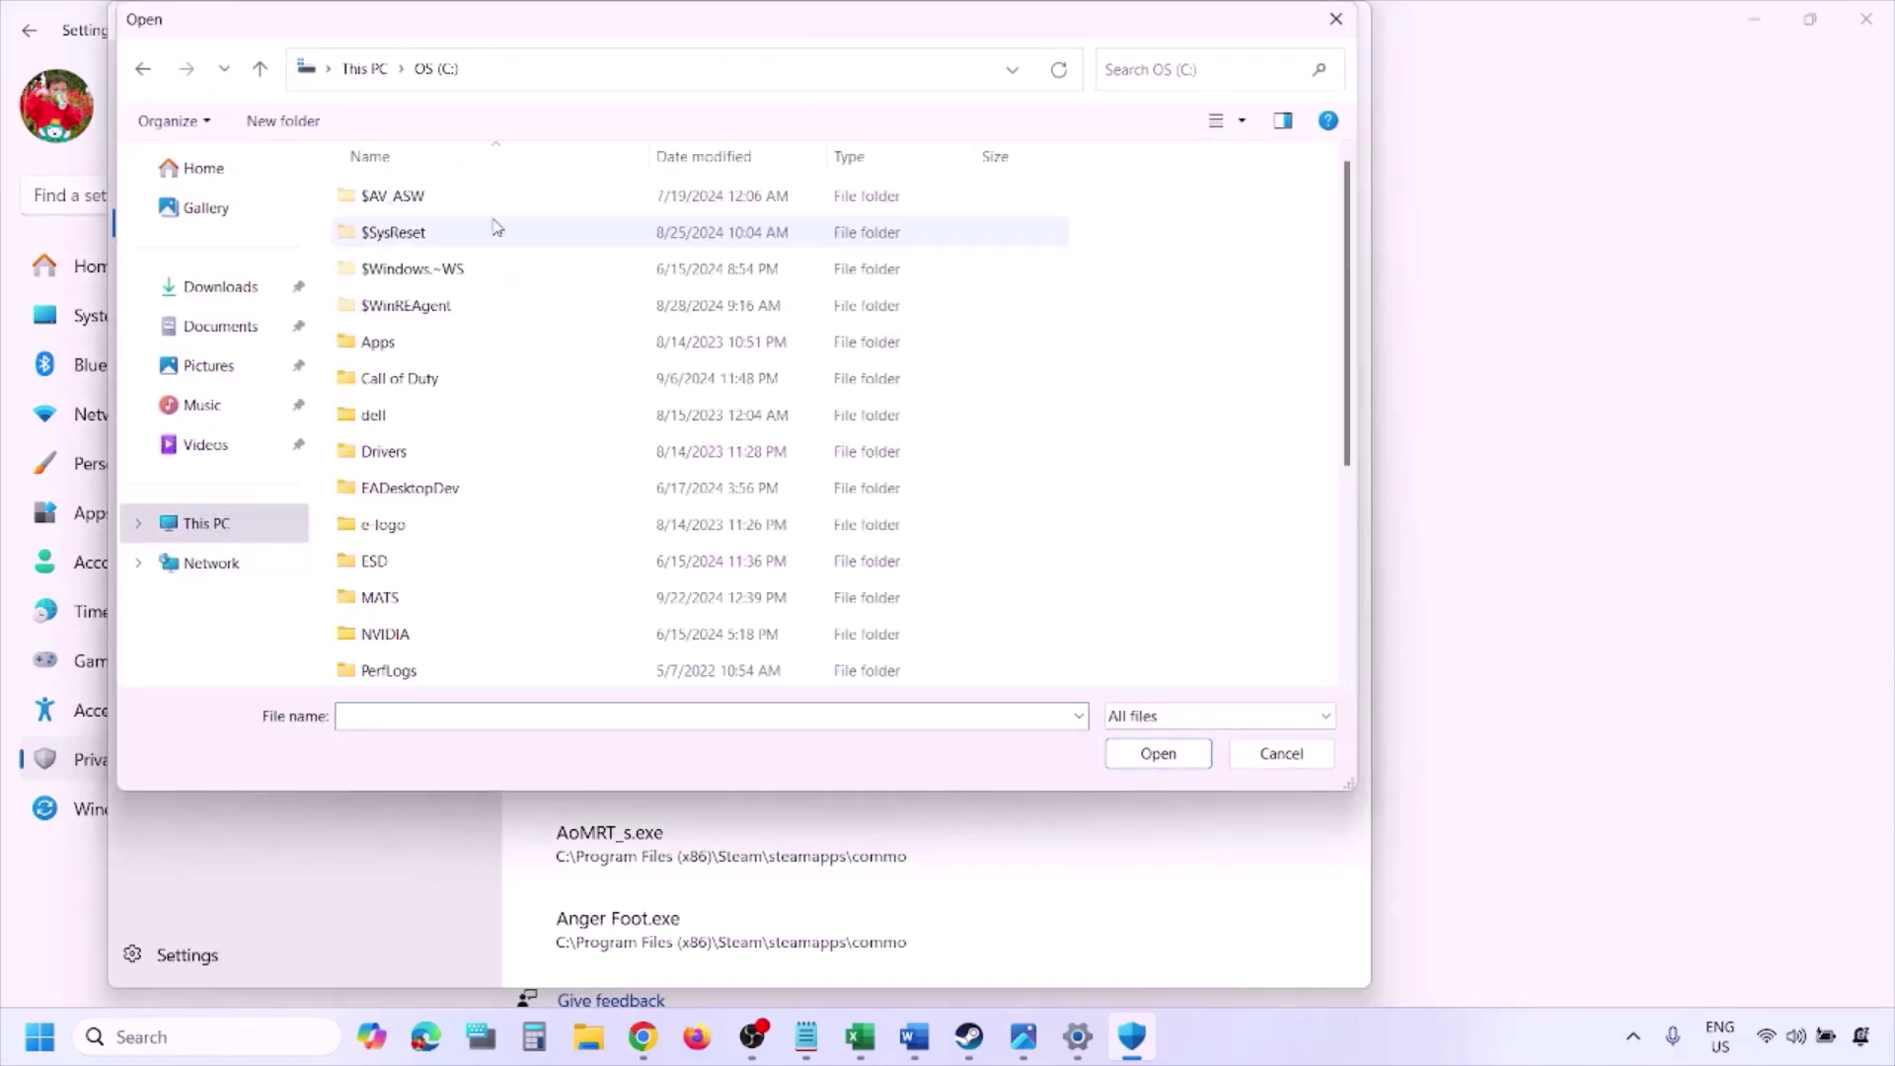
pyautogui.scroll(-4, 490, 228)
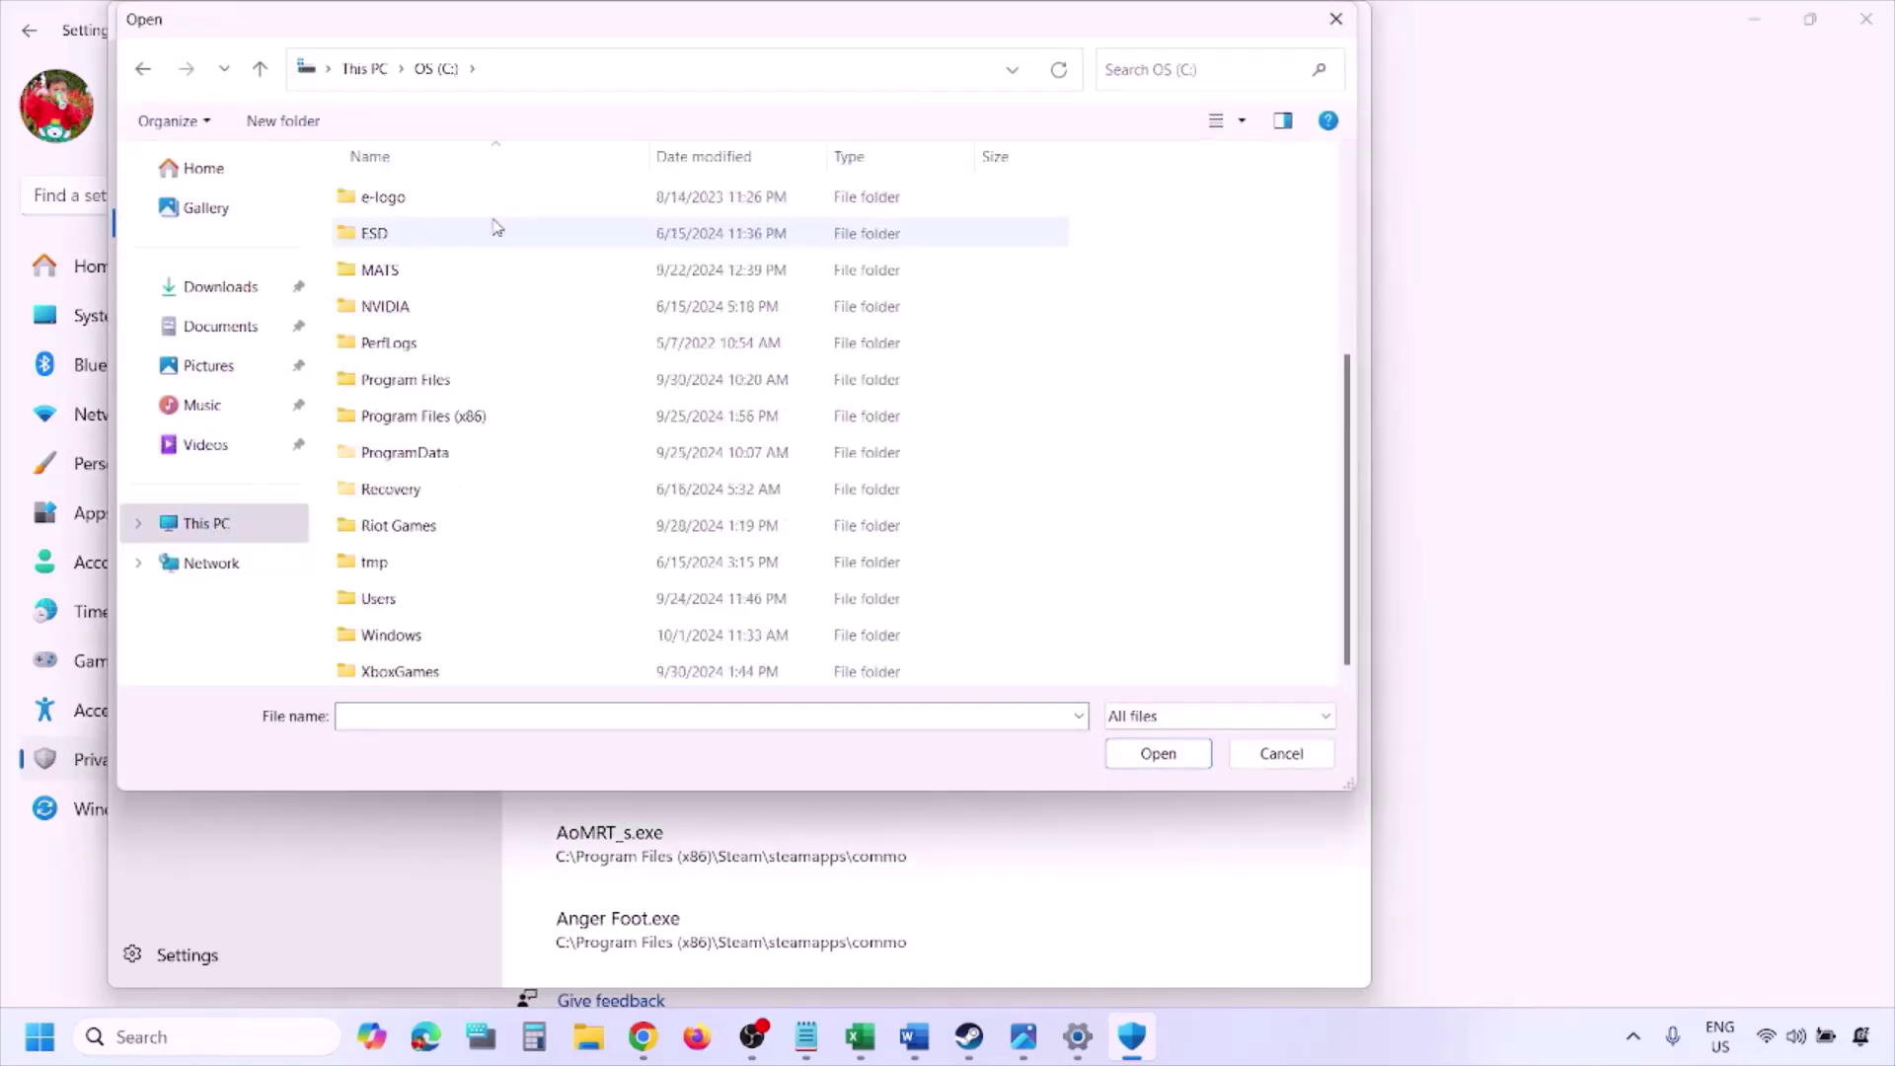
pyautogui.doubleClick(475, 415)
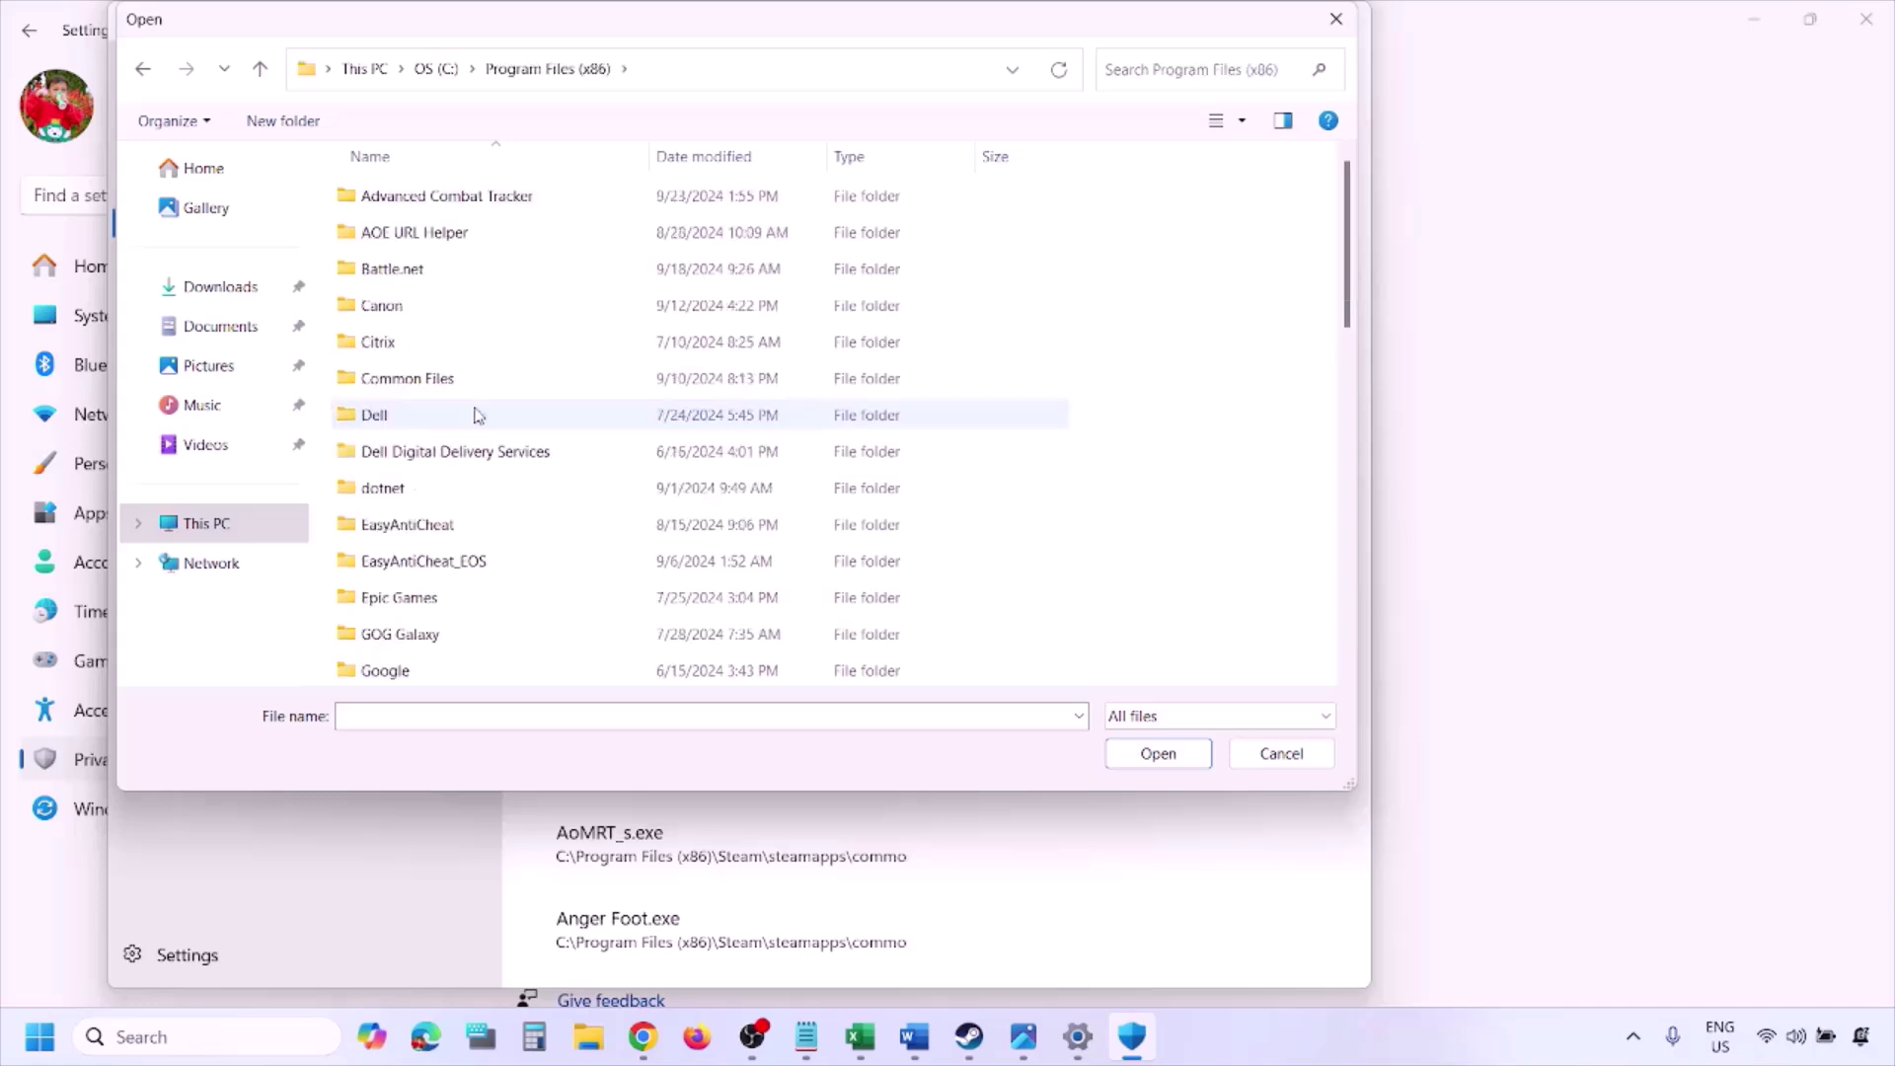
# Browse into Steam's steamapps folder, and cancel the file selection without choosing an app.
pyautogui.scroll(-4, 478, 415)
pyautogui.scroll(-5, 478, 415)
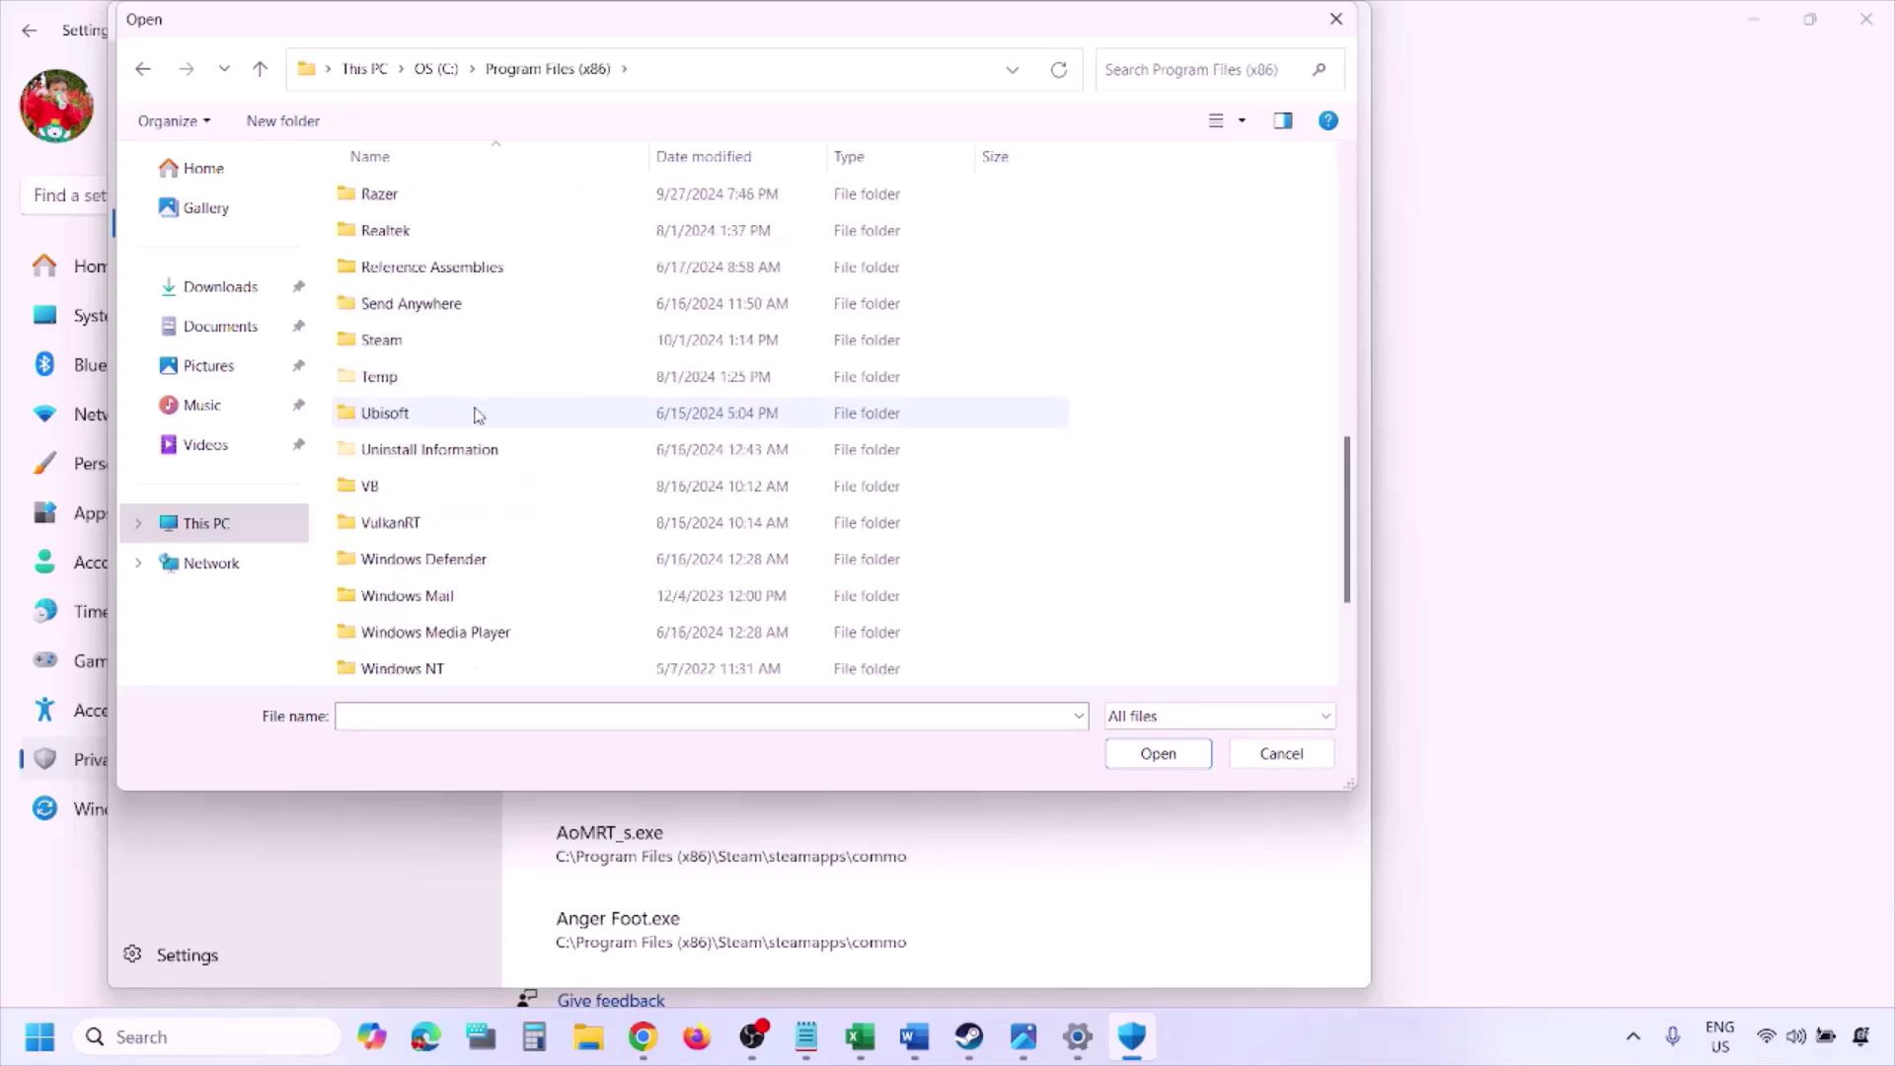
pyautogui.doubleClick(423, 338)
pyautogui.scroll(-4, 439, 434)
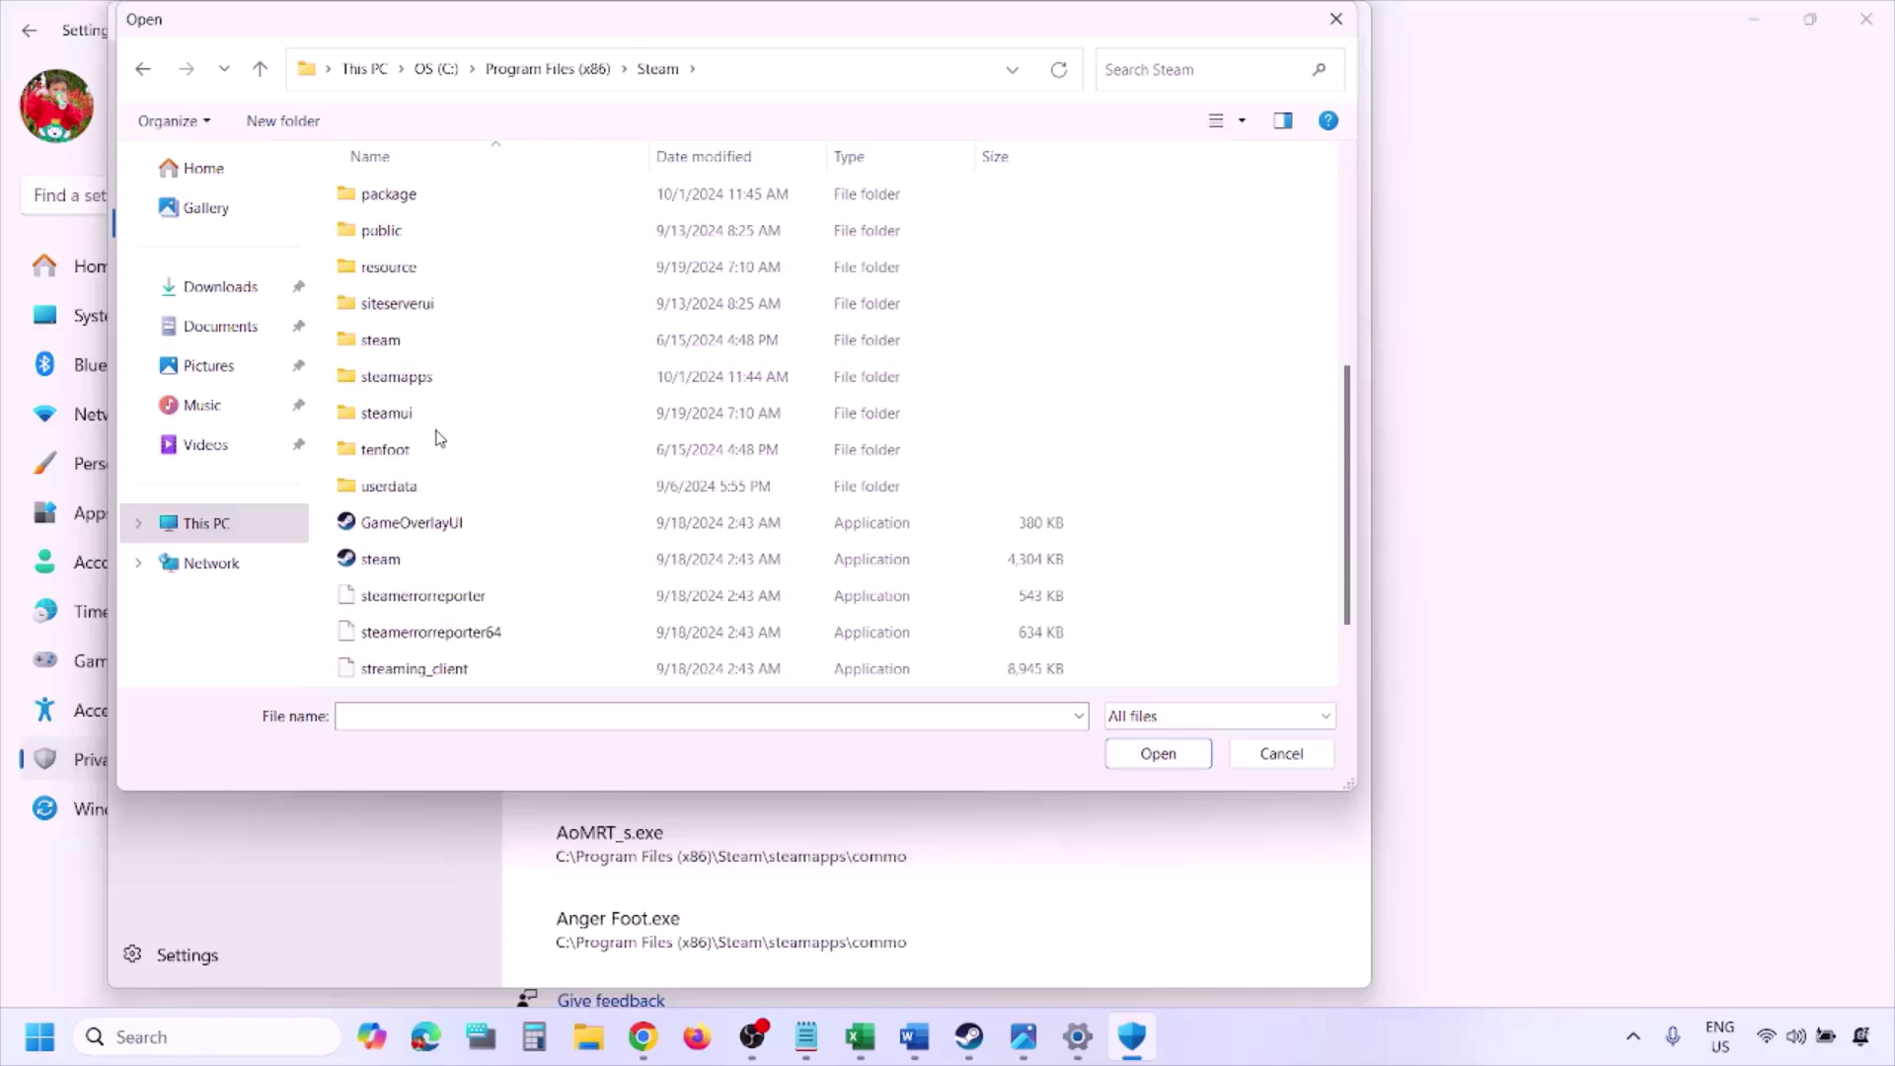
pyautogui.click(430, 378)
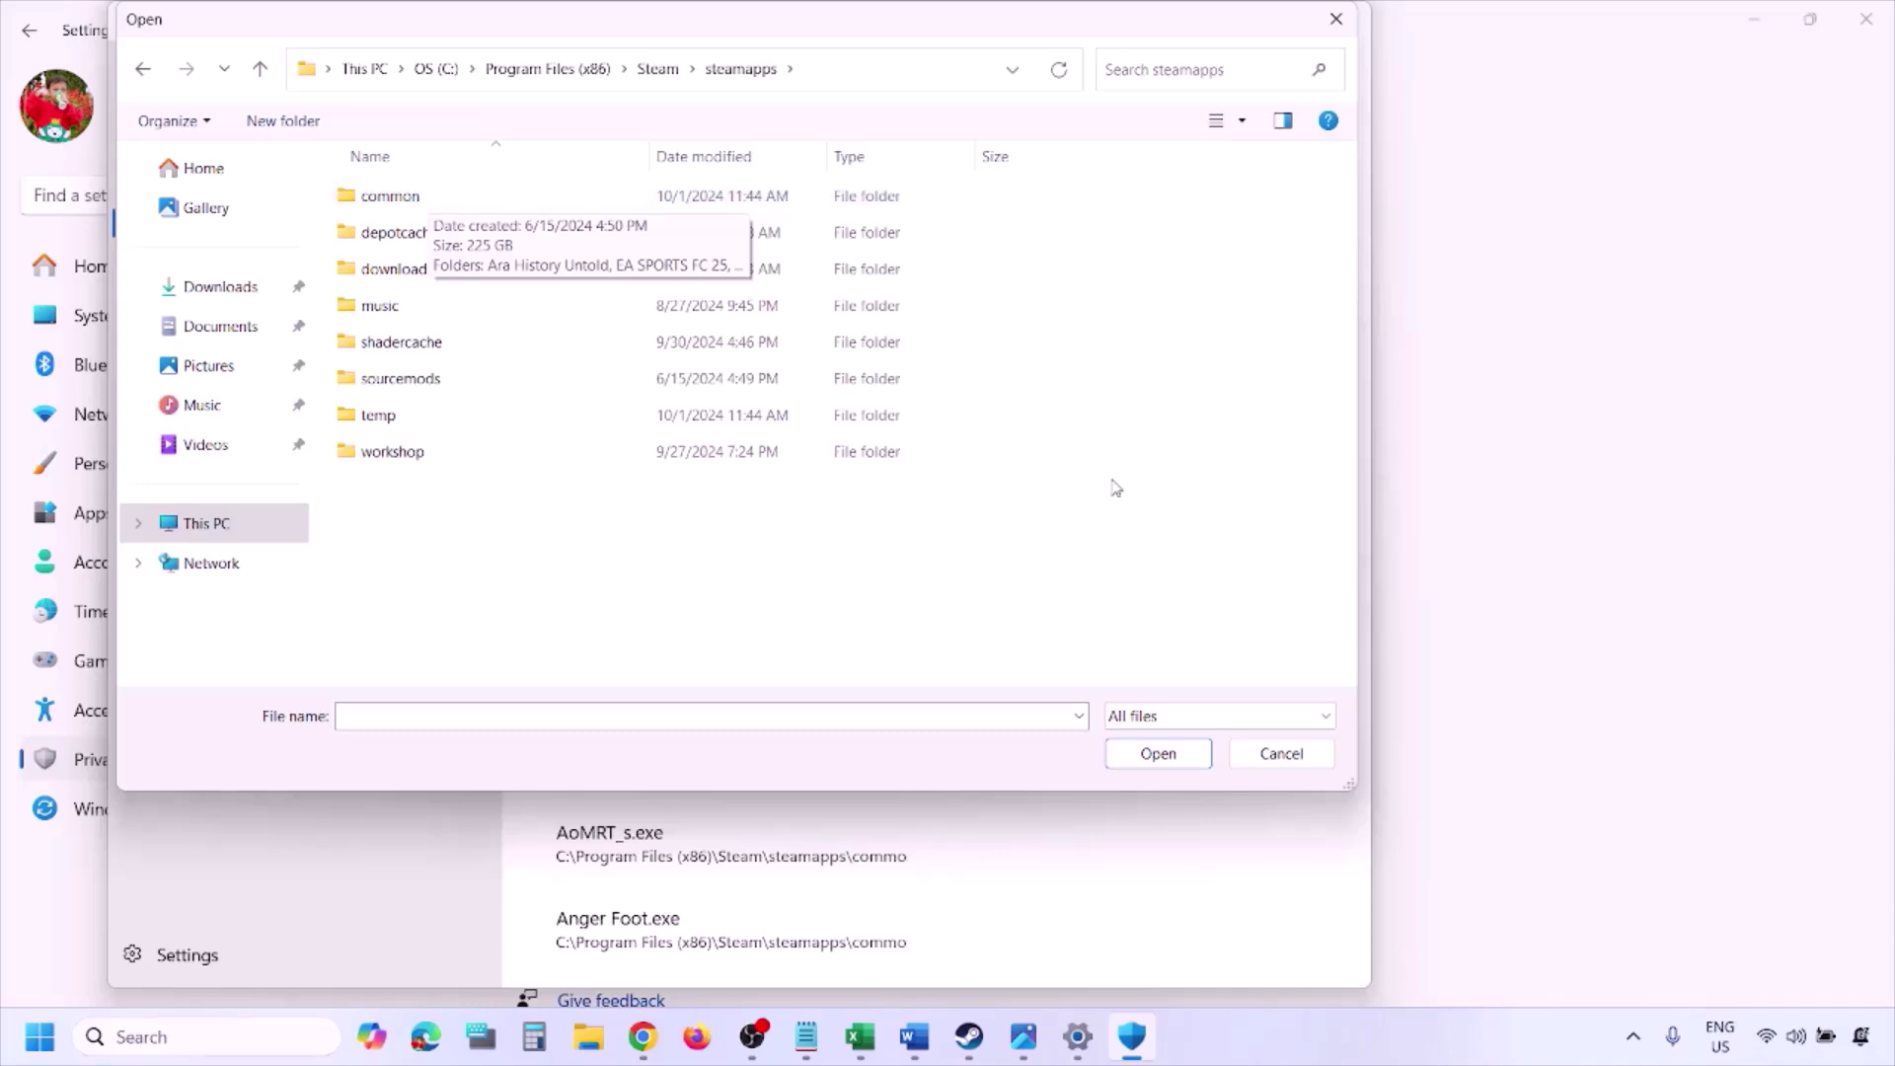
pyautogui.click(1278, 768)
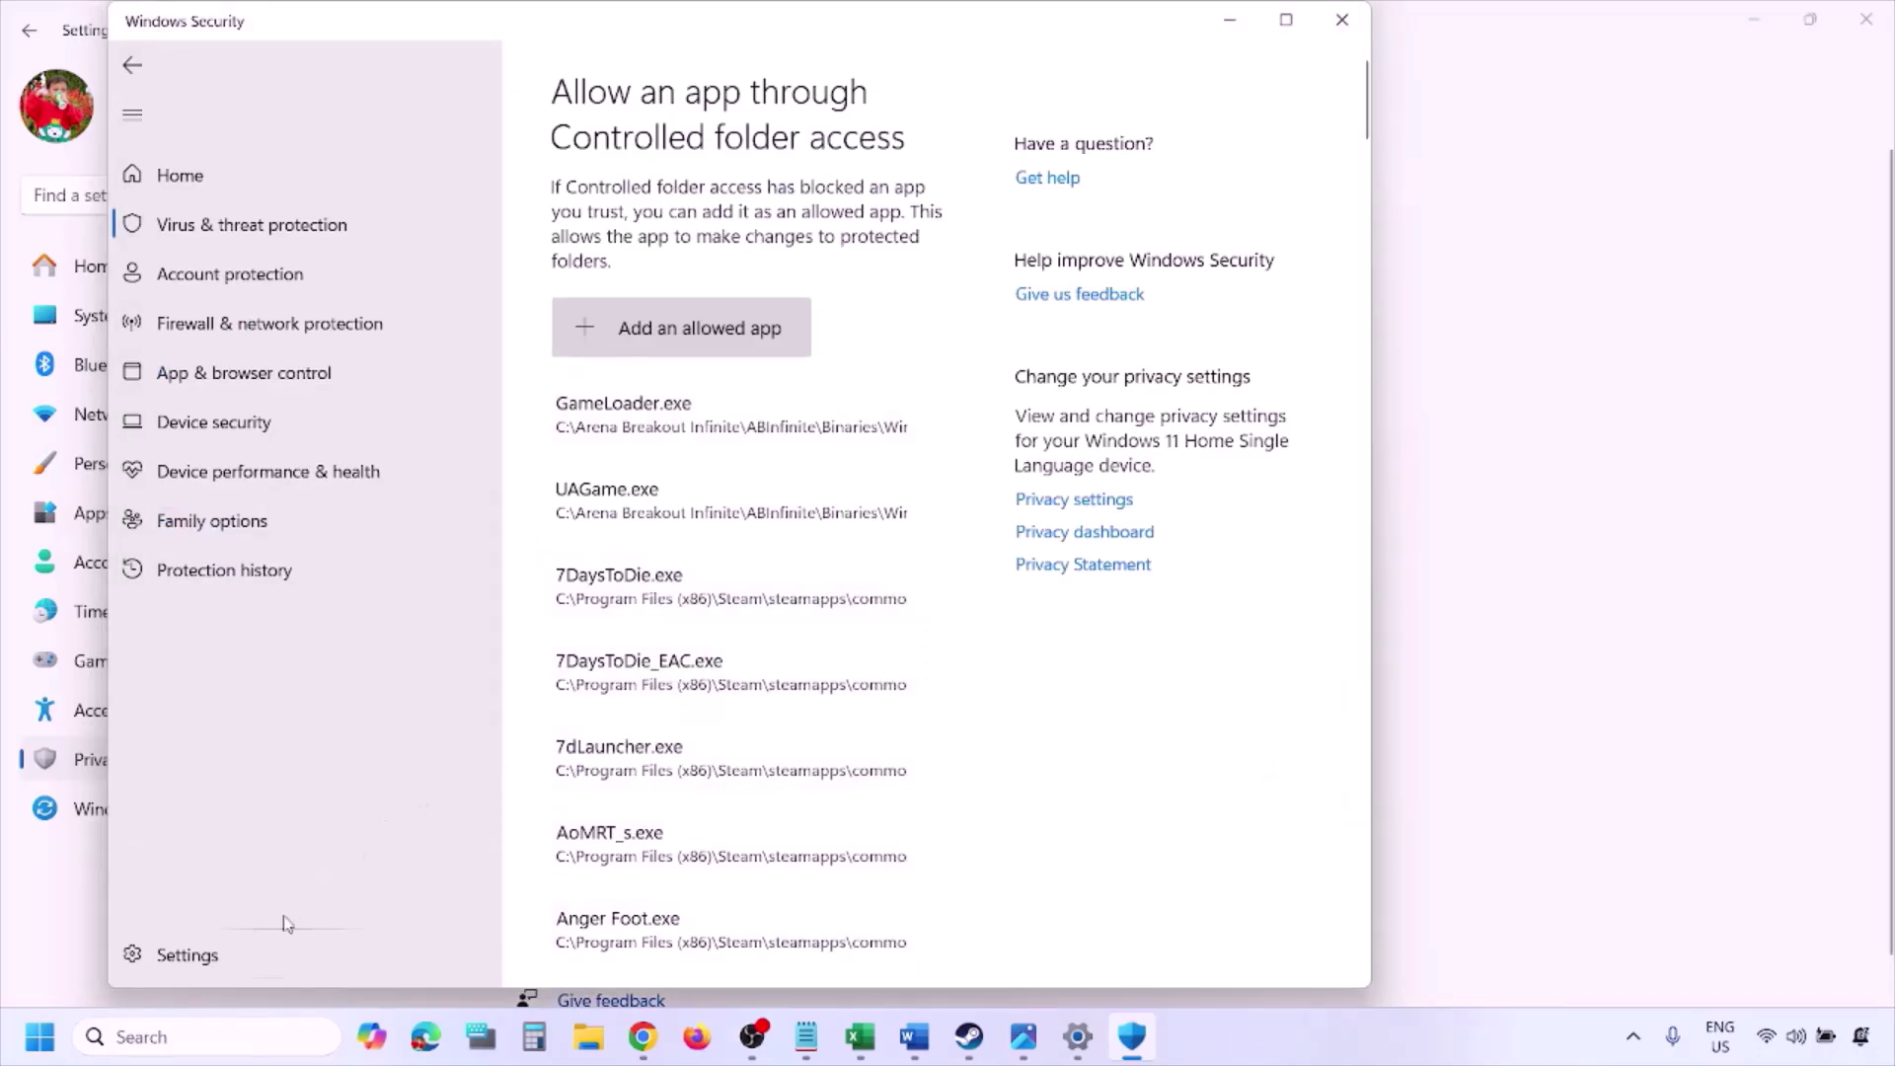
# Open Control Panel and go to the list of apps allowed through Windows Defender Firewall.
pyautogui.click(195, 1037)
pyautogui.write('ontrol')
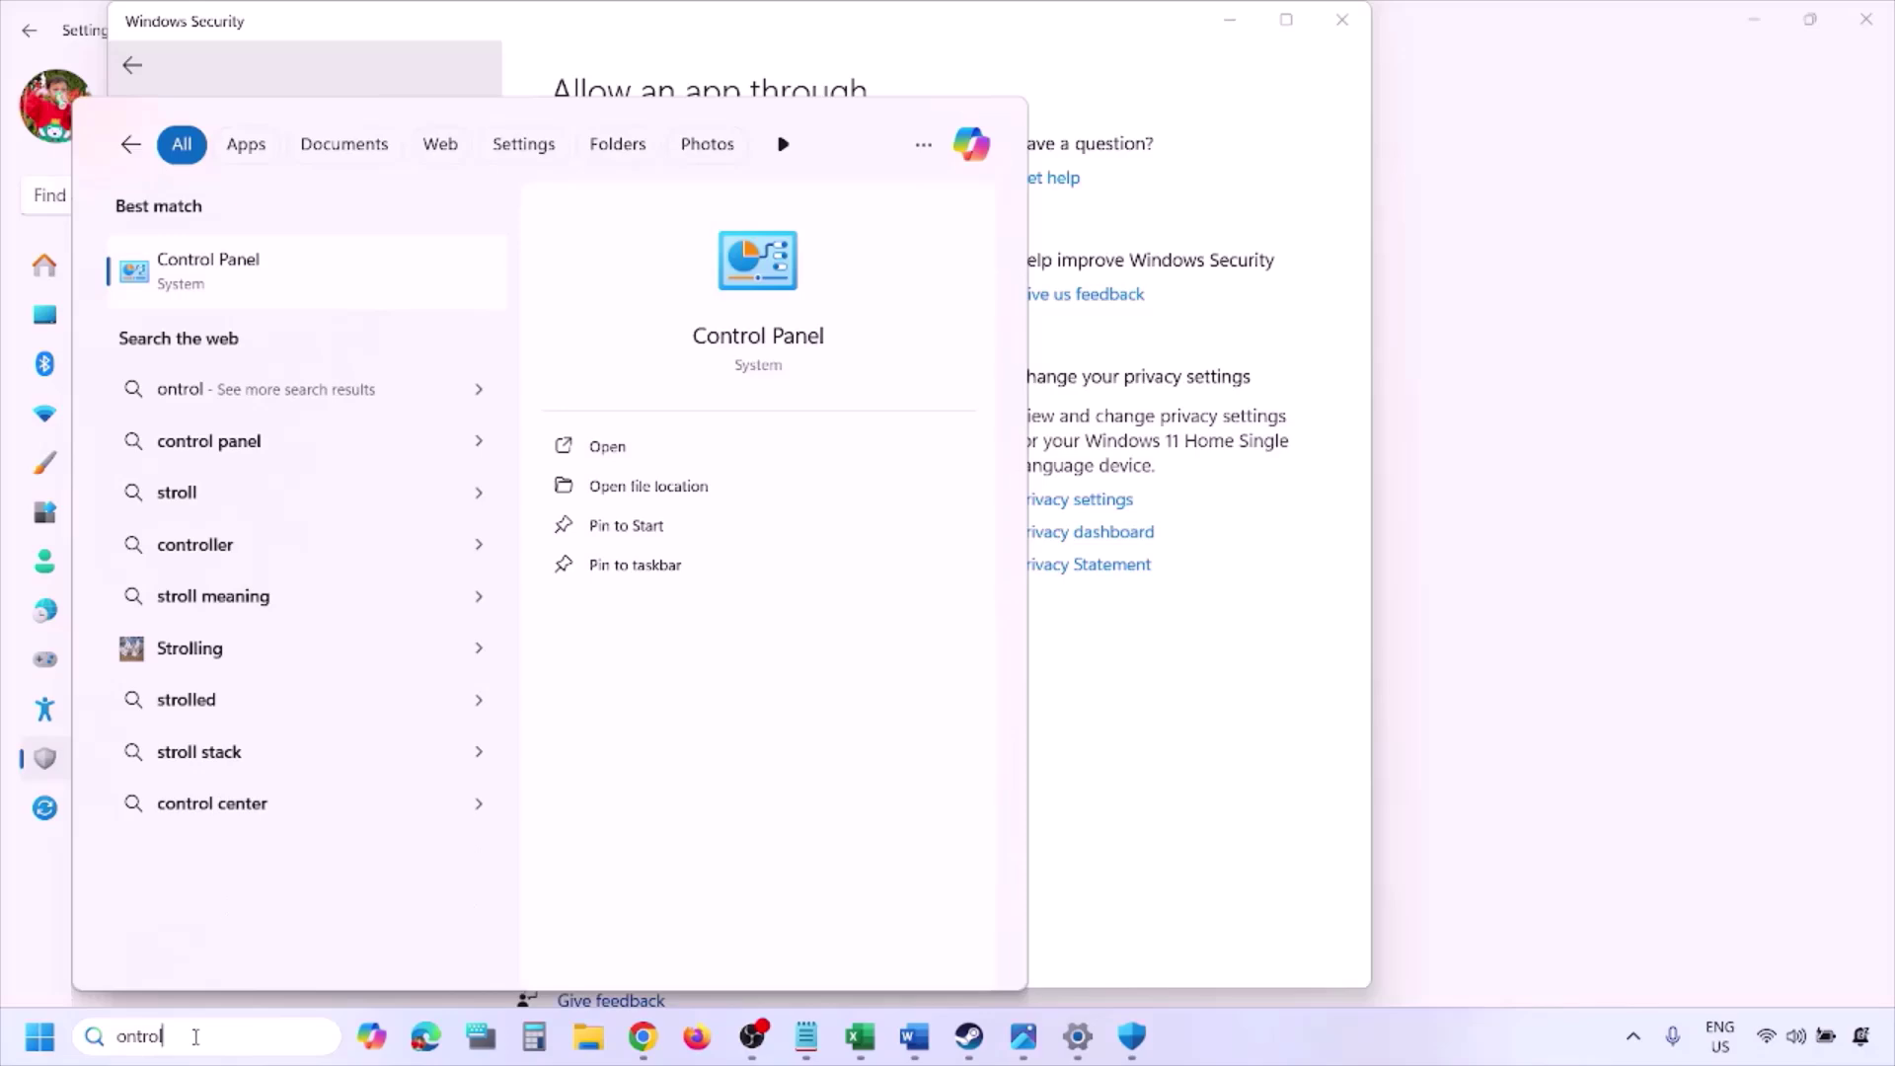
pyautogui.press('Return')
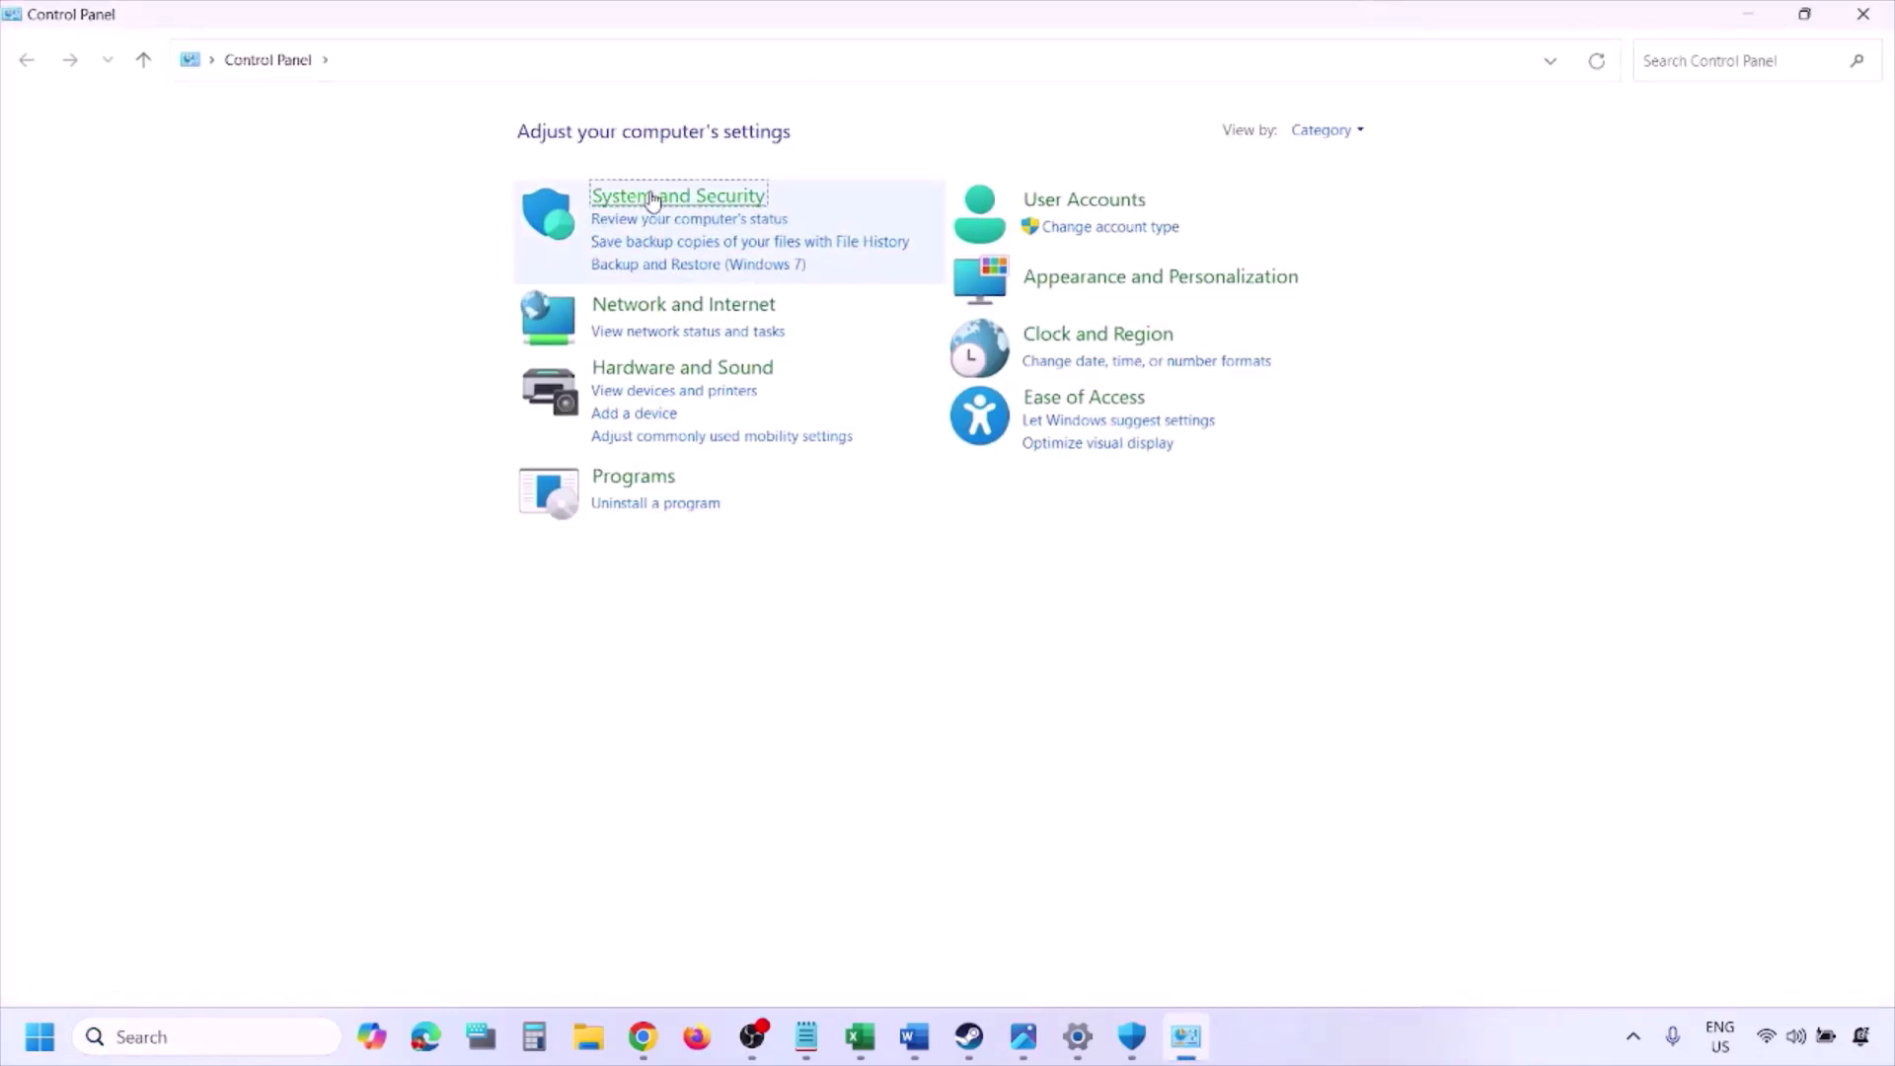
pyautogui.click(652, 197)
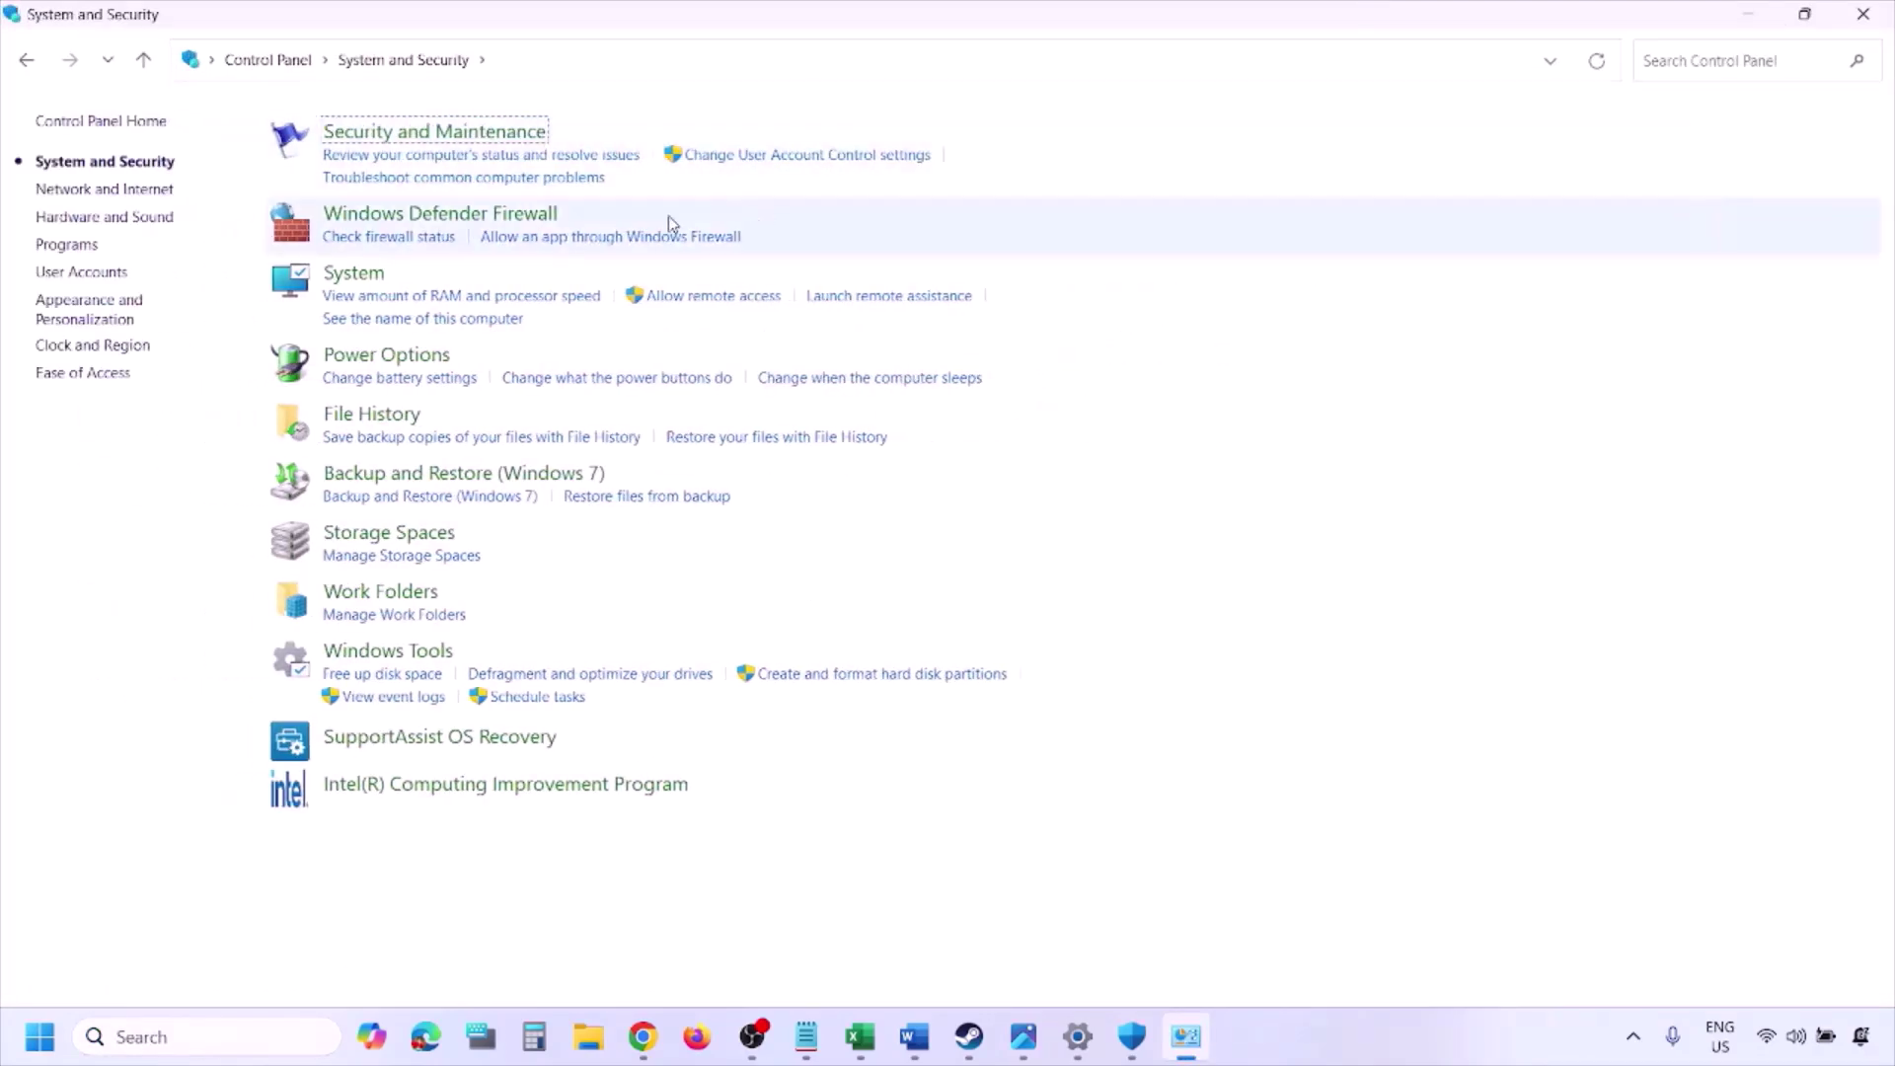
pyautogui.click(510, 214)
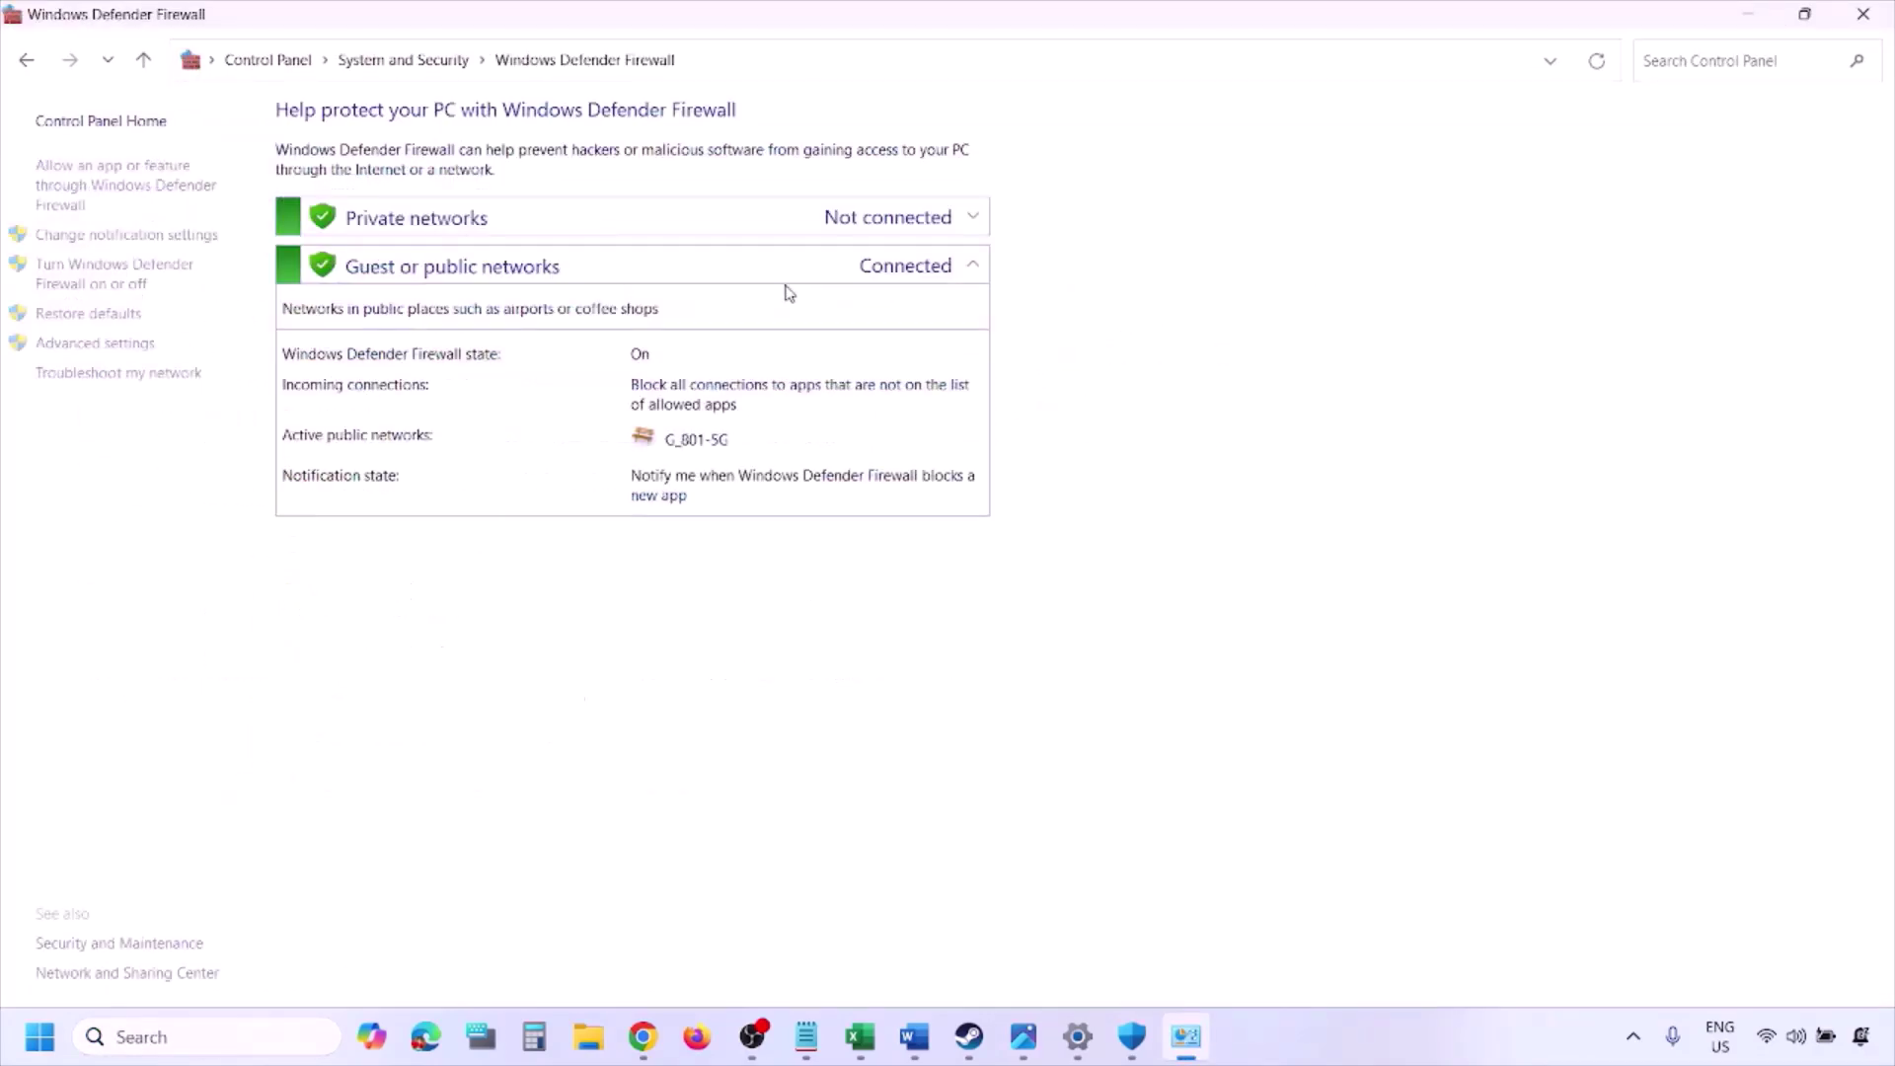
pyautogui.click(130, 184)
# Unlock the firewall's allowed apps, browse This PC for another app to allow, and cancel and close Control Panel.
pyautogui.click(1269, 187)
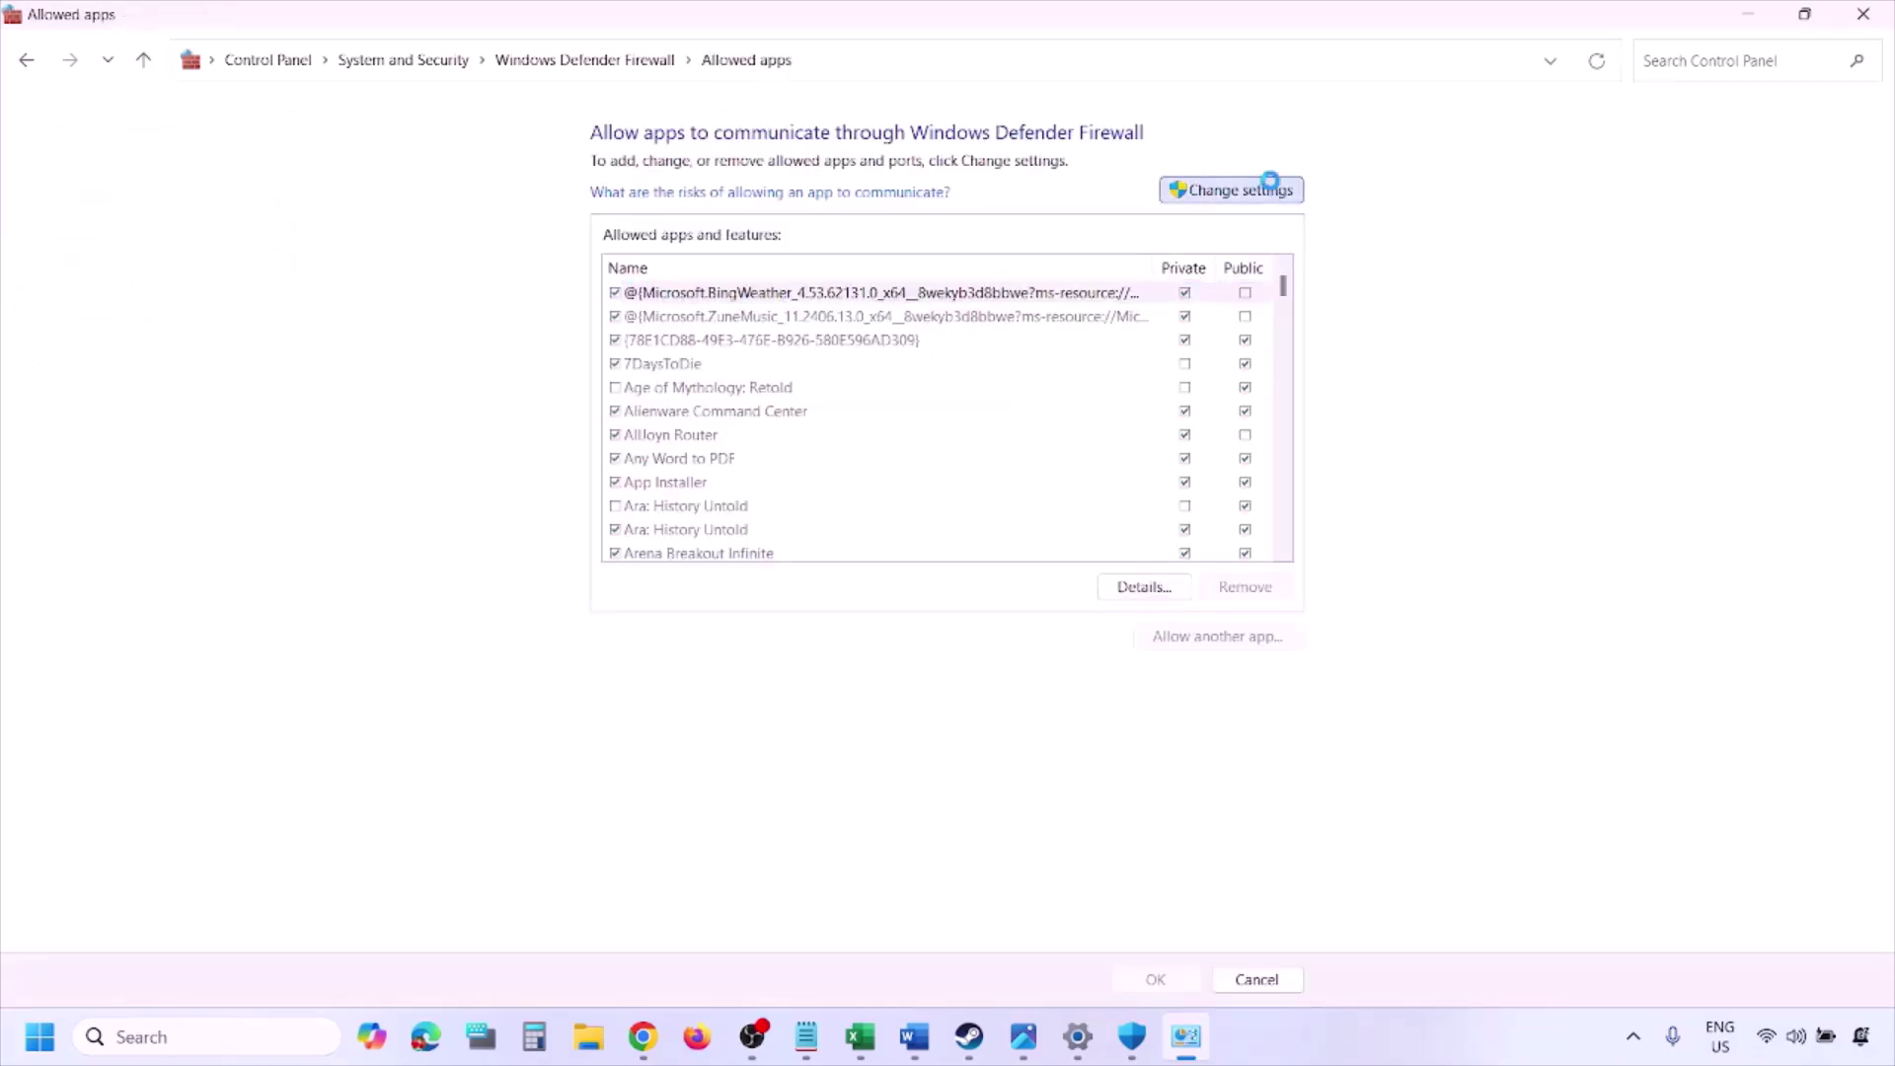
pyautogui.click(1219, 638)
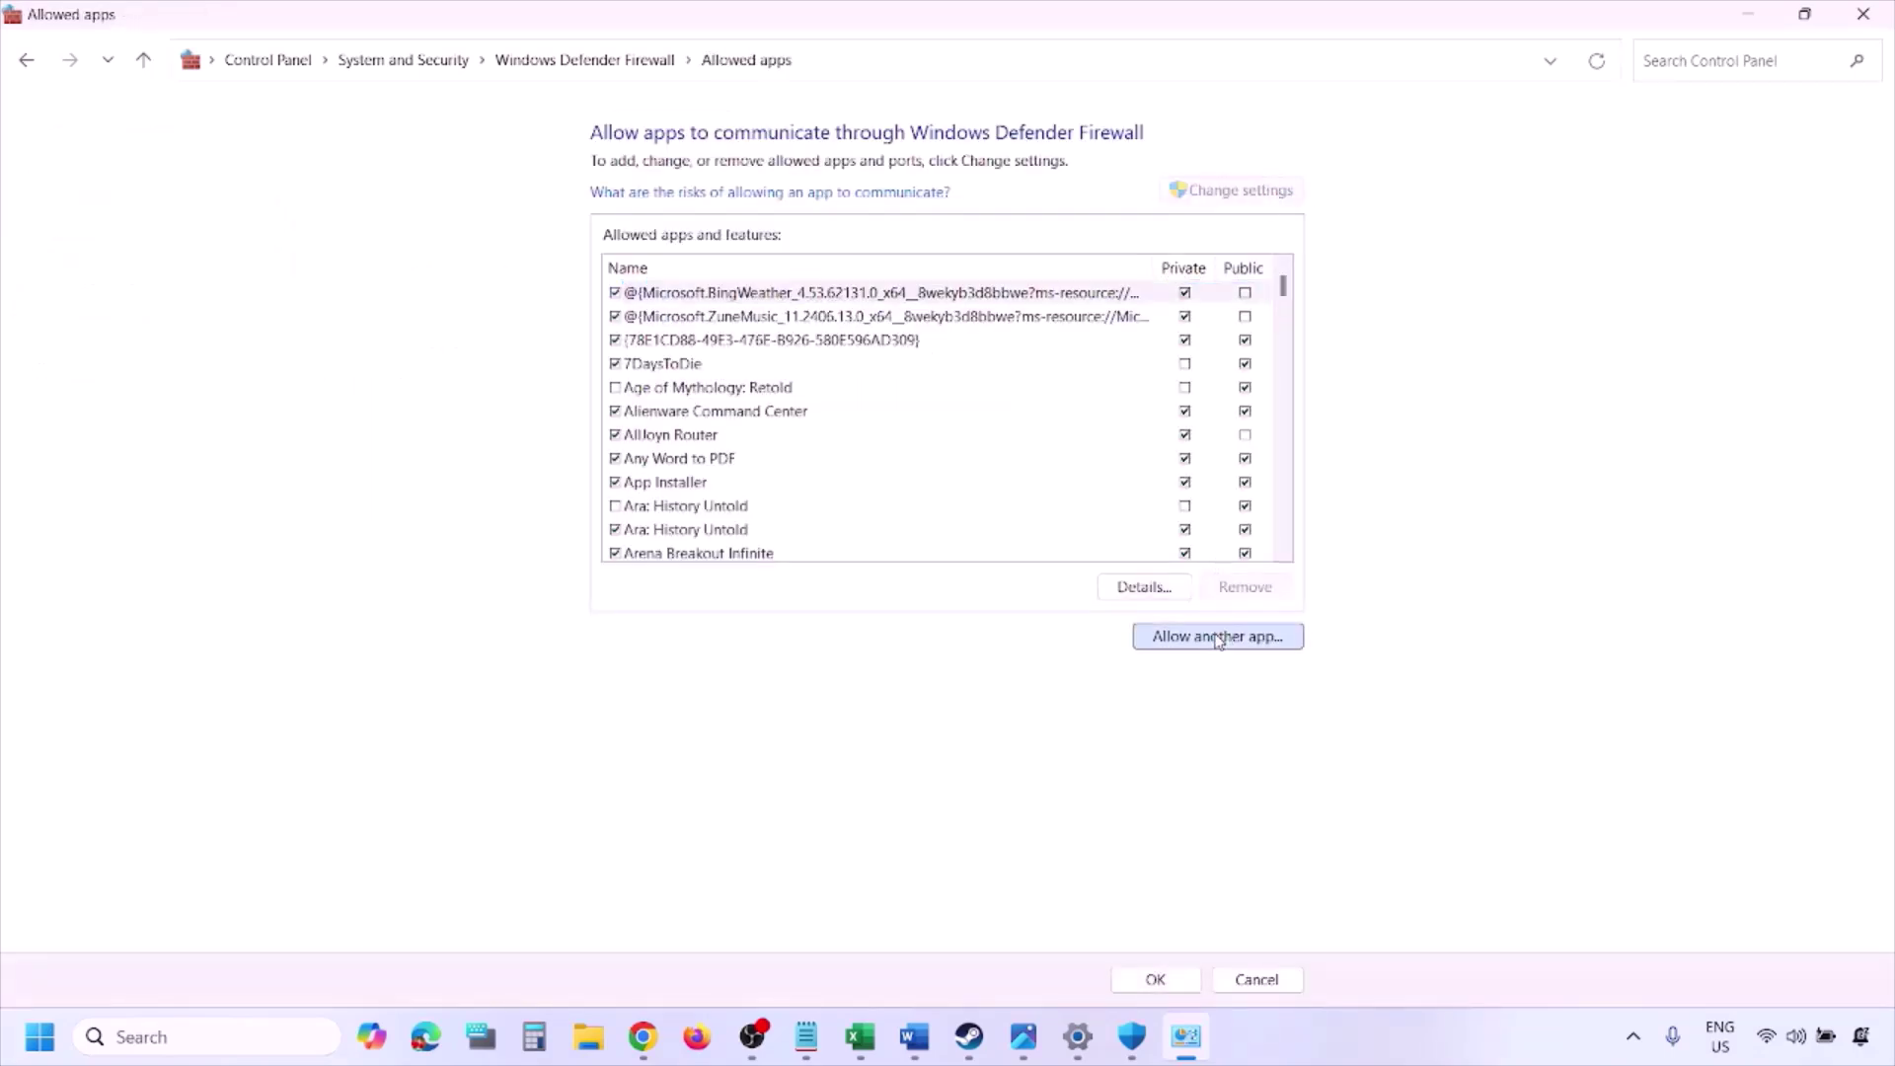
pyautogui.click(1118, 635)
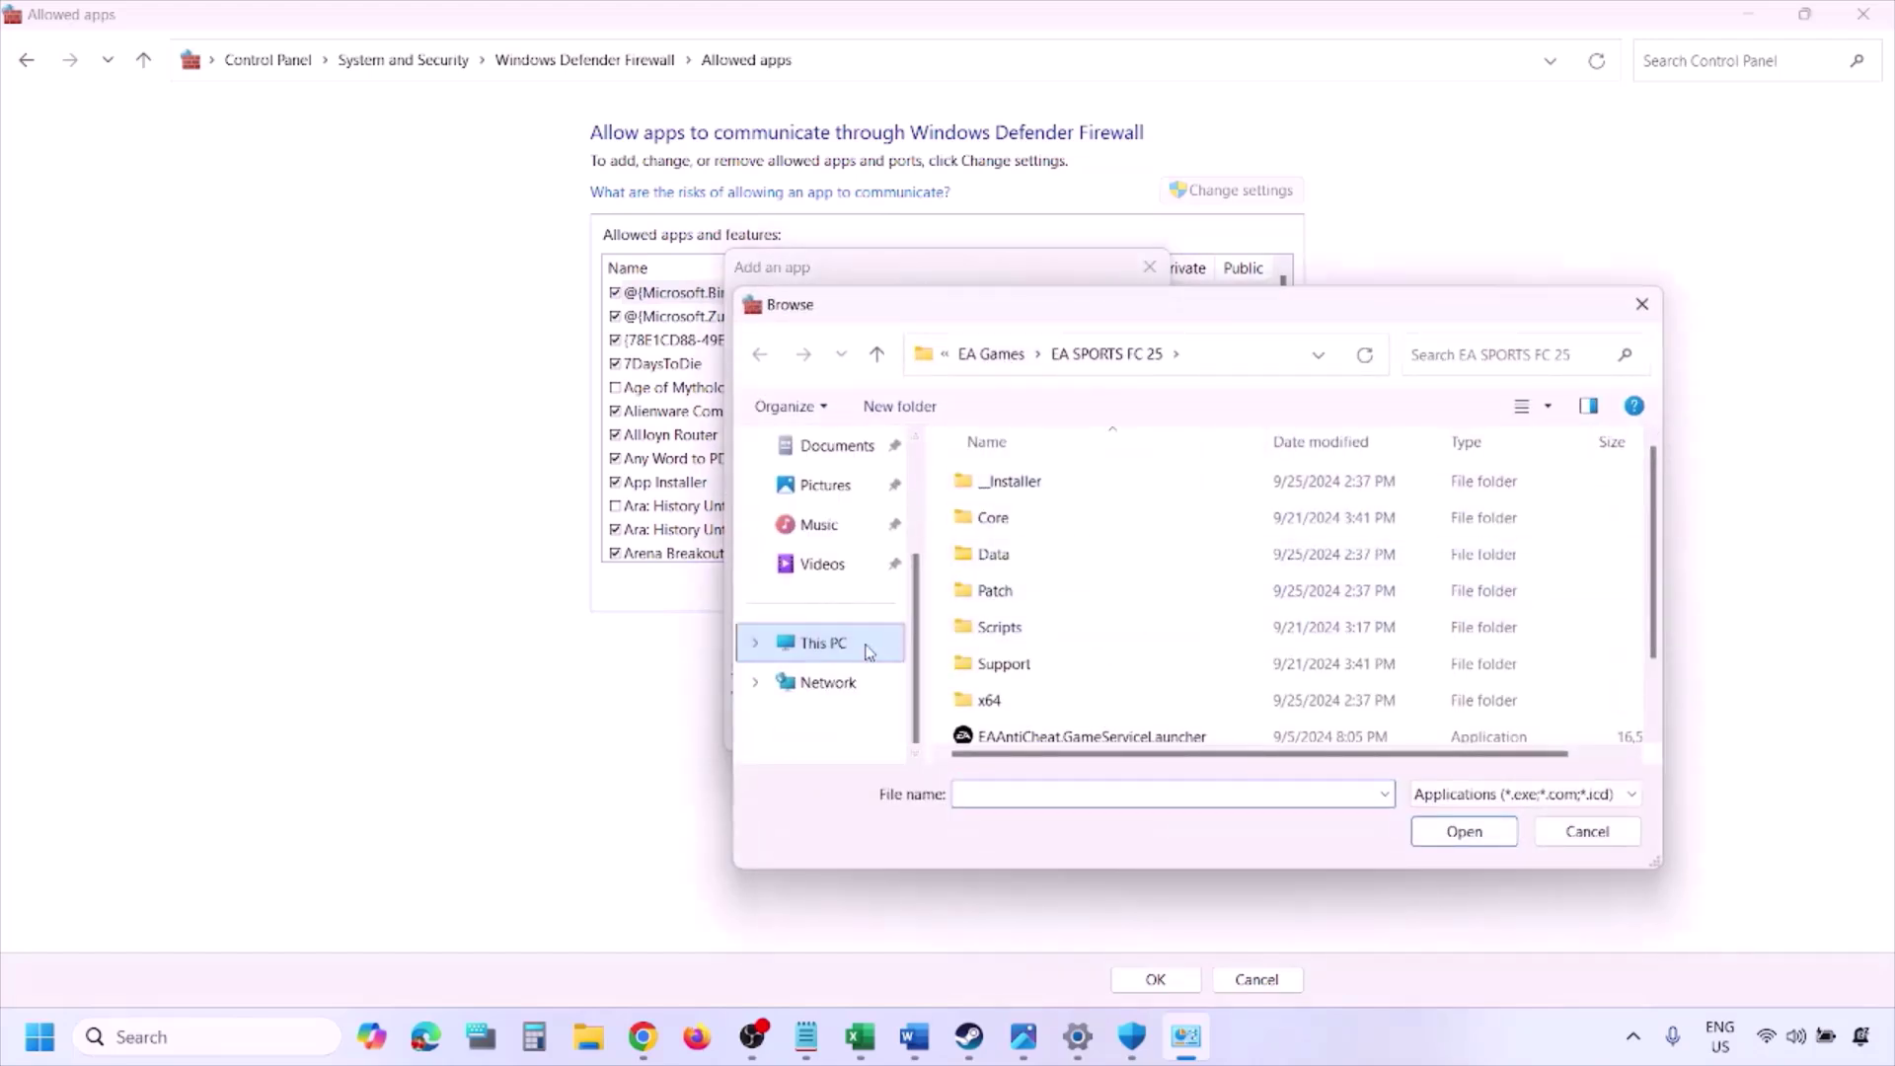
pyautogui.click(885, 645)
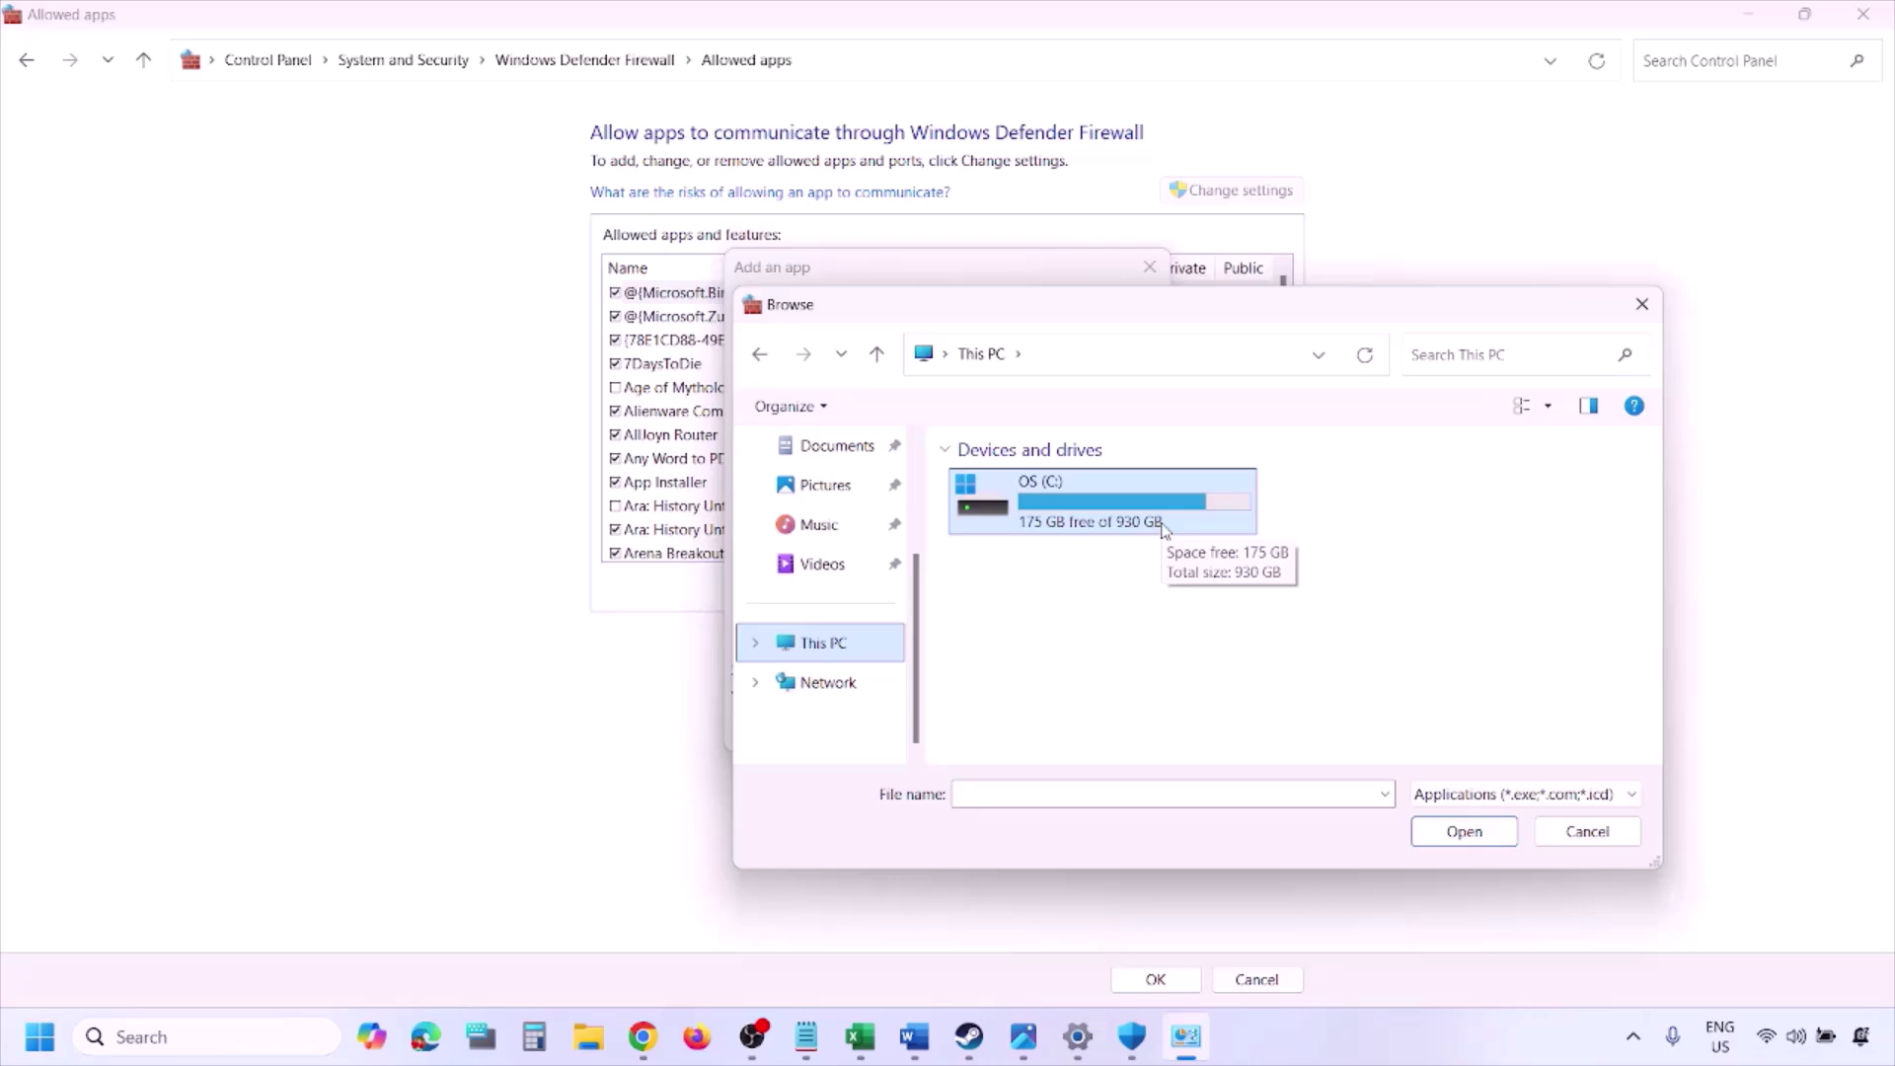
pyautogui.click(1584, 835)
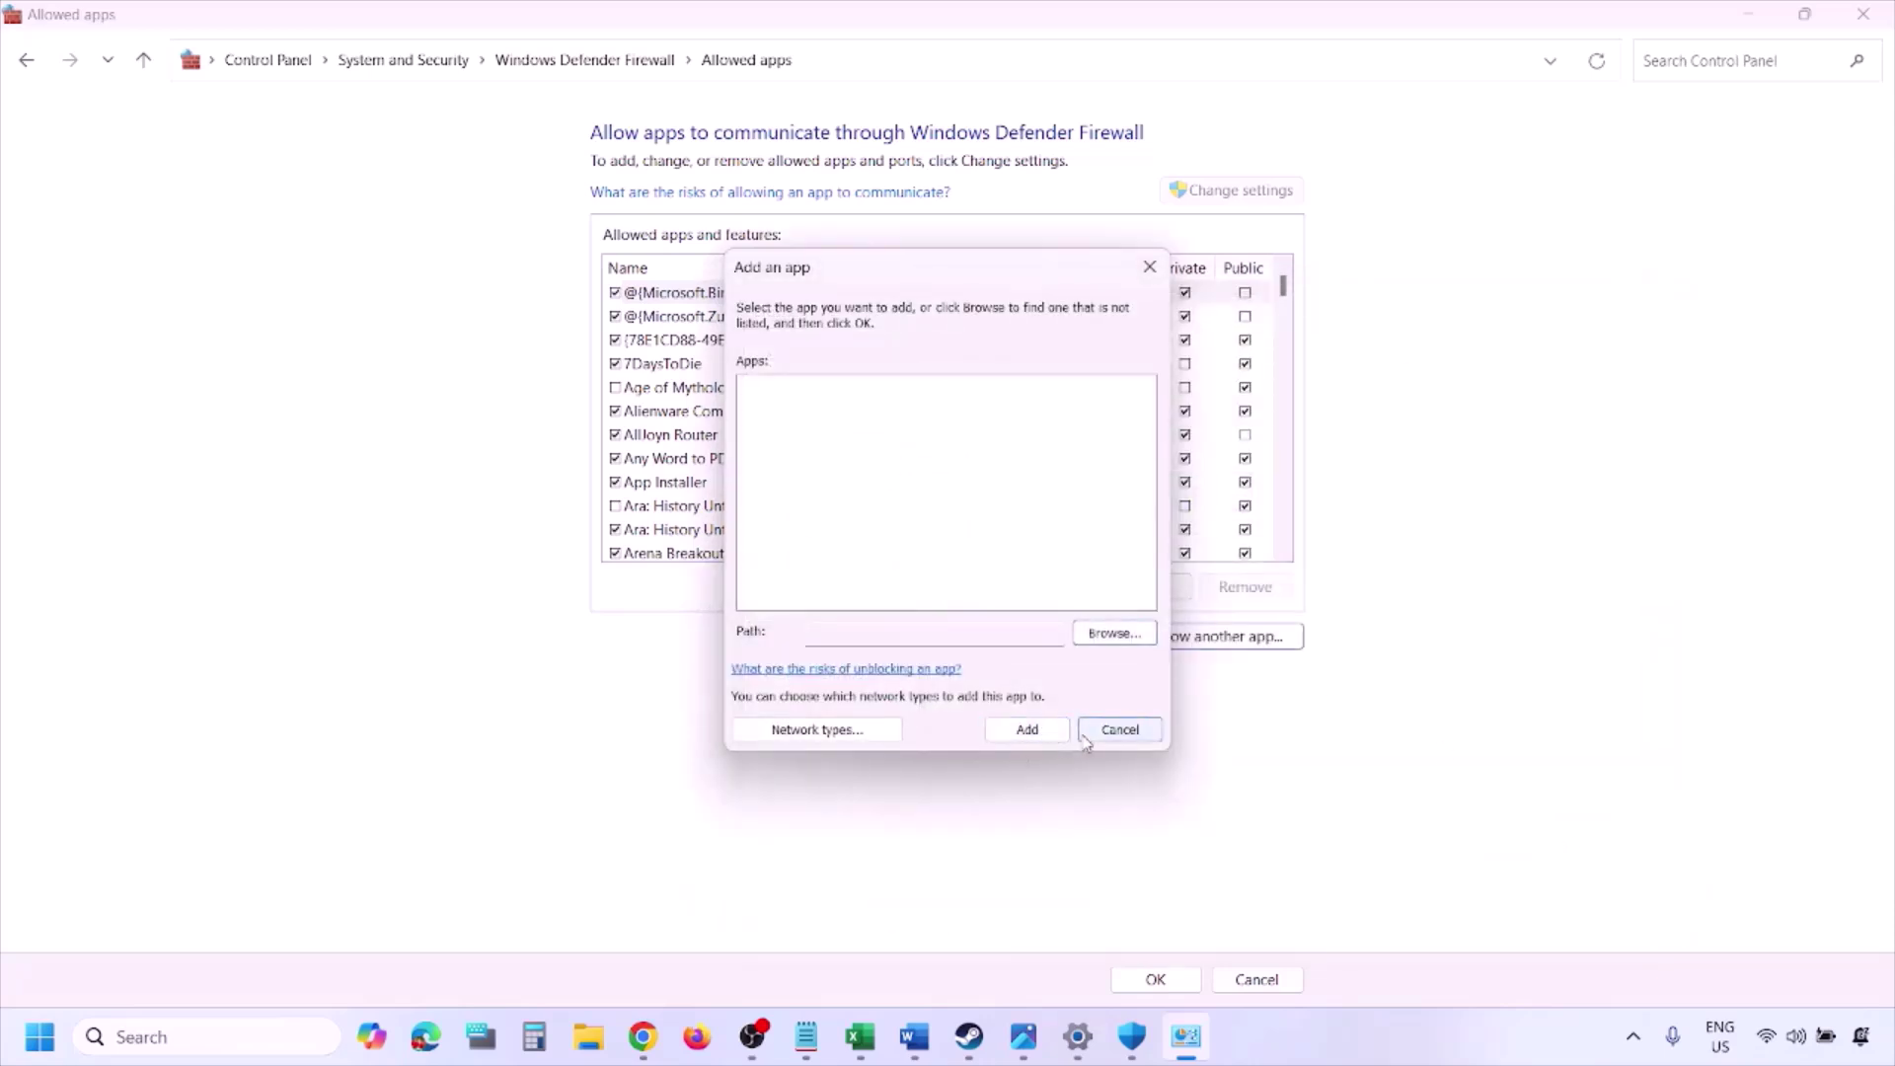
pyautogui.click(1119, 730)
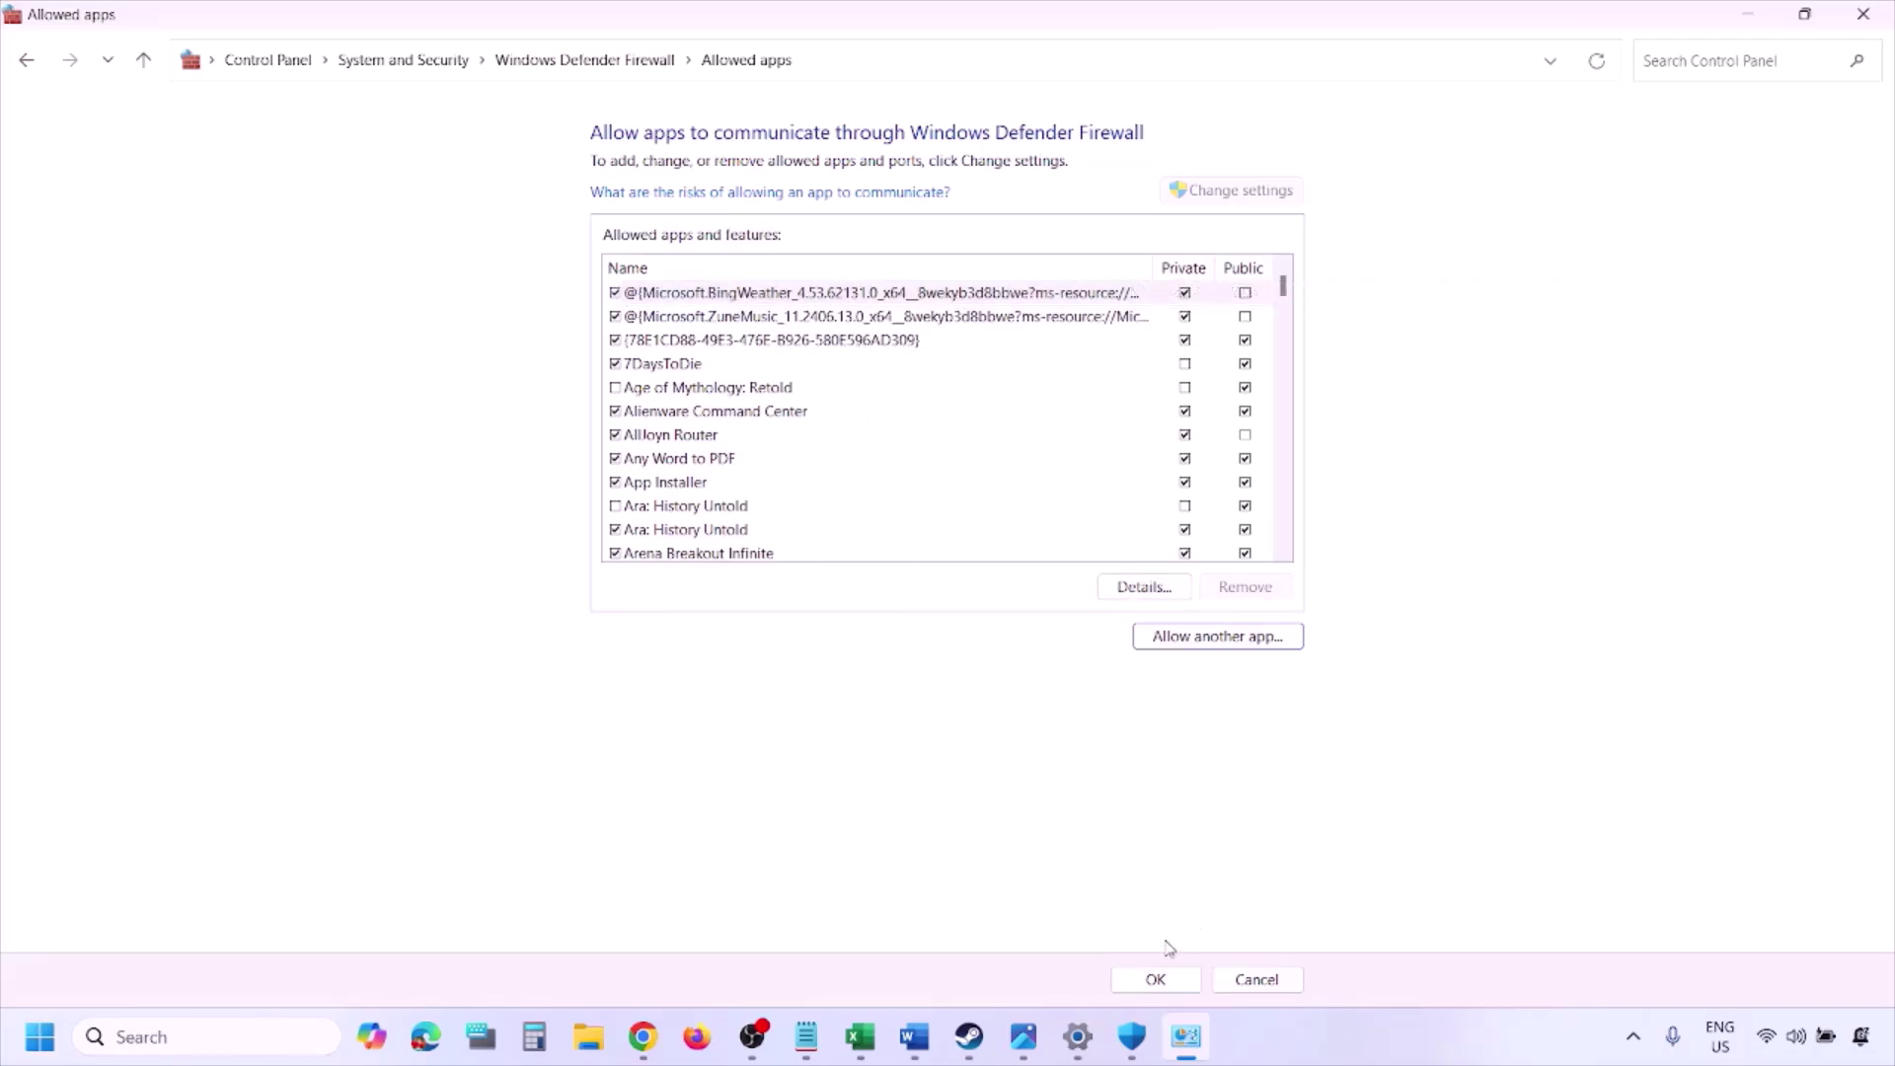
pyautogui.click(1880, 10)
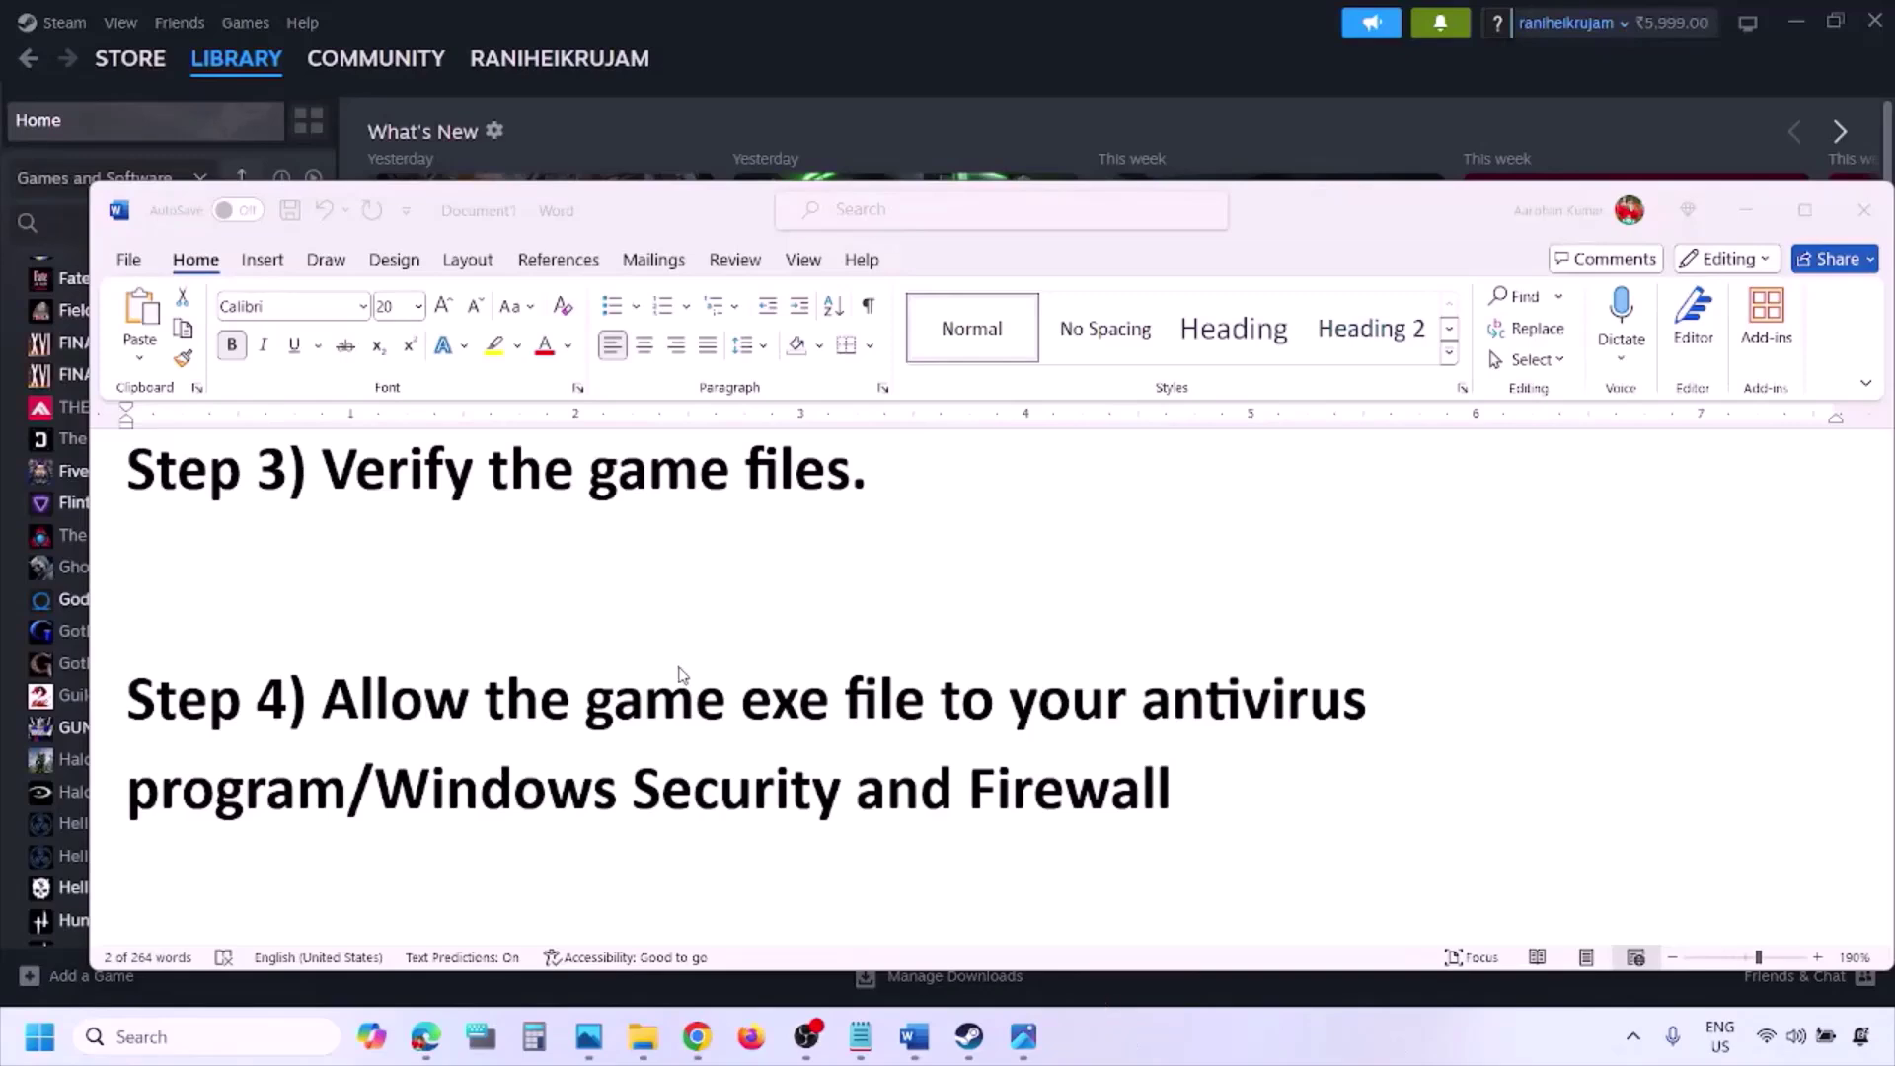
# Read Step 5 about a clean graphics driver installation in the Word document and select the word "Perform".
pyautogui.scroll(-1, 679, 674)
pyautogui.scroll(-2, 680, 674)
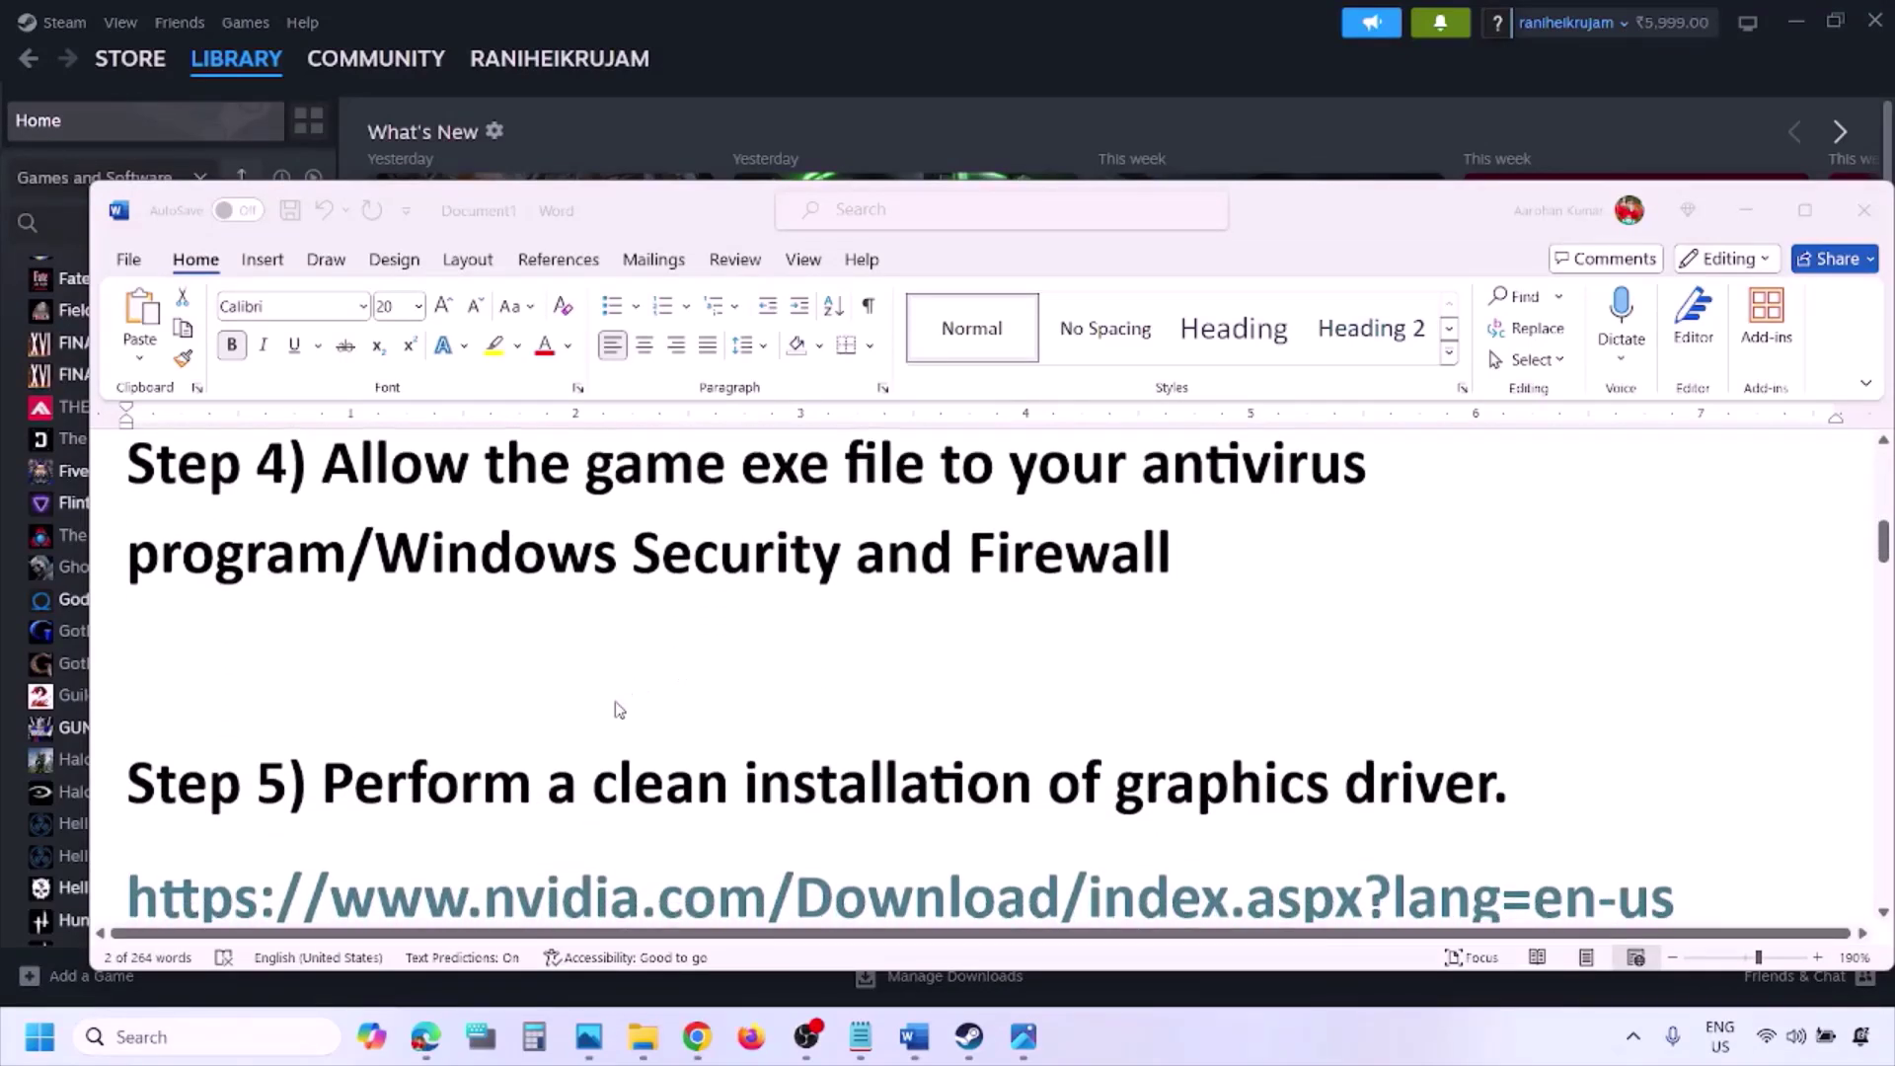
pyautogui.scroll(-1, 614, 708)
pyautogui.doubleClick(434, 644)
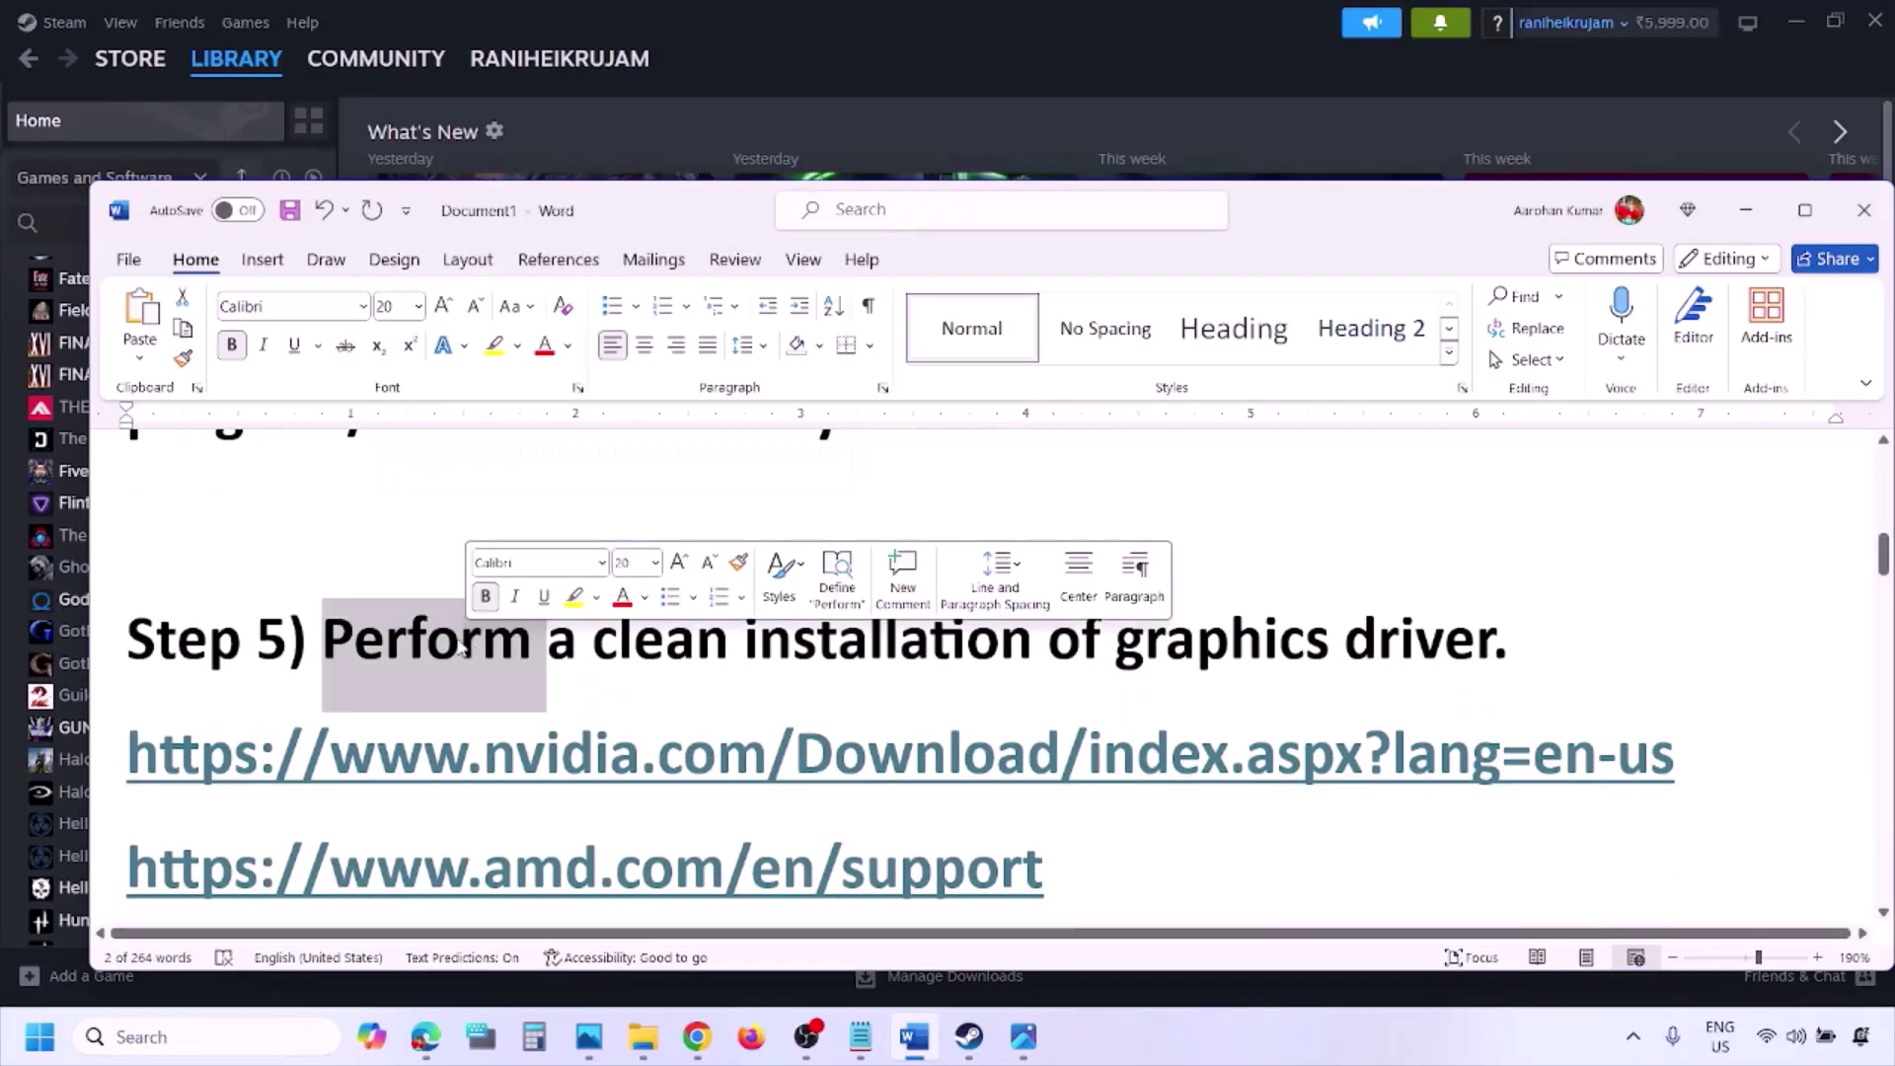
# Highlight the NVIDIA and AMD driver download links listed under Step 5 in the document.
pyautogui.moveTo(424, 761); pyautogui.dragTo(681, 760)
pyautogui.scroll(-1, 681, 760)
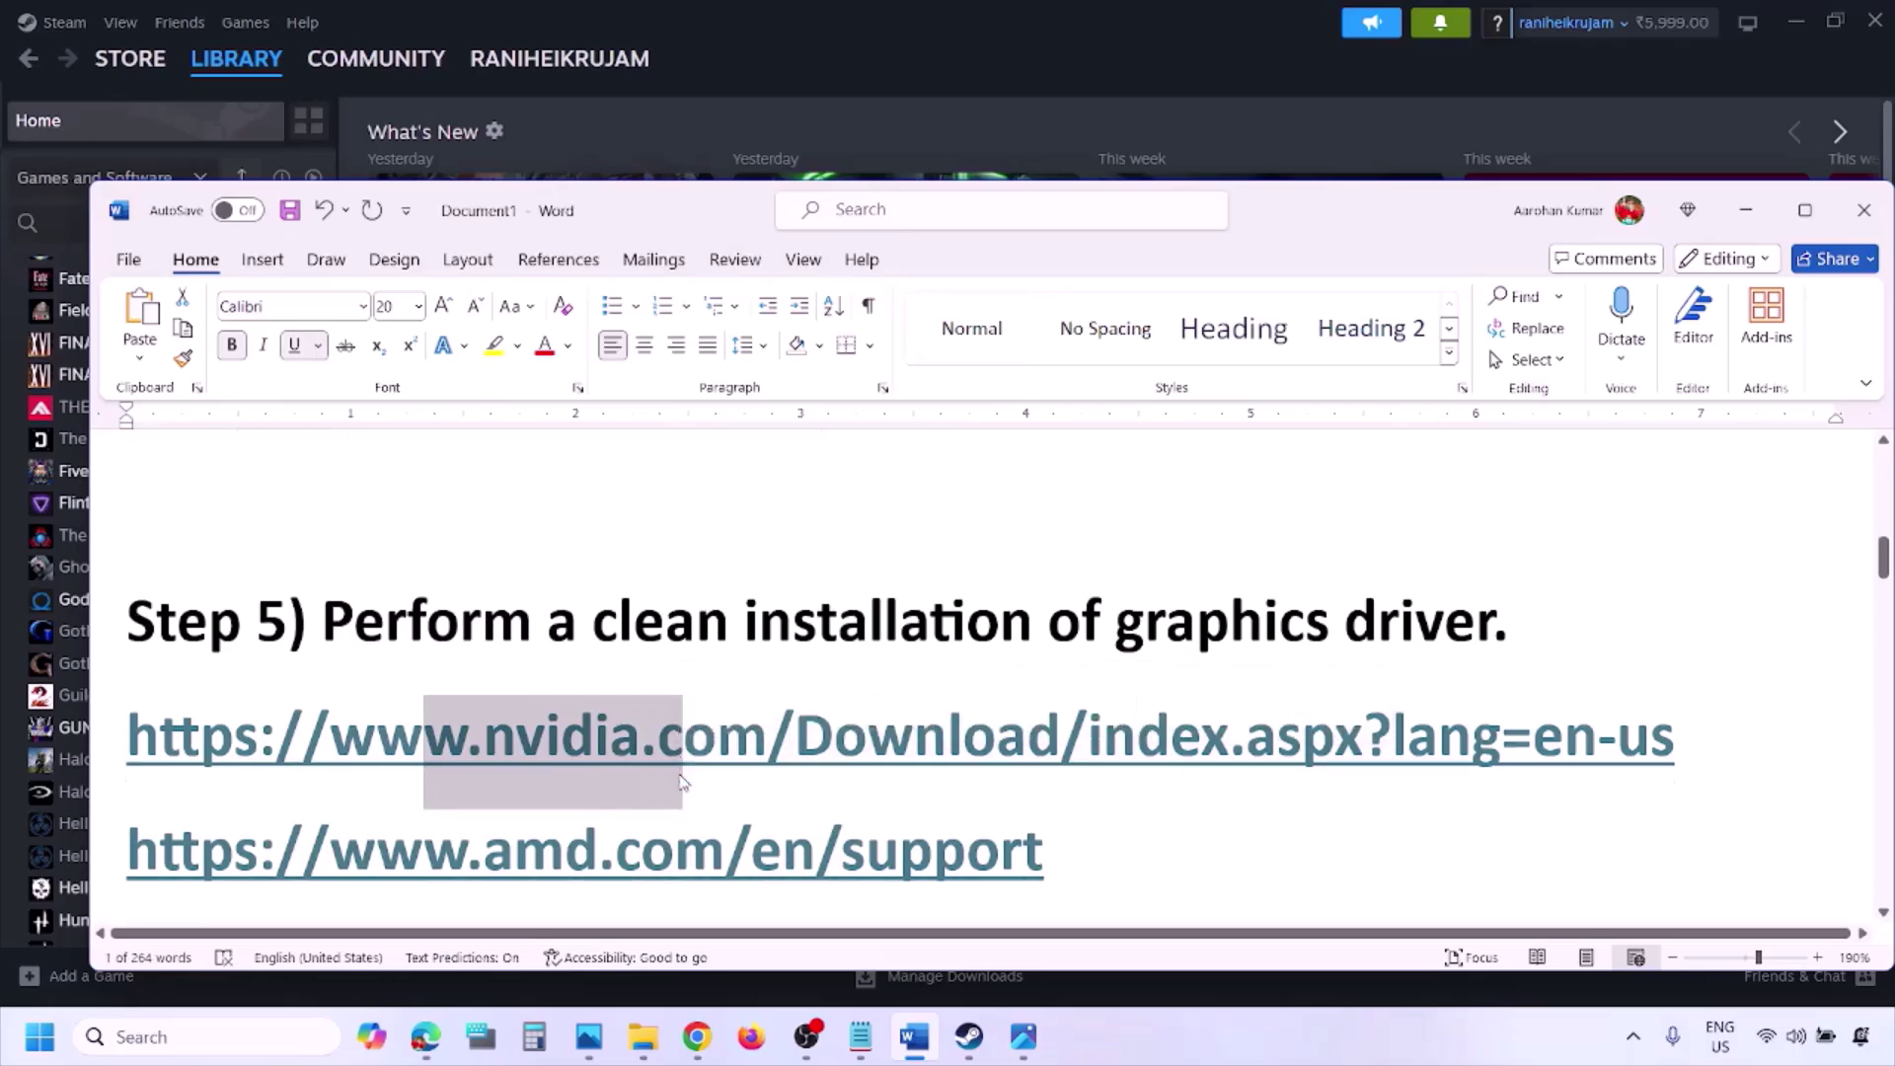
pyautogui.moveTo(424, 790); pyautogui.dragTo(994, 789)
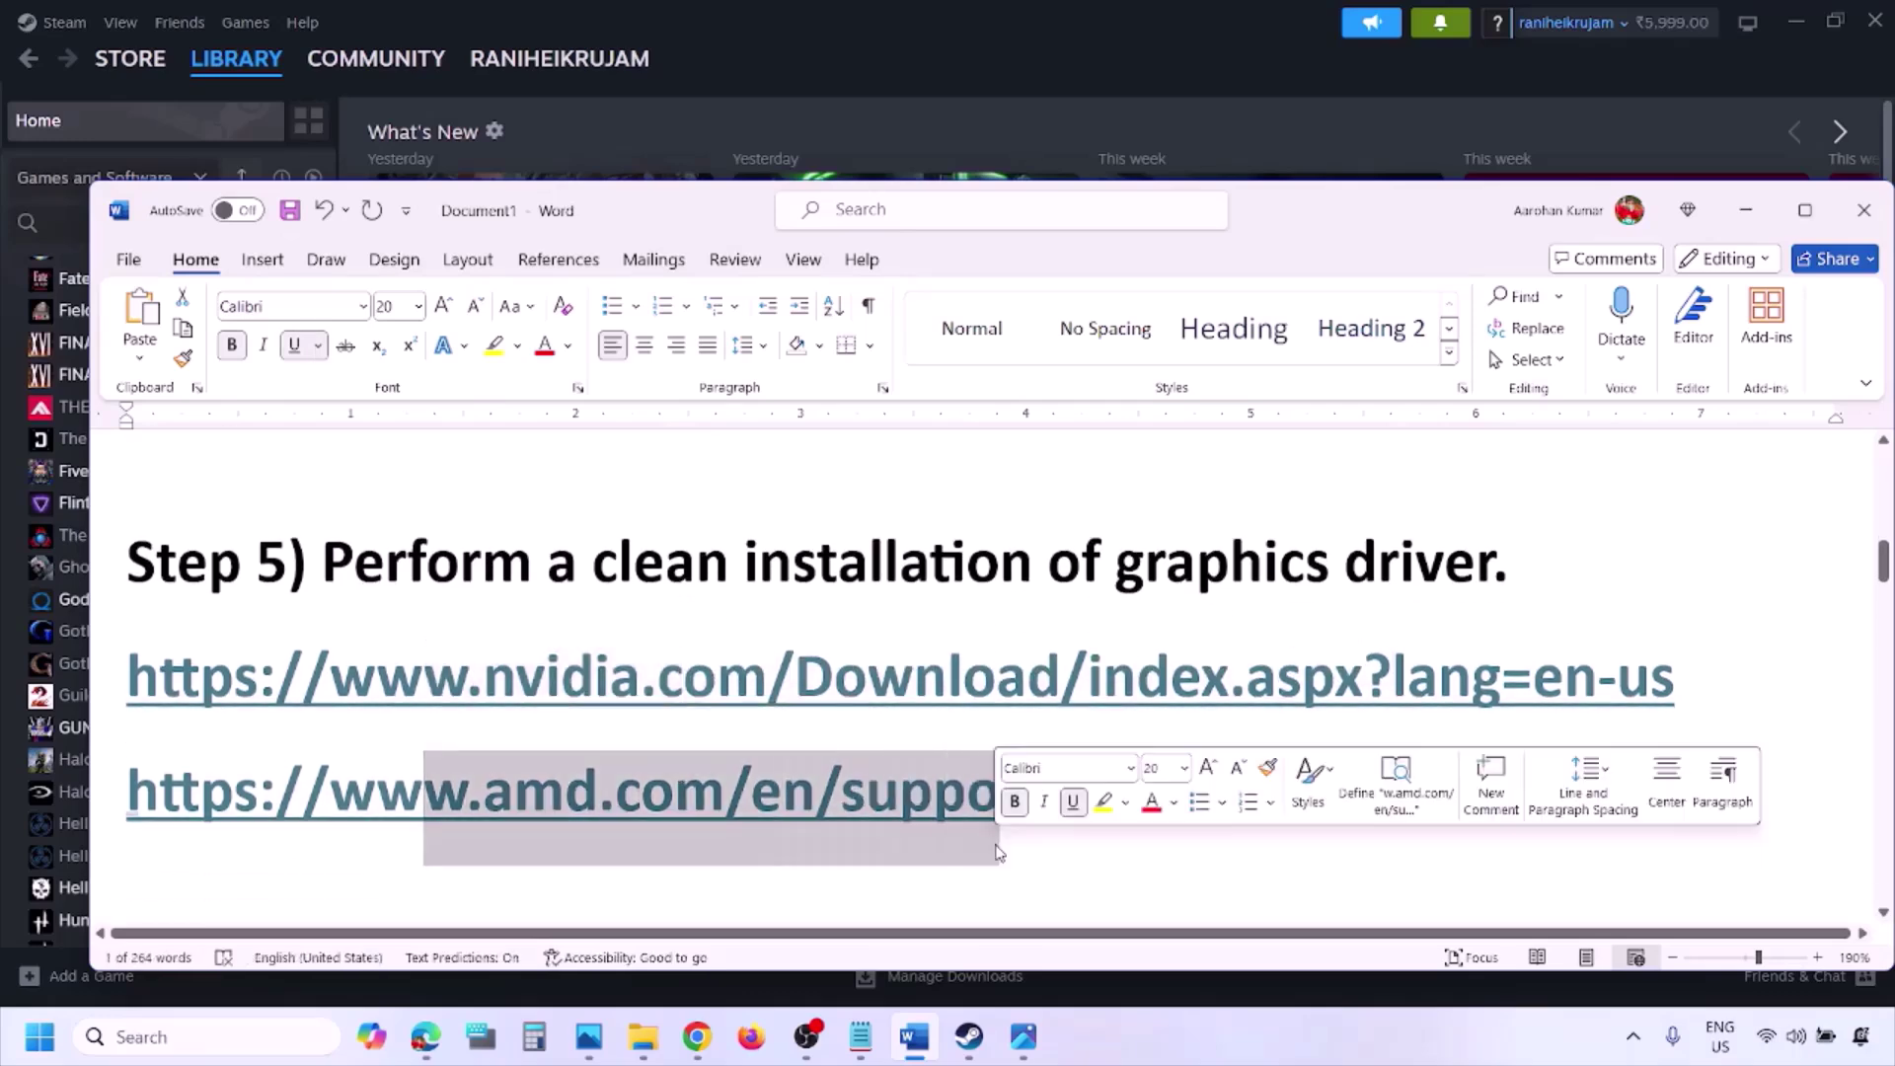
pyautogui.click(1245, 1021)
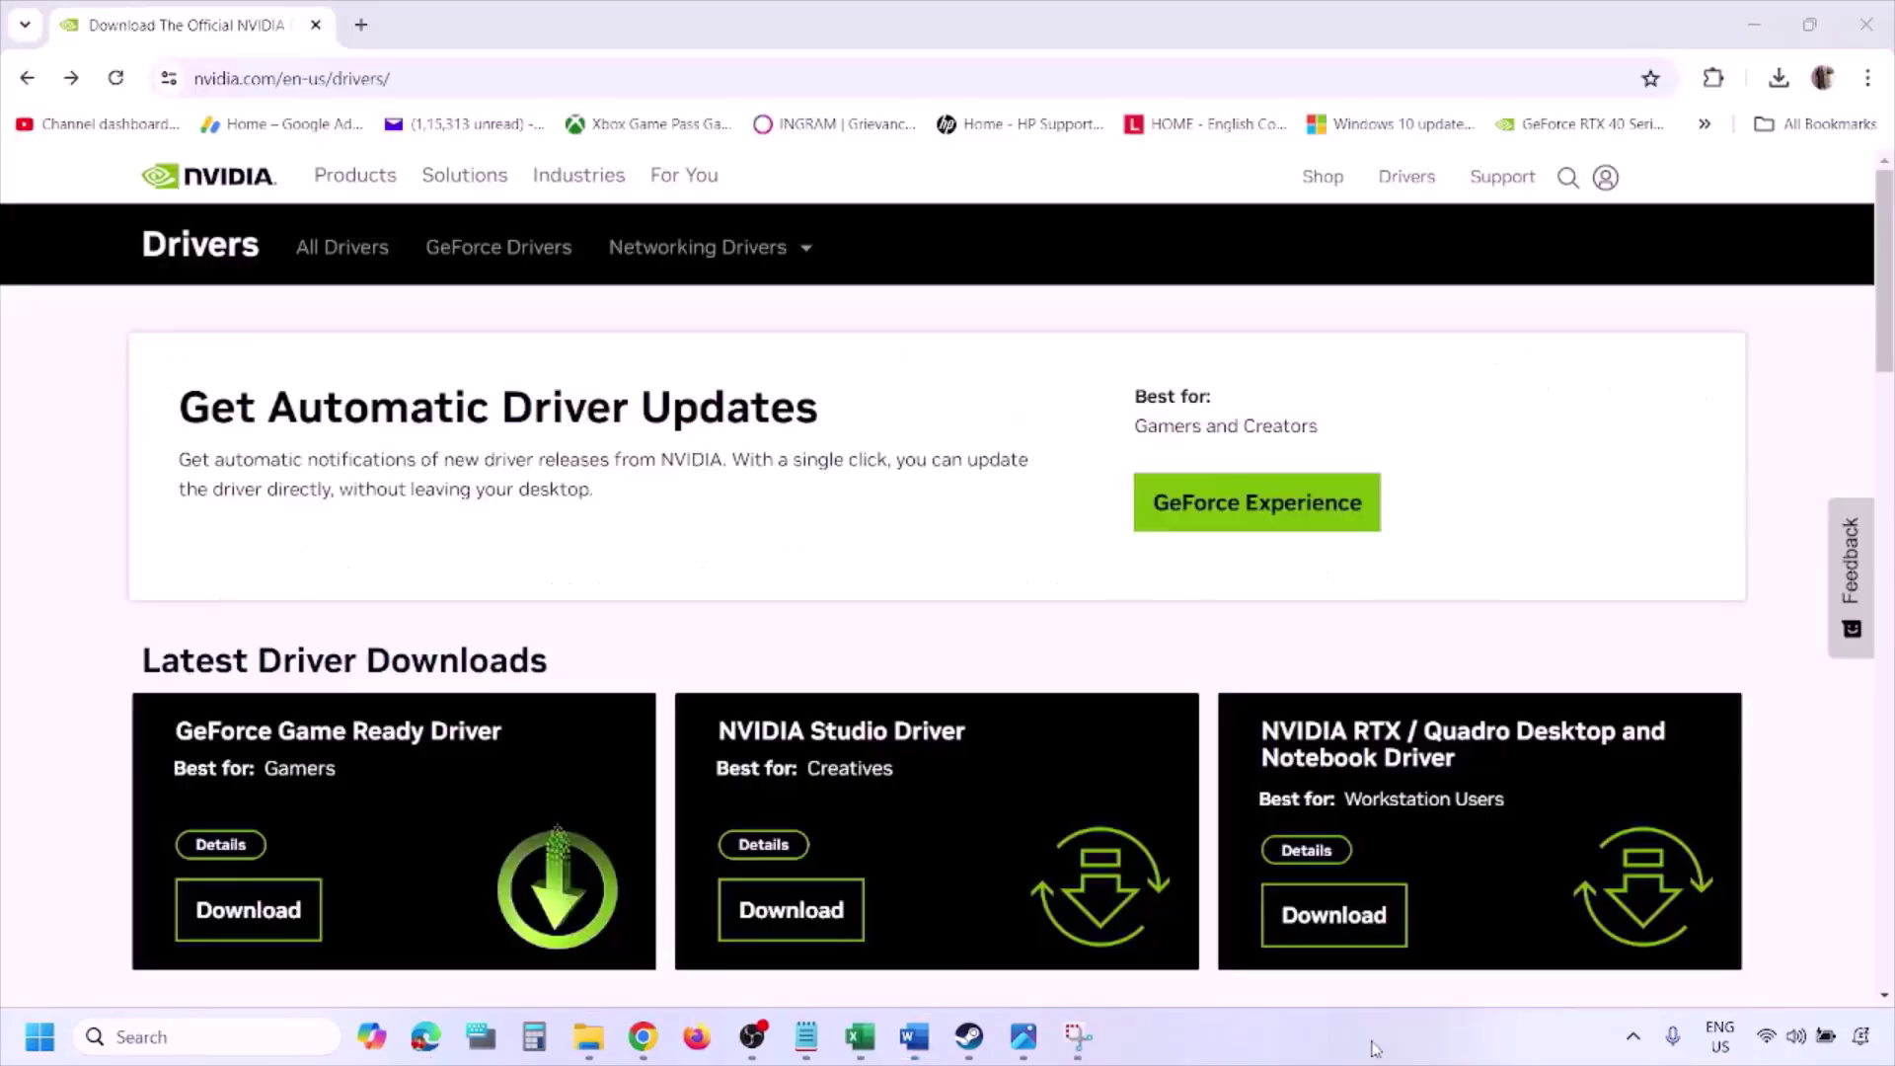
# Choose Windows 11 as the operating system in the manual driver search on NVIDIA's drivers page and find matching drivers.
pyautogui.scroll(-9, 443, 604)
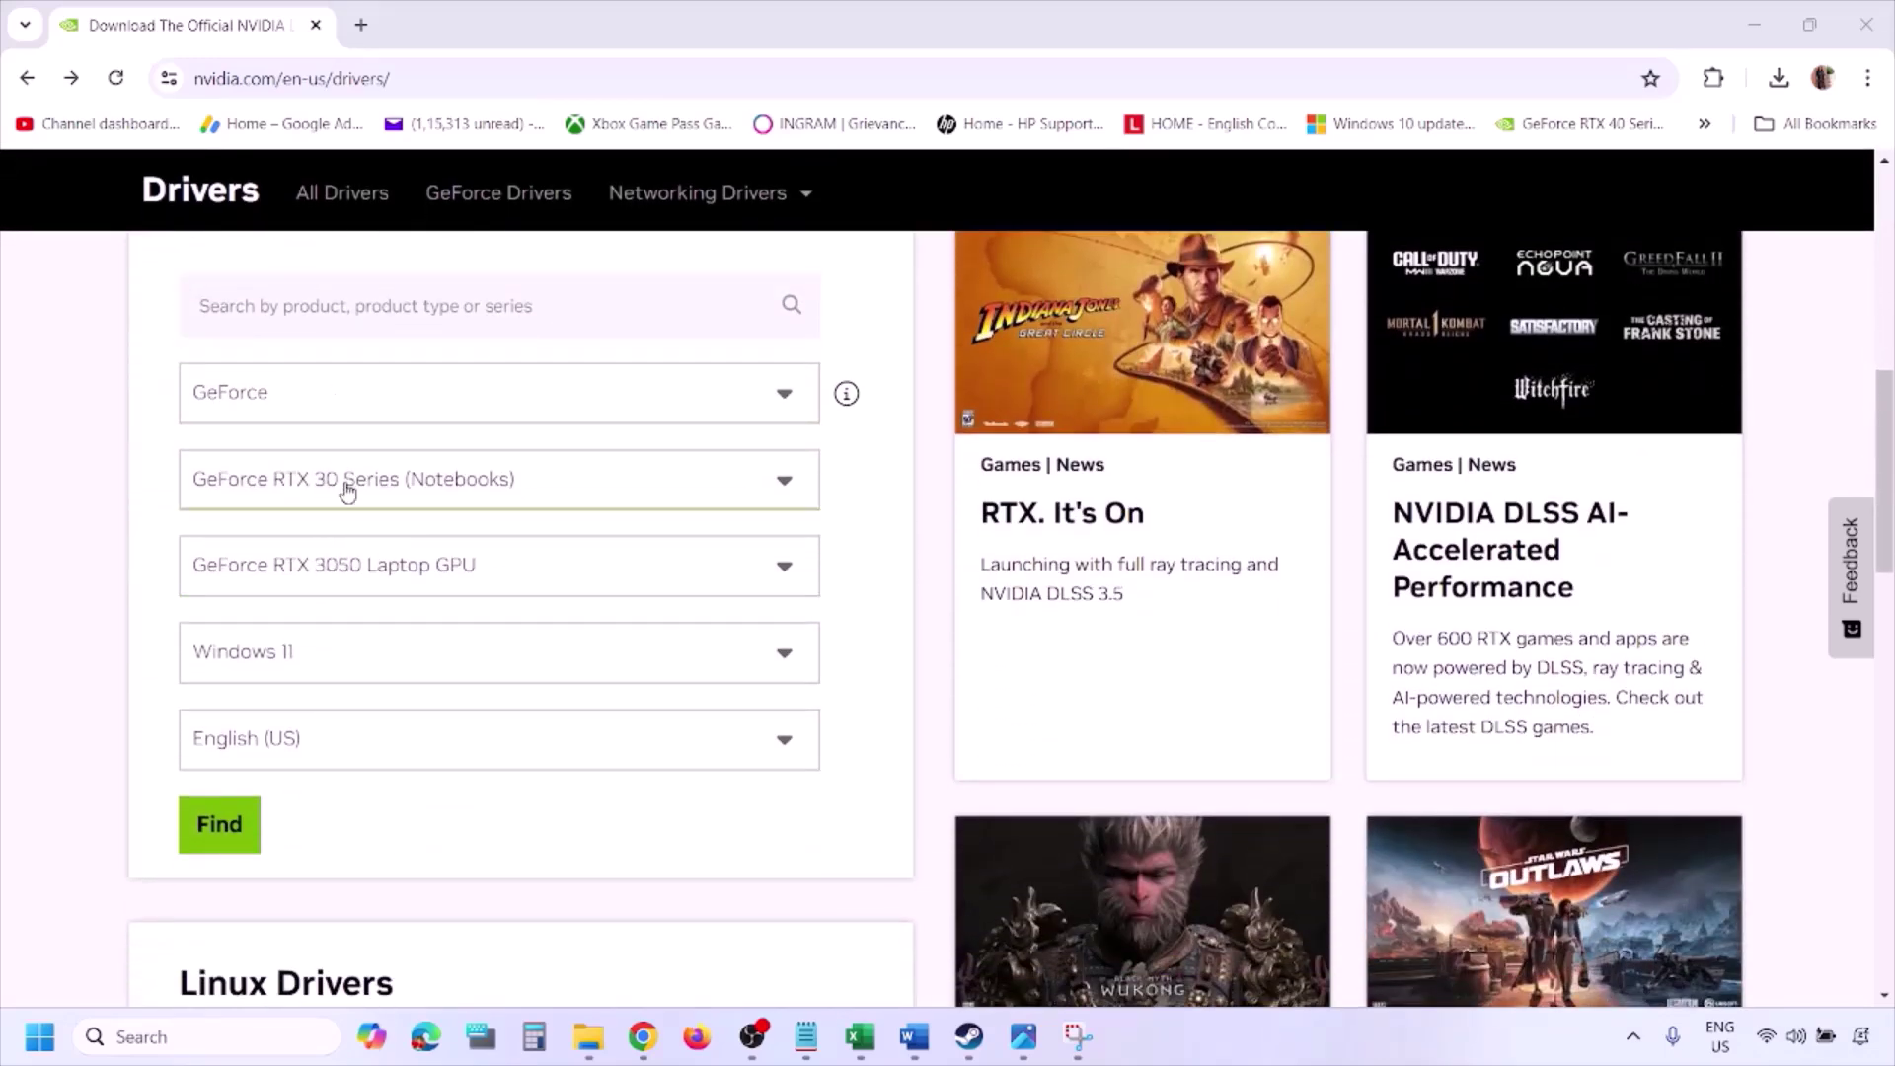
pyautogui.click(314, 660)
pyautogui.click(314, 661)
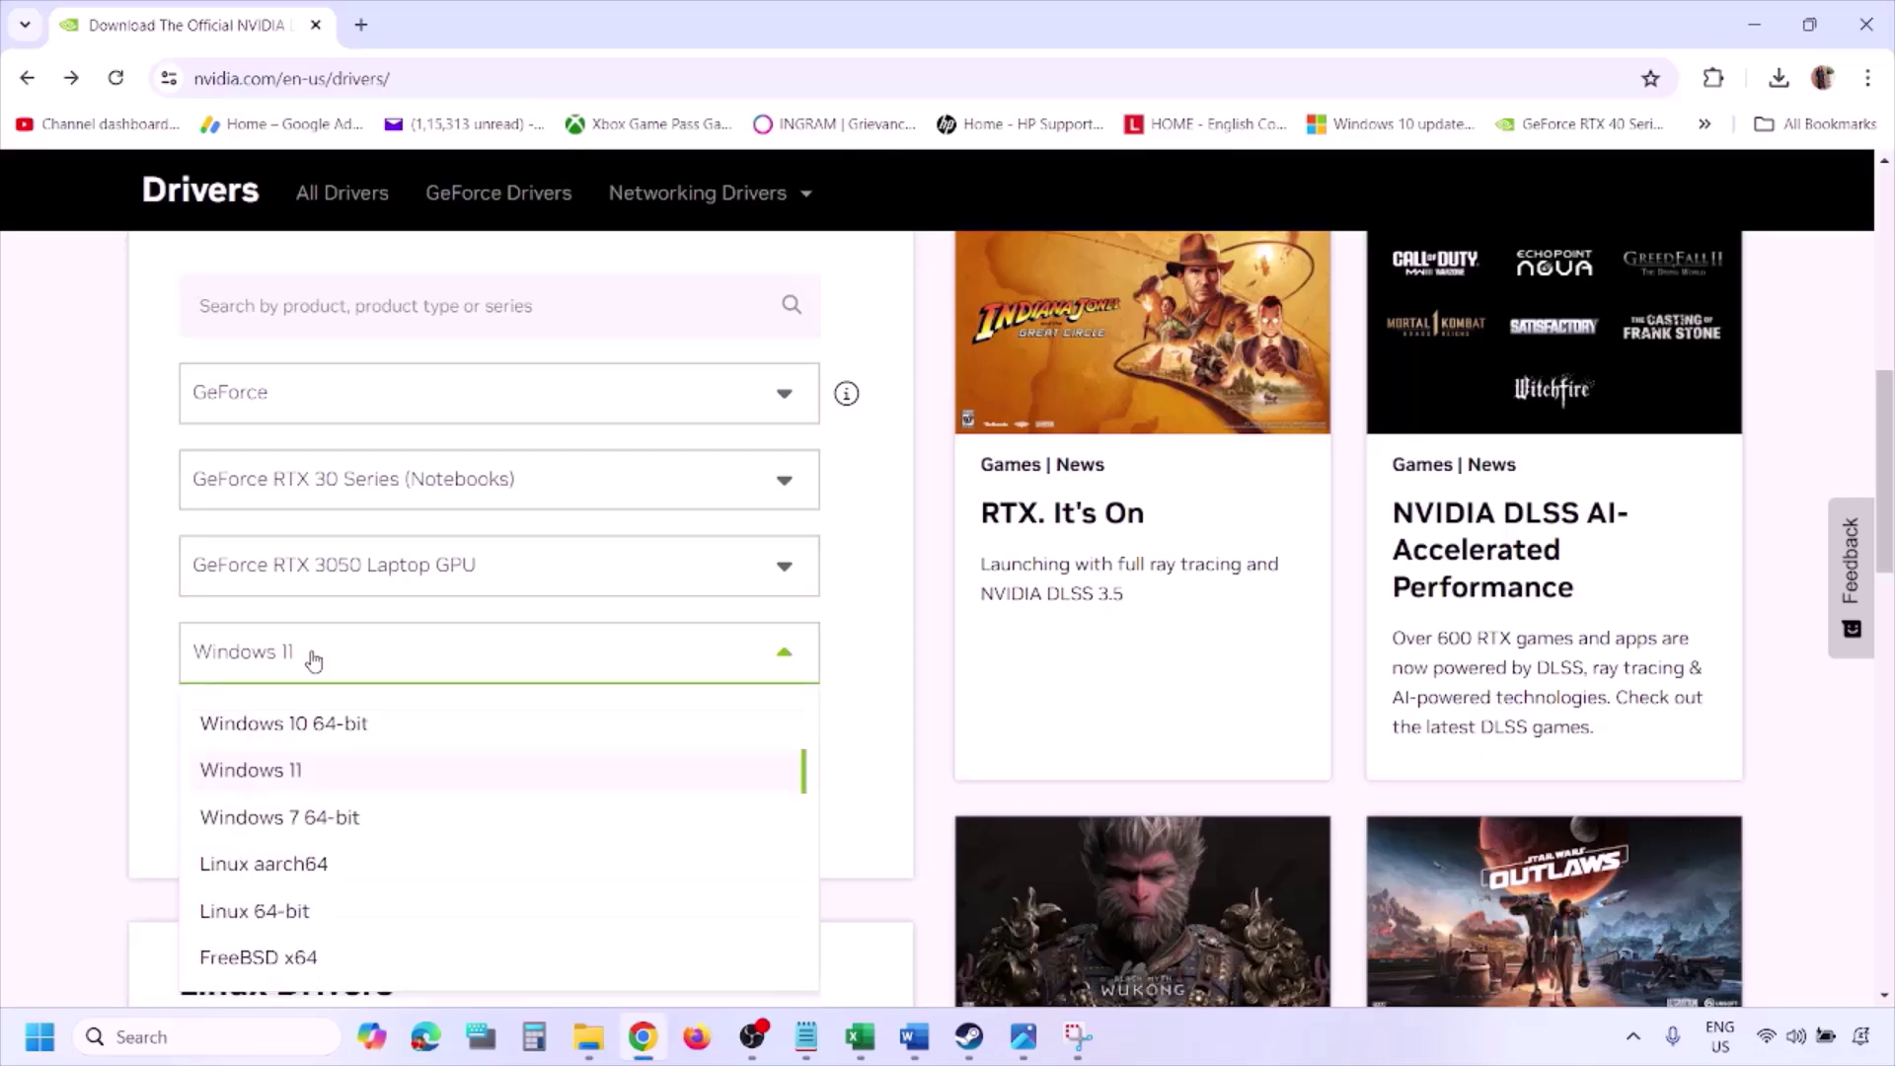
pyautogui.click(277, 775)
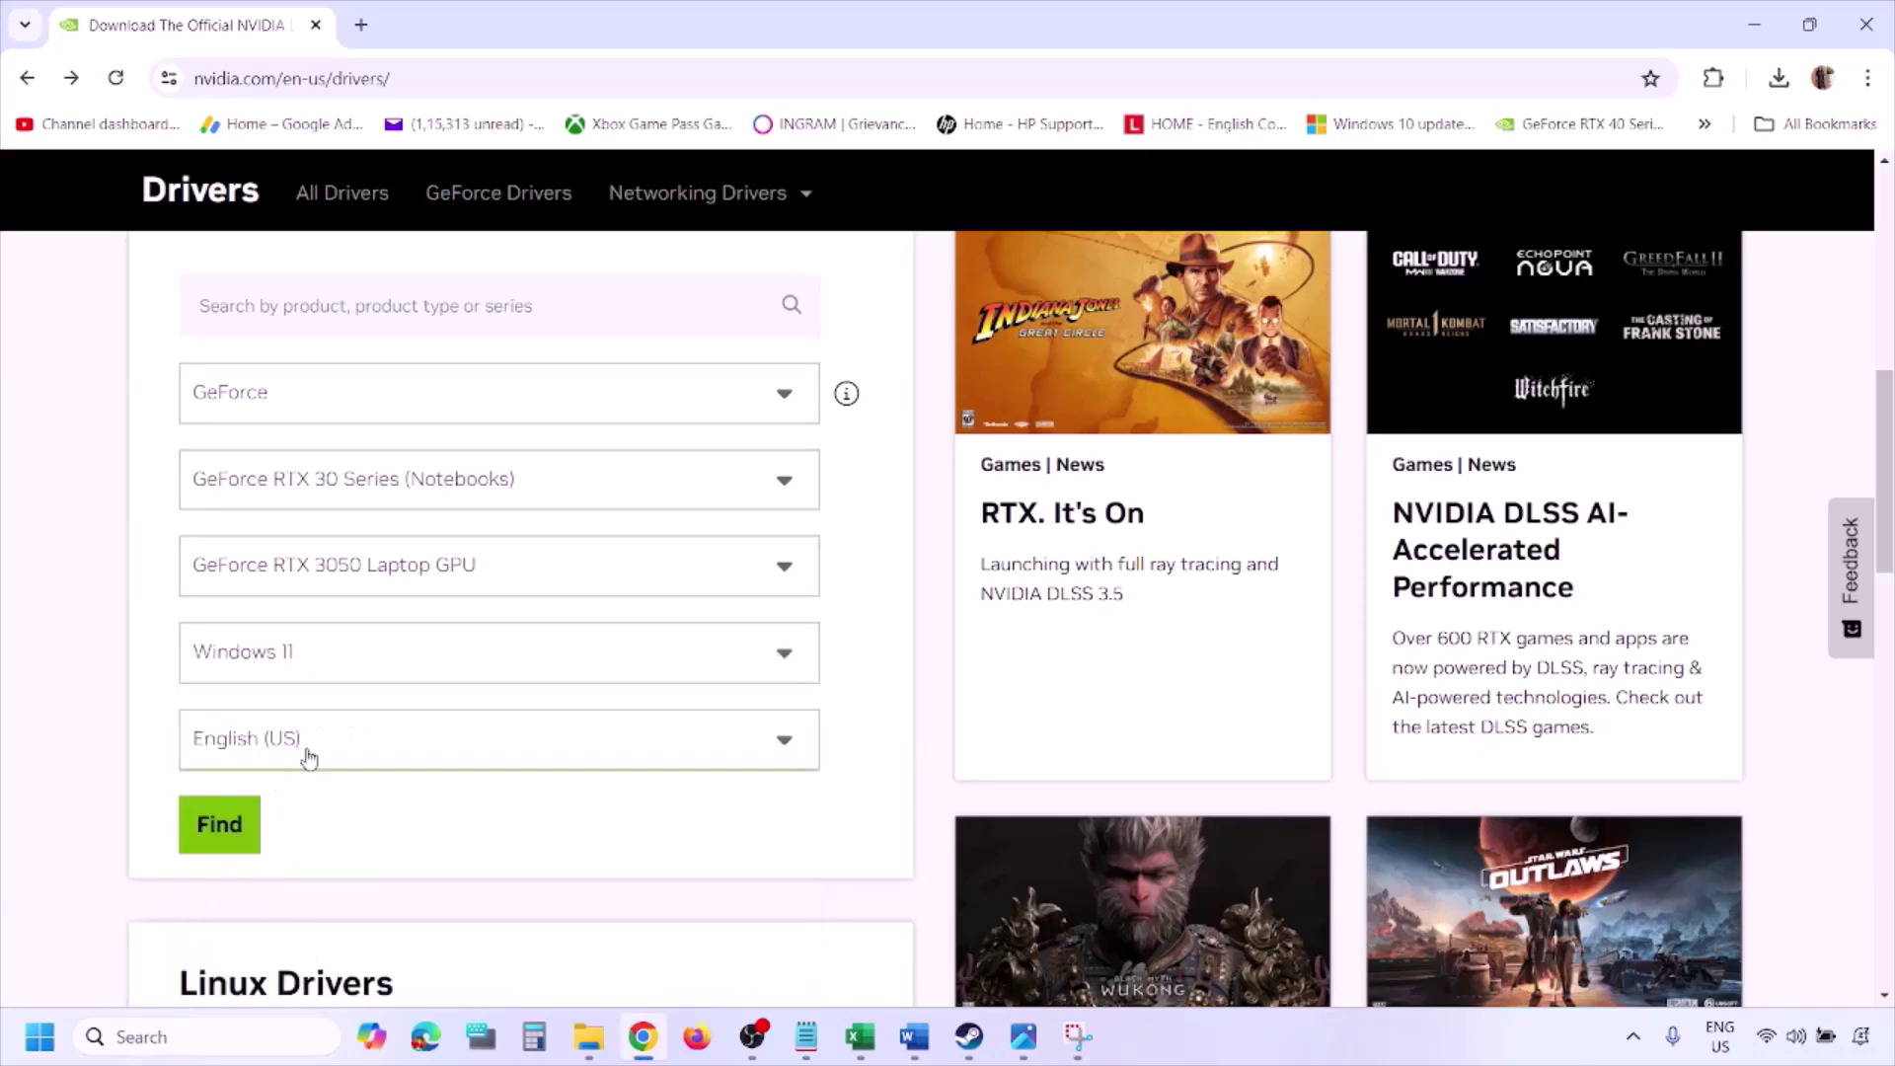
pyautogui.click(226, 832)
# Switch to Photos and view images 1.png through 5.png showing the NVIDIA driver download and clean installation options.
pyautogui.click(1025, 1046)
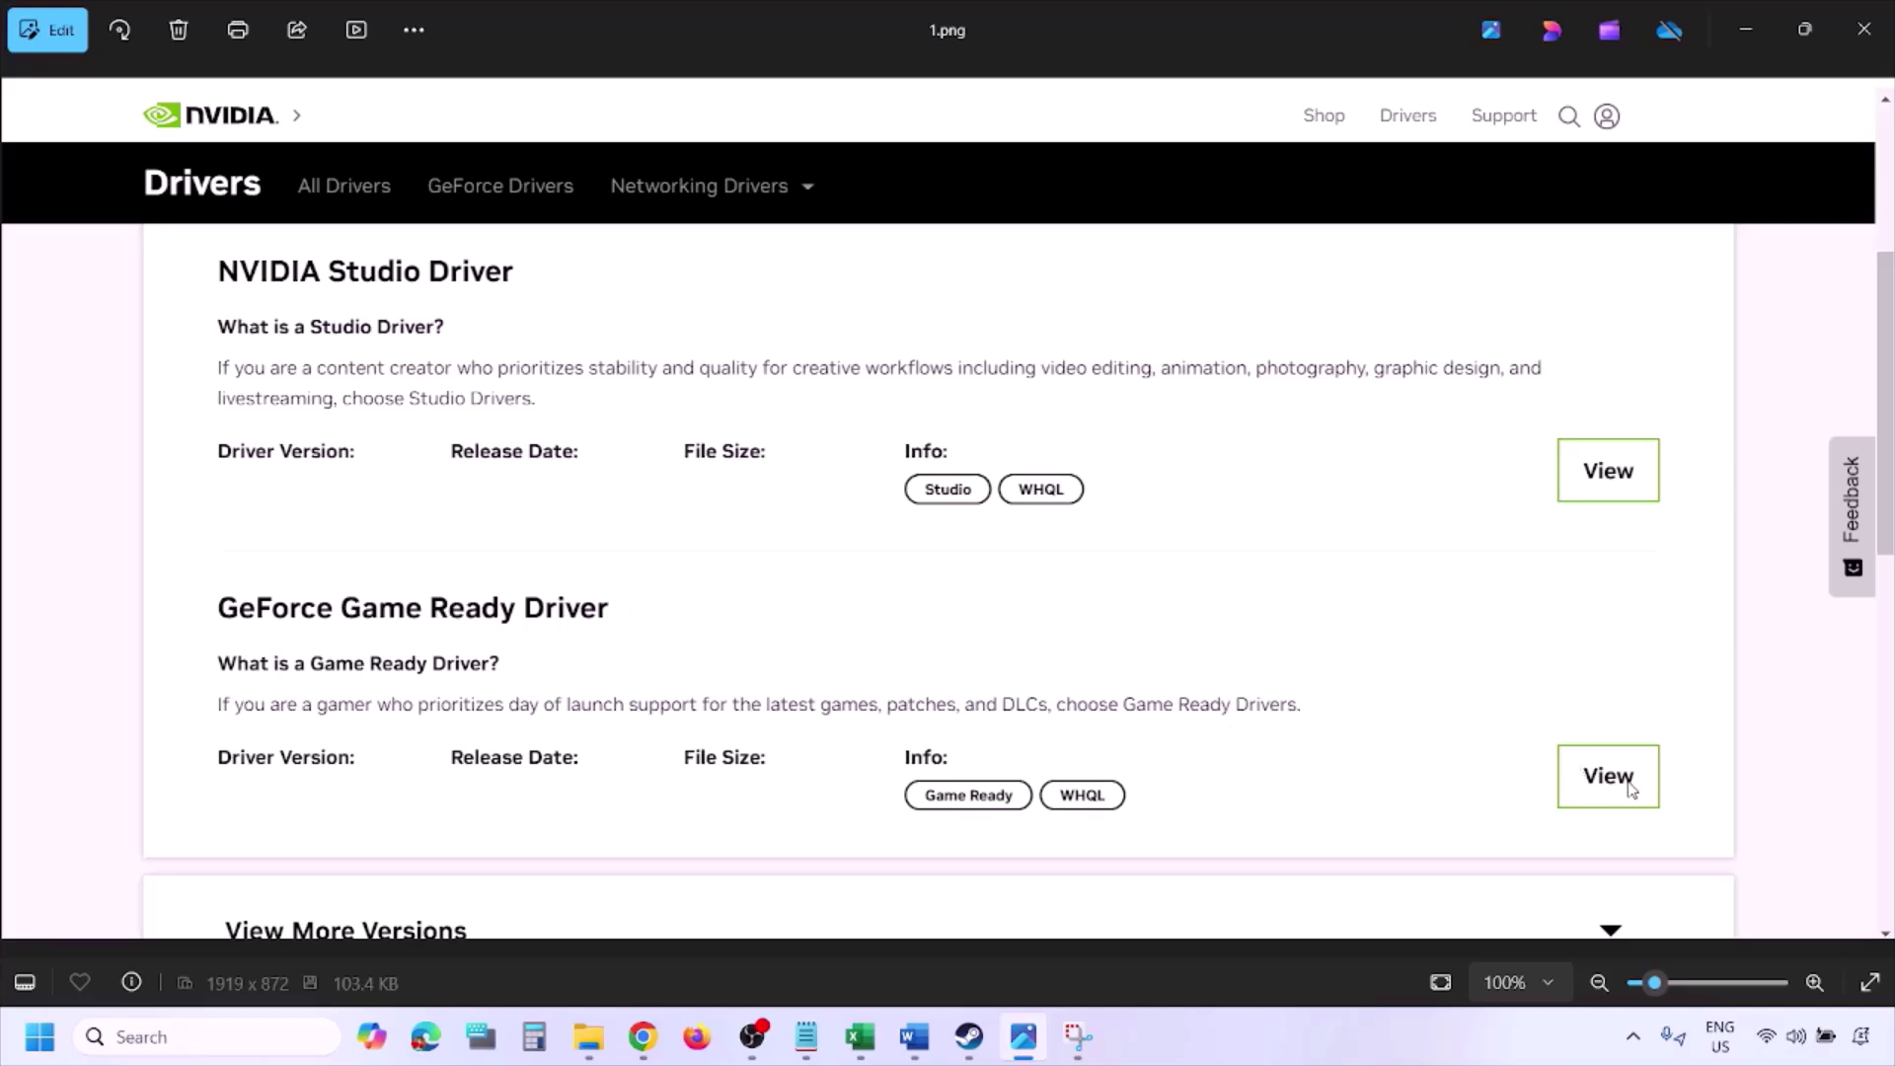
pyautogui.press('Right')
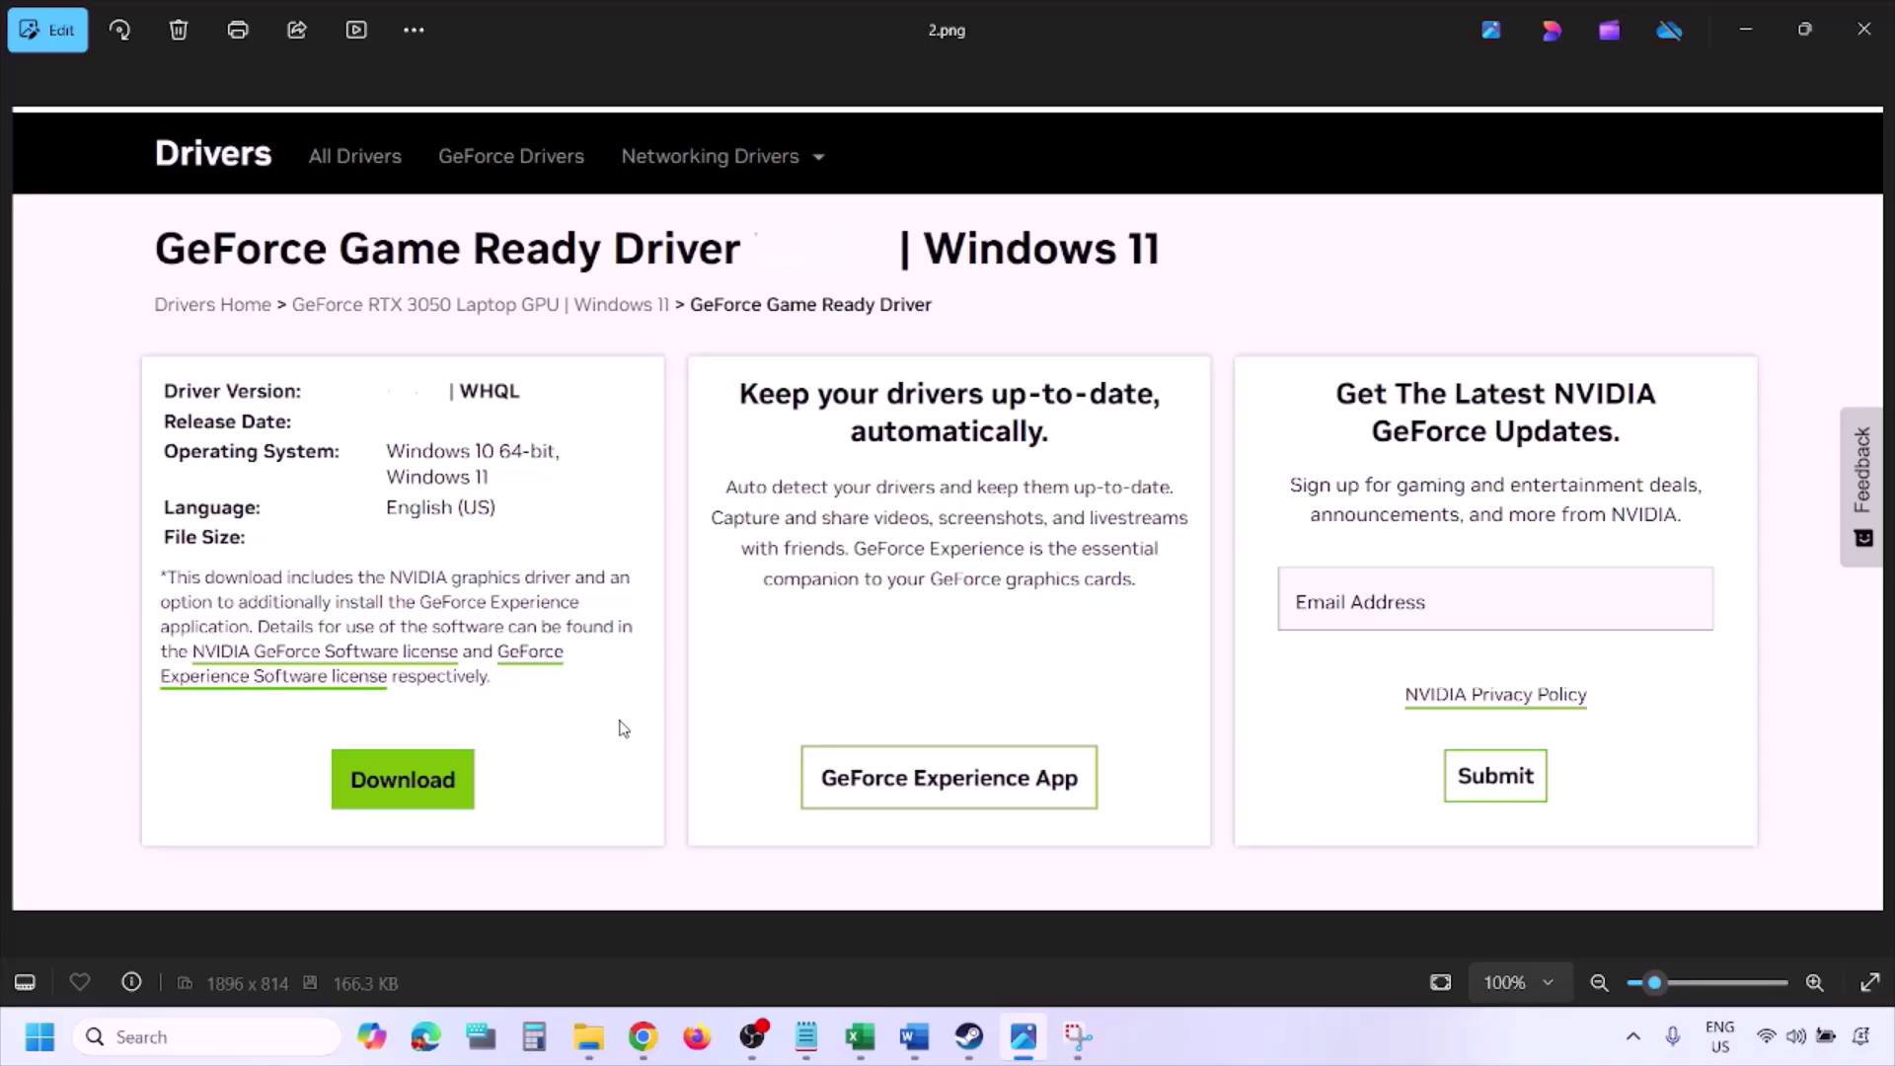
pyautogui.press('Right')
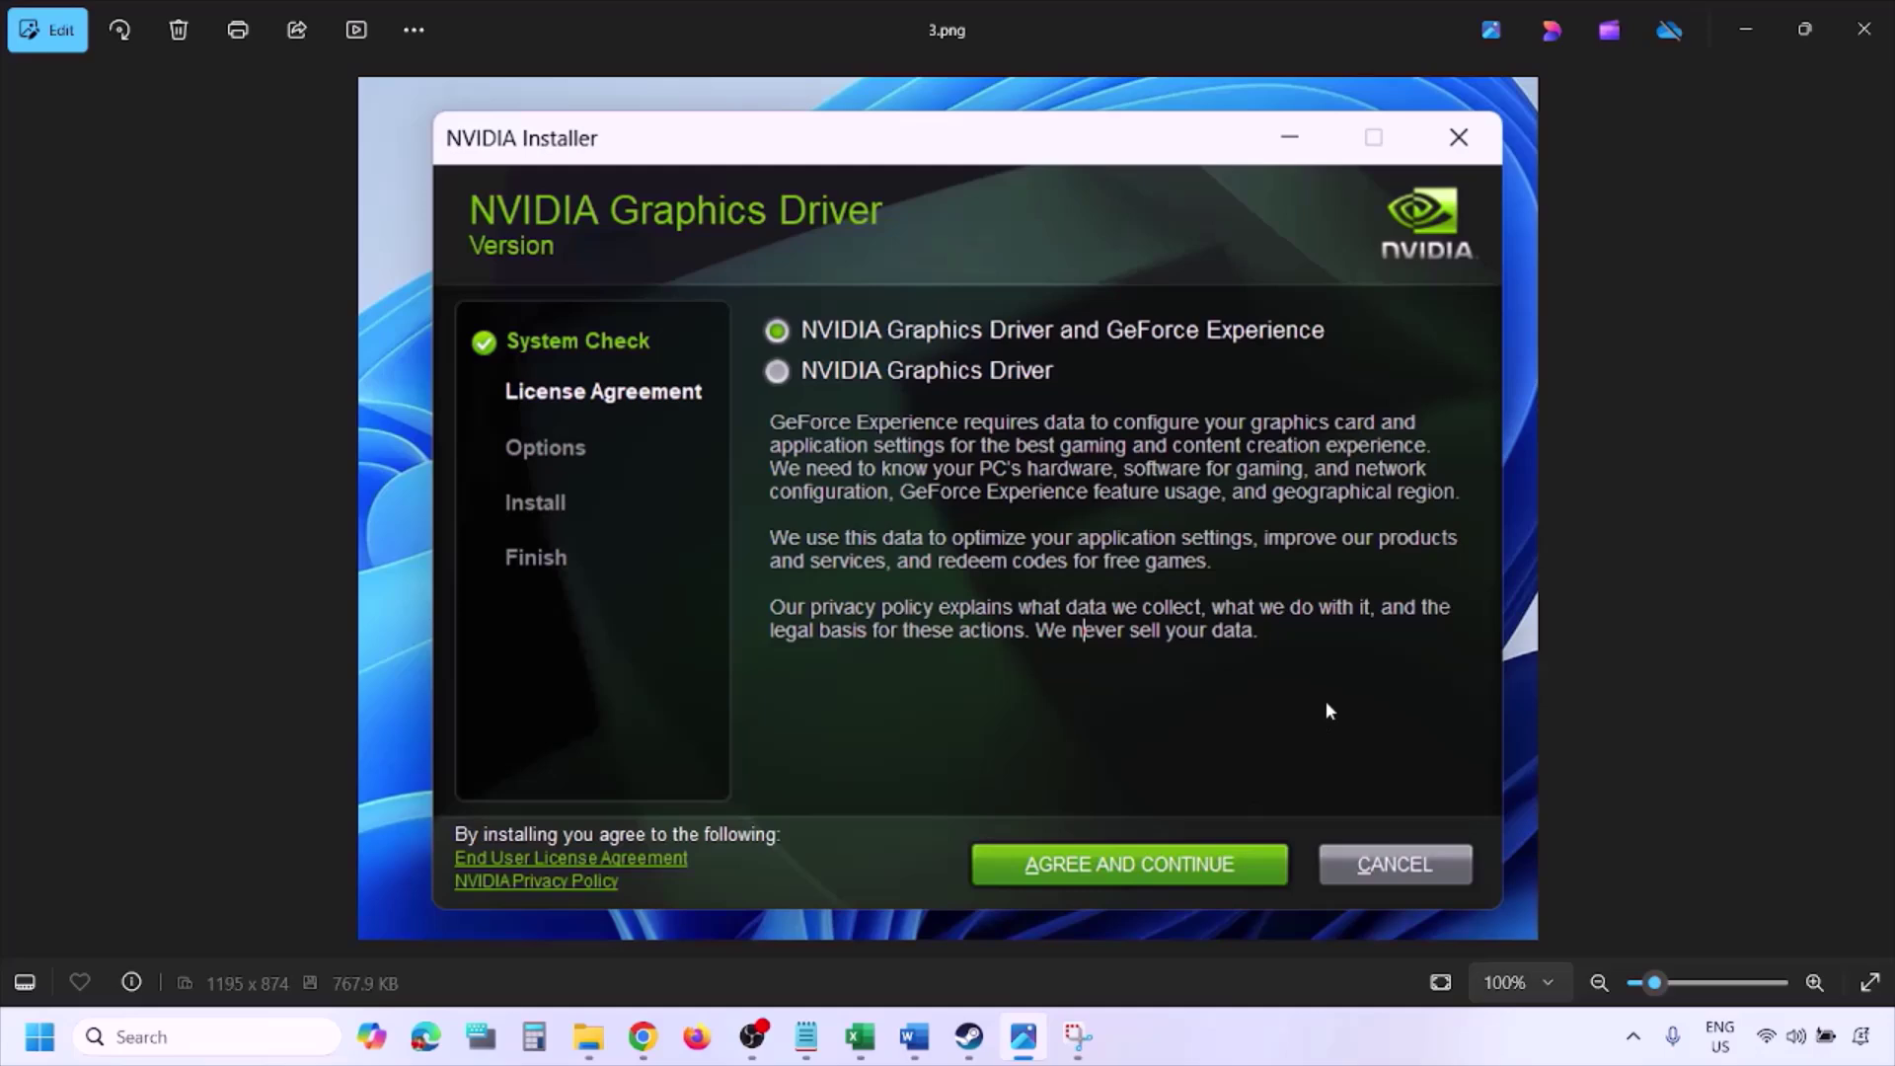
pyautogui.press('Right')
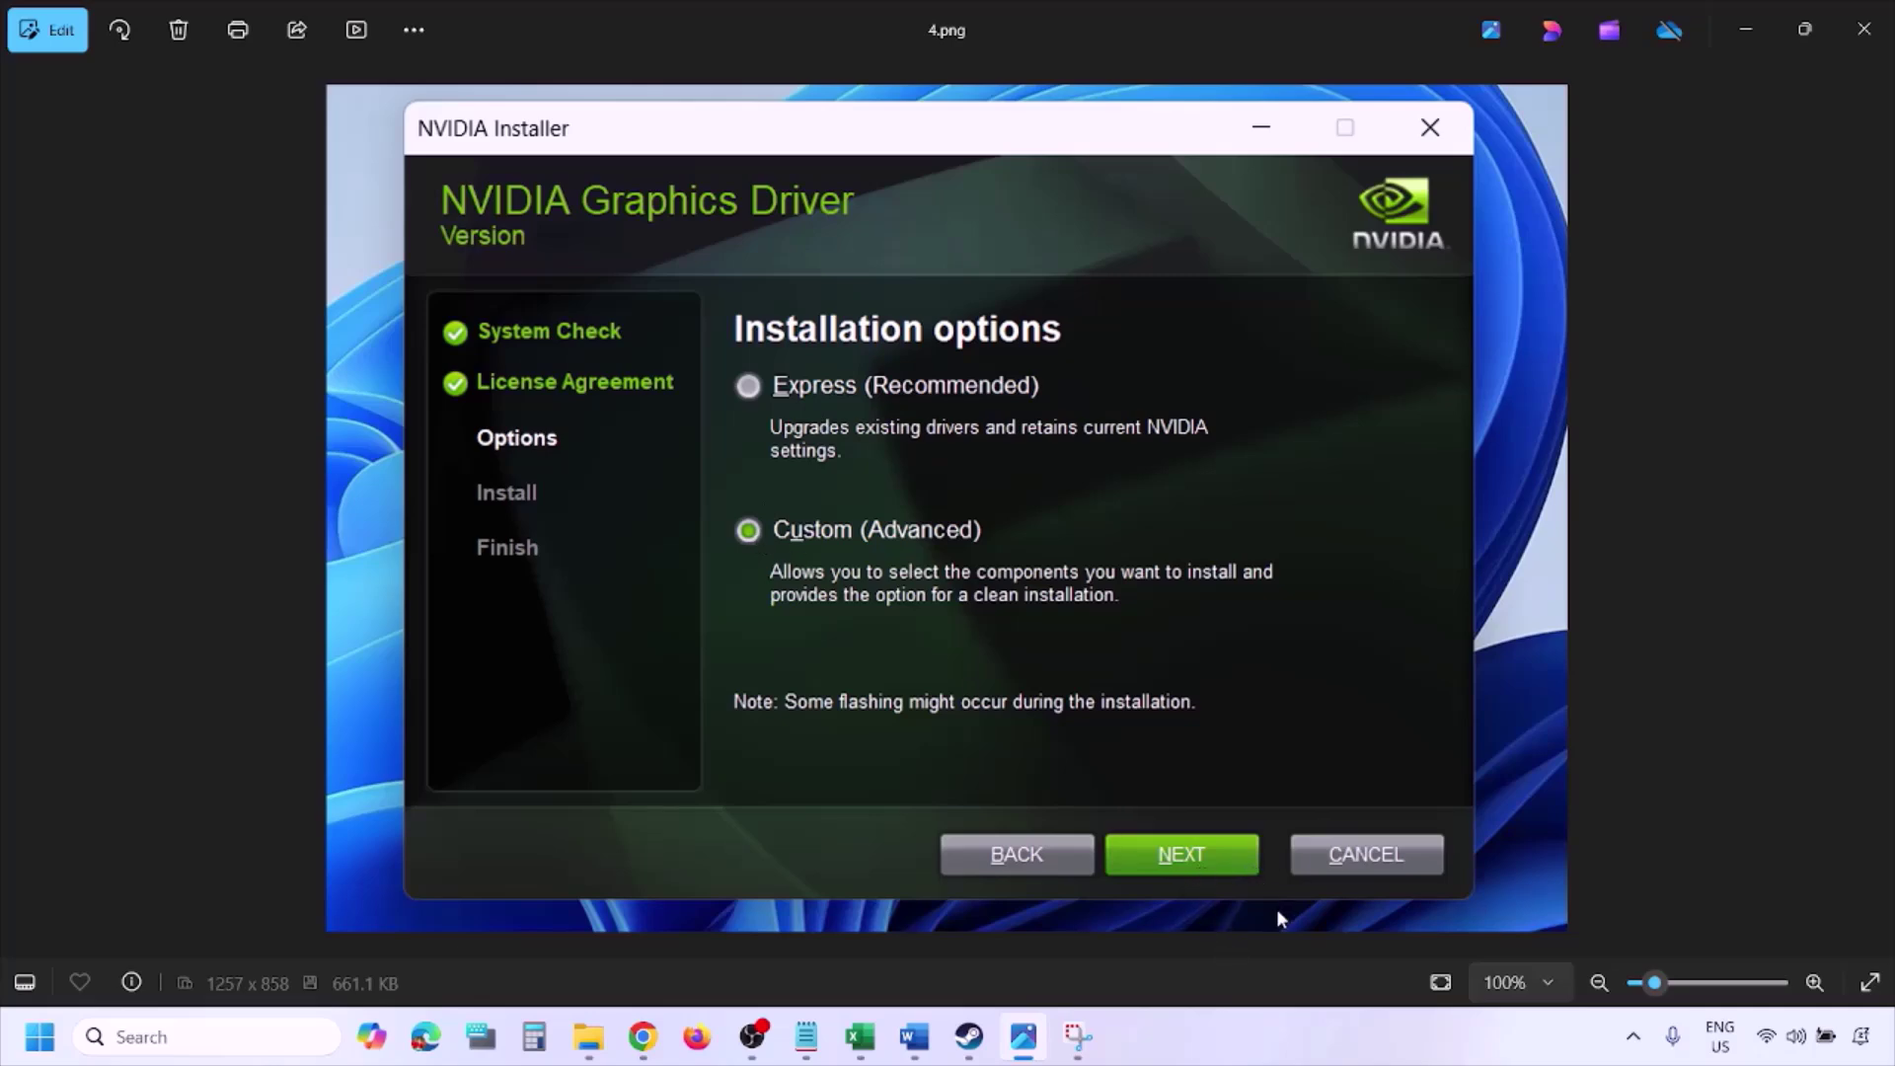
pyautogui.press('Right')
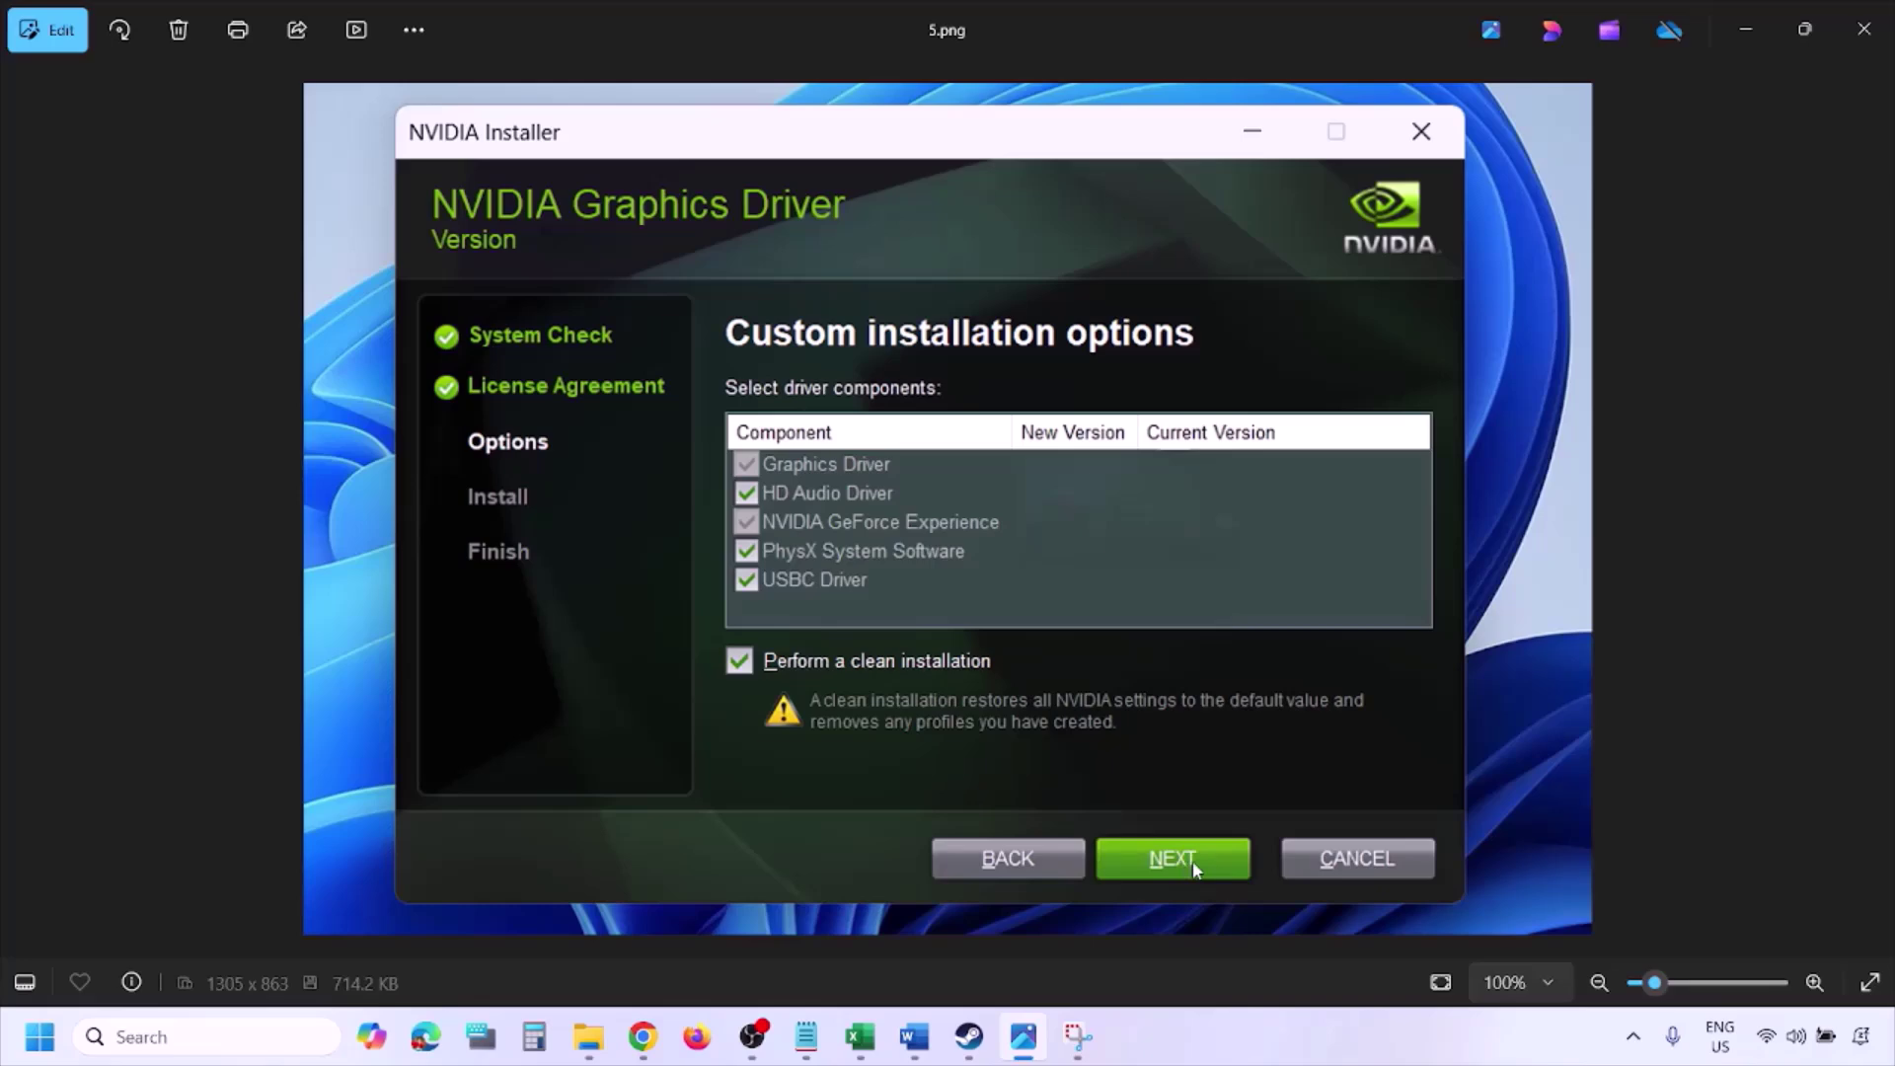
# Bring up the computer's power options and dismiss them without restarting.
pyautogui.click(39, 1036)
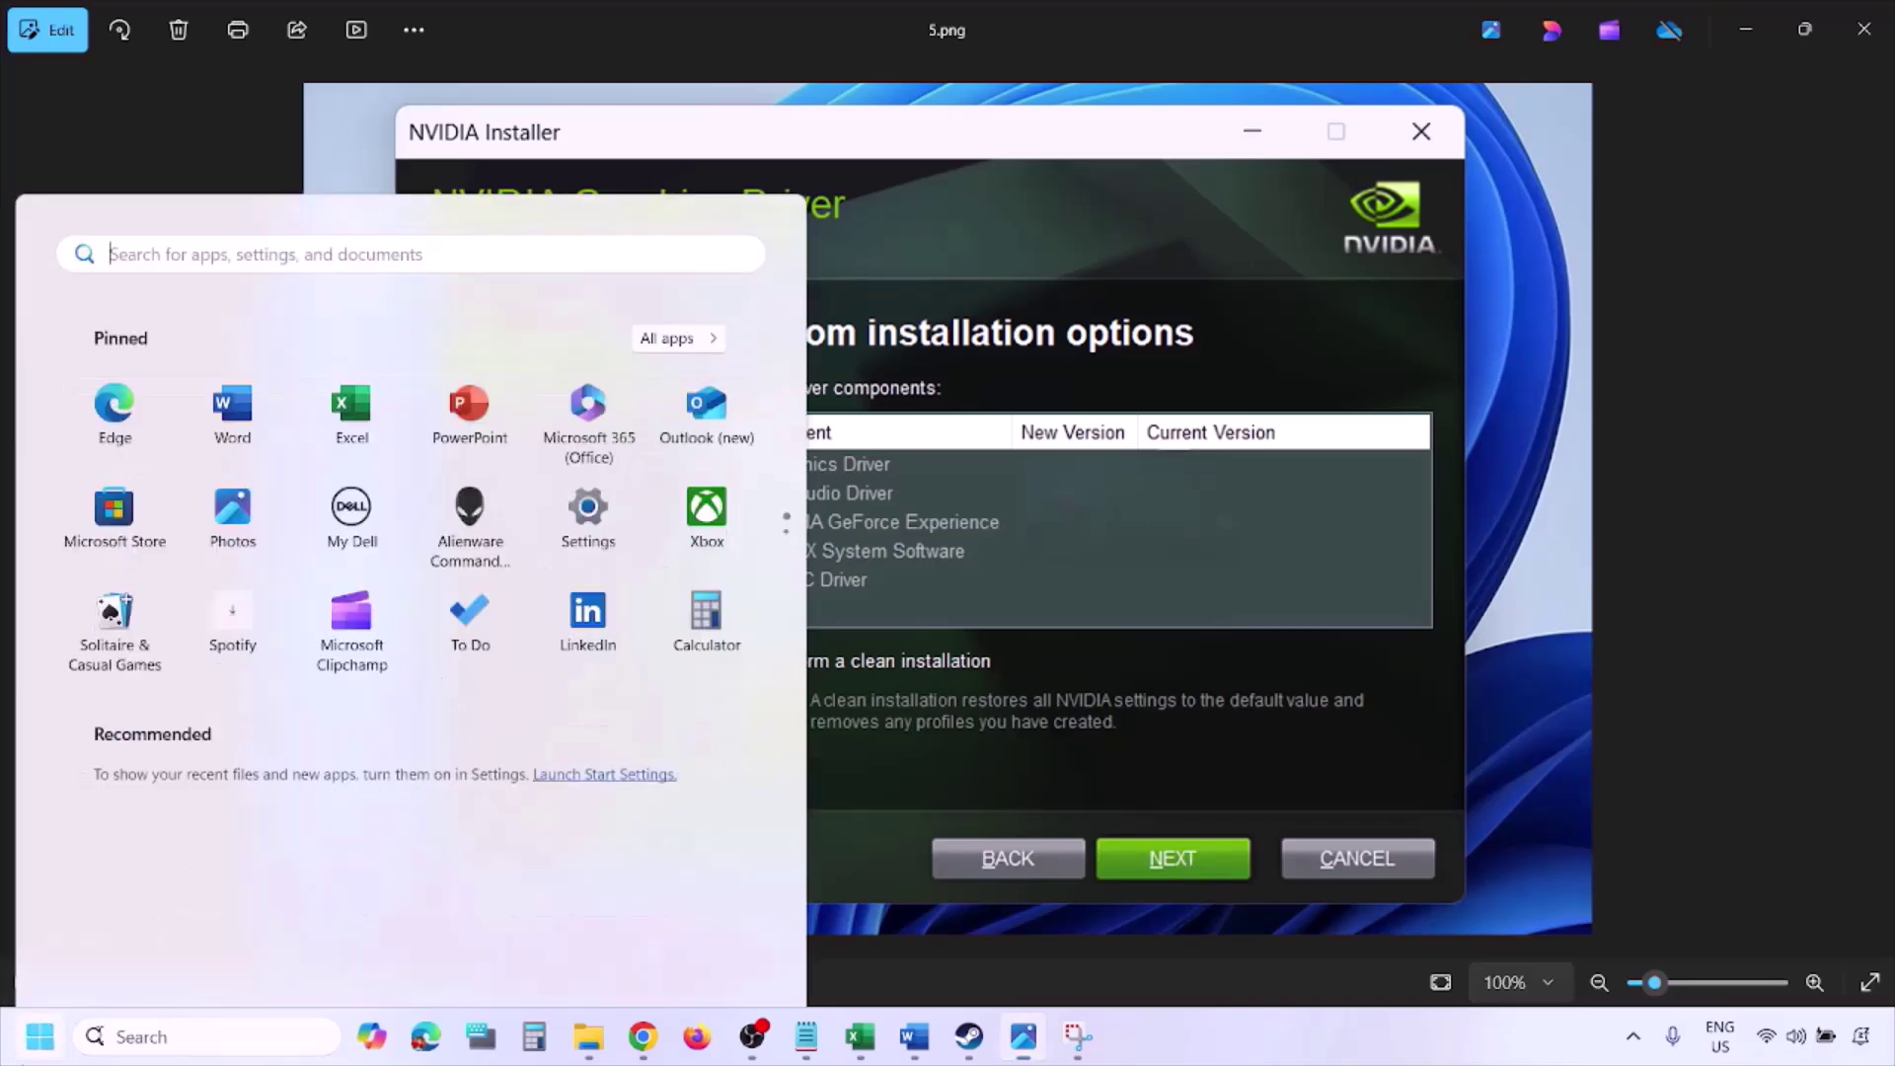
pyautogui.click(719, 956)
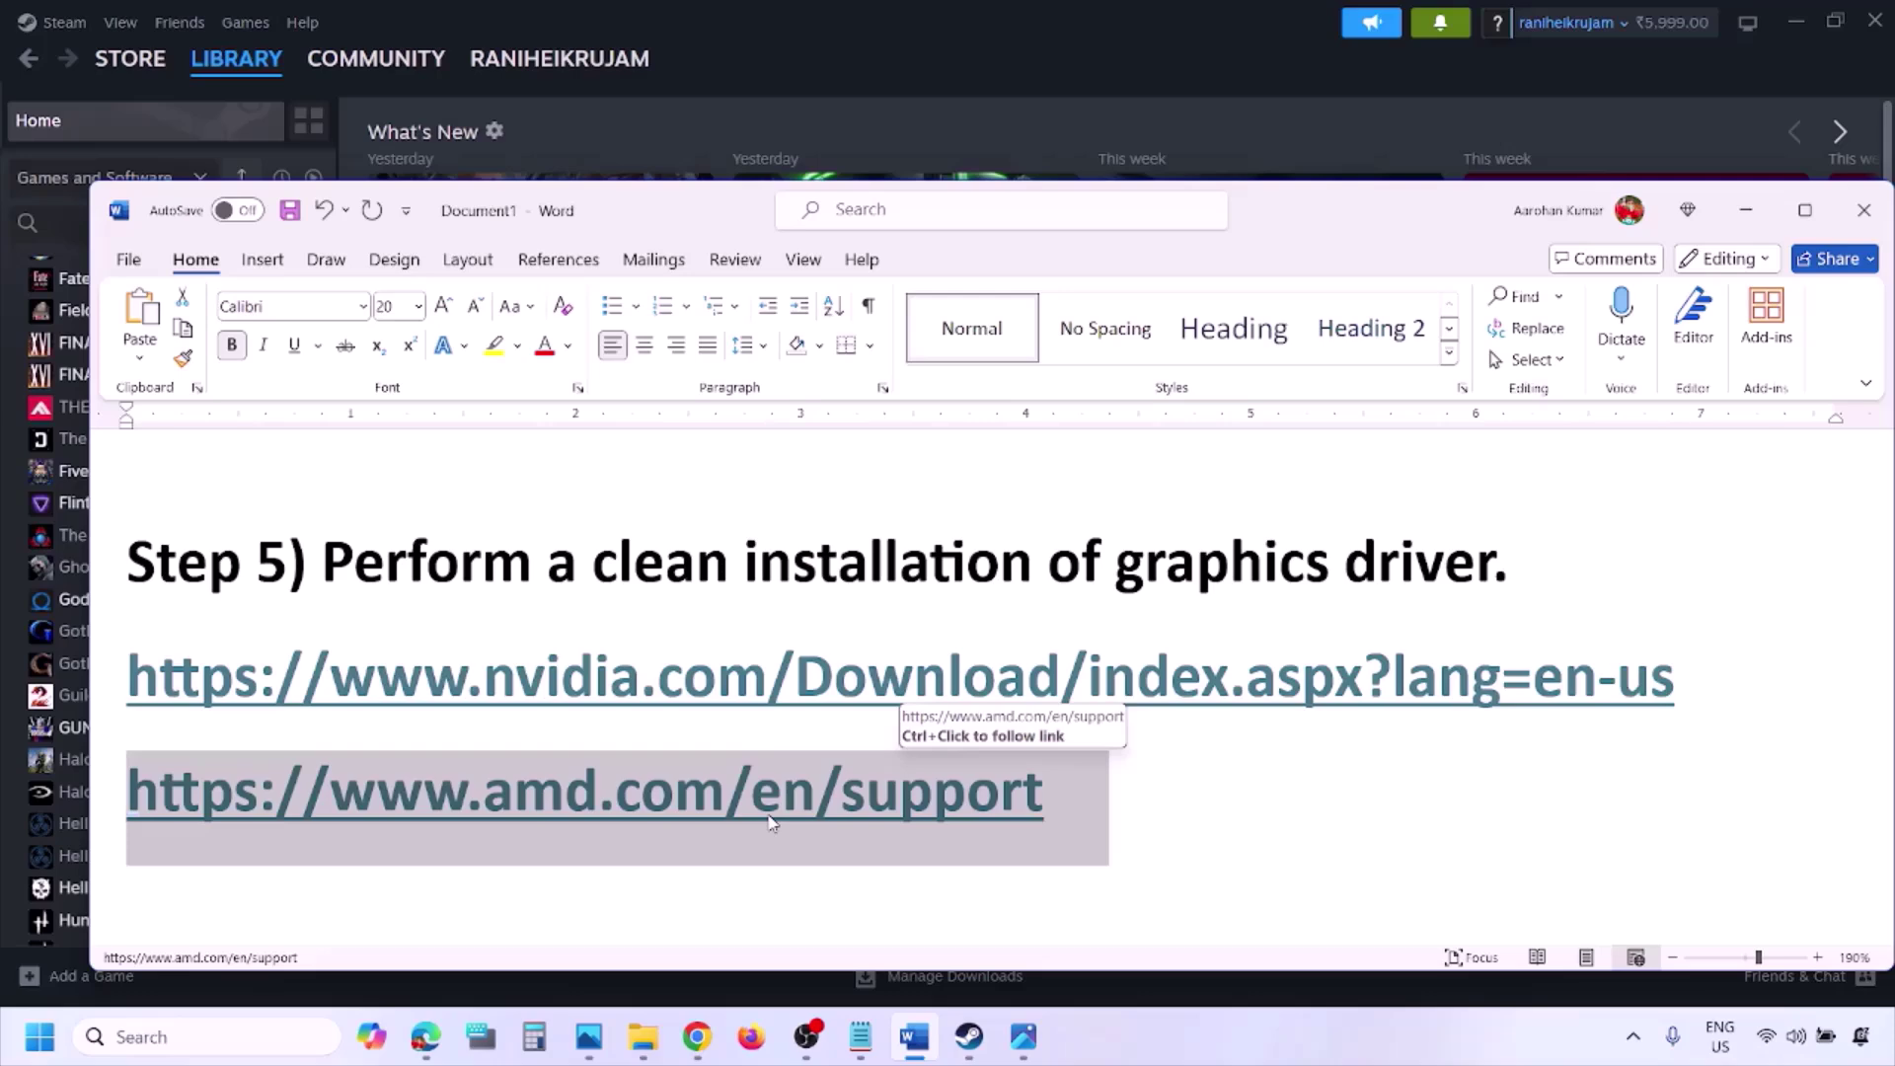
pyautogui.click(40, 1037)
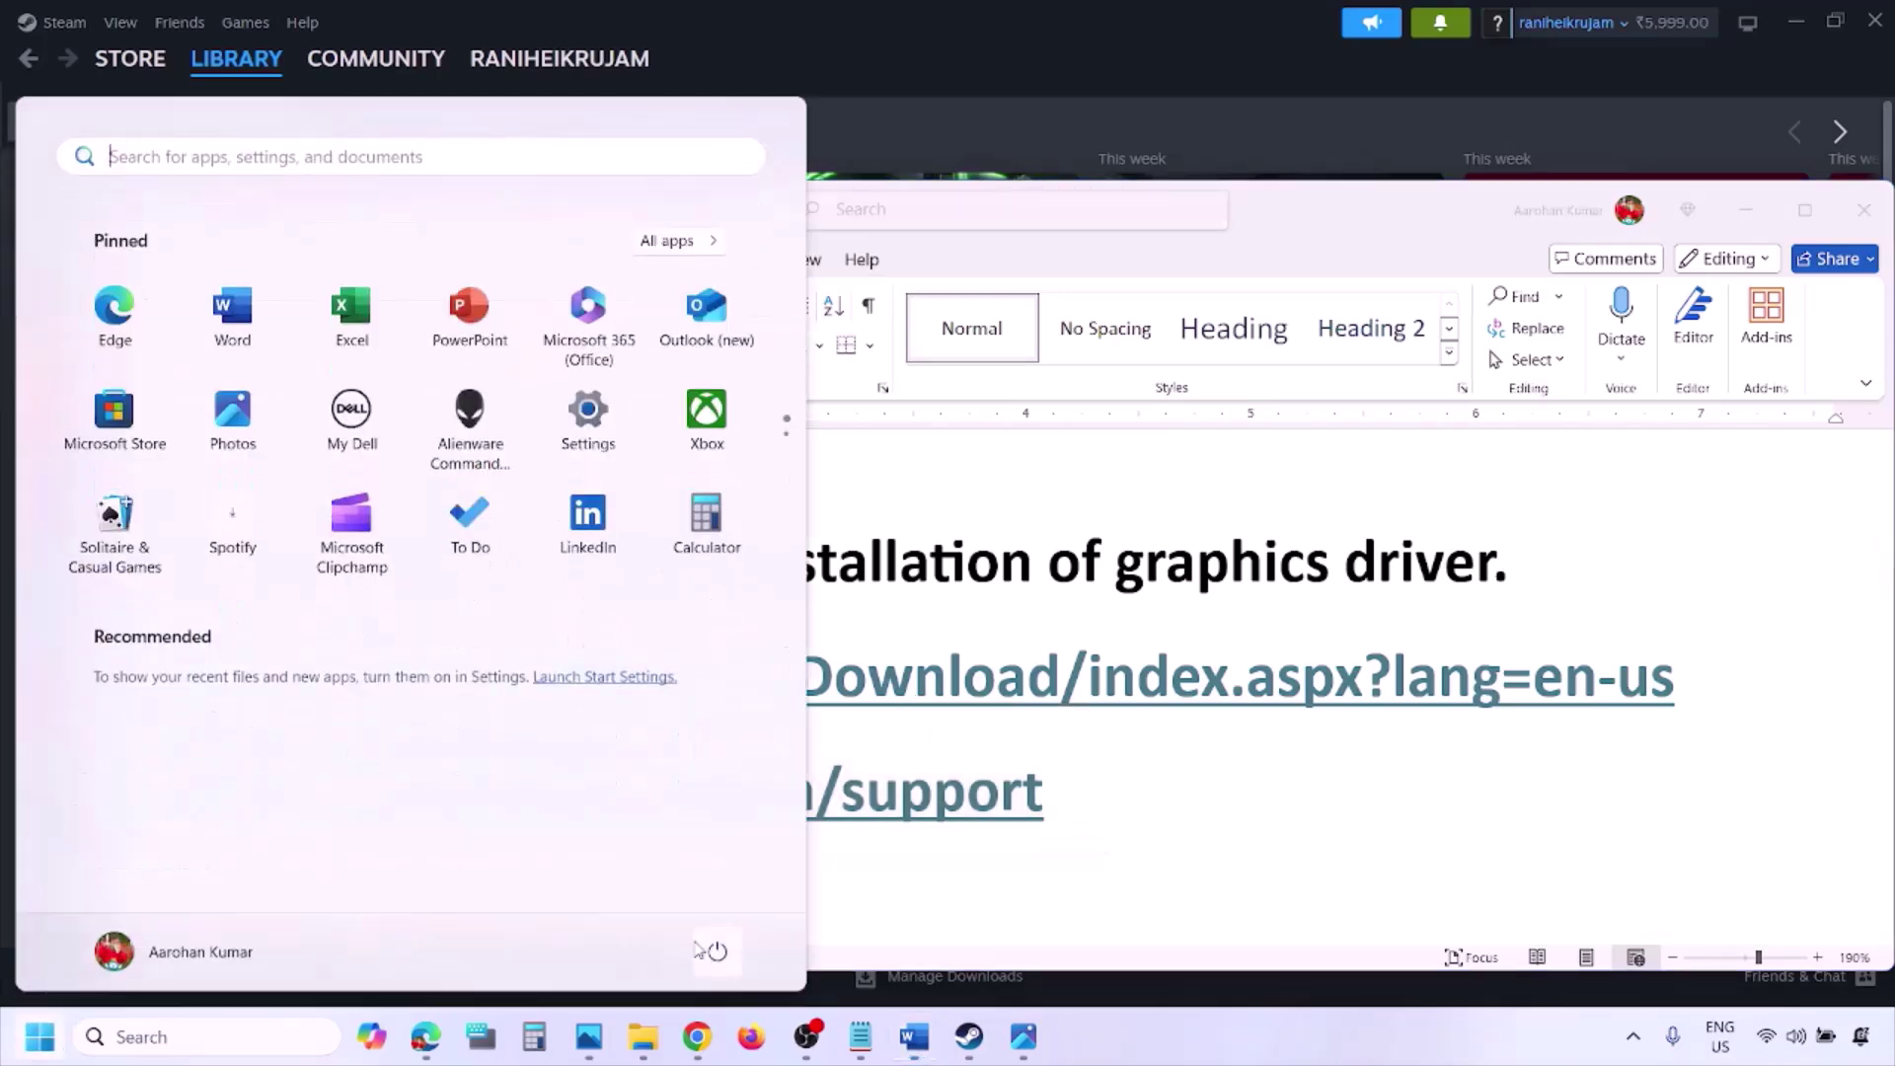
pyautogui.click(717, 953)
pyautogui.click(1199, 1042)
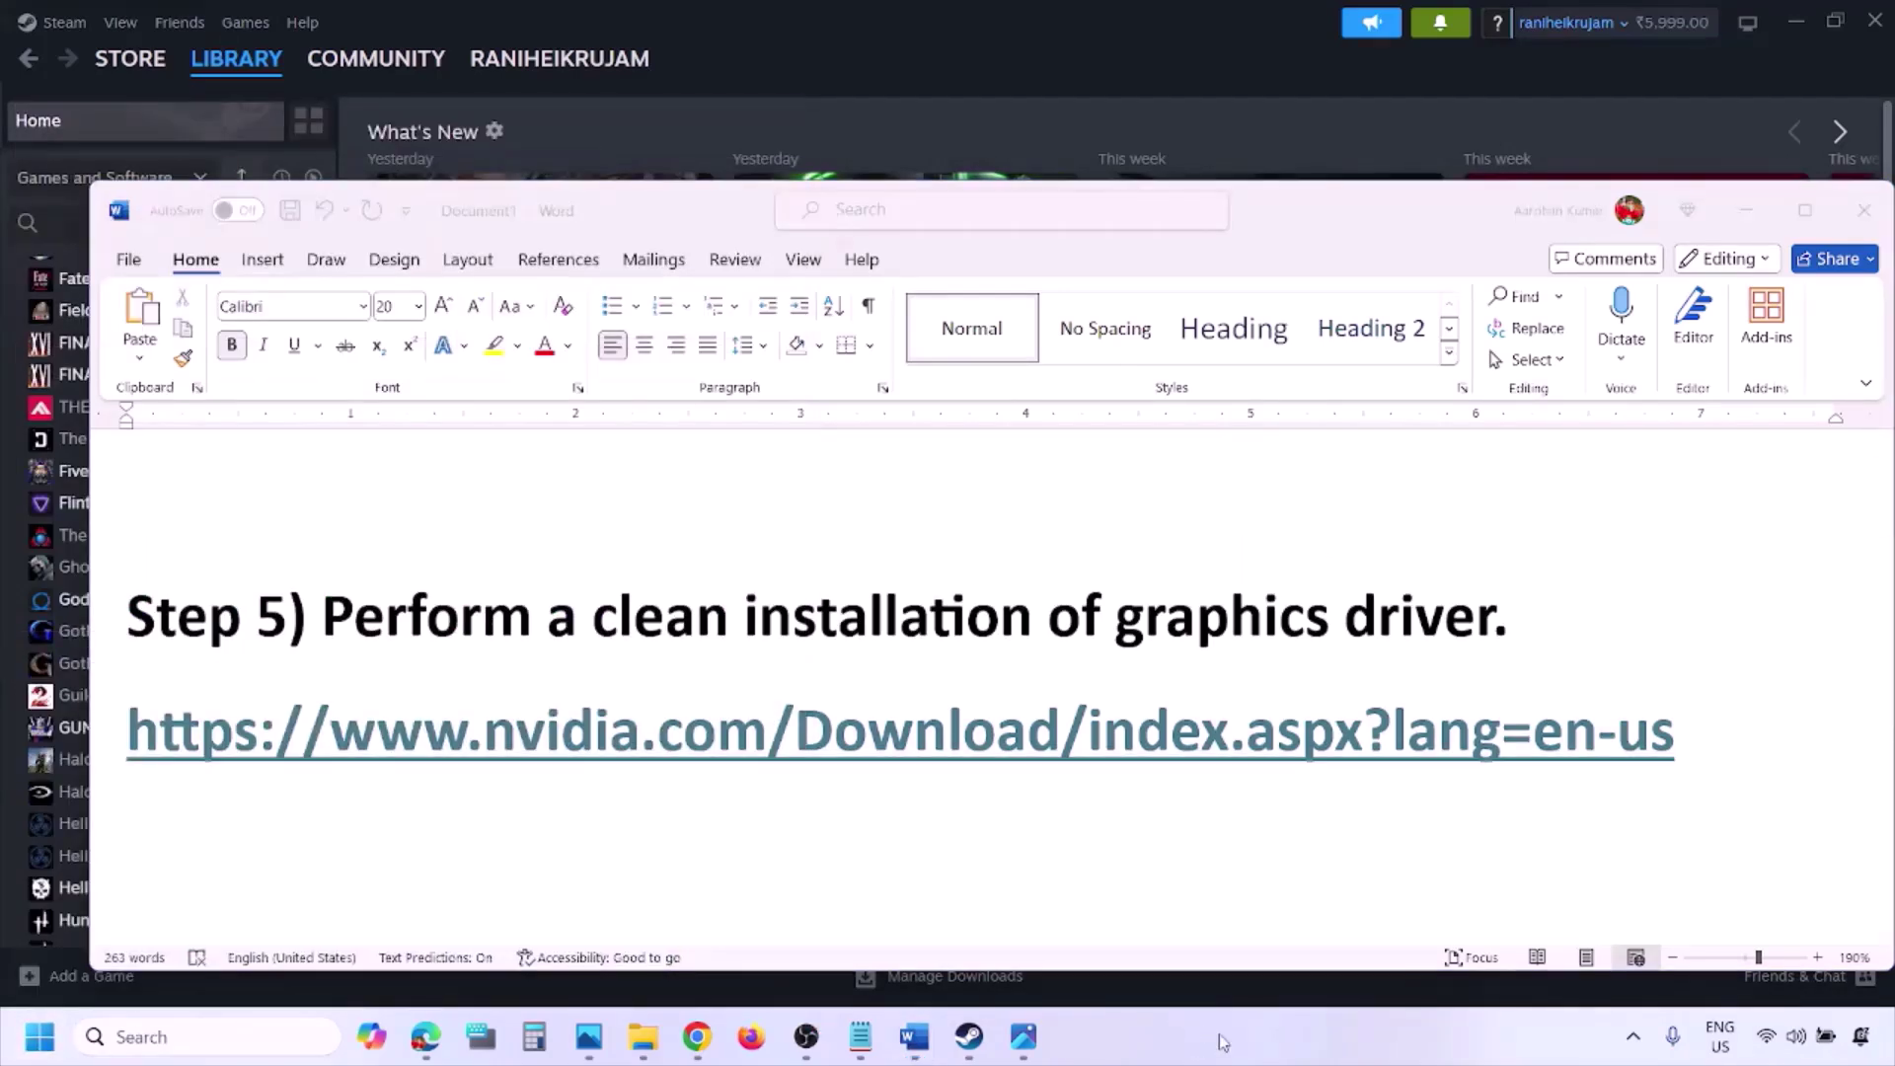
# Search Windows for "graphics" and open the Graphics settings.
pyautogui.scroll(-4, 889, 677)
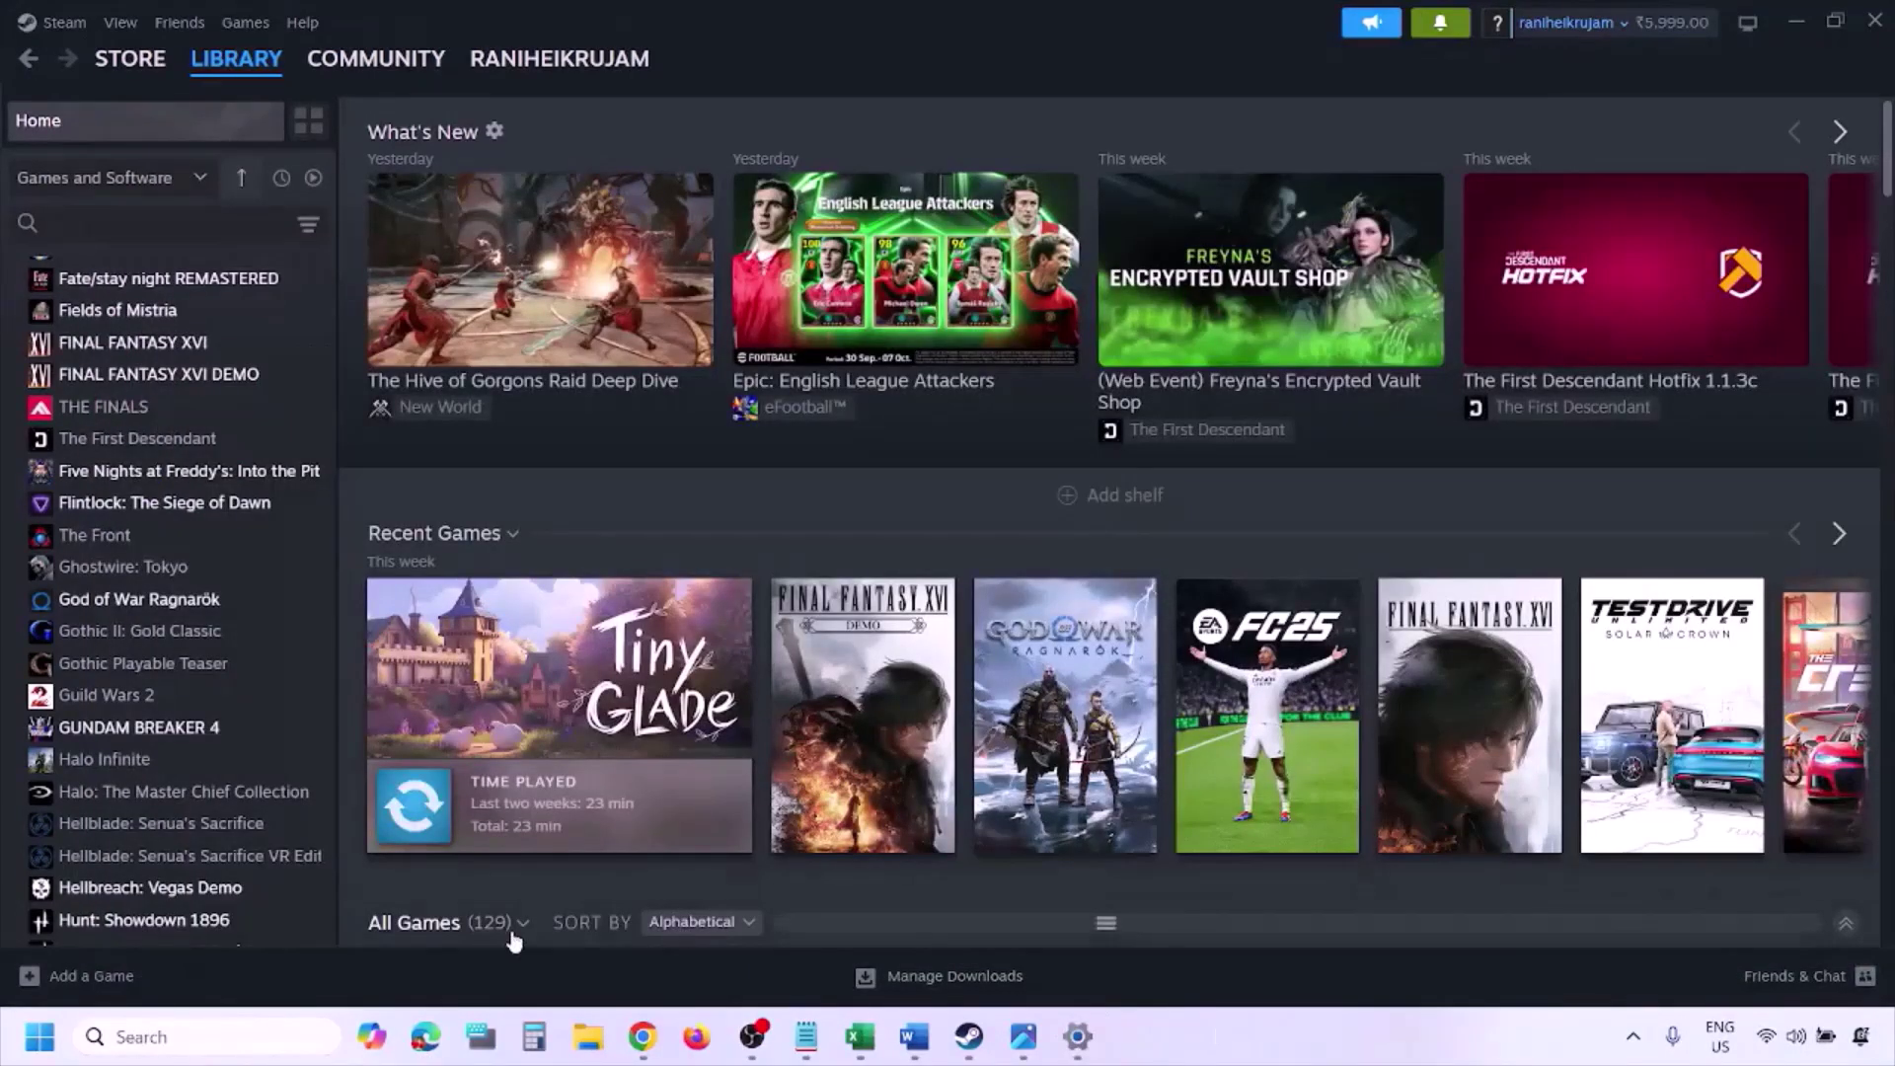
pyautogui.click(229, 1030)
pyautogui.write('g')
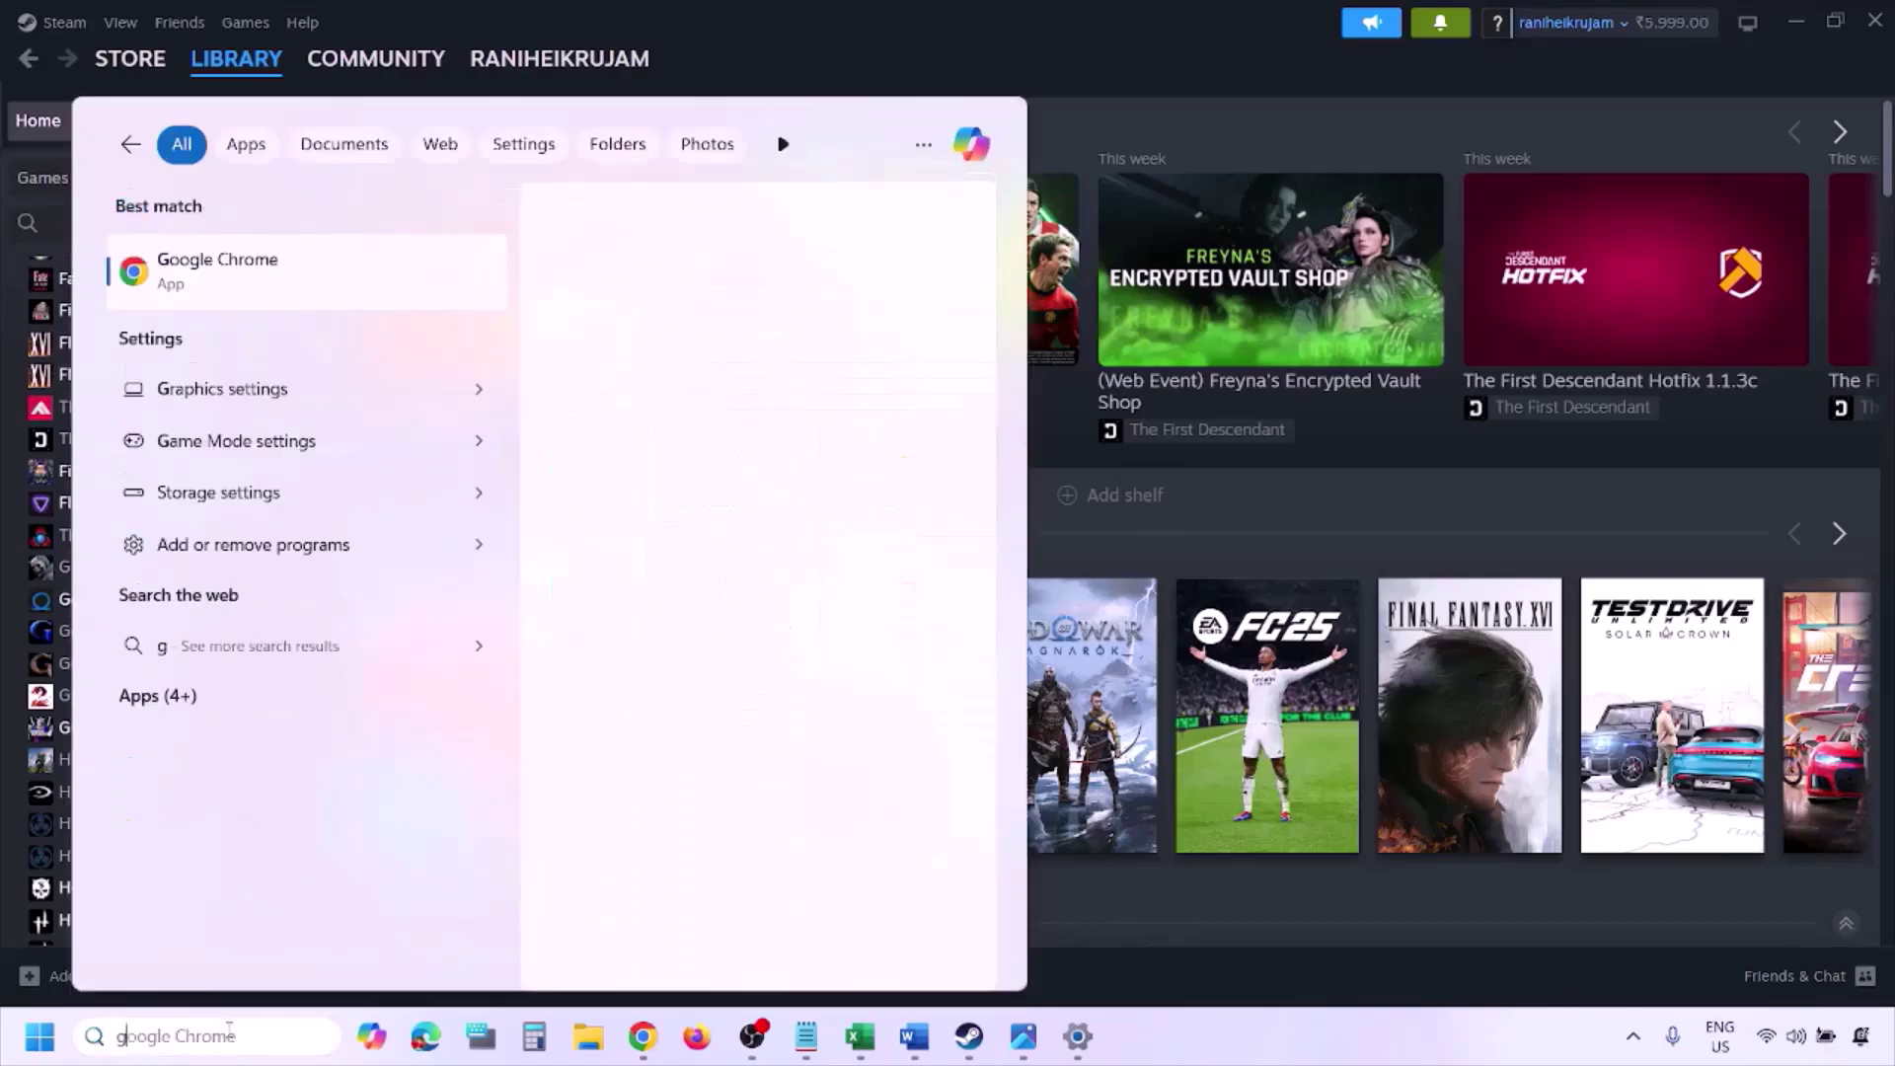
pyautogui.write('raphics')
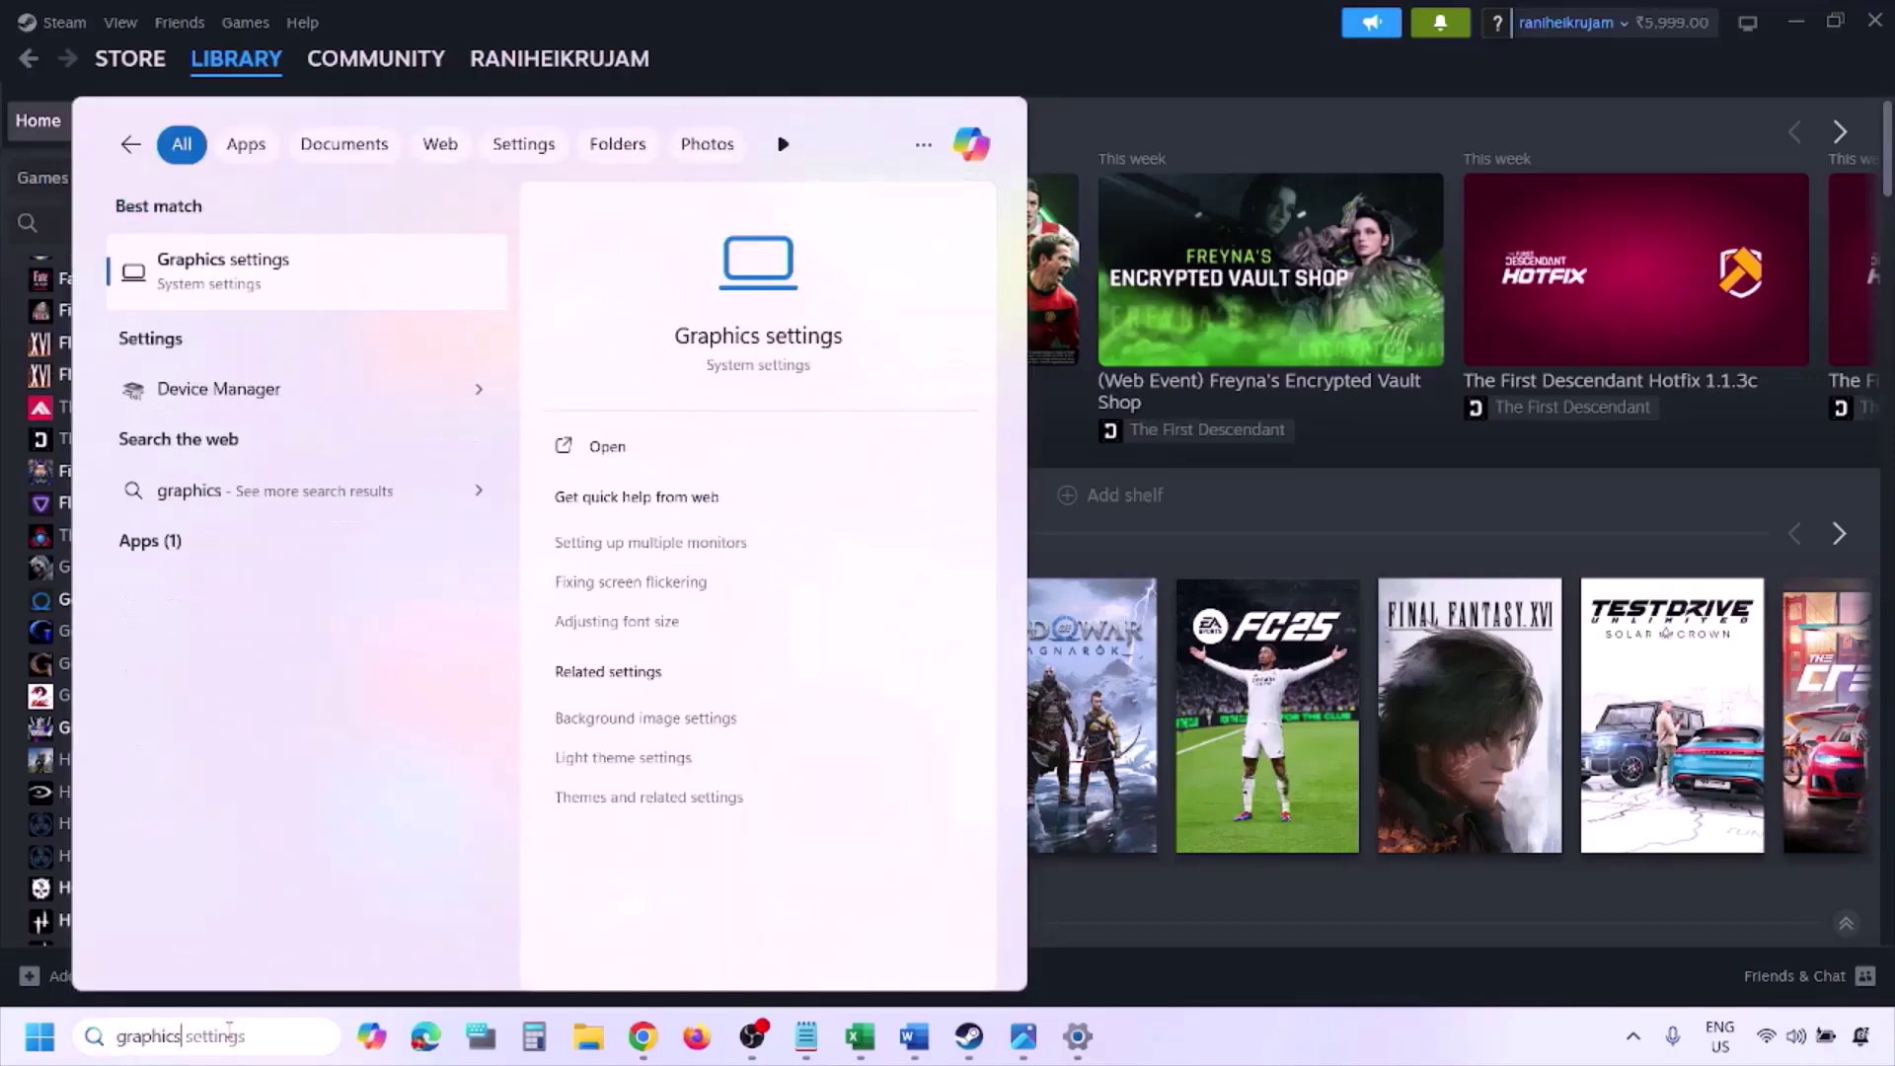
pyautogui.click(279, 283)
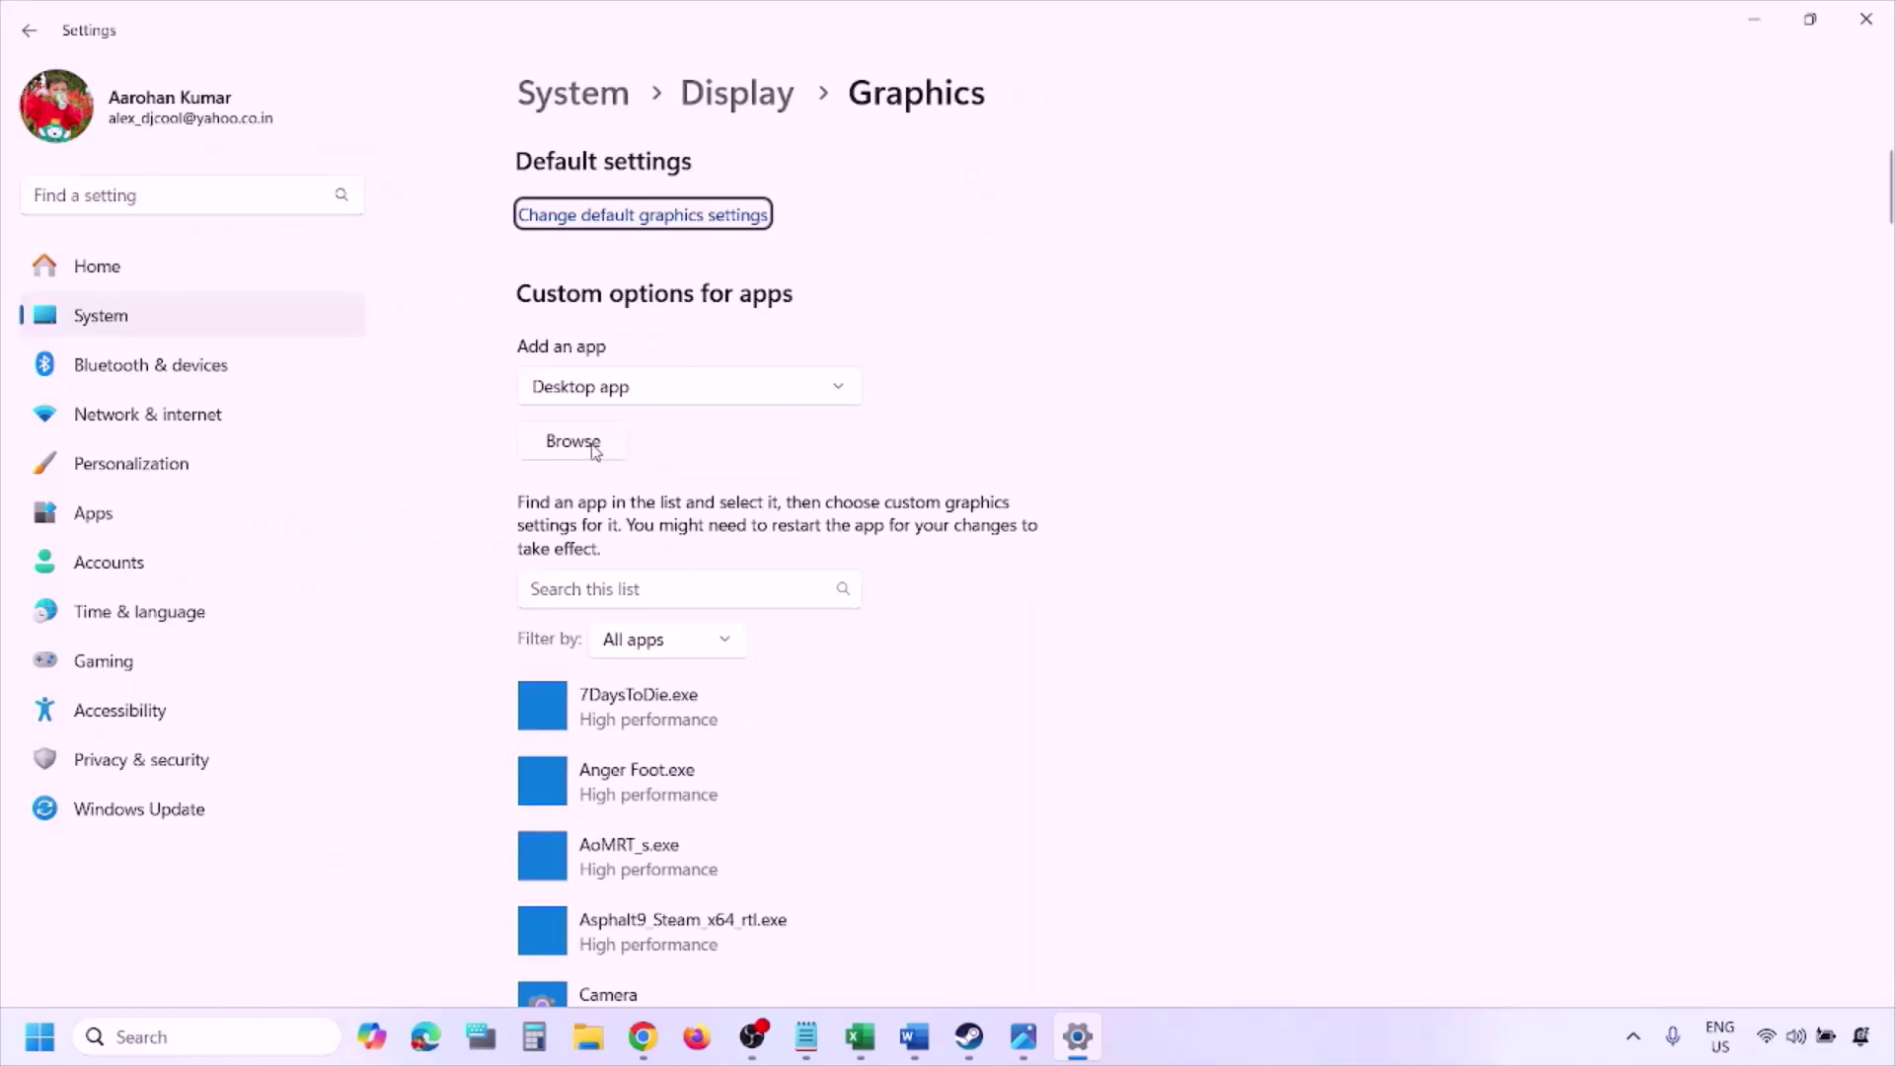
# Browse for a desktop app to add to the custom graphics options and go to C:\Program Files (x86)\Steam.
pyautogui.click(572, 441)
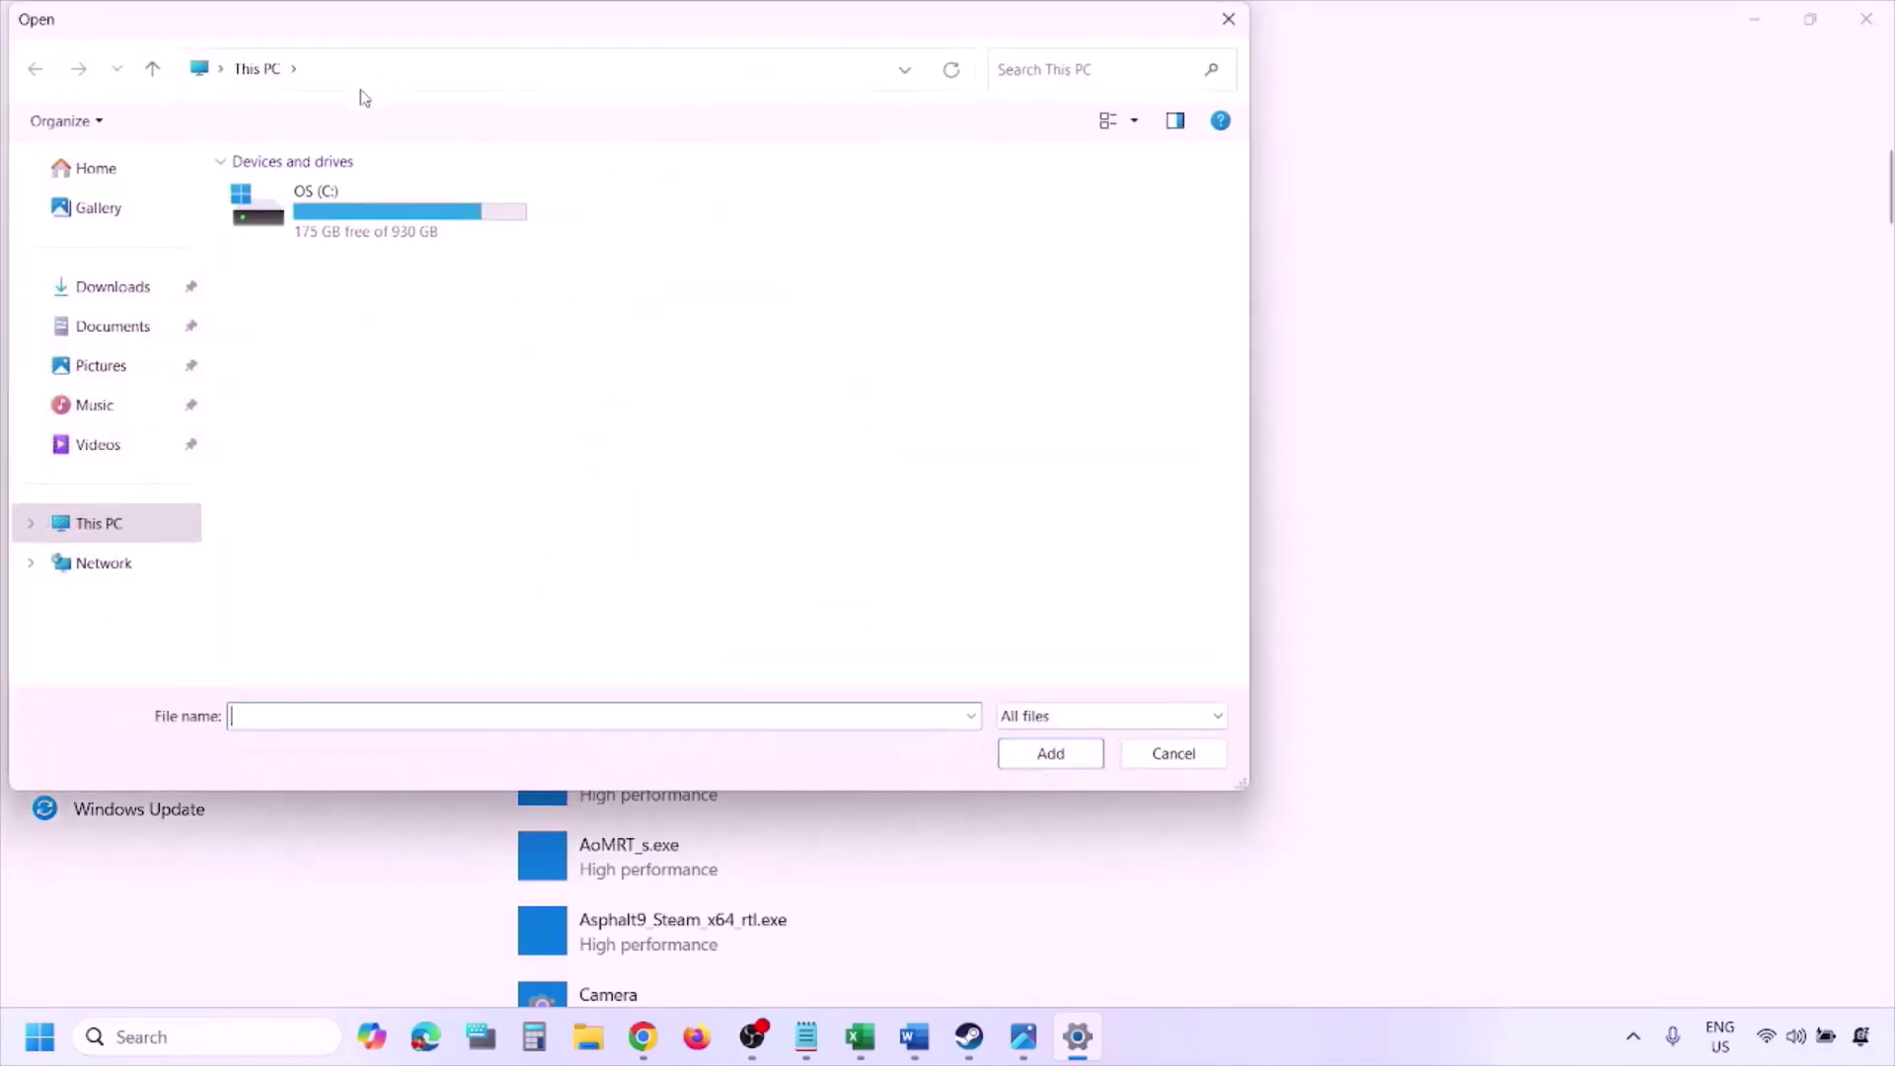
pyautogui.doubleClick(398, 227)
pyautogui.scroll(-3, 434, 445)
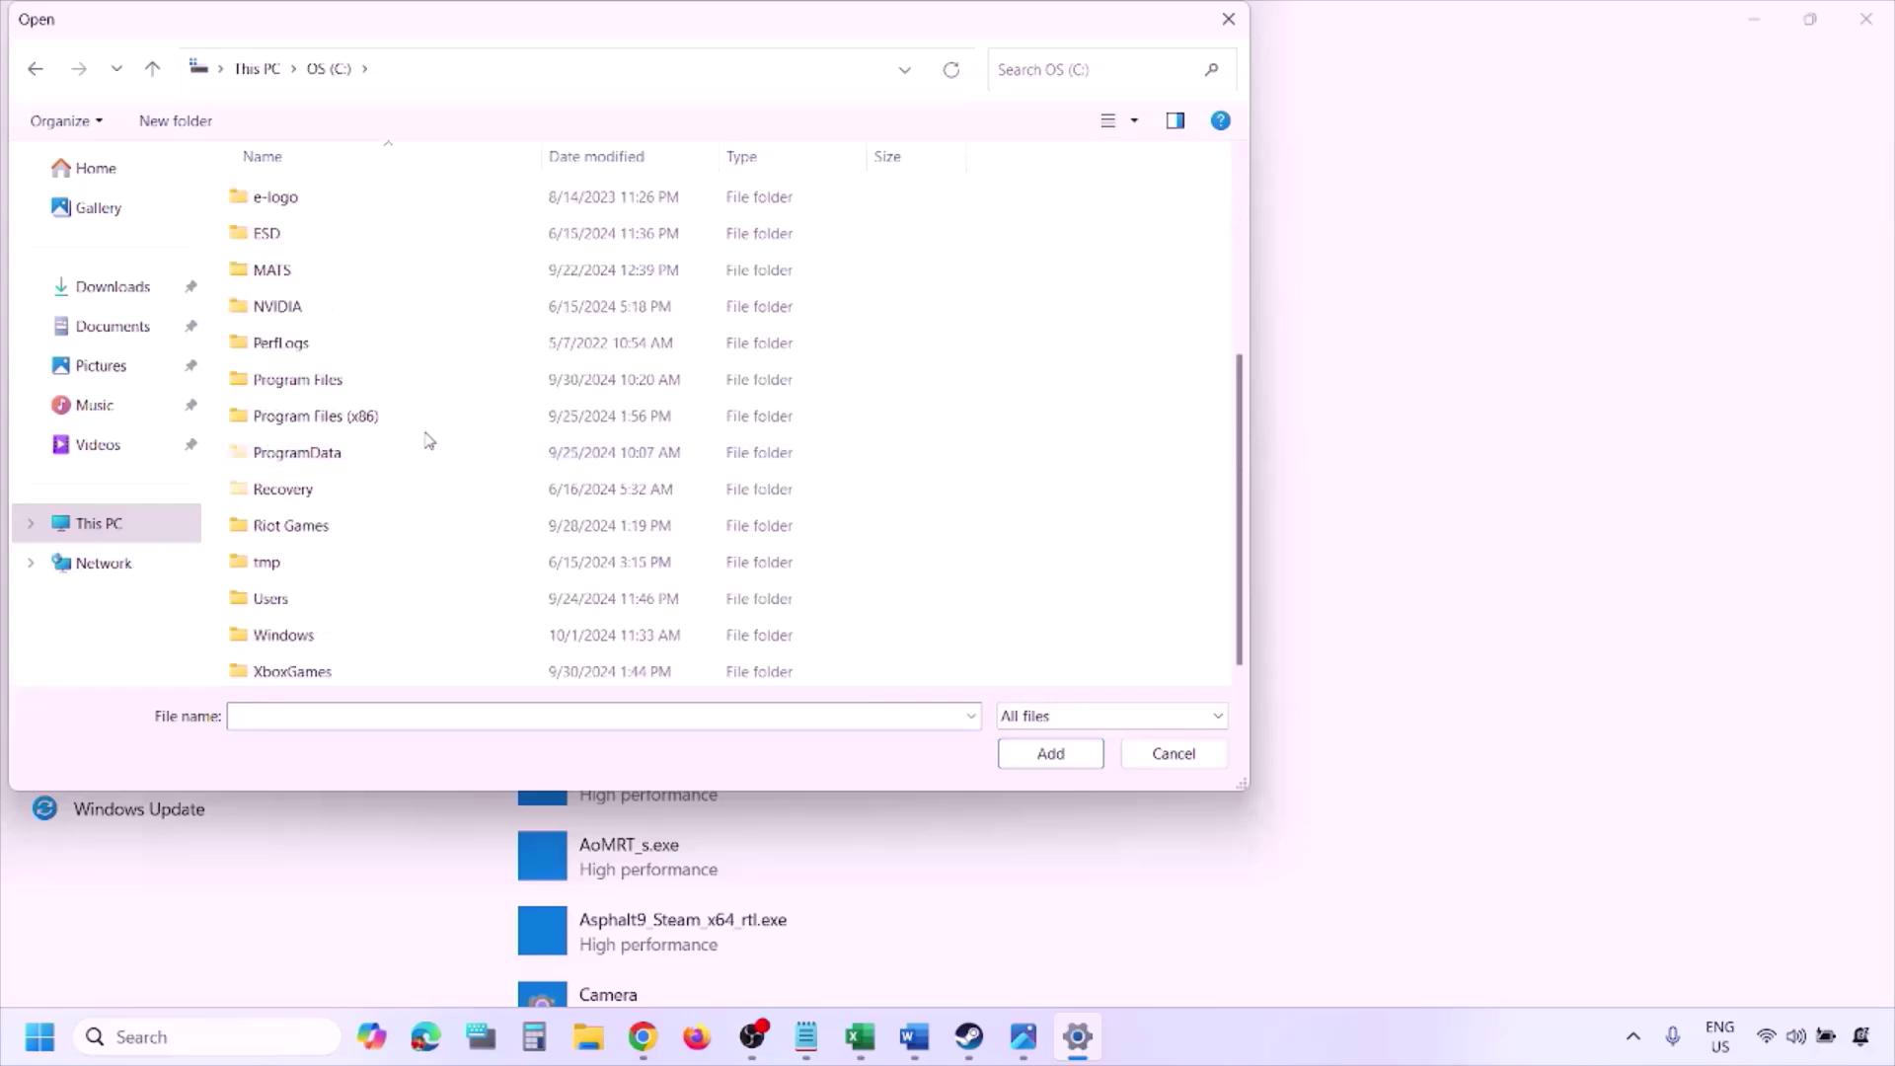
pyautogui.doubleClick(392, 423)
pyautogui.scroll(-5, 428, 415)
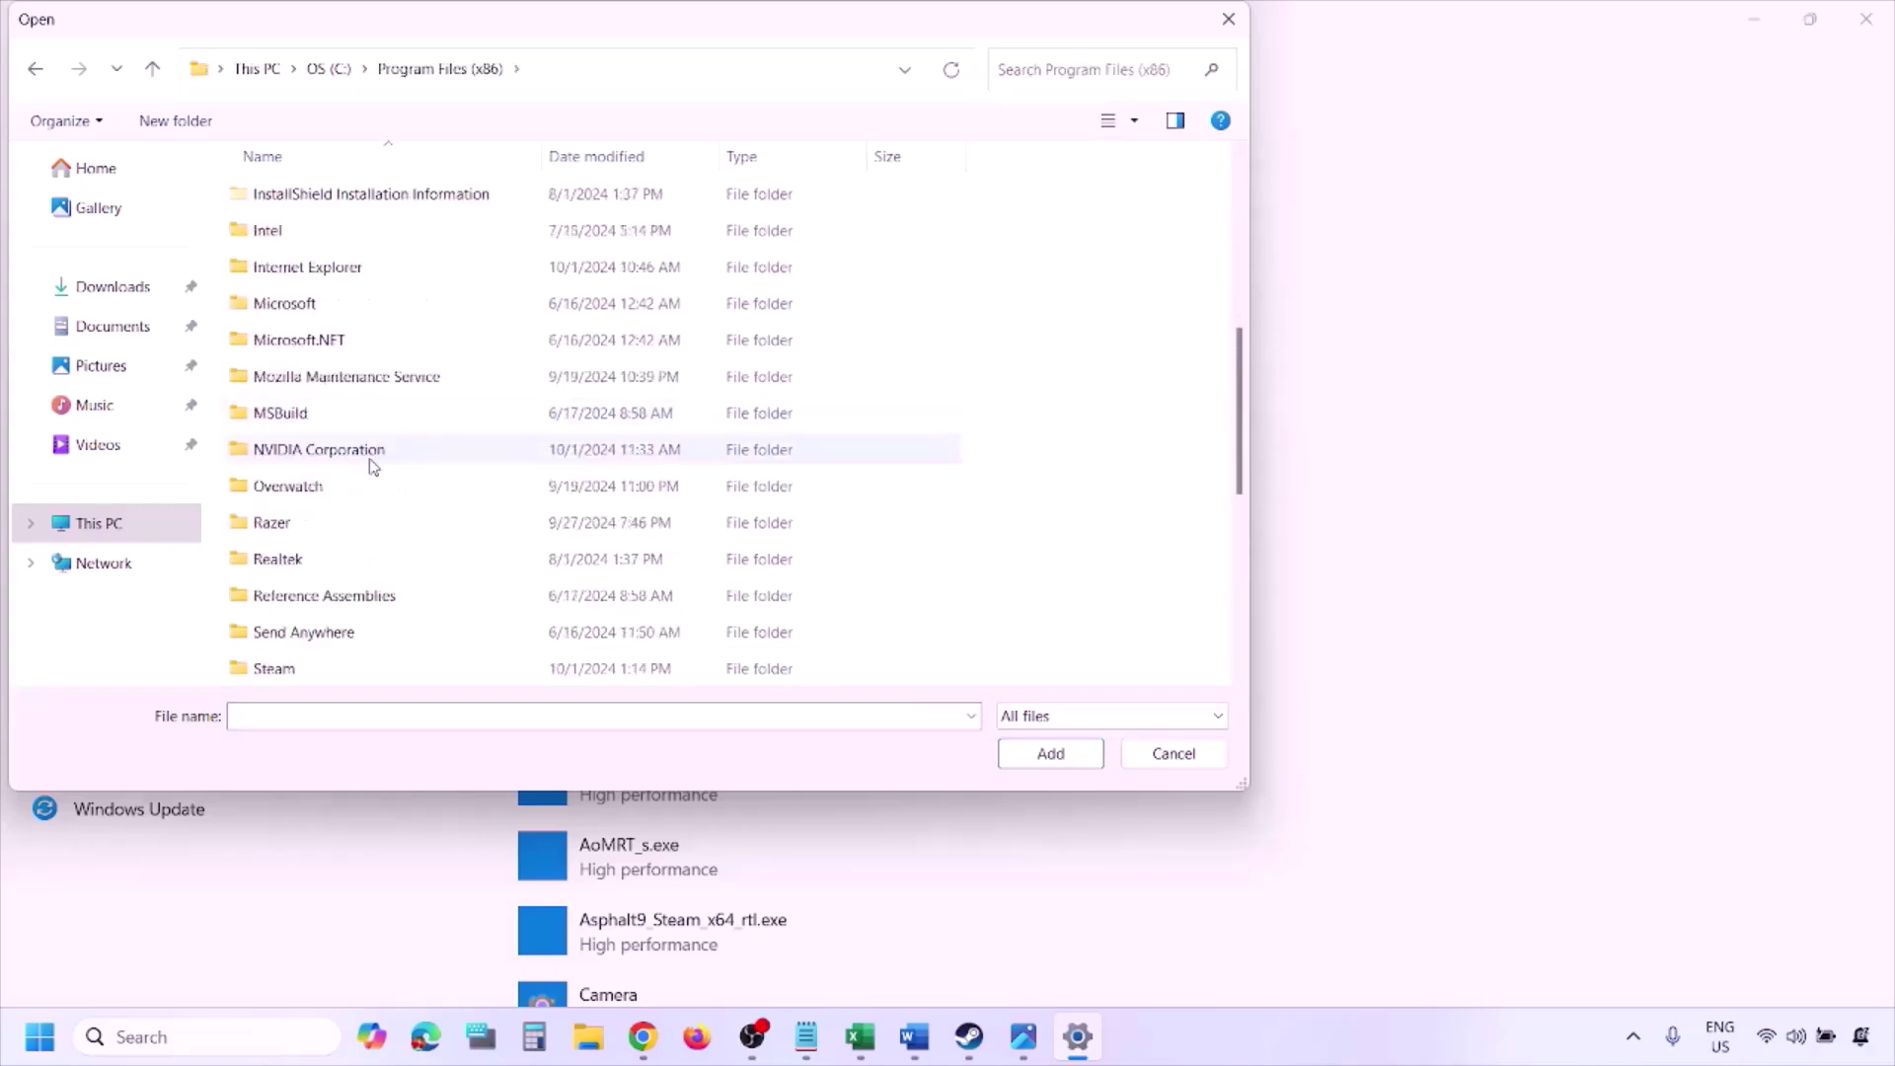
pyautogui.scroll(-3, 372, 465)
pyautogui.doubleClick(292, 339)
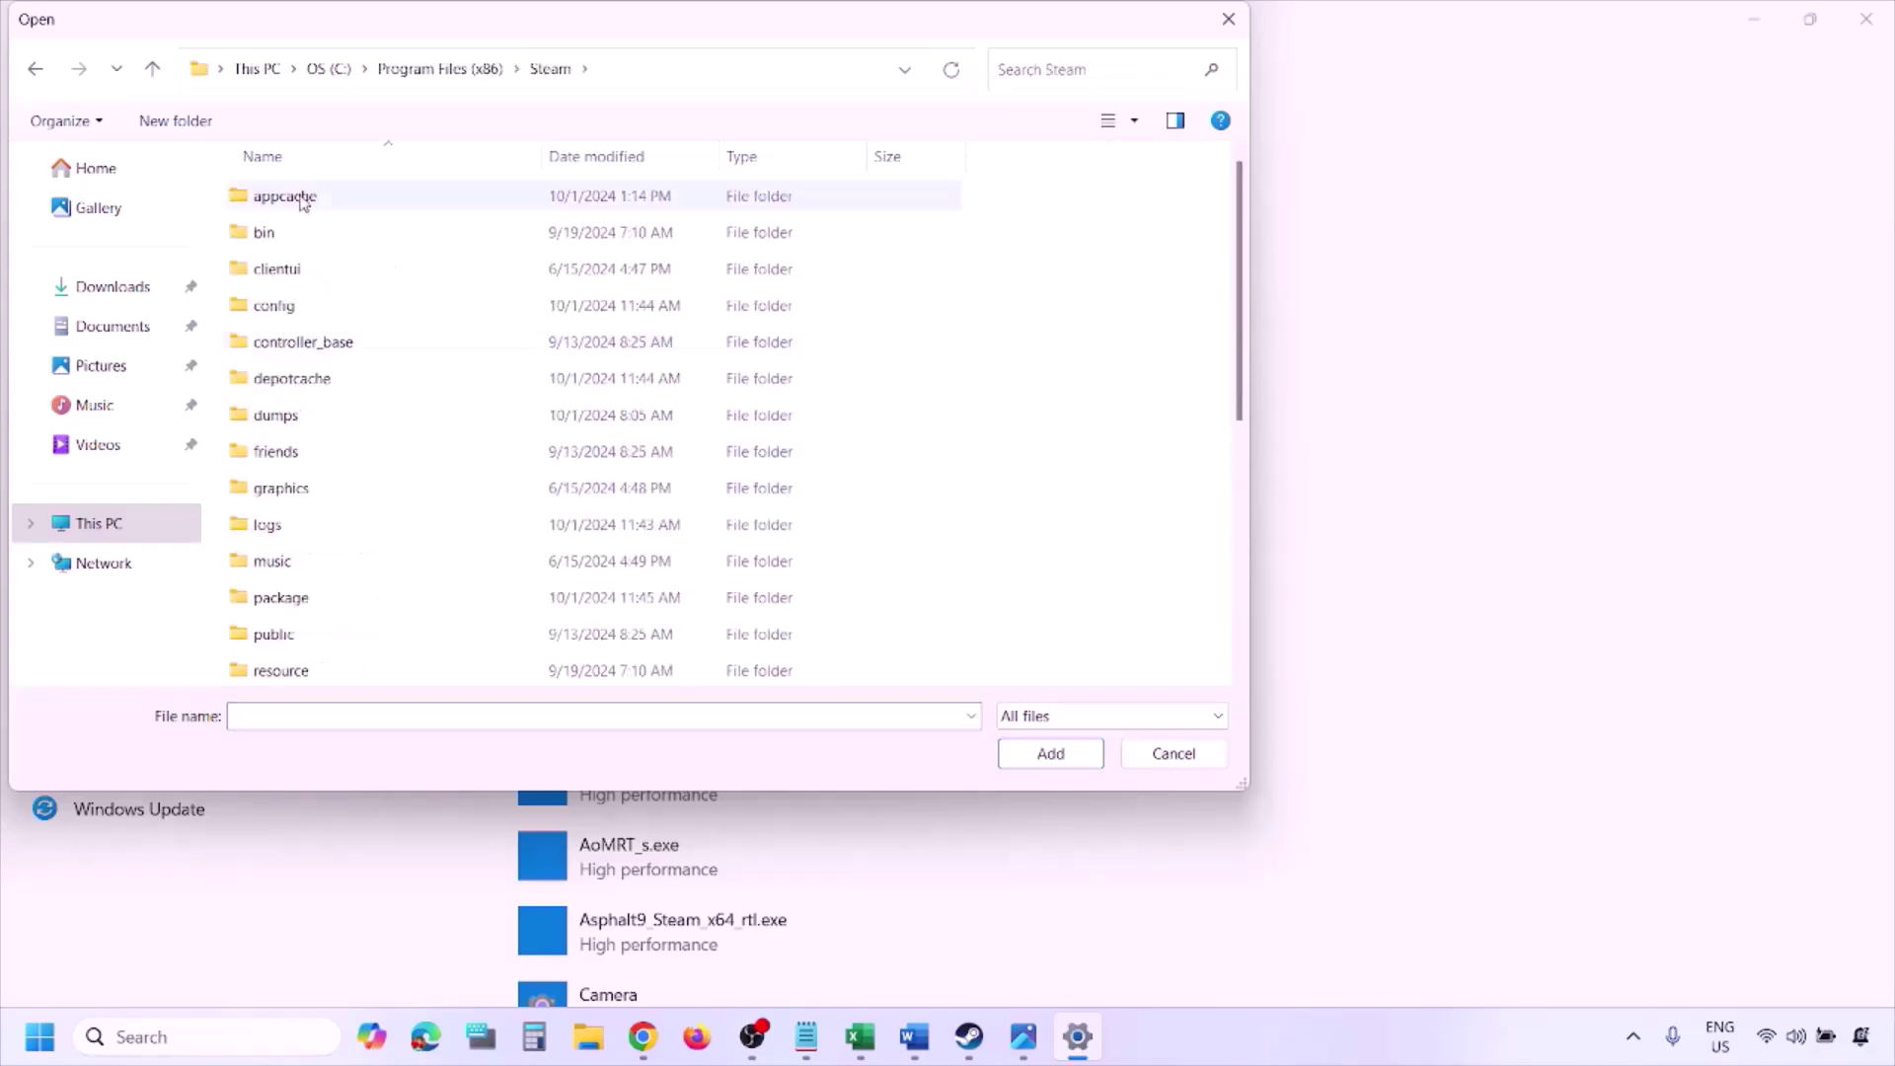
# Open the steamapps folder and cancel the file selection without adding an app.
pyautogui.scroll(-2, 298, 486)
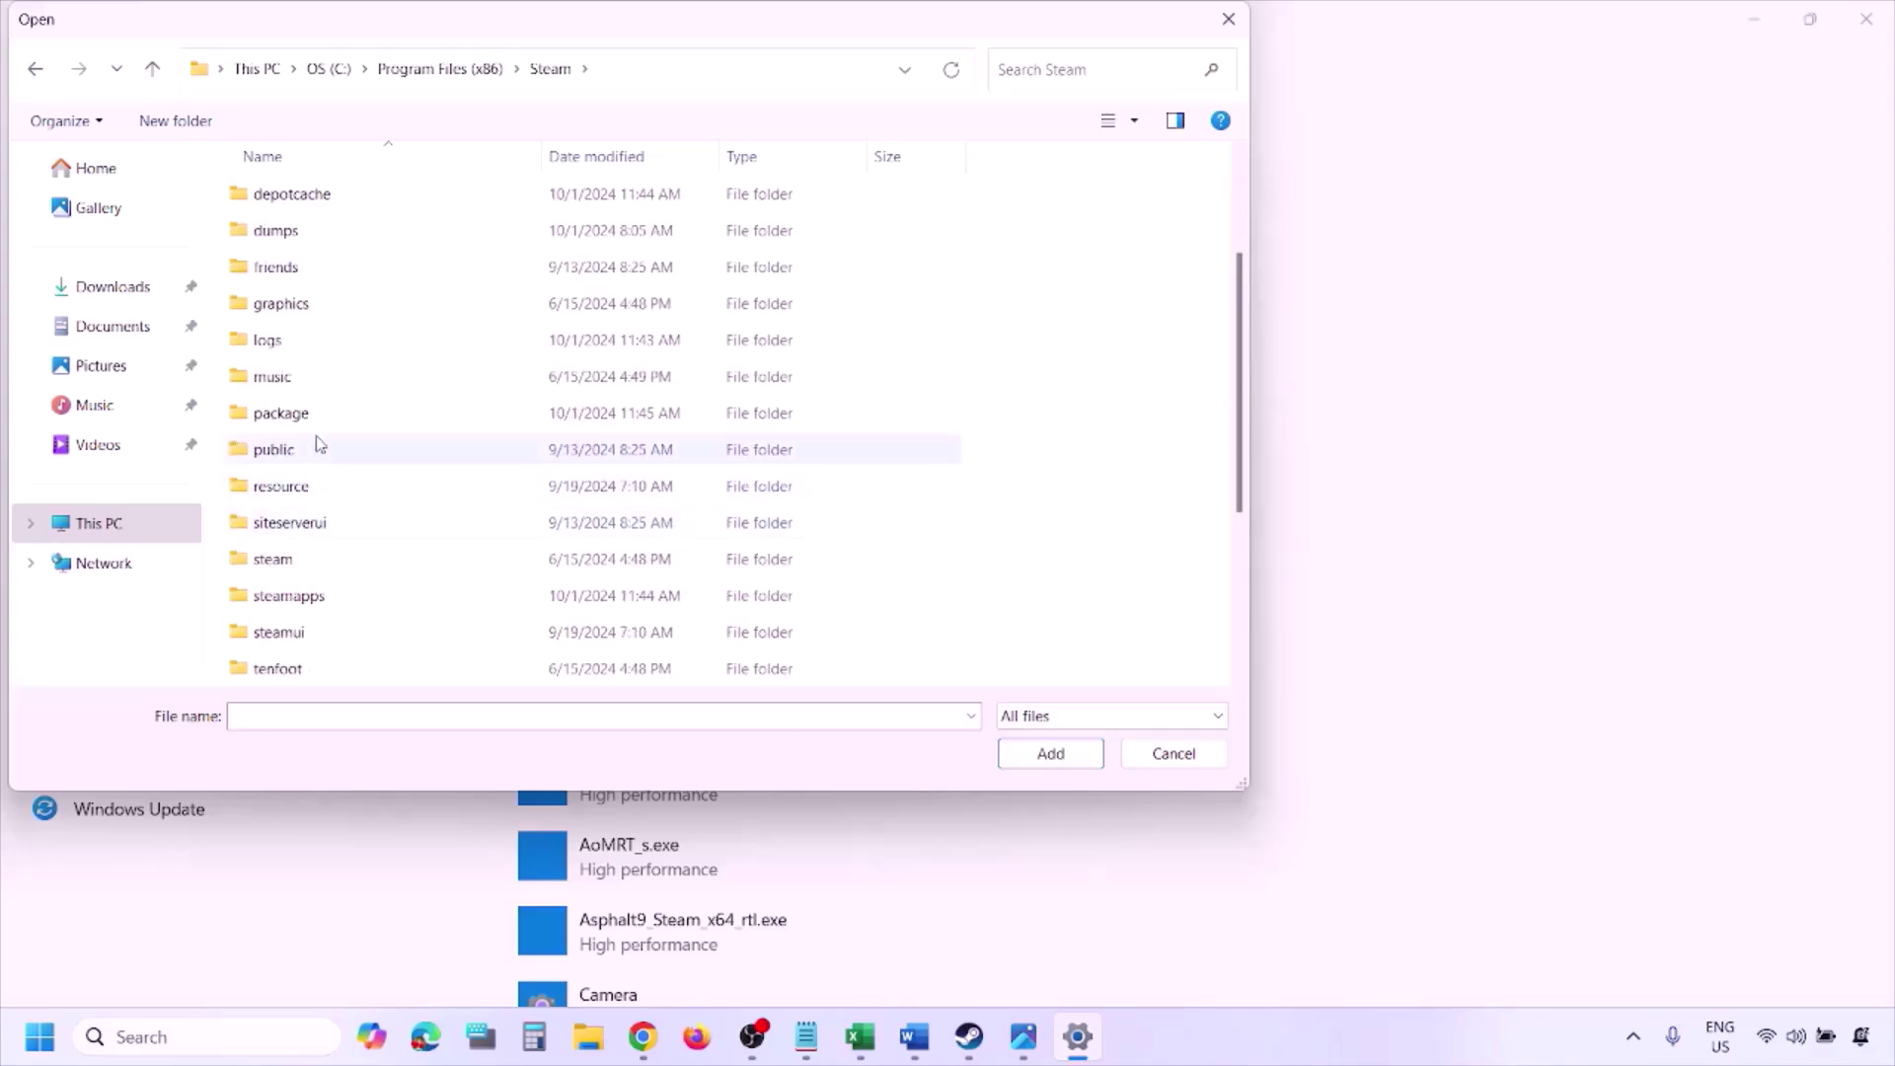
pyautogui.scroll(-2, 319, 441)
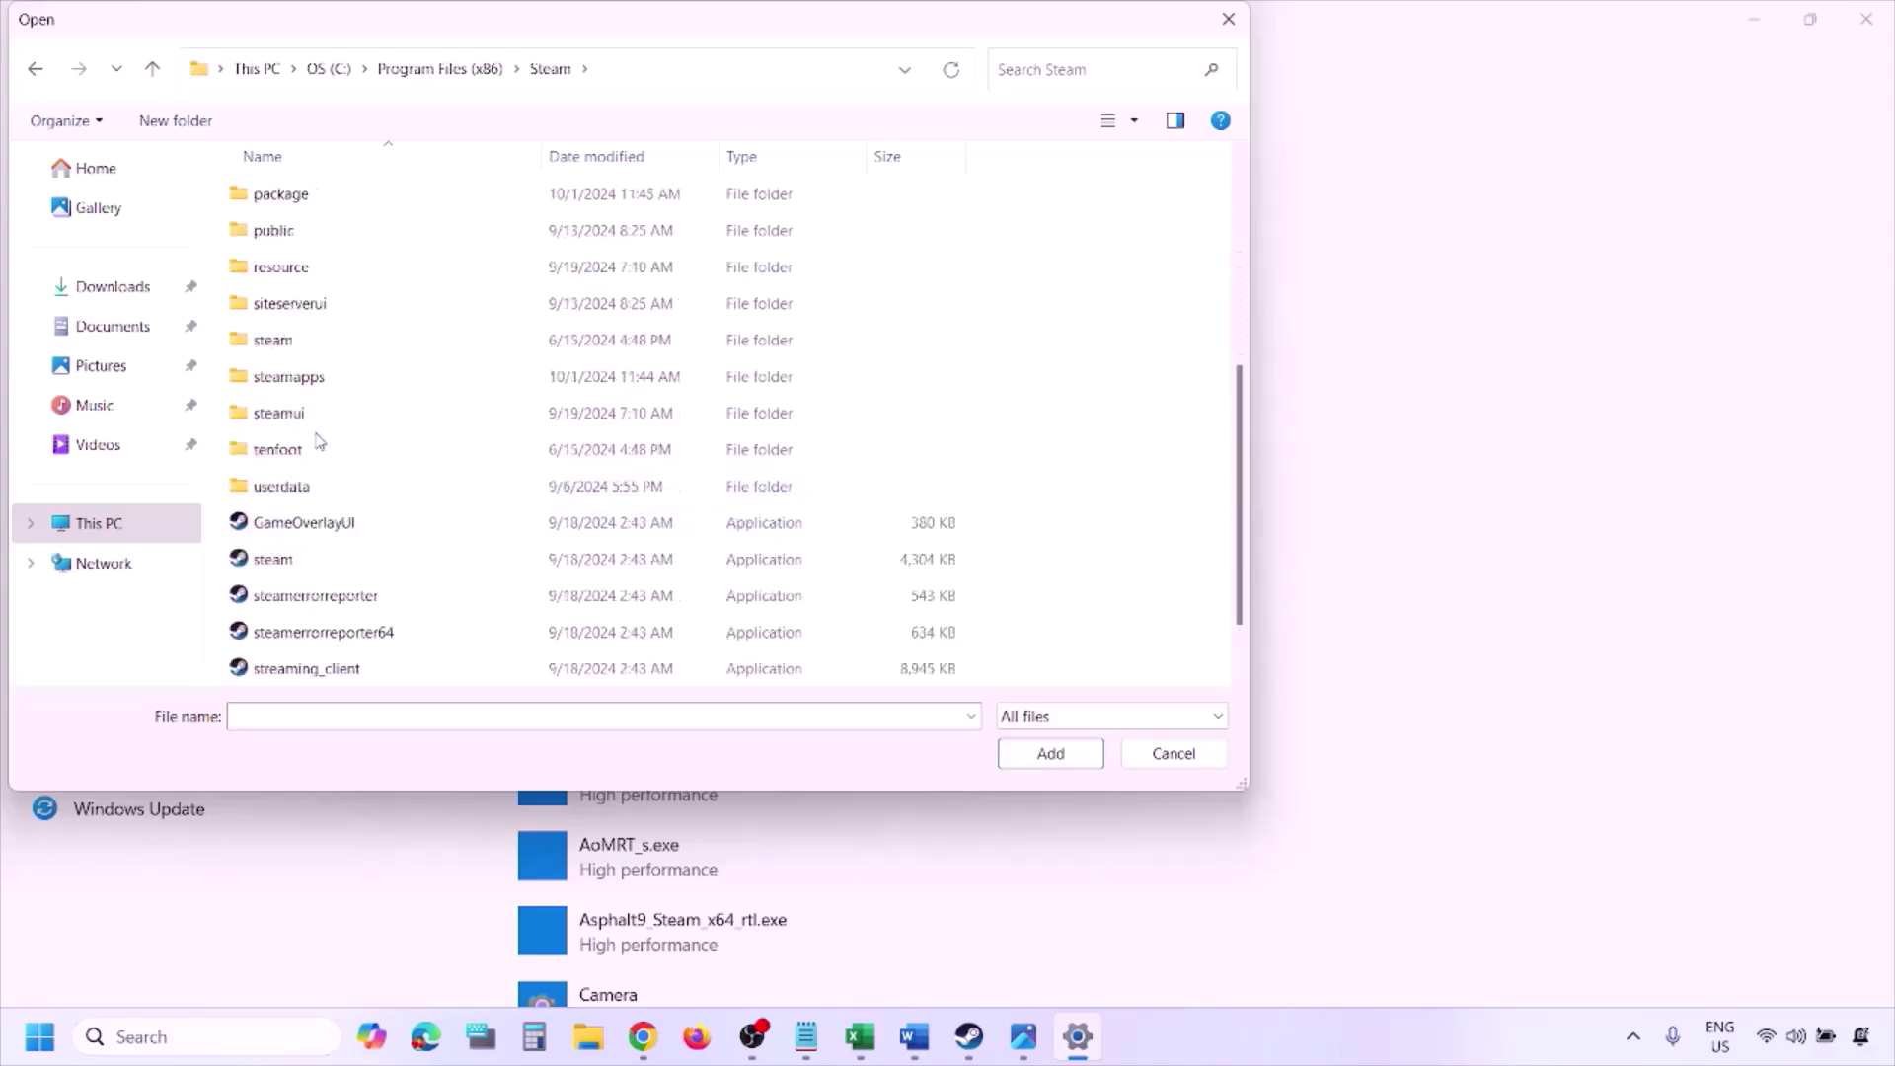
pyautogui.doubleClick(305, 380)
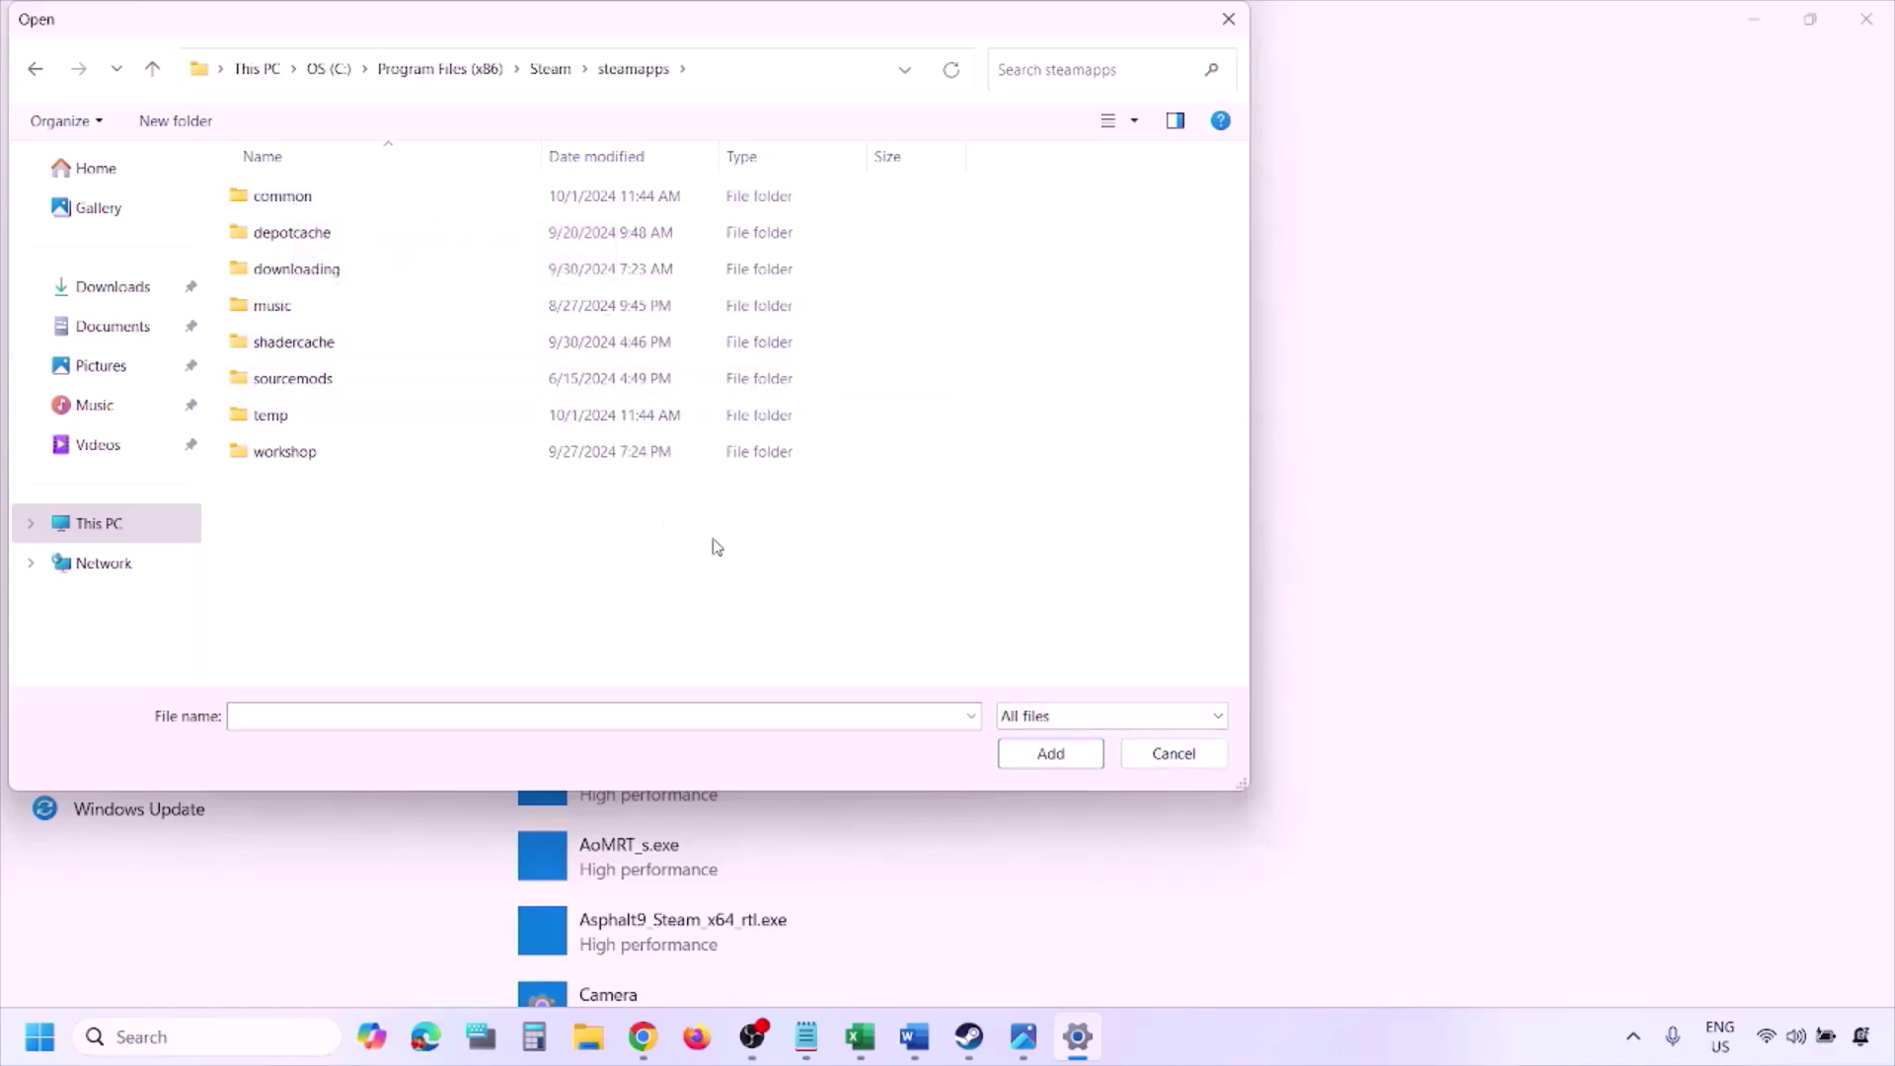
pyautogui.click(1173, 754)
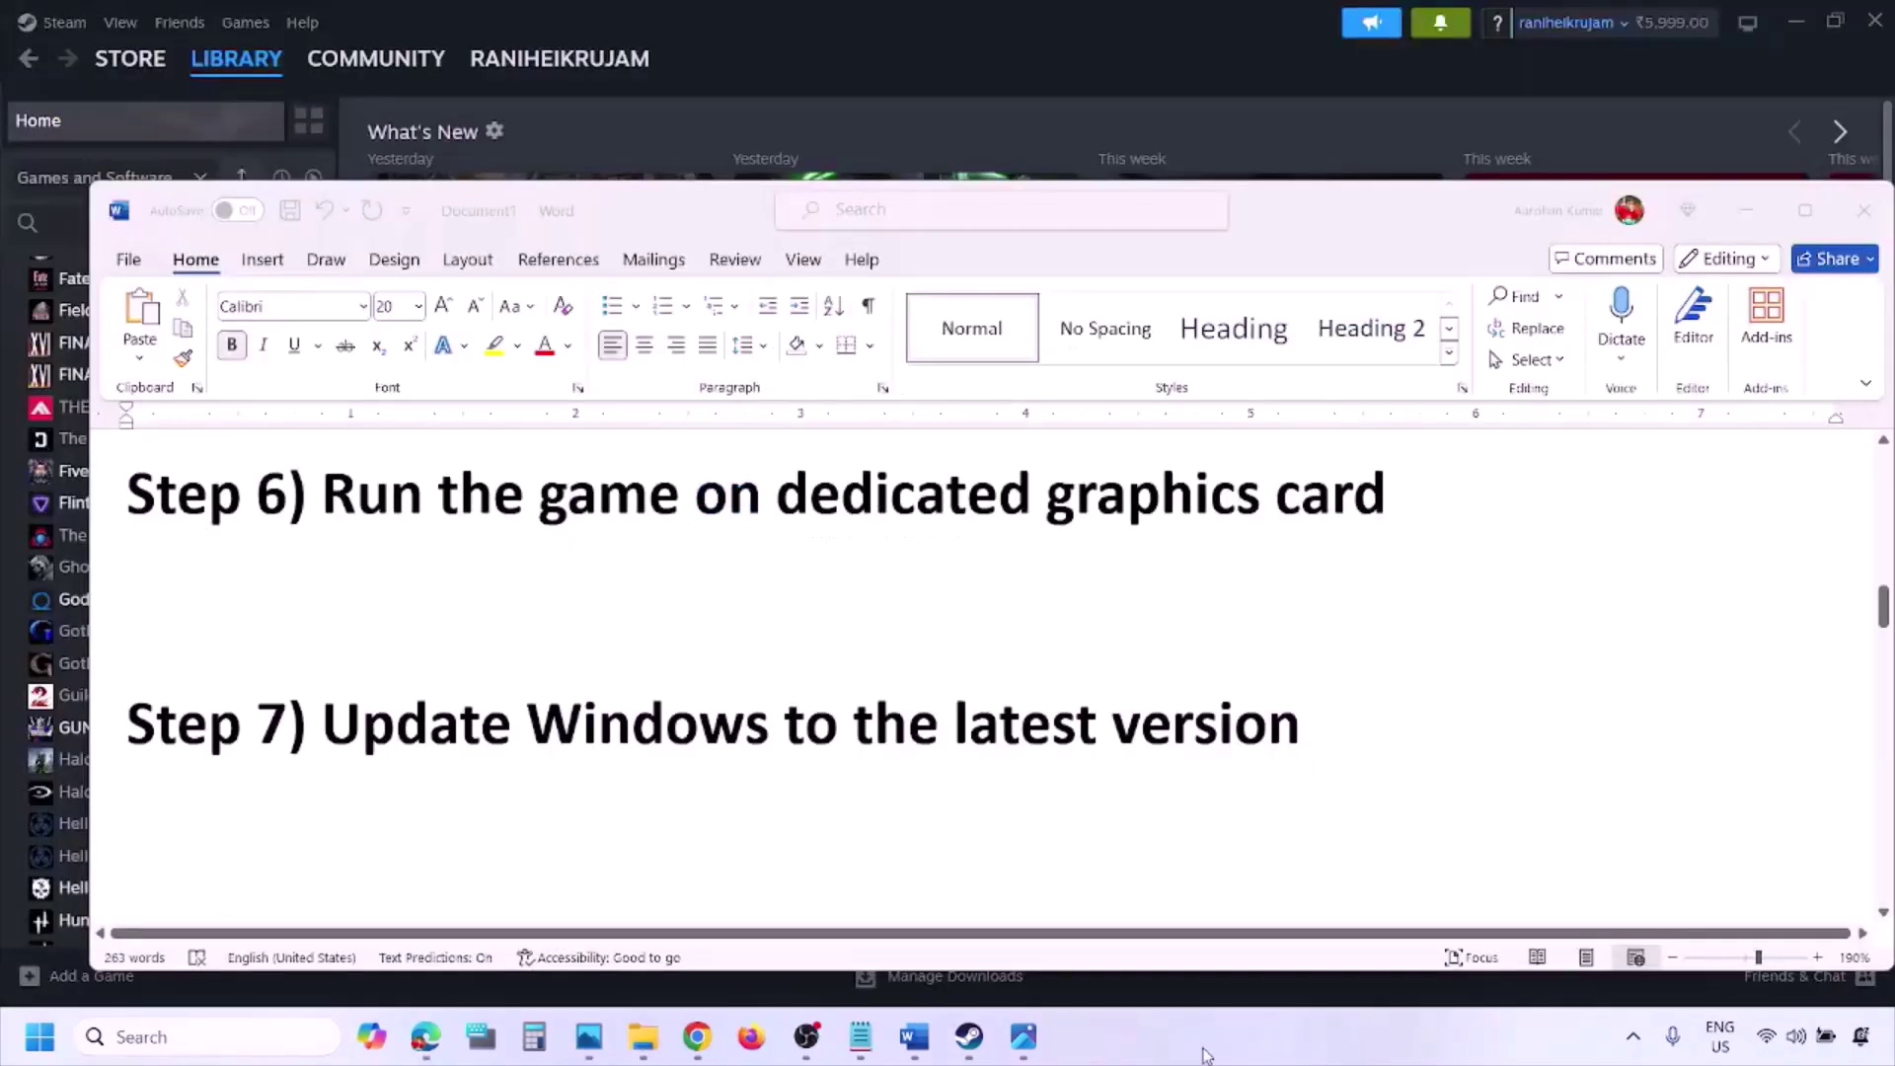
# Check for updates in the Windows Update settings, and bring up the computer's power options without restarting.
pyautogui.click(439, 710)
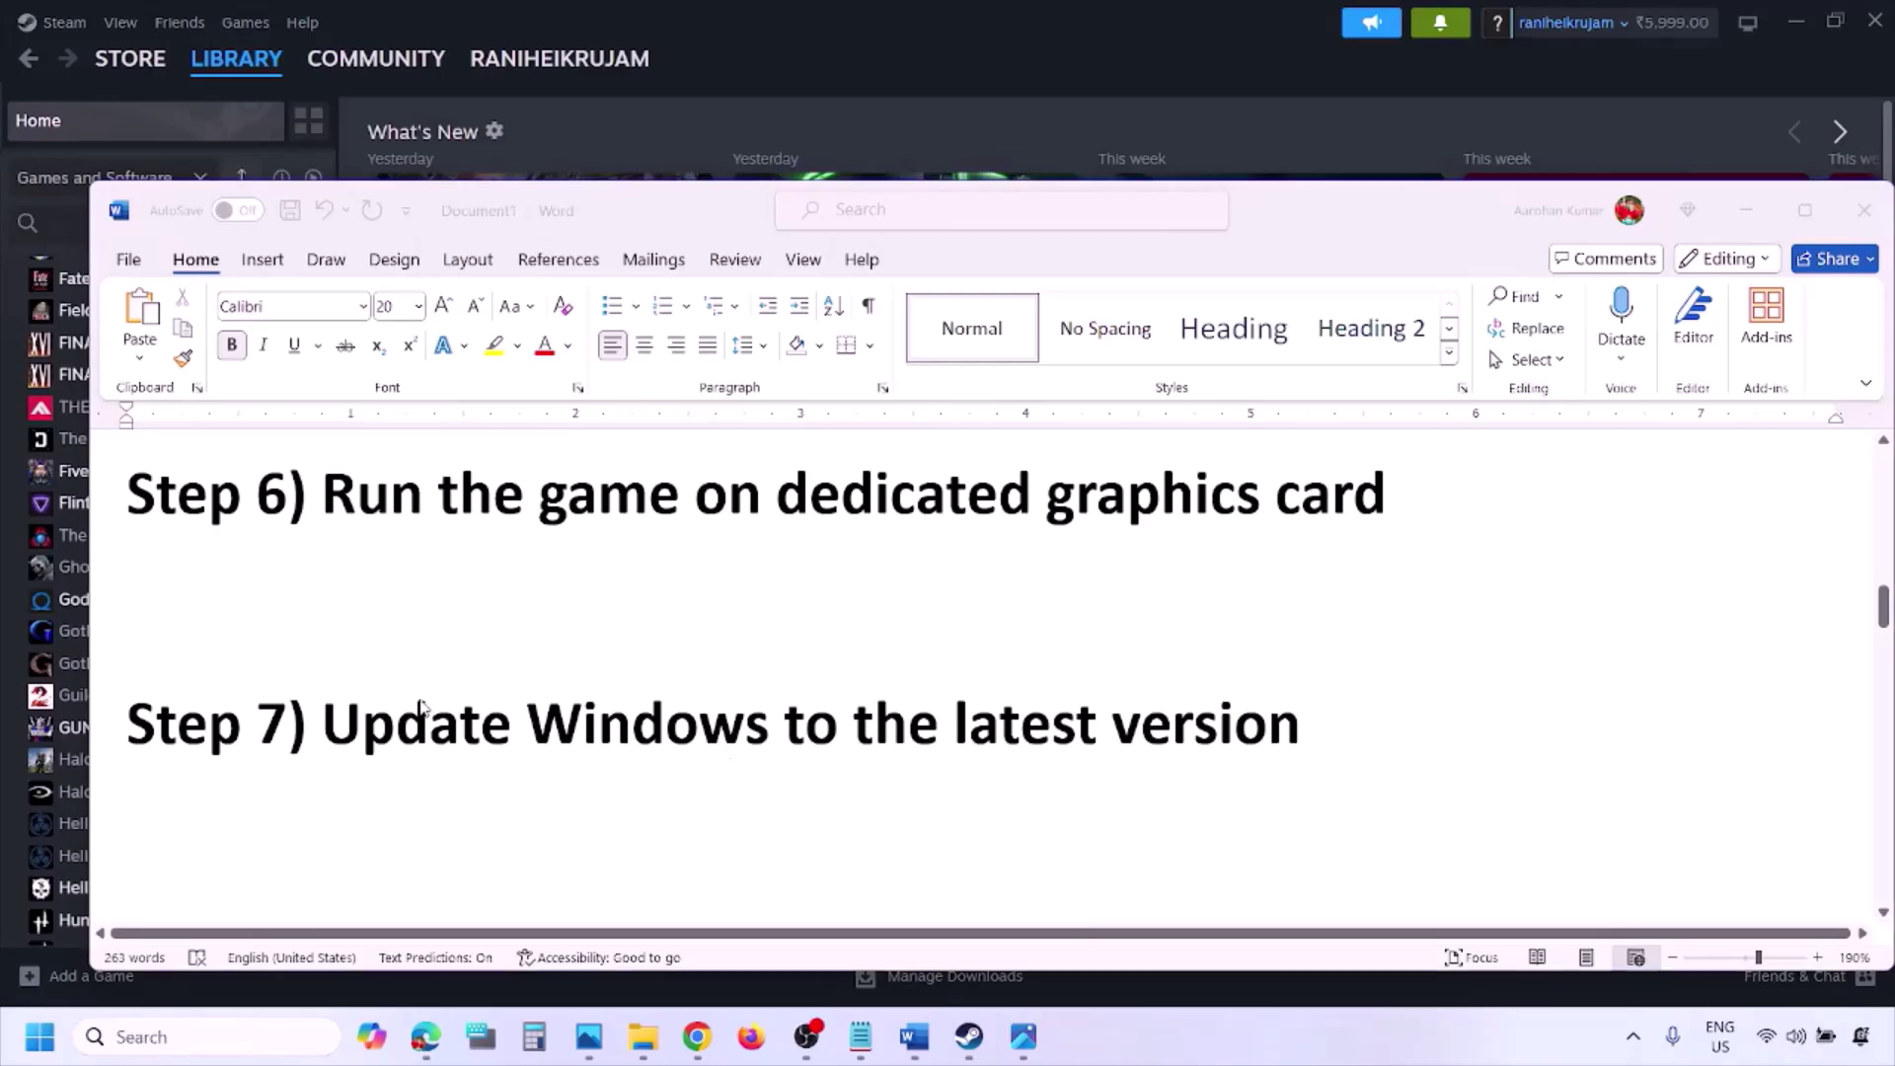
pyautogui.moveTo(336, 724); pyautogui.dragTo(1276, 752)
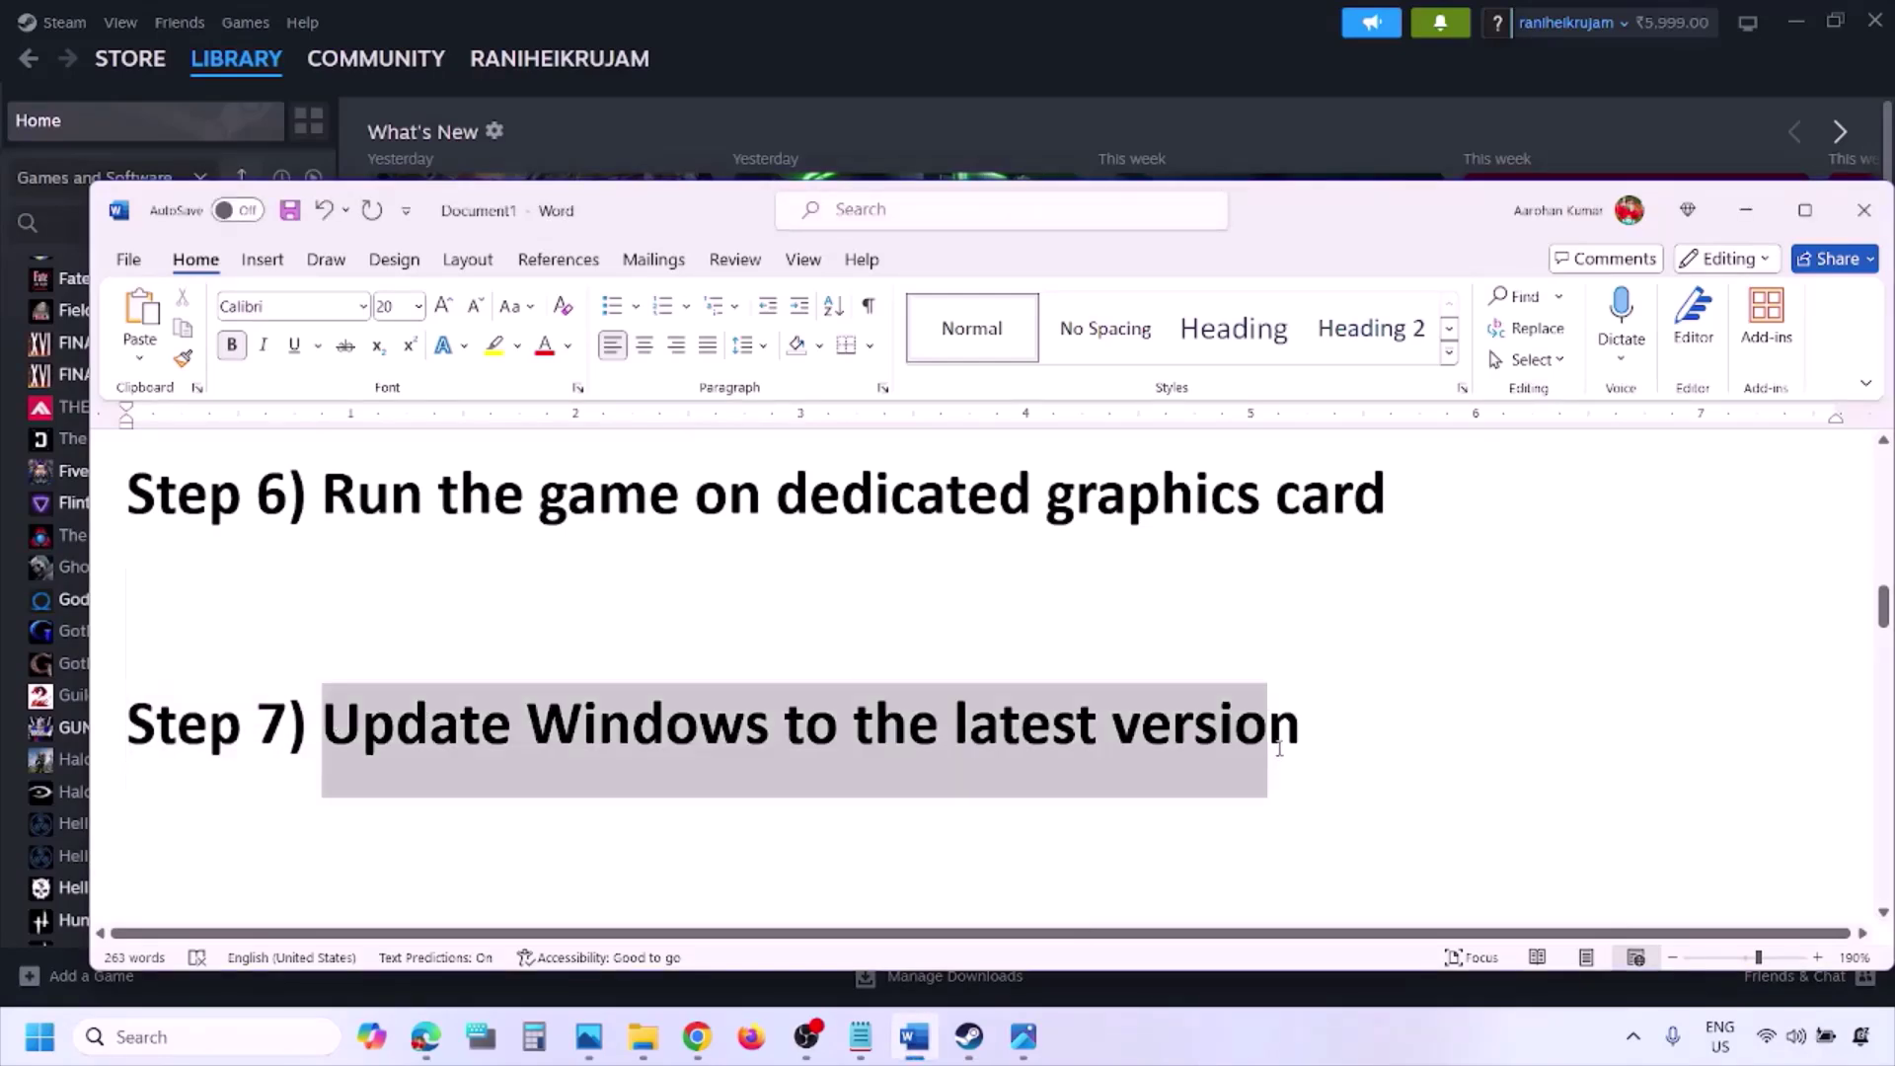
pyautogui.press('super+i')
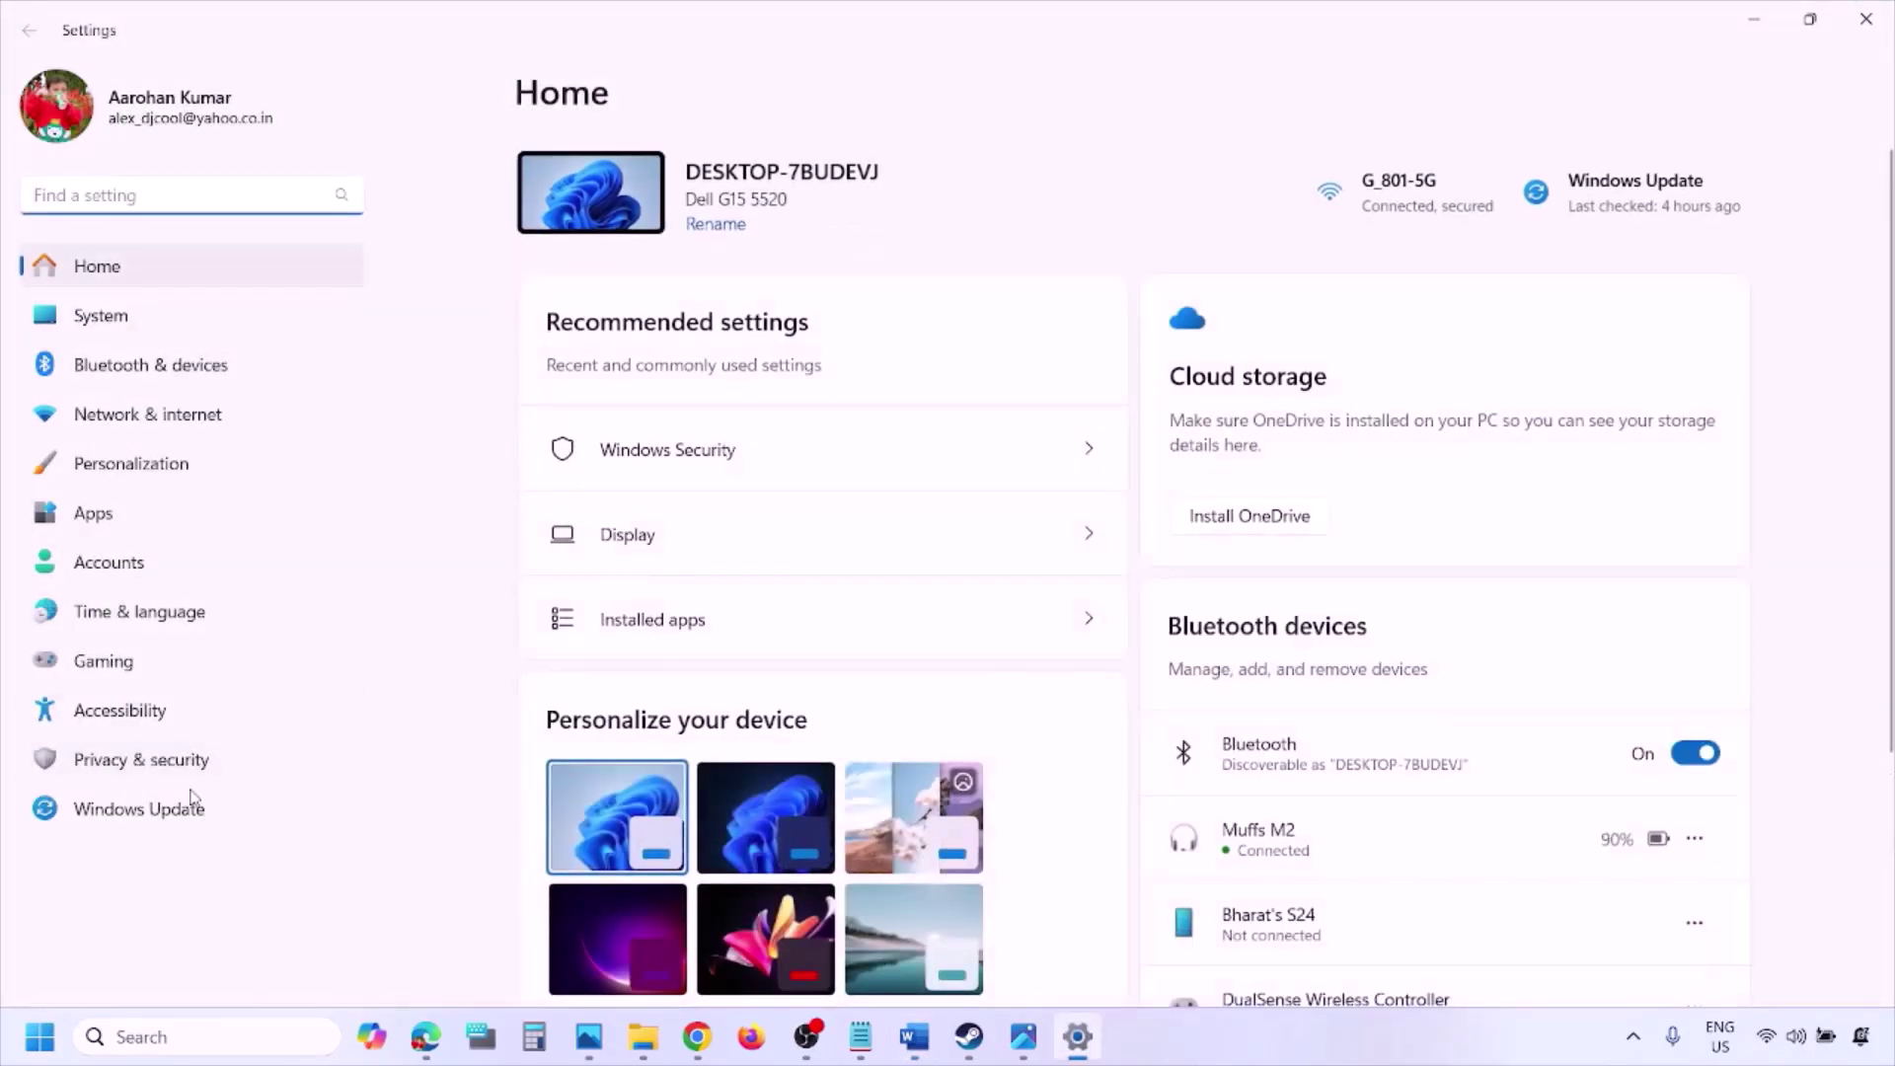
pyautogui.click(158, 817)
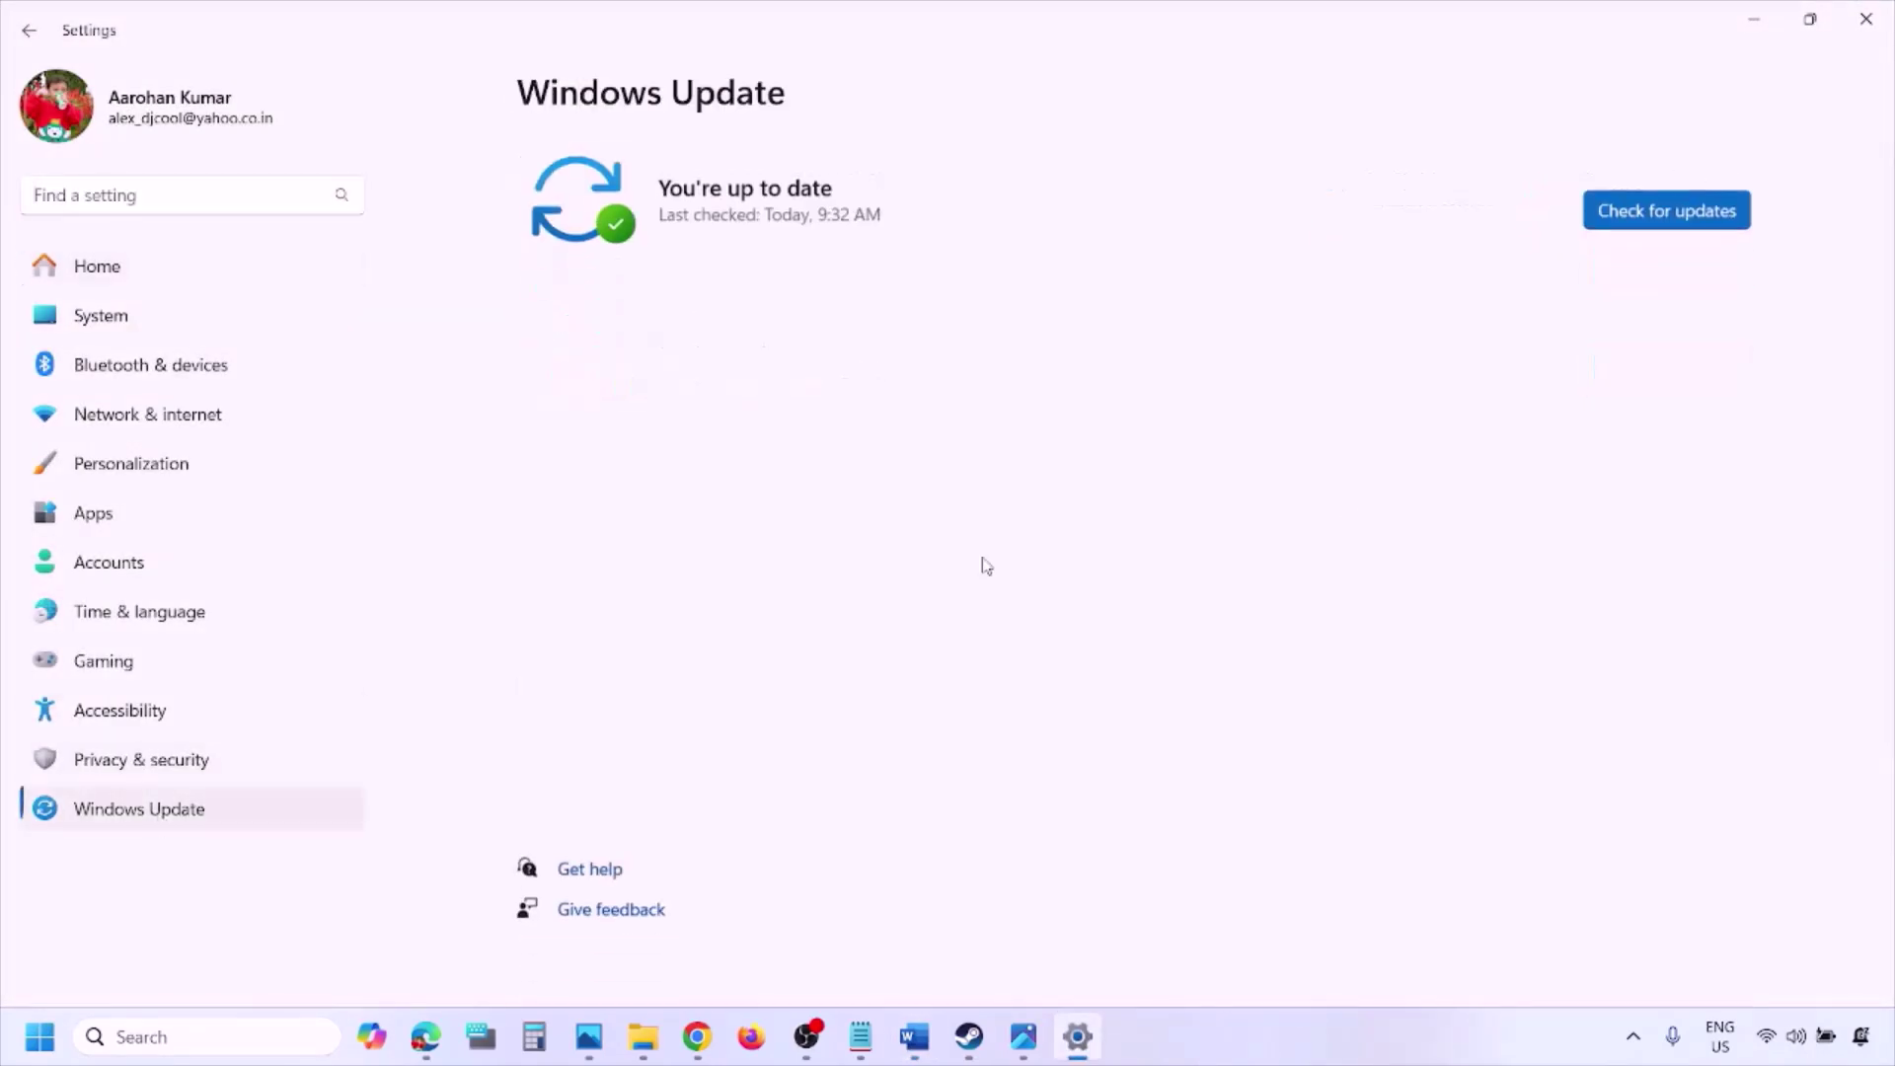
pyautogui.click(1668, 209)
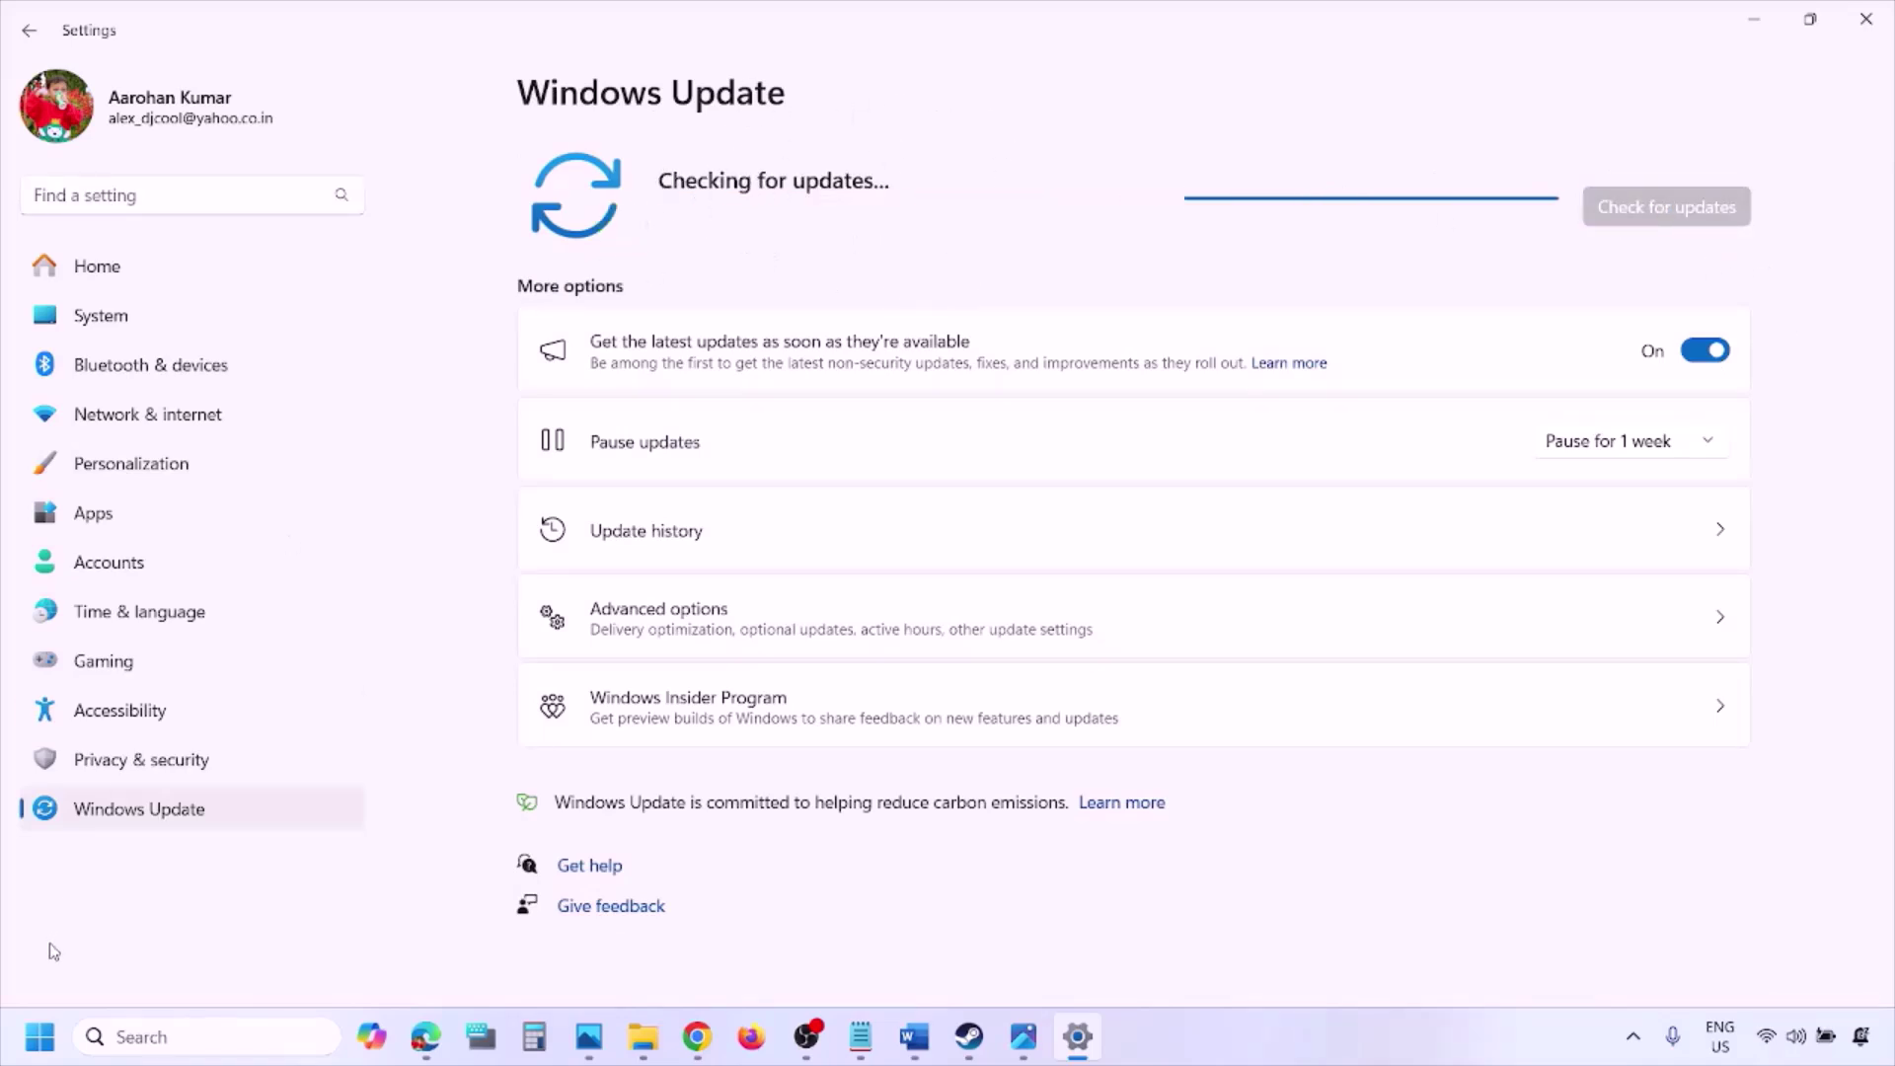
pyautogui.click(39, 1036)
pyautogui.click(728, 951)
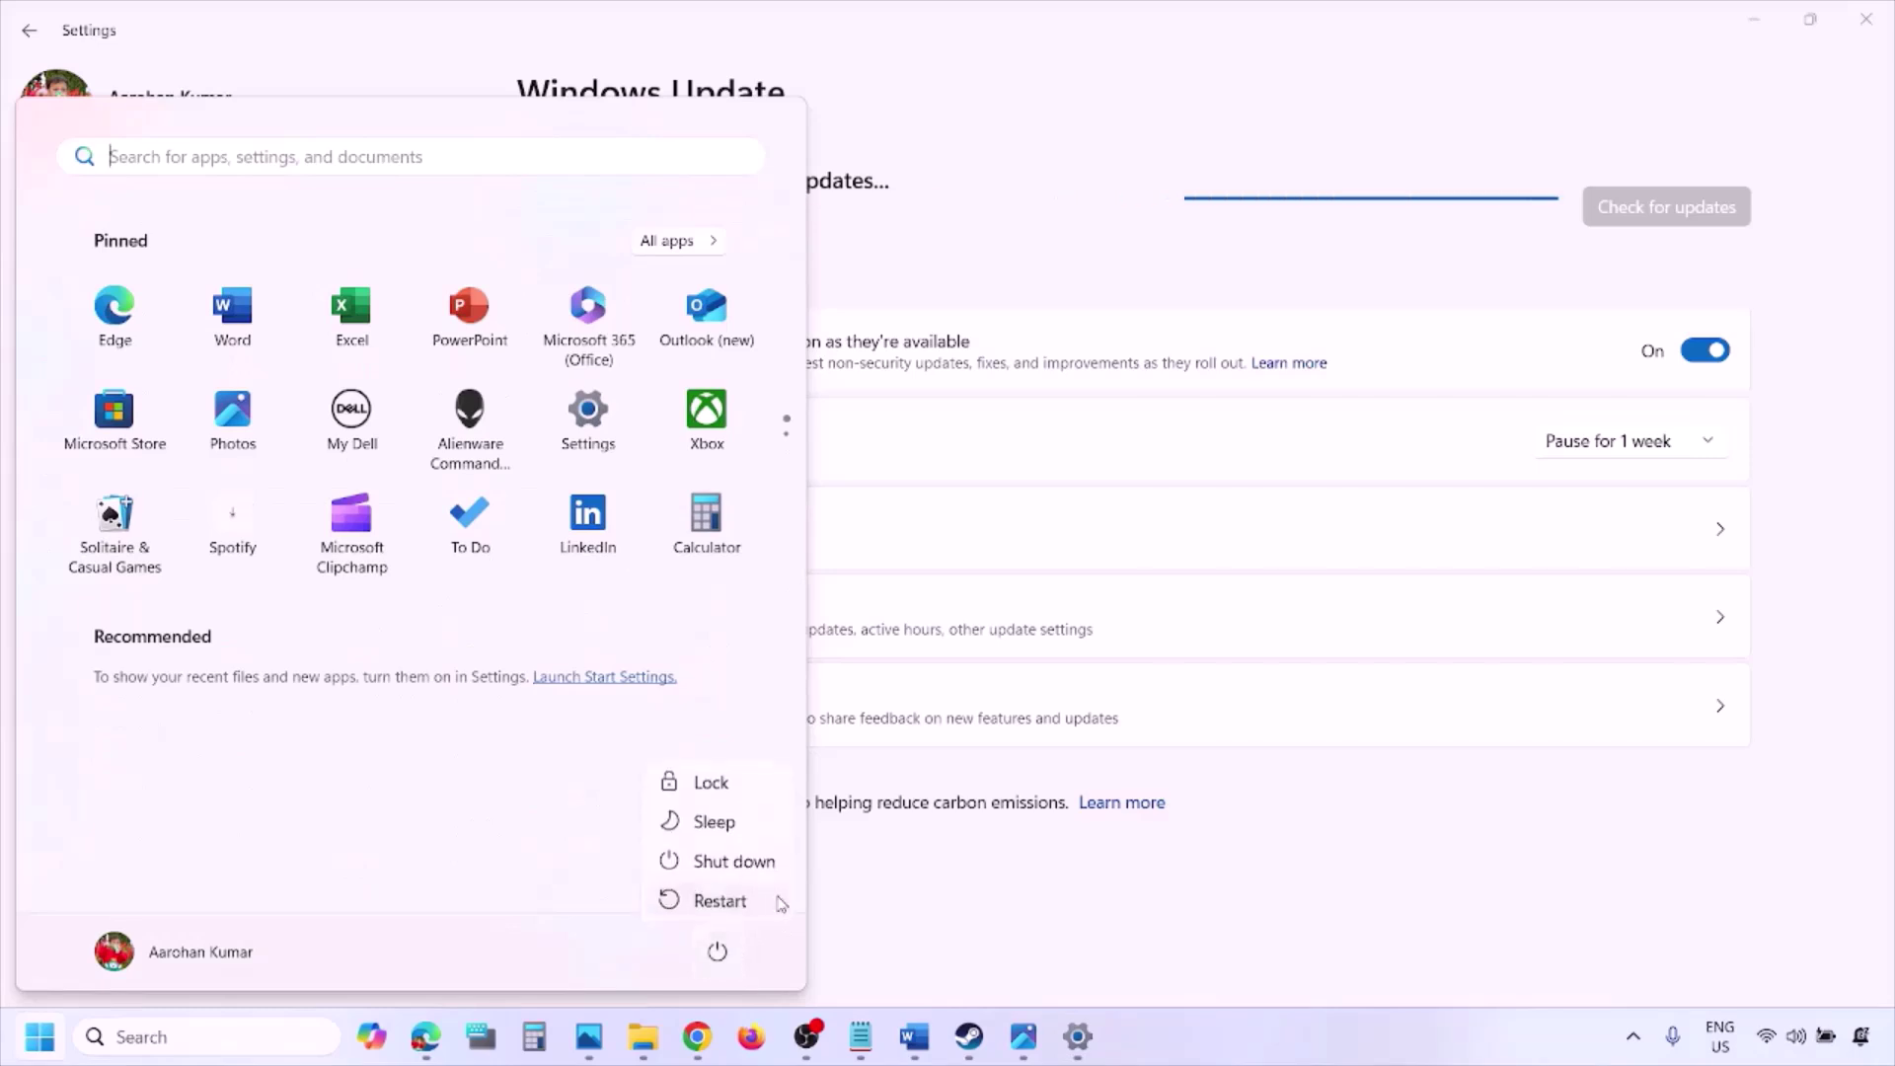
# Return to the Word document and copy the Visual C++ download link in Step 8.
pyautogui.click(918, 1038)
pyautogui.scroll(-3, 829, 773)
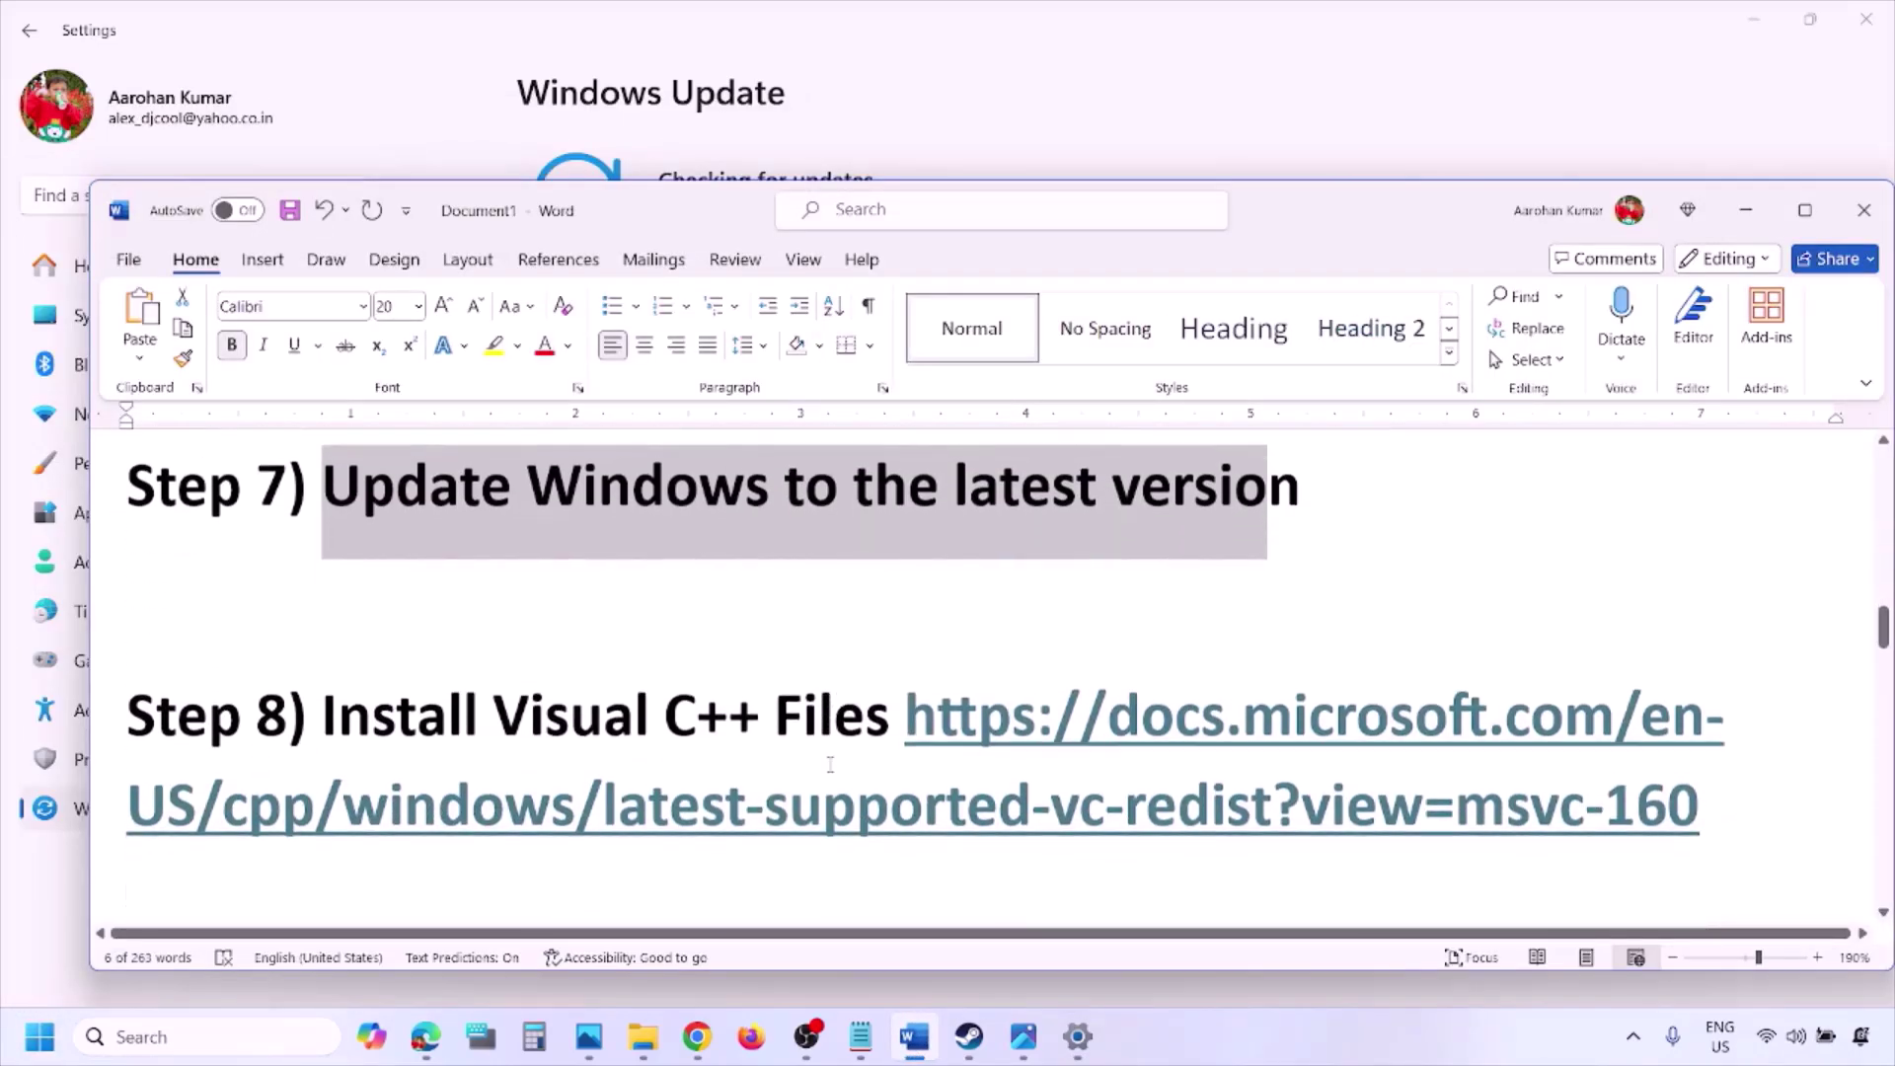
pyautogui.moveTo(1730, 822); pyautogui.dragTo(1146, 746)
pyautogui.hotkey('ctrl', 'c')
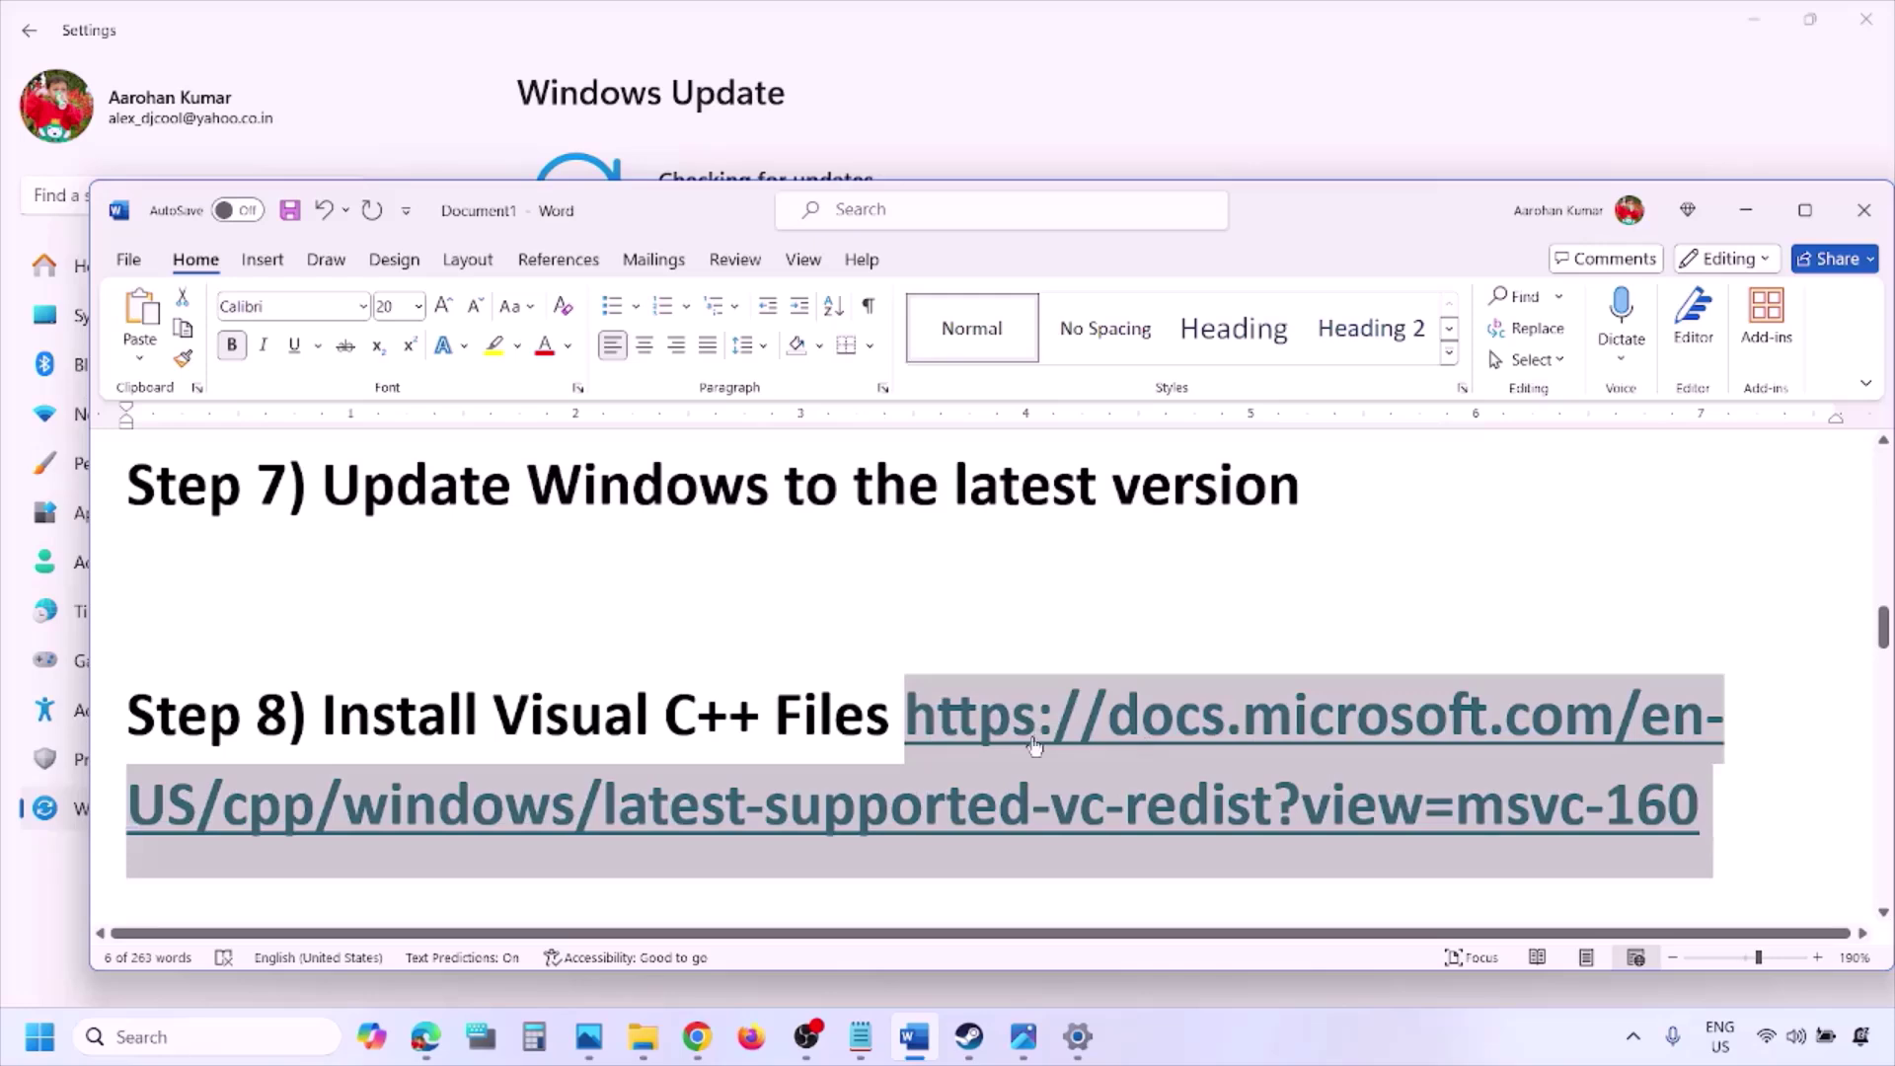
# Open the copied Visual C++ link in a new Chrome window and go to the latest Redistributable version's download table.
pyautogui.rightClick(697, 1037)
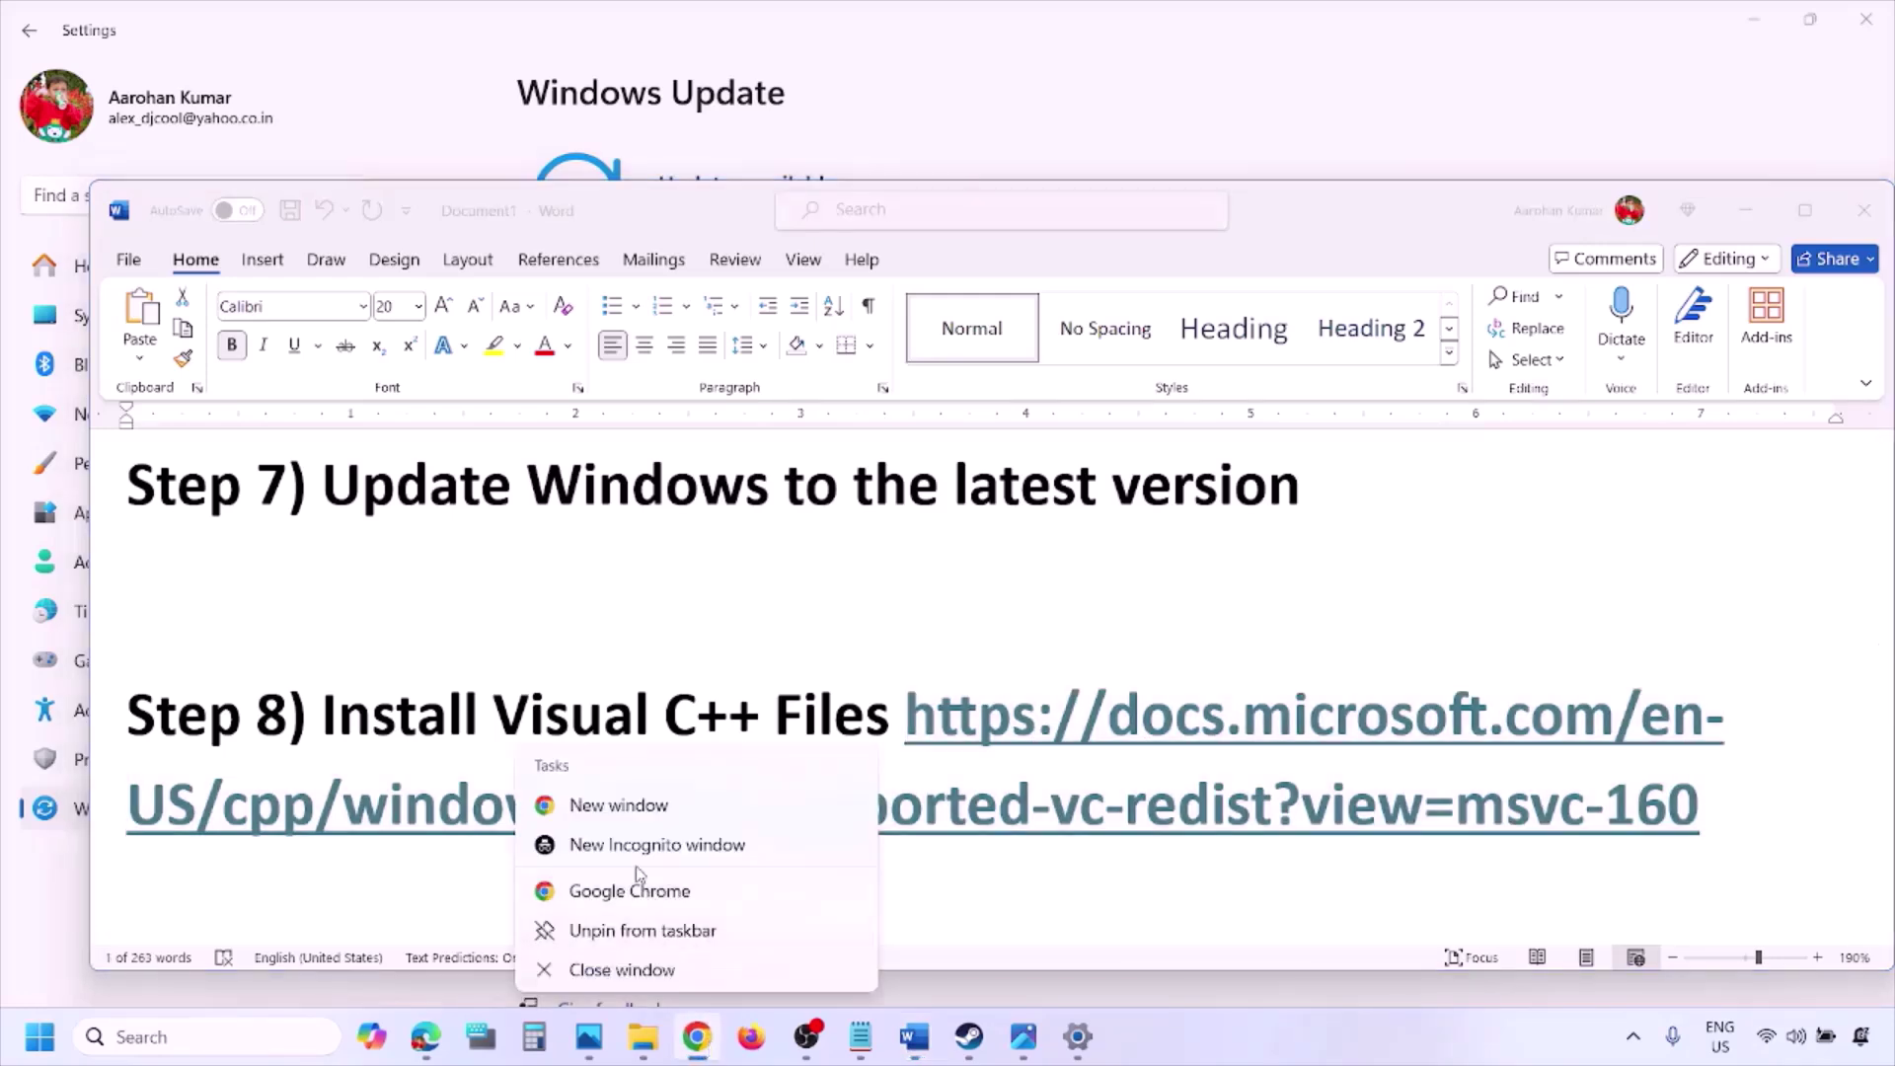
pyautogui.click(620, 806)
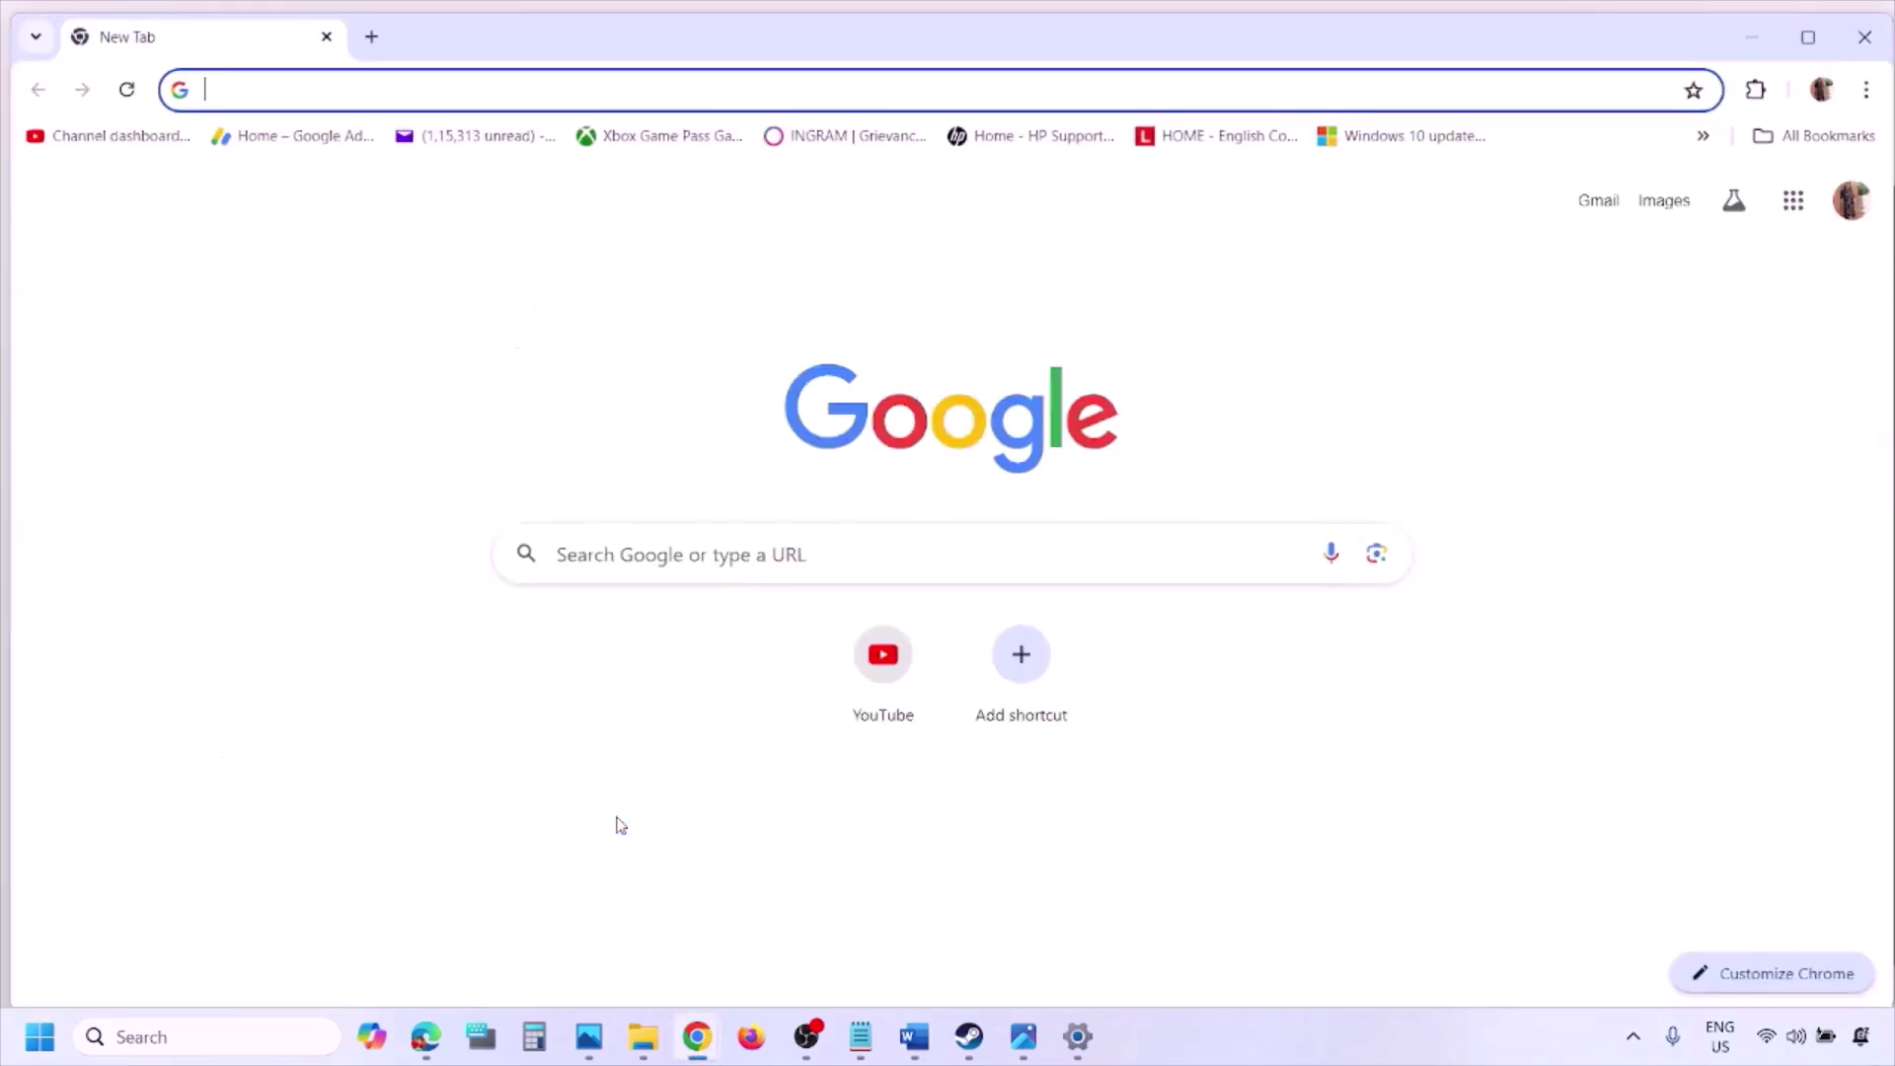
pyautogui.hotkey('ctrl', 'v')
pyautogui.press('Return')
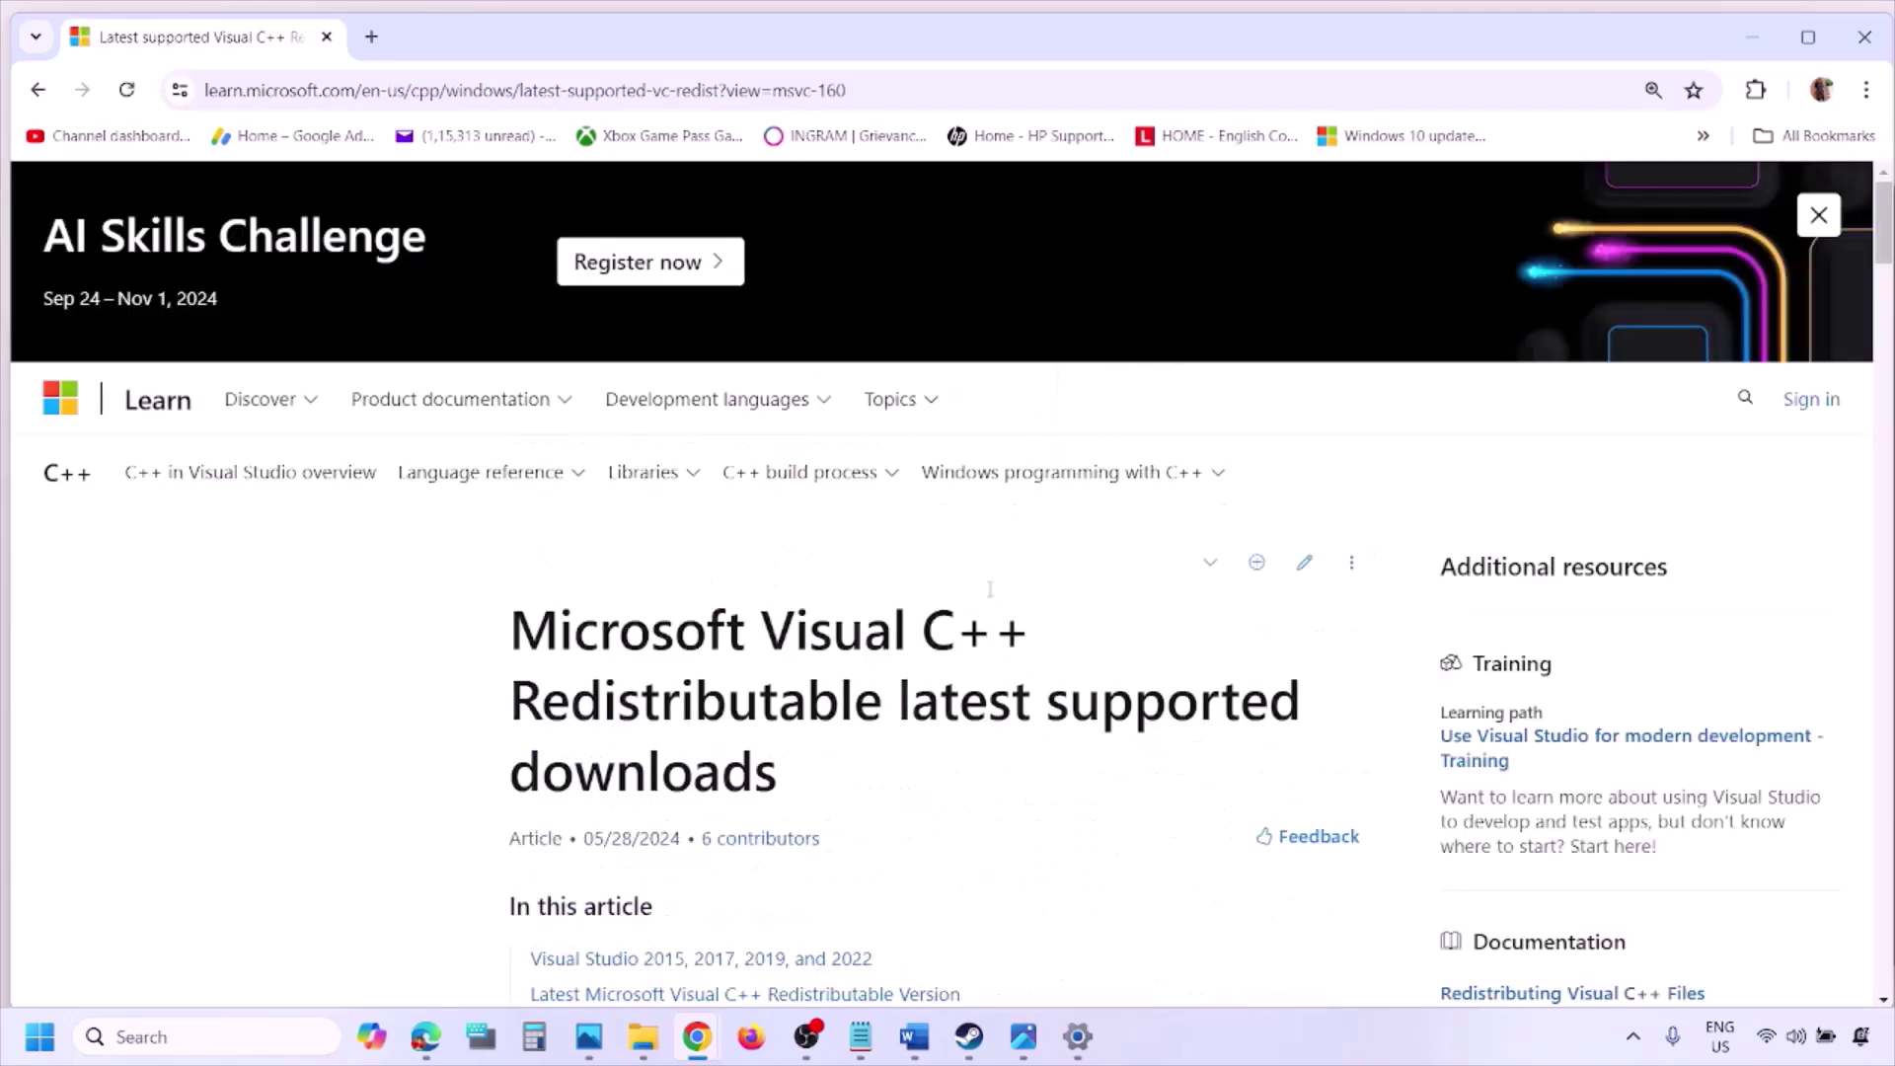
pyautogui.scroll(-4, 825, 582)
pyautogui.scroll(-5, 825, 583)
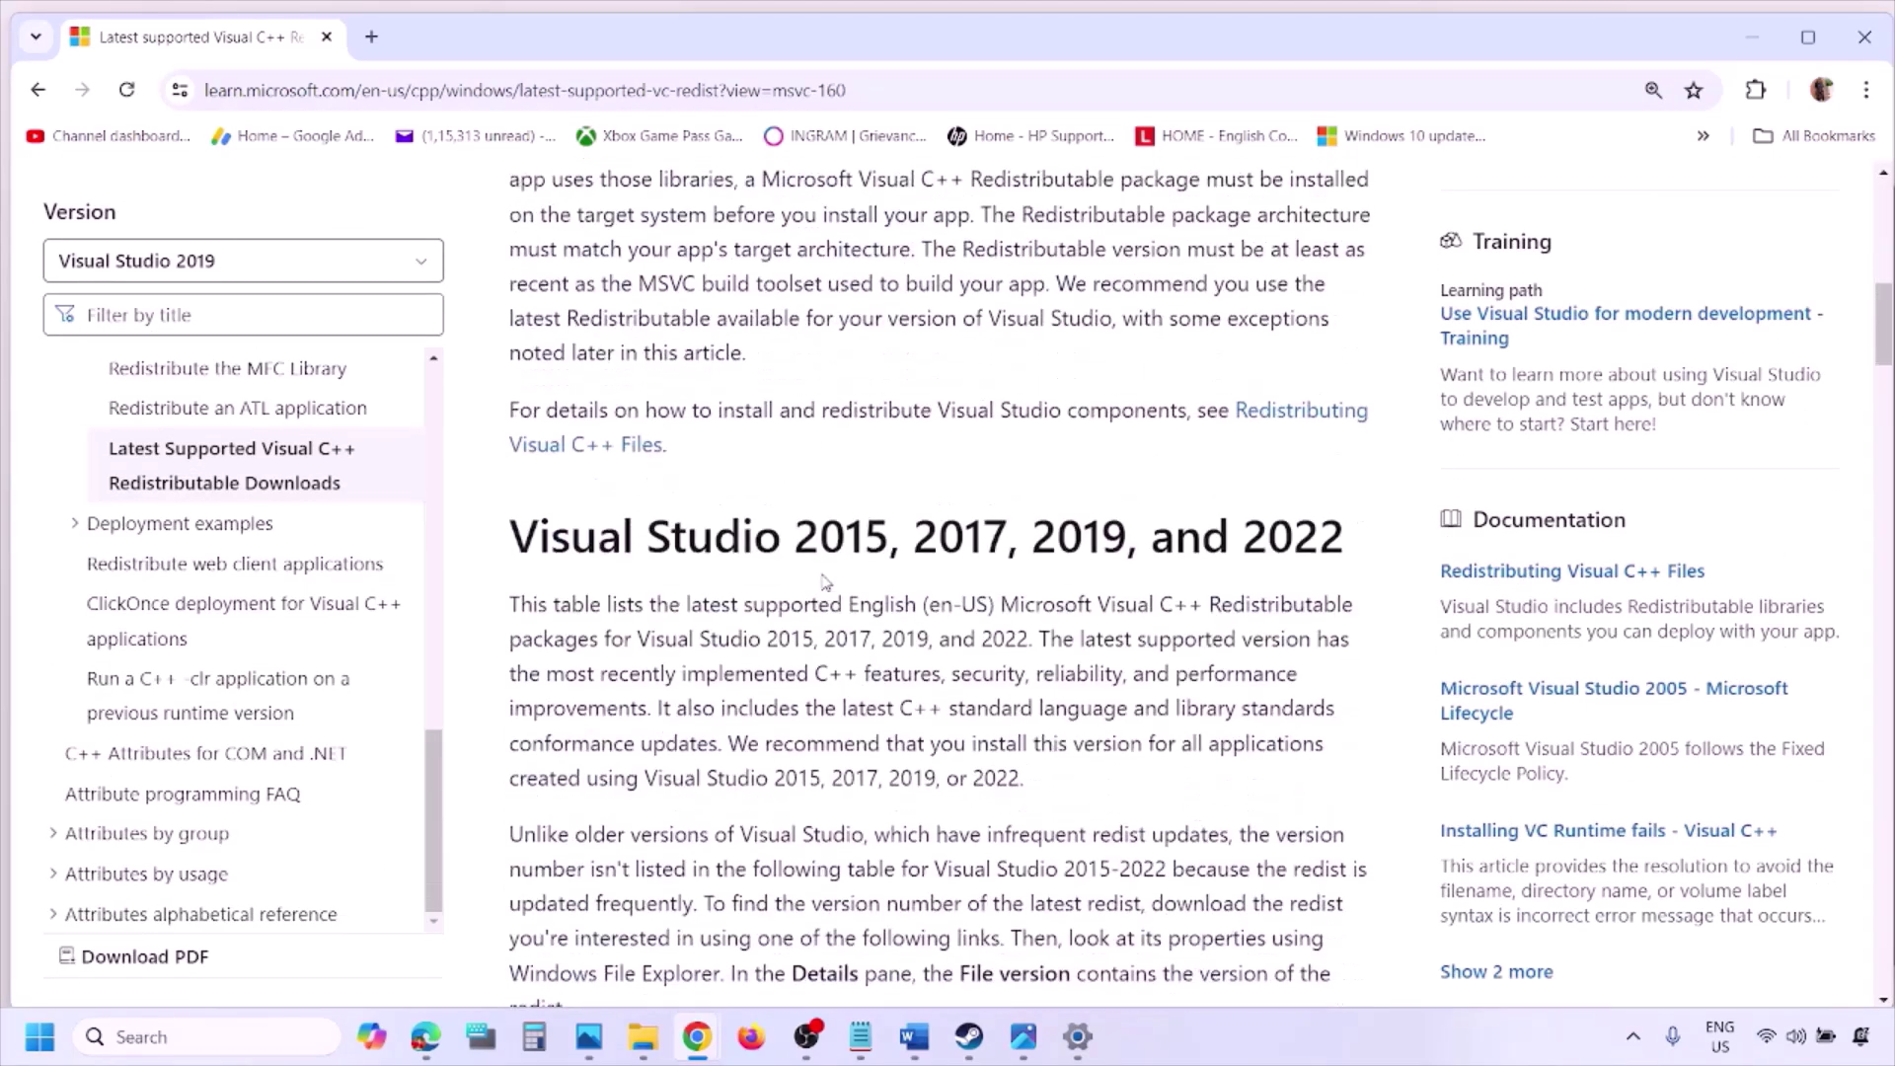
pyautogui.moveTo(609, 534); pyautogui.dragTo(1273, 528)
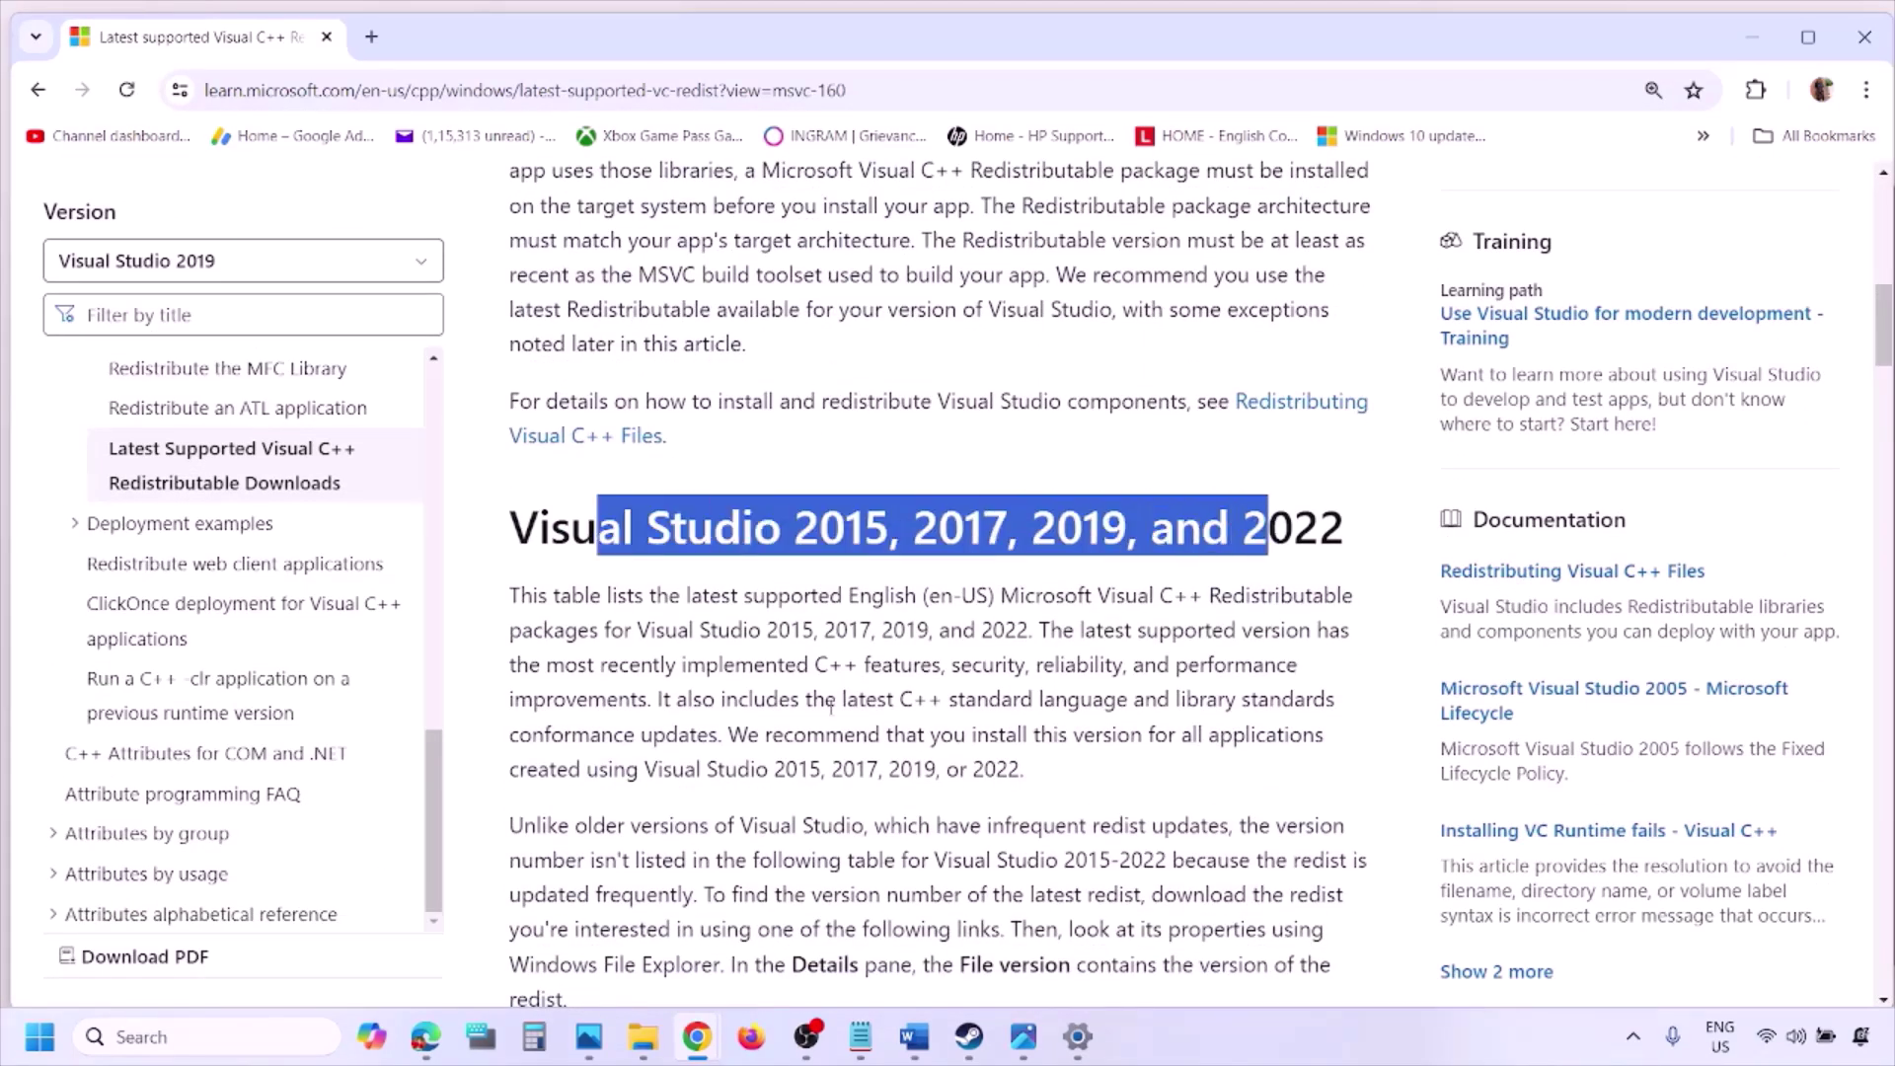
pyautogui.scroll(-10, 831, 706)
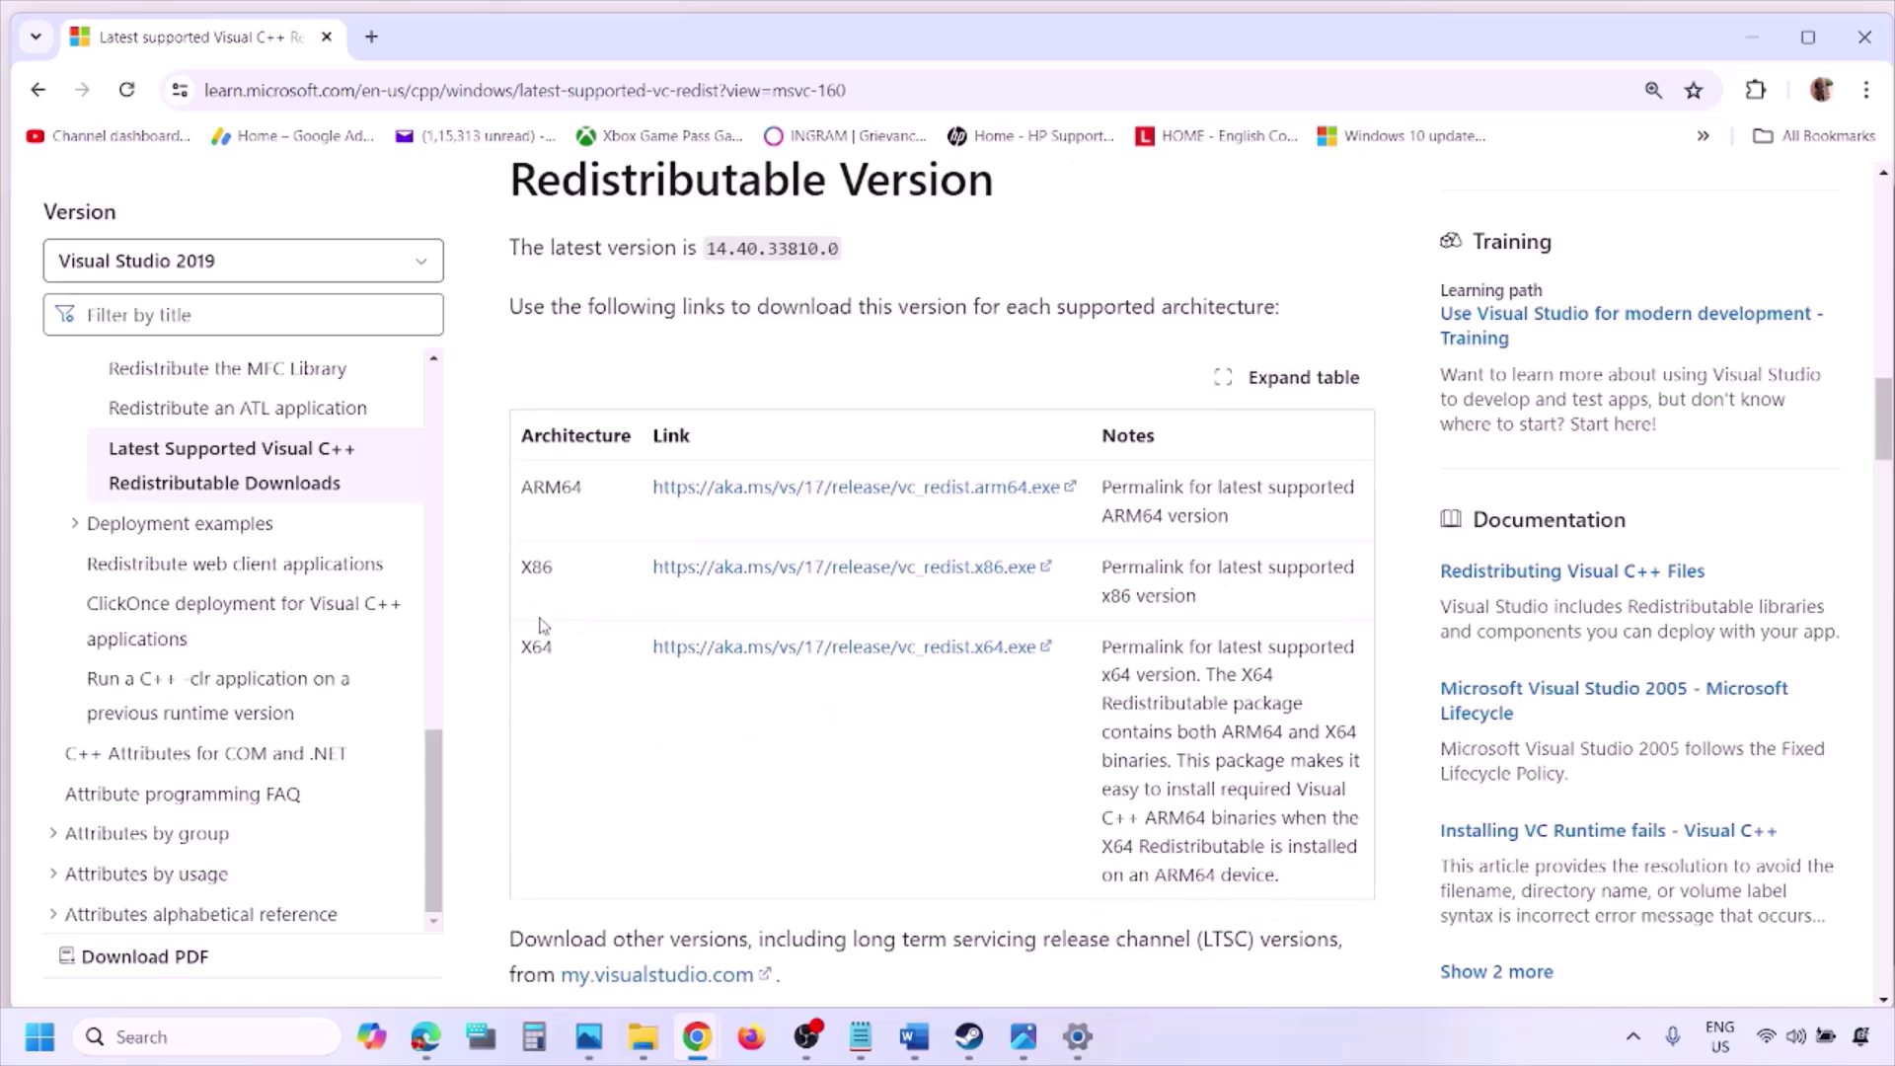
# Download the X86 Visual C++ Redistributable and start its repair in the setup.
pyautogui.doubleClick(535, 576)
pyautogui.doubleClick(538, 648)
pyautogui.moveTo(526, 565); pyautogui.dragTo(930, 576)
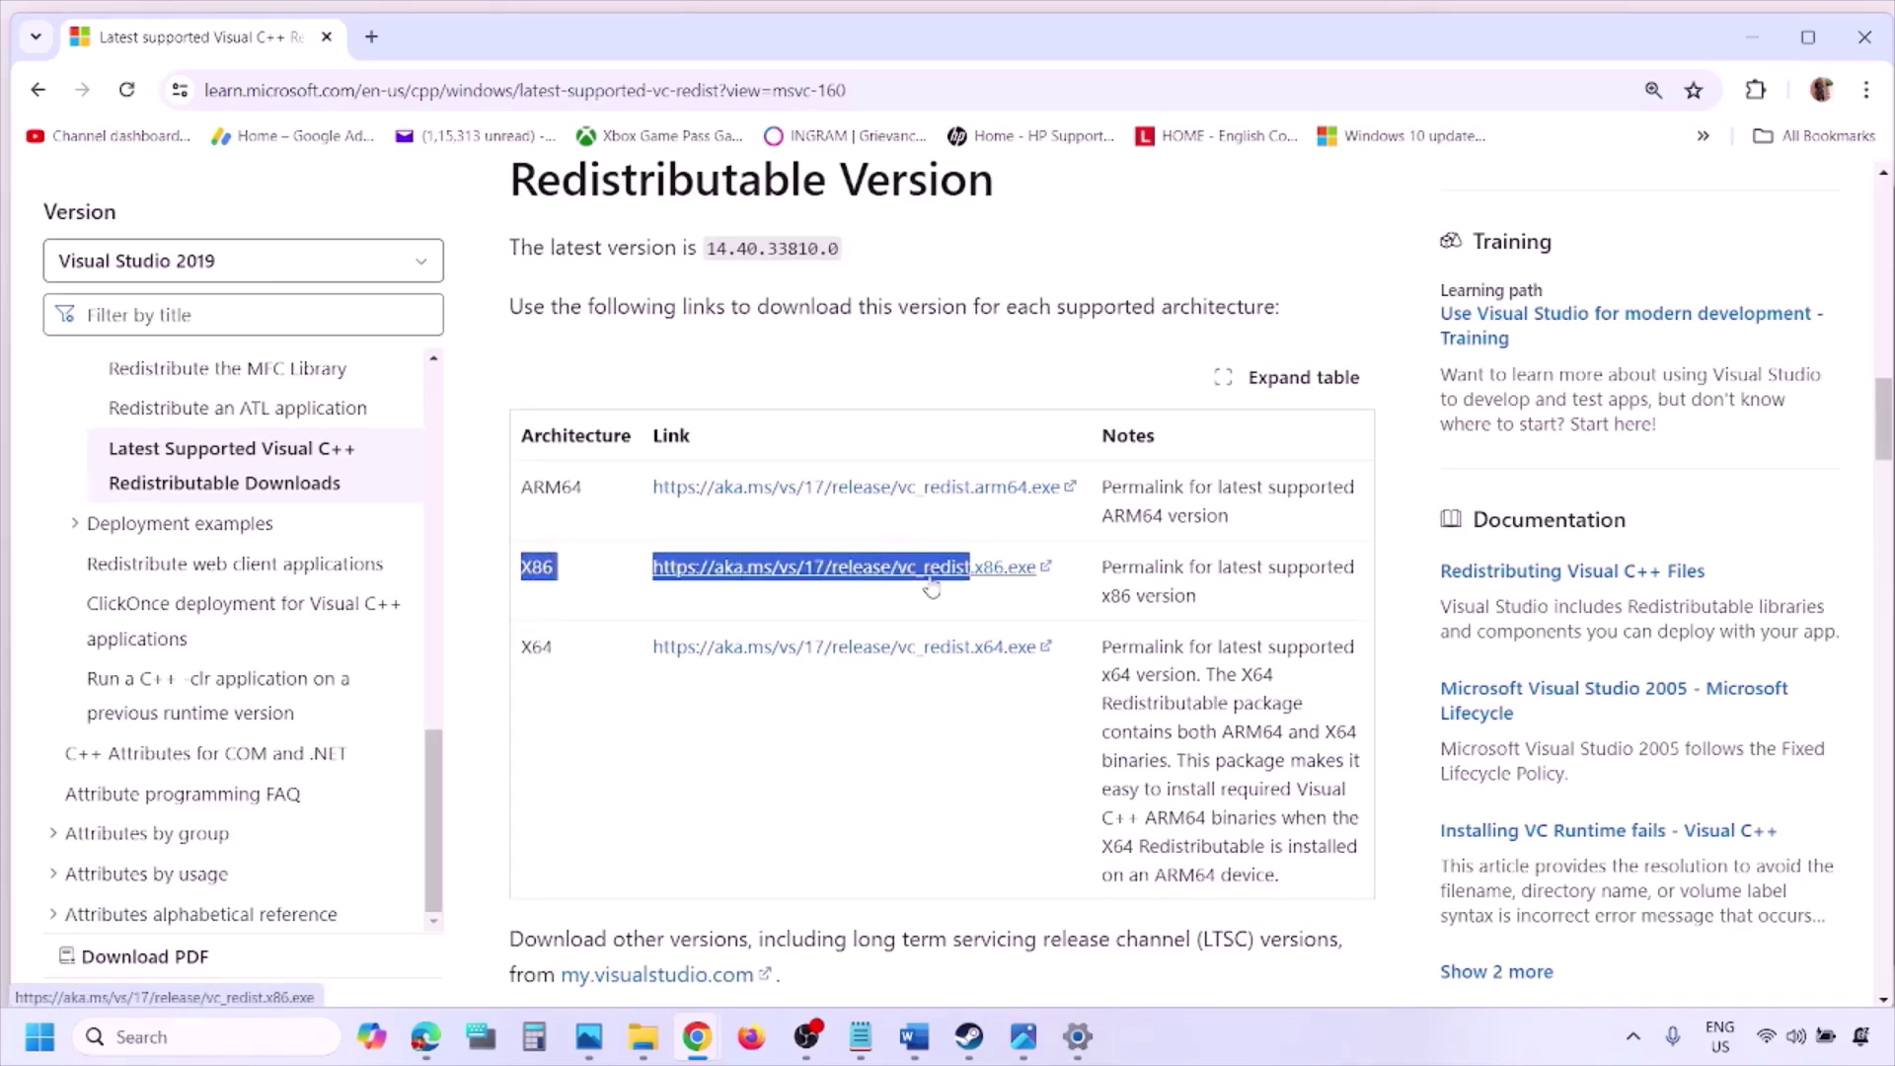
pyautogui.click(930, 584)
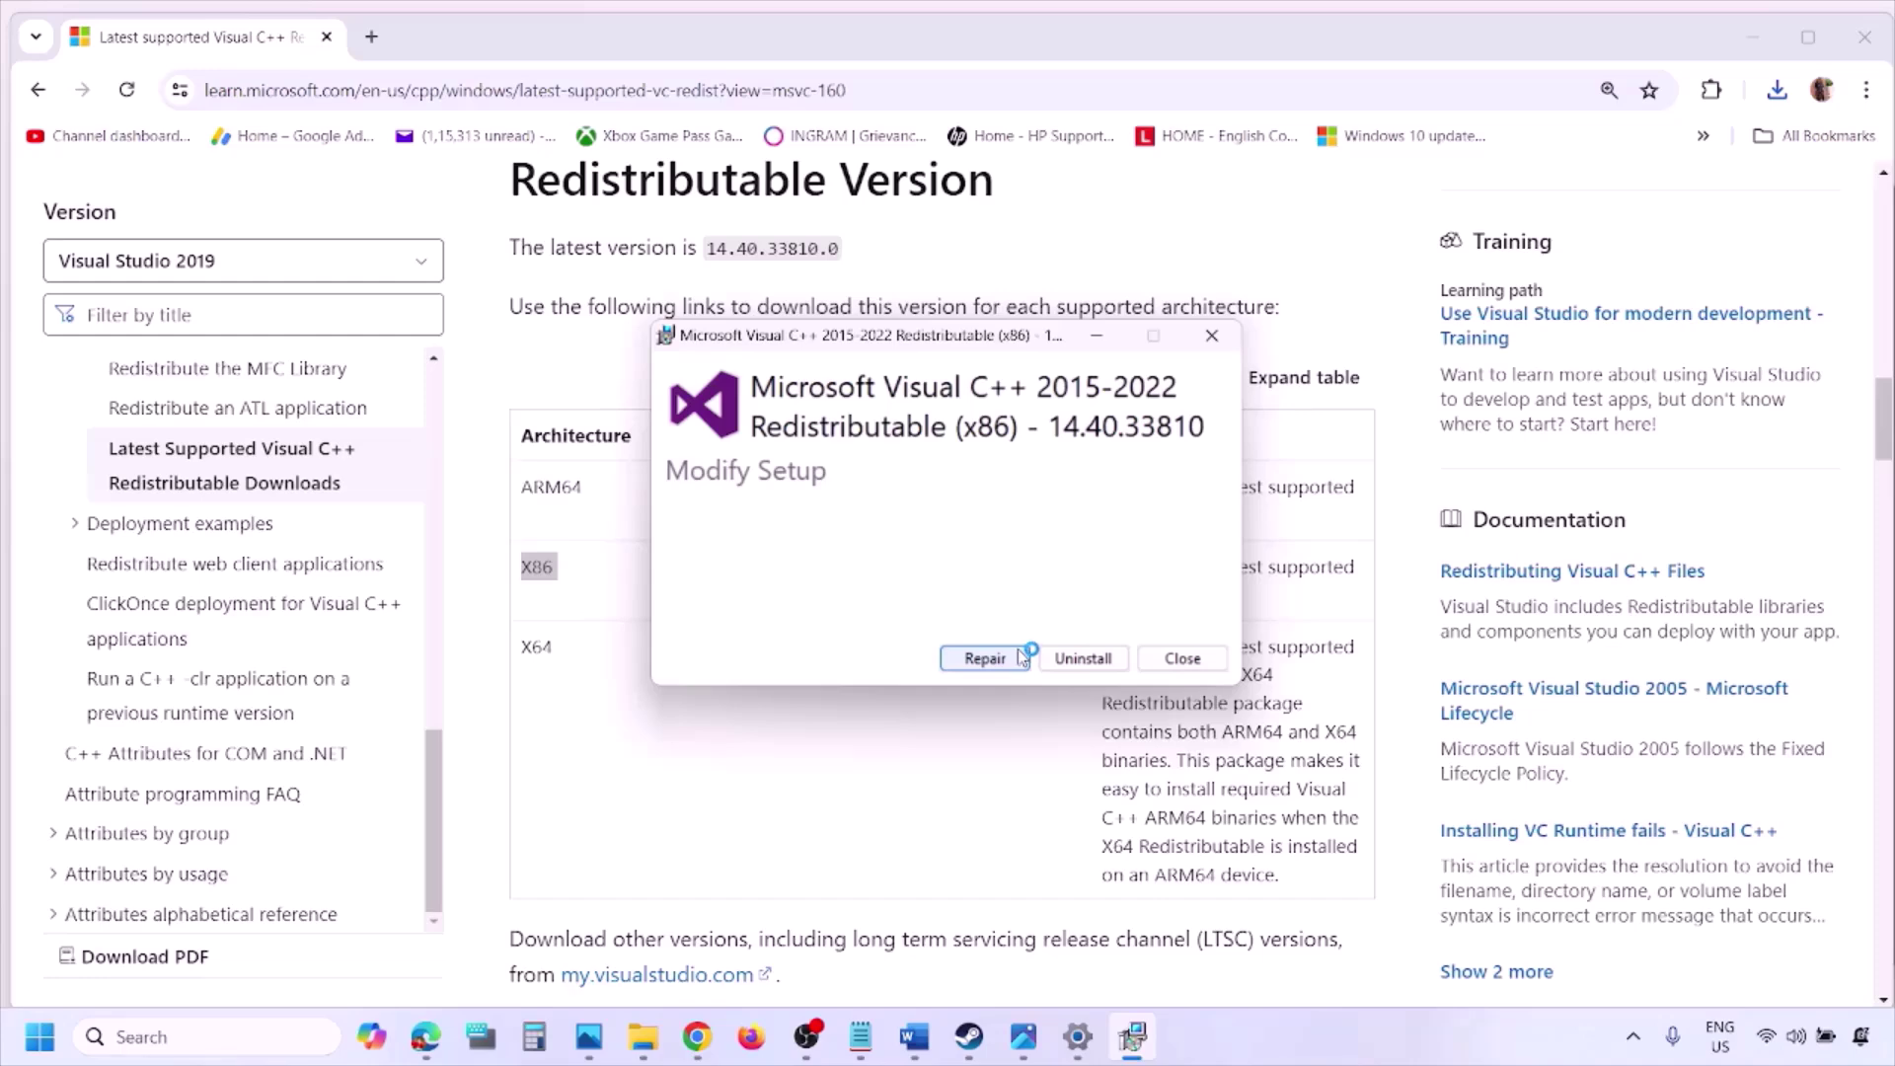
pyautogui.click(1023, 658)
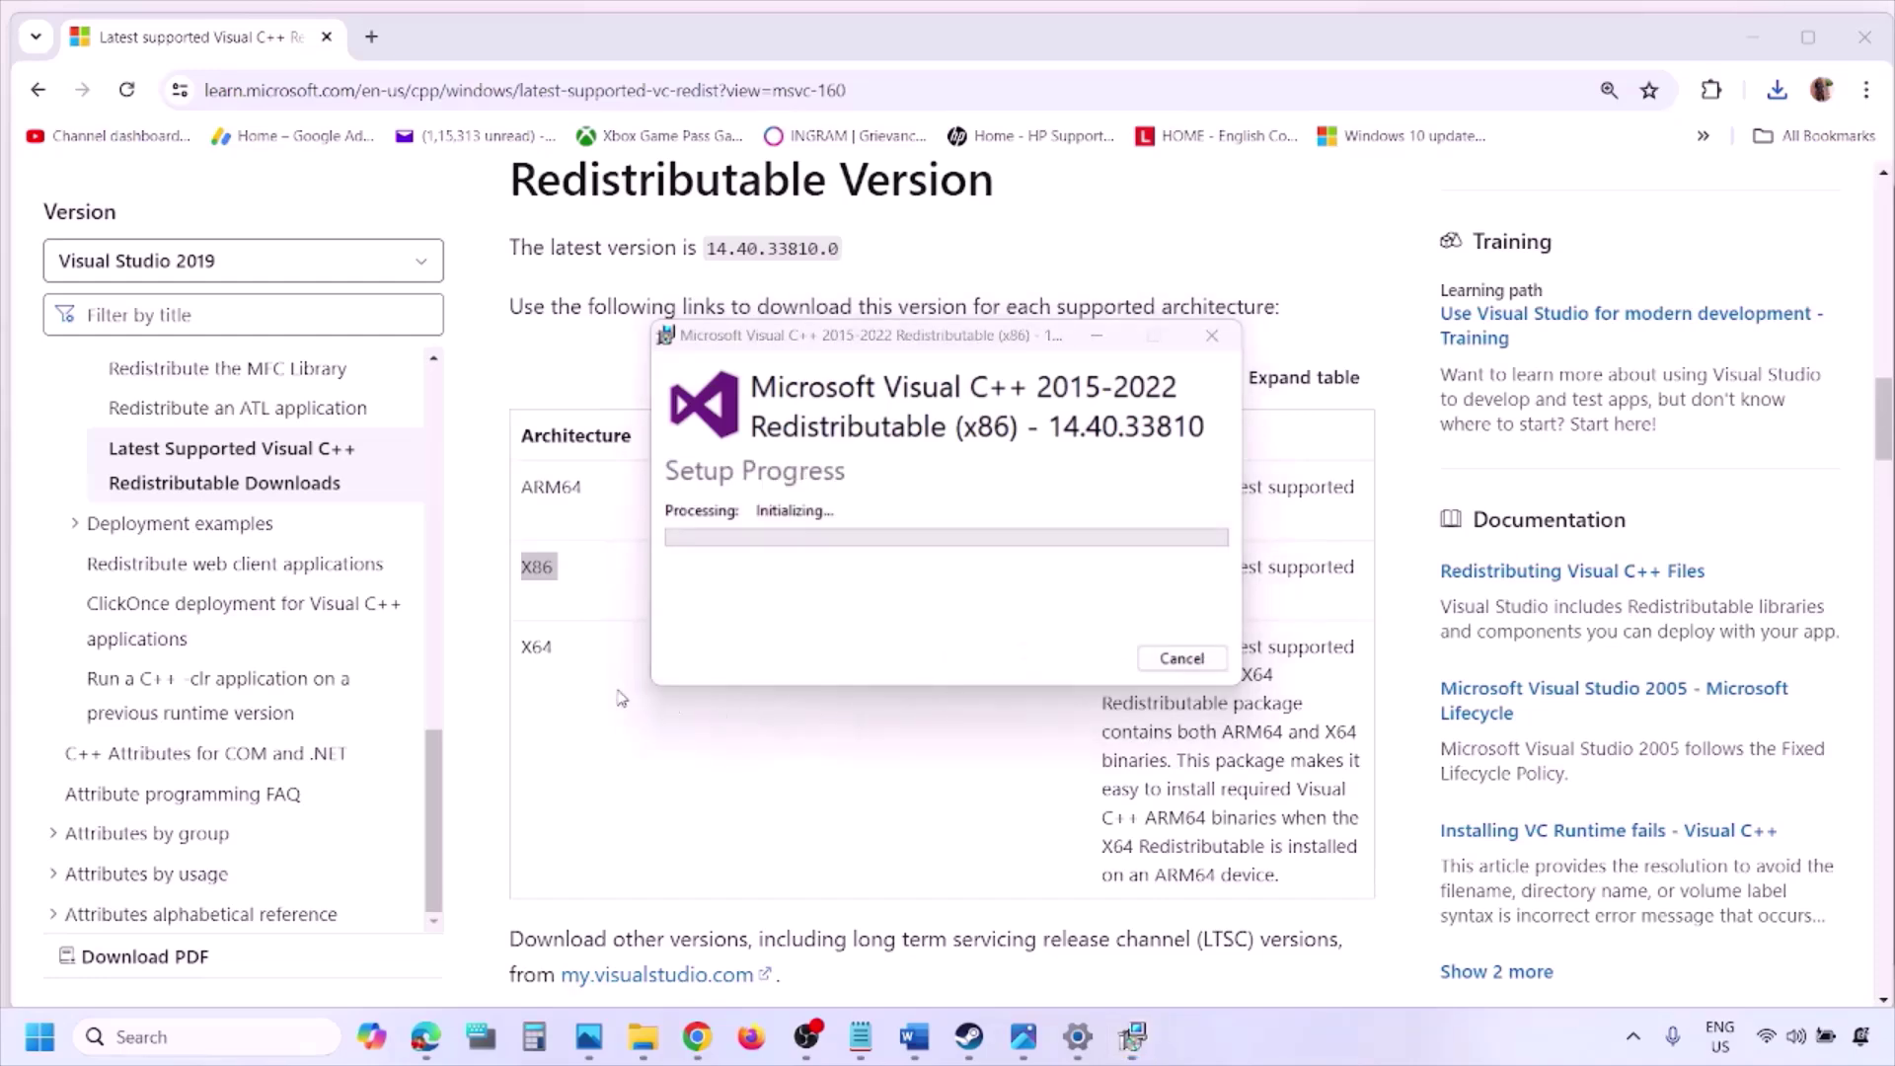
# Download the X64 Visual C++ Redistributable, run VC_redist.x64.exe and start its repair.
pyautogui.doubleClick(534, 648)
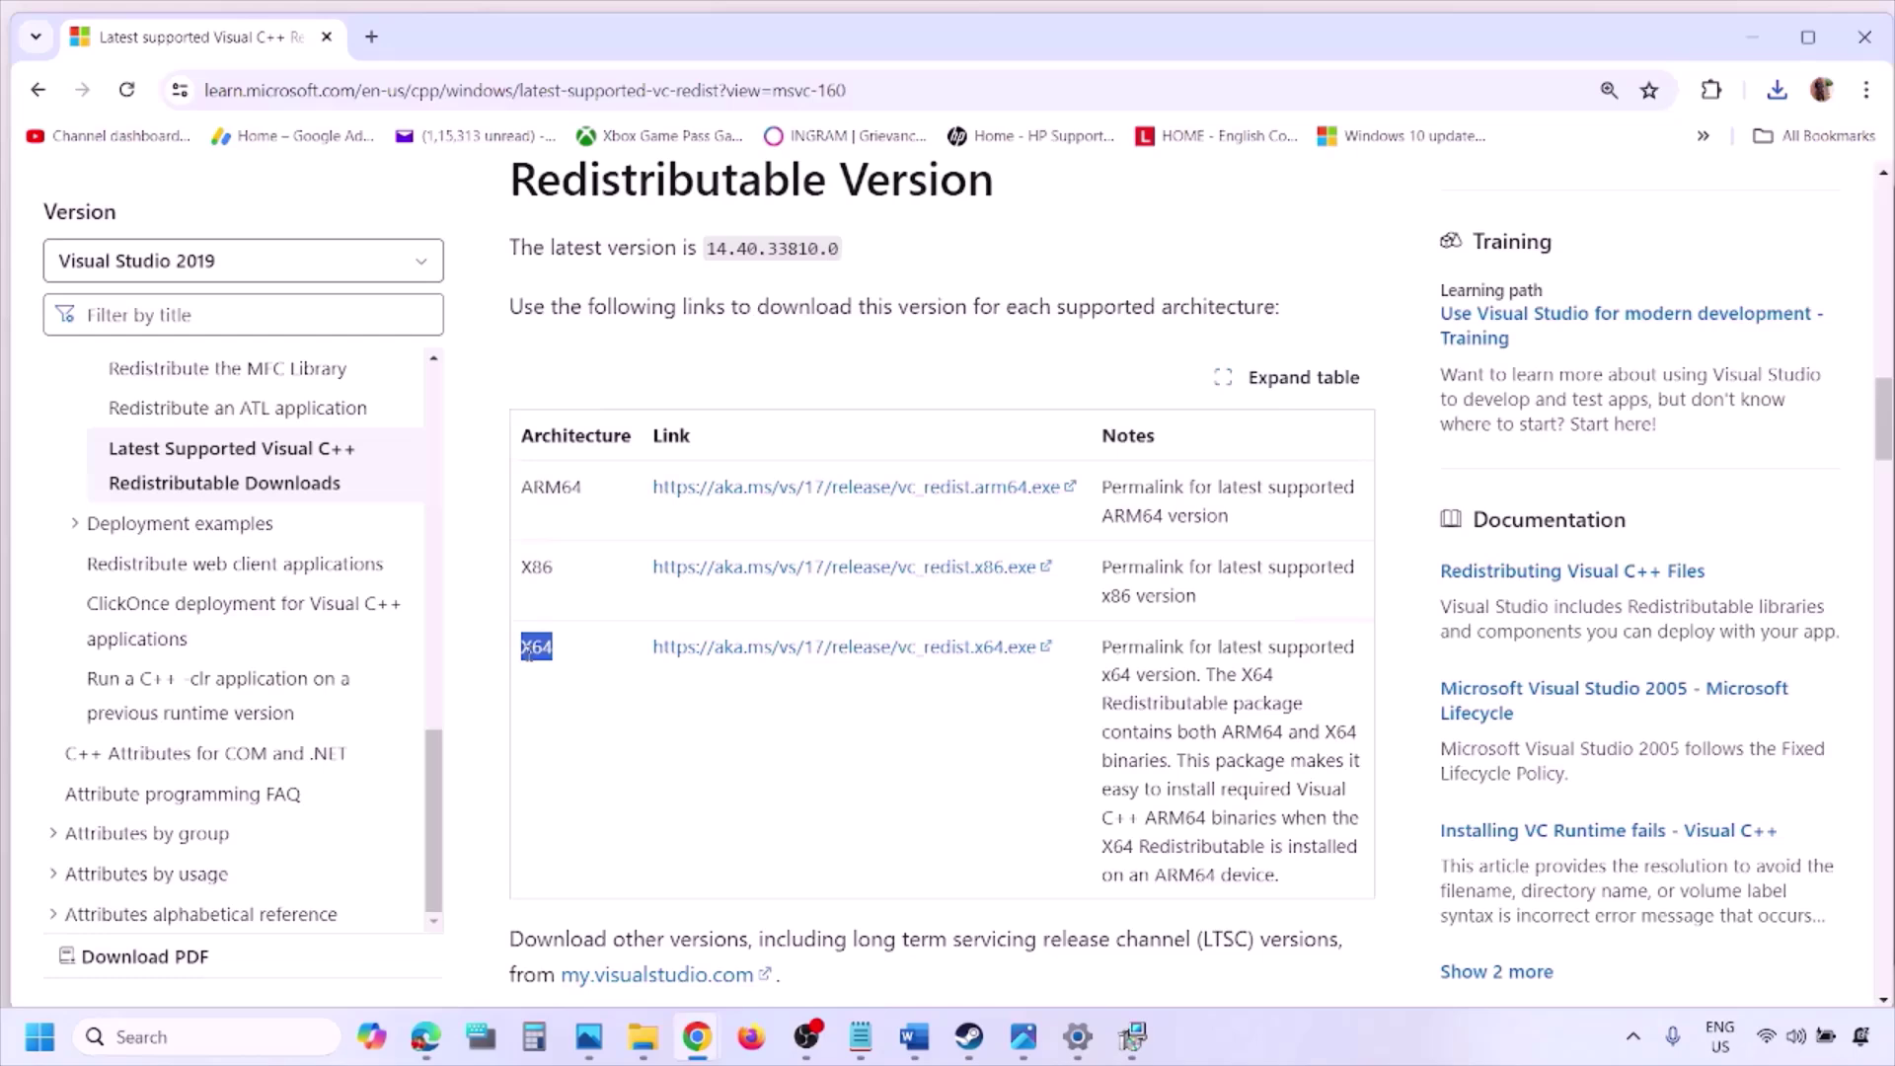
pyautogui.click(858, 654)
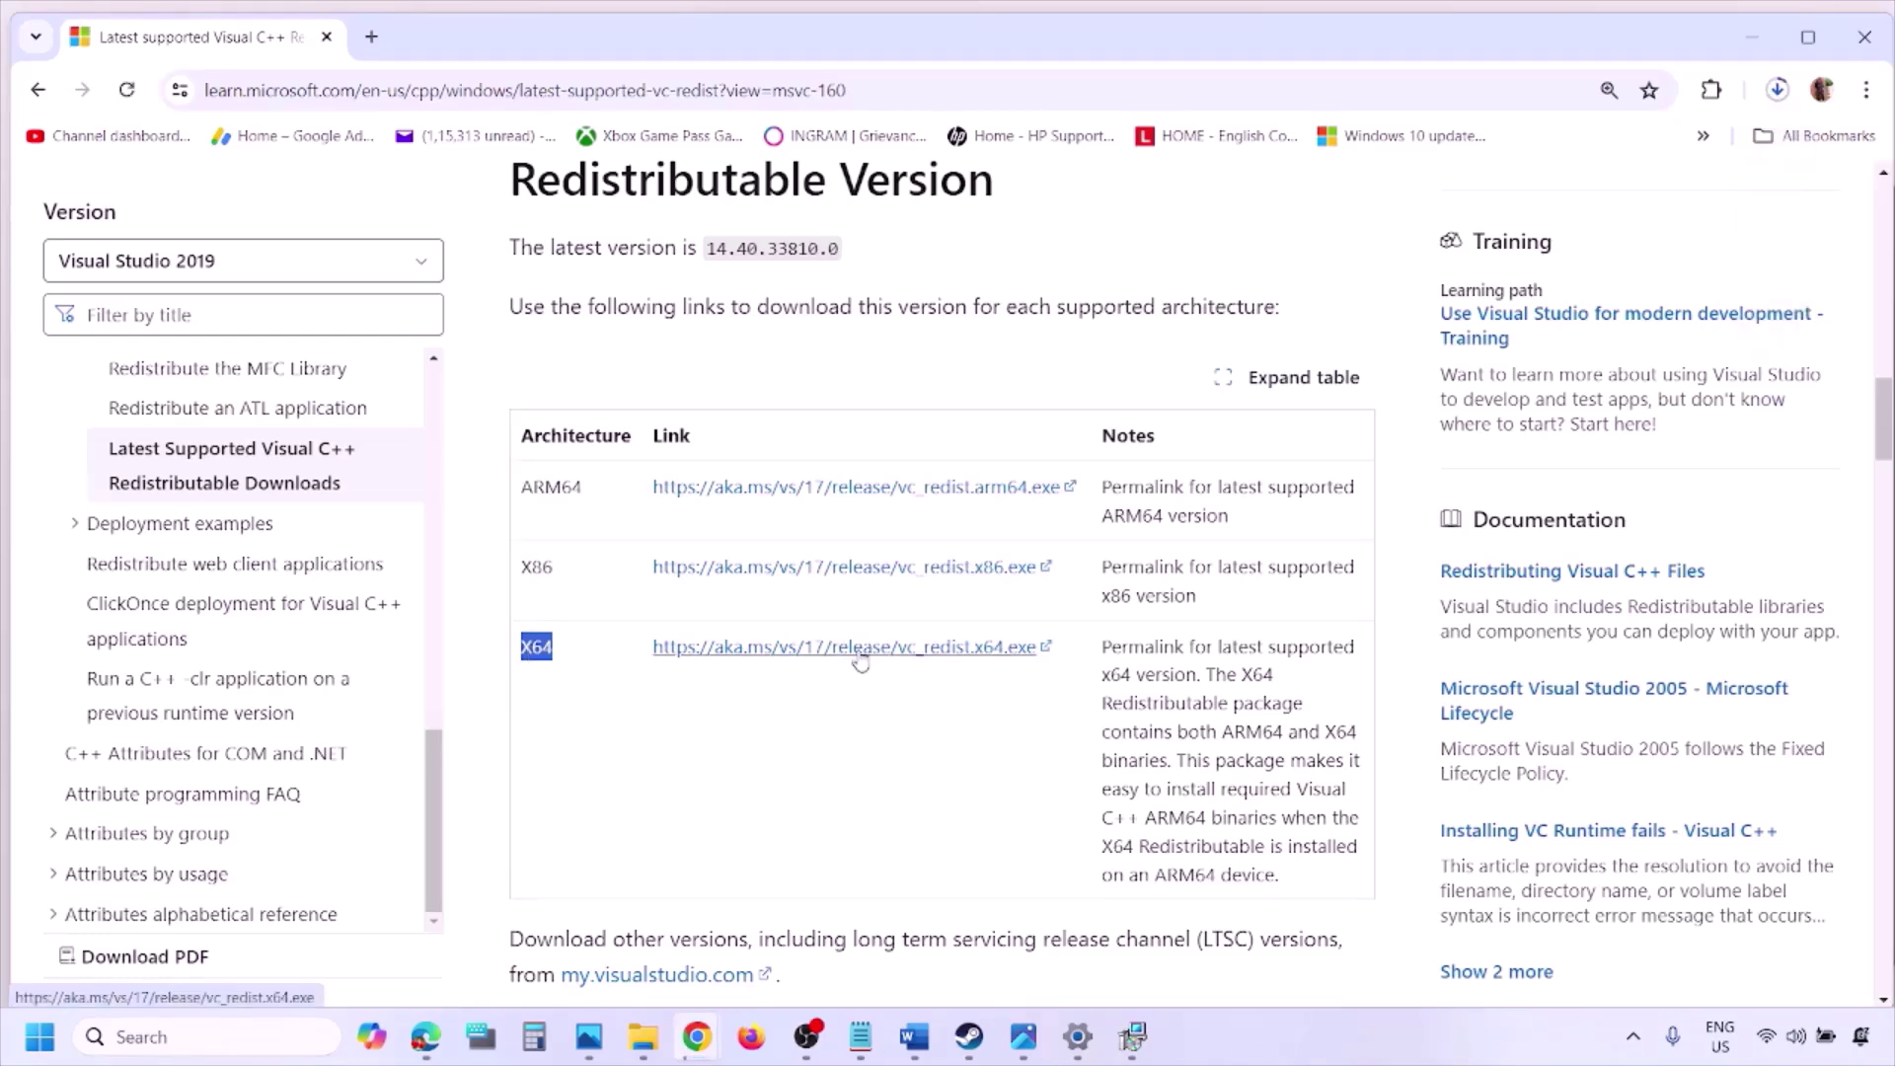
pyautogui.click(1132, 1037)
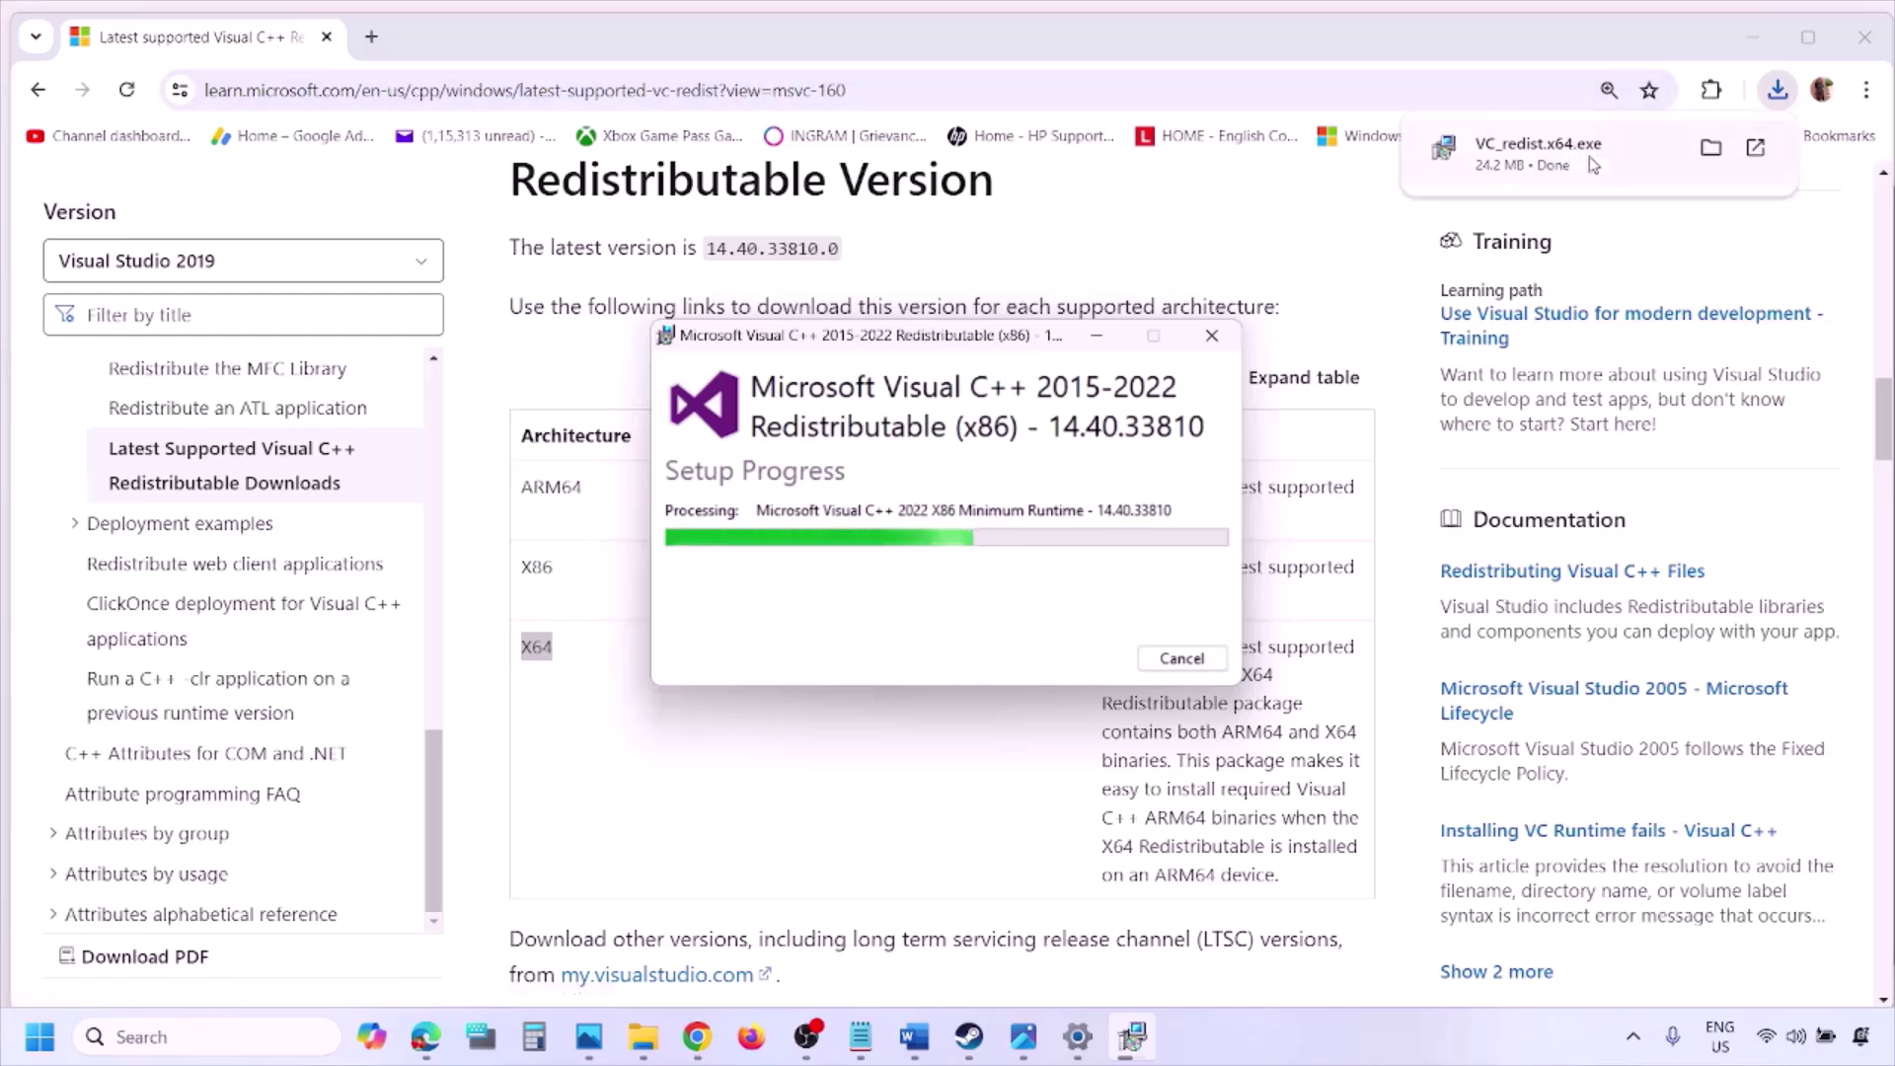
pyautogui.click(1594, 164)
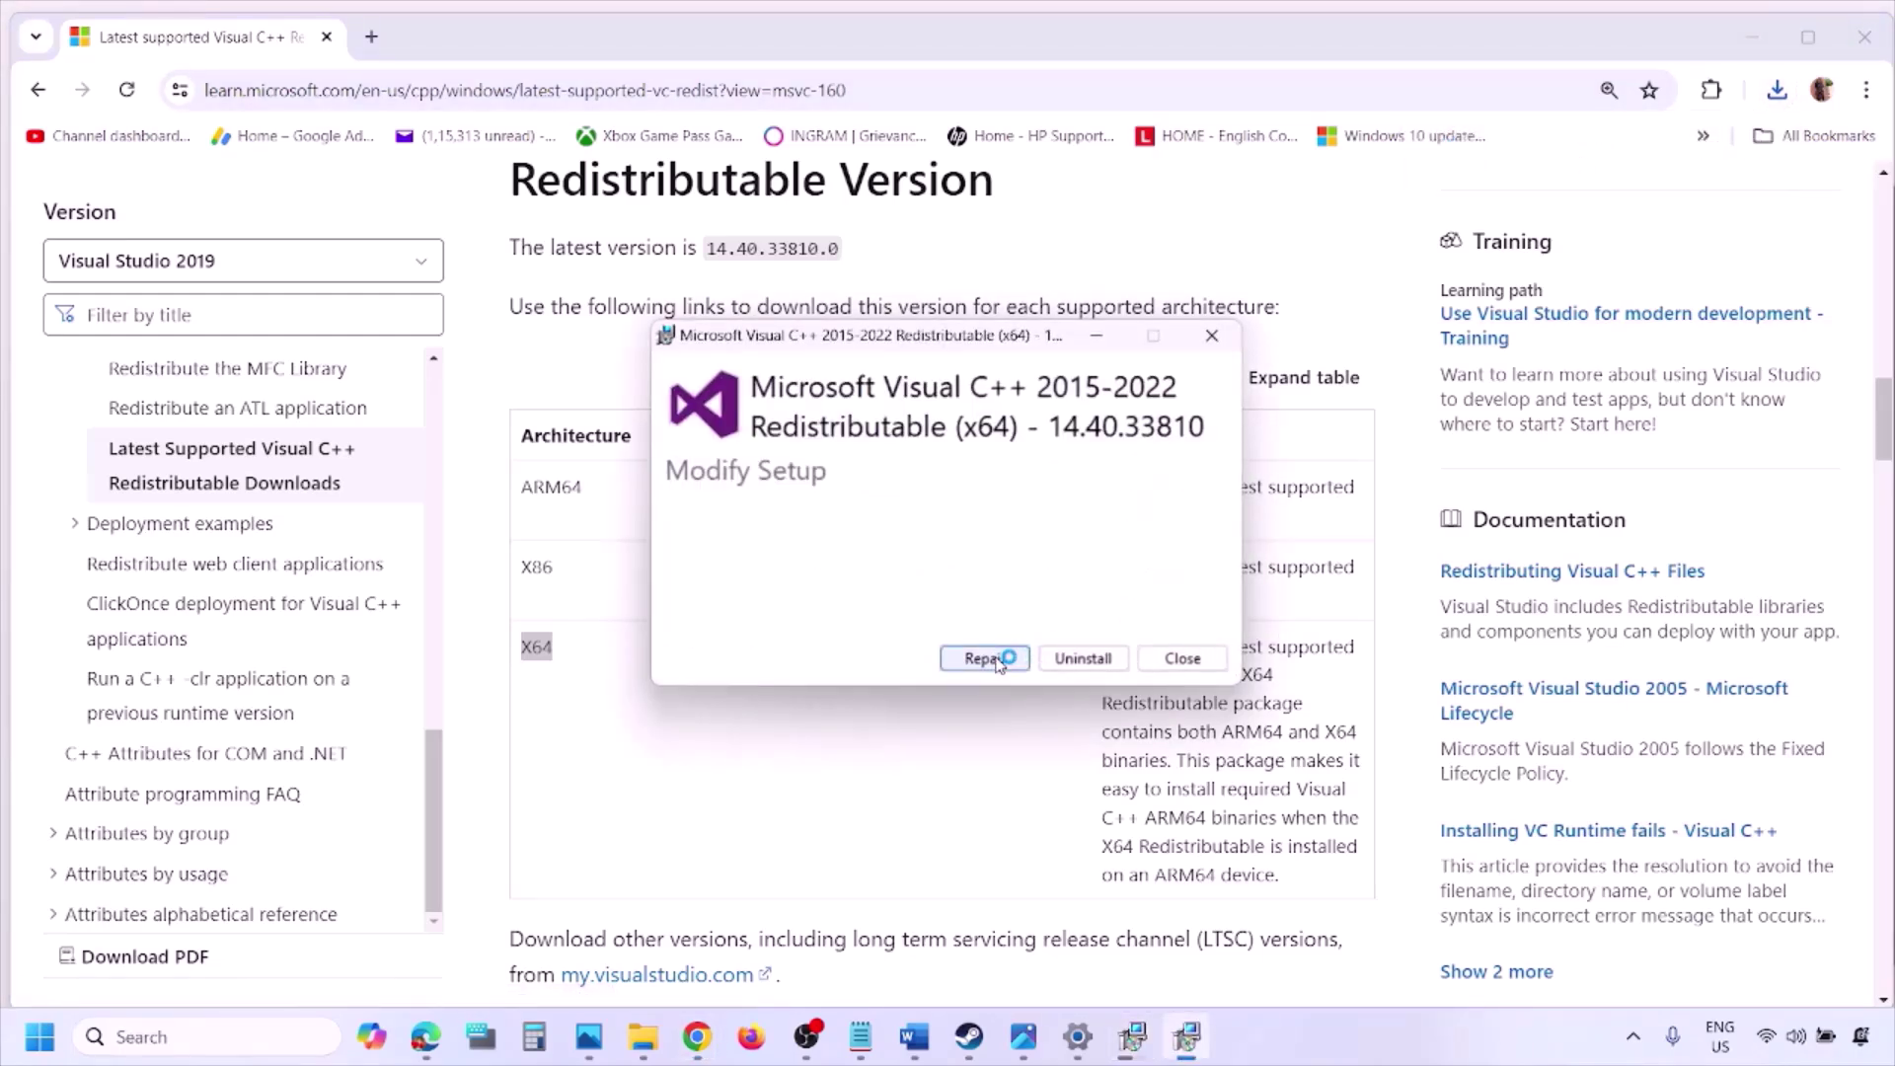
pyautogui.click(985, 658)
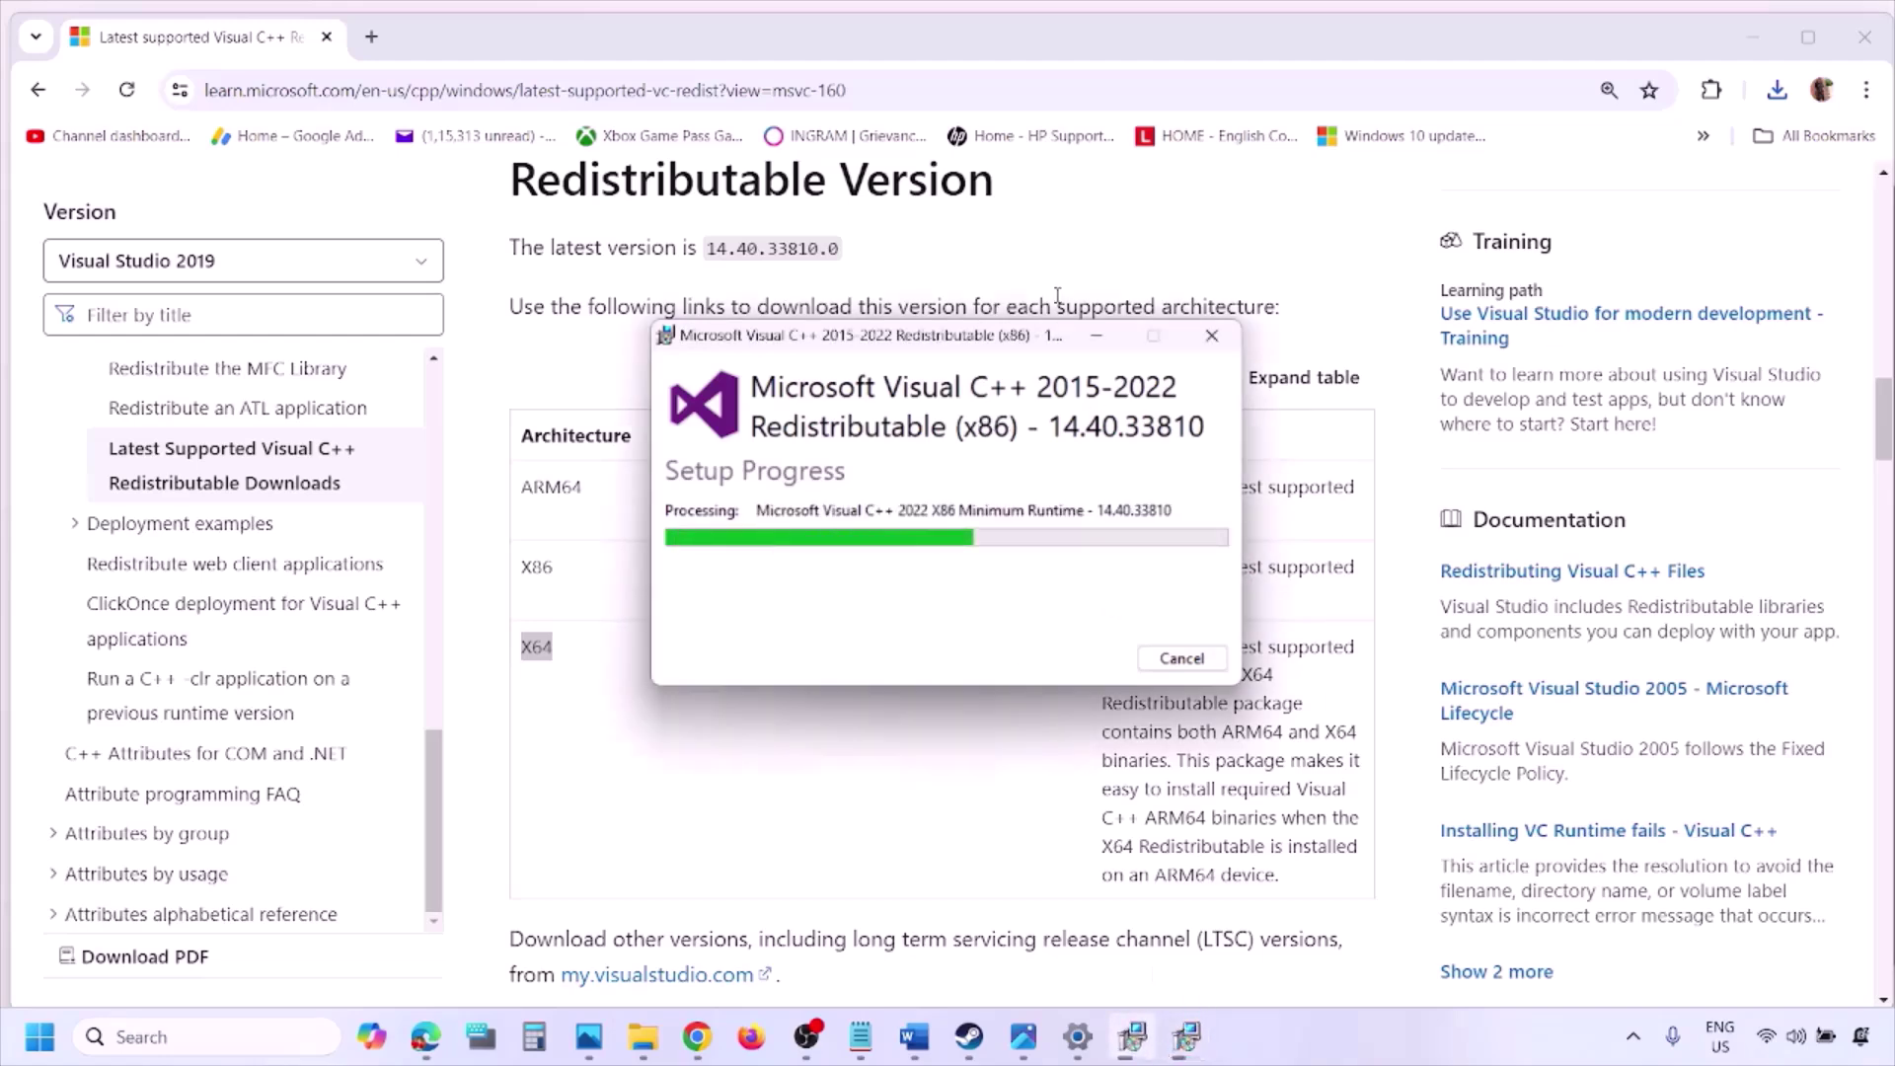
# Place the x86 and x64 setup windows side by side, and bring the browser back to the front.
pyautogui.moveTo(1041, 335); pyautogui.dragTo(602, 420)
pyautogui.moveTo(869, 335); pyautogui.dragTo(1110, 427)
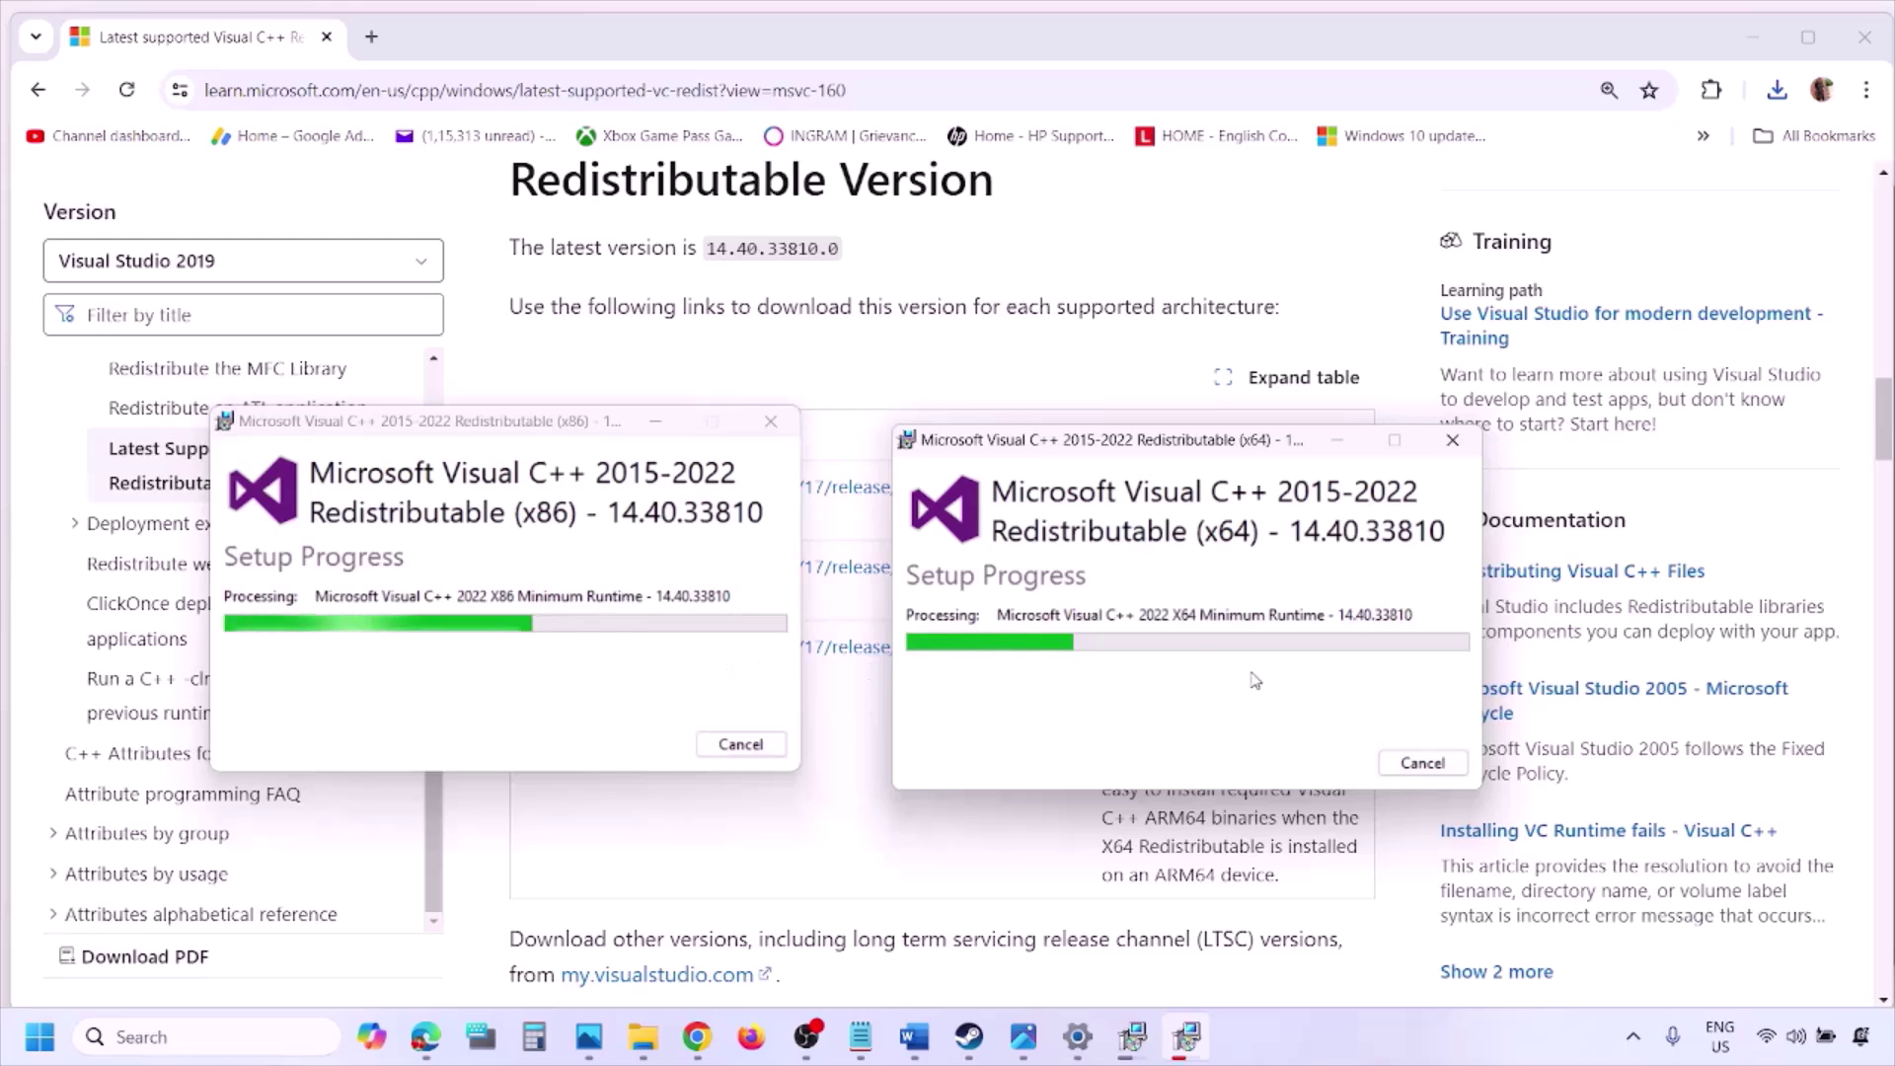
pyautogui.click(834, 850)
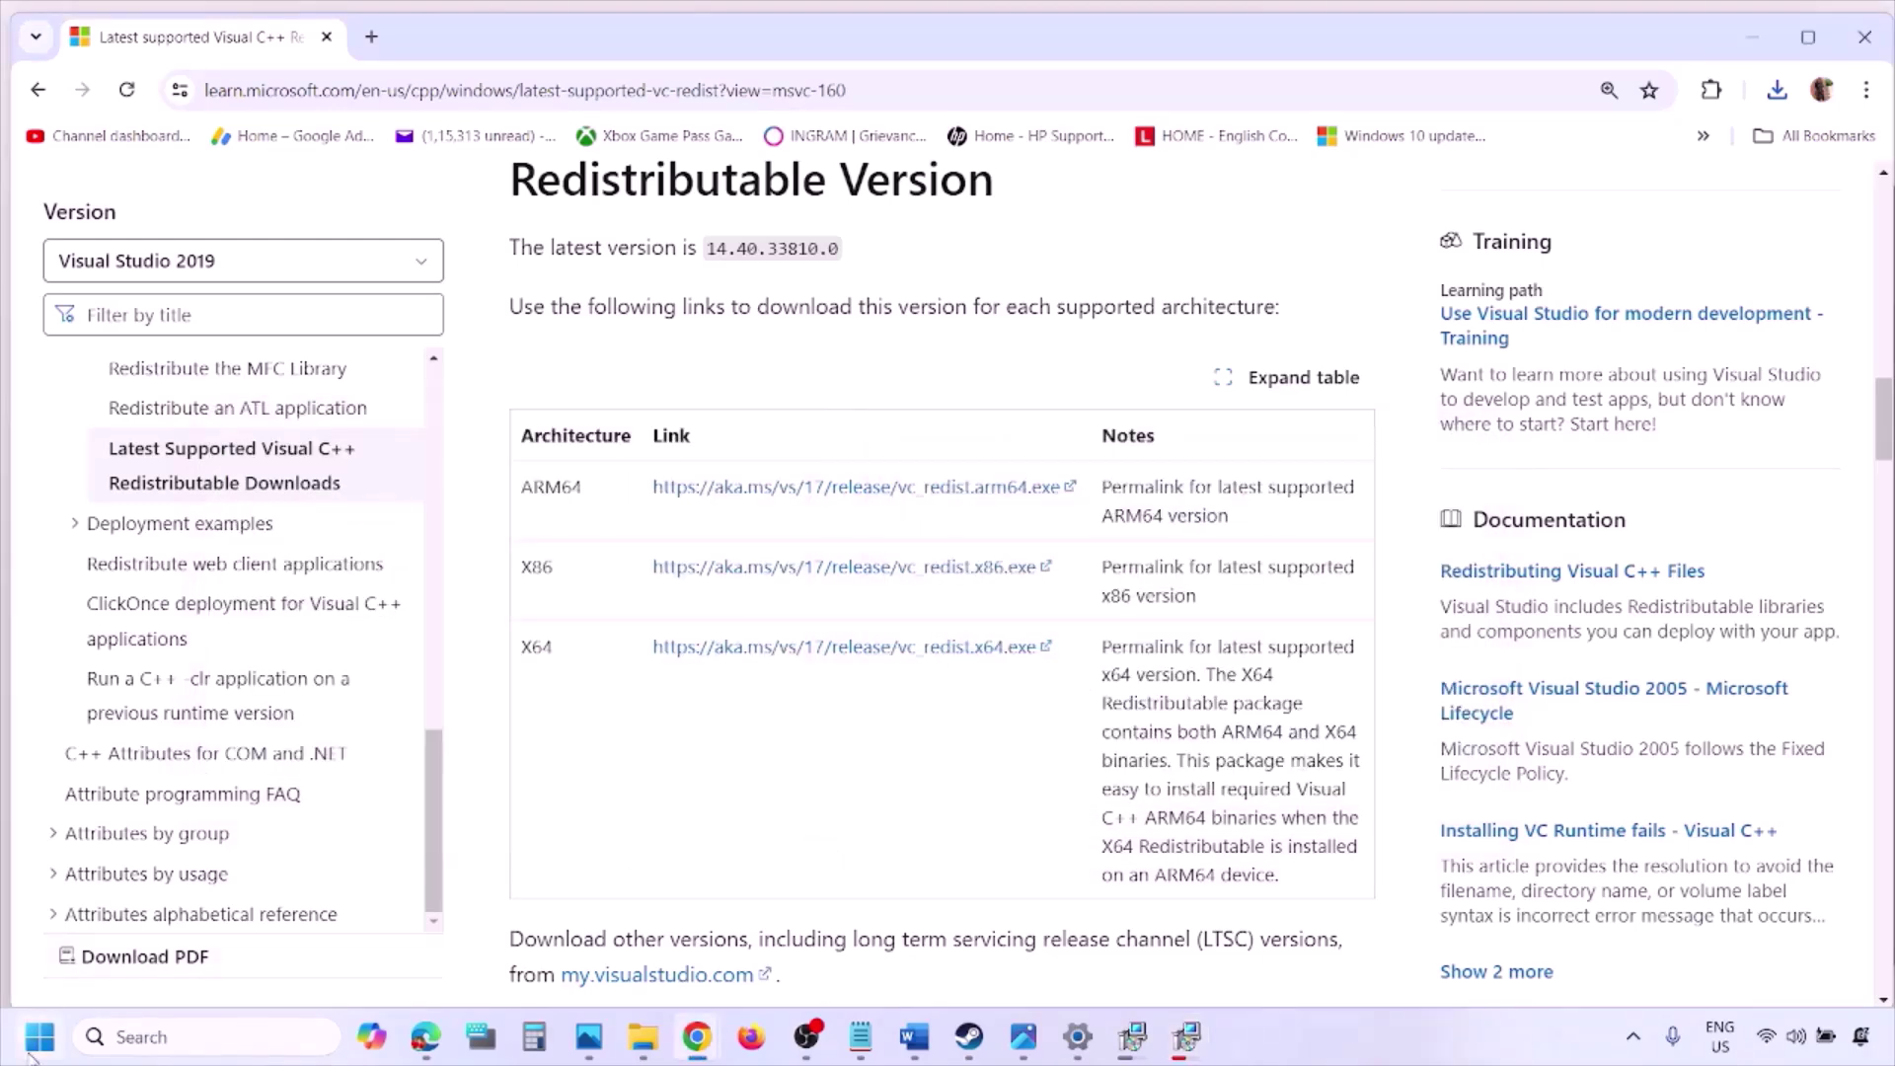
# Bring up the computer's power options and dismiss them without restarting.
pyautogui.click(33, 1053)
pyautogui.click(717, 952)
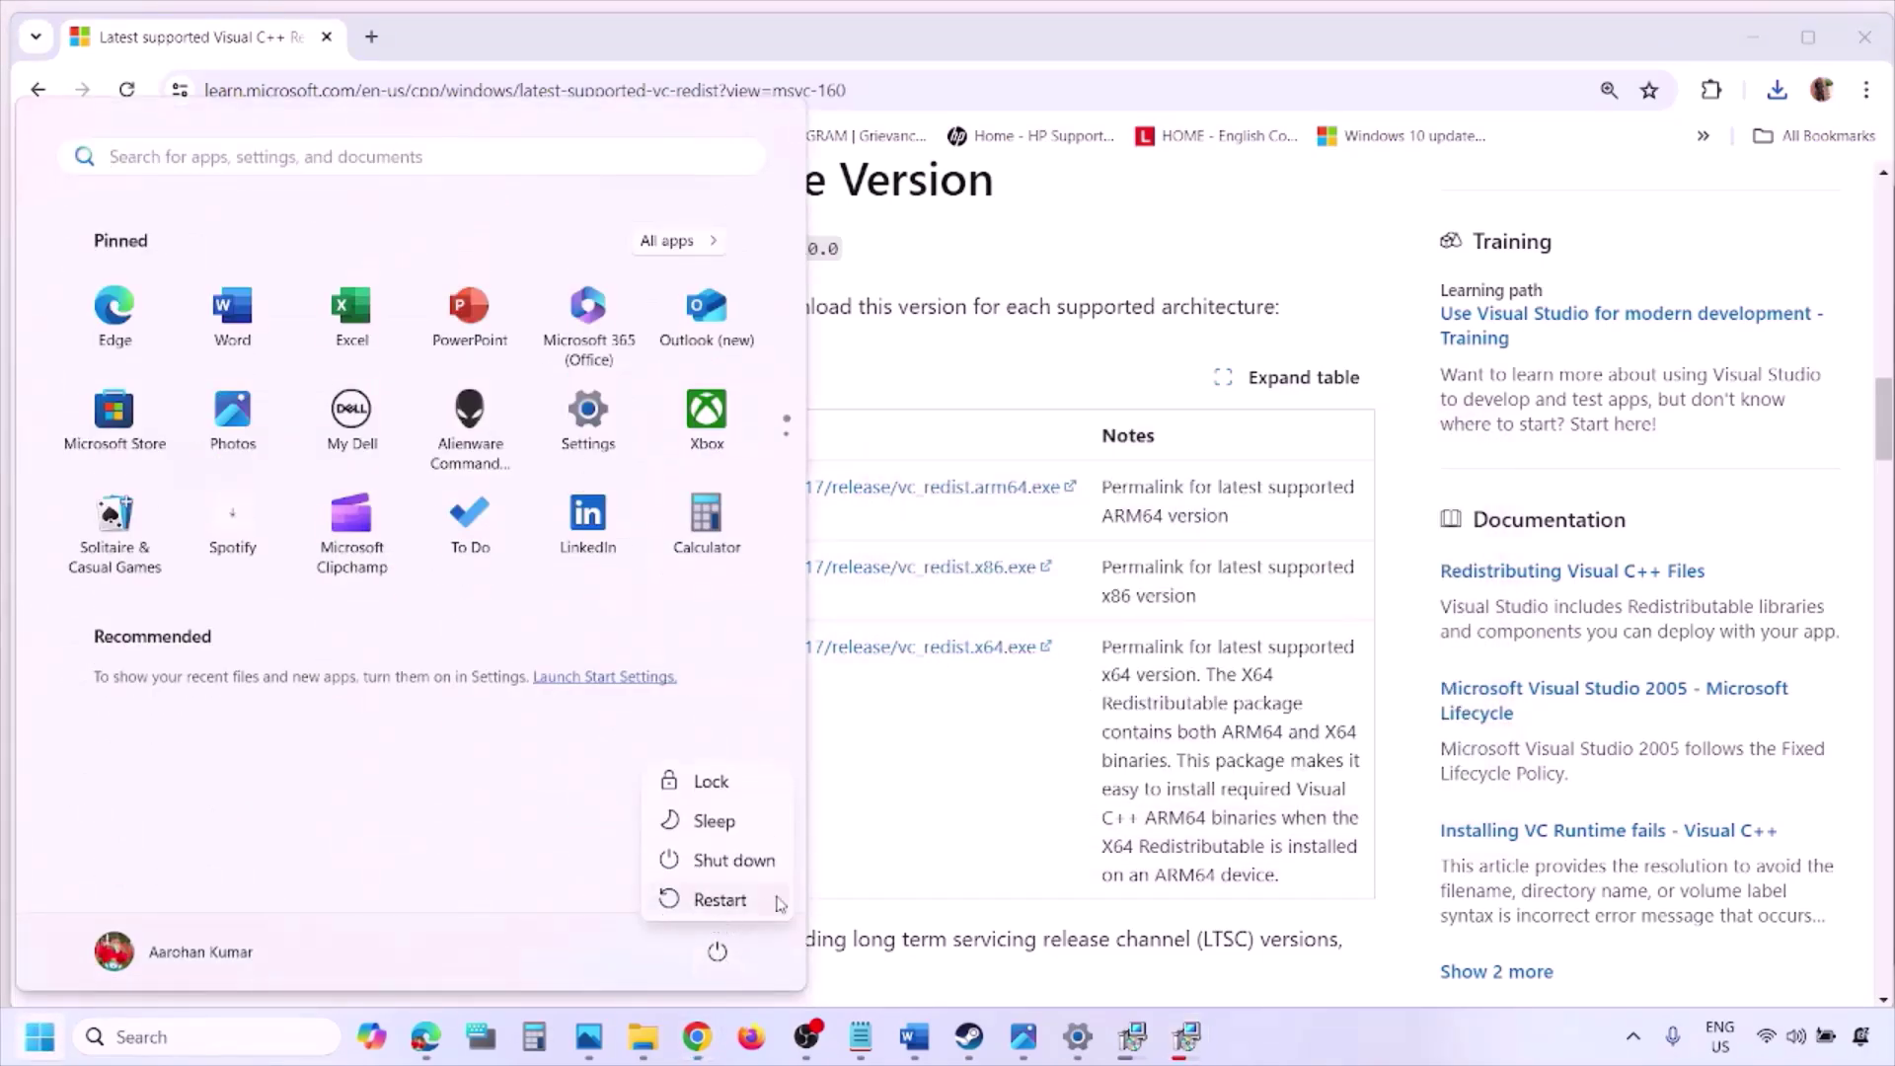
pyautogui.click(977, 837)
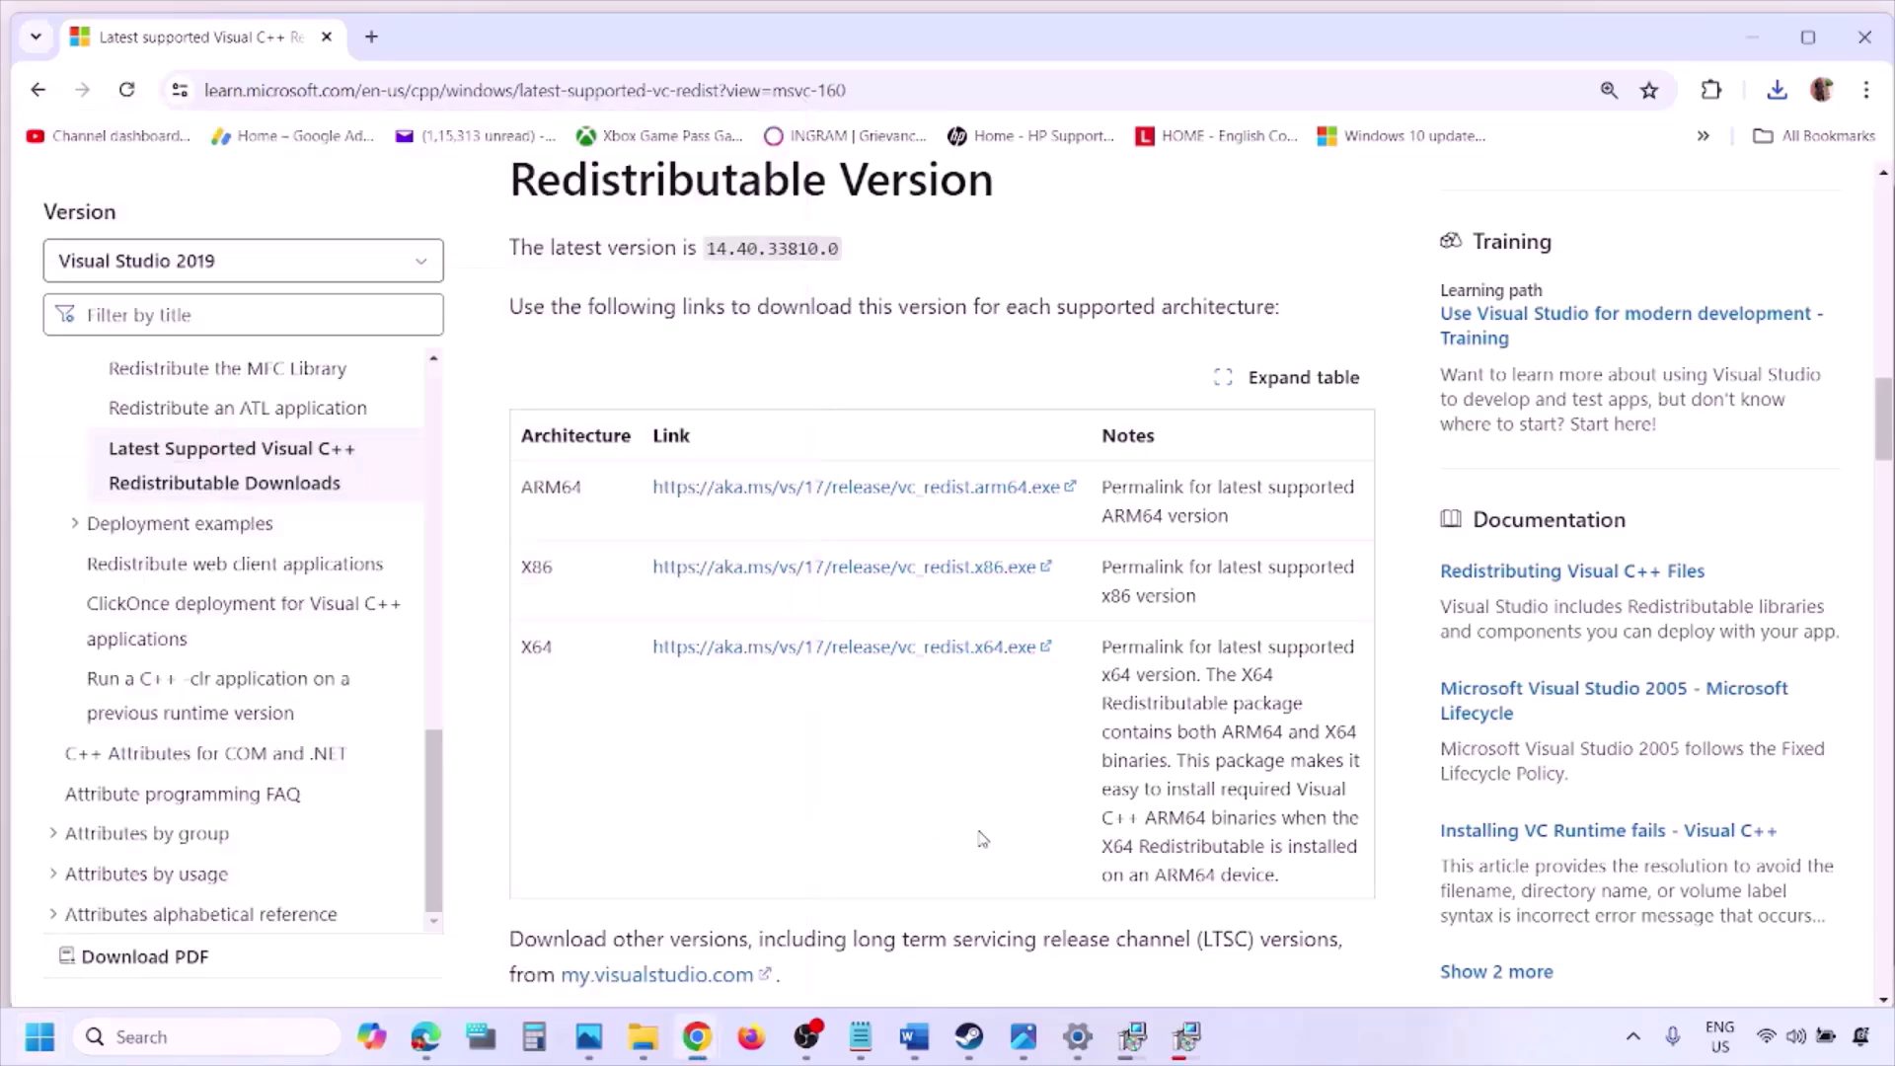
# Switch to the Word document, go to Step 9 and maximize the window.
pyautogui.click(914, 1037)
pyautogui.scroll(-2, 812, 669)
pyautogui.scroll(-3, 813, 669)
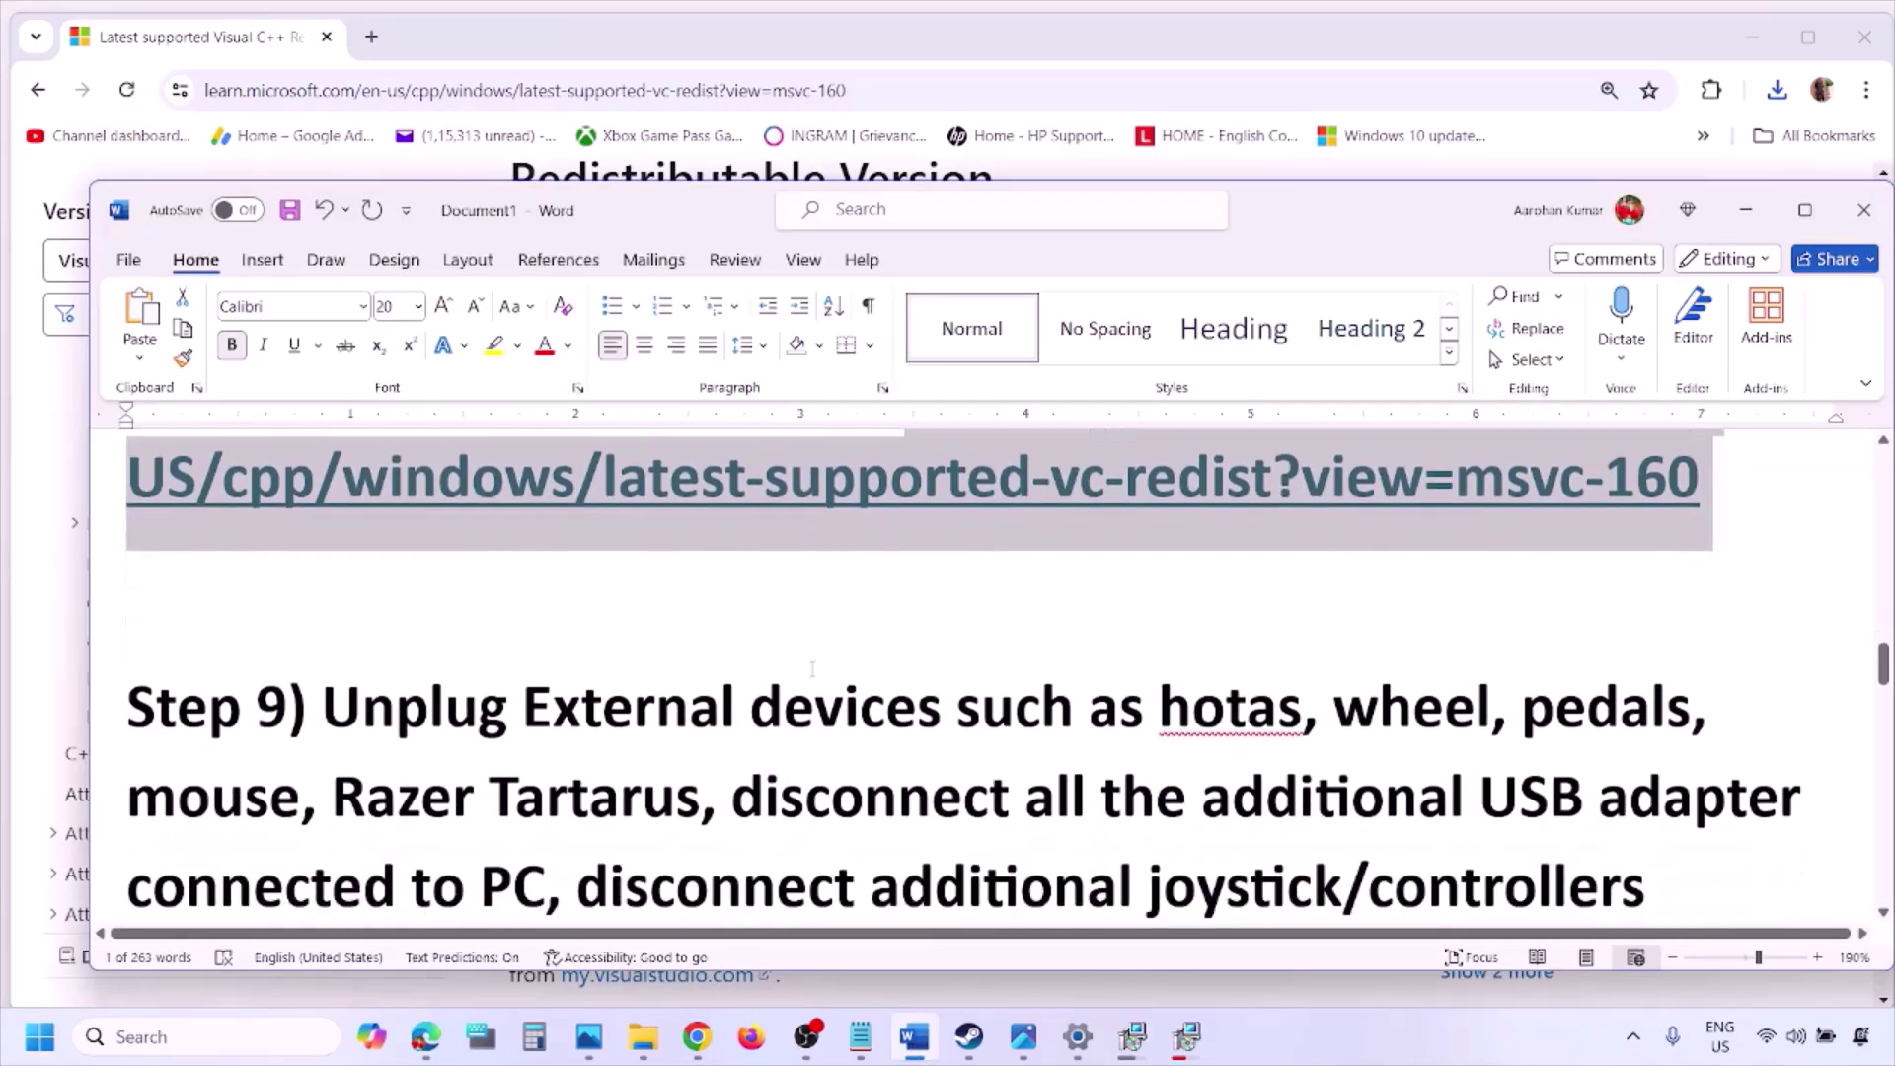
pyautogui.click(1810, 211)
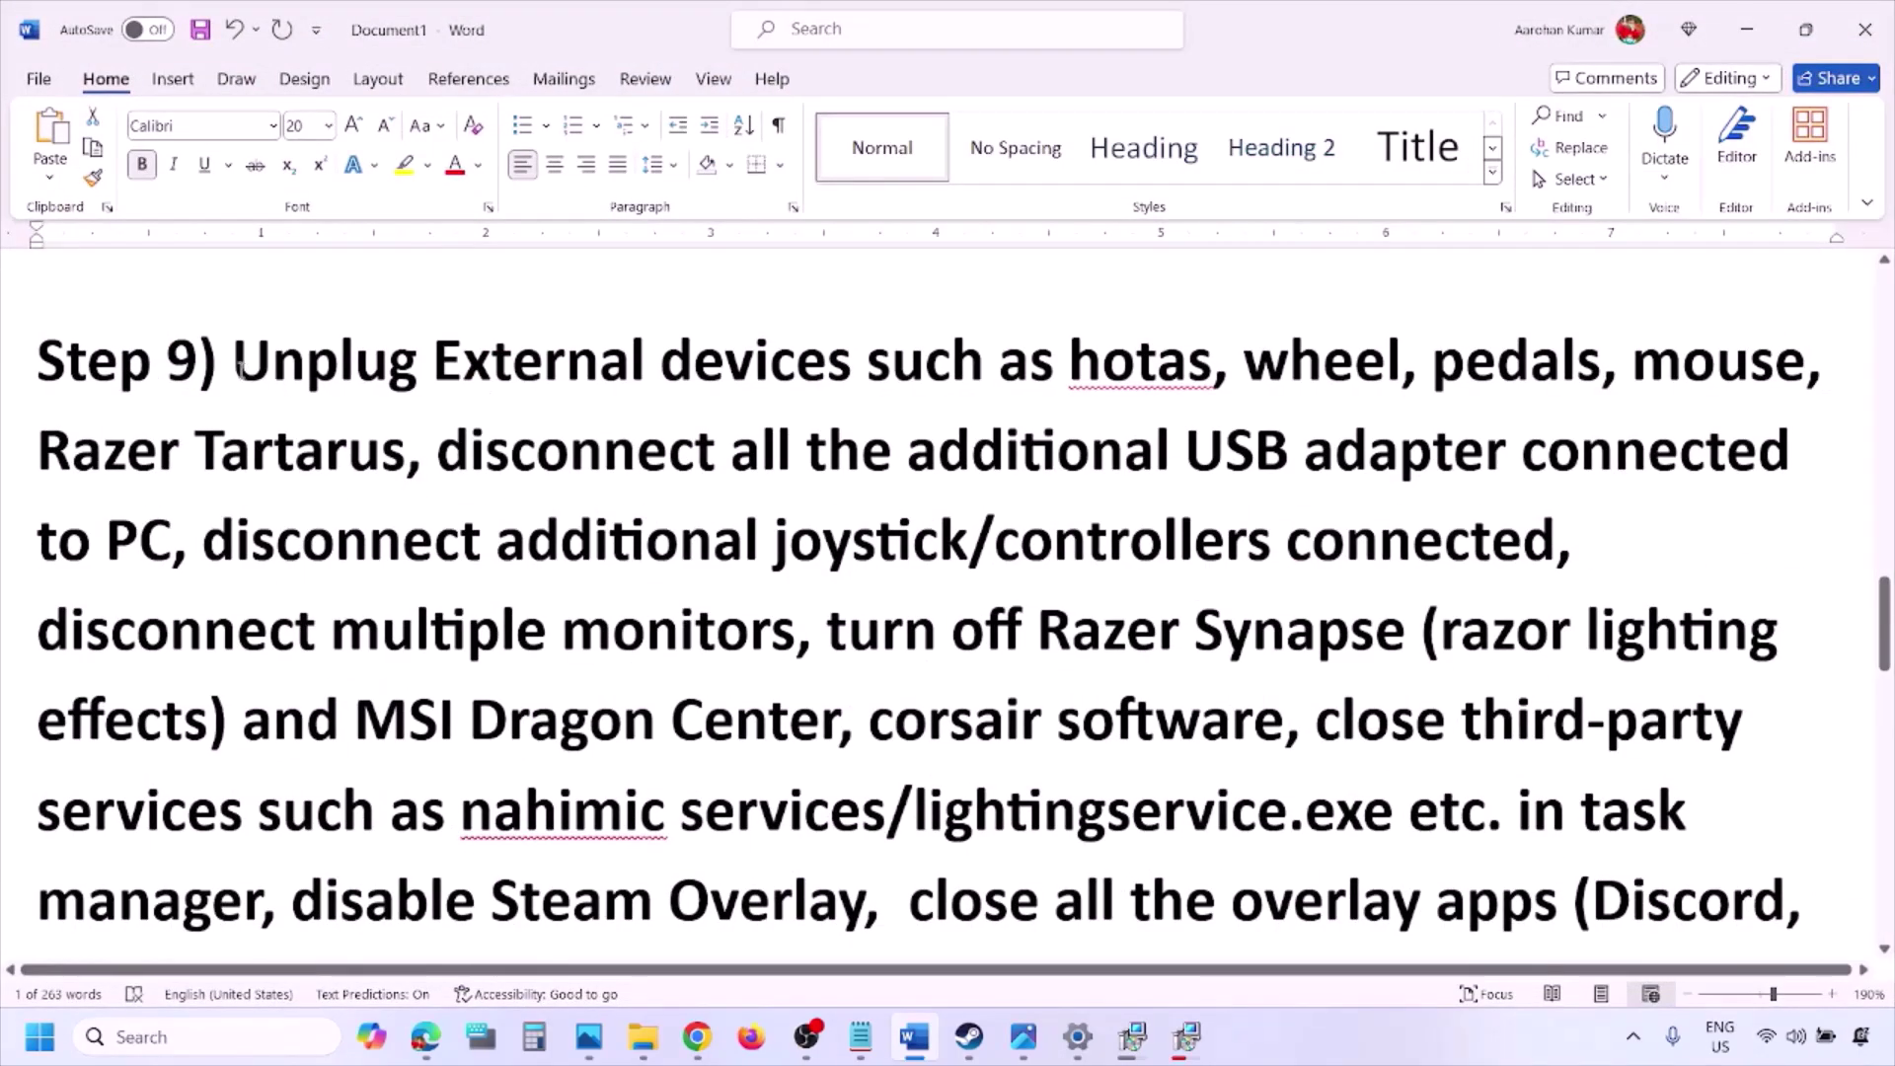
# Highlight the Step 9 instructions on unplugging external devices, controllers and monitors, and on turning off Razer Synapse, MSI Dragon Center and third-party services.
pyautogui.moveTo(237, 367); pyautogui.dragTo(1516, 472)
pyautogui.click(1404, 446)
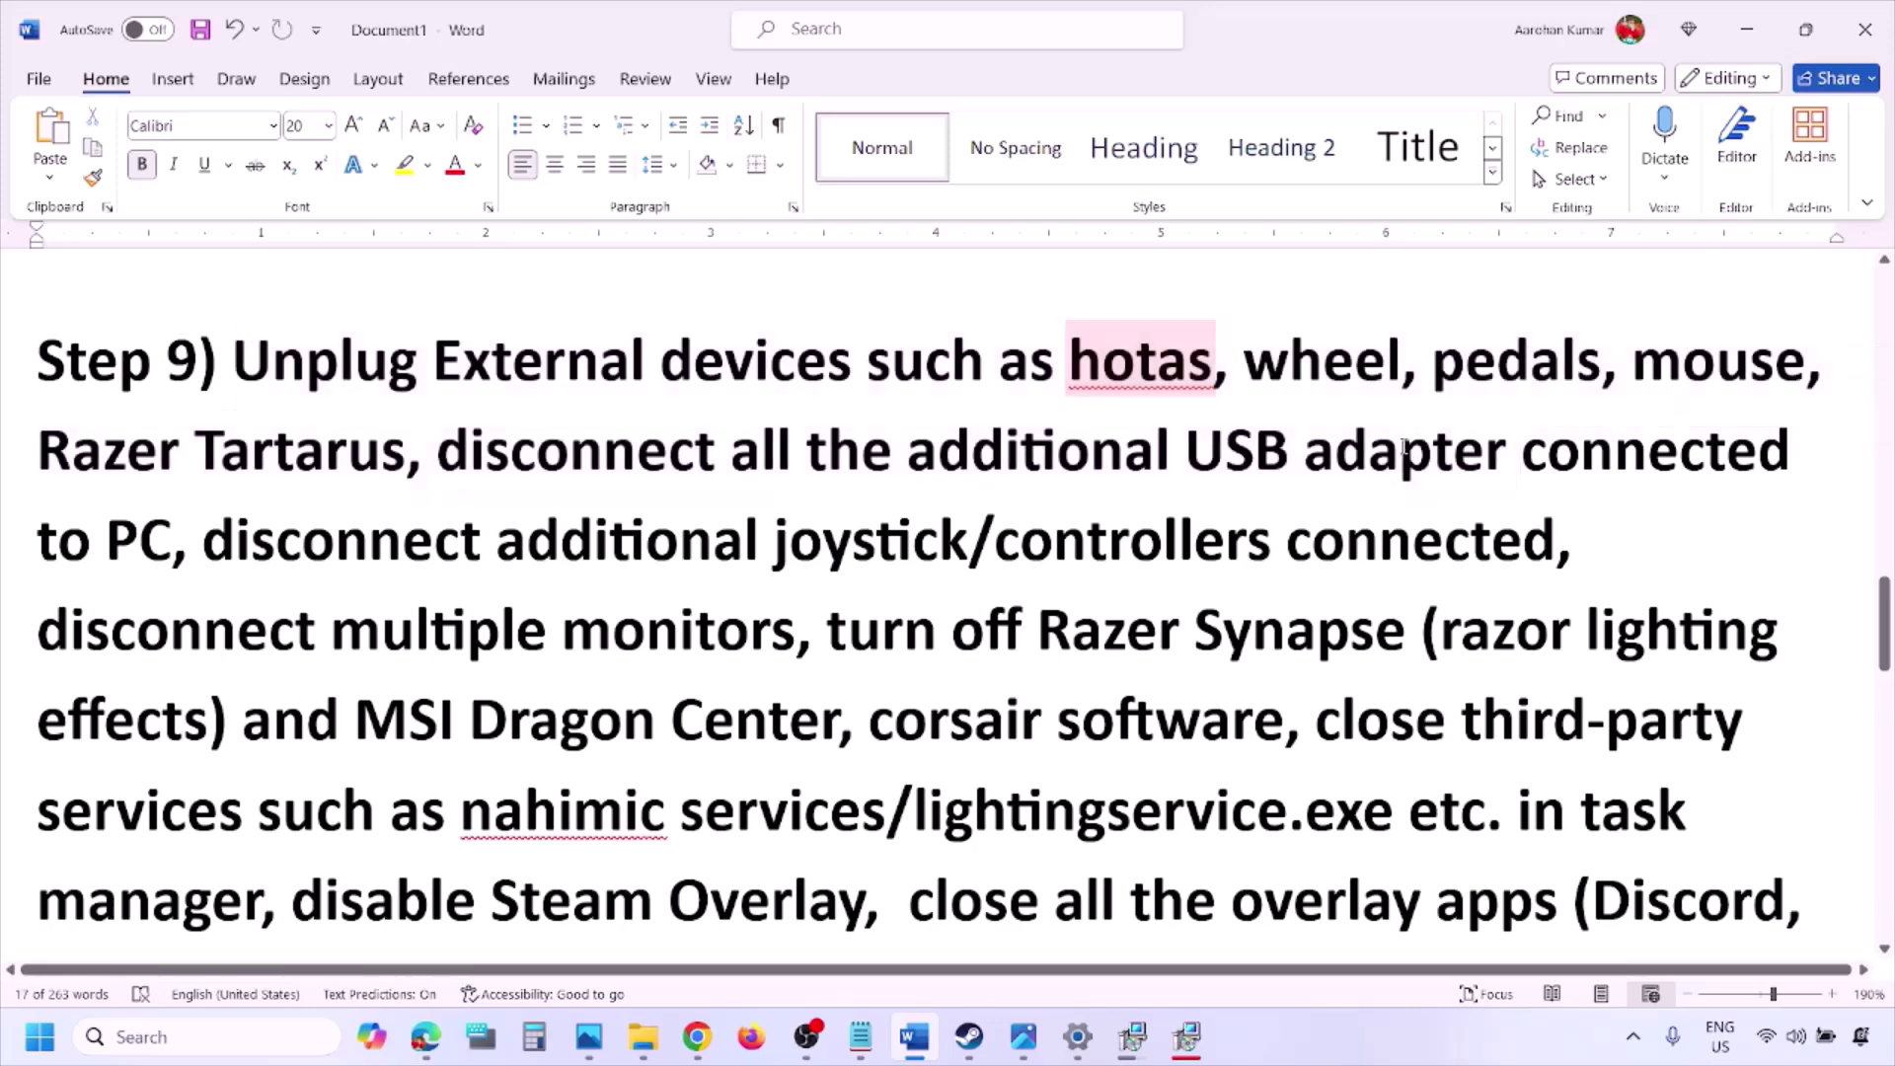
pyautogui.moveTo(215, 540); pyautogui.dragTo(1316, 553)
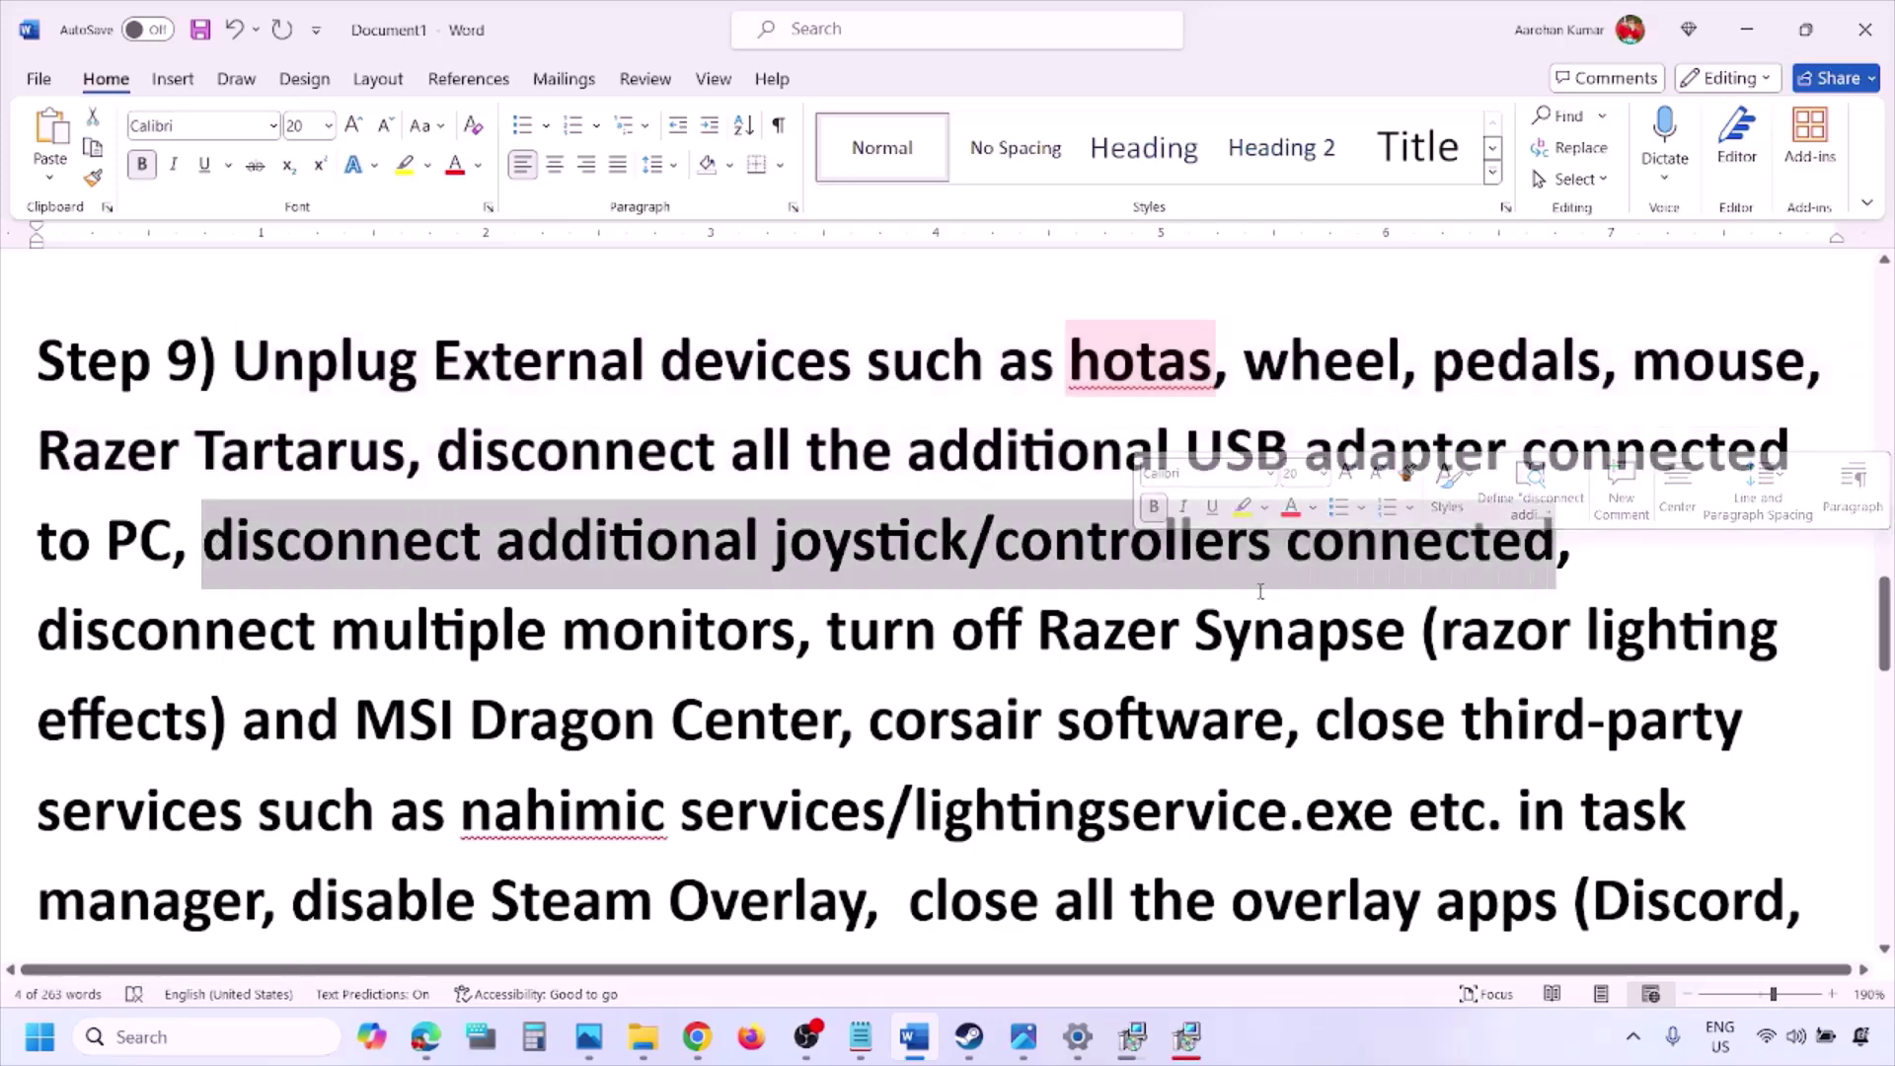
pyautogui.click(1257, 549)
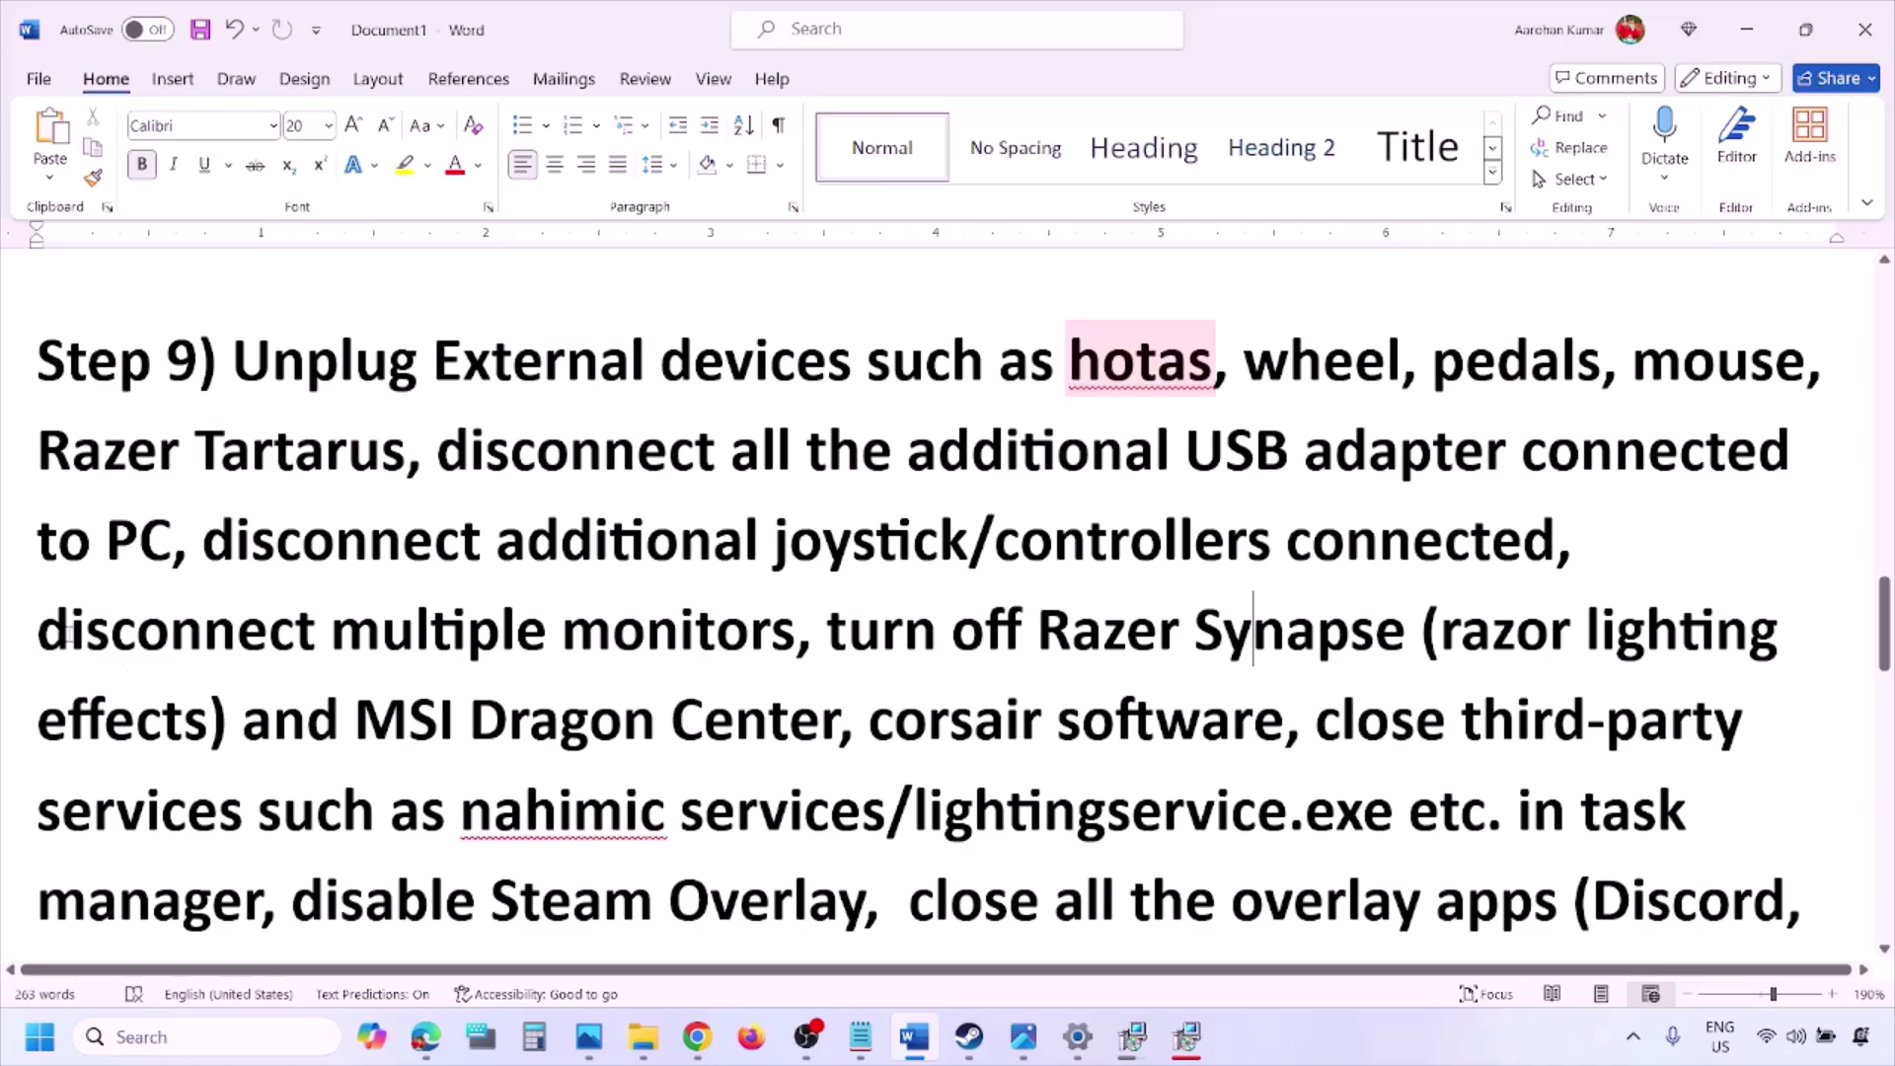
pyautogui.moveTo(65, 637); pyautogui.dragTo(661, 638)
pyautogui.scroll(-1, 787, 563)
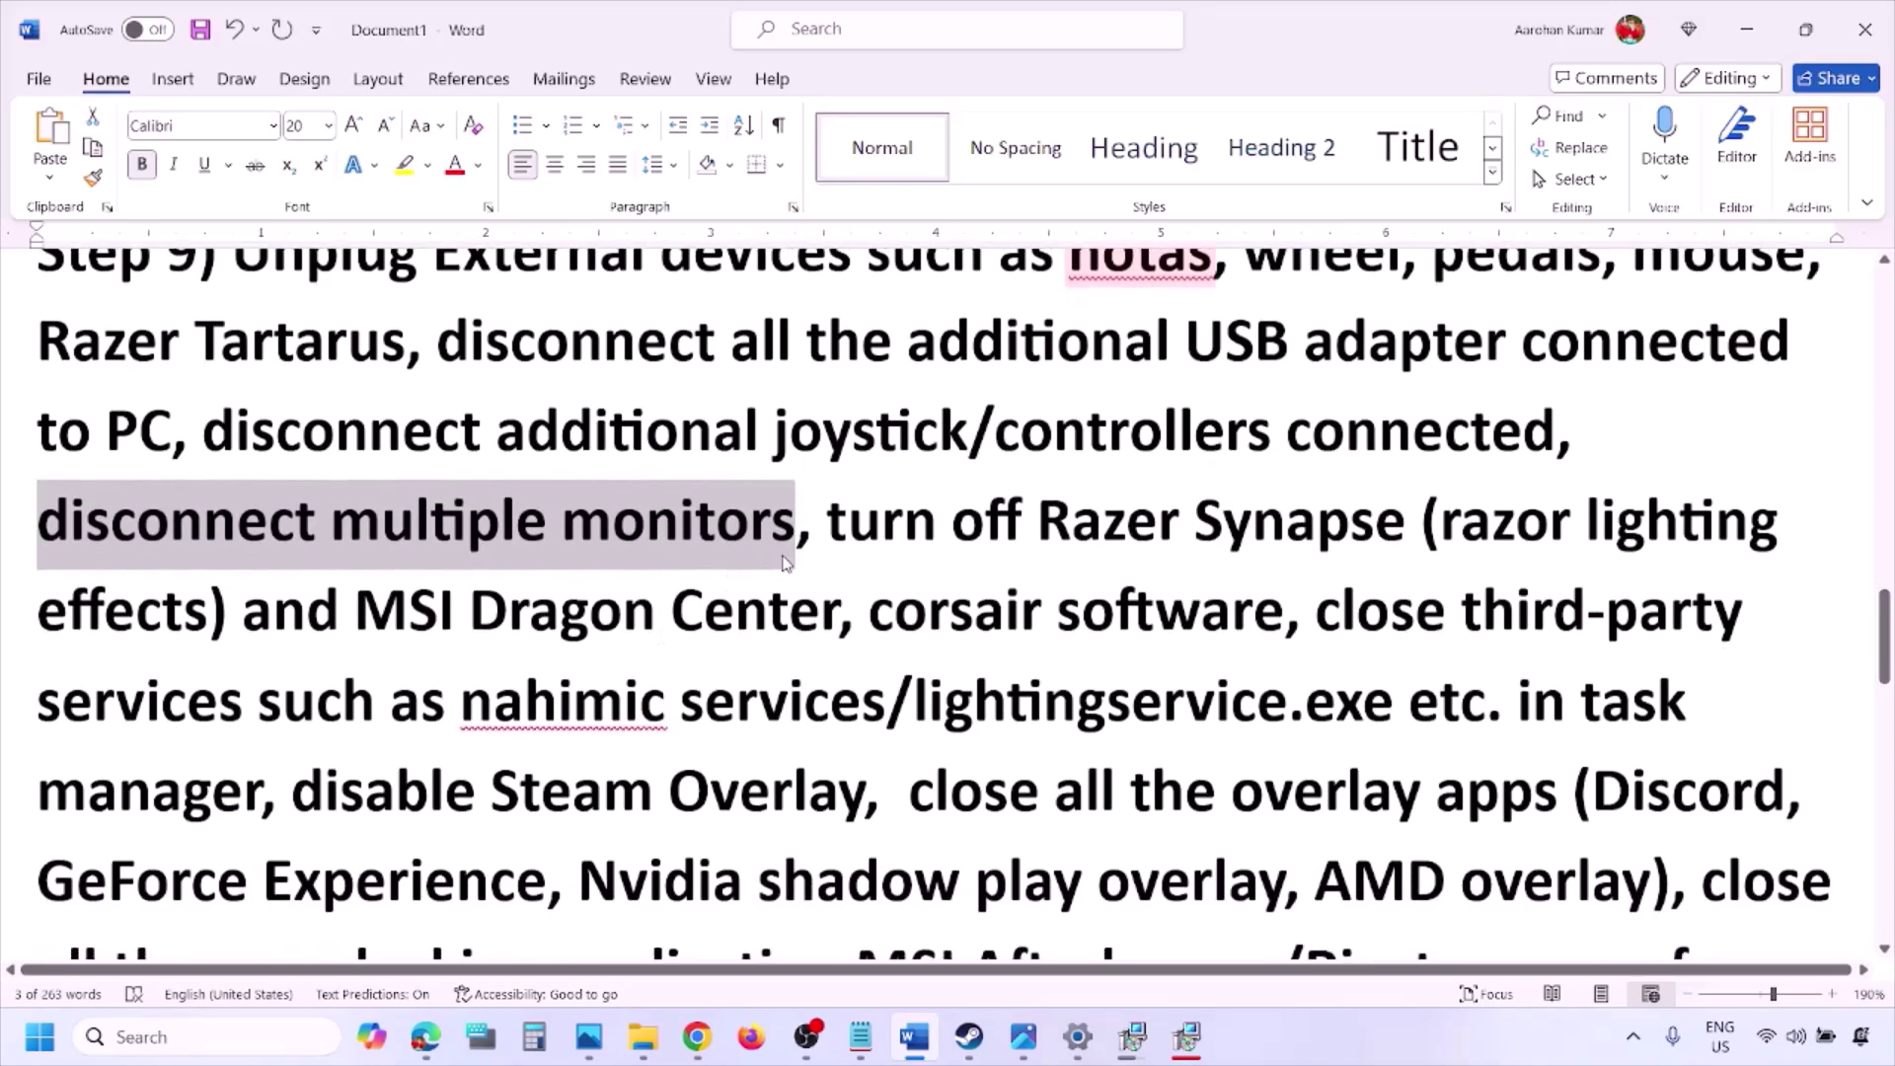
pyautogui.moveTo(829, 520); pyautogui.dragTo(260, 790)
pyautogui.scroll(-1, 260, 790)
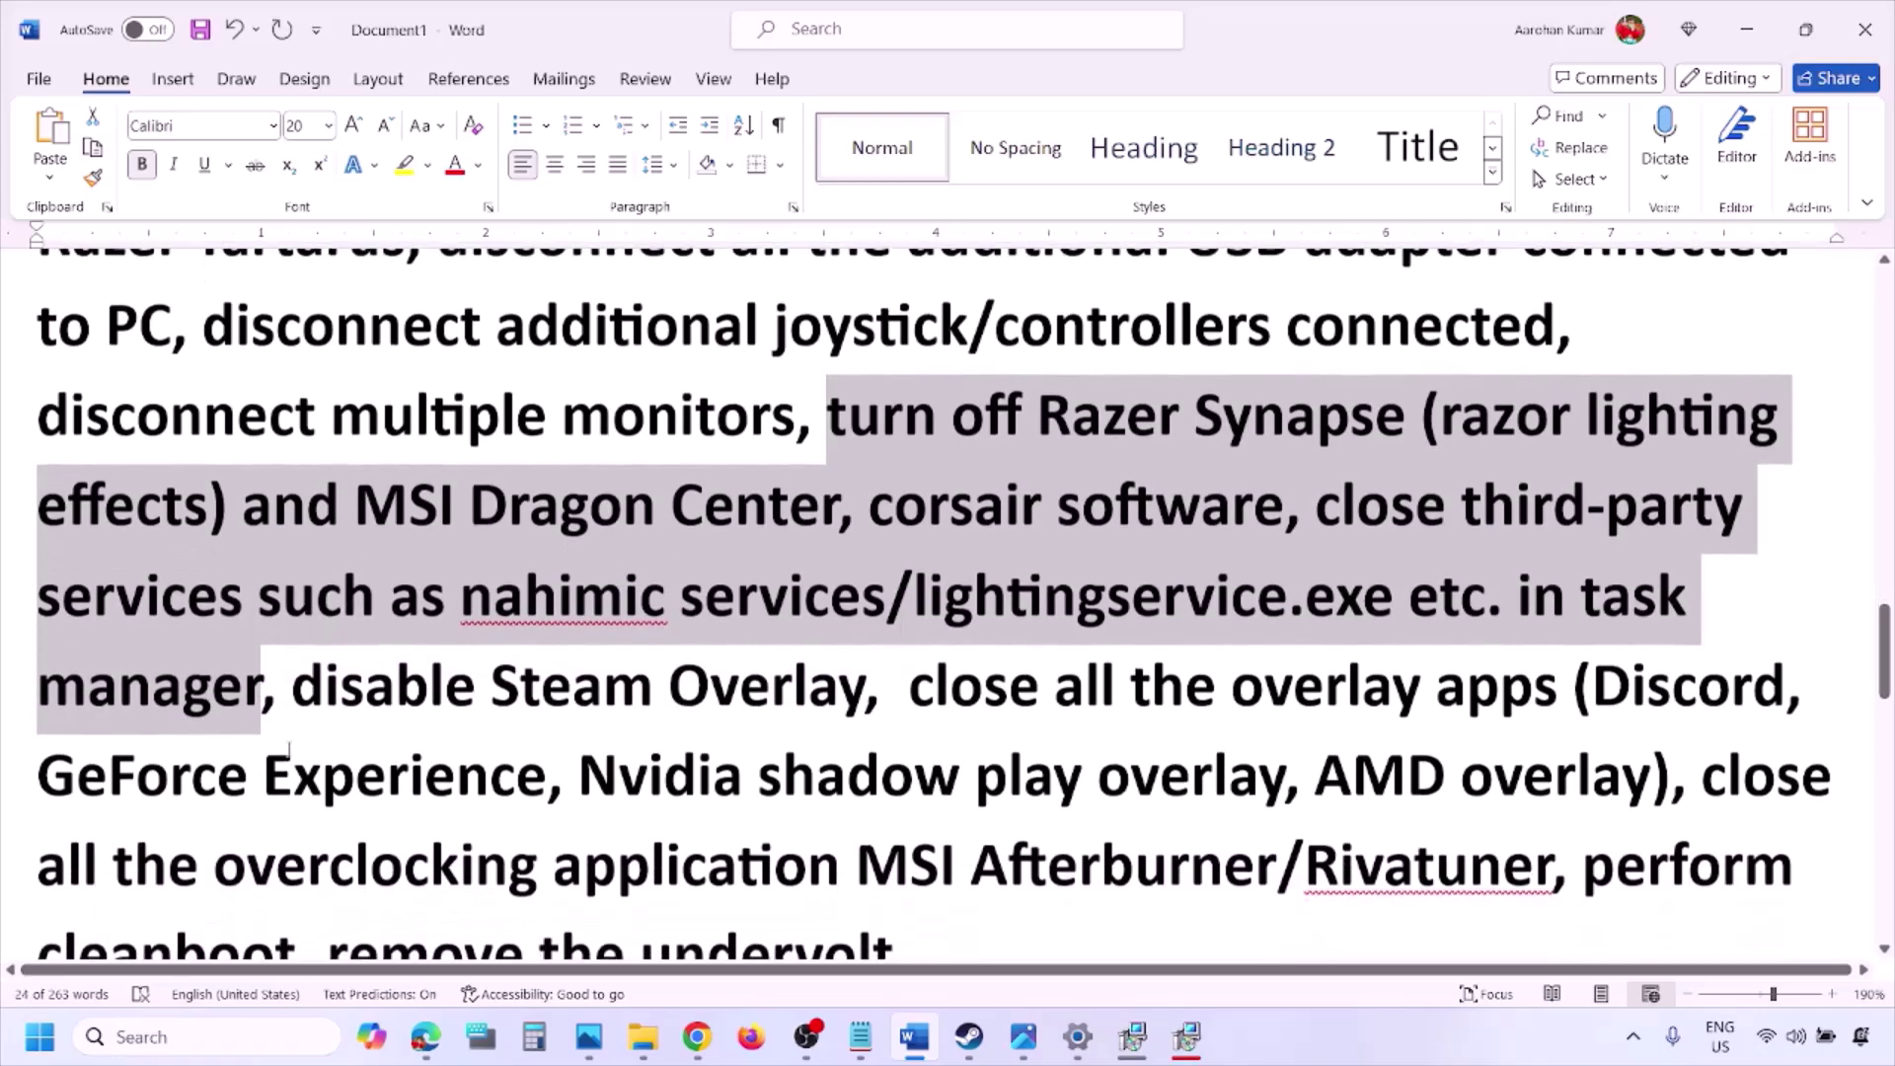
# Highlight the Steam Overlay and overclocking application instructions in Step 9, viewing the next Steam screenshot in the image viewer in between.
pyautogui.moveTo(339, 686); pyautogui.dragTo(865, 686)
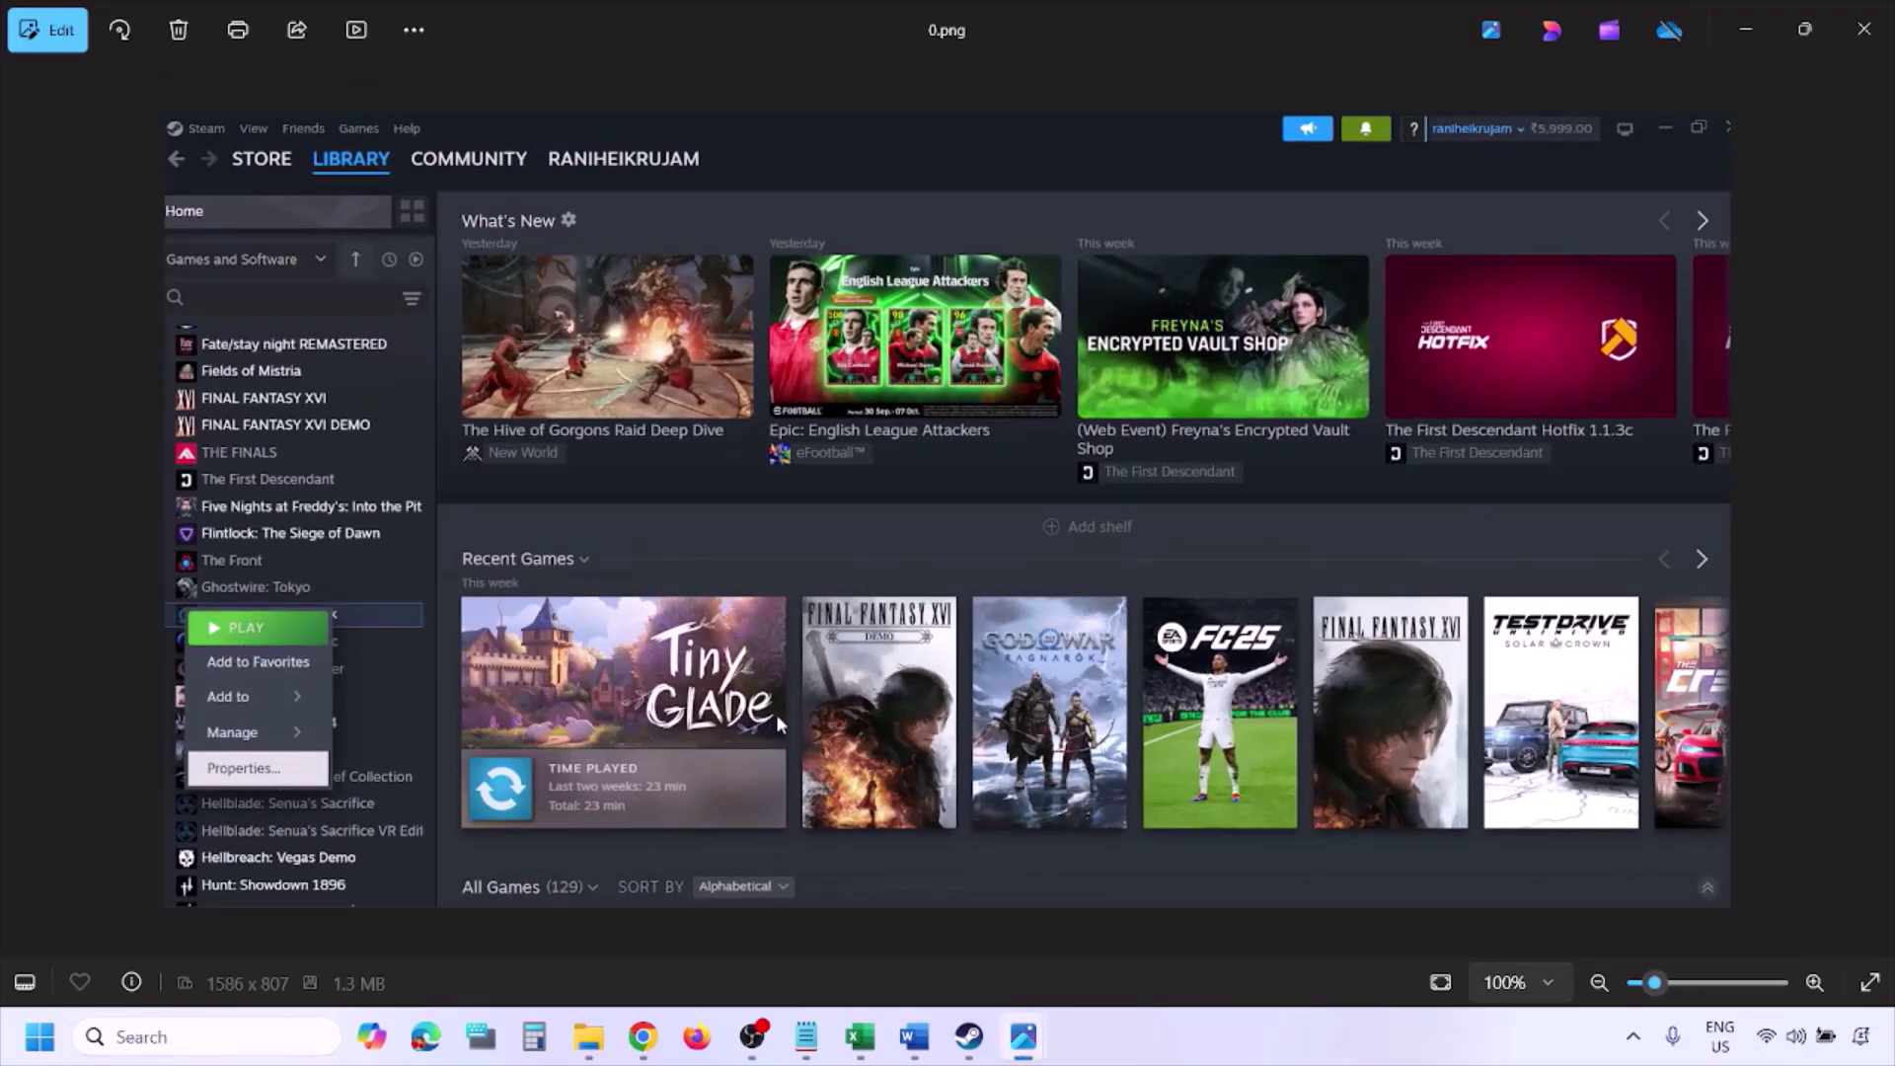
pyautogui.press('Right')
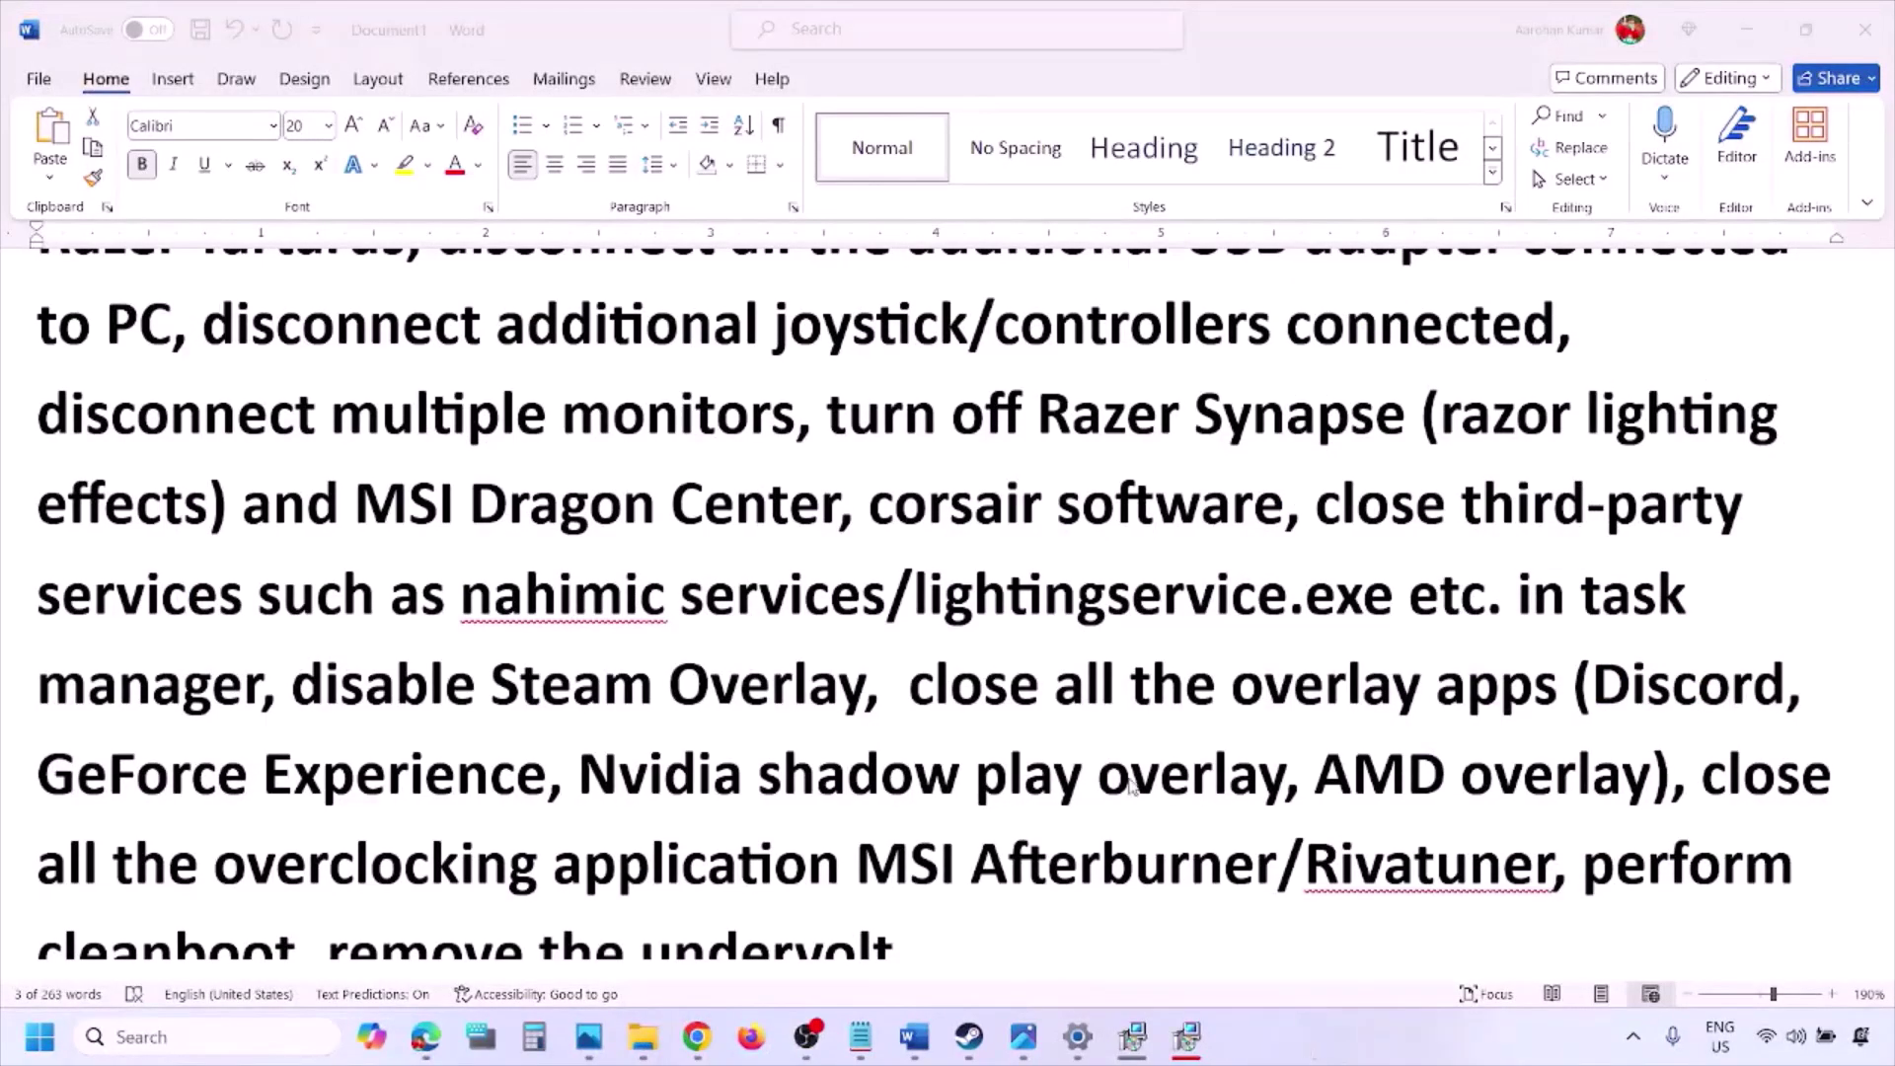
pyautogui.scroll(-2, 1132, 785)
pyautogui.moveTo(864, 533); pyautogui.dragTo(292, 533)
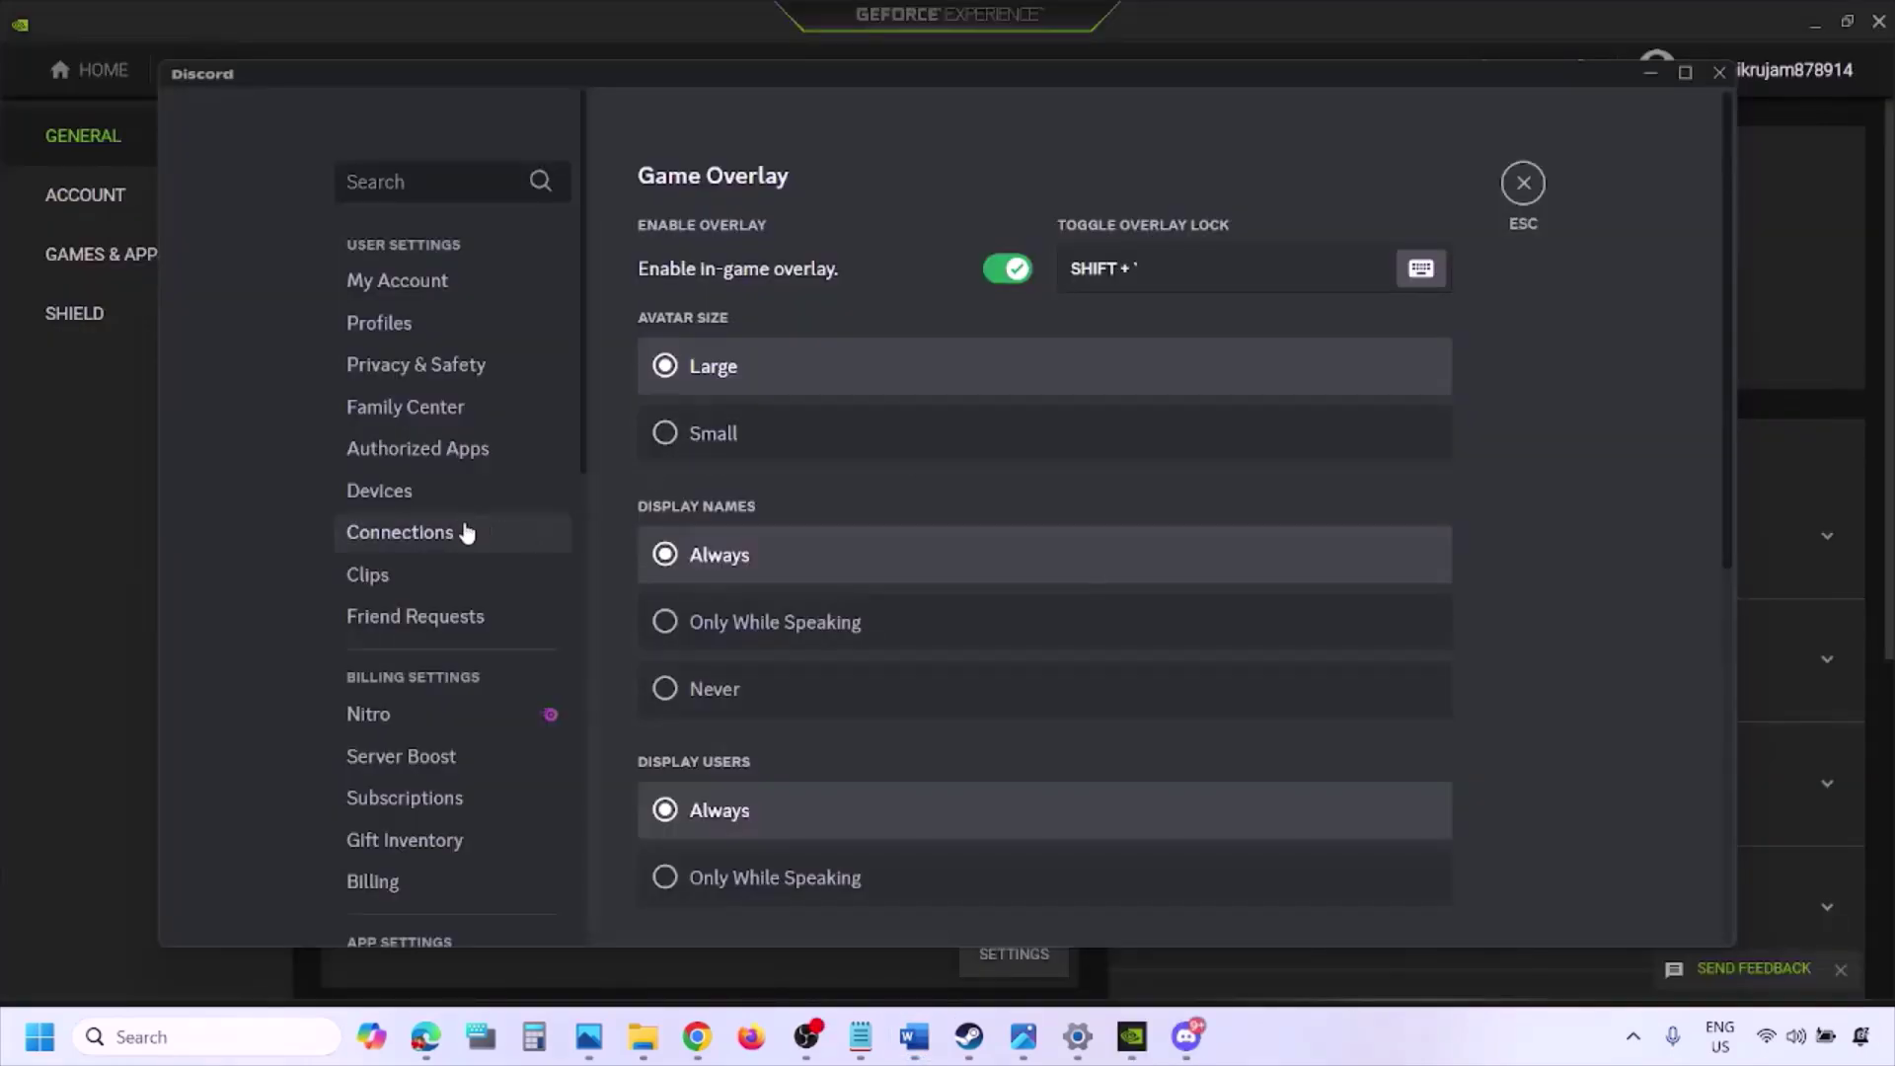
# Turn off the in-game overlay in Discord's Game Overlay settings and in GeForce Experience's general settings.
pyautogui.scroll(-8, 466, 533)
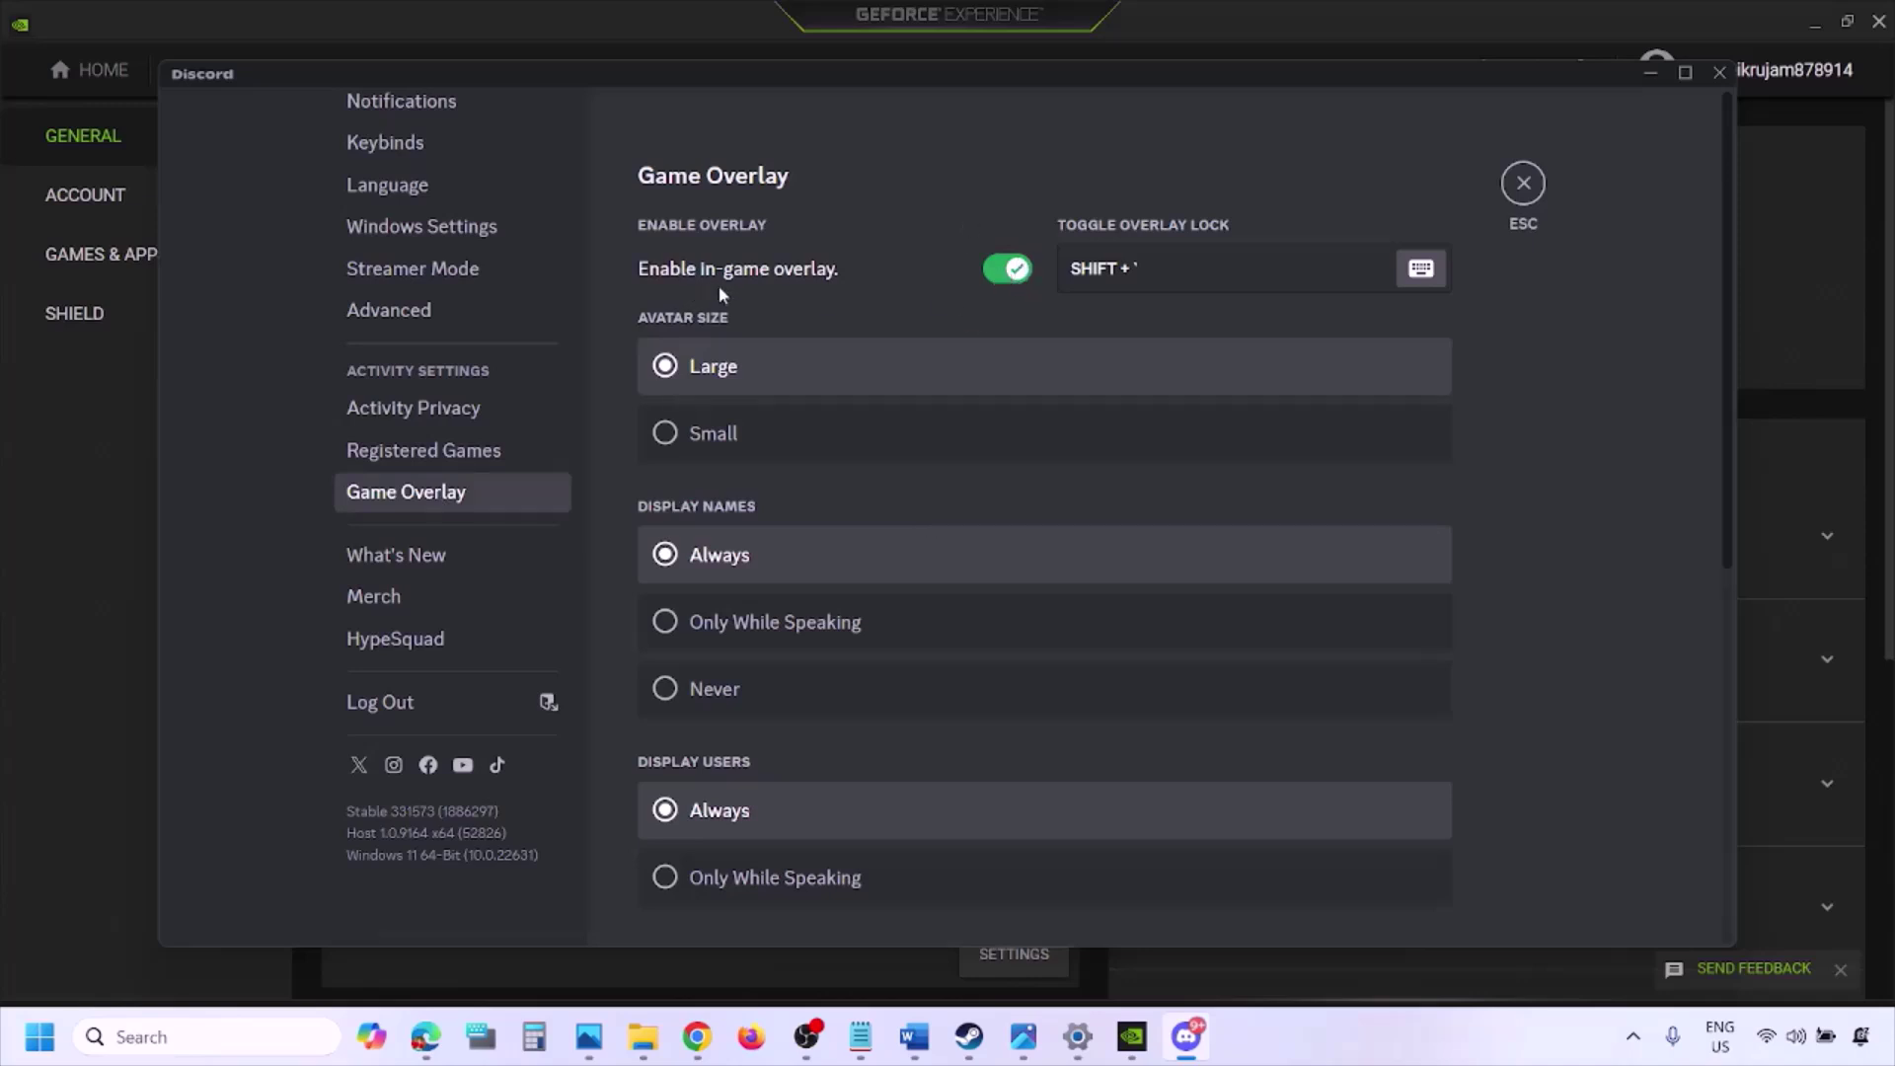
pyautogui.click(999, 271)
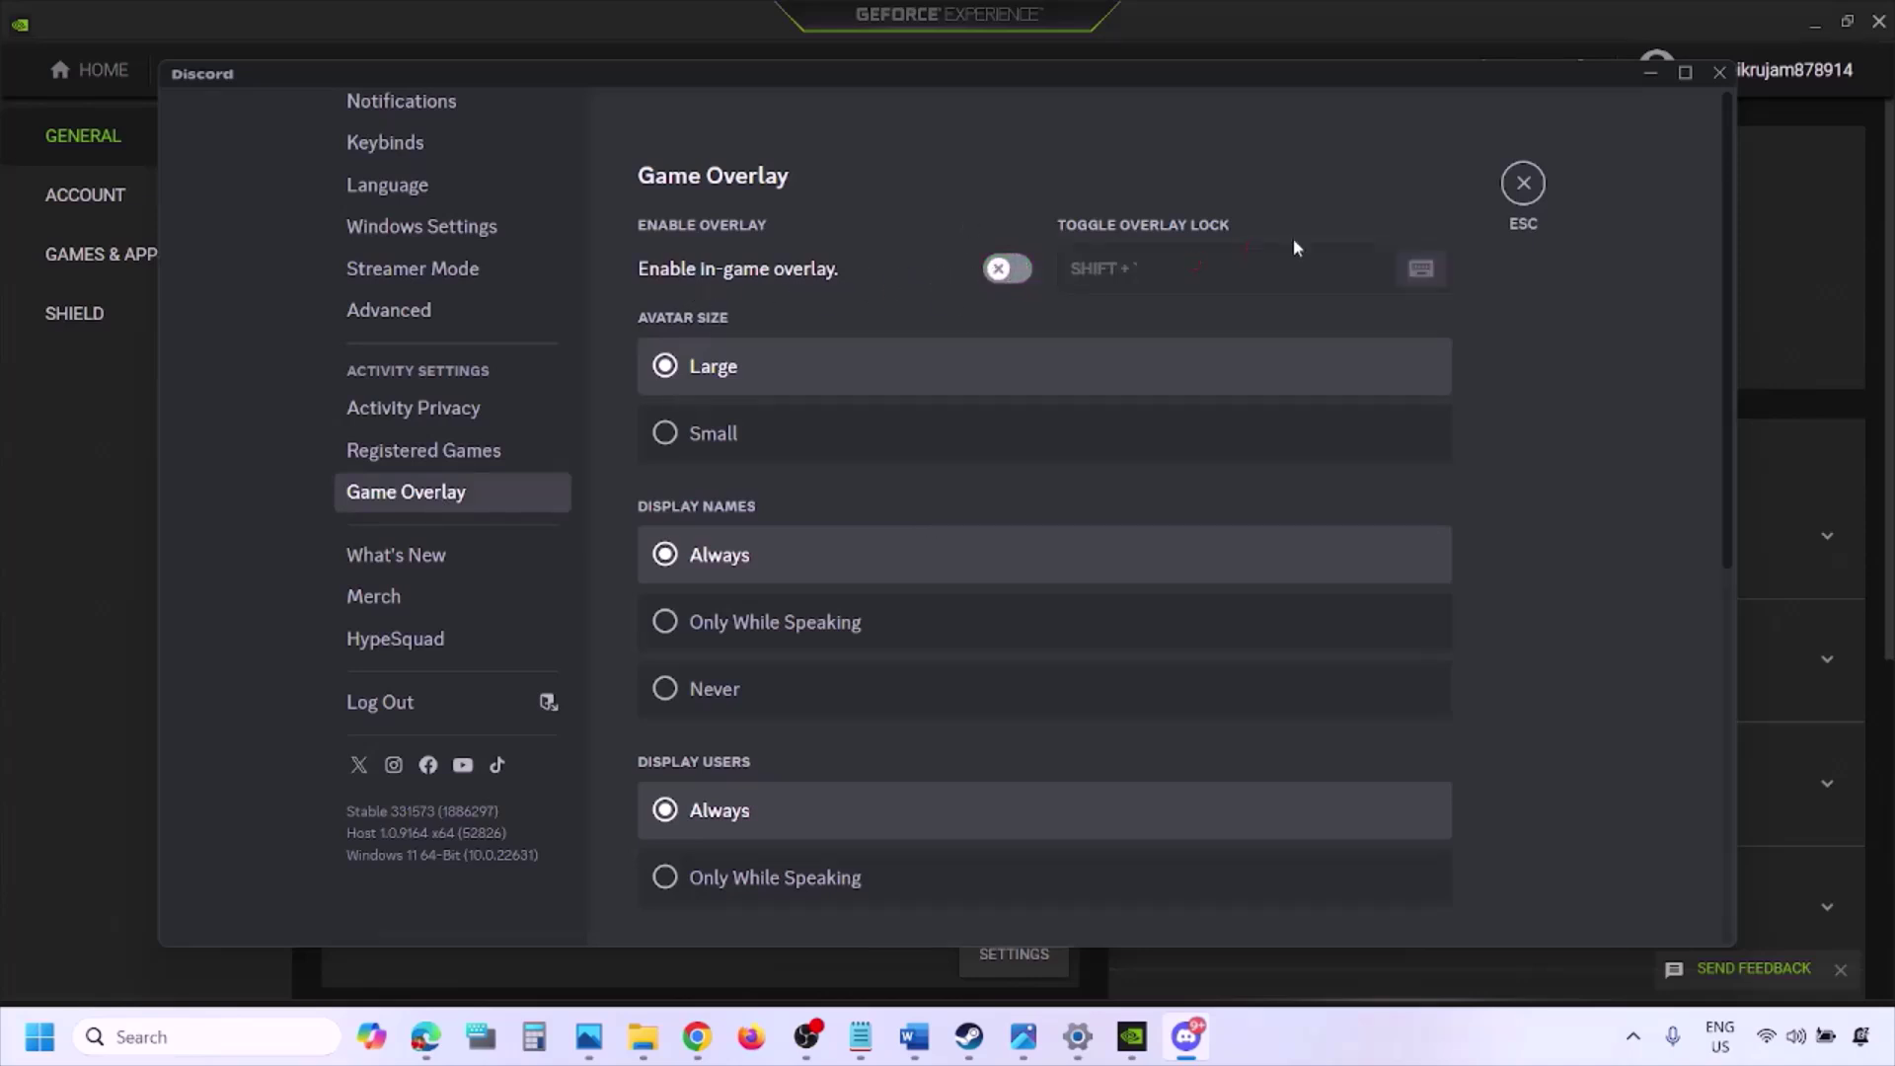
pyautogui.click(1137, 1042)
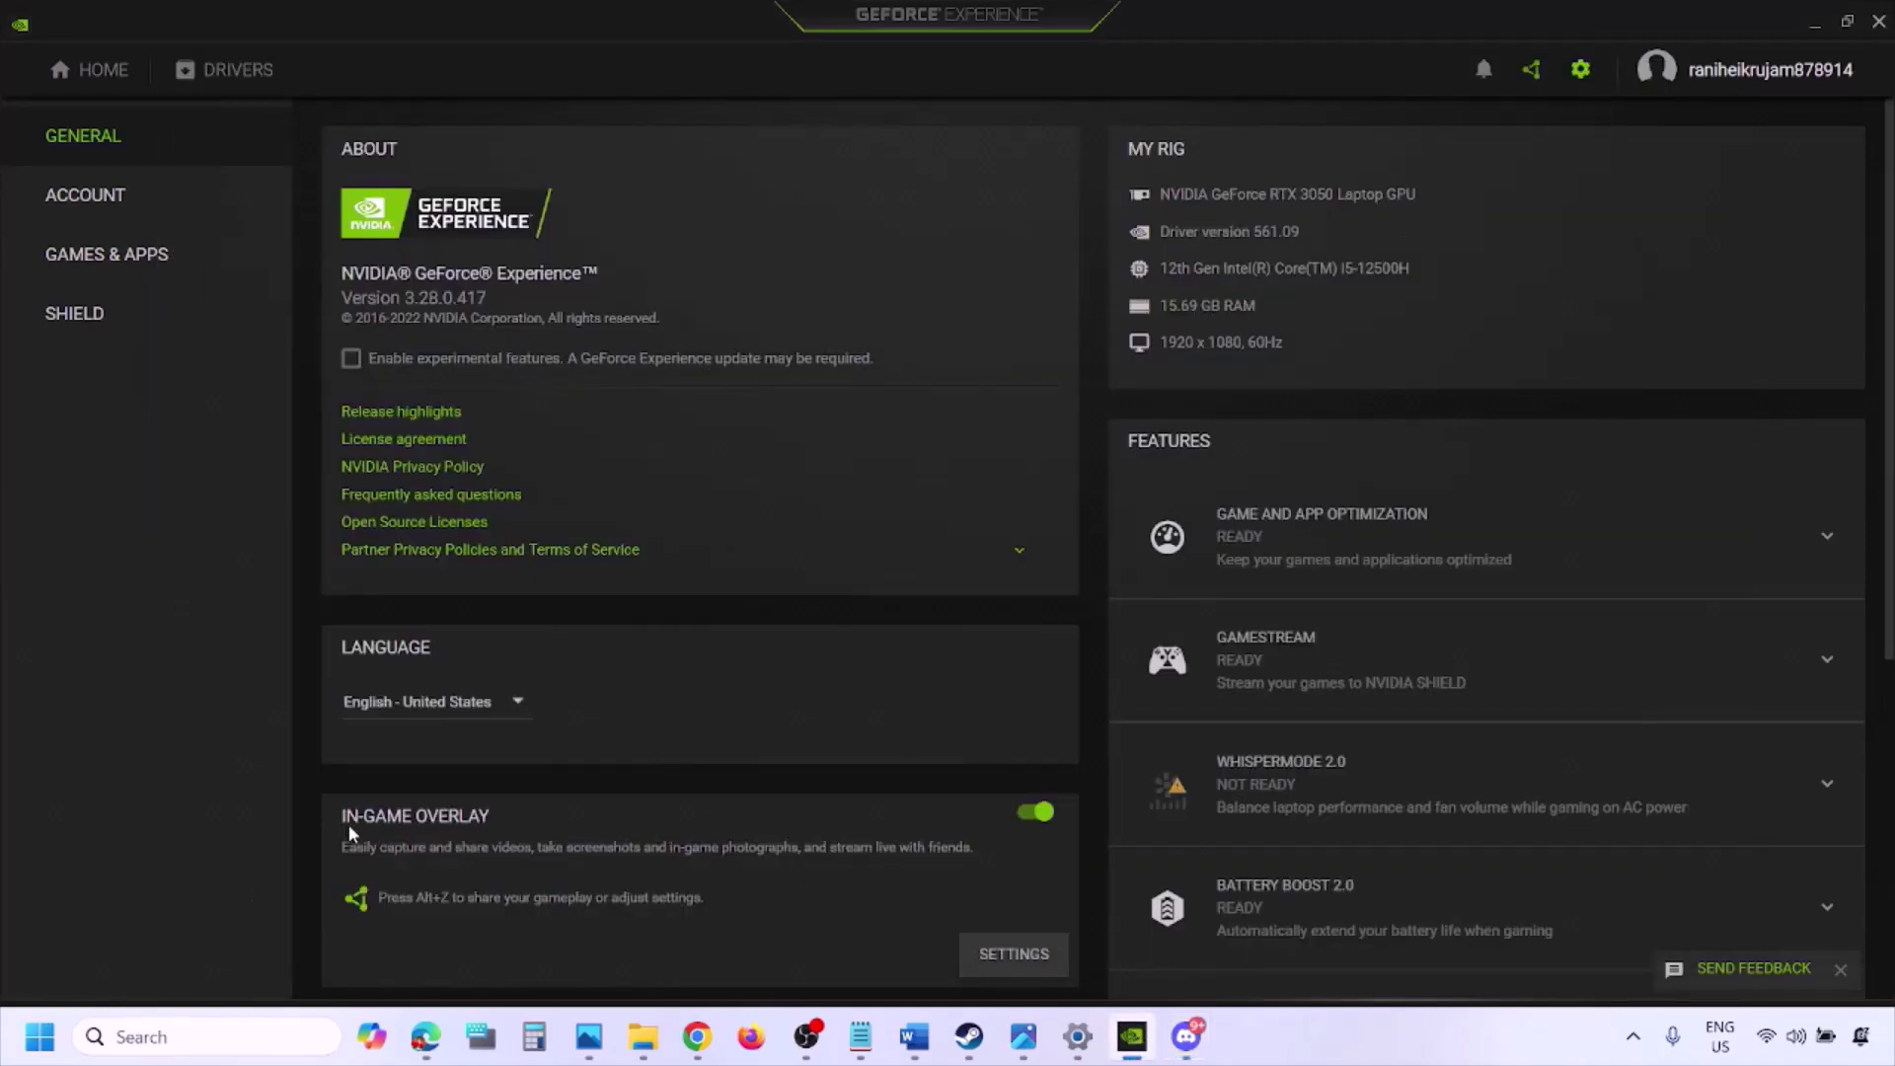
pyautogui.click(1032, 814)
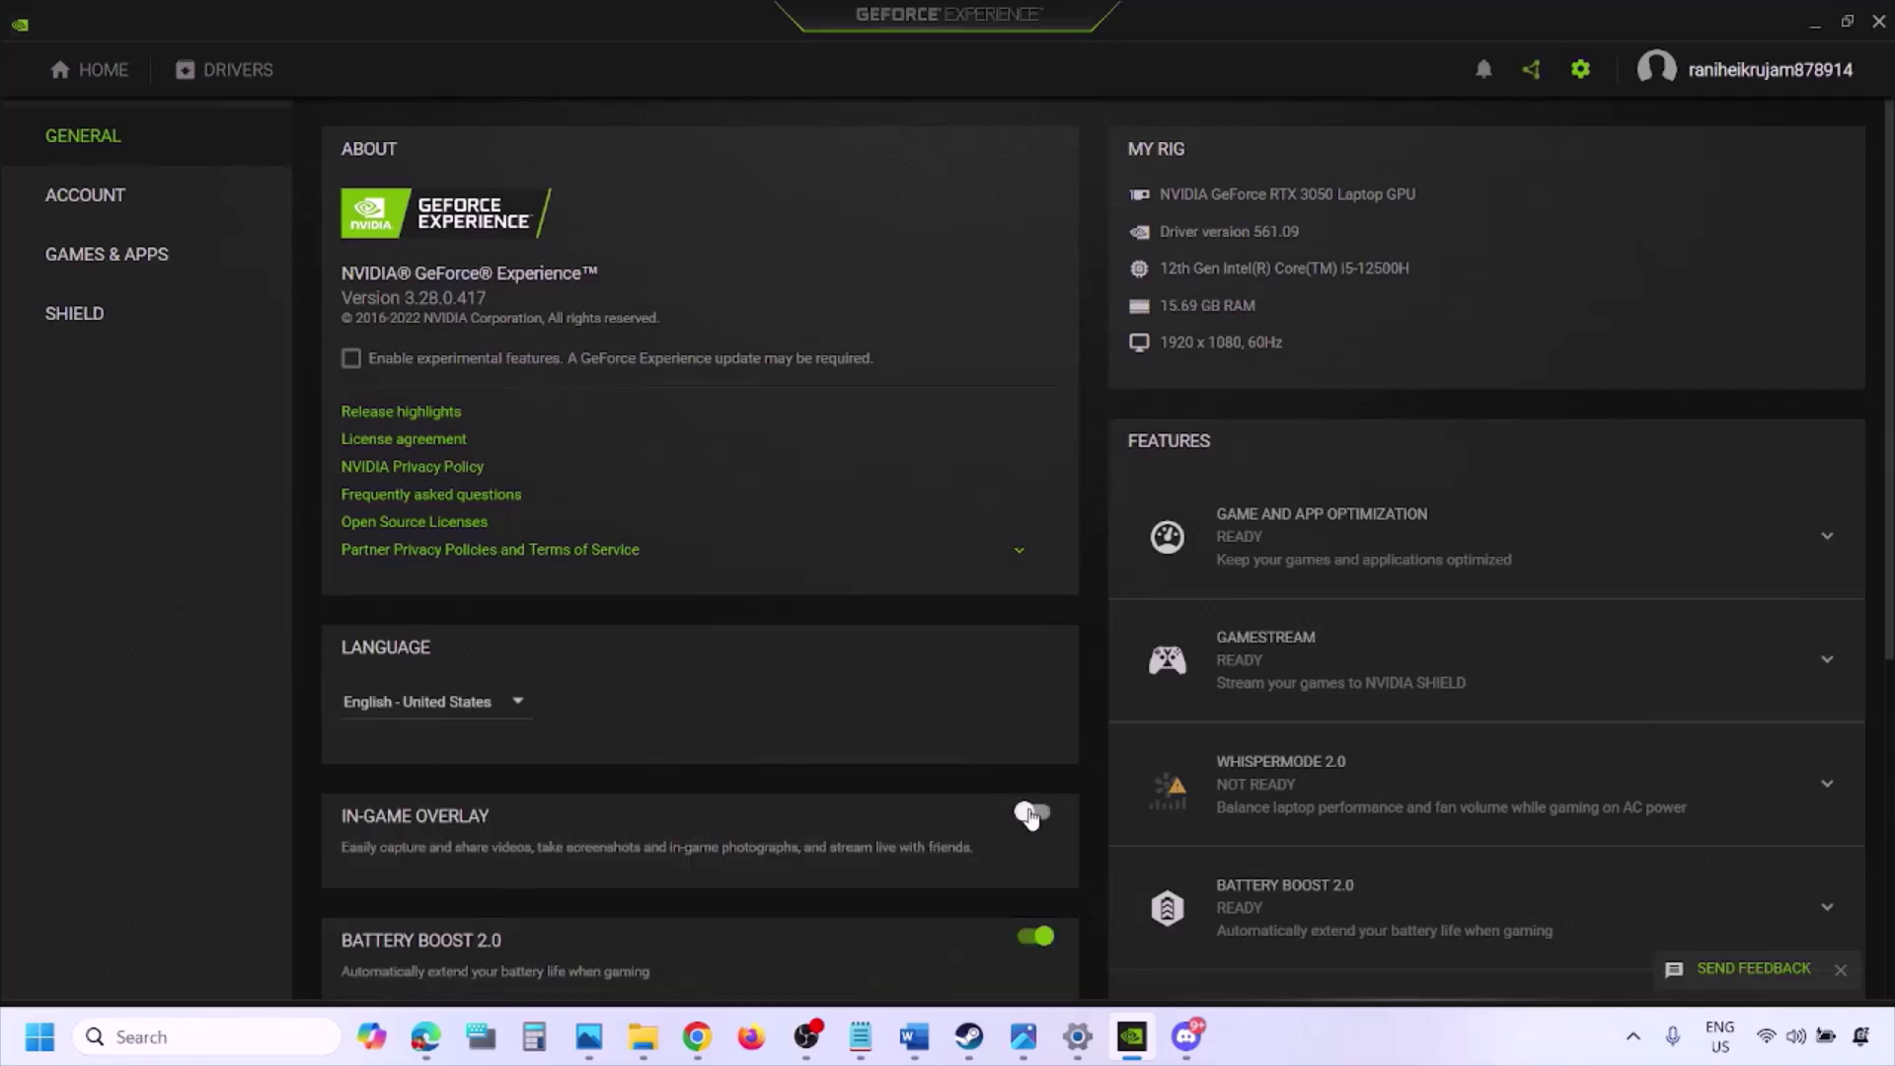
# Return to the Word document and highlight "close all the overlay apps" in Step 9.
pyautogui.click(910, 1045)
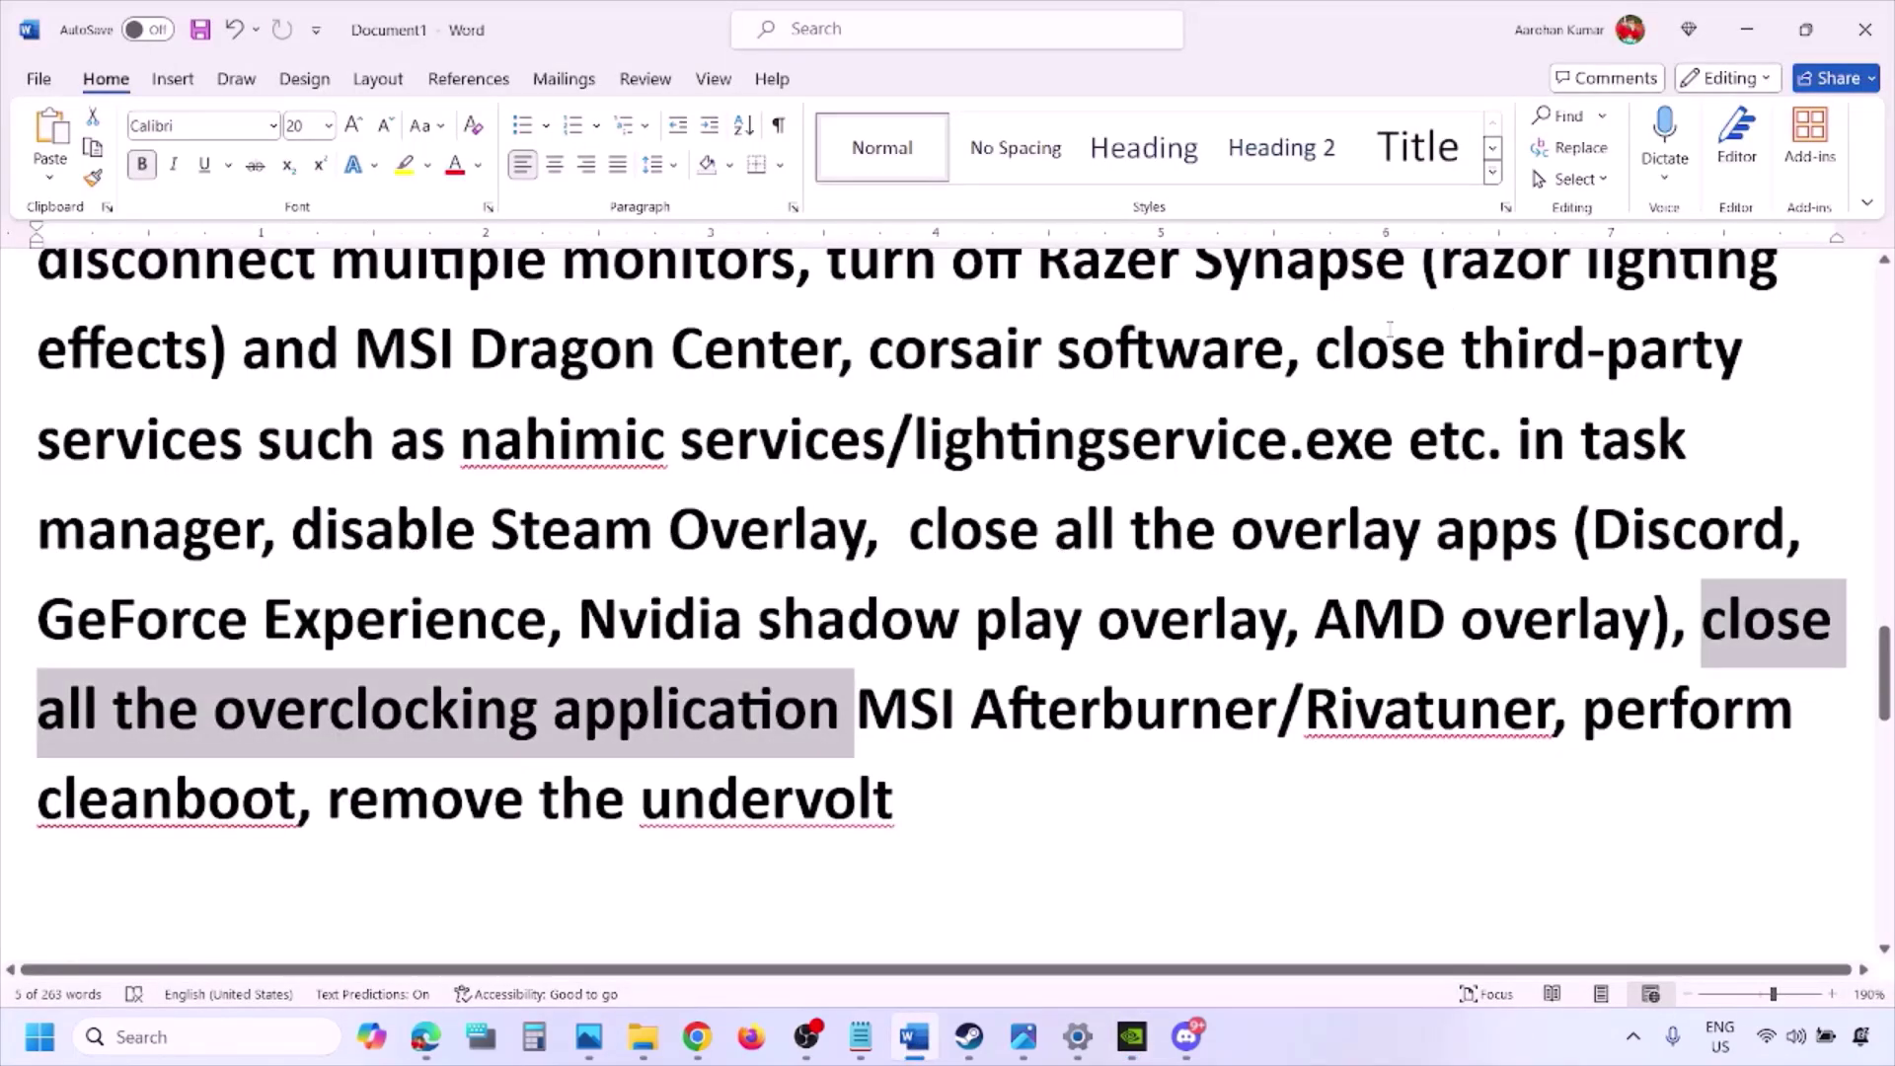
pyautogui.scroll(2, 1356, 398)
pyautogui.scroll(-2, 972, 578)
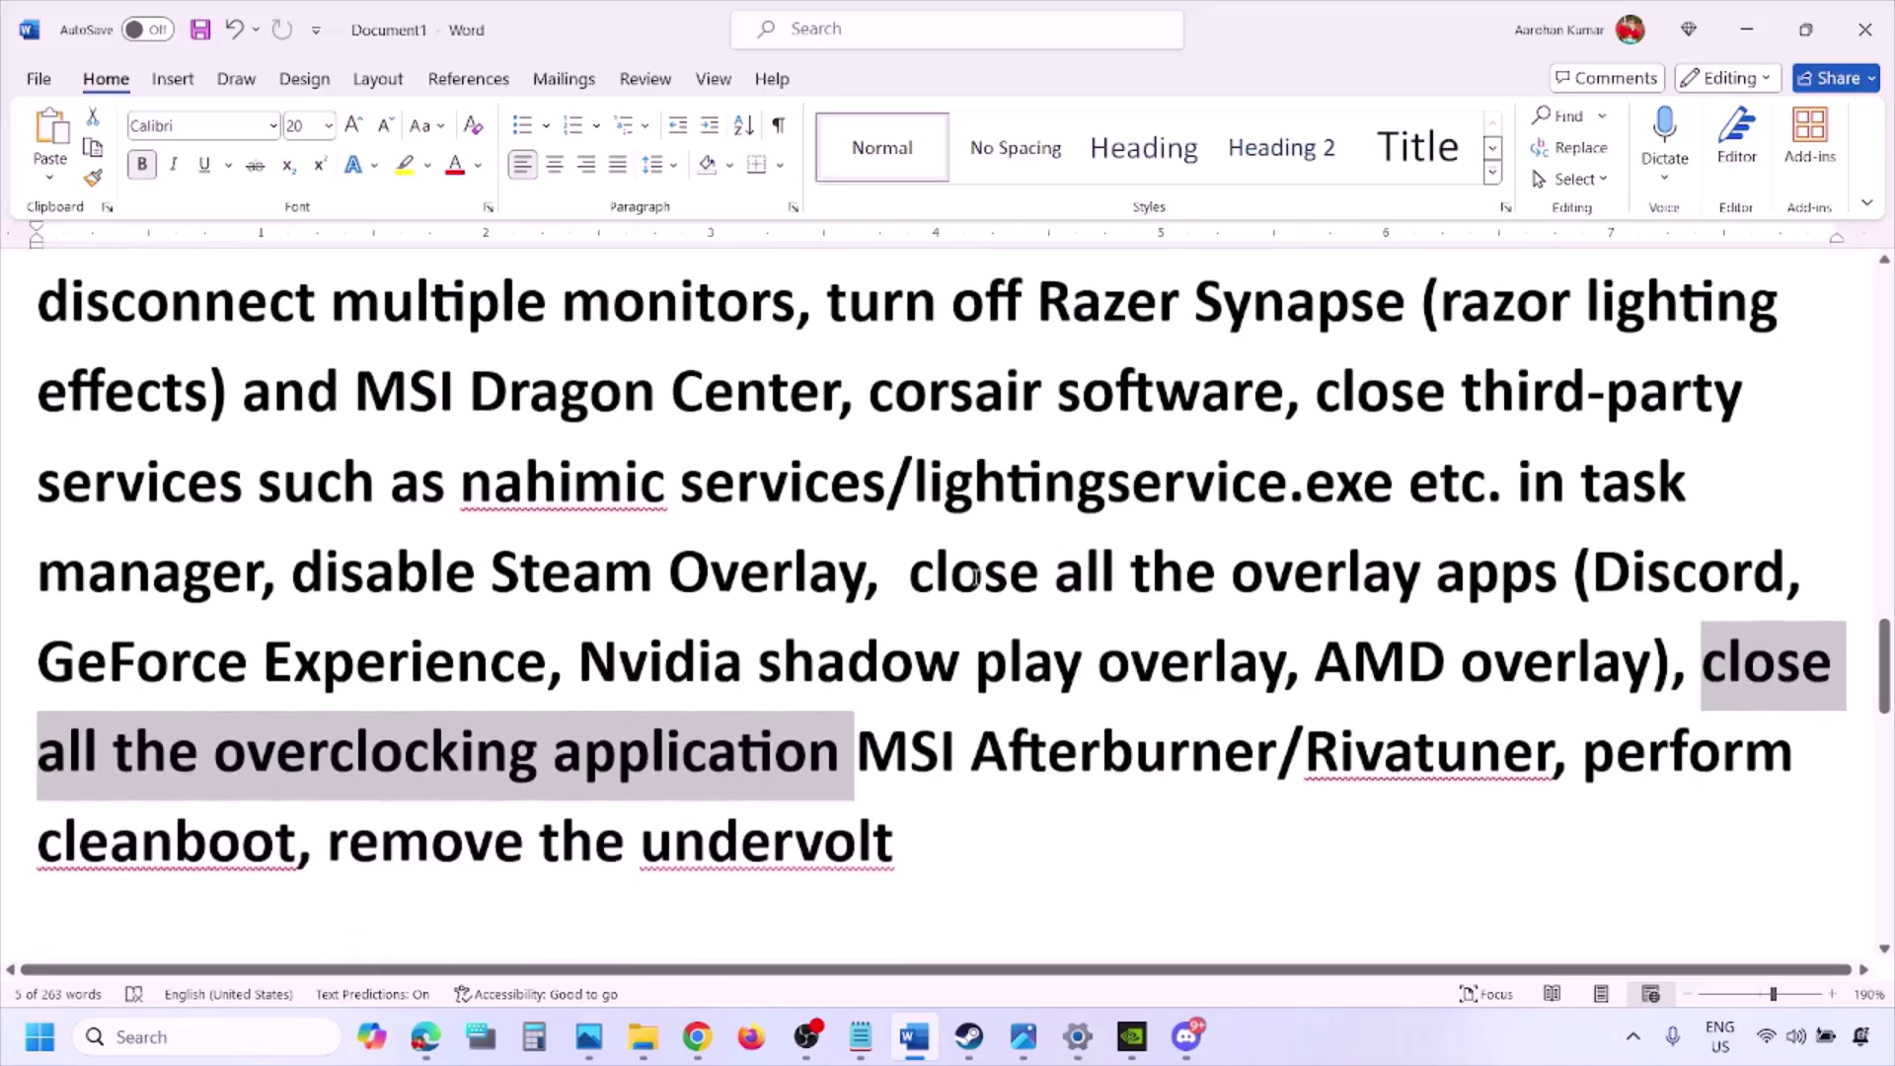
pyautogui.moveTo(935, 577); pyautogui.dragTo(1478, 593)
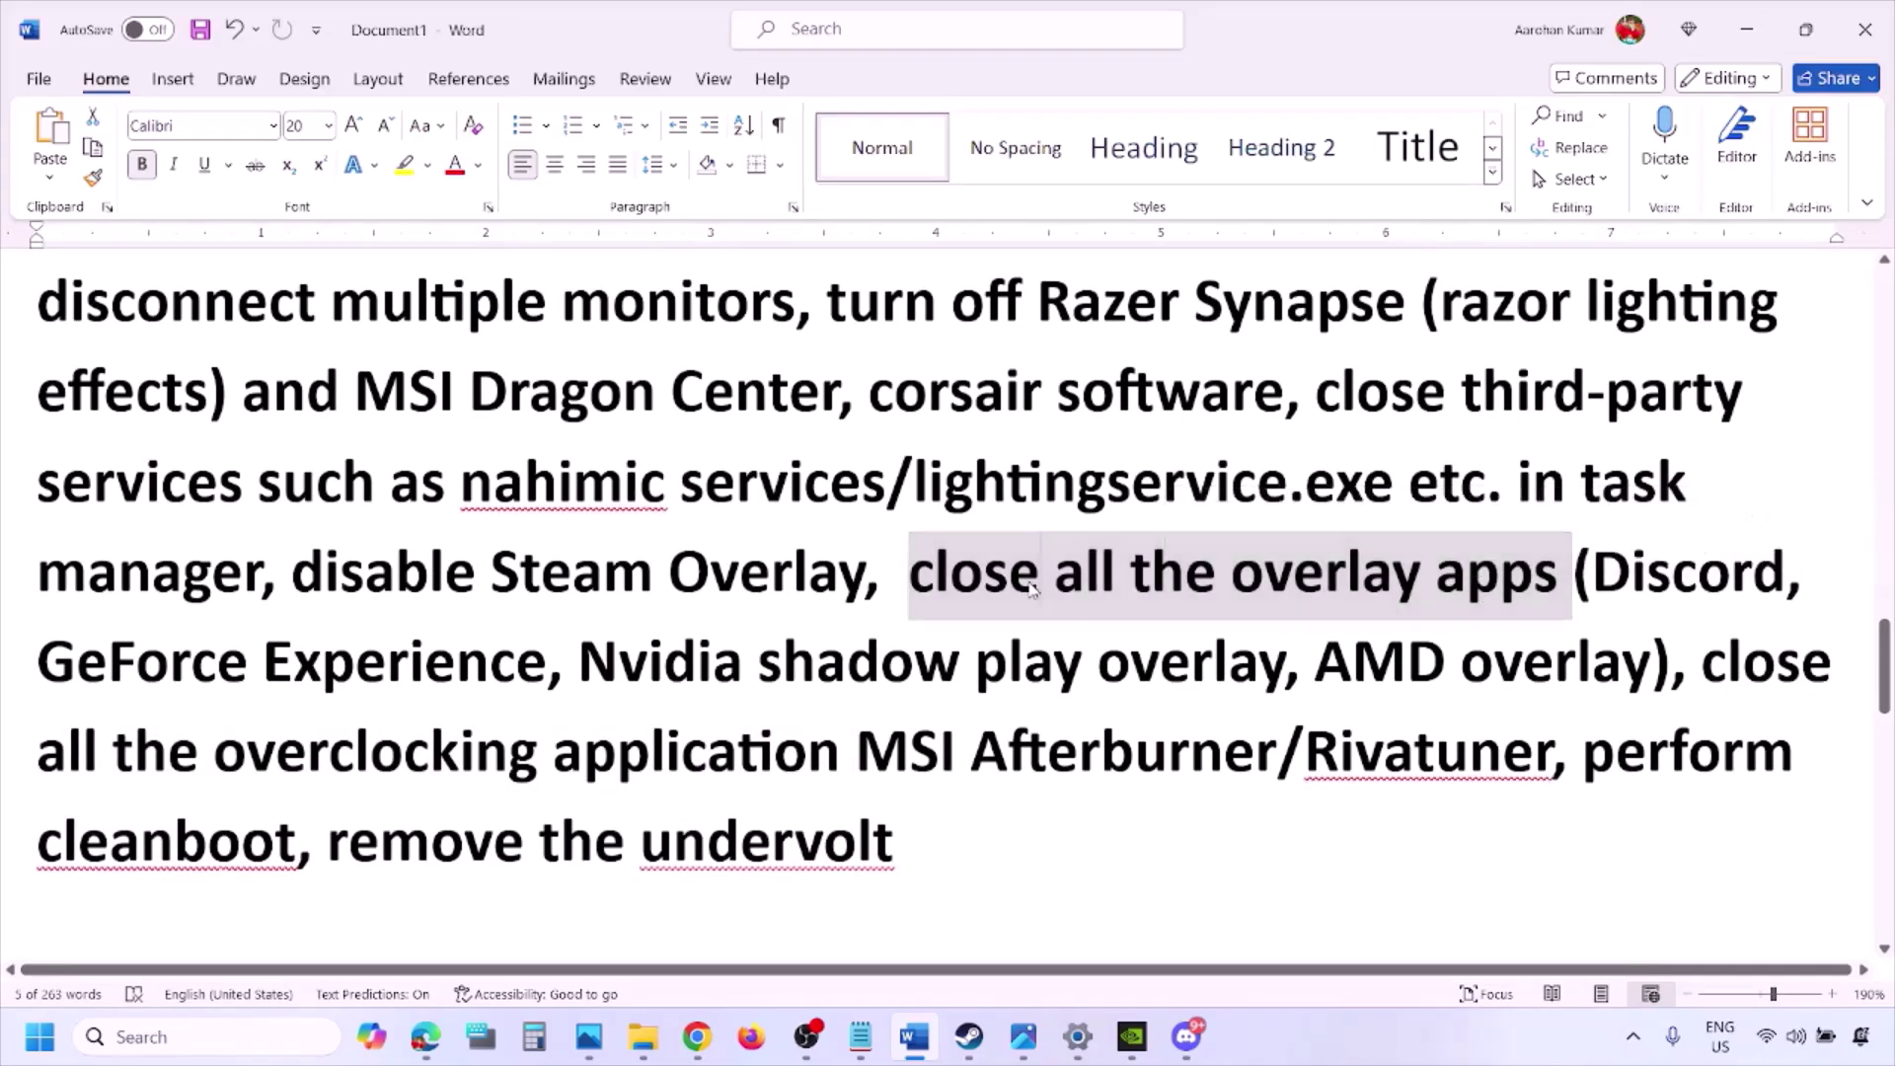
# Highlight "close all the overlay apps" in Step 9 again, and quit Discord and NVIDIA GeForce Experience running in the background.
pyautogui.click(962, 582)
pyautogui.moveTo(916, 576); pyautogui.dragTo(1569, 581)
pyautogui.click(1635, 1041)
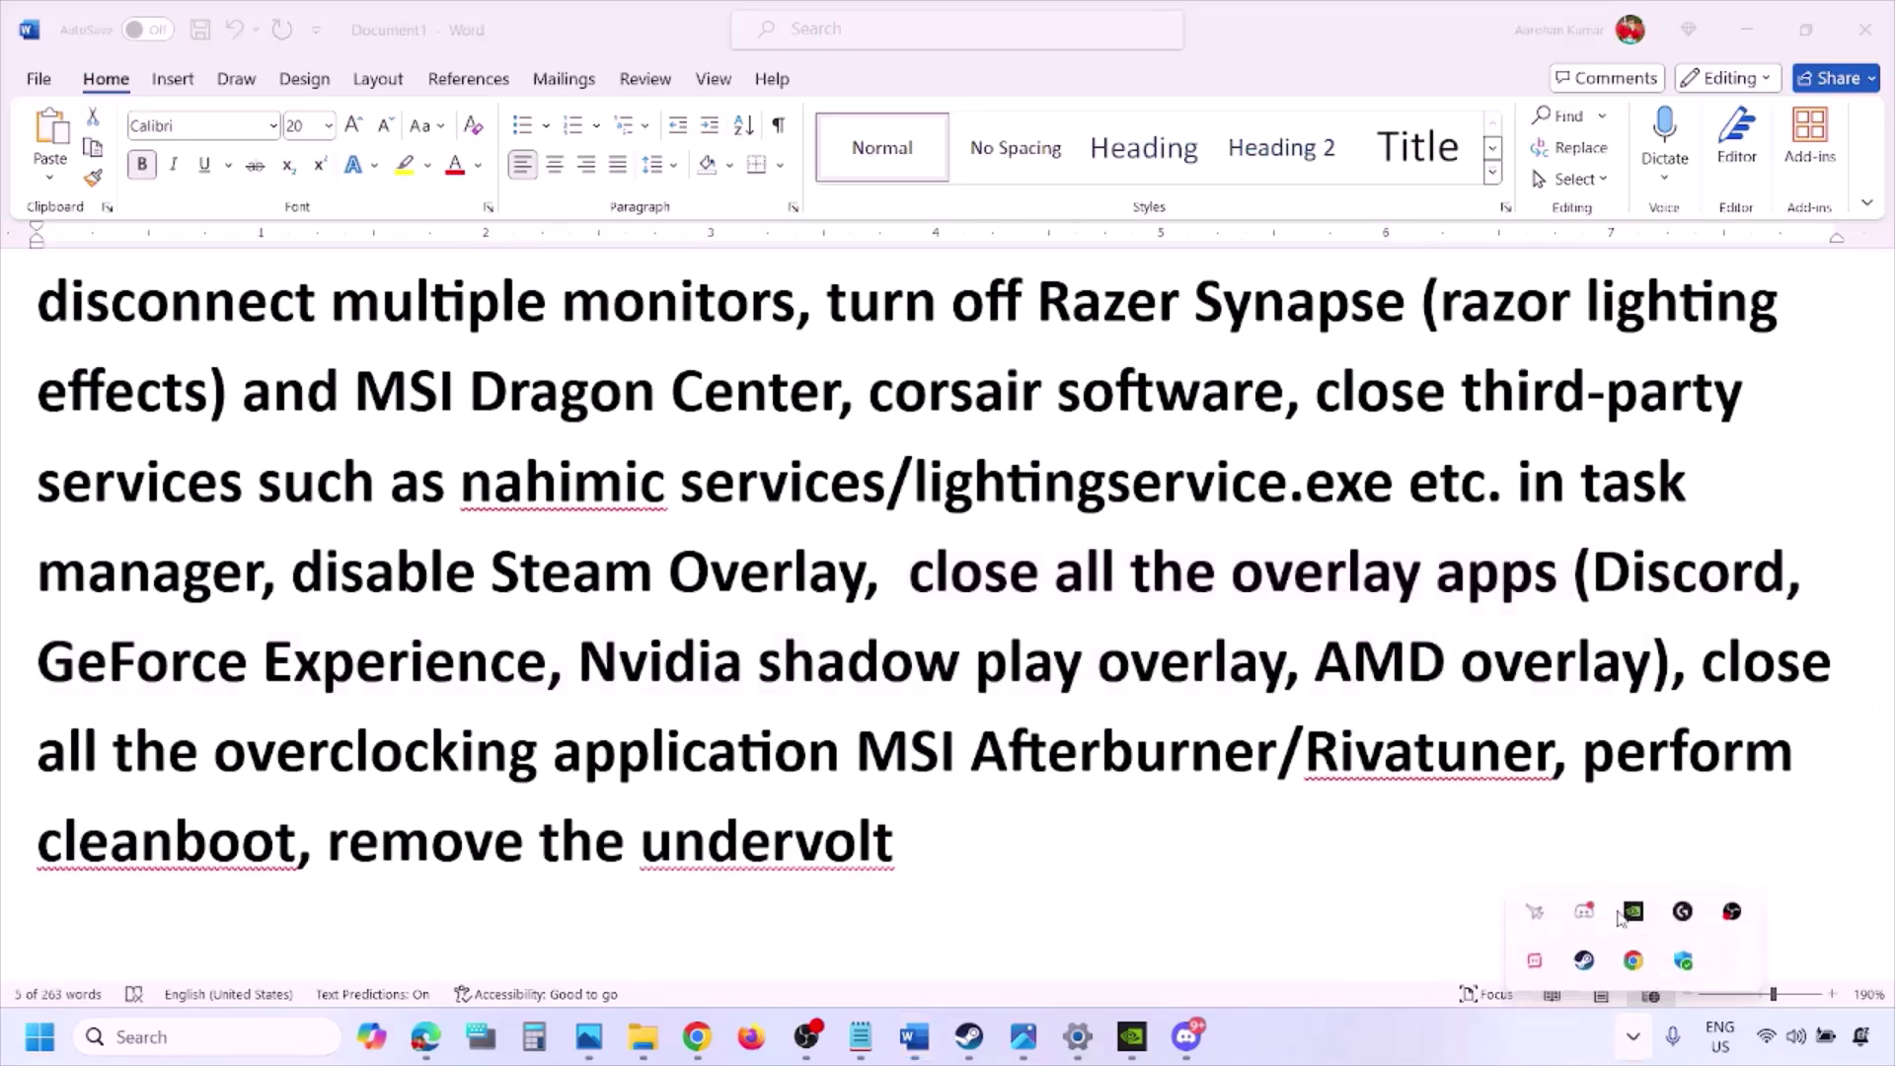
pyautogui.rightClick(1587, 923)
pyautogui.click(1678, 898)
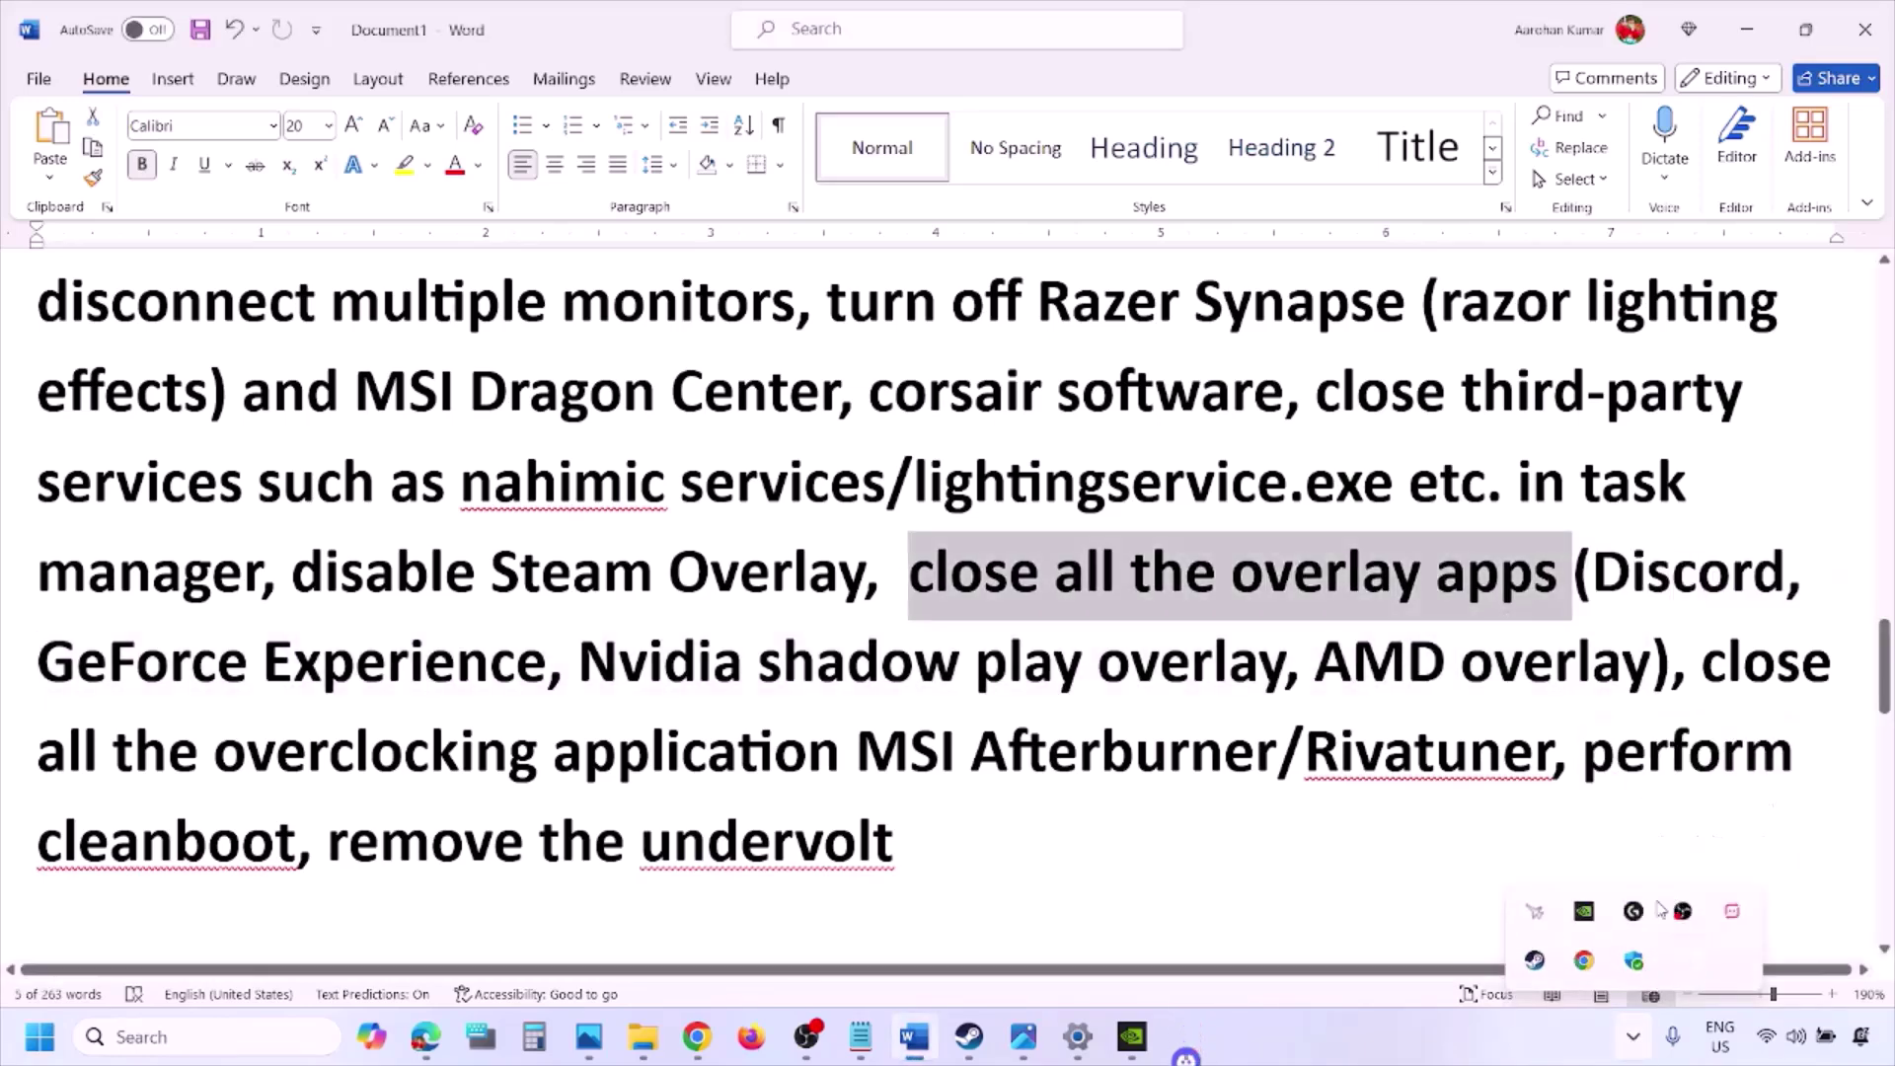
pyautogui.rightClick(1585, 918)
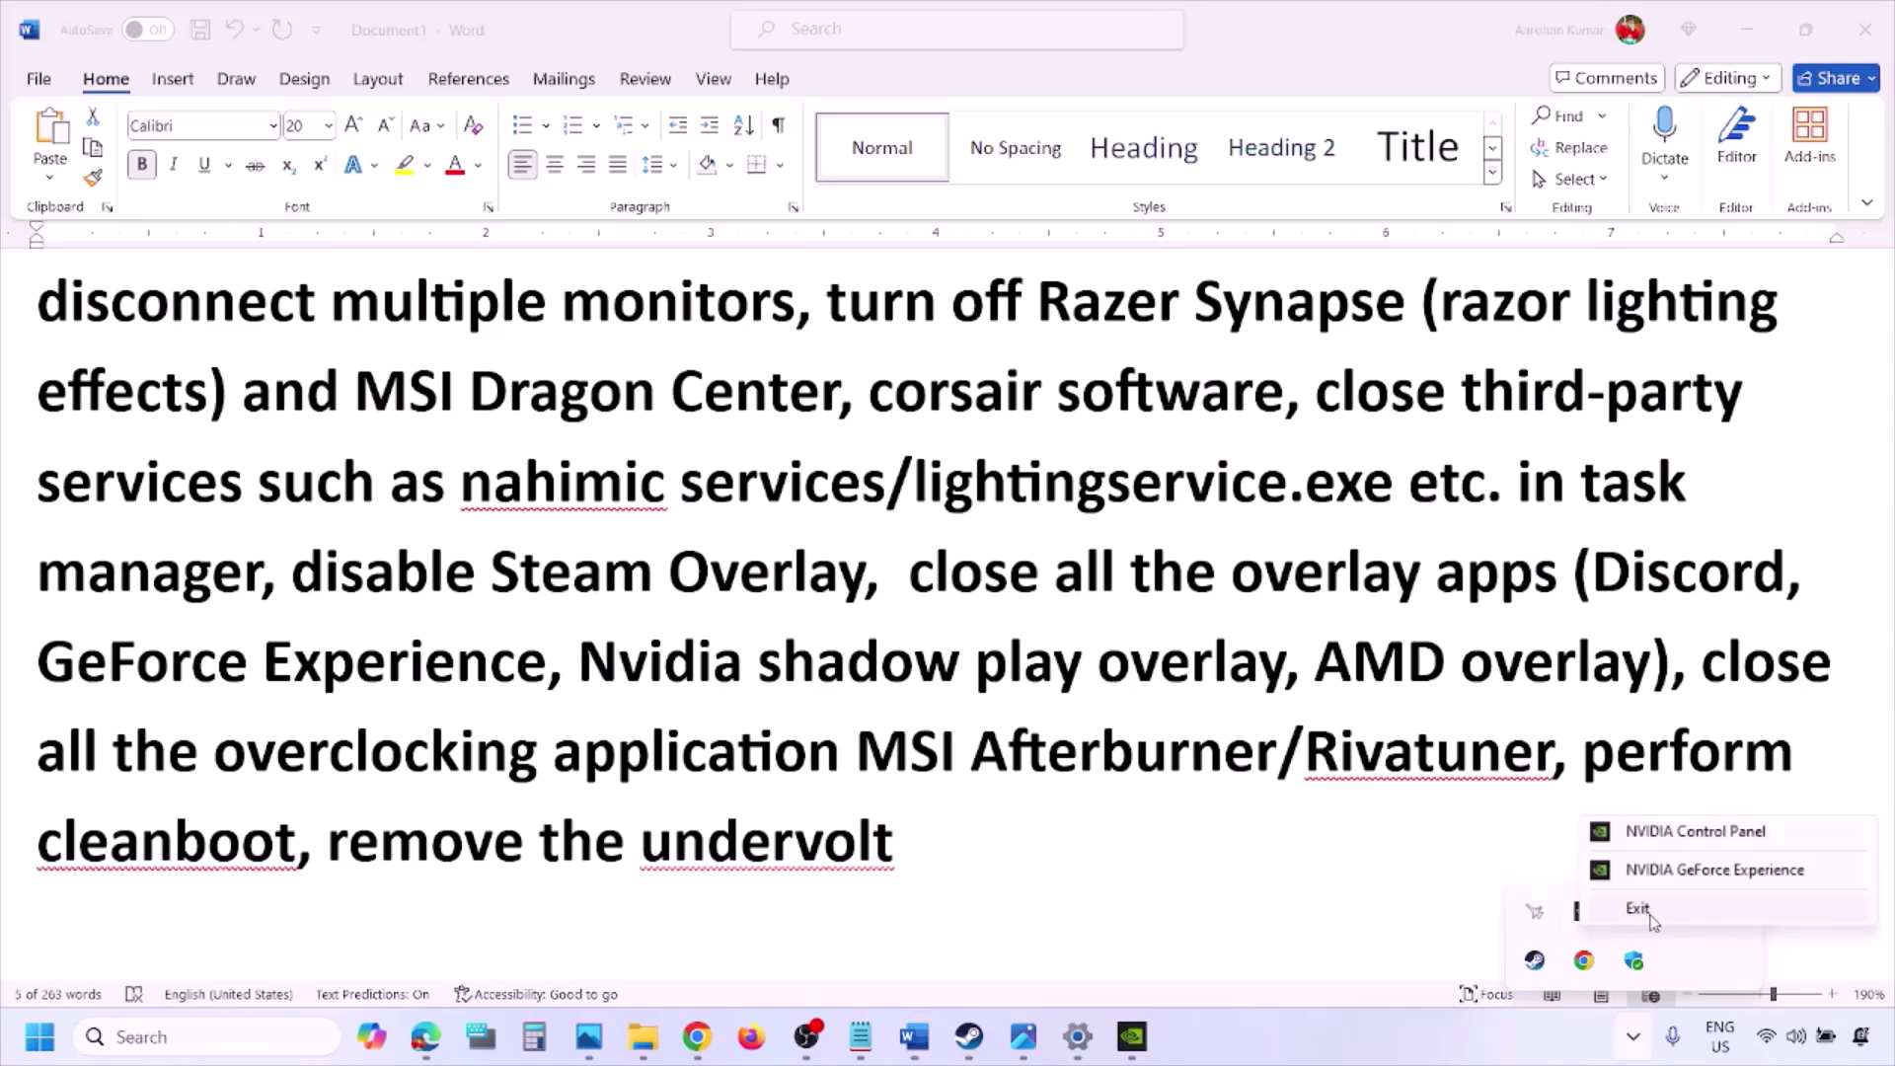
pyautogui.click(1641, 909)
# Quit G HUB and the background app with the pink icon.
pyautogui.rightClick(1584, 914)
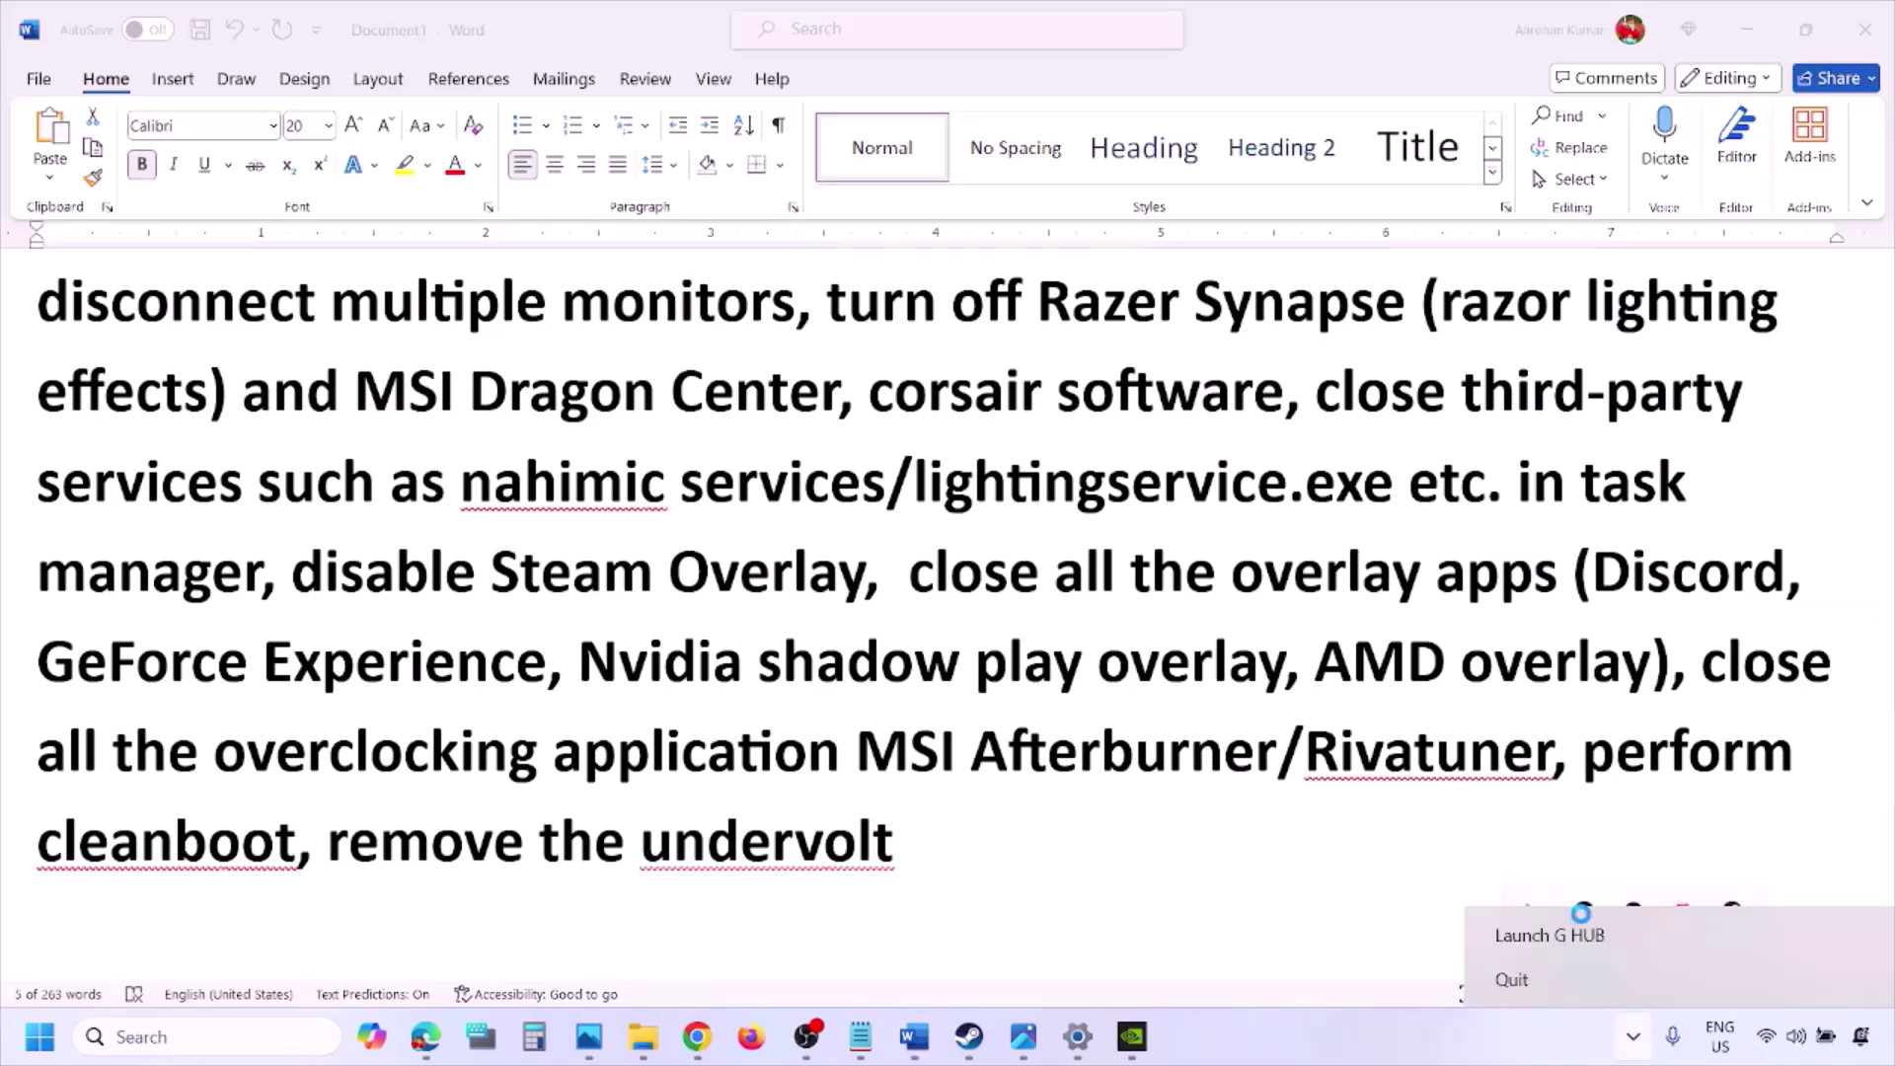
pyautogui.click(1567, 980)
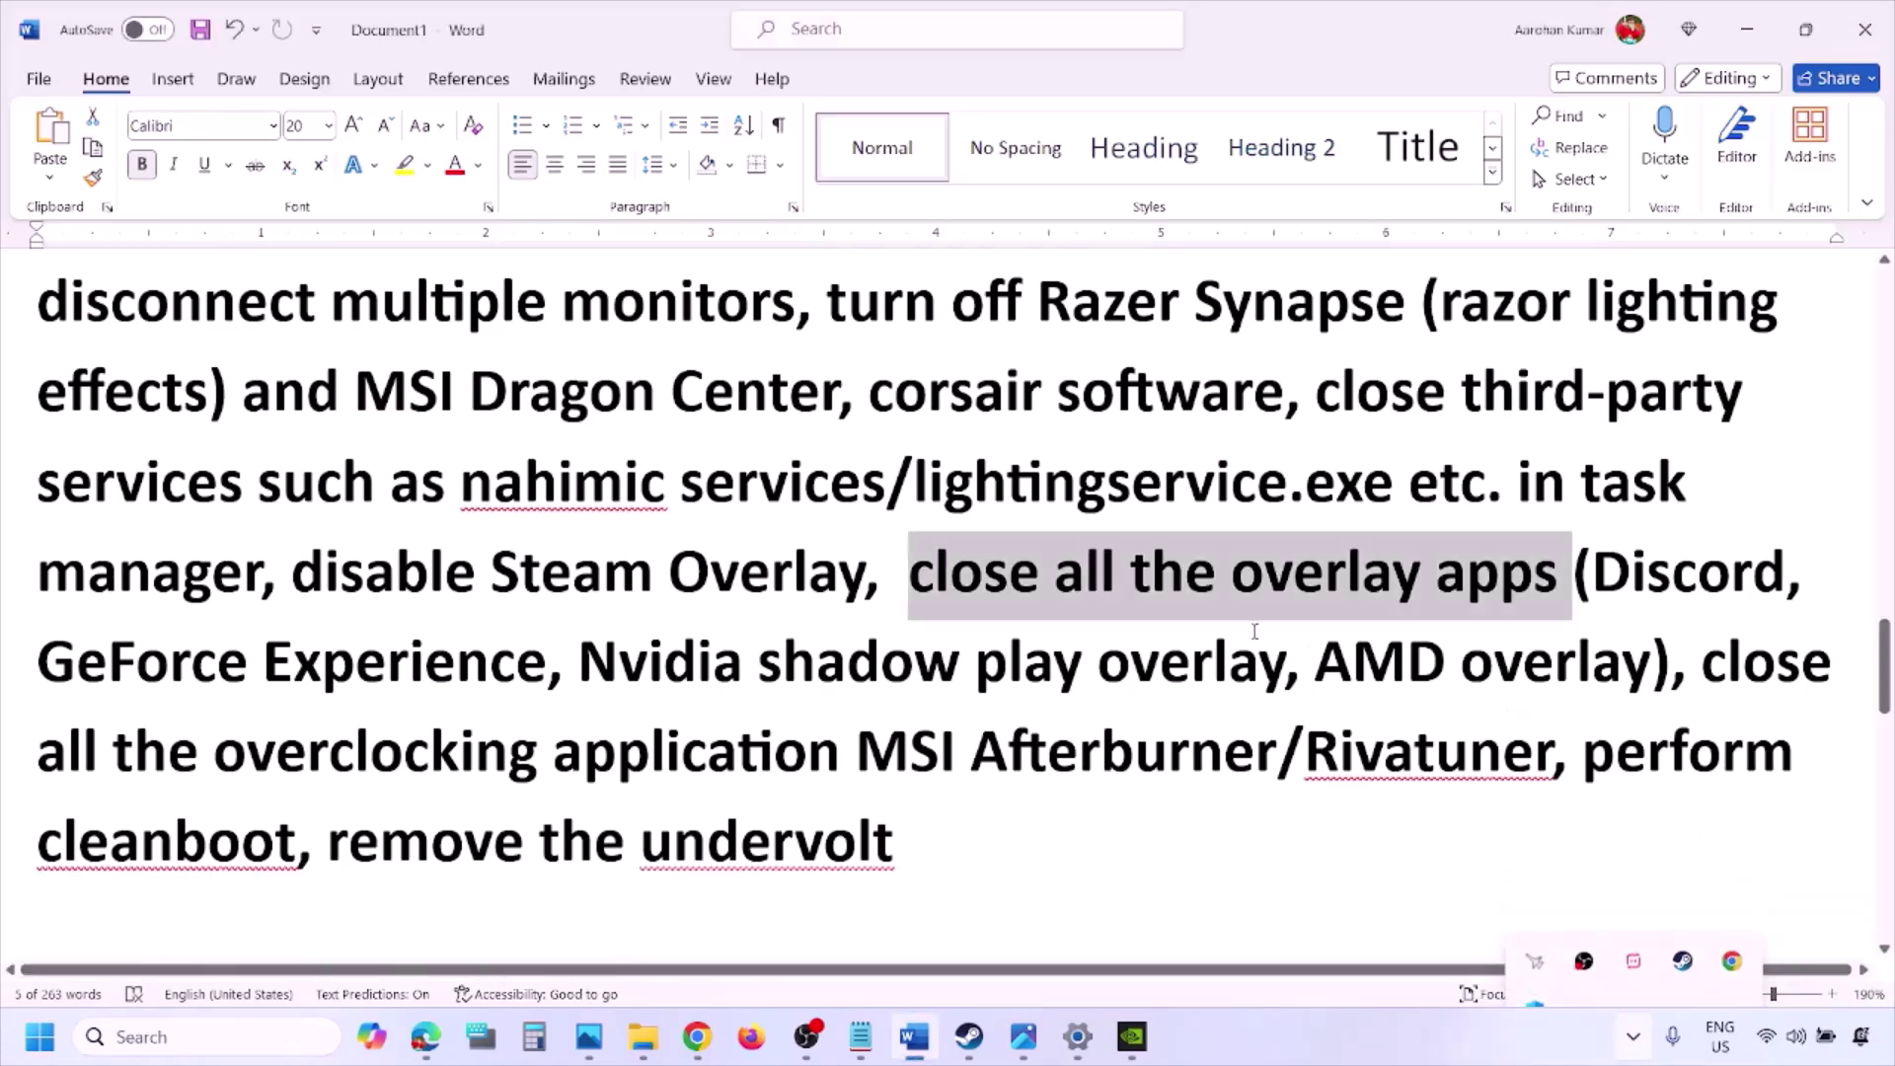
pyautogui.click(1634, 1037)
pyautogui.rightClick(1635, 920)
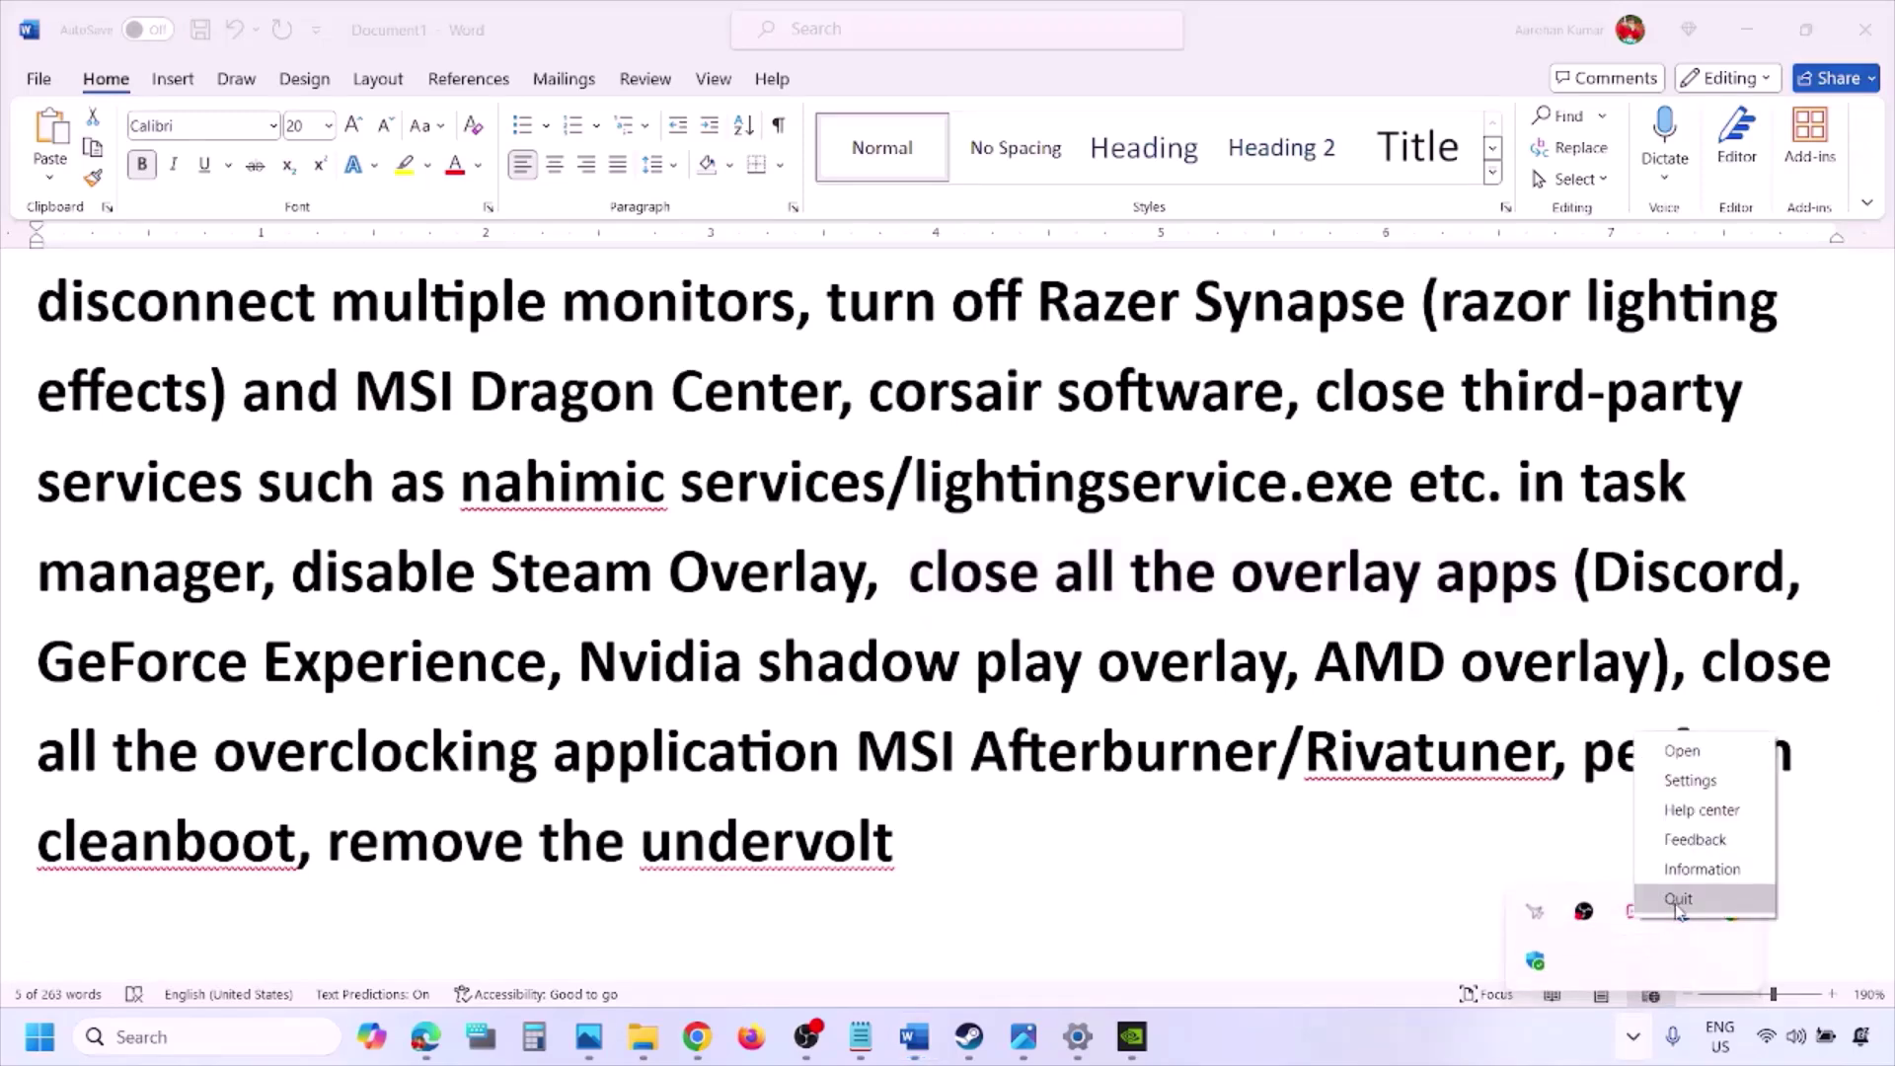
pyautogui.click(1678, 900)
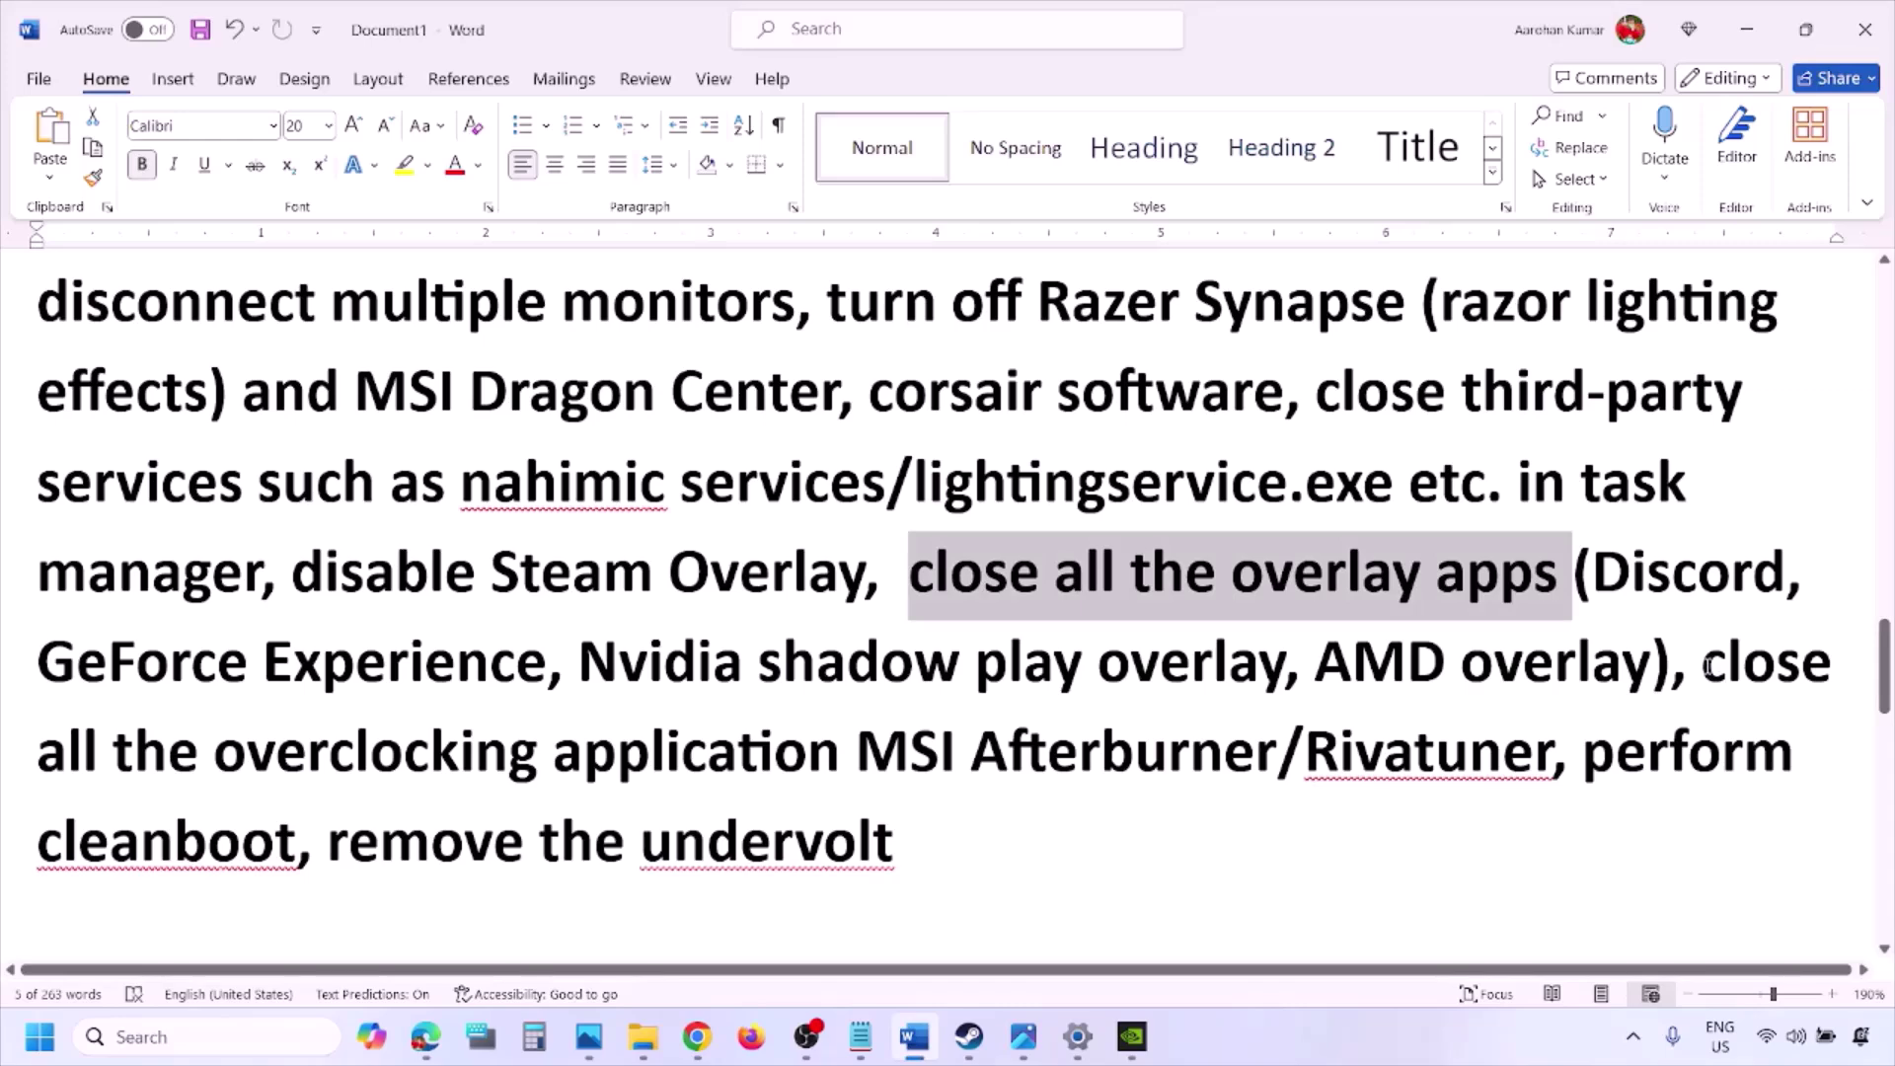
# Highlight the Step 9 instruction on closing overclocking applications and close MSI Afterburner running in the background.
pyautogui.moveTo(1705, 667); pyautogui.dragTo(909, 755)
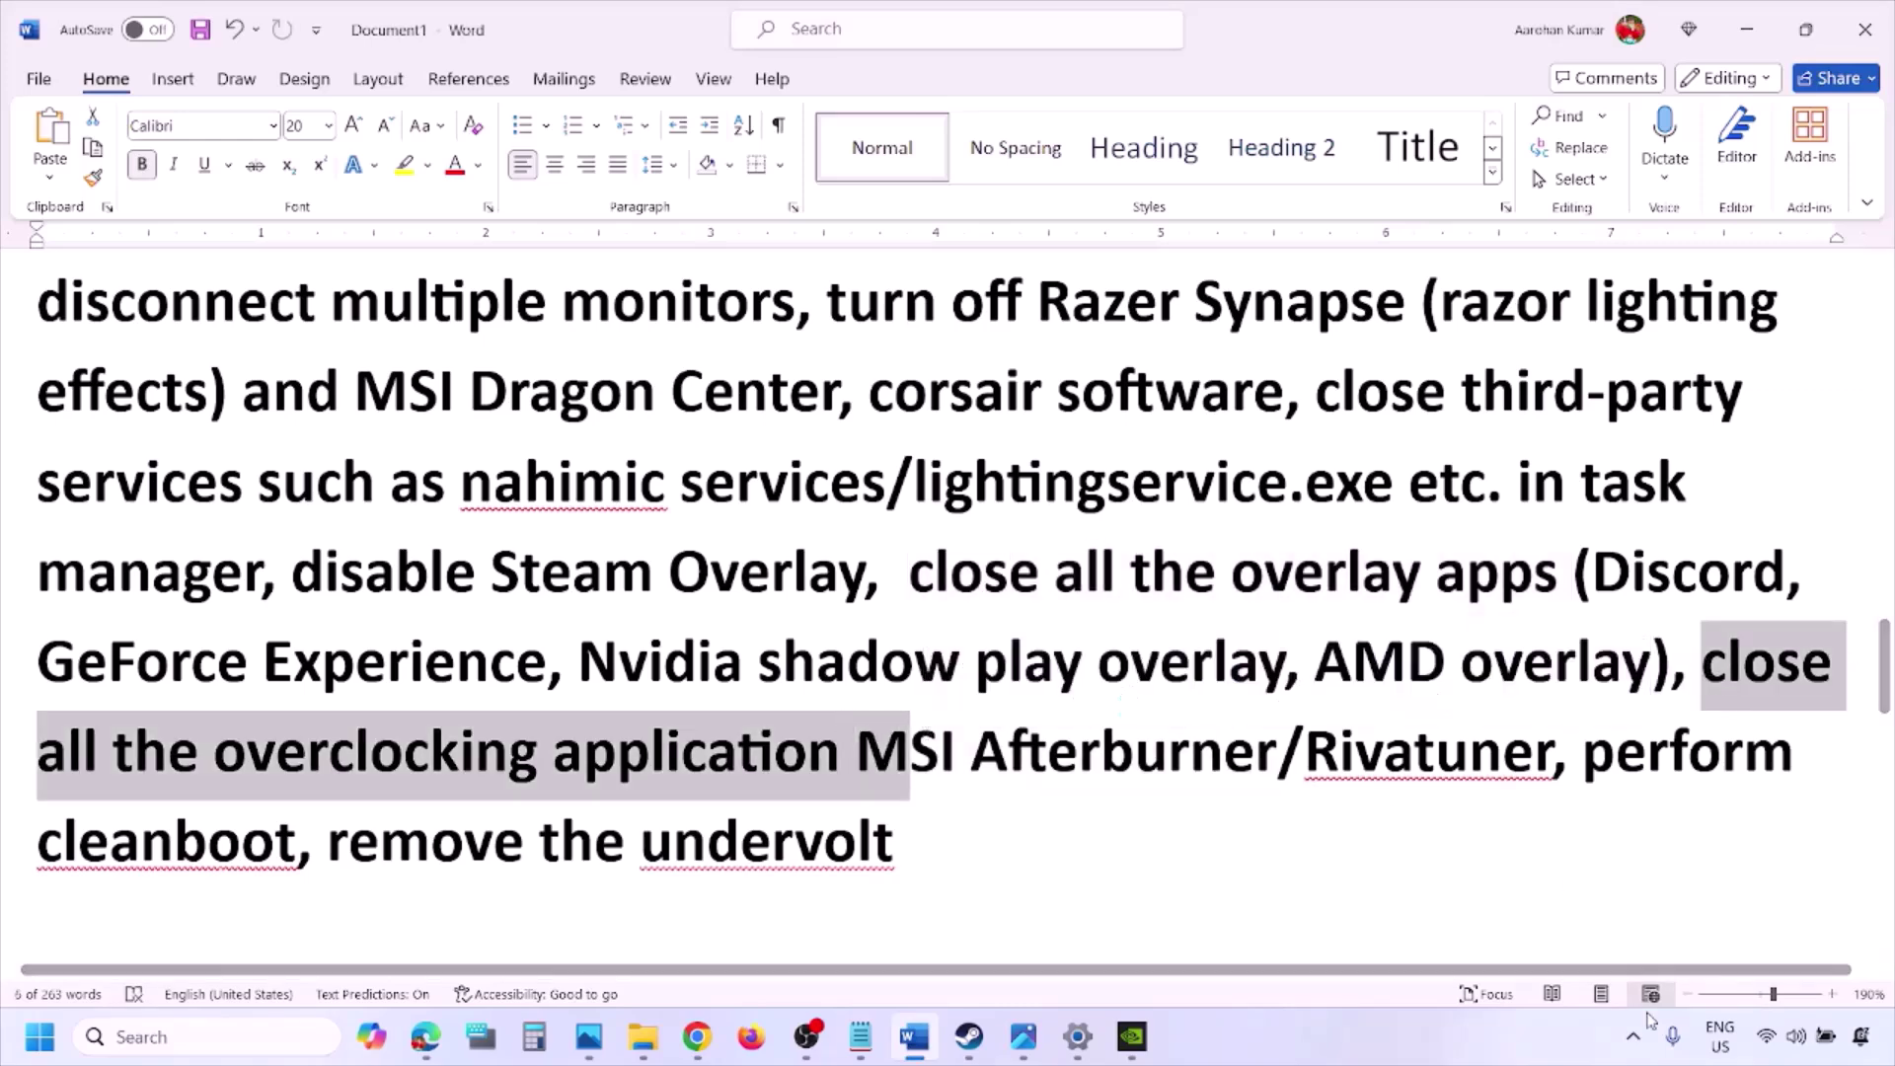
pyautogui.click(1636, 1032)
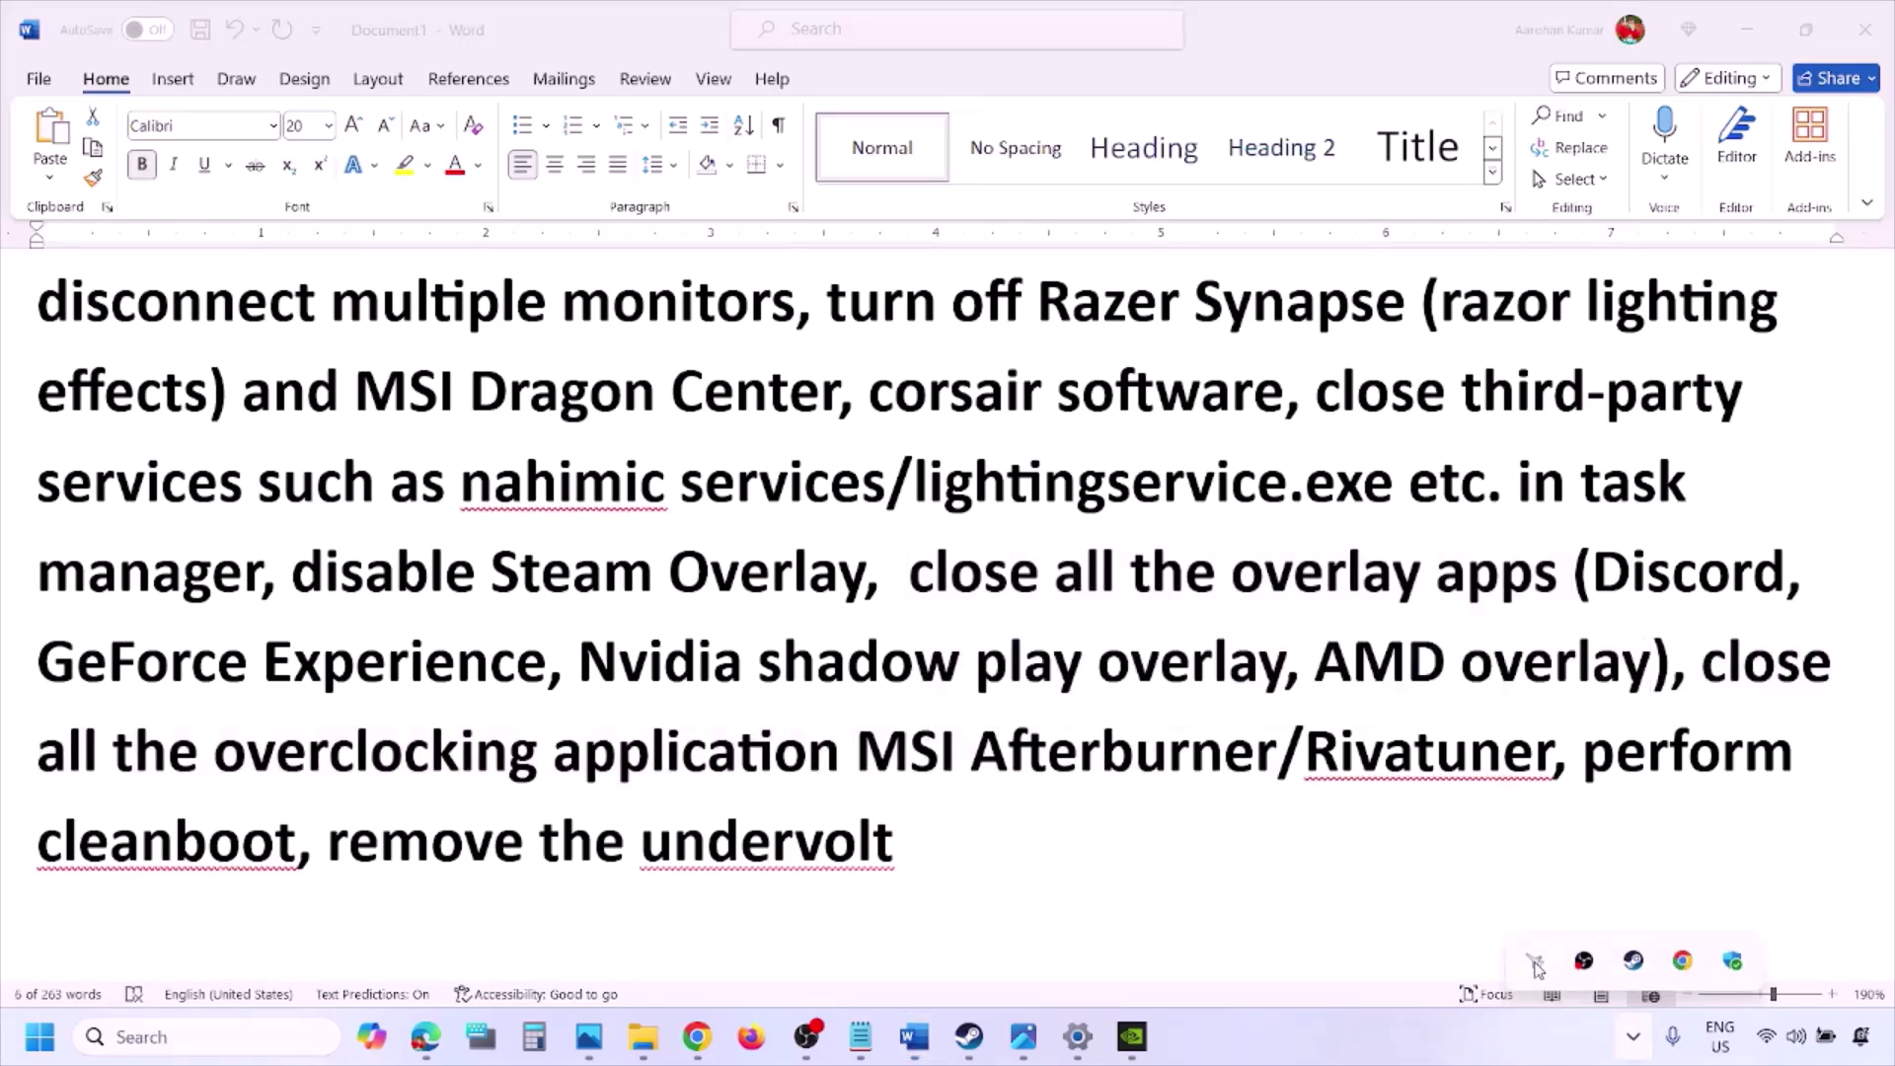
pyautogui.rightClick(1531, 970)
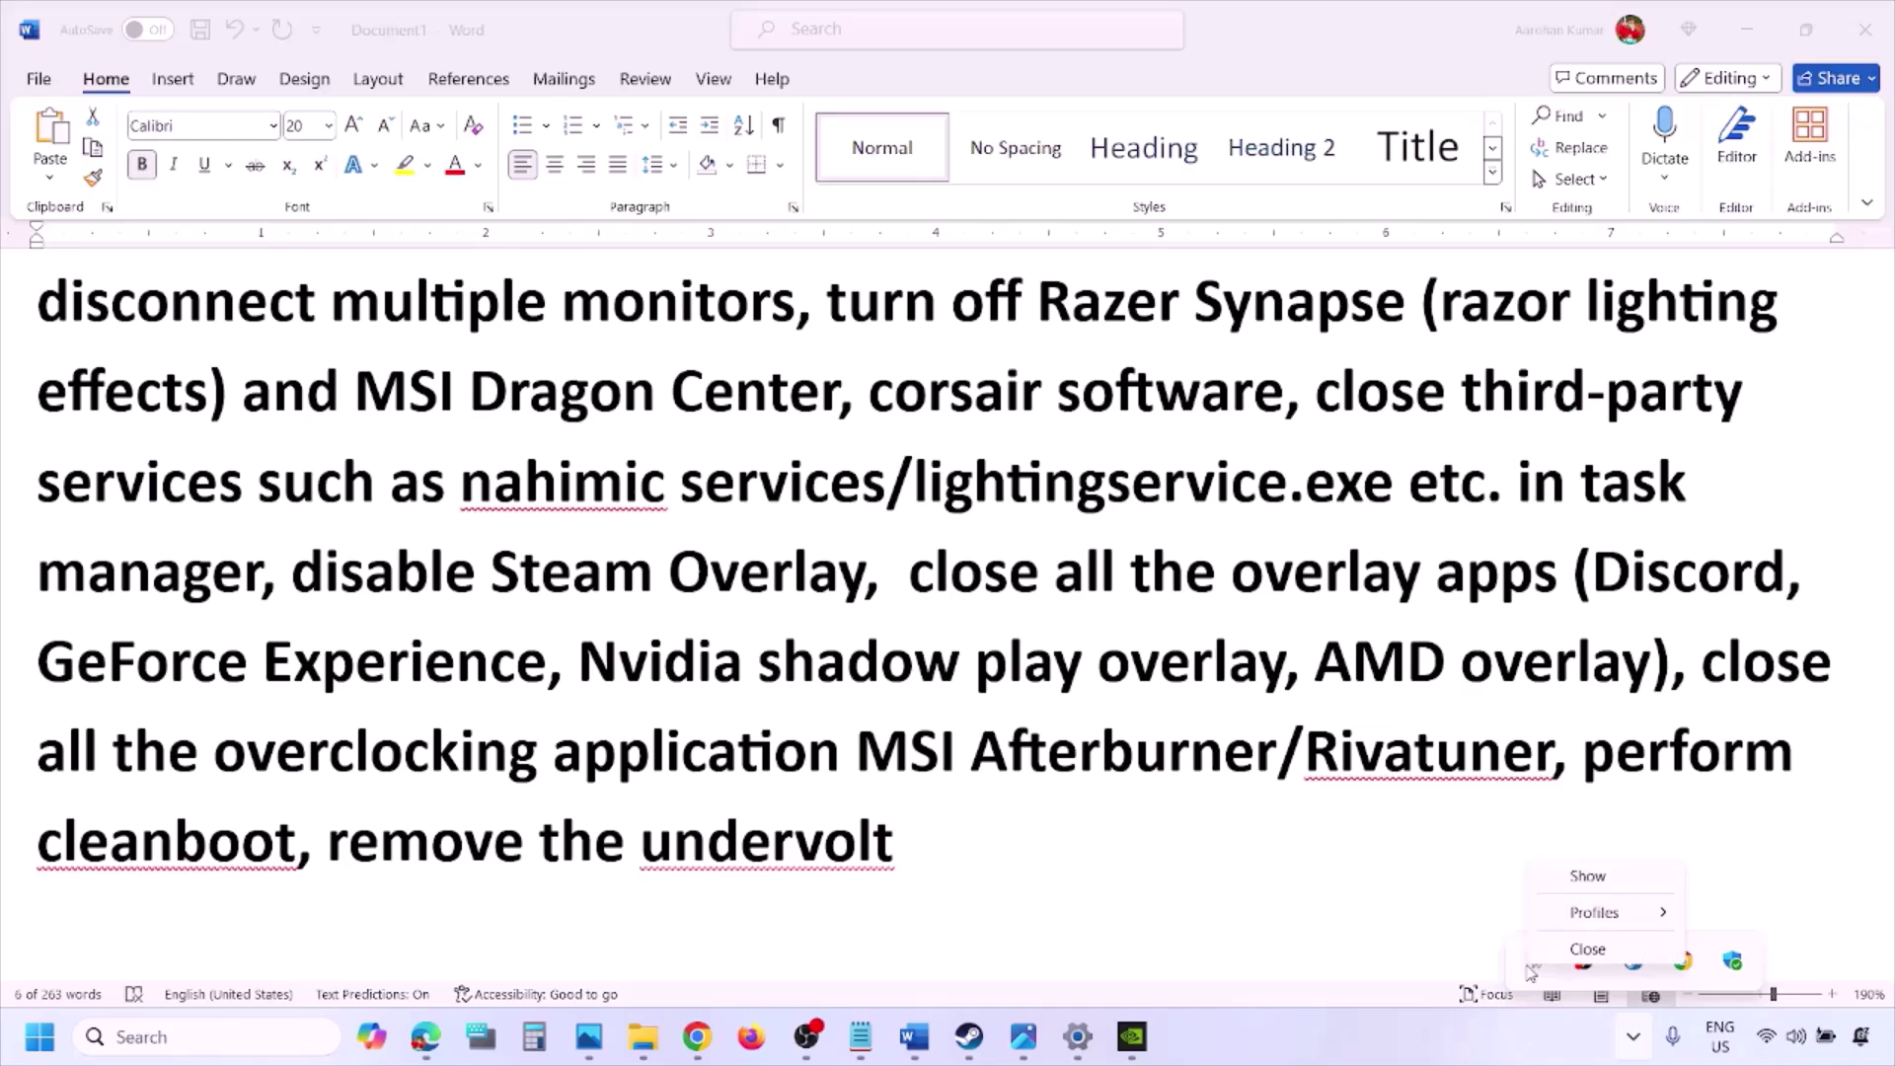
pyautogui.click(1593, 952)
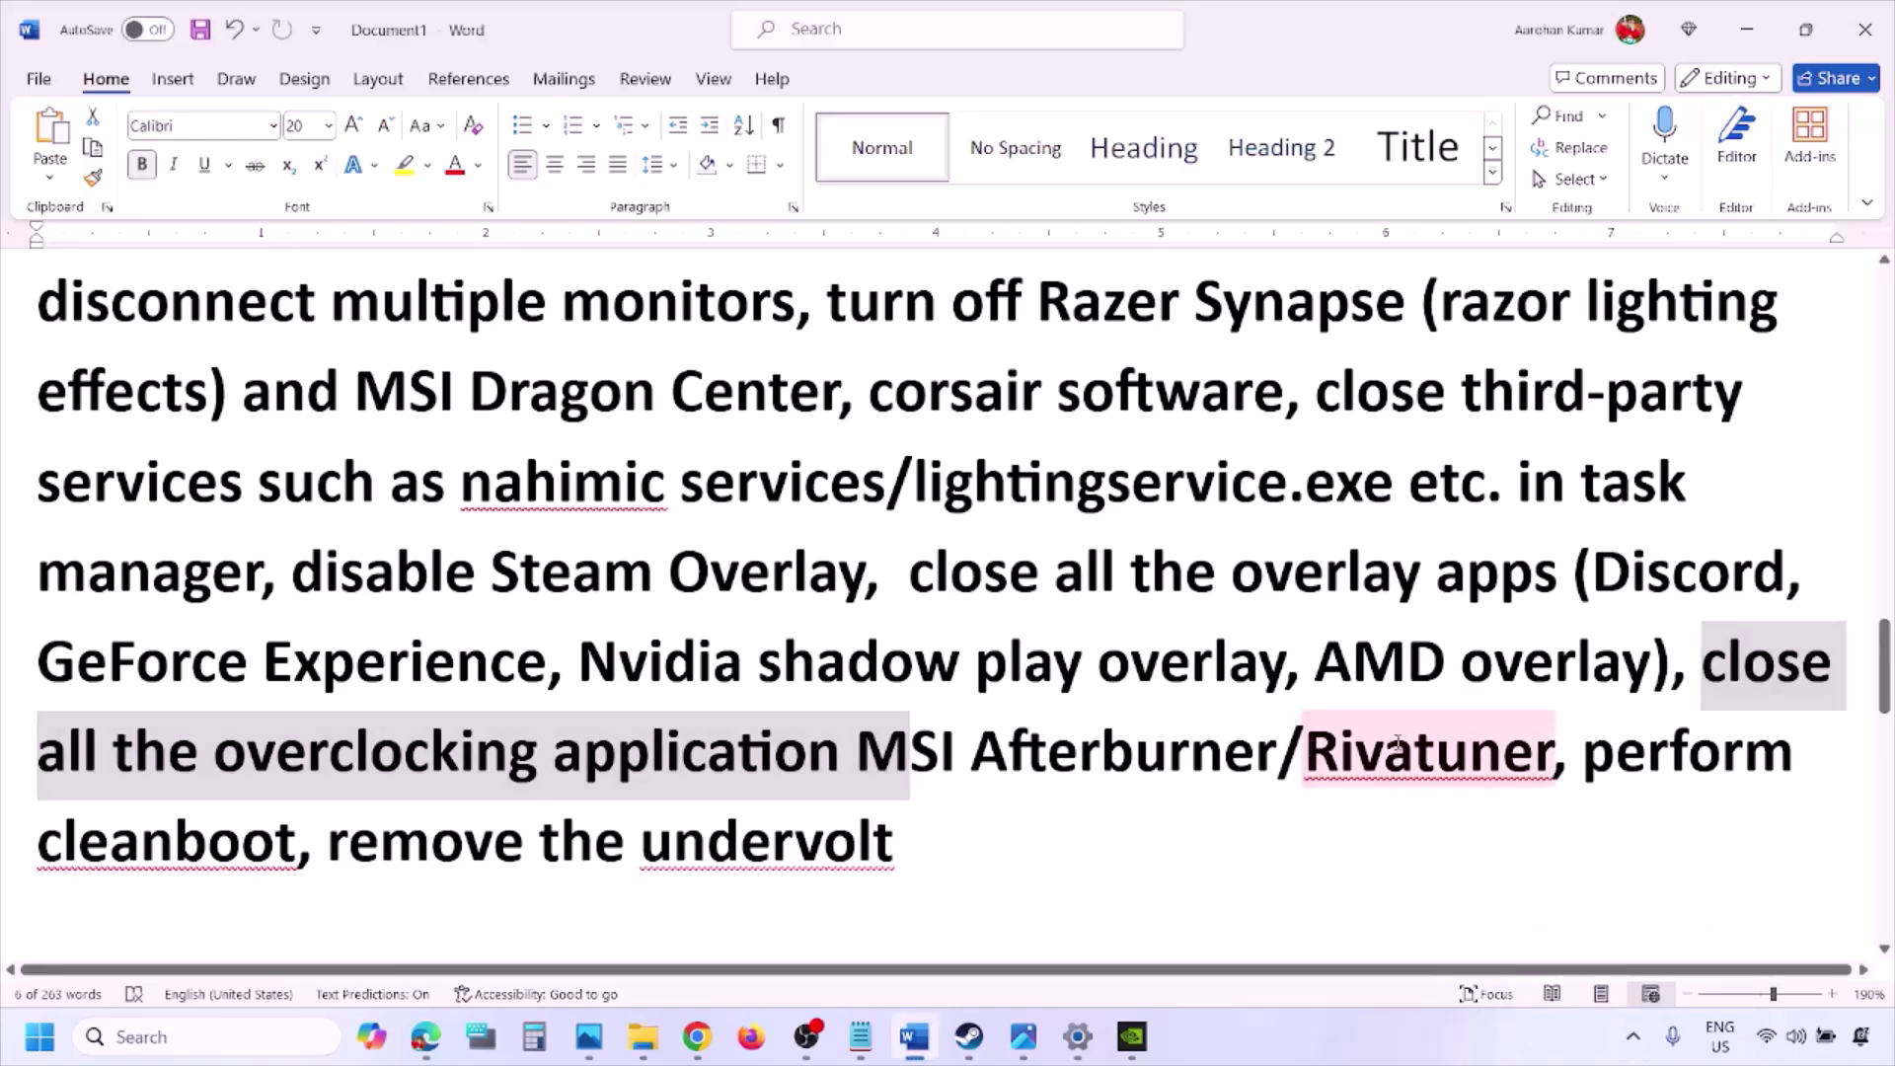
# Highlight the clean boot instruction, open System Configuration, hide all Microsoft services in the services list, and confirm the configuration.
pyautogui.moveTo(1305, 748); pyautogui.dragTo(1744, 775)
pyautogui.click(108, 1027)
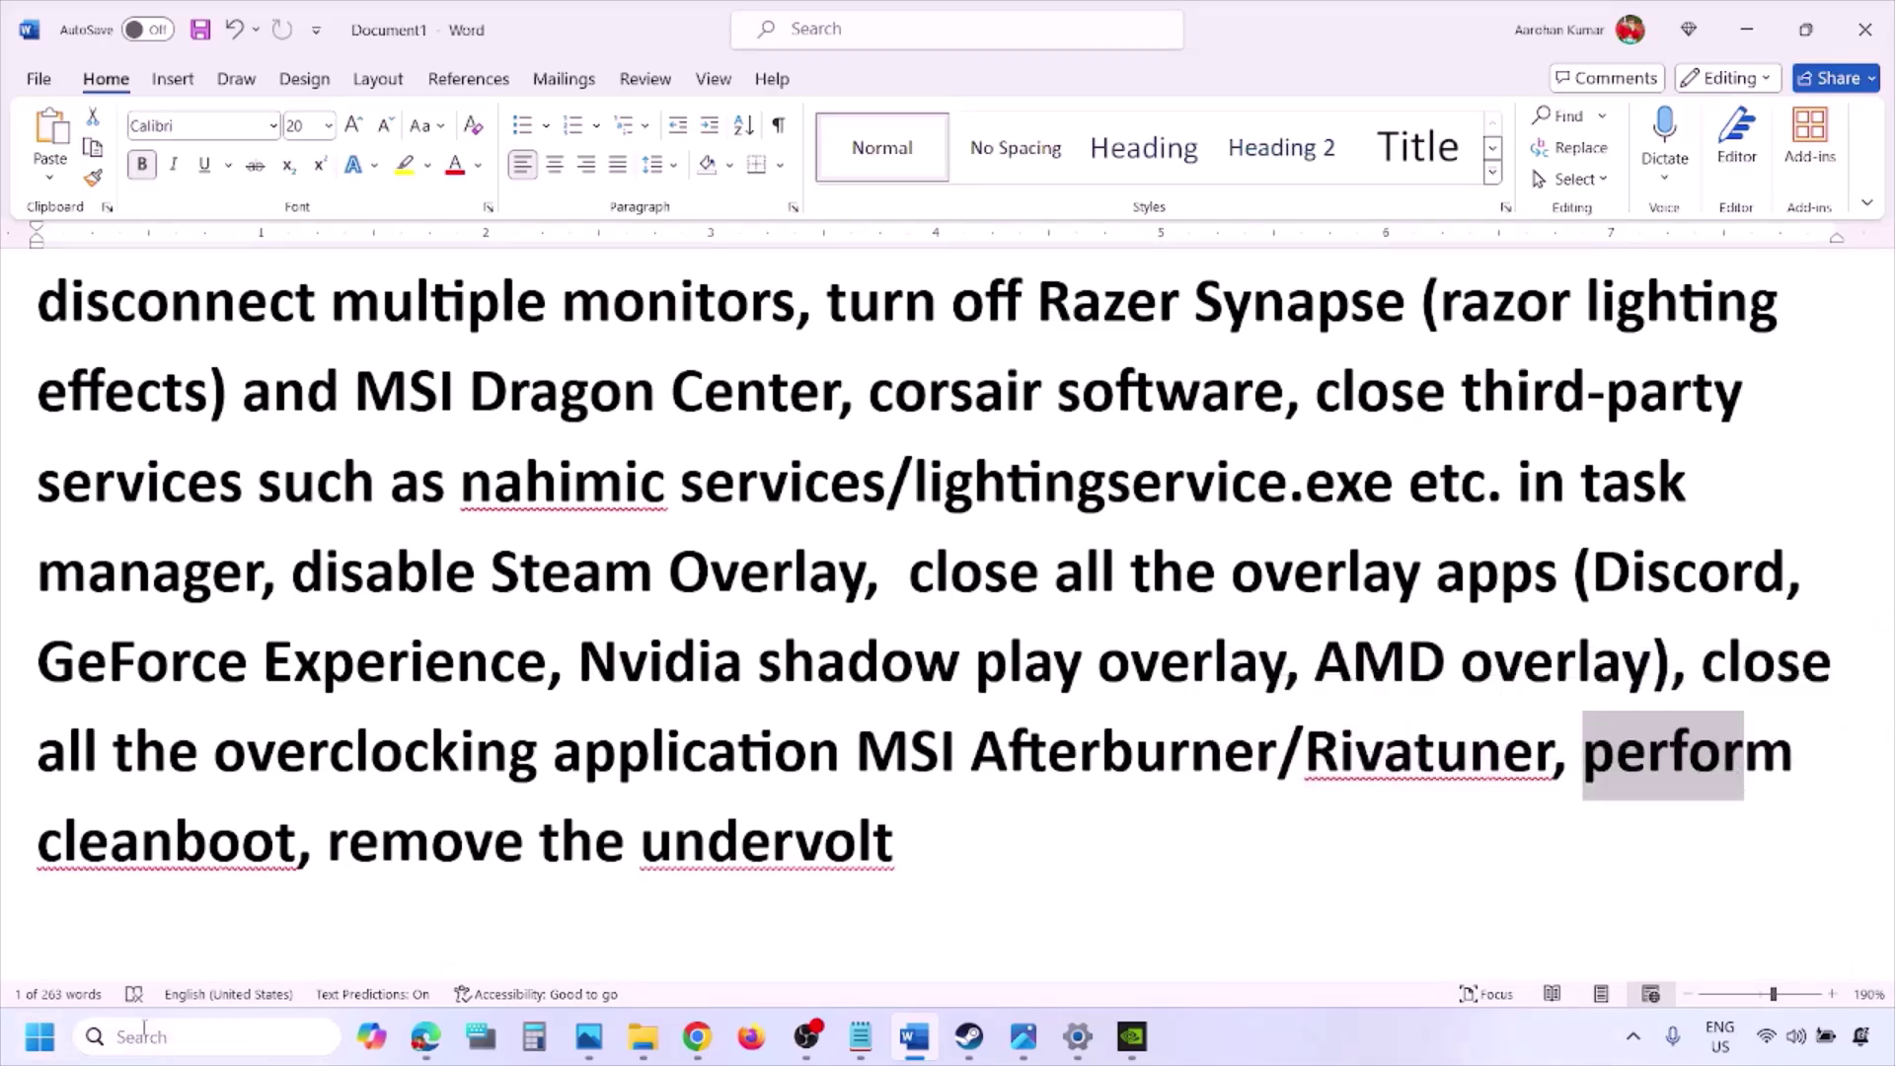
pyautogui.write('ystem')
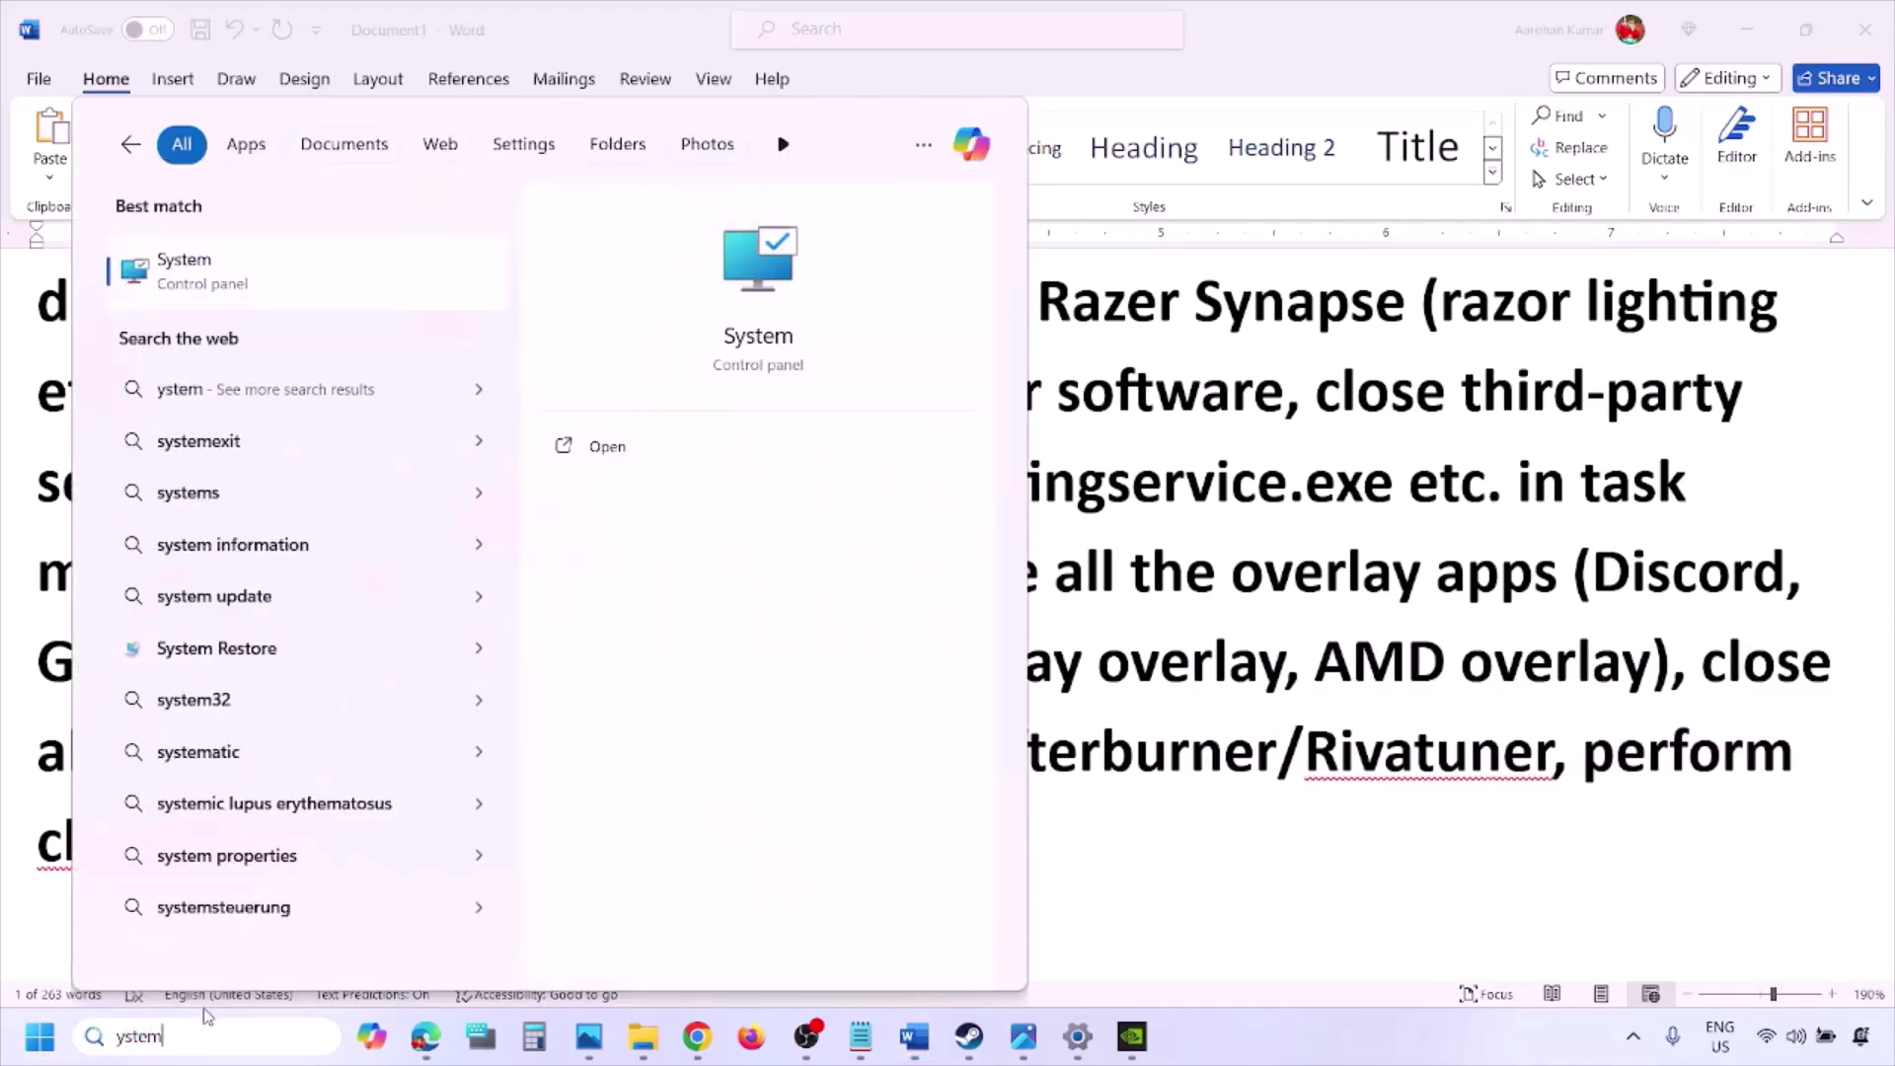
pyautogui.write('s')
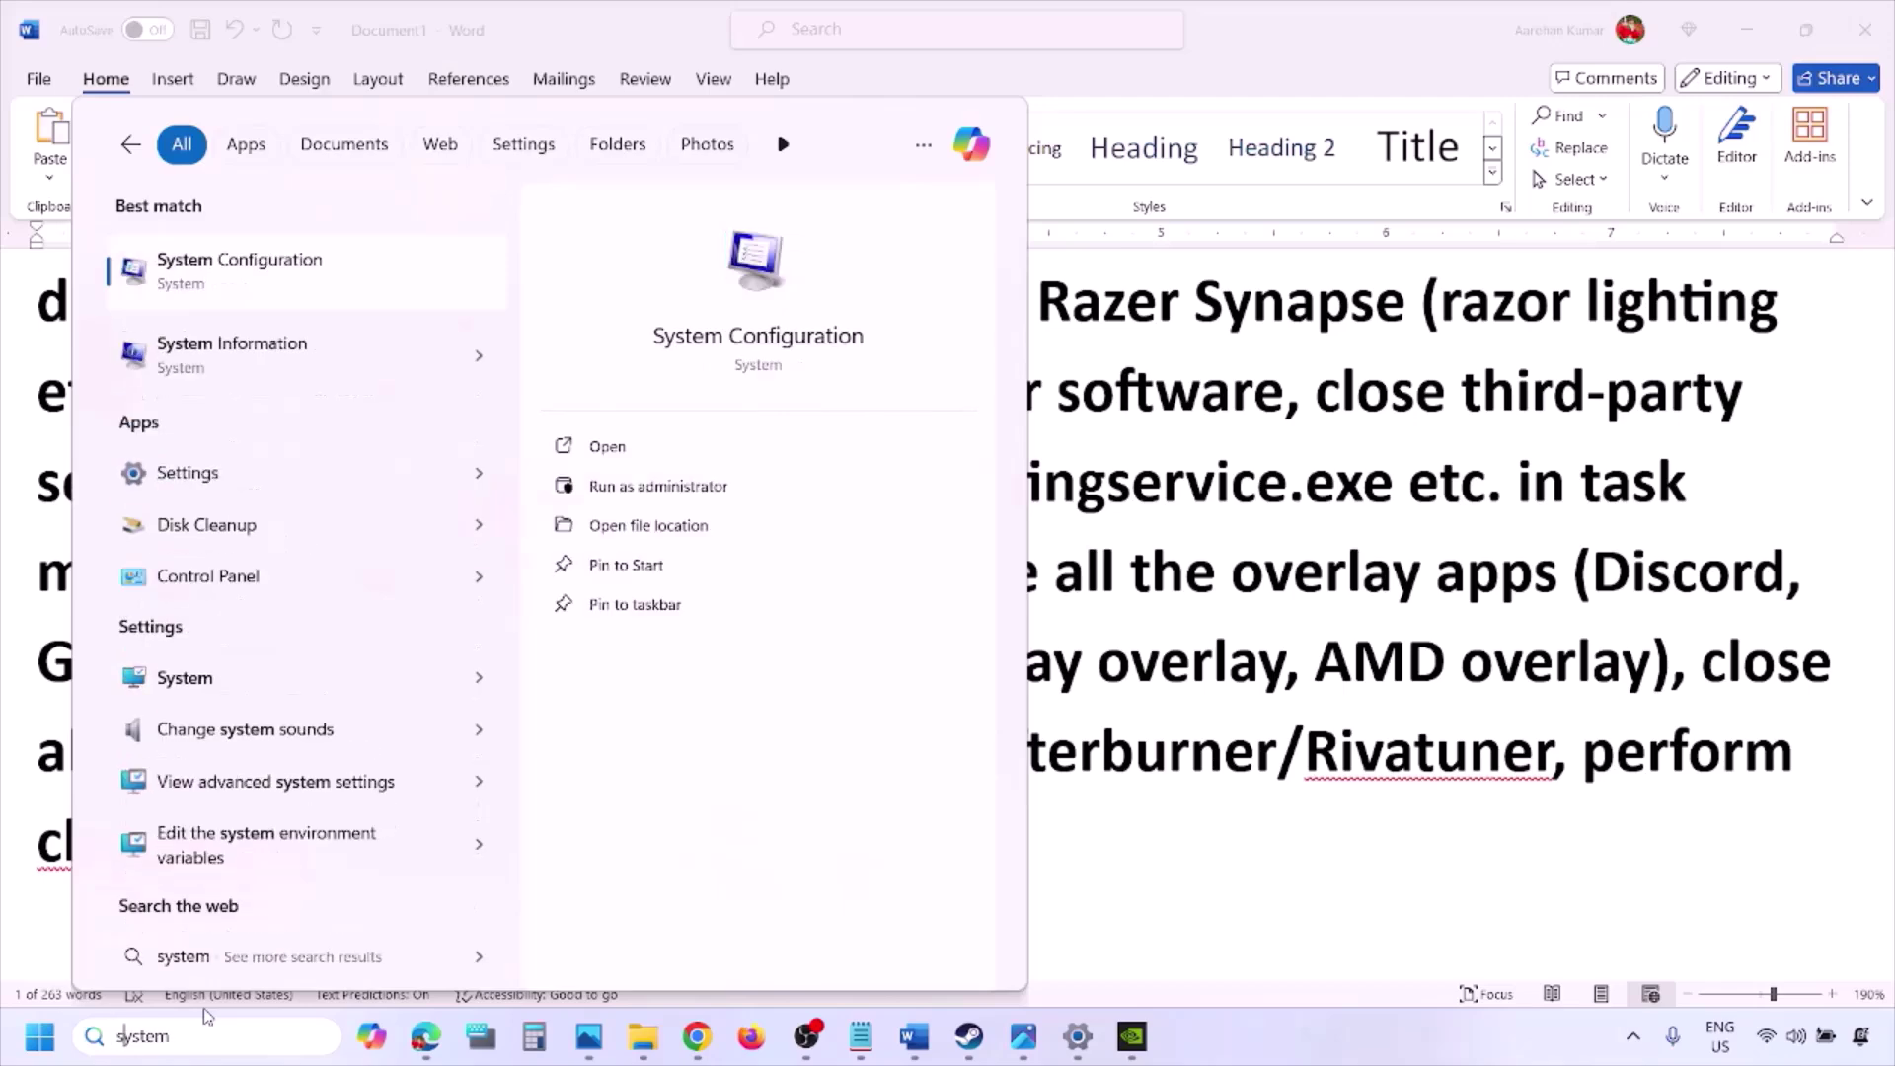
pyautogui.click(298, 280)
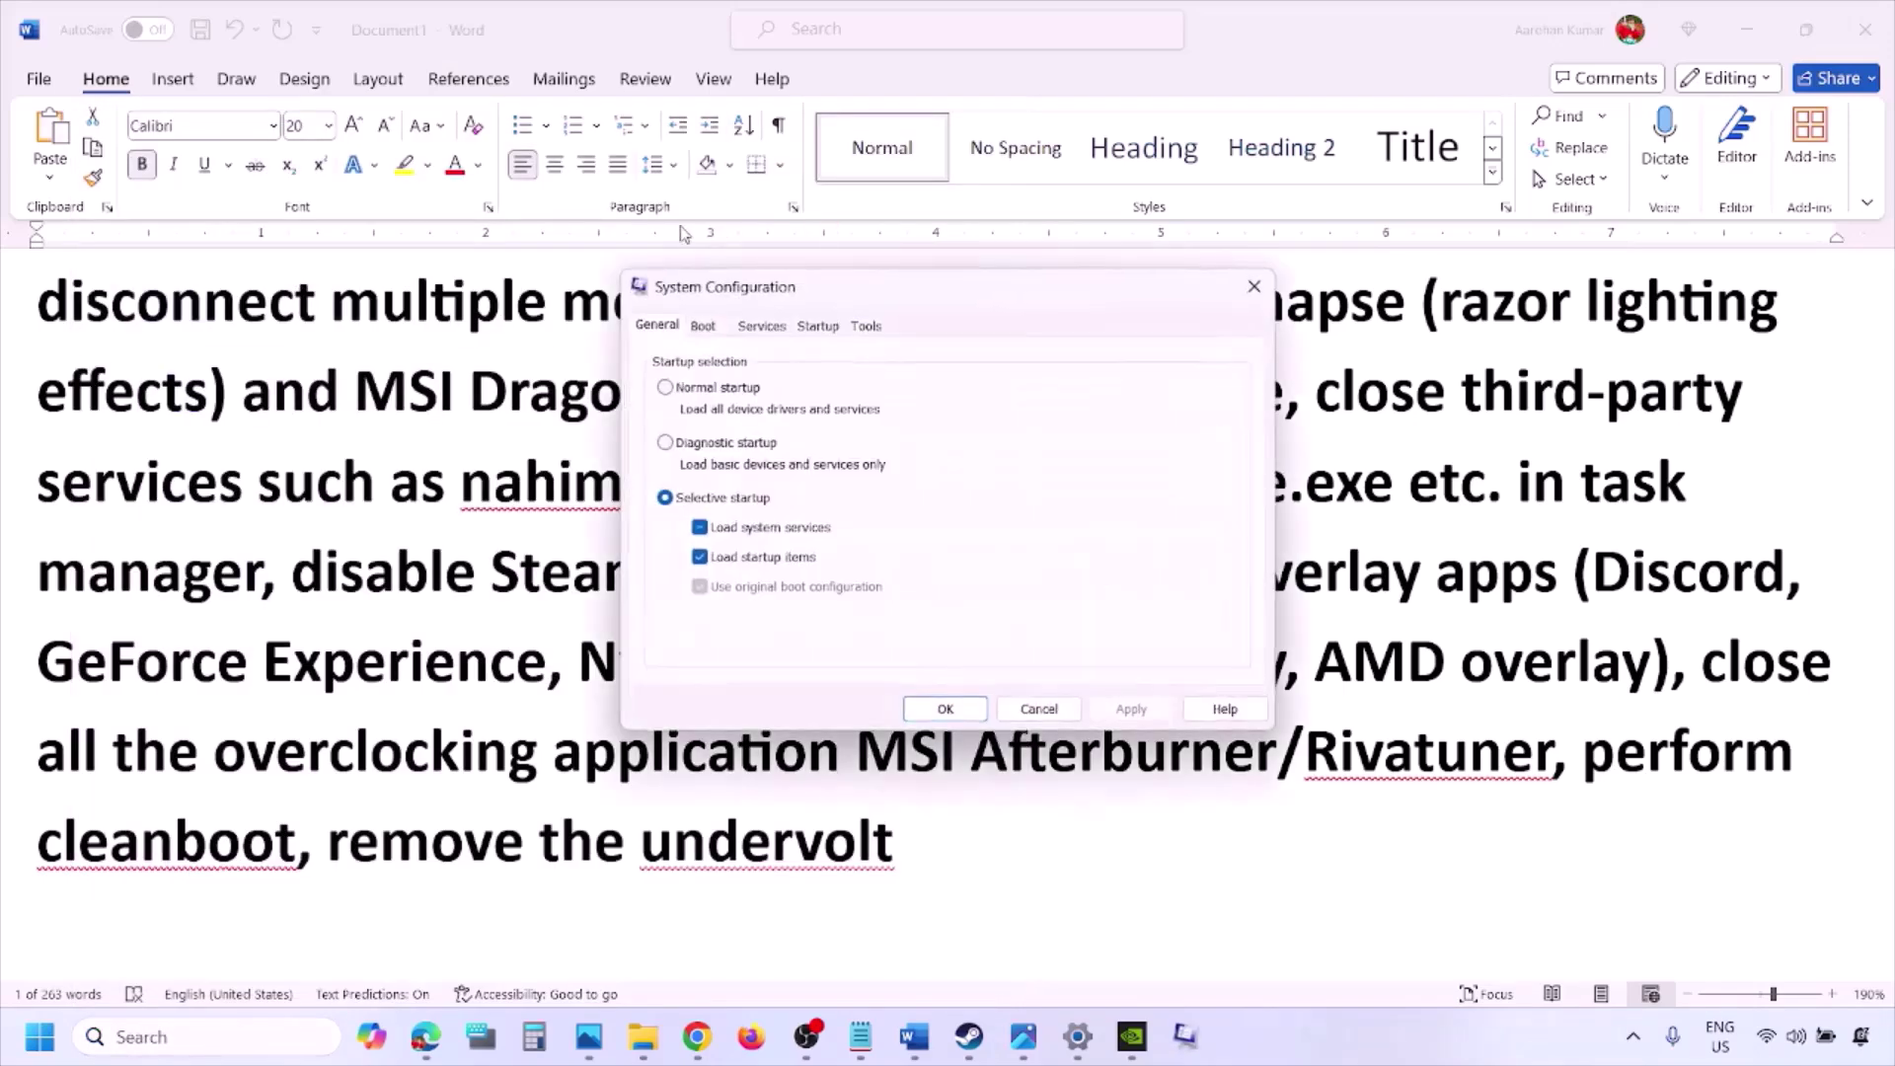
pyautogui.click(761, 326)
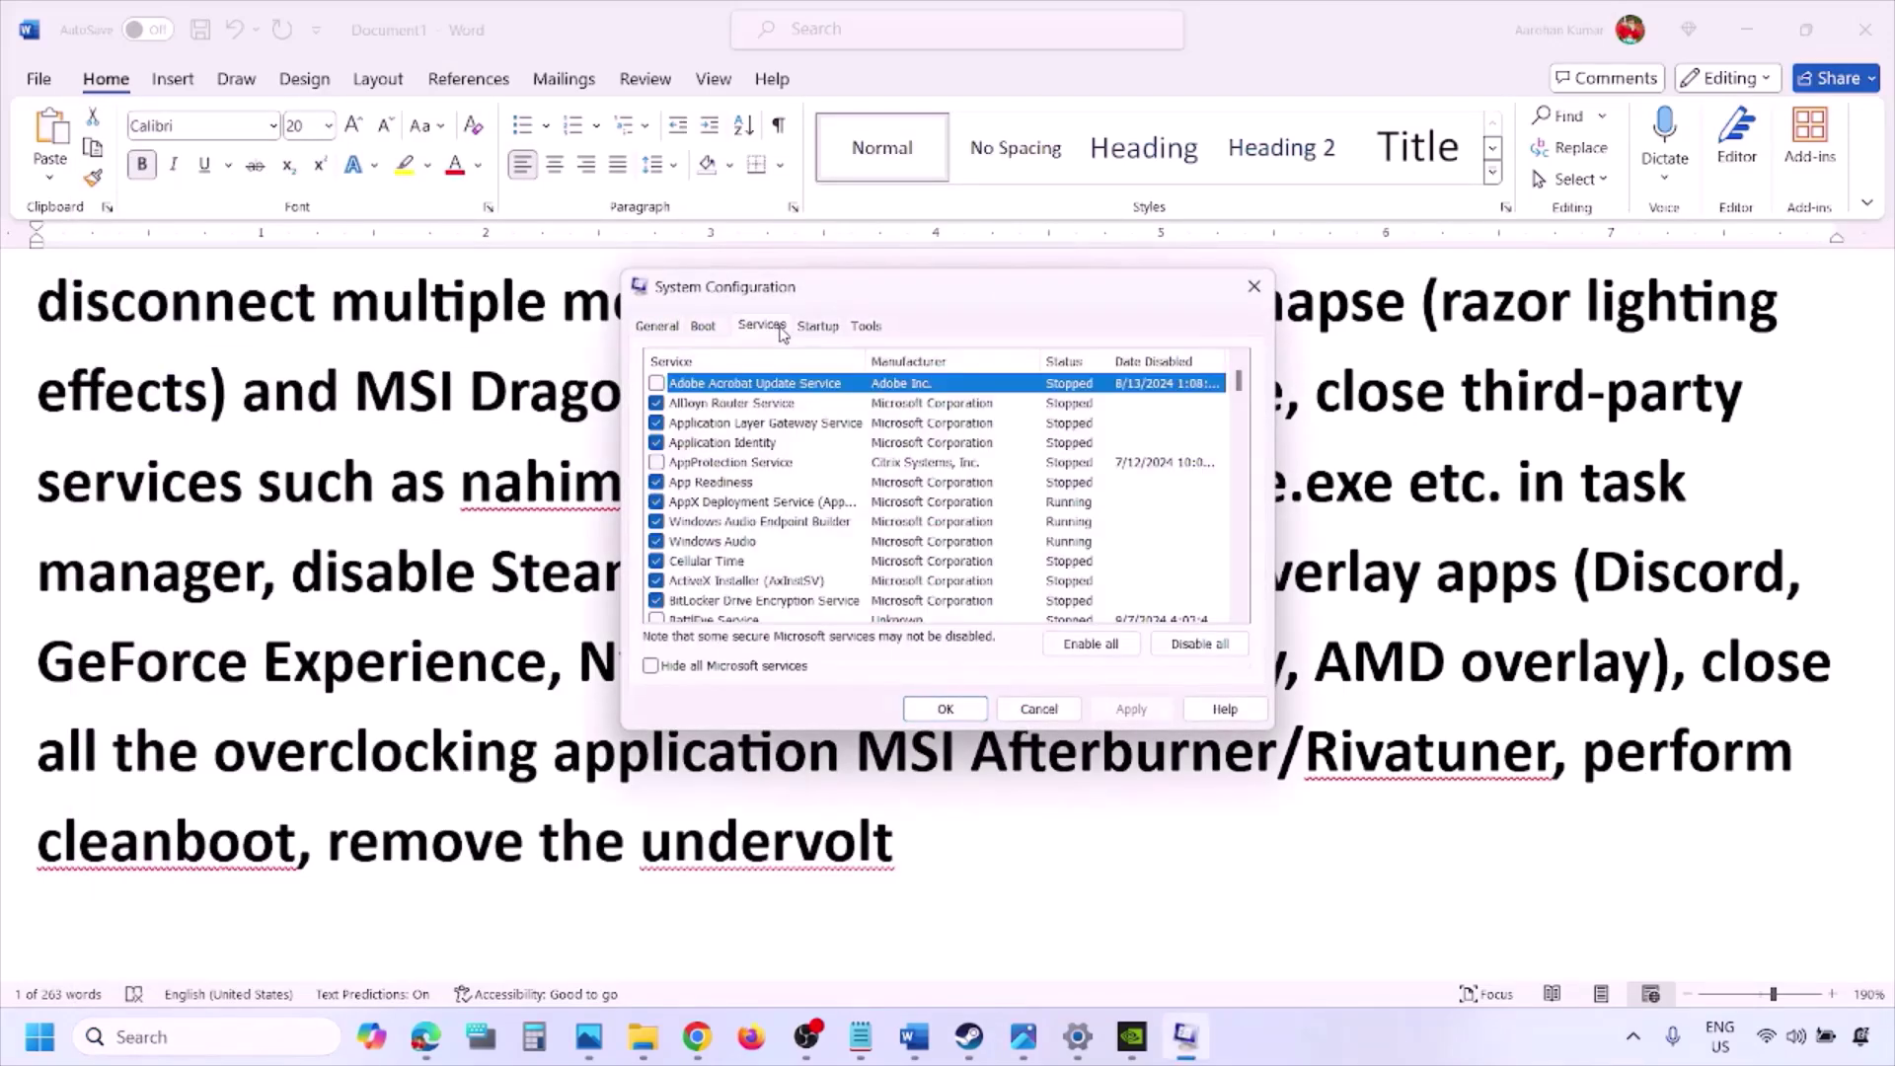
pyautogui.click(651, 667)
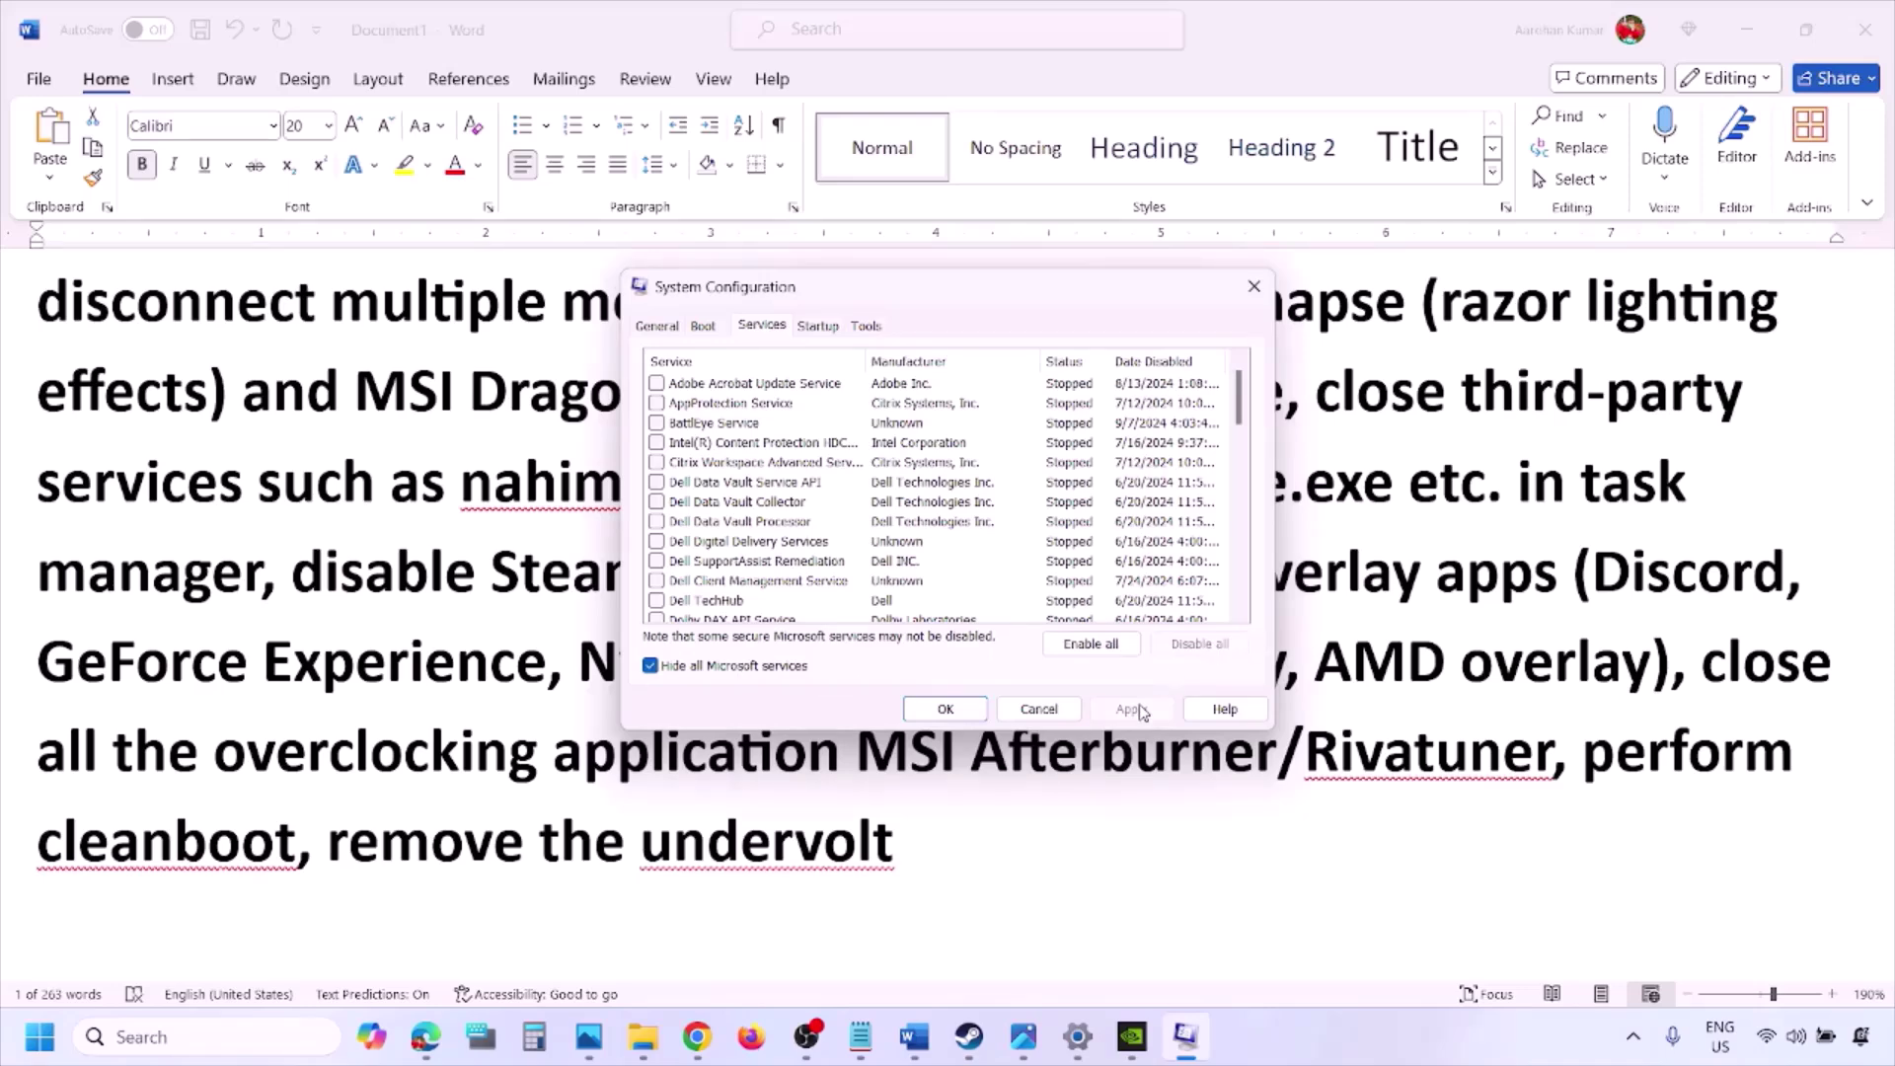
pyautogui.click(963, 708)
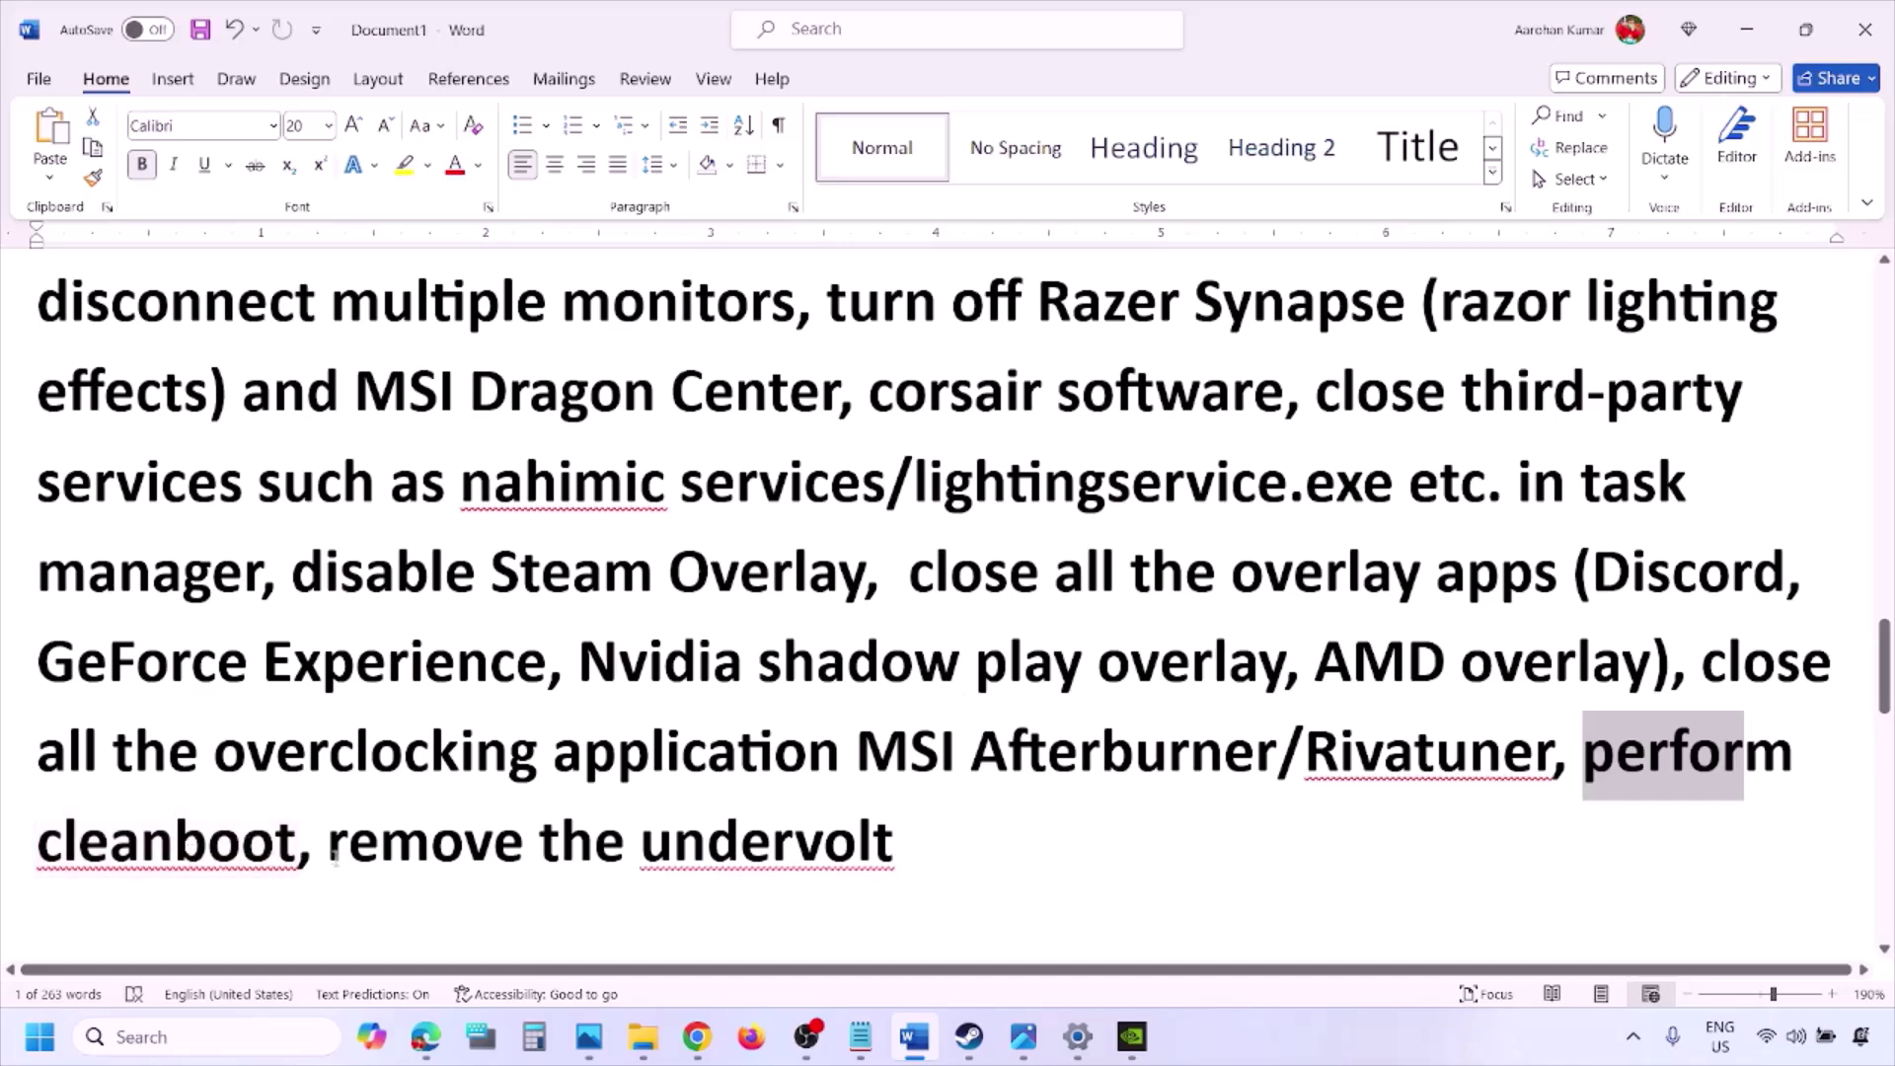
# Highlight "remove the undervolt" at the end of Step 9 and "Increase the Virtual Memory" in the Step 10 heading.
pyautogui.moveTo(334, 847); pyautogui.dragTo(893, 845)
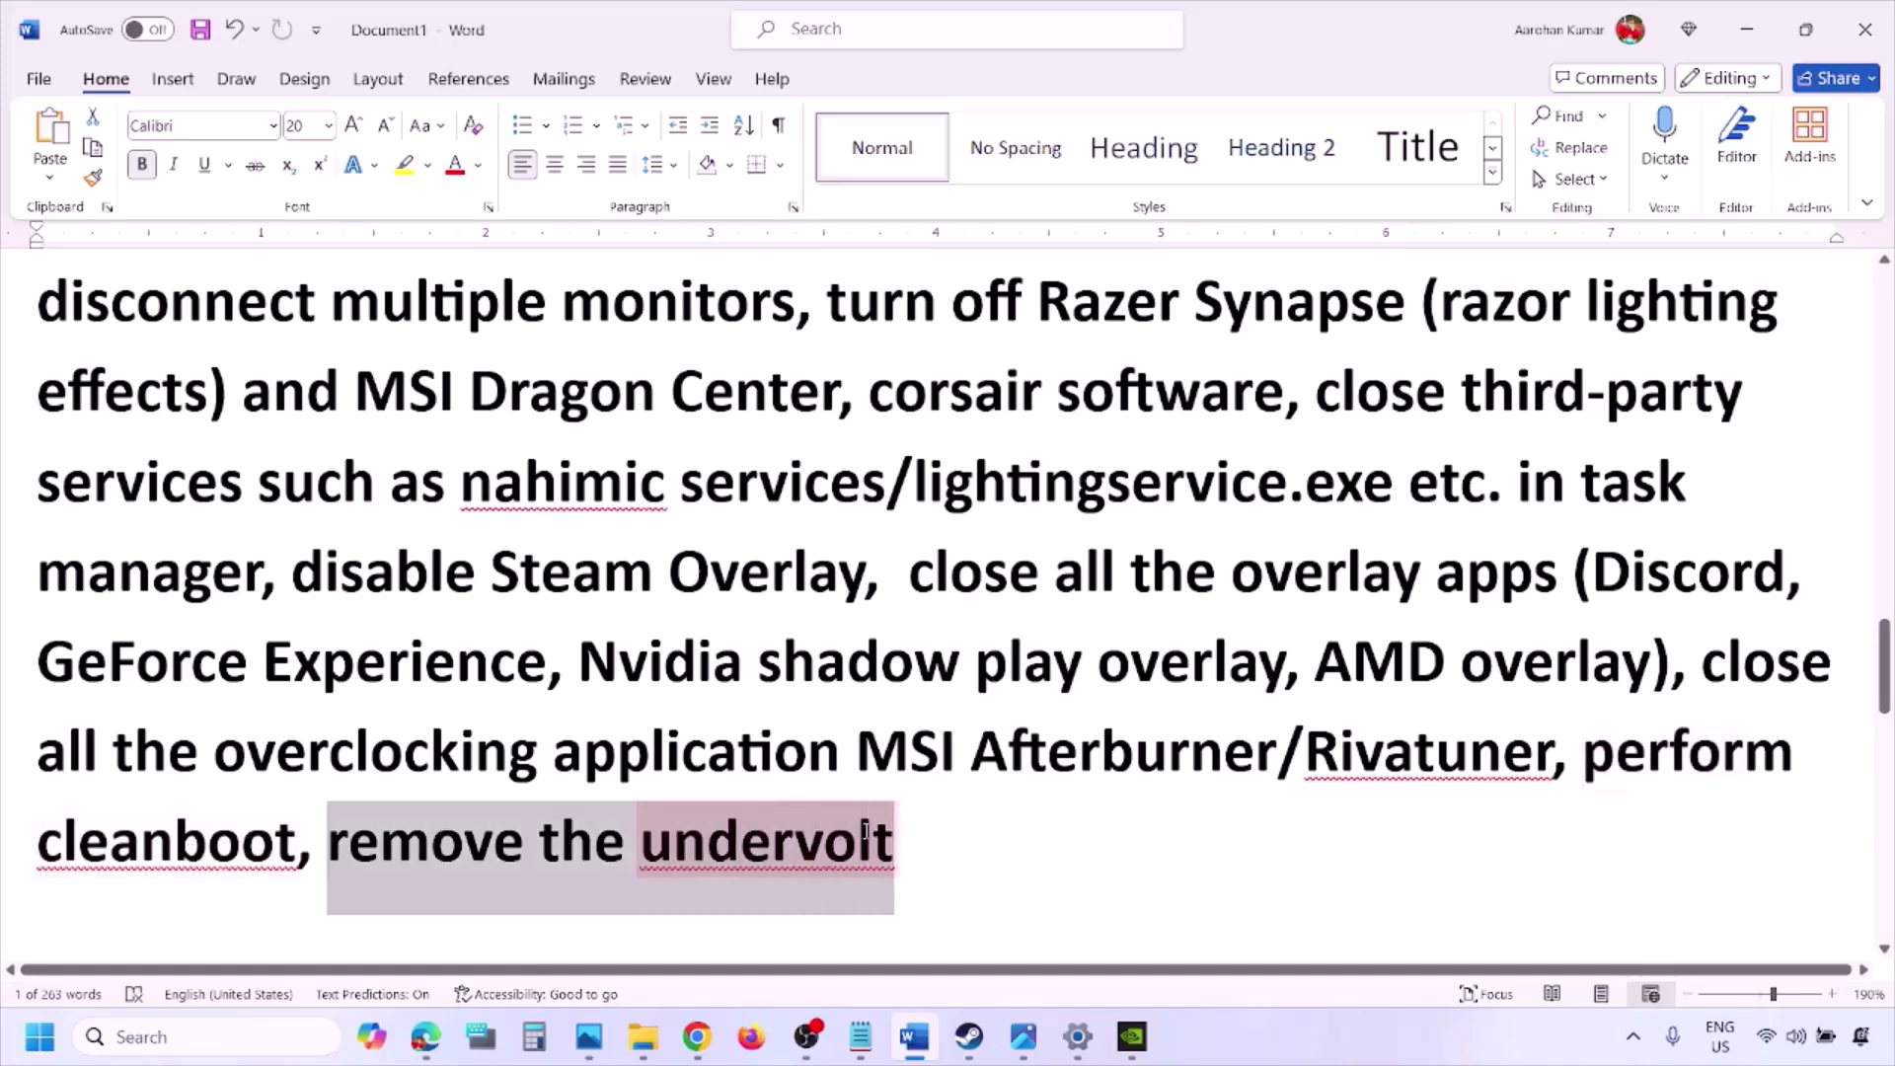
pyautogui.click(1185, 841)
pyautogui.scroll(-5, 1185, 841)
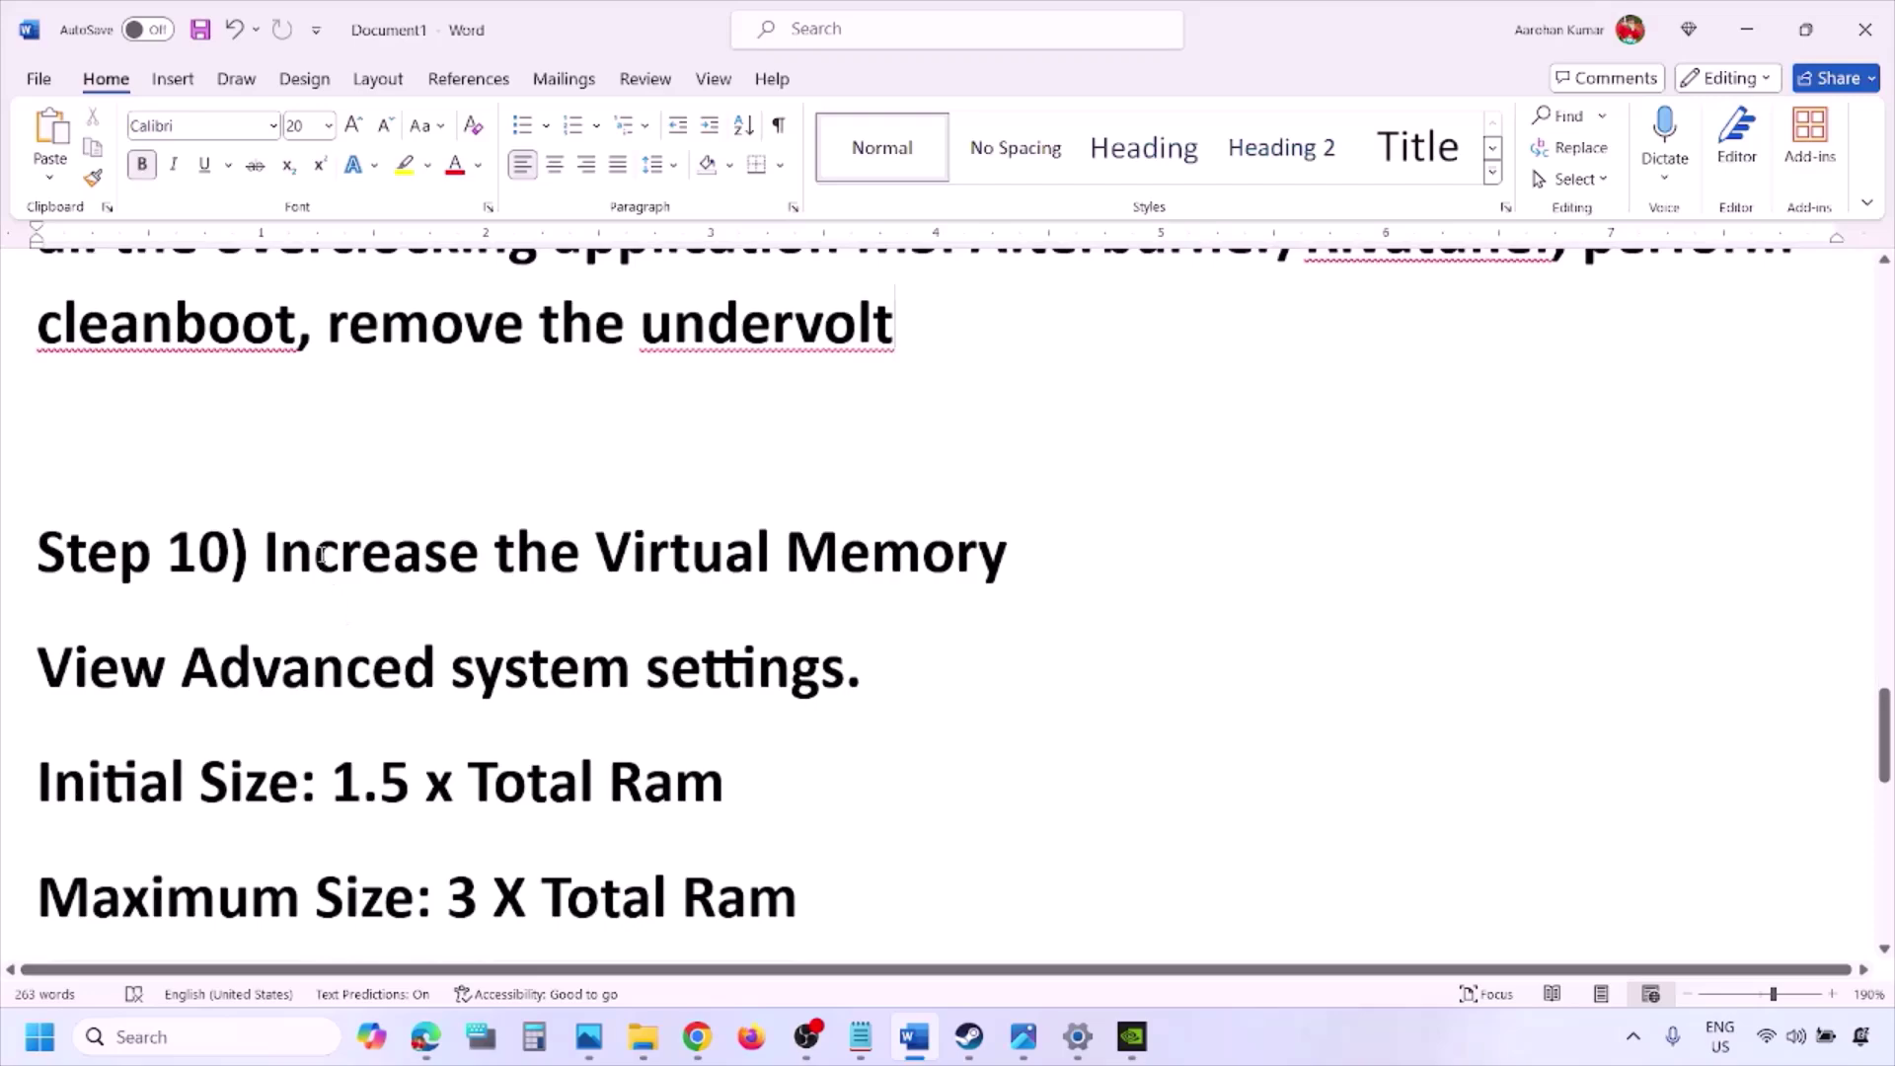
pyautogui.moveTo(263, 553); pyautogui.dragTo(1012, 553)
pyautogui.click(1267, 1051)
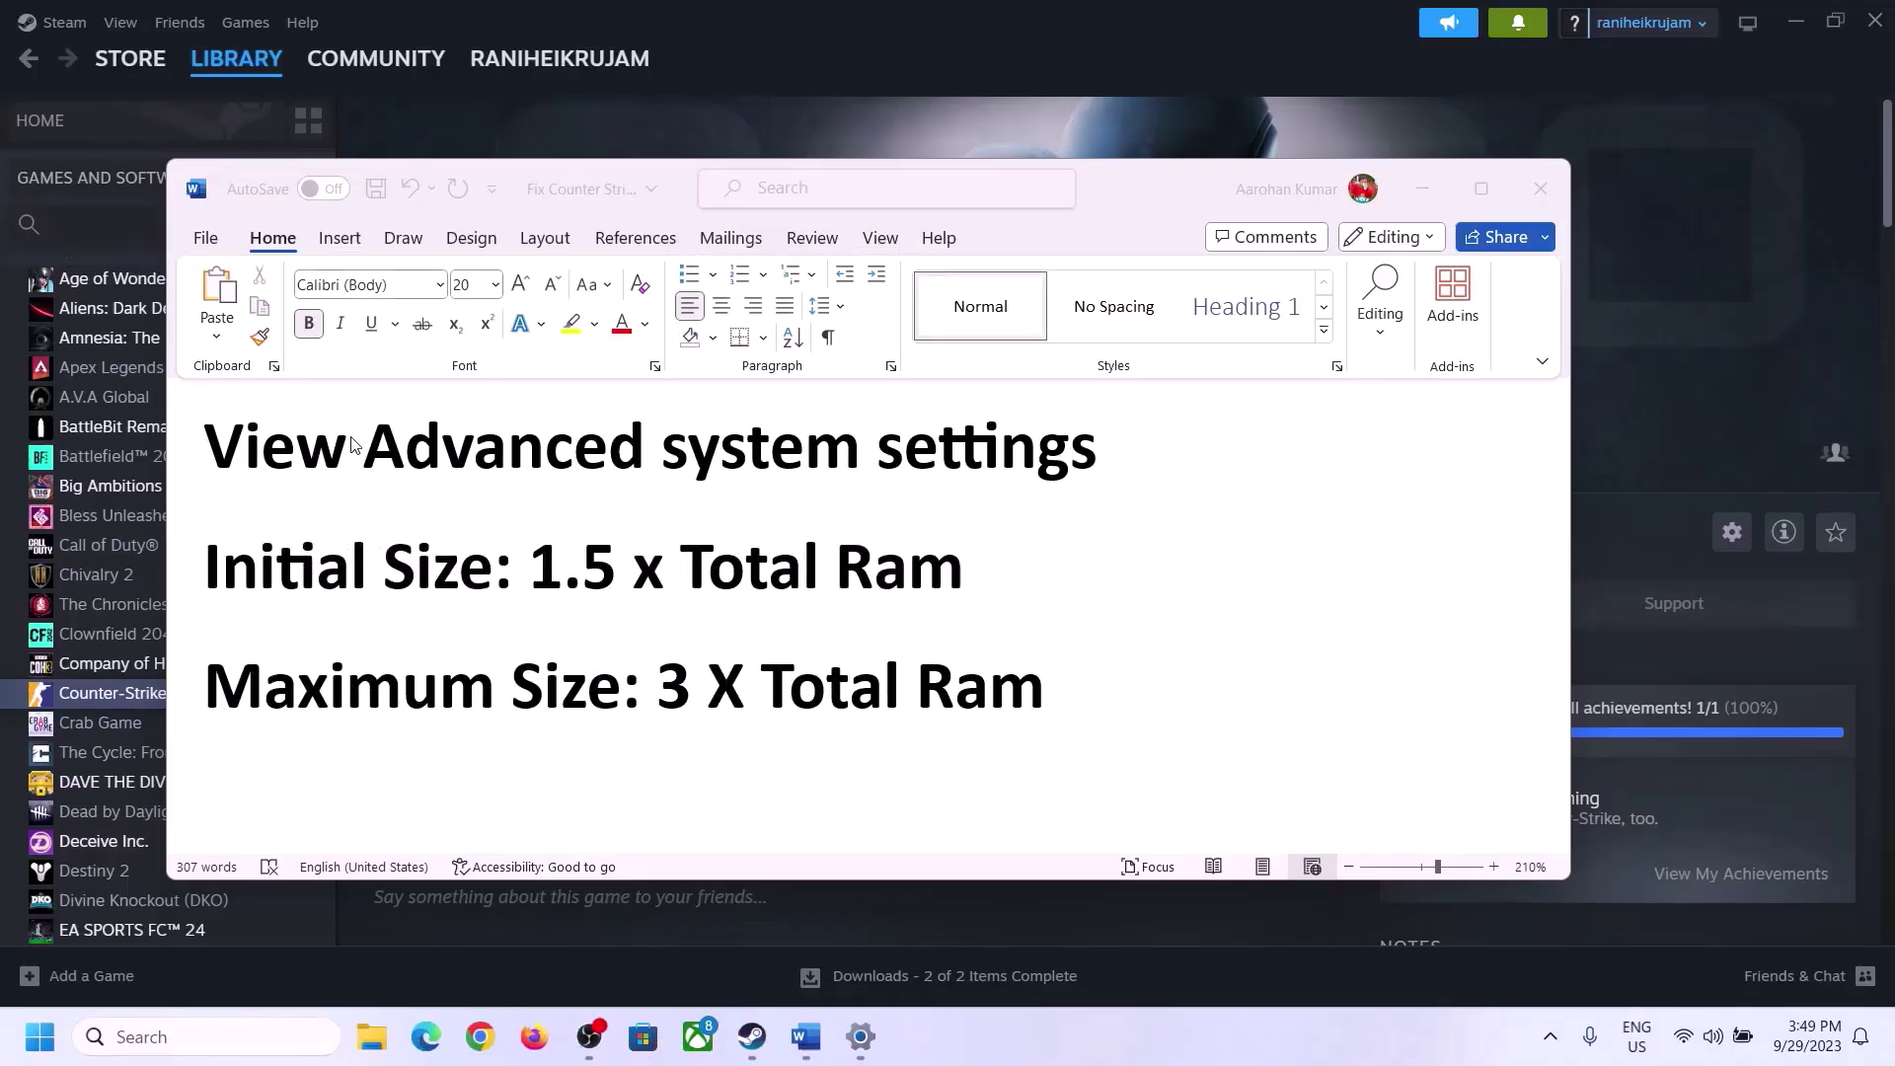
# Copy "View Advanced system settings" from the document, search Windows for it, and open the matching Control Panel result.
pyautogui.click(230, 455)
pyautogui.moveTo(225, 455); pyautogui.dragTo(1053, 468)
pyautogui.hotkey('ctrl', 'c')
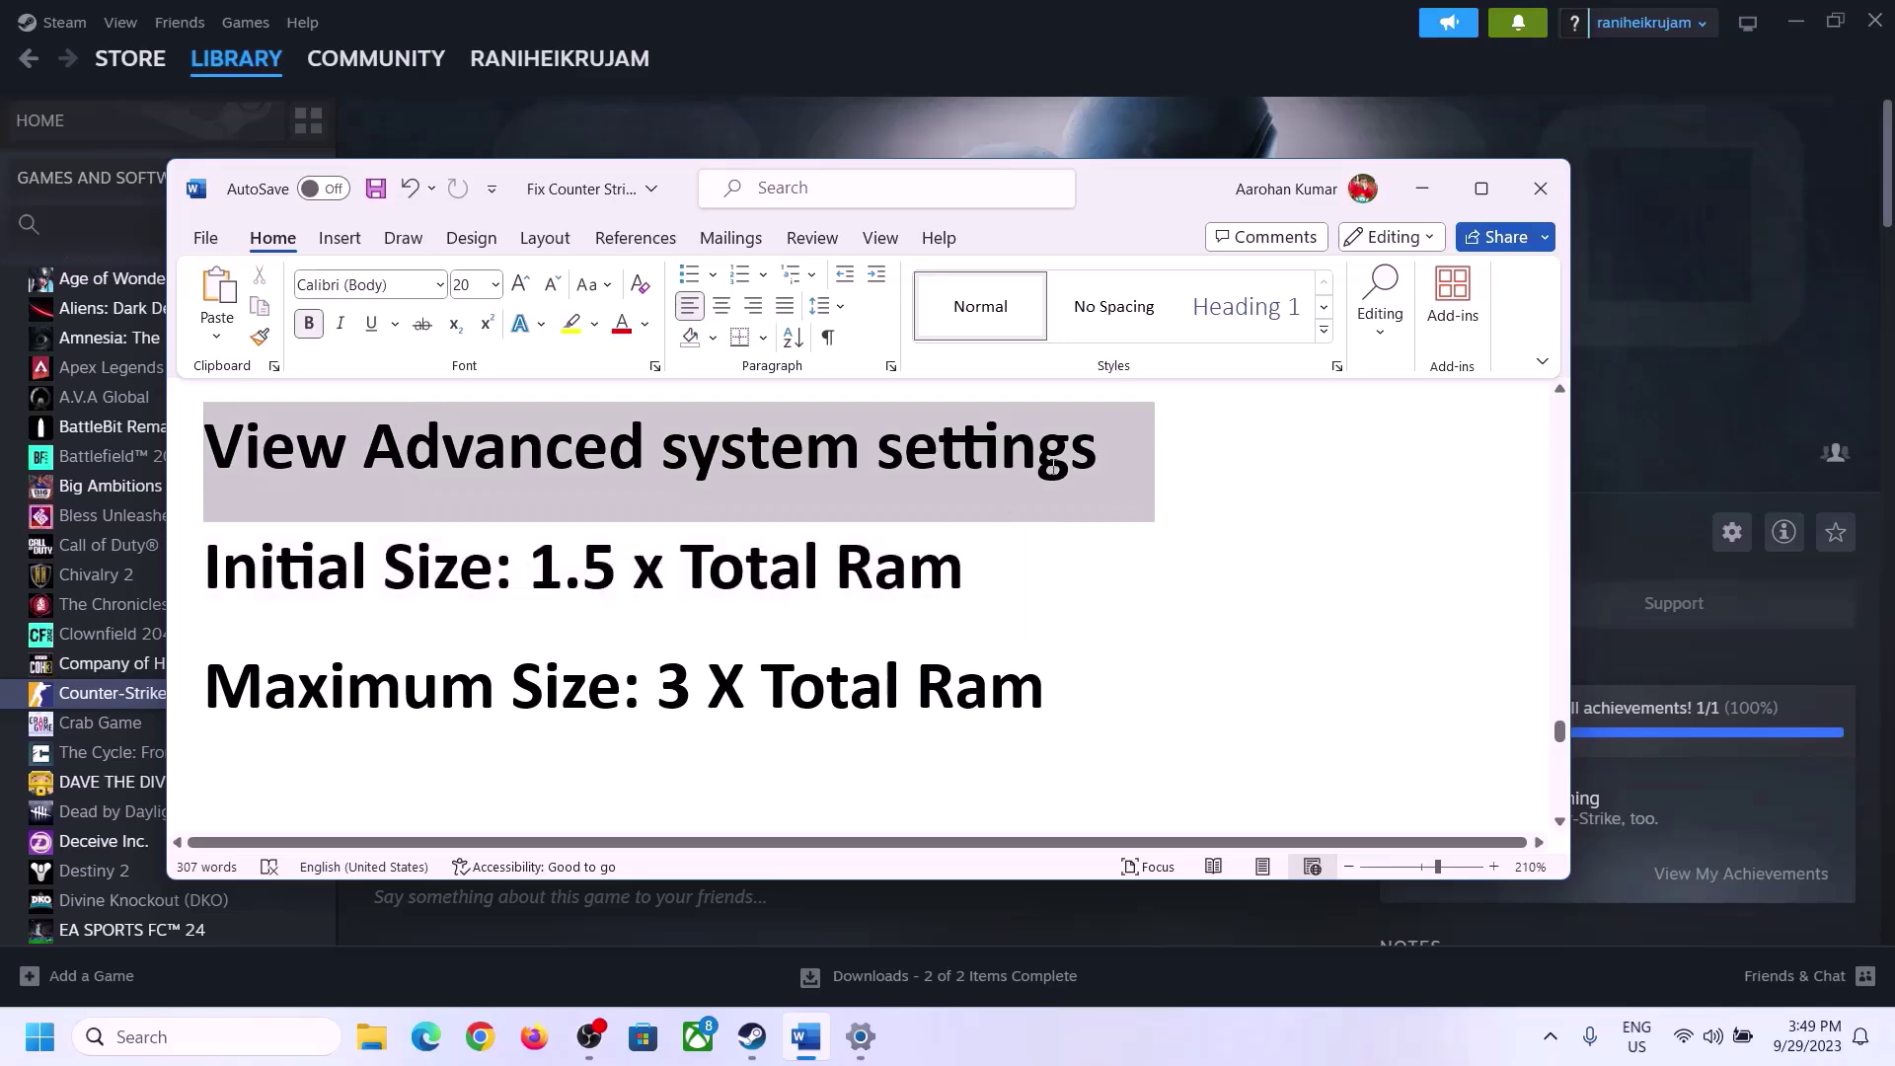
pyautogui.click(226, 1035)
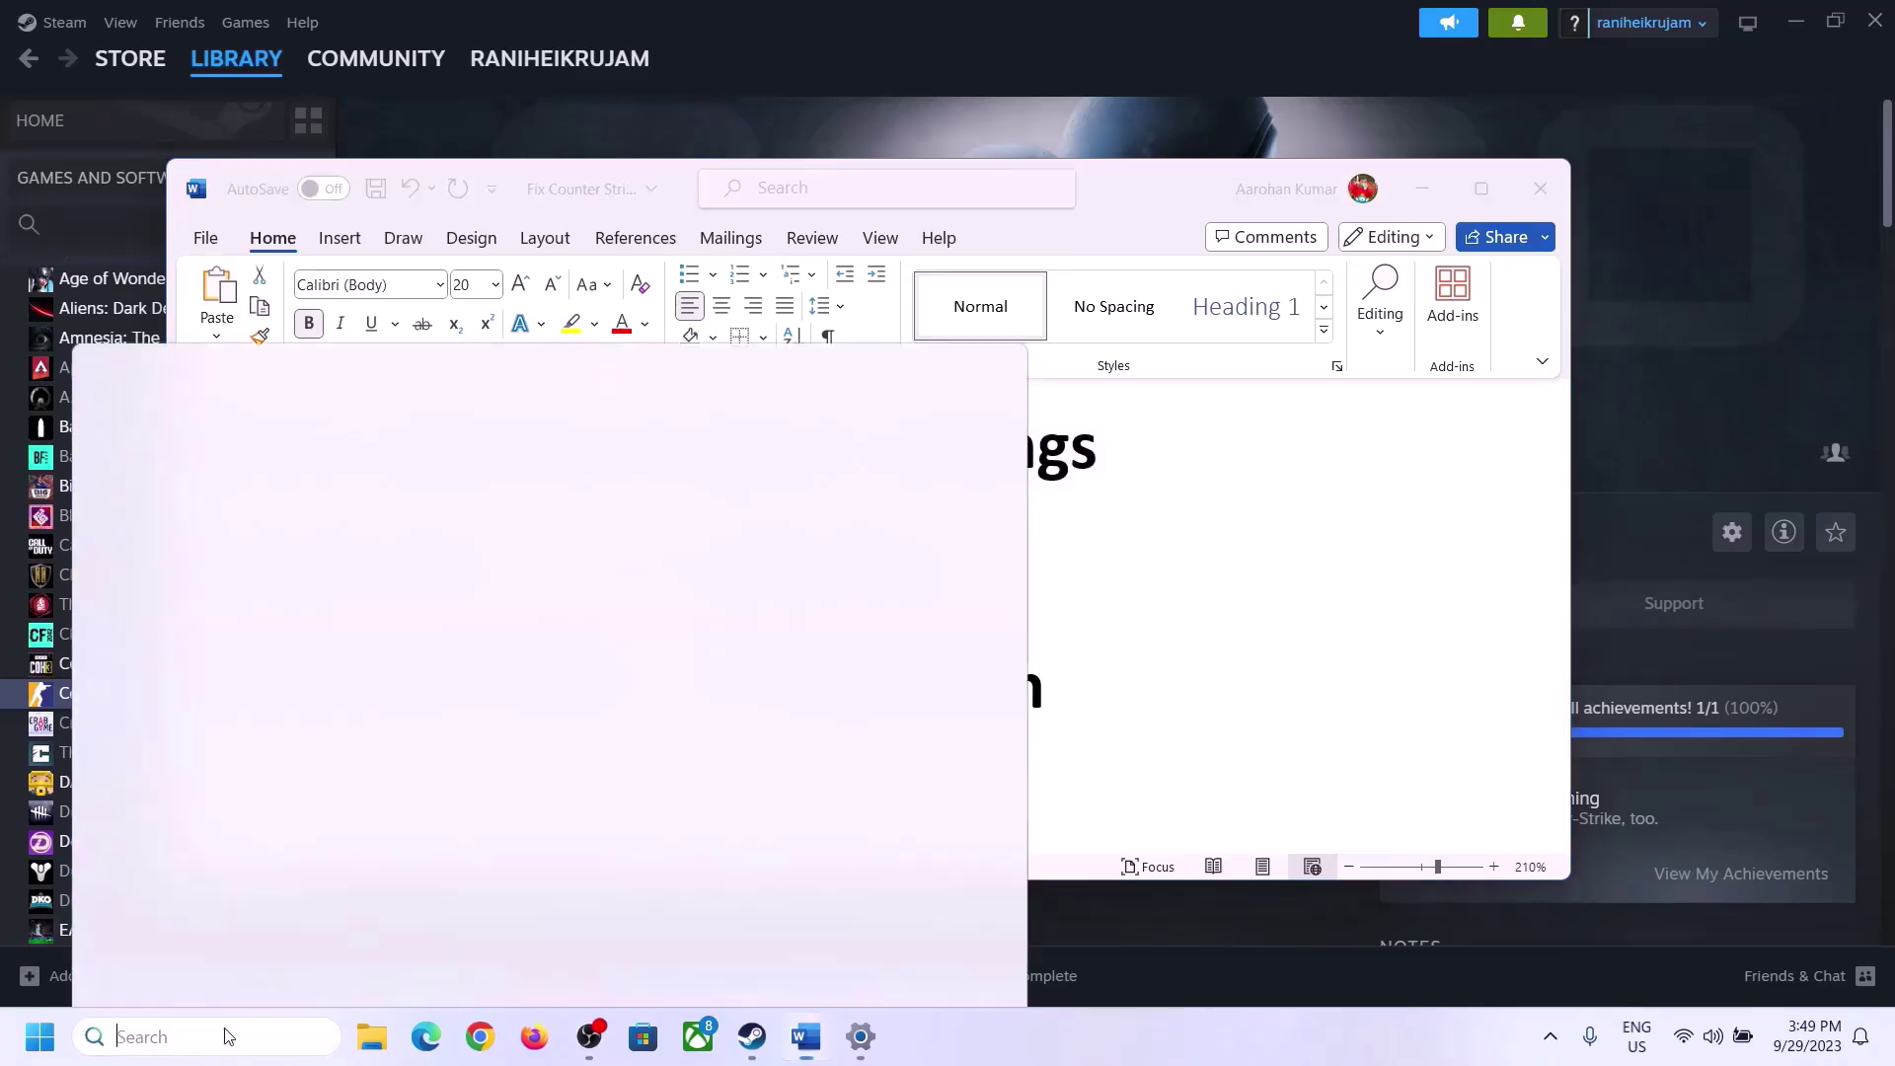
pyautogui.hotkey('ctrl', 'v')
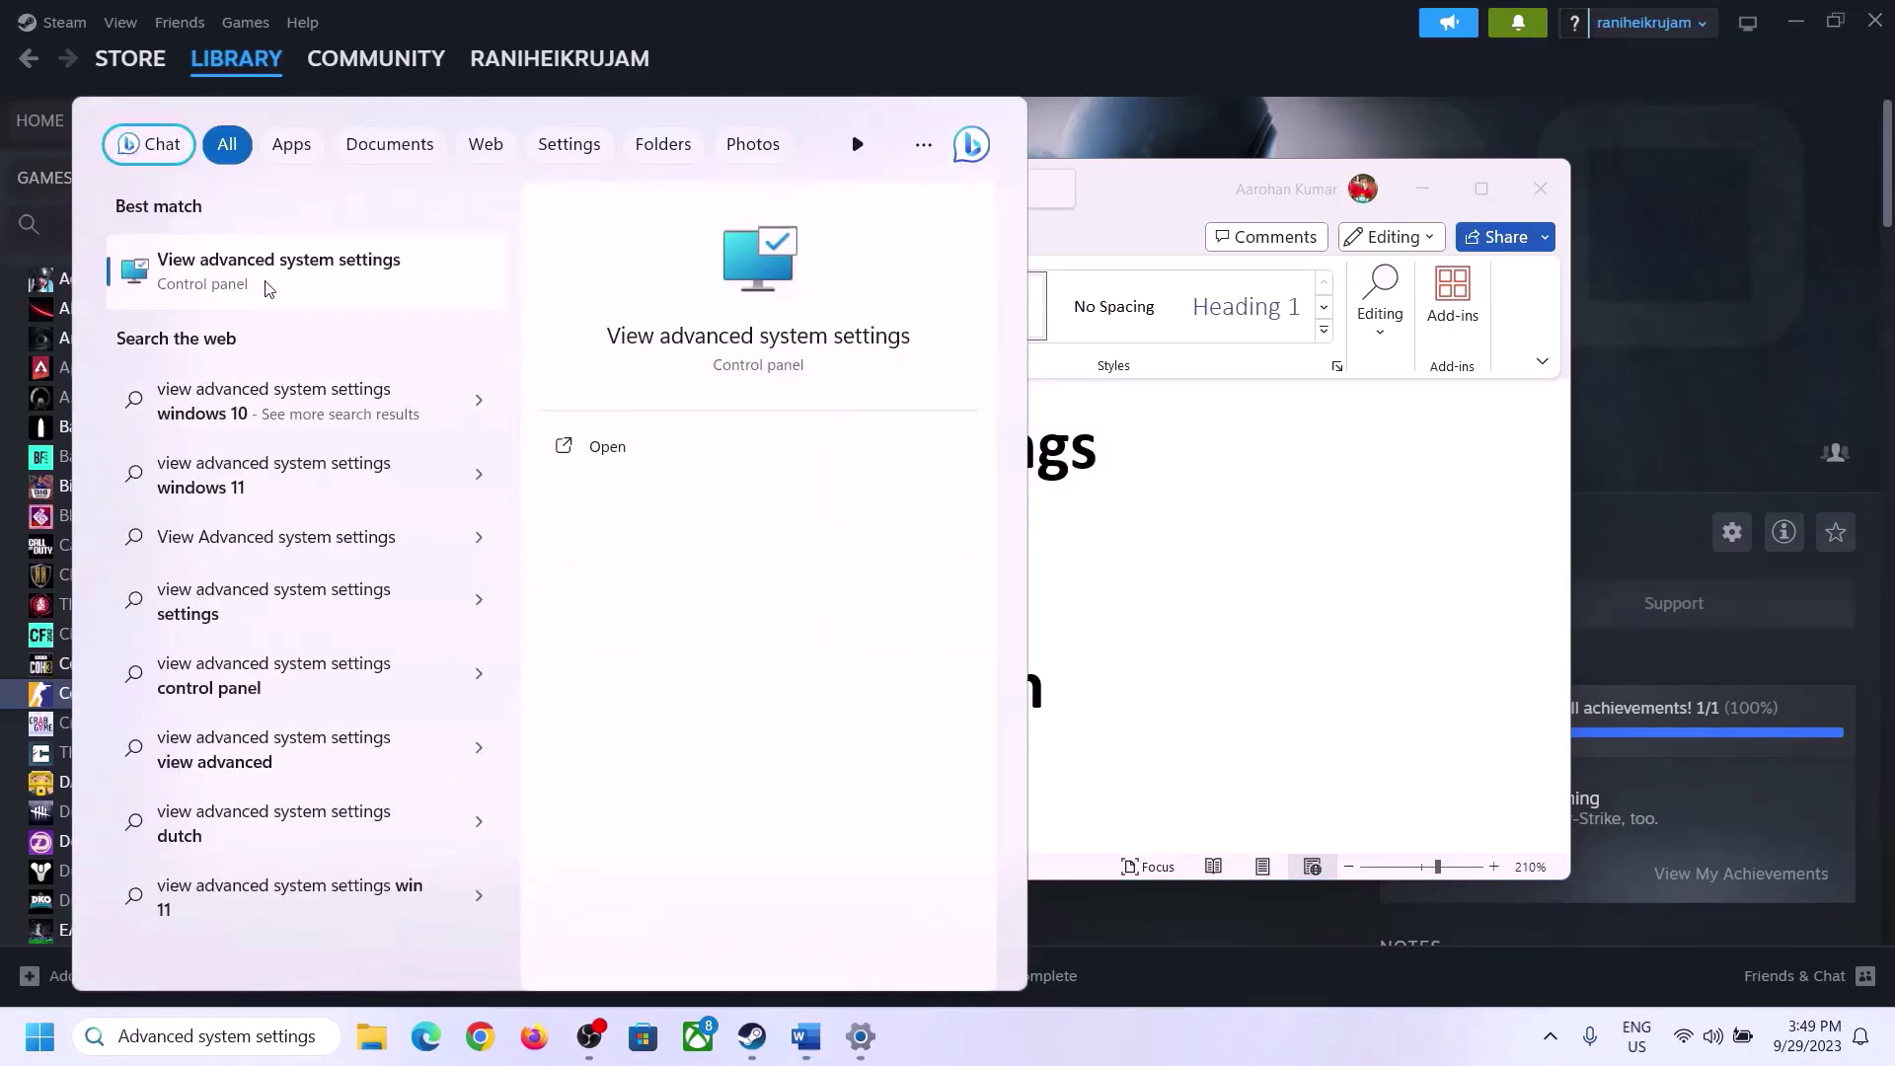
pyautogui.click(266, 286)
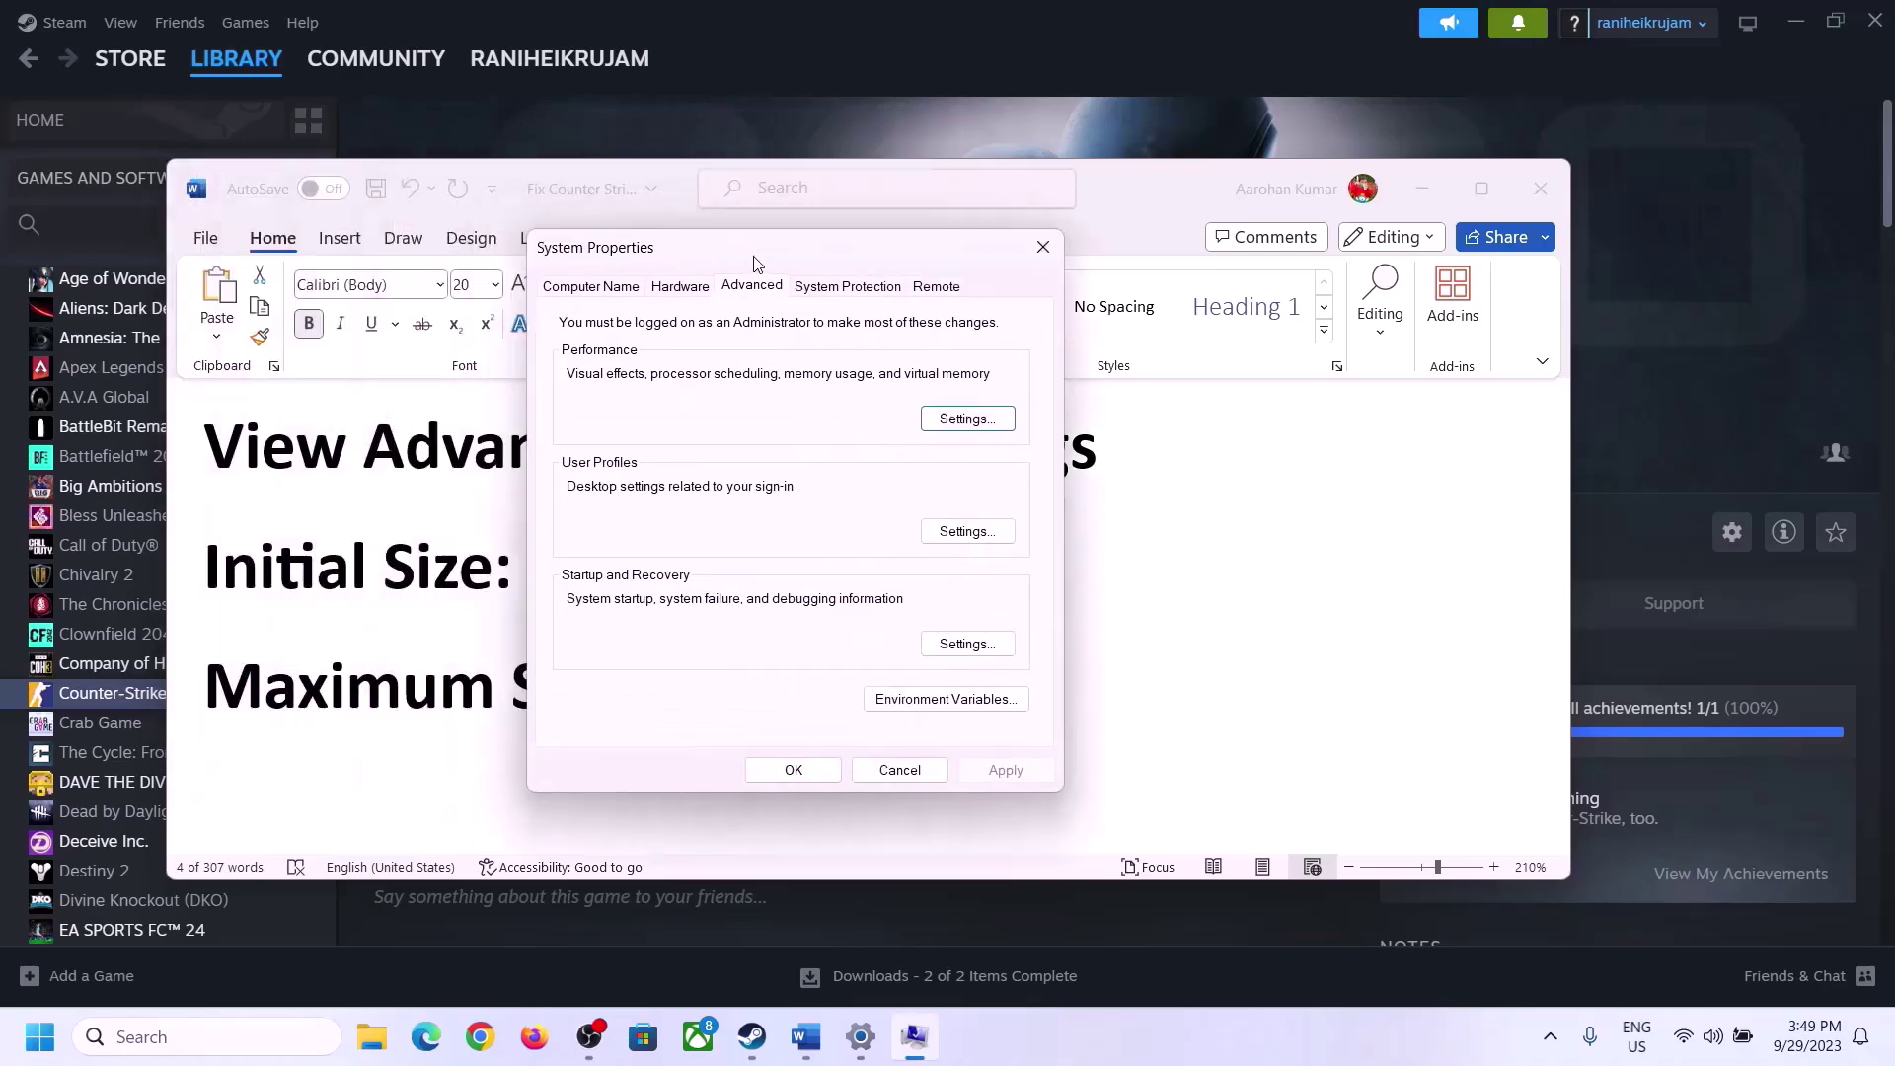
# In the advanced performance options' virtual memory settings, turn off automatic paging file management and choose a custom size for drive C:.
pyautogui.click(1061, 501)
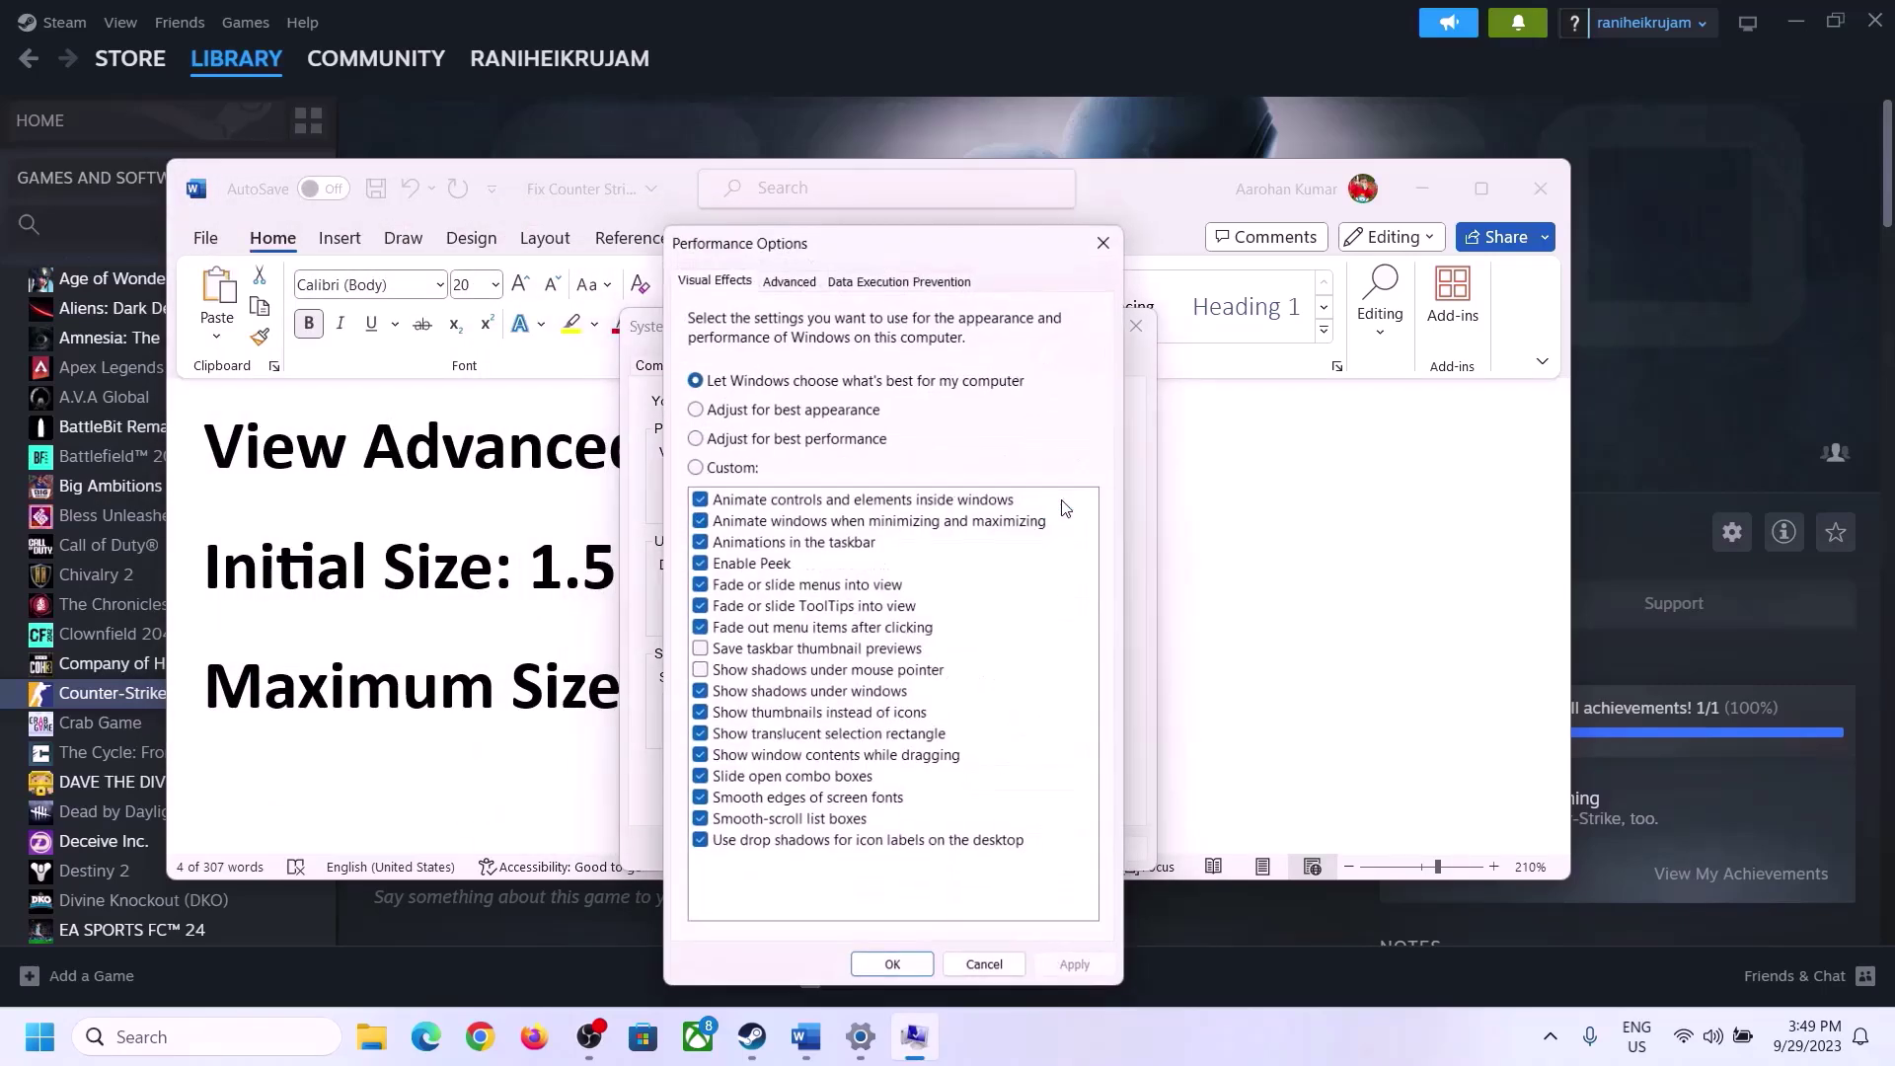
pyautogui.click(798, 281)
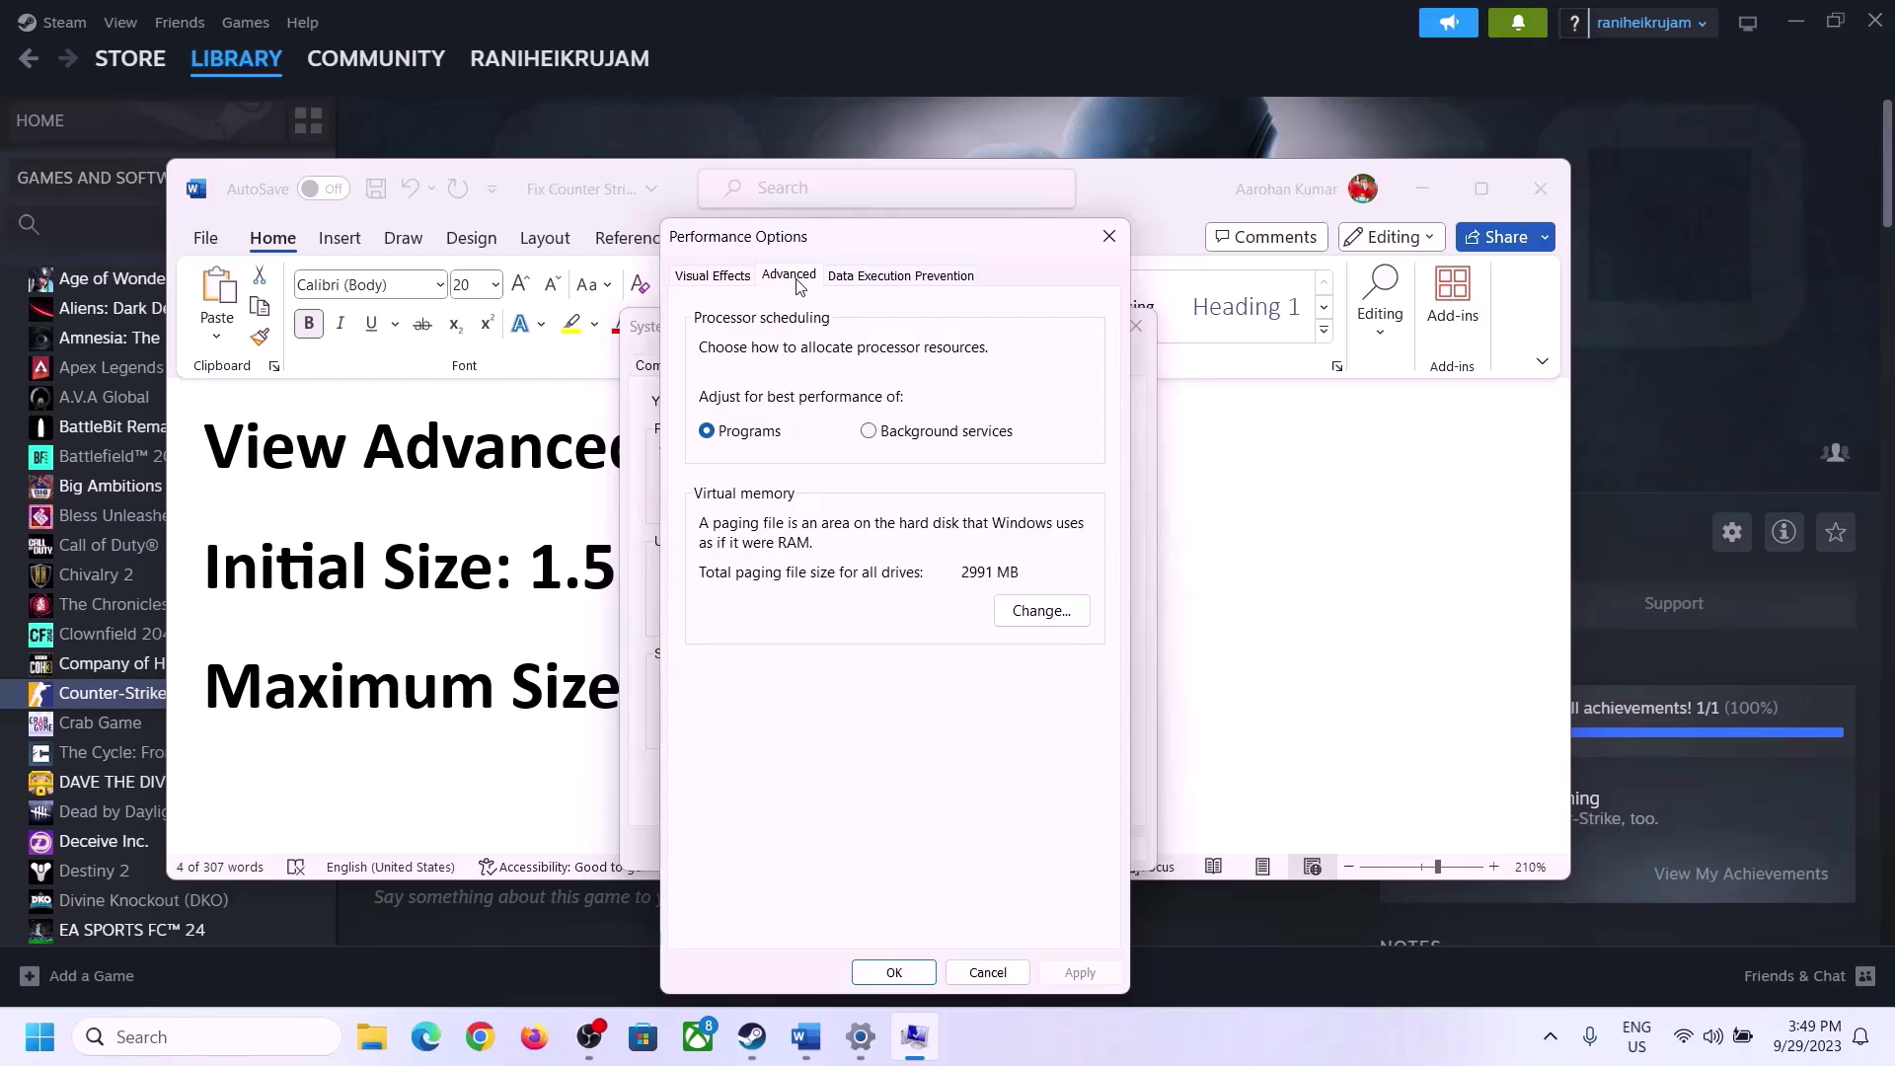
pyautogui.click(1049, 611)
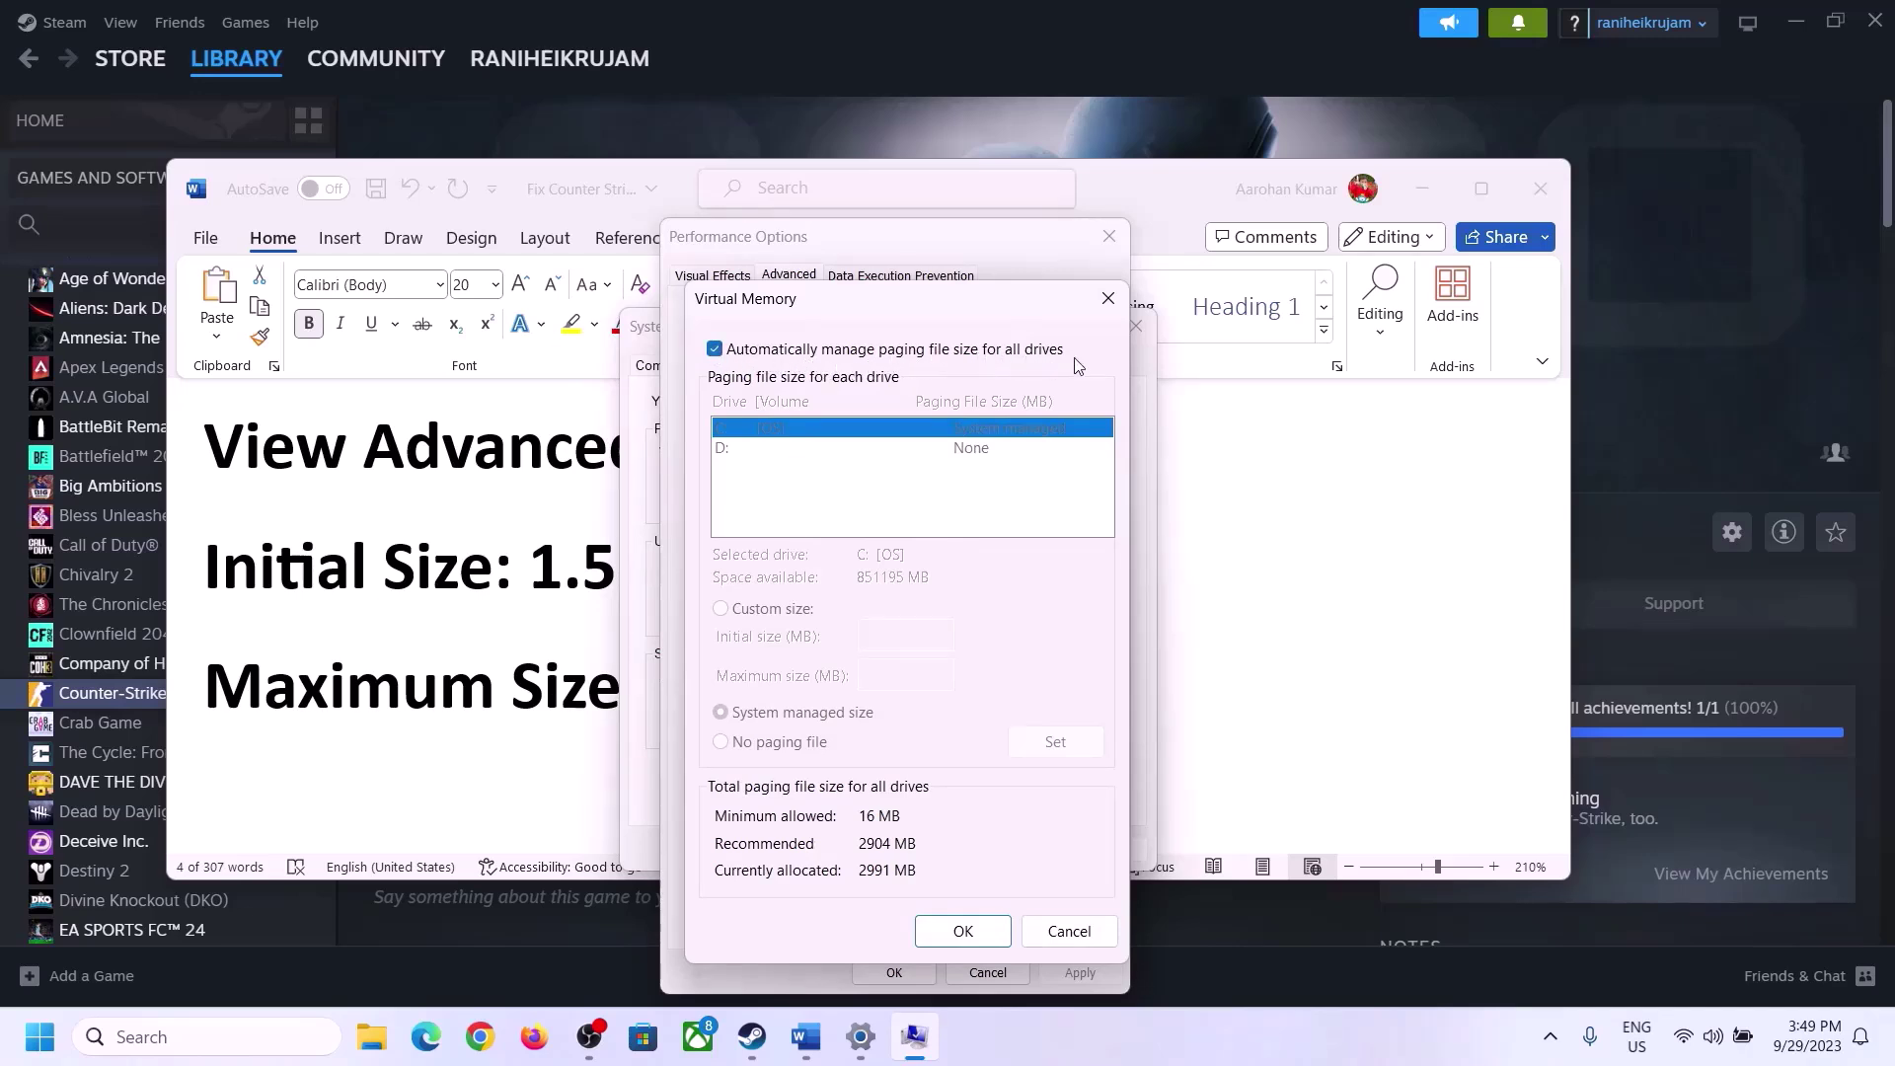
pyautogui.click(716, 350)
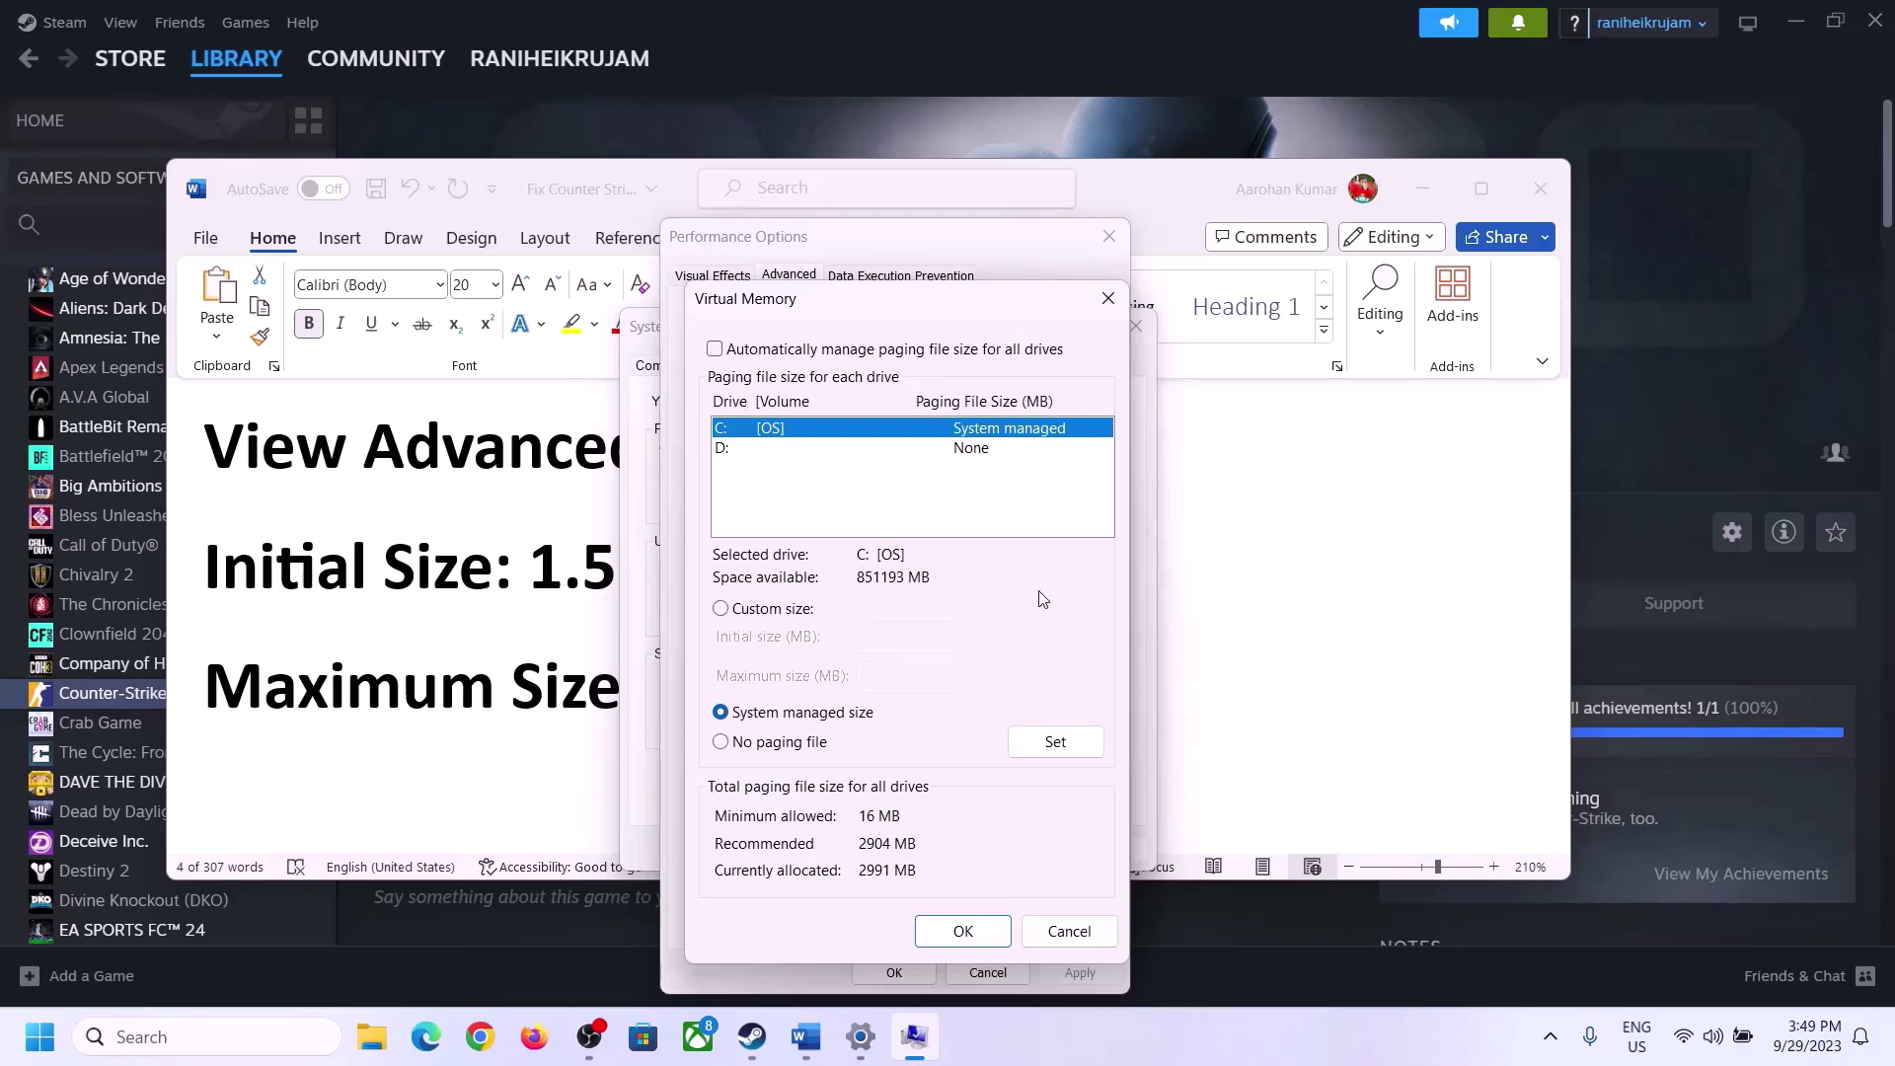
pyautogui.click(722, 611)
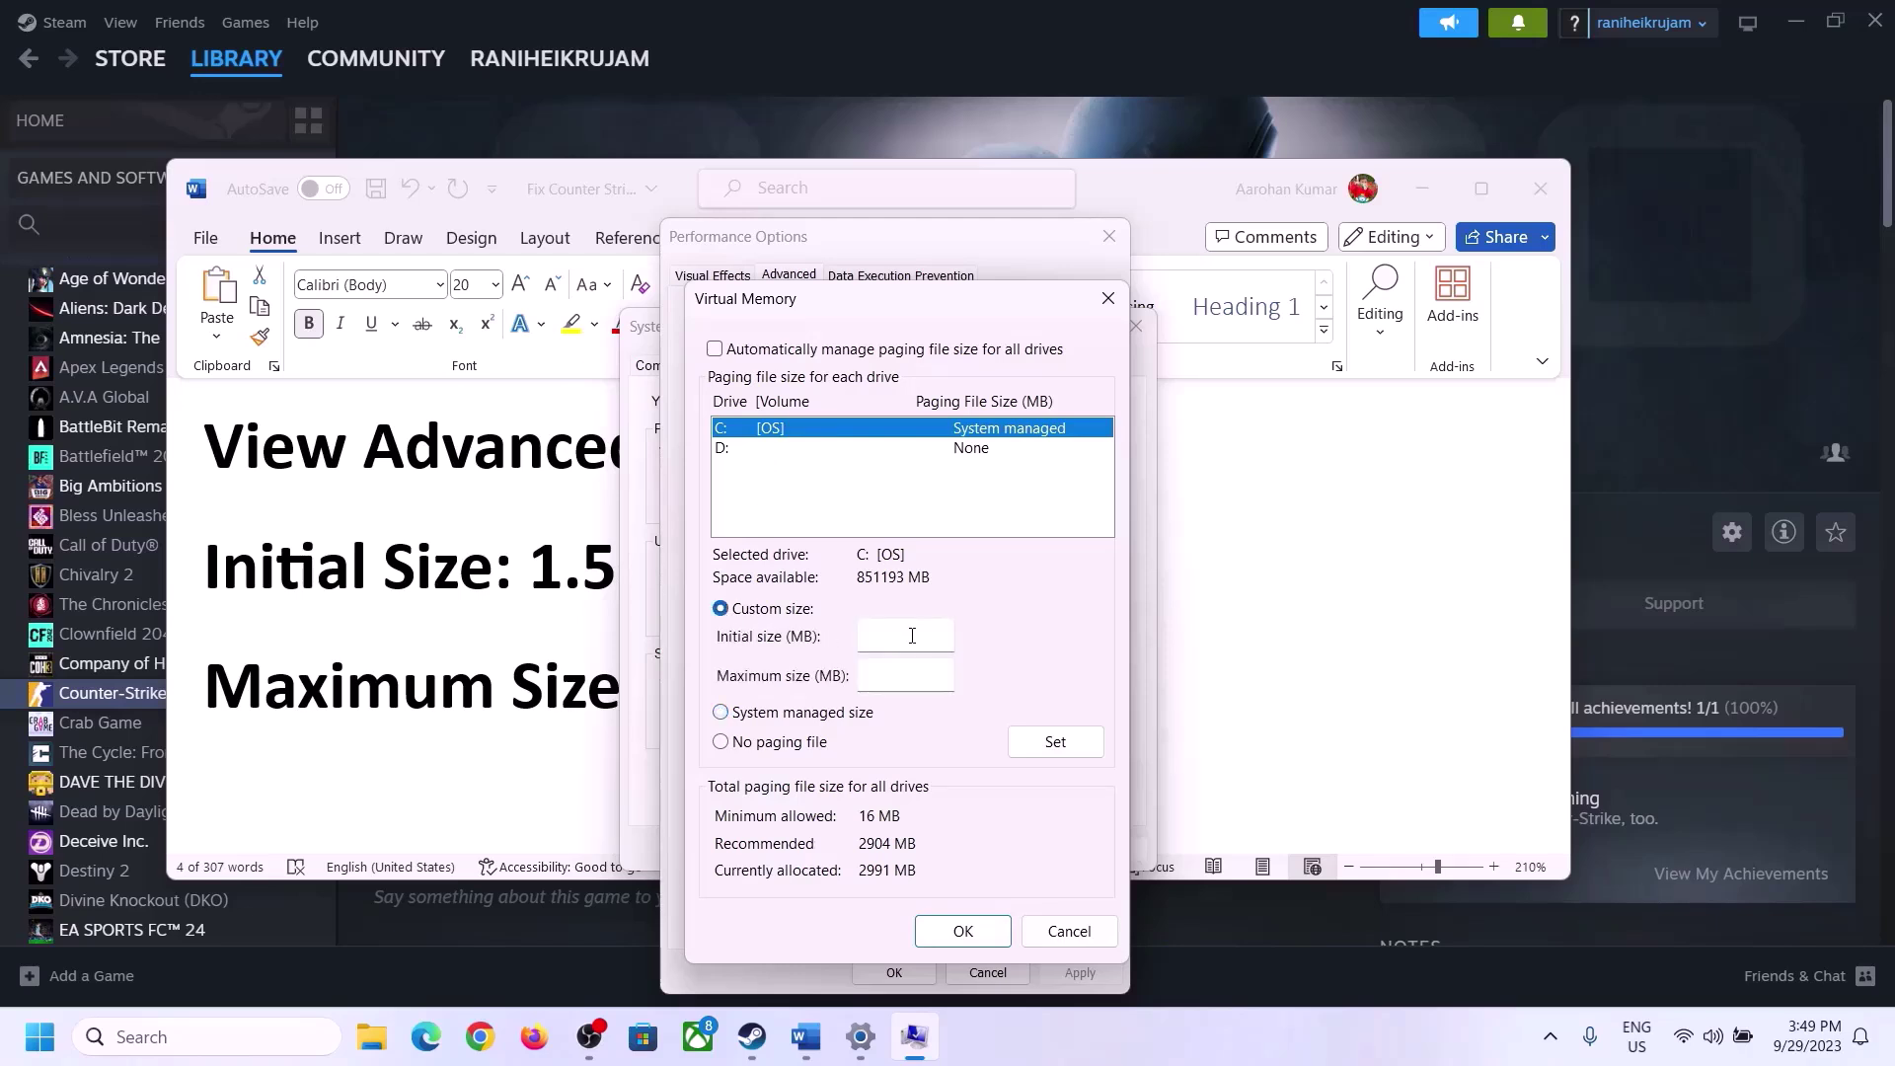
pyautogui.click(910, 637)
# Highlight "1.5 x Total Ram" in the document and open the system's About page in Windows Settings to check the installed RAM.
pyautogui.click(550, 578)
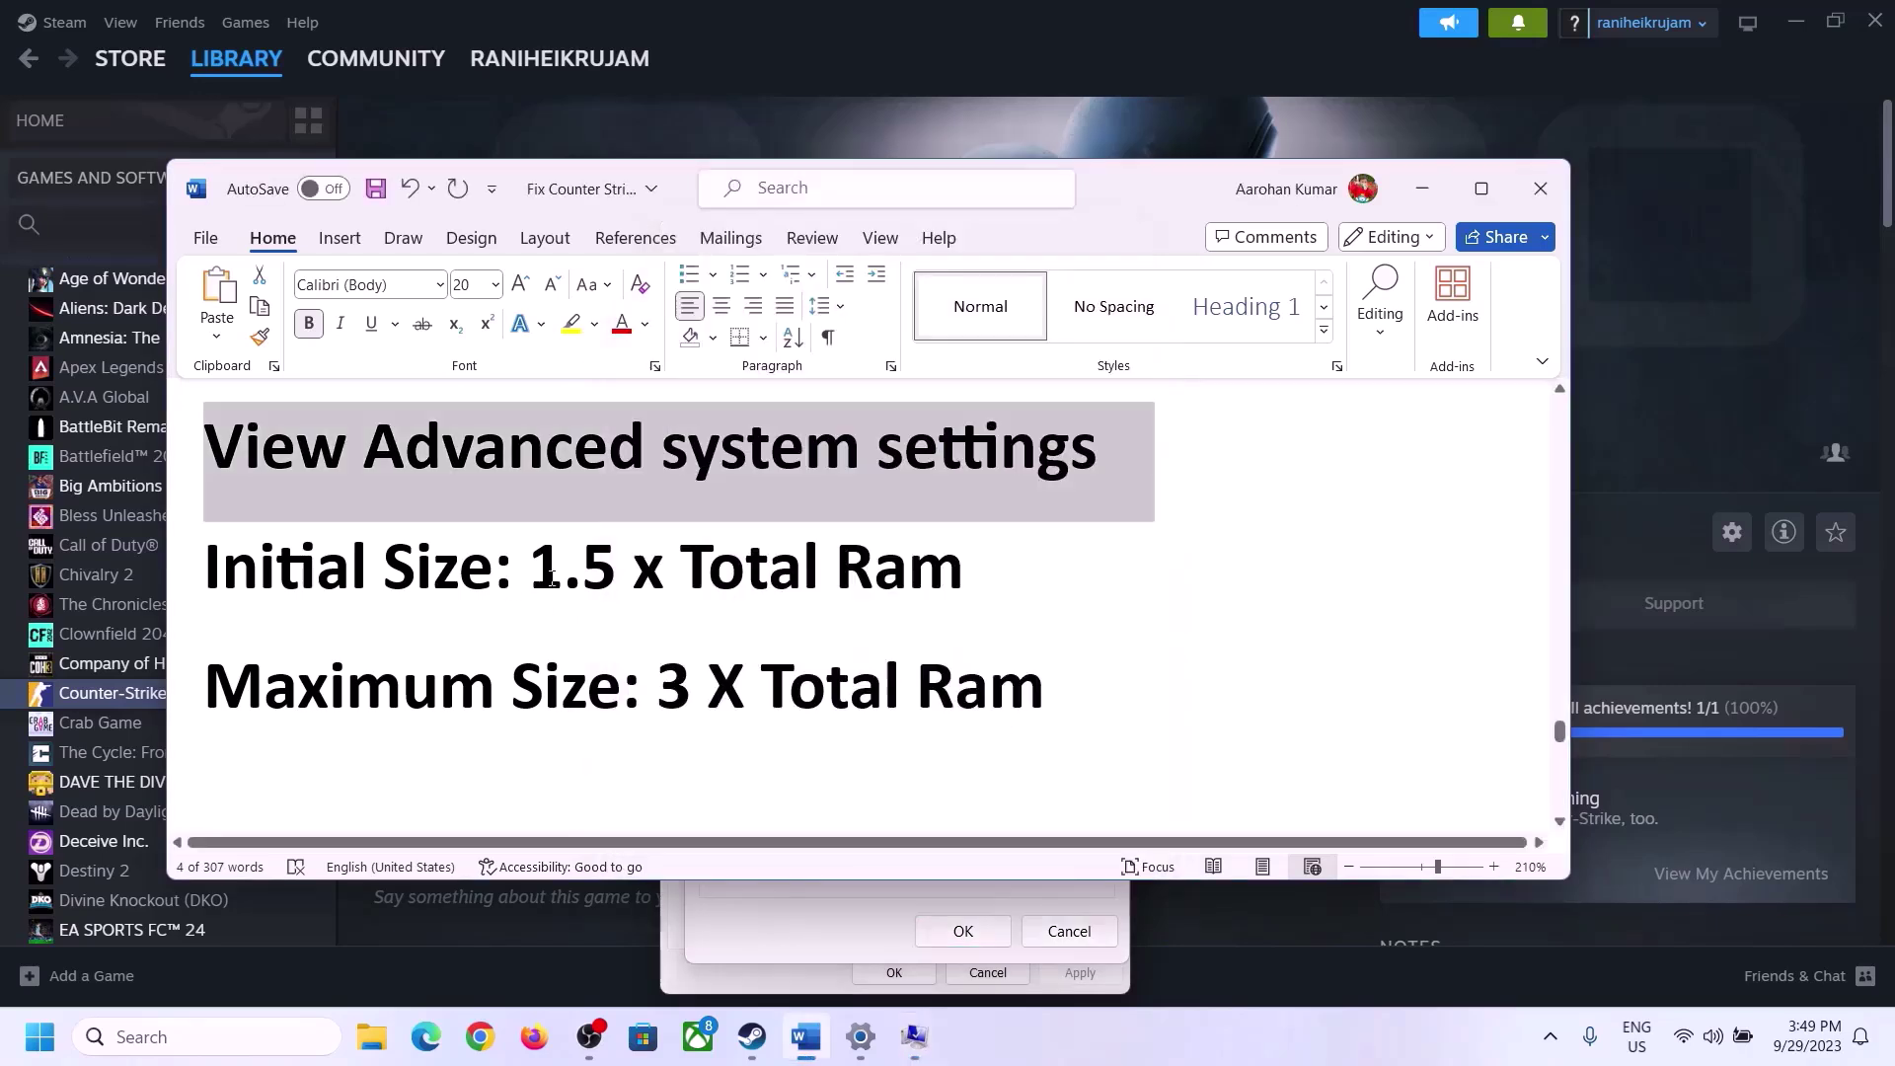
pyautogui.moveTo(550, 578); pyautogui.dragTo(878, 590)
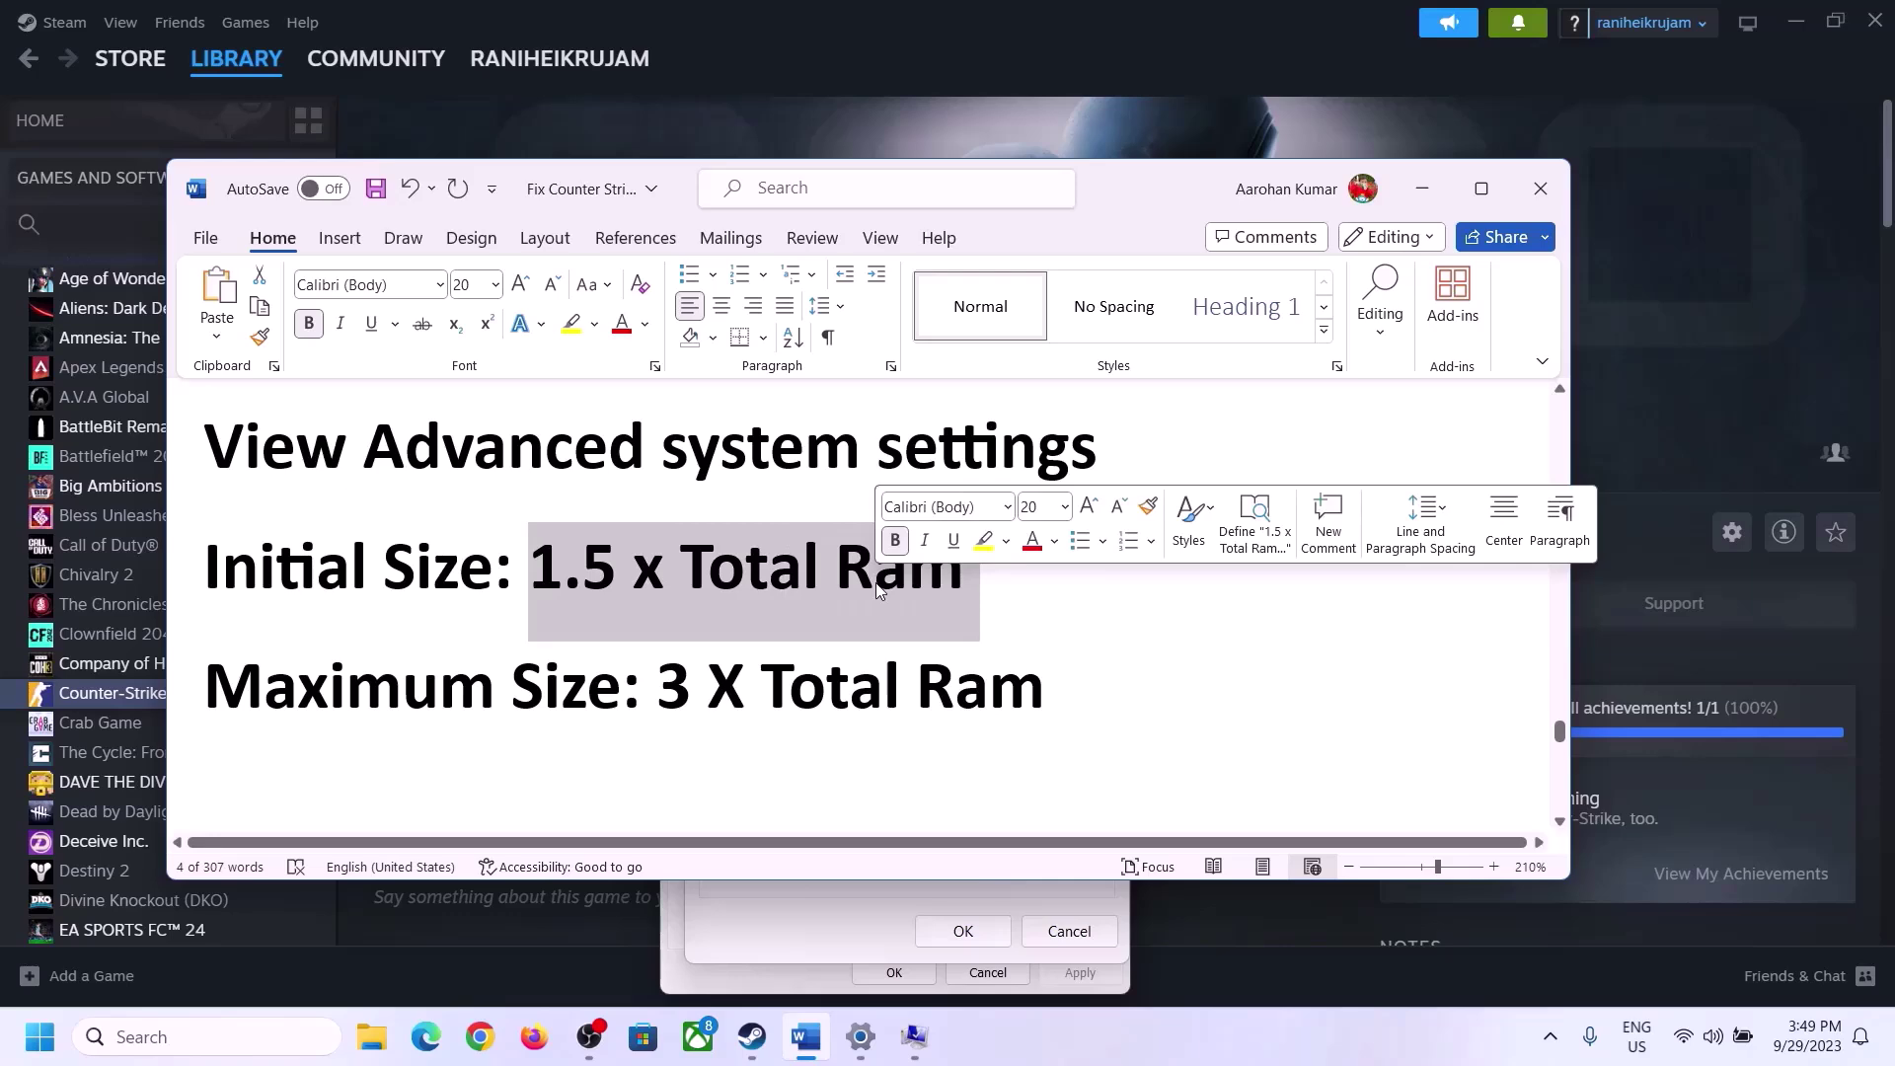
pyautogui.click(861, 1041)
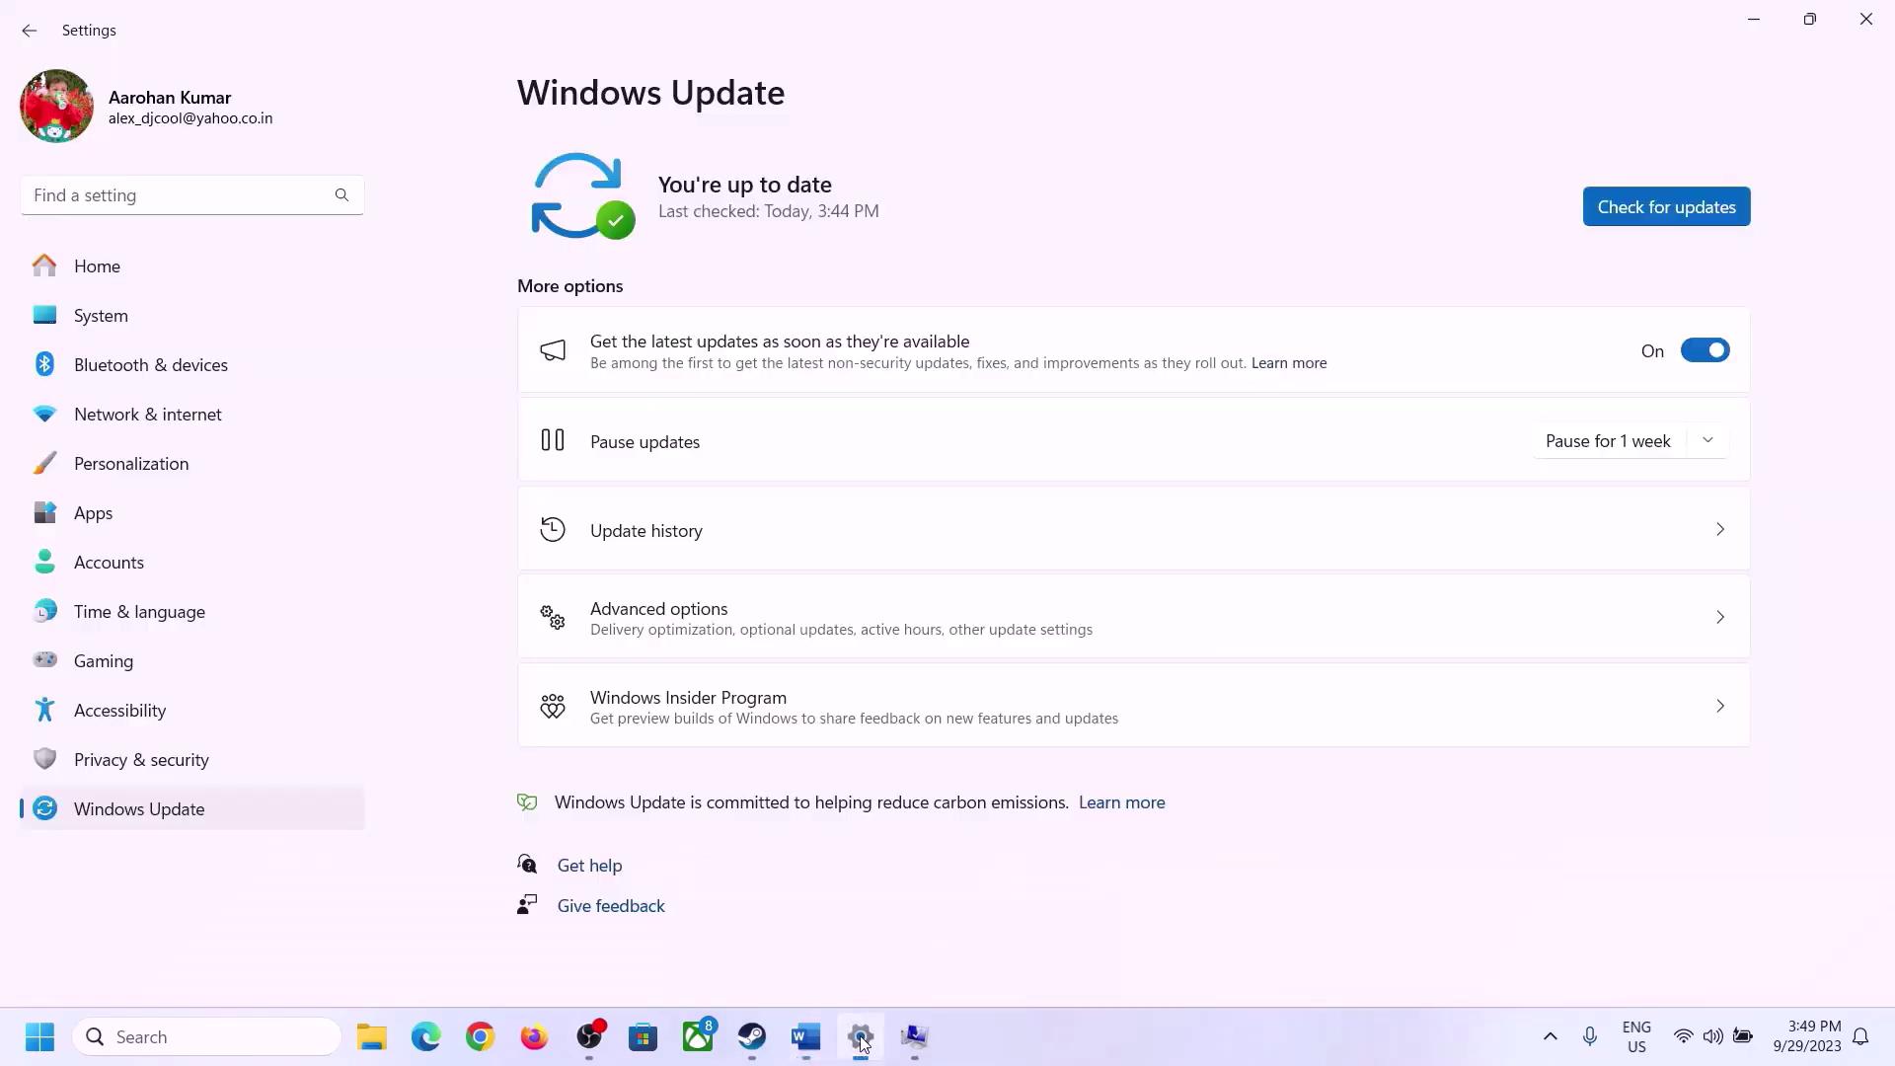
pyautogui.click(87, 318)
pyautogui.scroll(-8, 690, 690)
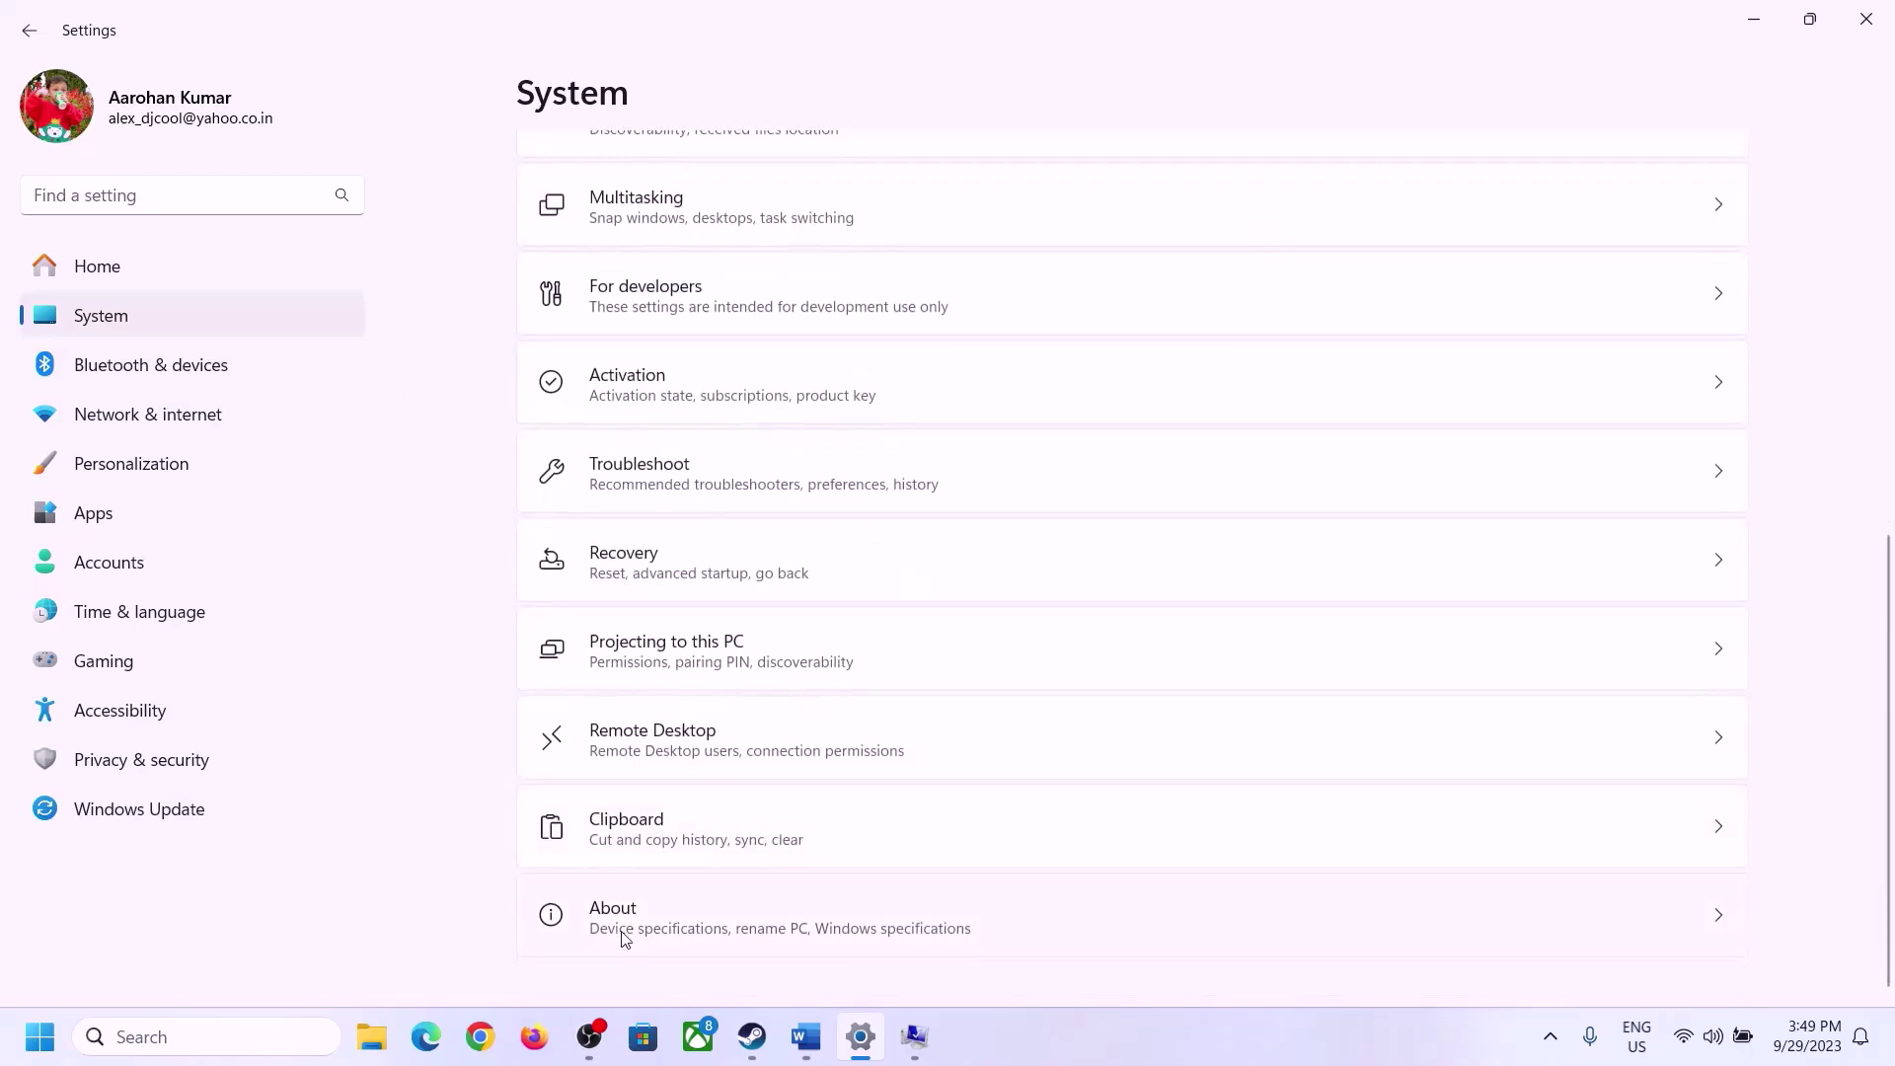
pyautogui.click(626, 939)
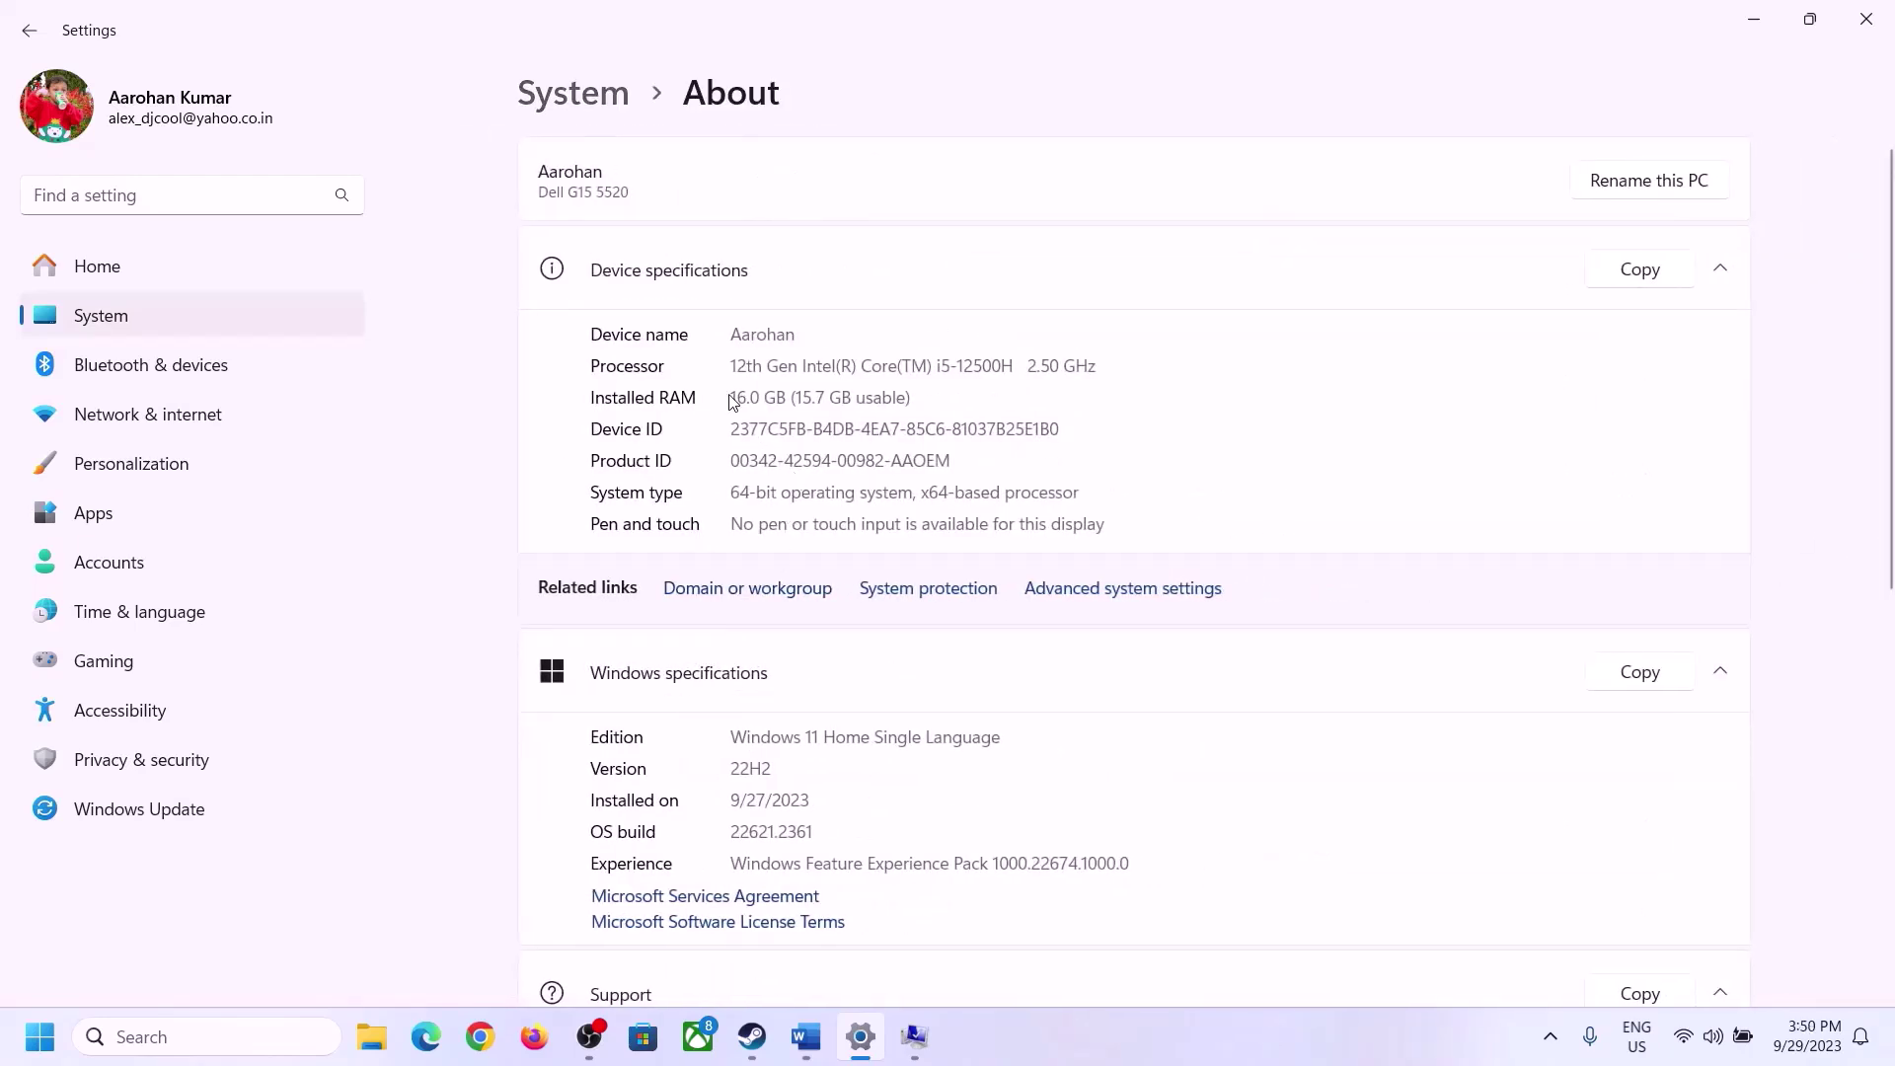
# Highlight the installed RAM figure in the device specifications and switch back to the virtual memory settings.
pyautogui.moveTo(748, 397); pyautogui.dragTo(731, 396)
pyautogui.click(746, 397)
pyautogui.moveTo(749, 397); pyautogui.dragTo(721, 397)
pyautogui.click(914, 1037)
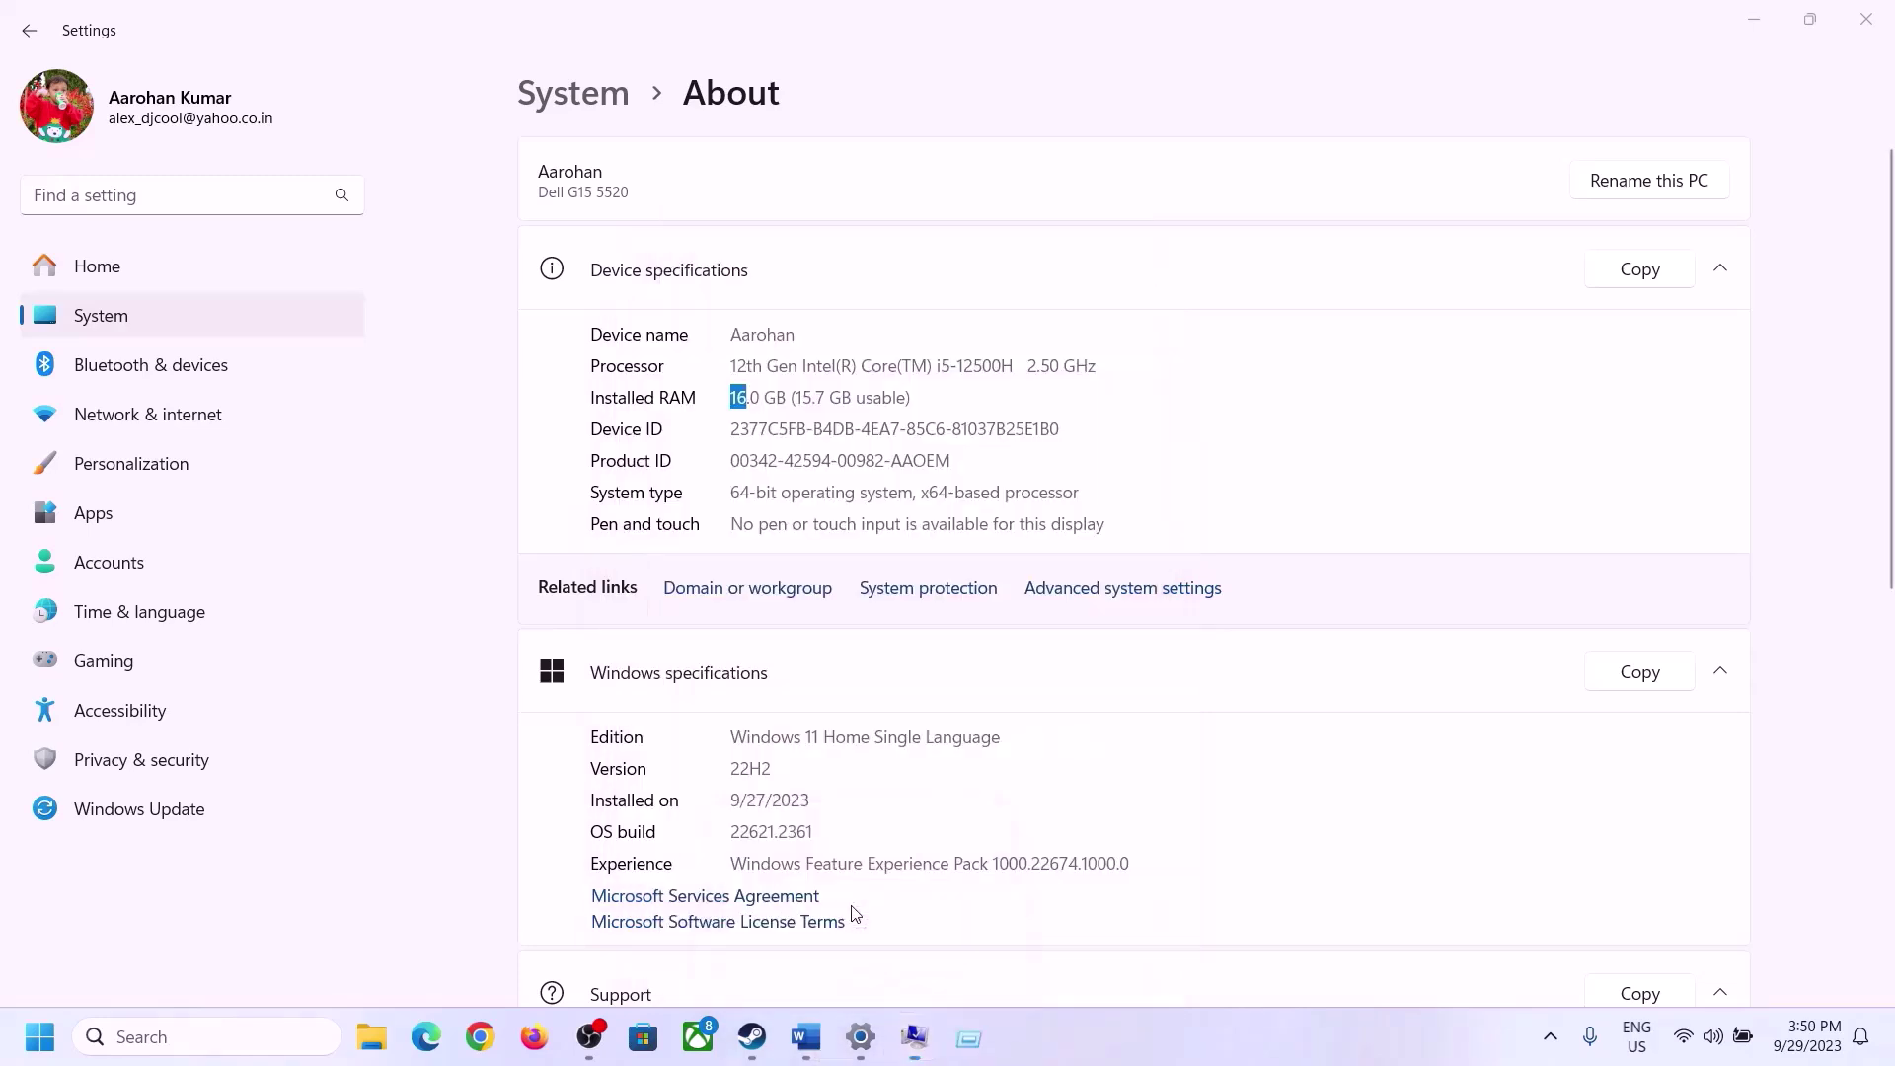
# Launch Calculator with the Run command "calc" and place it beside the document's paging file size formulas.
pyautogui.press('super+r')
pyautogui.write('cal')
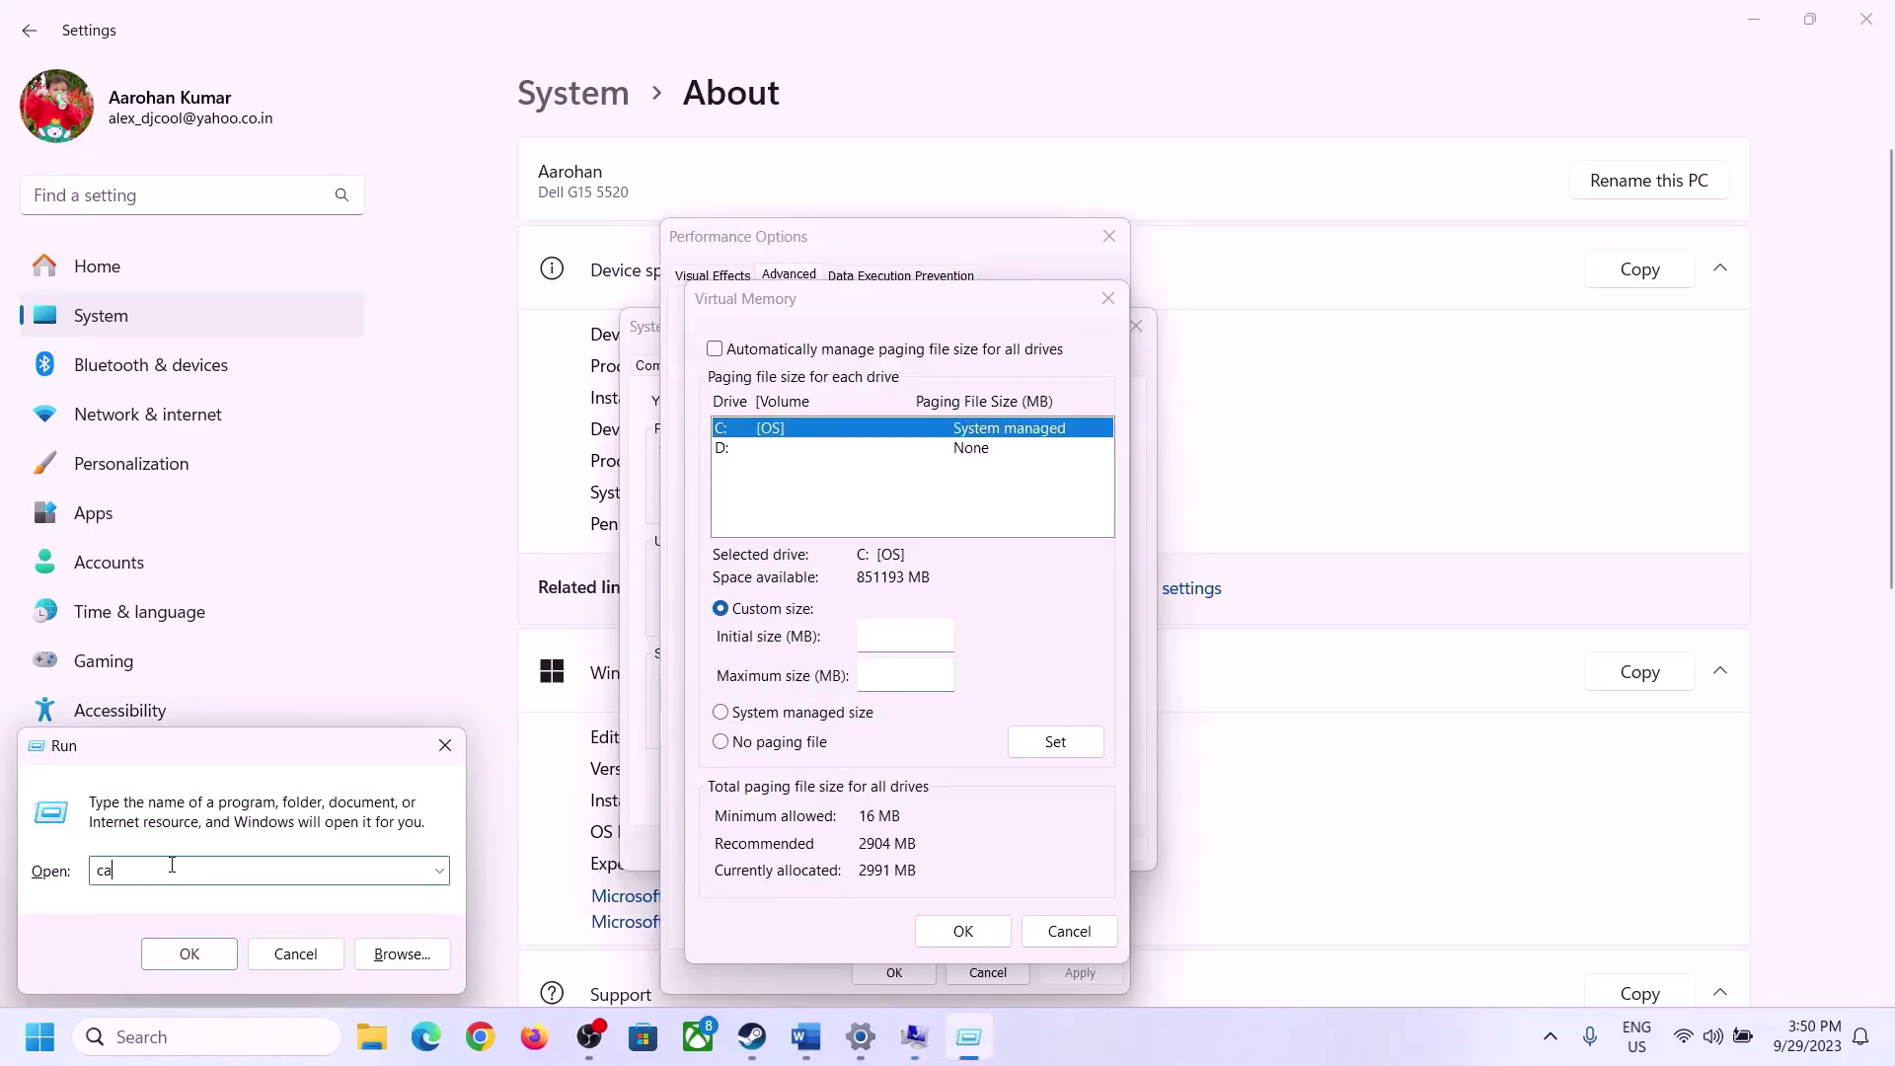
pyautogui.click(190, 954)
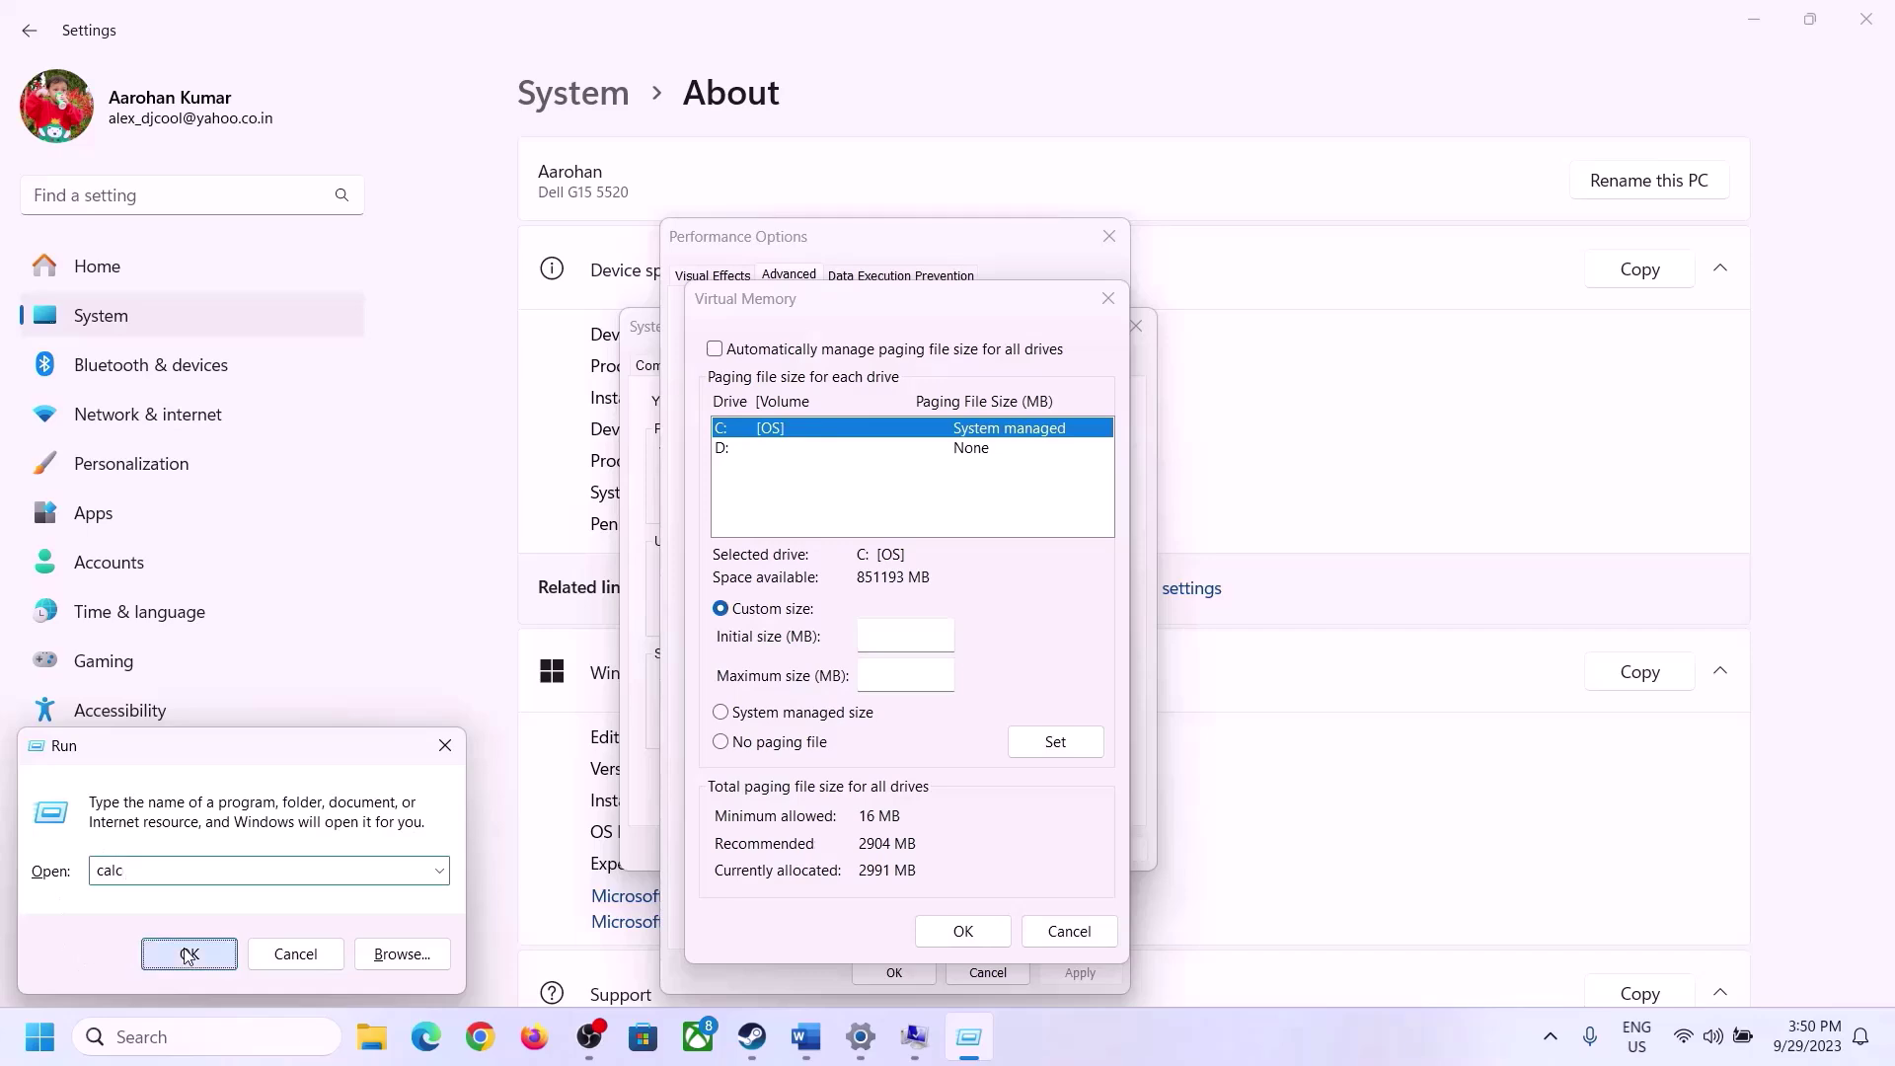
pyautogui.moveTo(233, 27); pyautogui.dragTo(1380, 316)
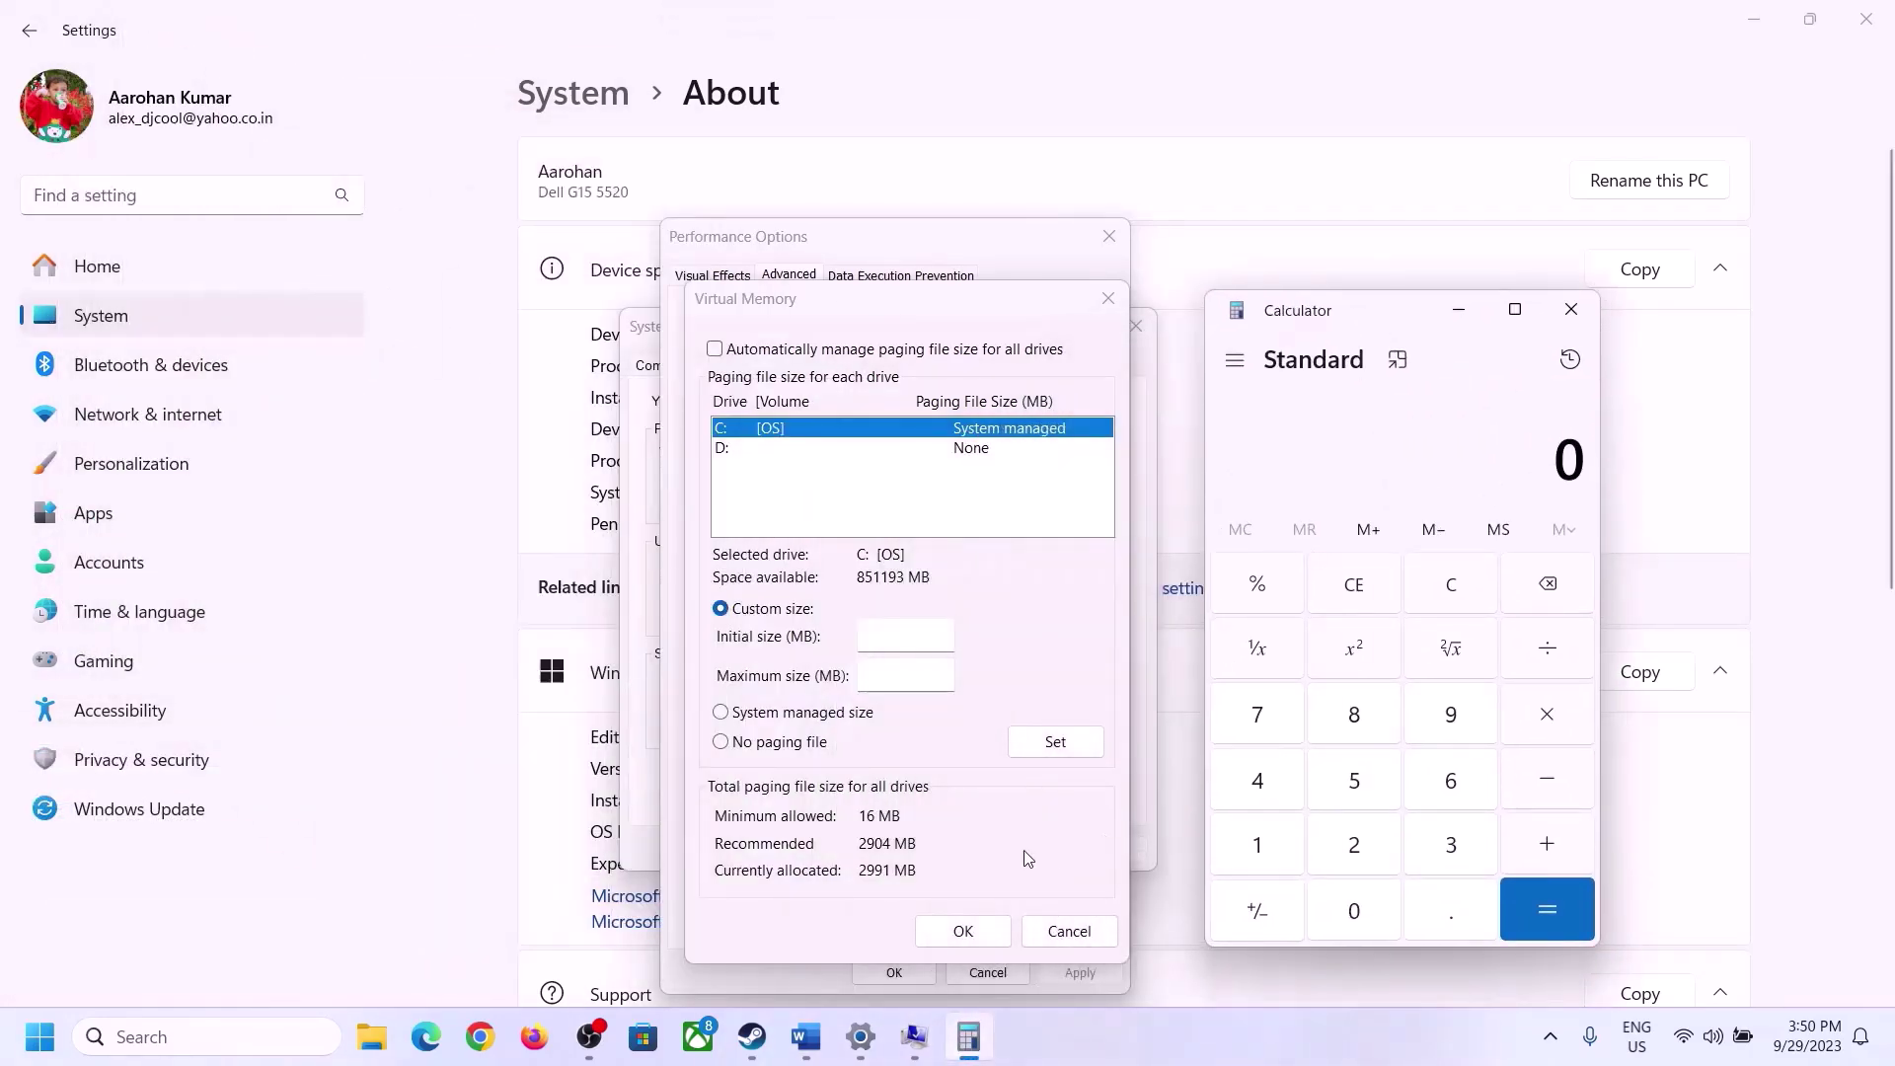
pyautogui.click(807, 1036)
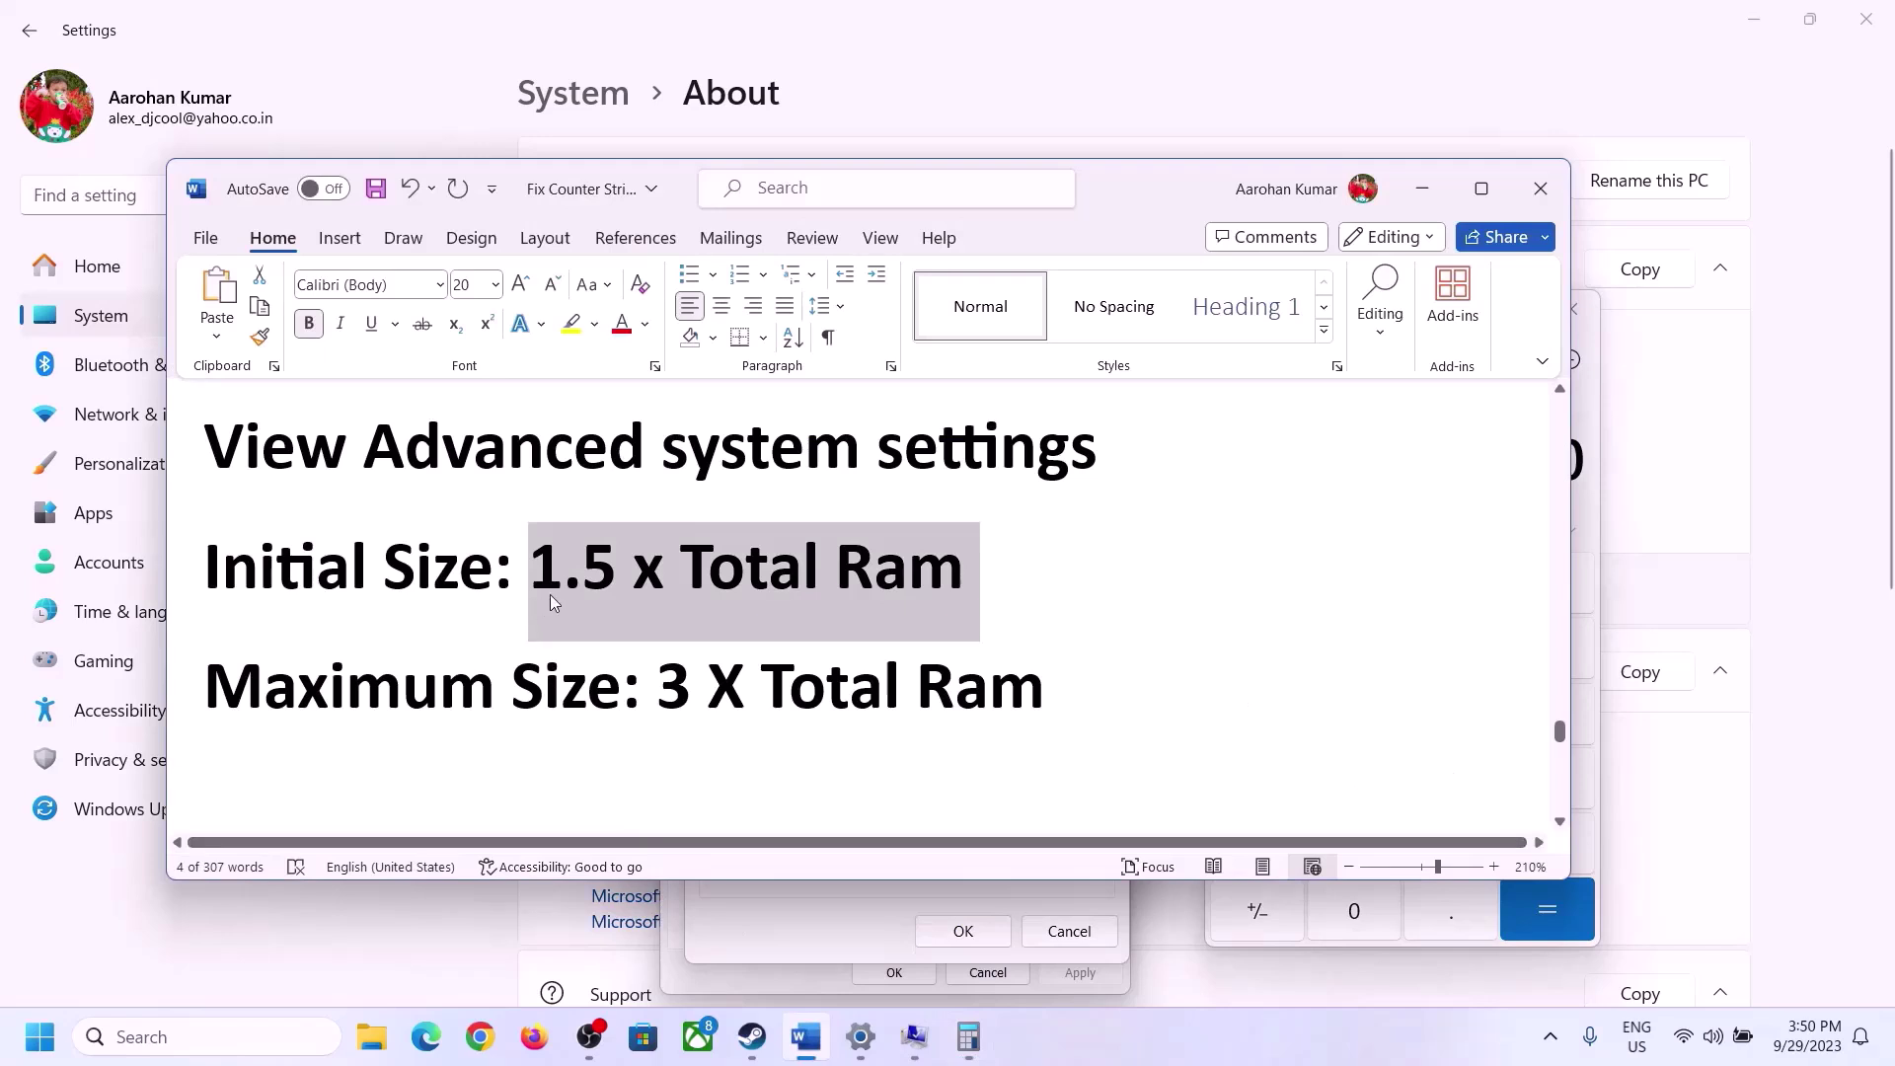
pyautogui.click(977, 1038)
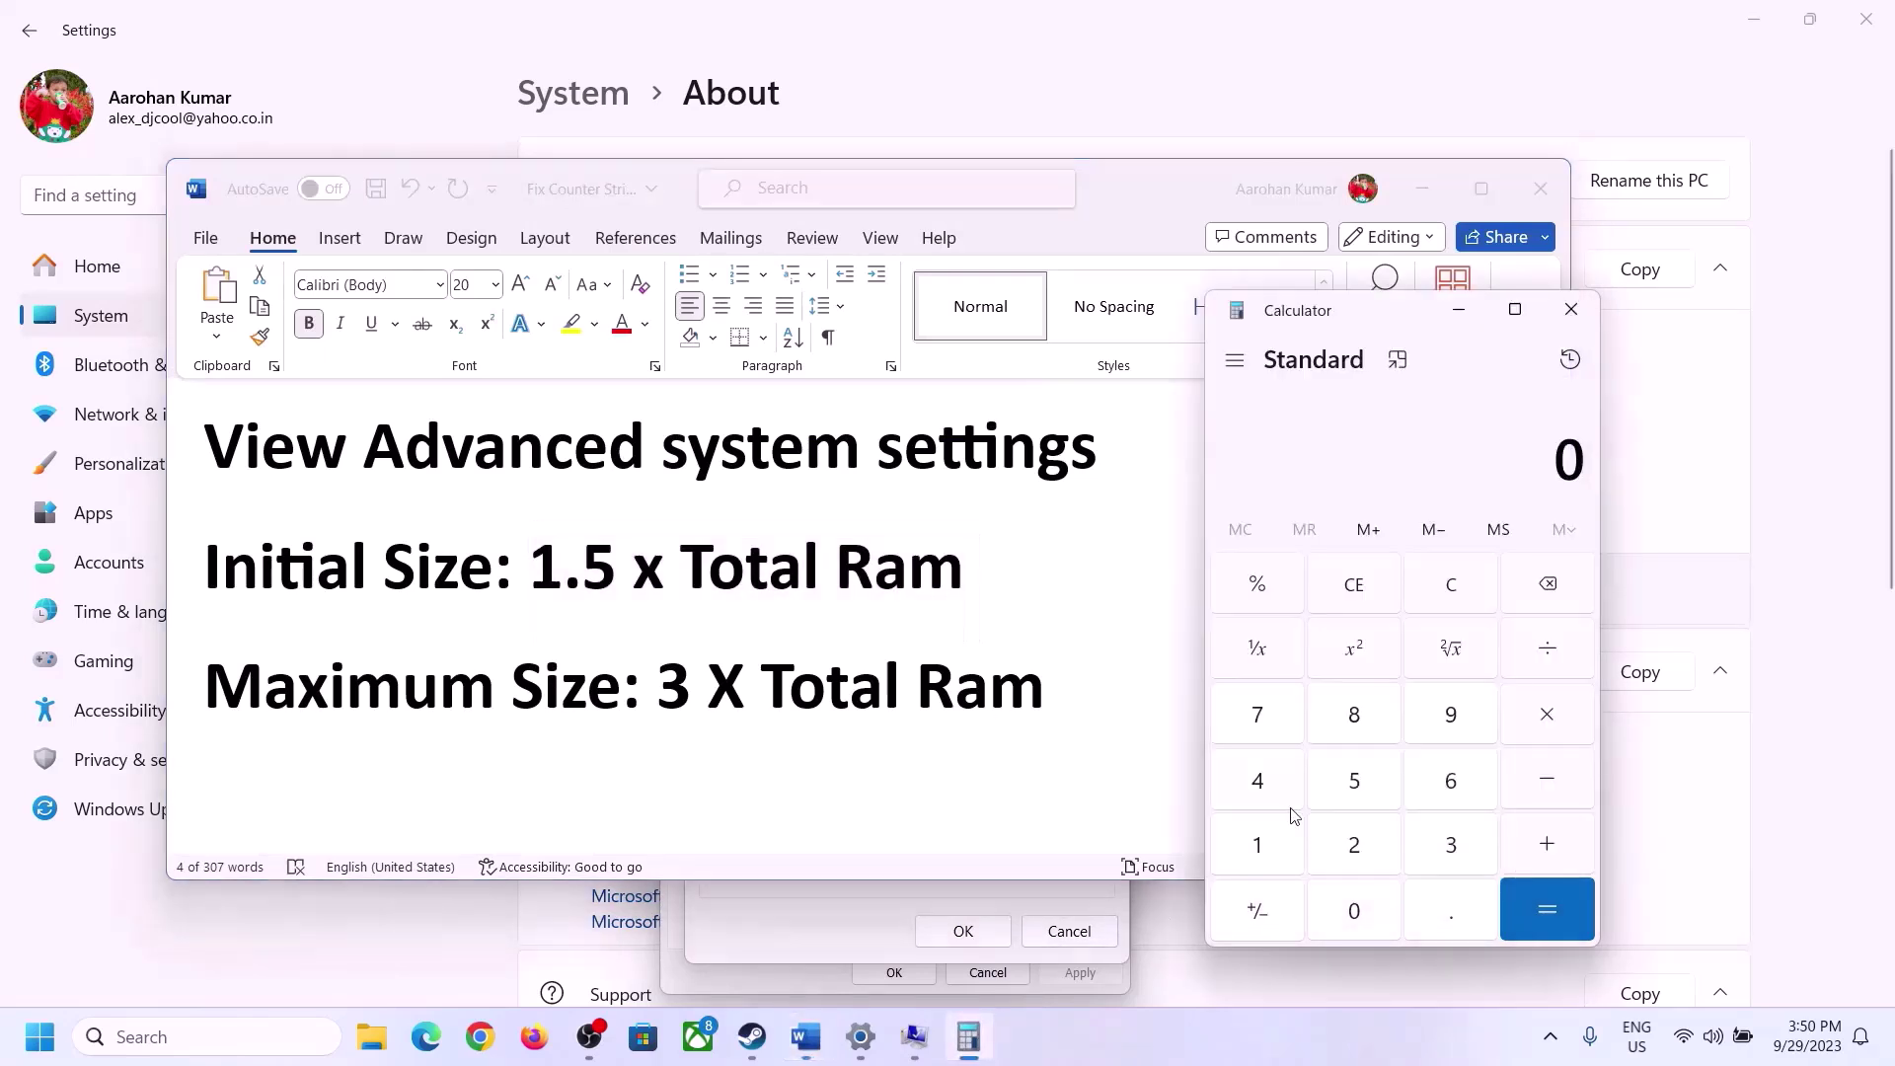
pyautogui.click(1262, 847)
pyautogui.click(1443, 800)
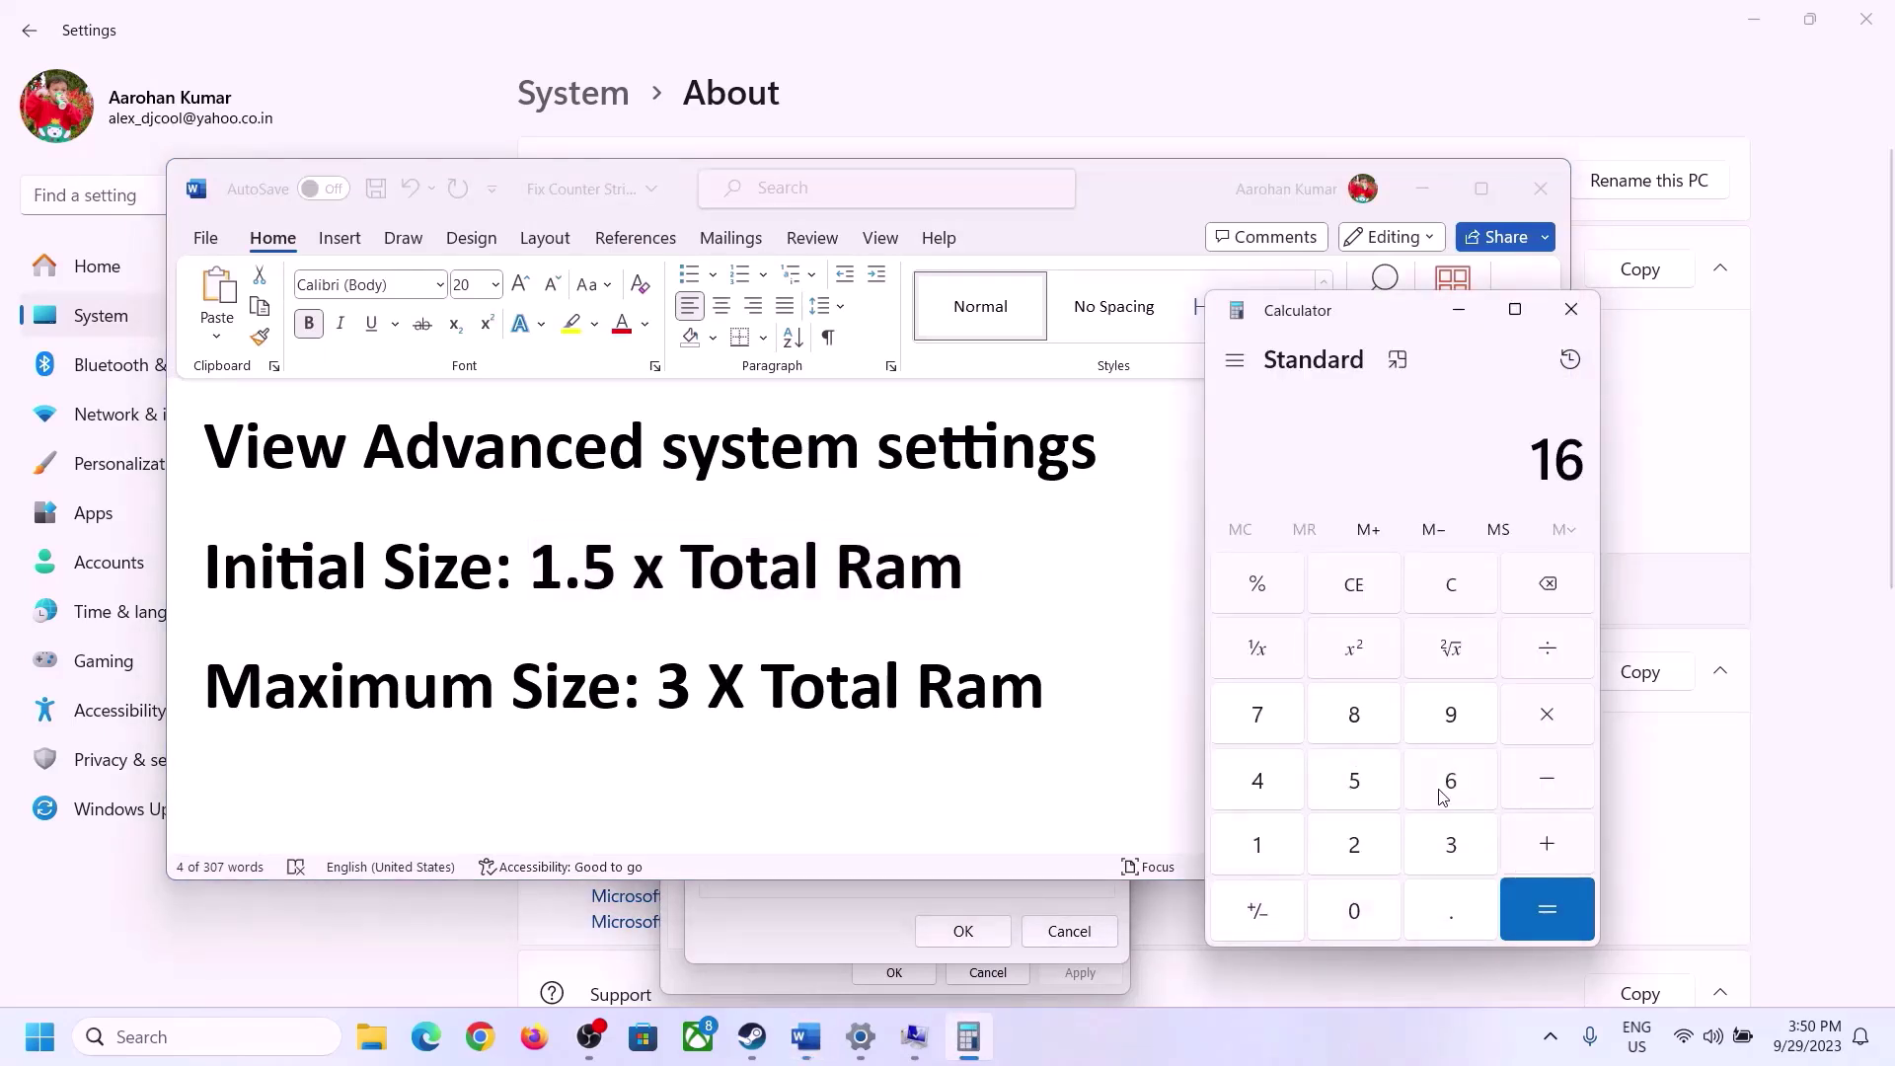
pyautogui.click(1453, 592)
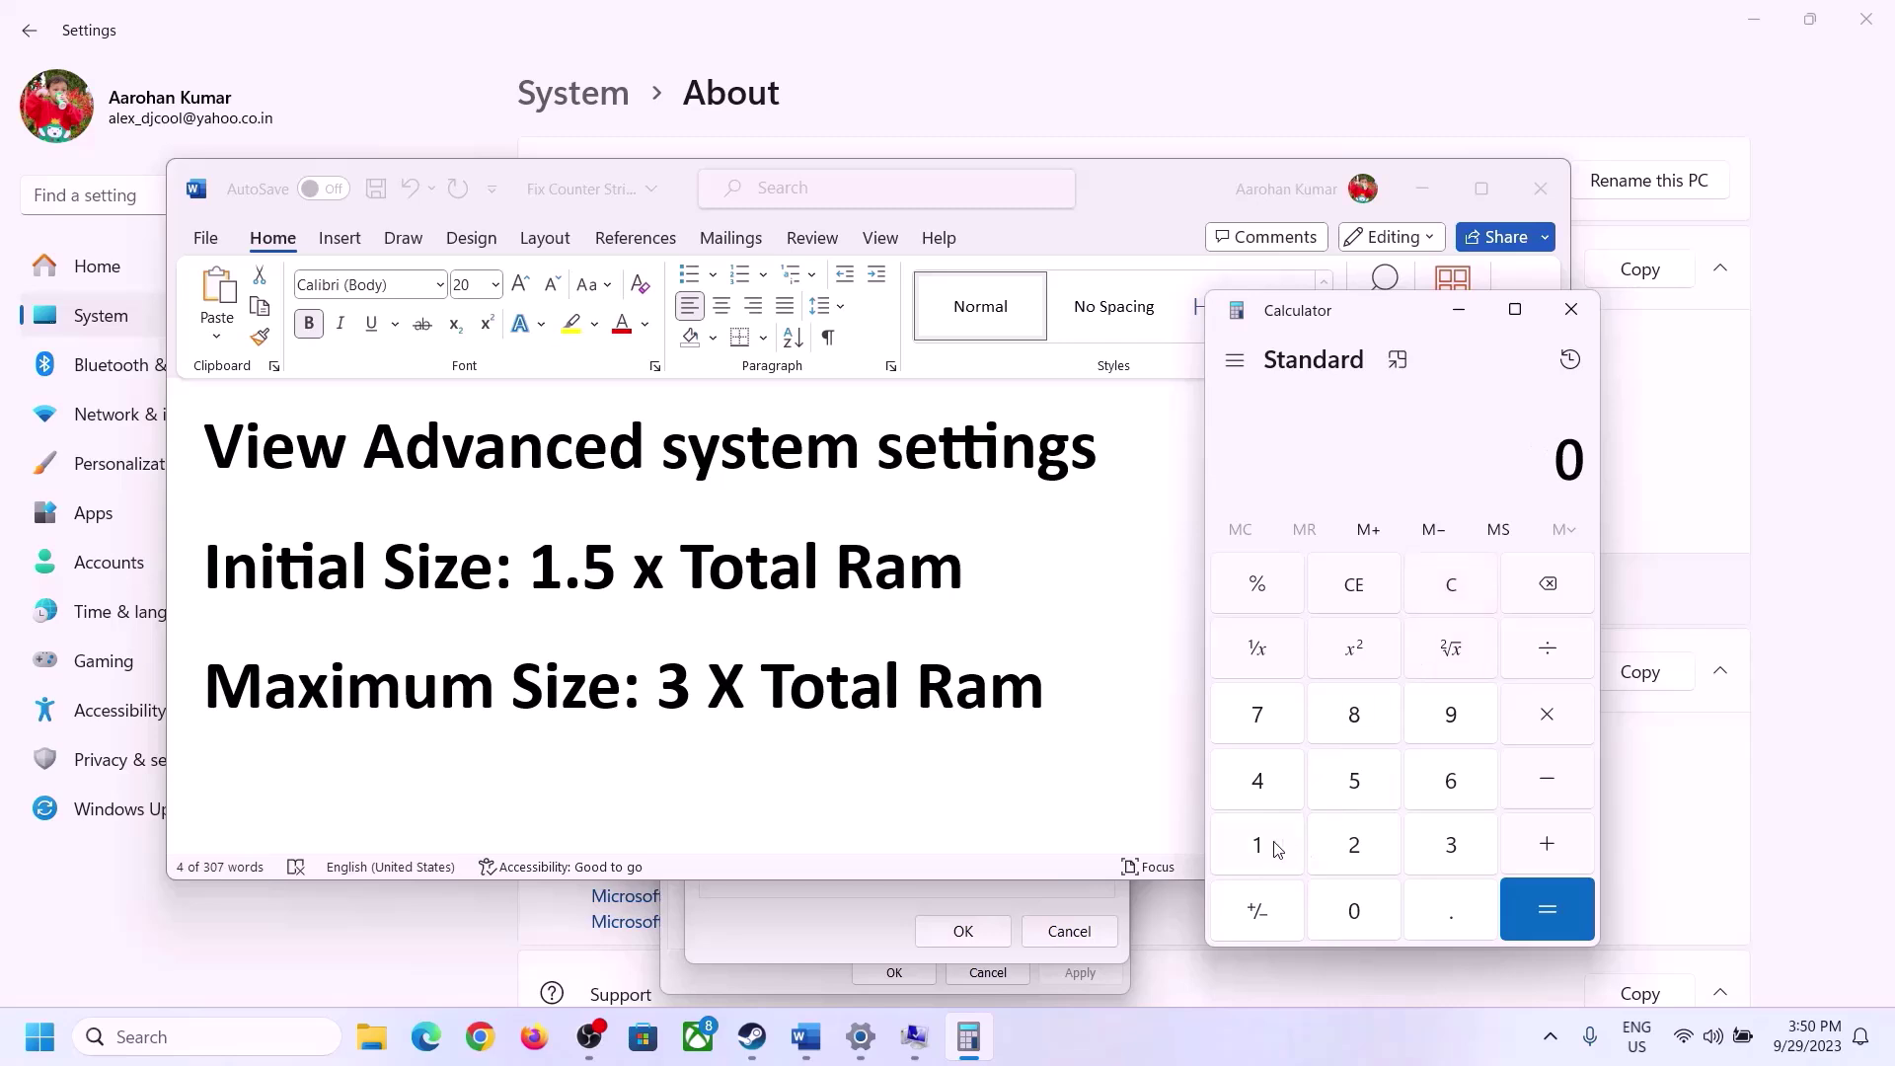
# Convert the installed 16 GB of RAM to megabytes by calculating 16 × 1024 in Calculator.
pyautogui.click(1268, 847)
pyautogui.click(1421, 790)
pyautogui.click(1546, 727)
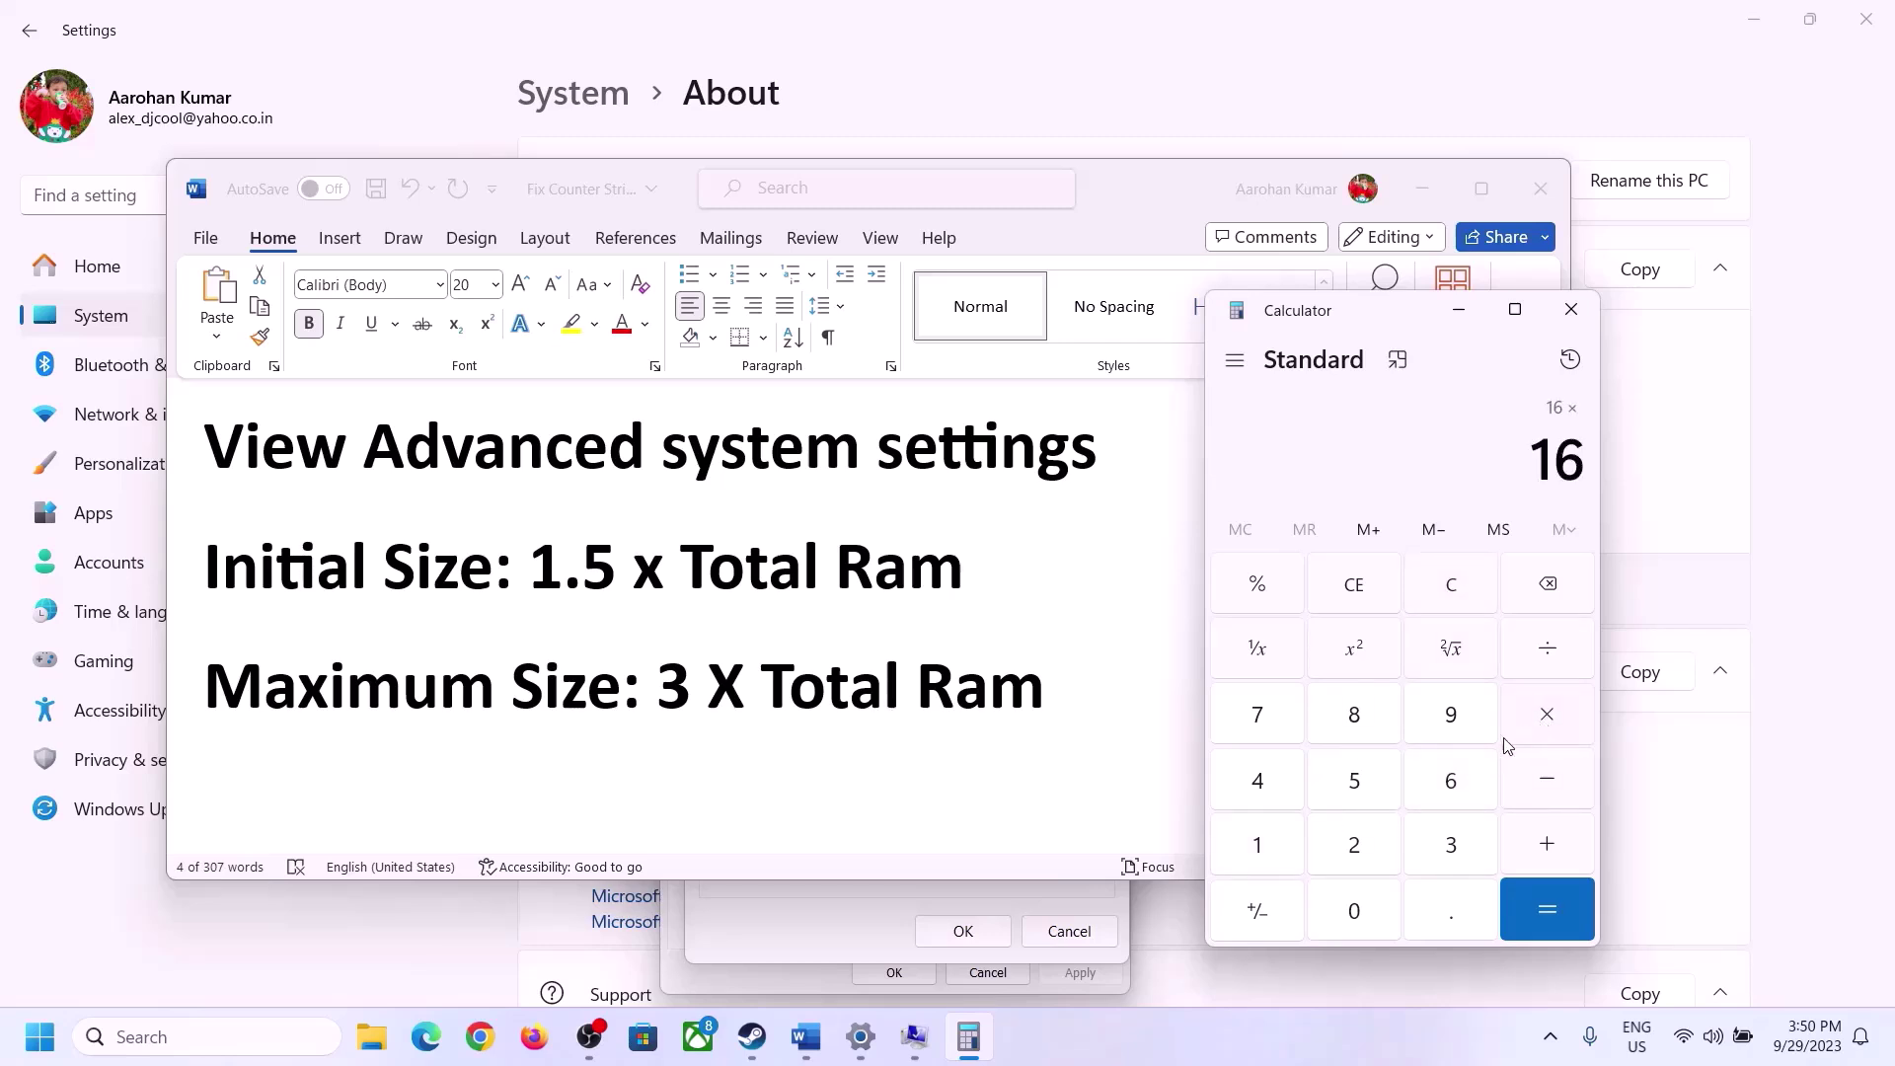
pyautogui.click(1253, 854)
pyautogui.click(1358, 907)
pyautogui.click(1358, 856)
pyautogui.click(1273, 801)
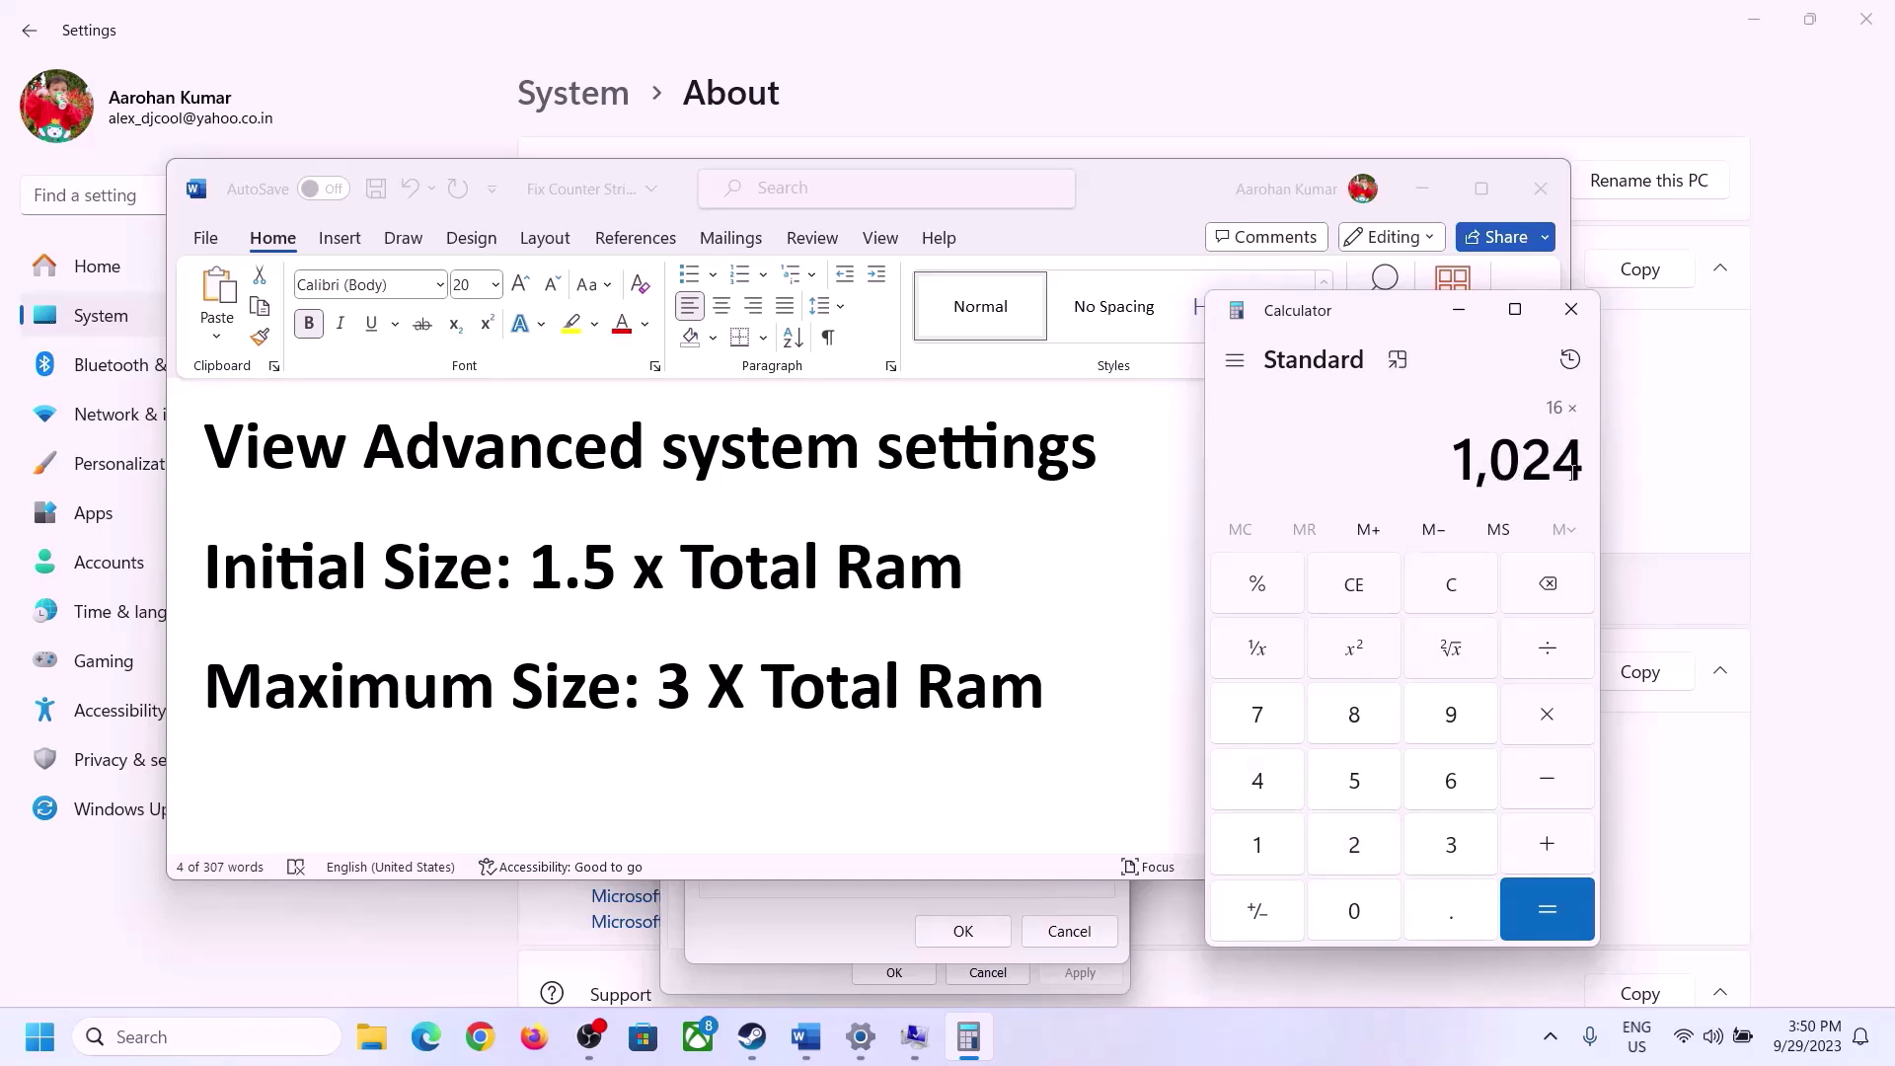
pyautogui.click(1544, 908)
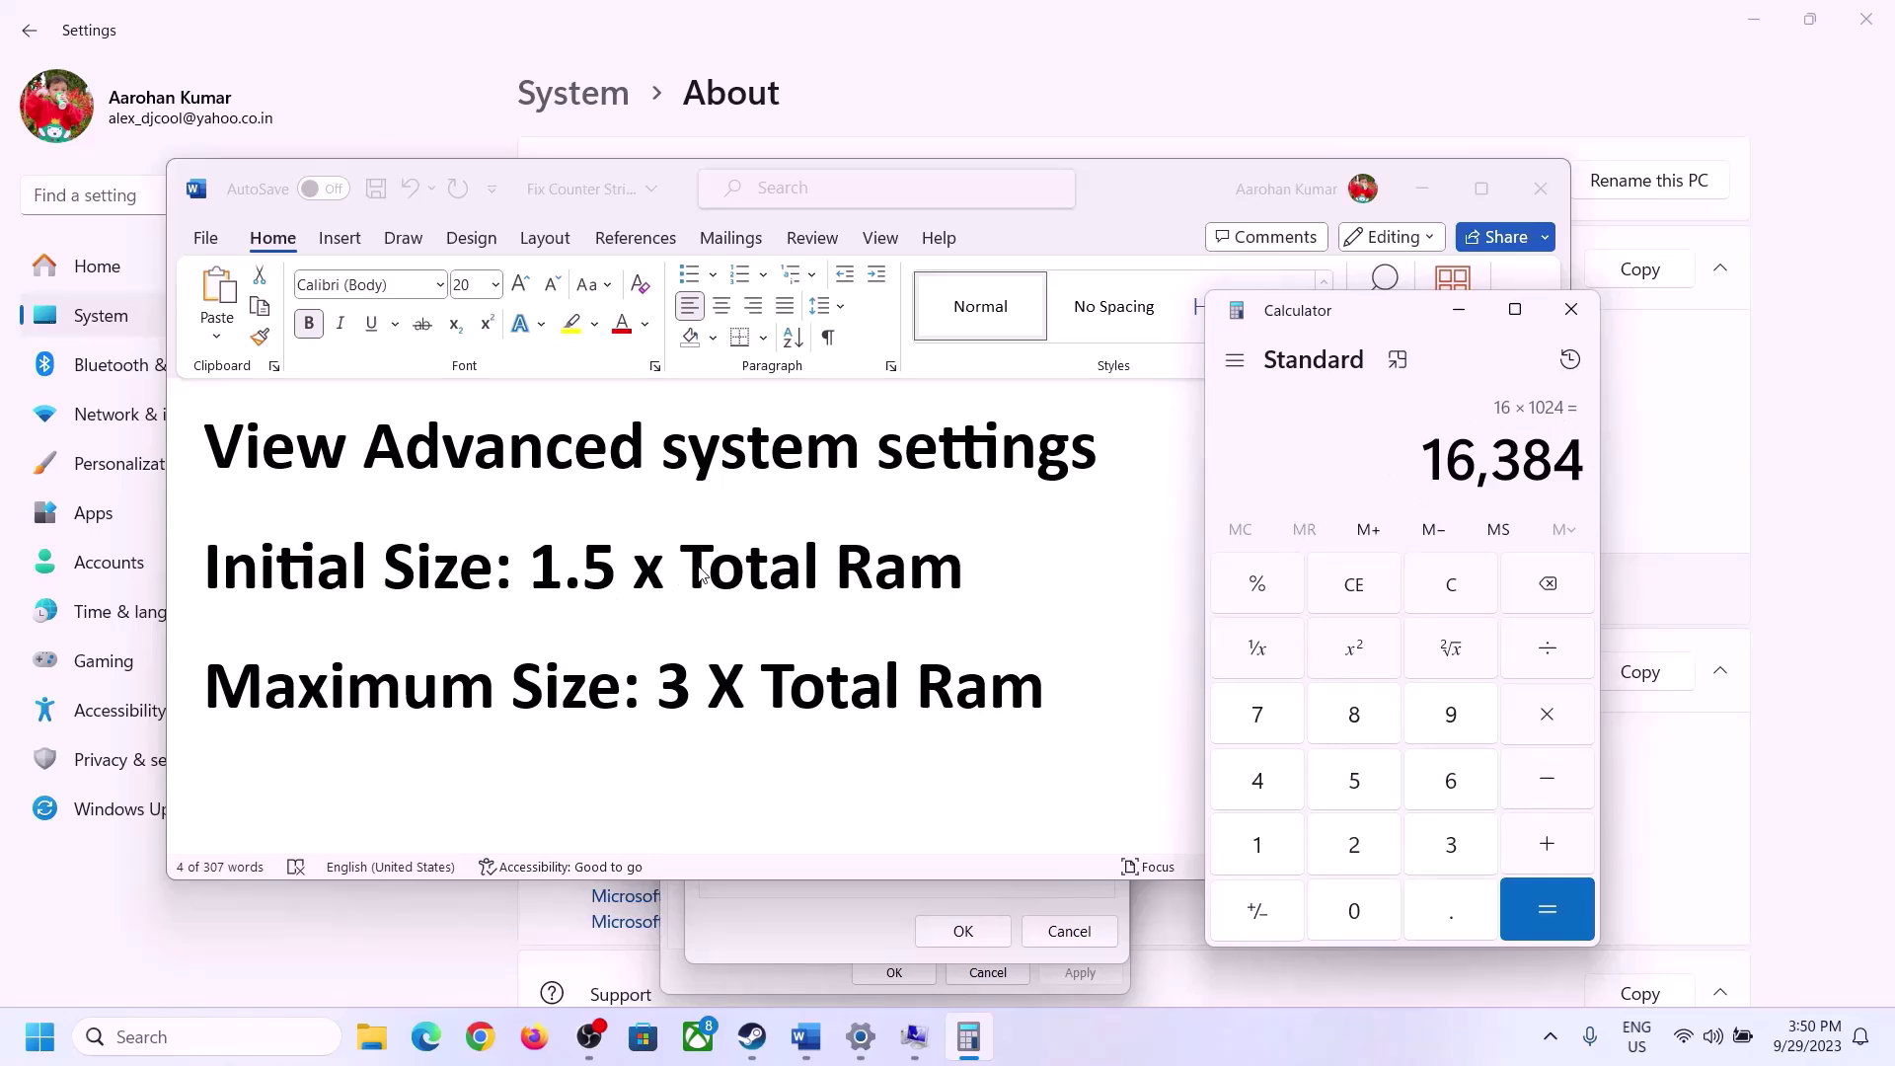
# Multiply the RAM size in megabytes by 1.5 to get the initial paging file size.
pyautogui.click(1549, 718)
pyautogui.click(1280, 849)
pyautogui.click(1446, 924)
pyautogui.click(1367, 792)
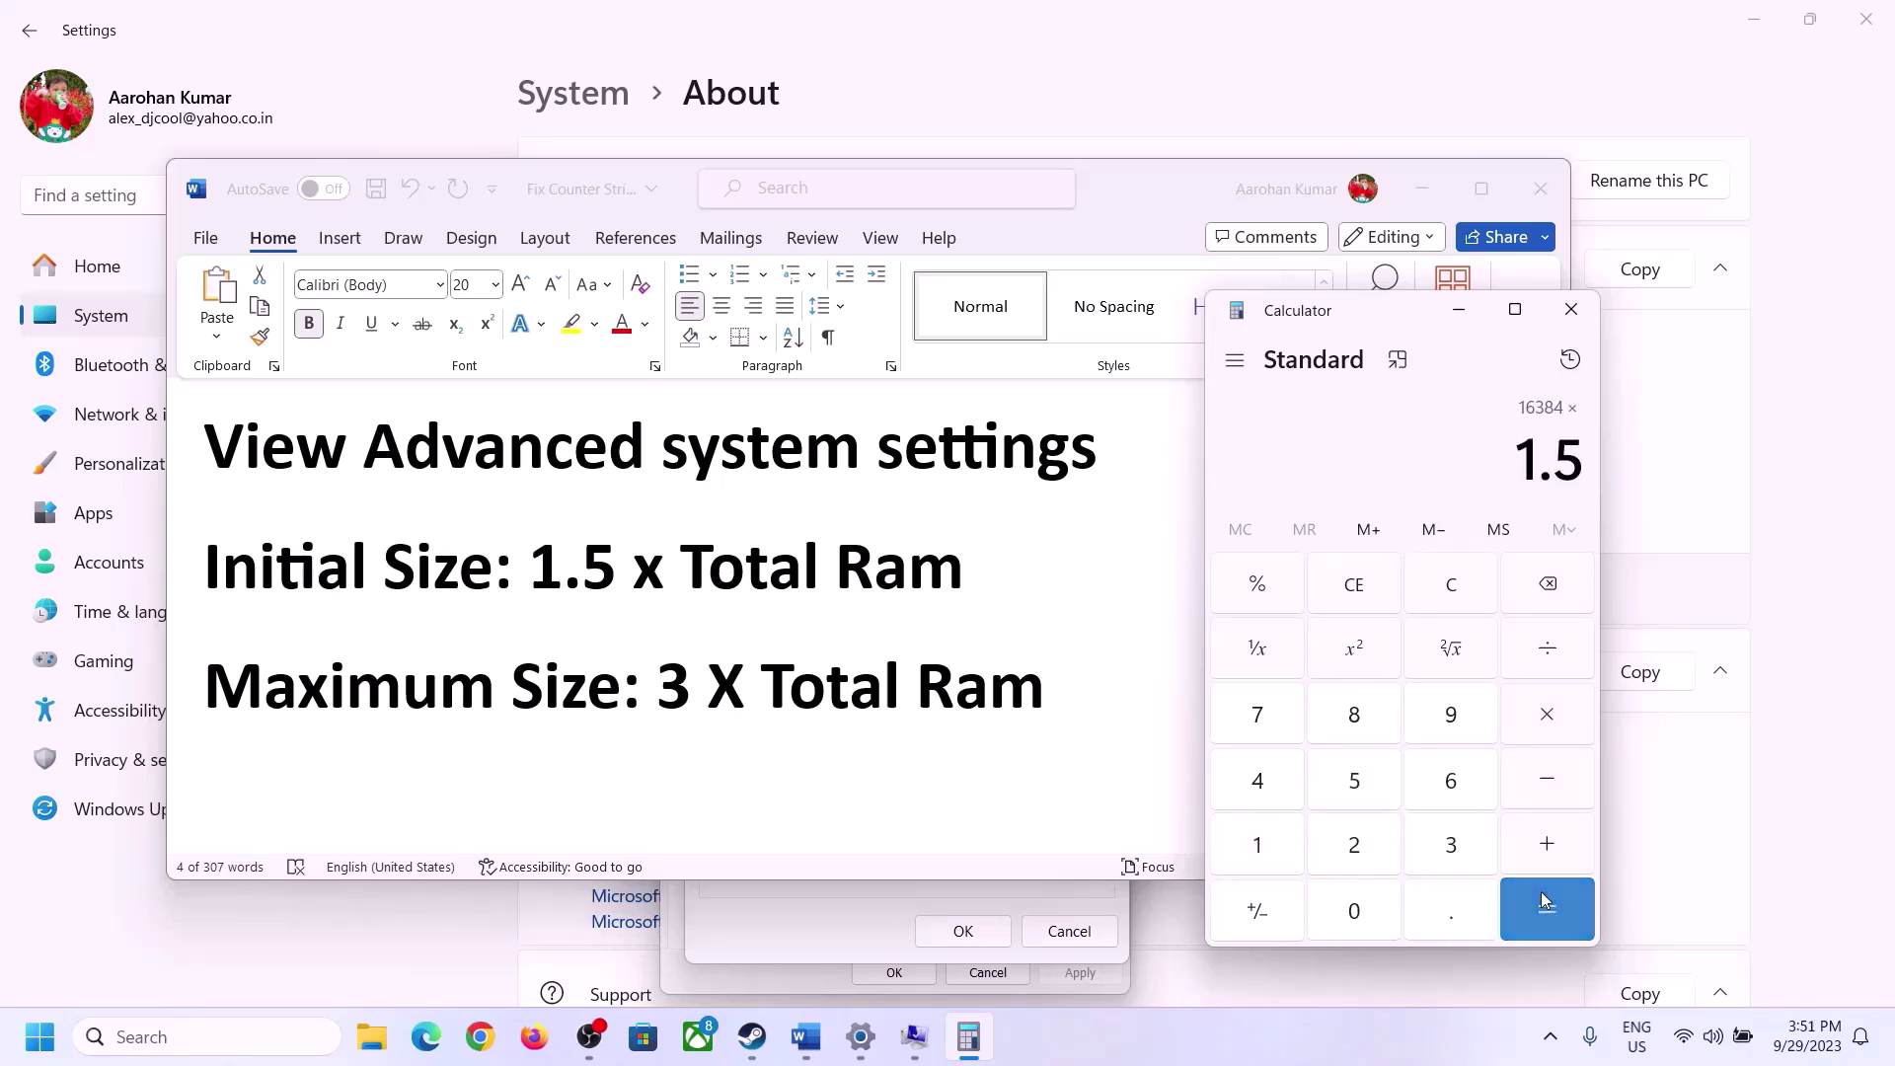
pyautogui.click(1546, 900)
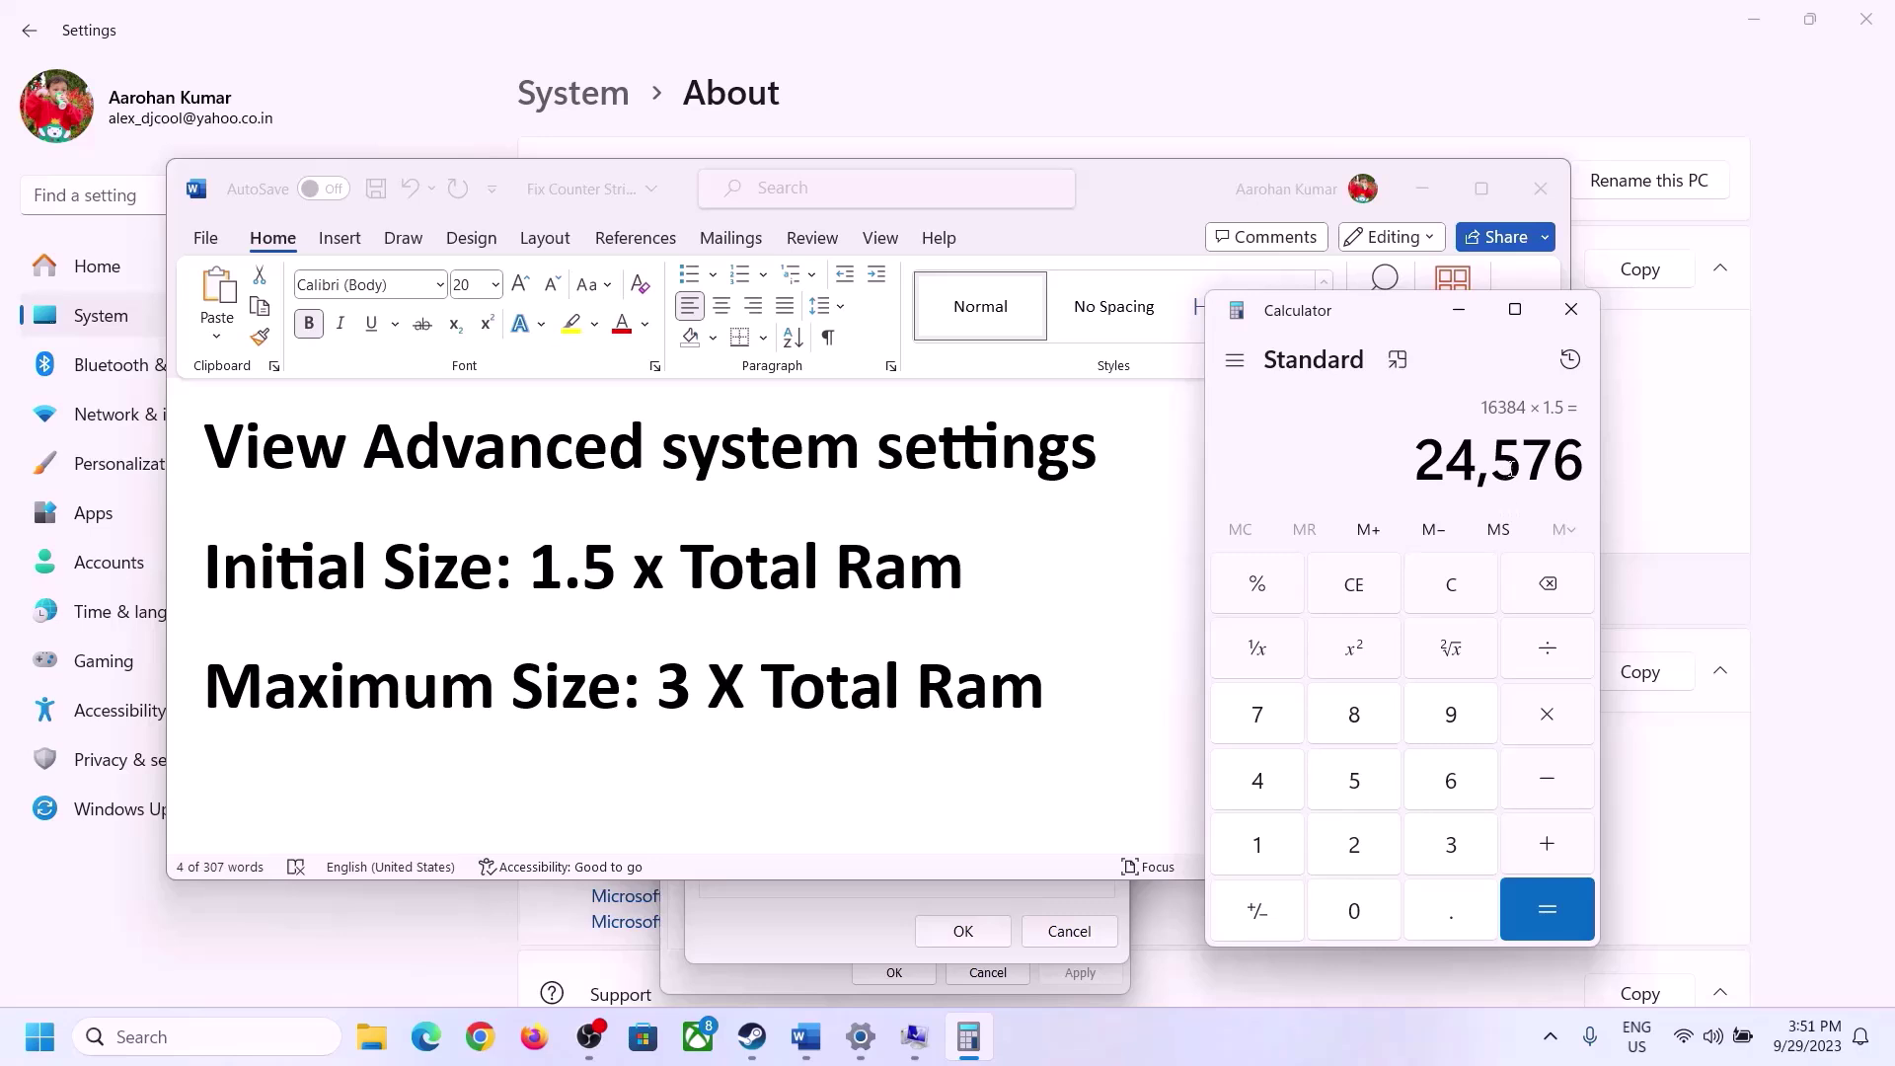
# Set the custom initial size of drive C:'s paging file to 24576 MB in the Virtual Memory dialog.
pyautogui.click(850, 908)
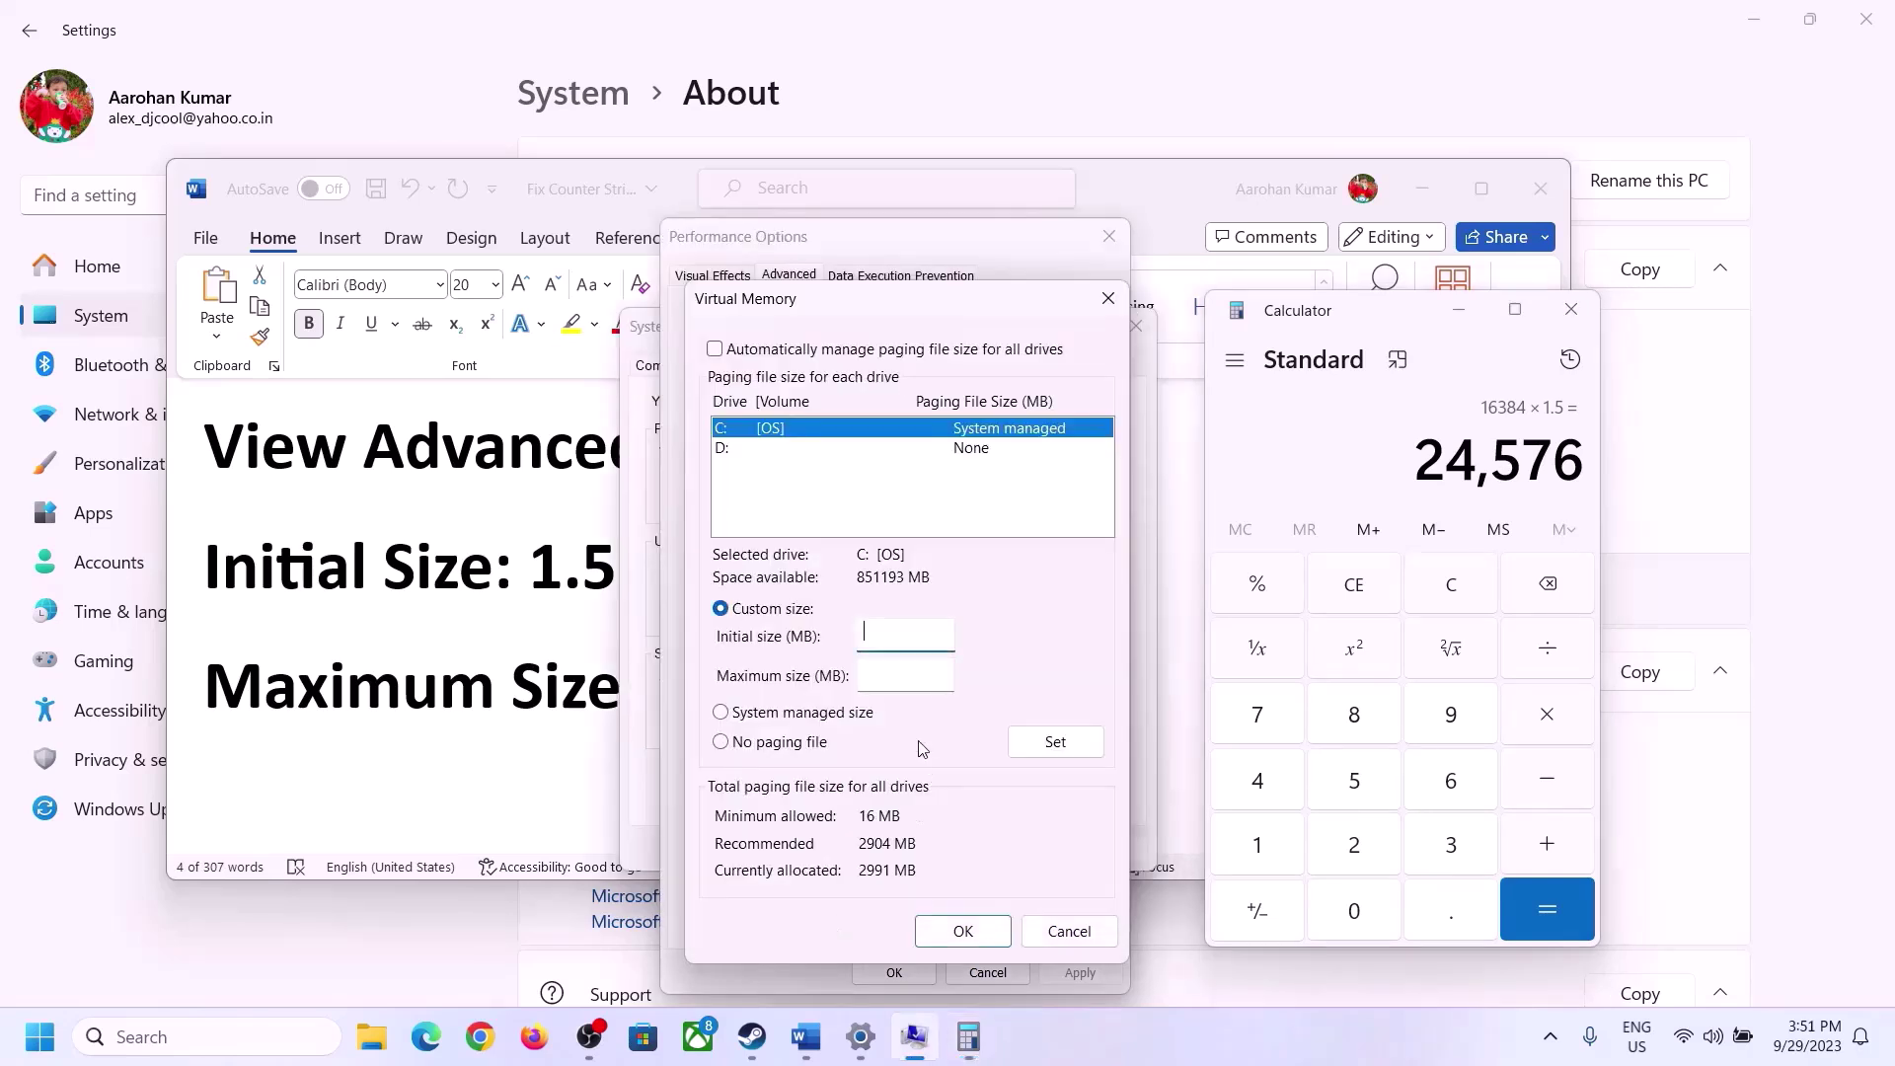
pyautogui.click(891, 635)
pyautogui.write('24576')
pyautogui.click(949, 674)
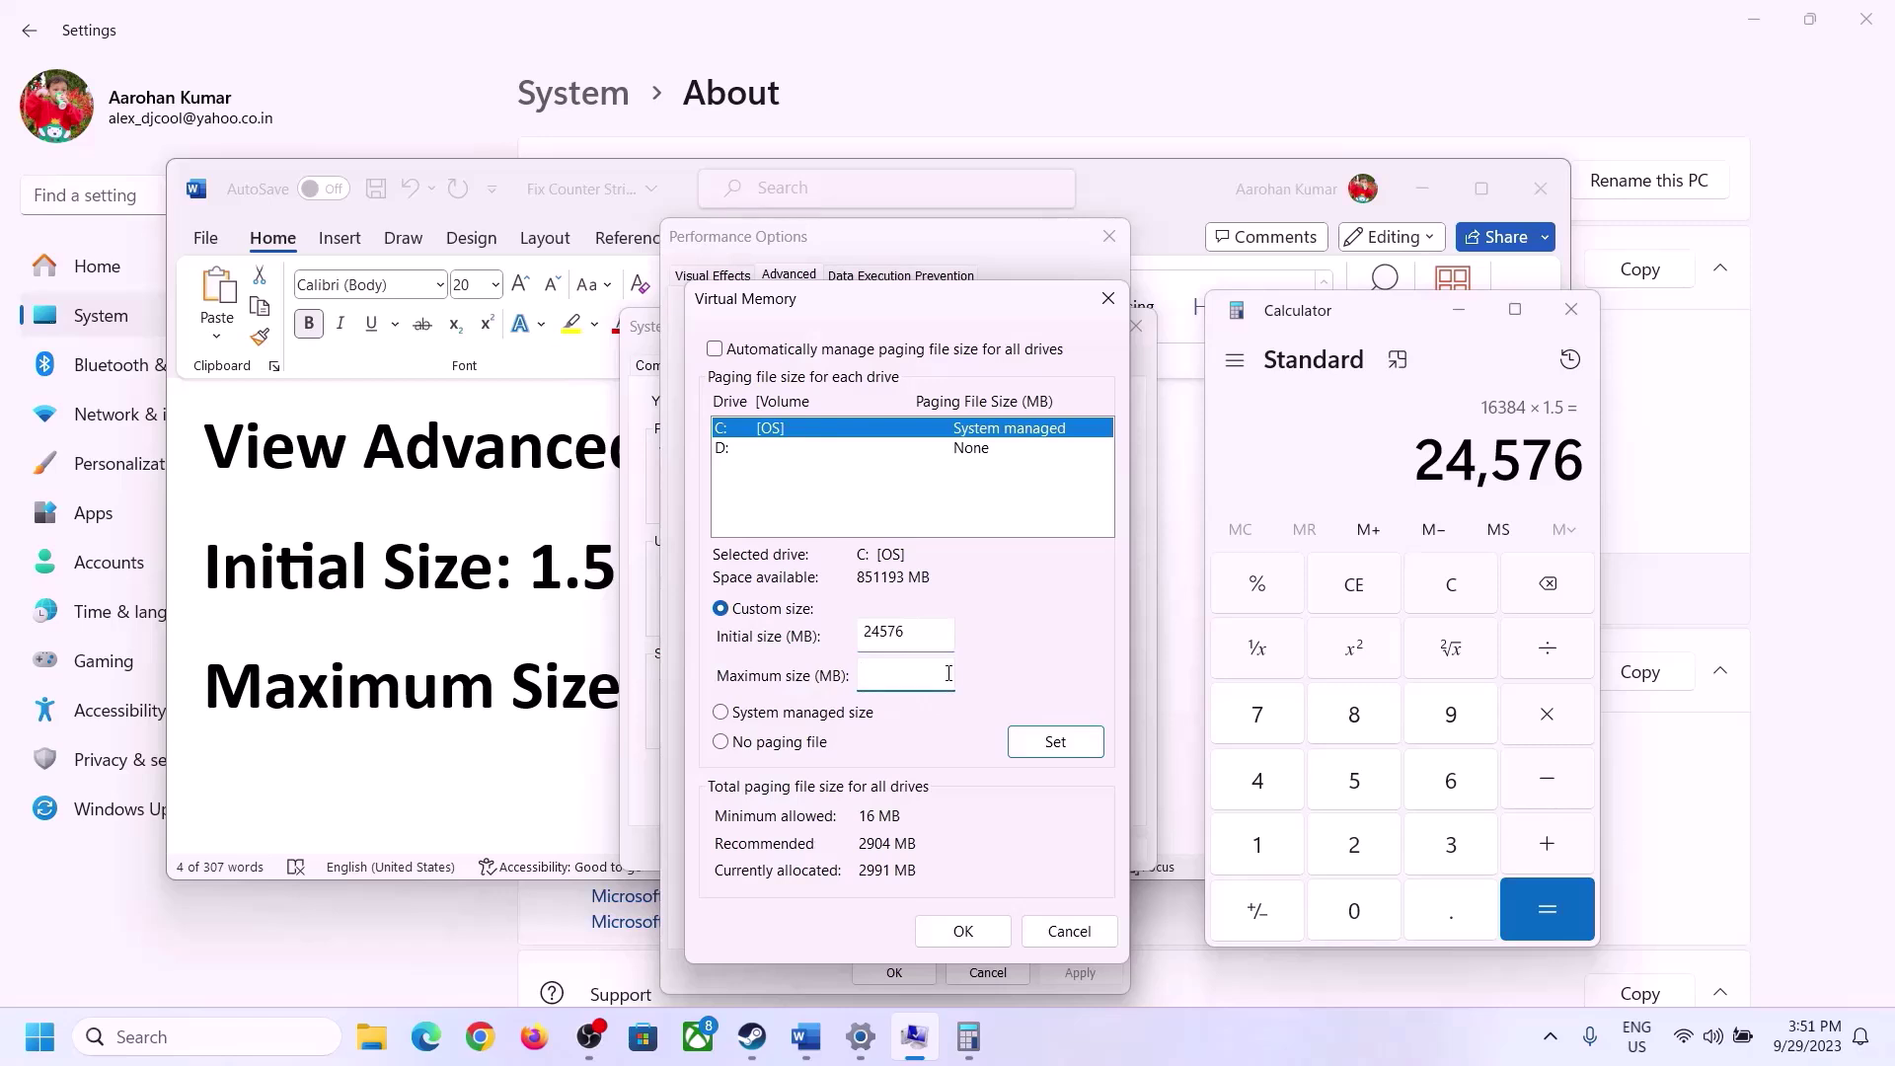
# Clear the calculator and recheck the installed RAM on the About page of Windows Settings.
pyautogui.click(544, 697)
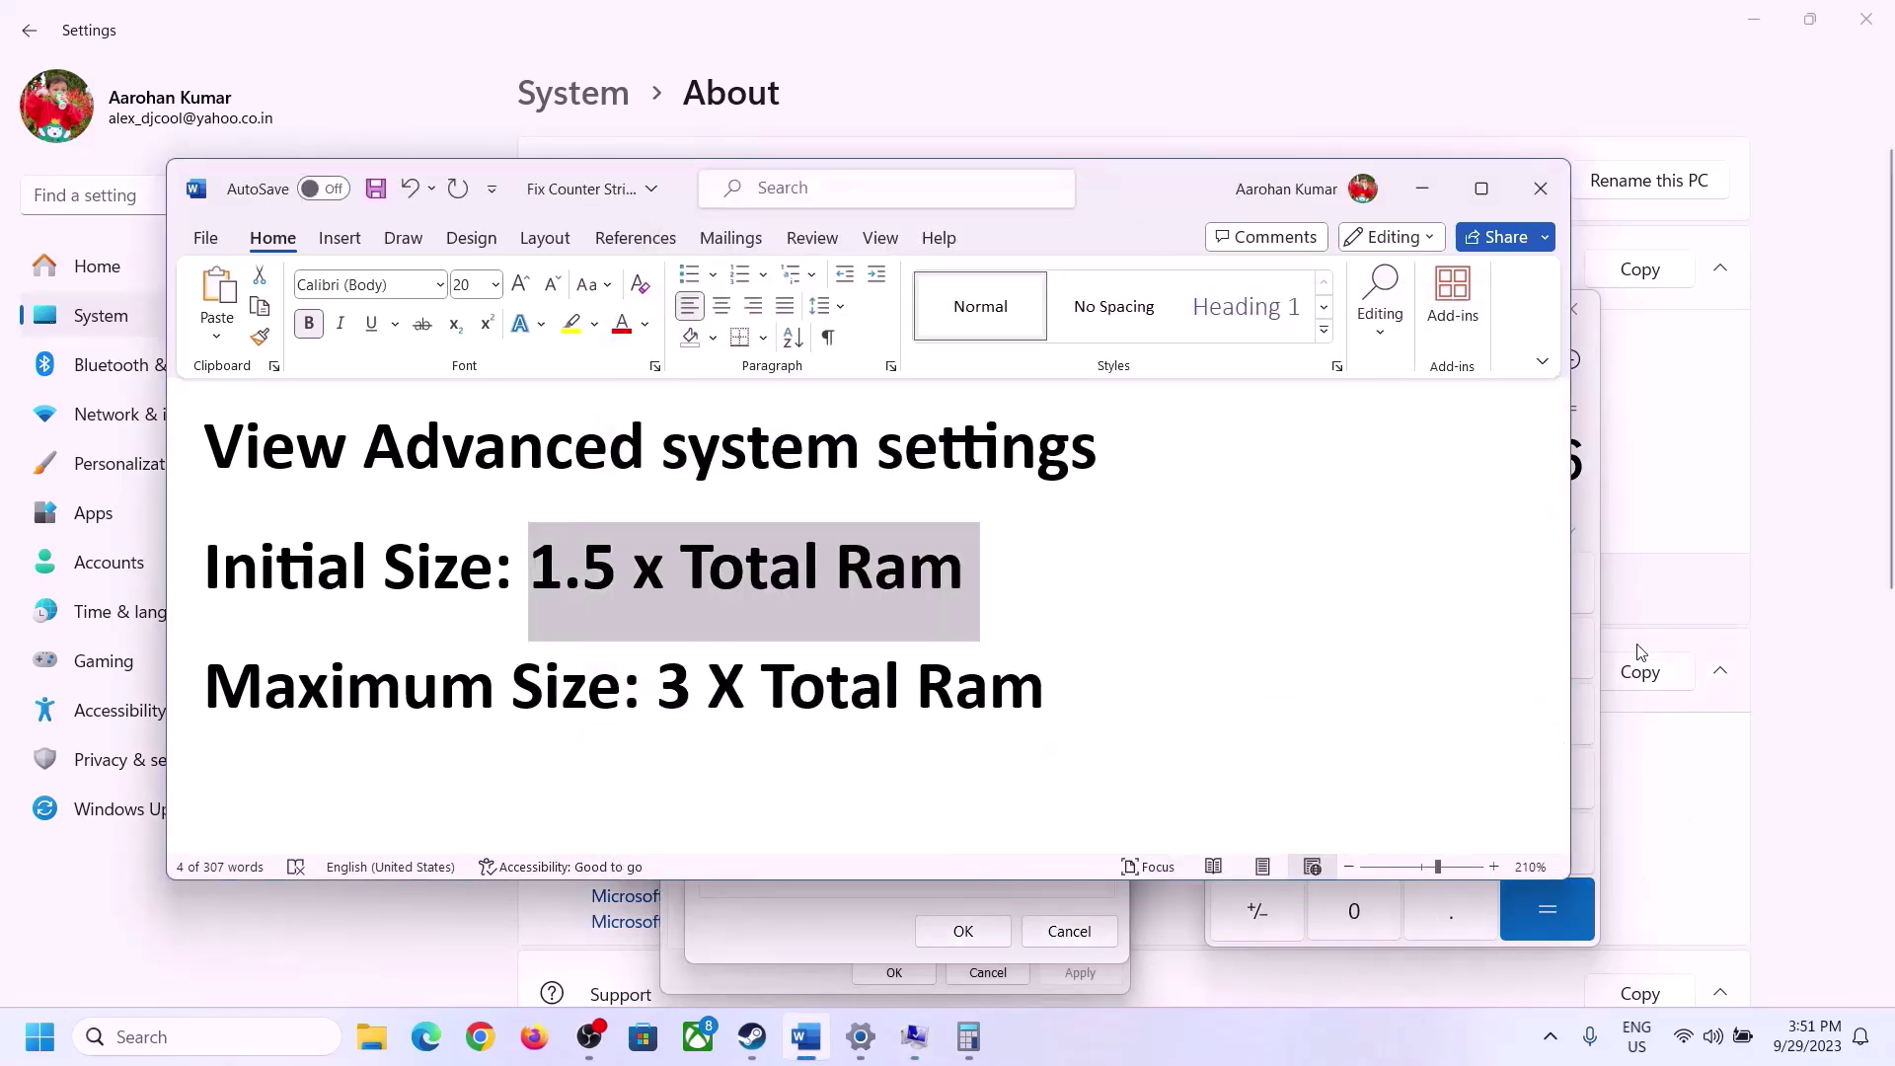
pyautogui.click(1592, 511)
pyautogui.click(1451, 584)
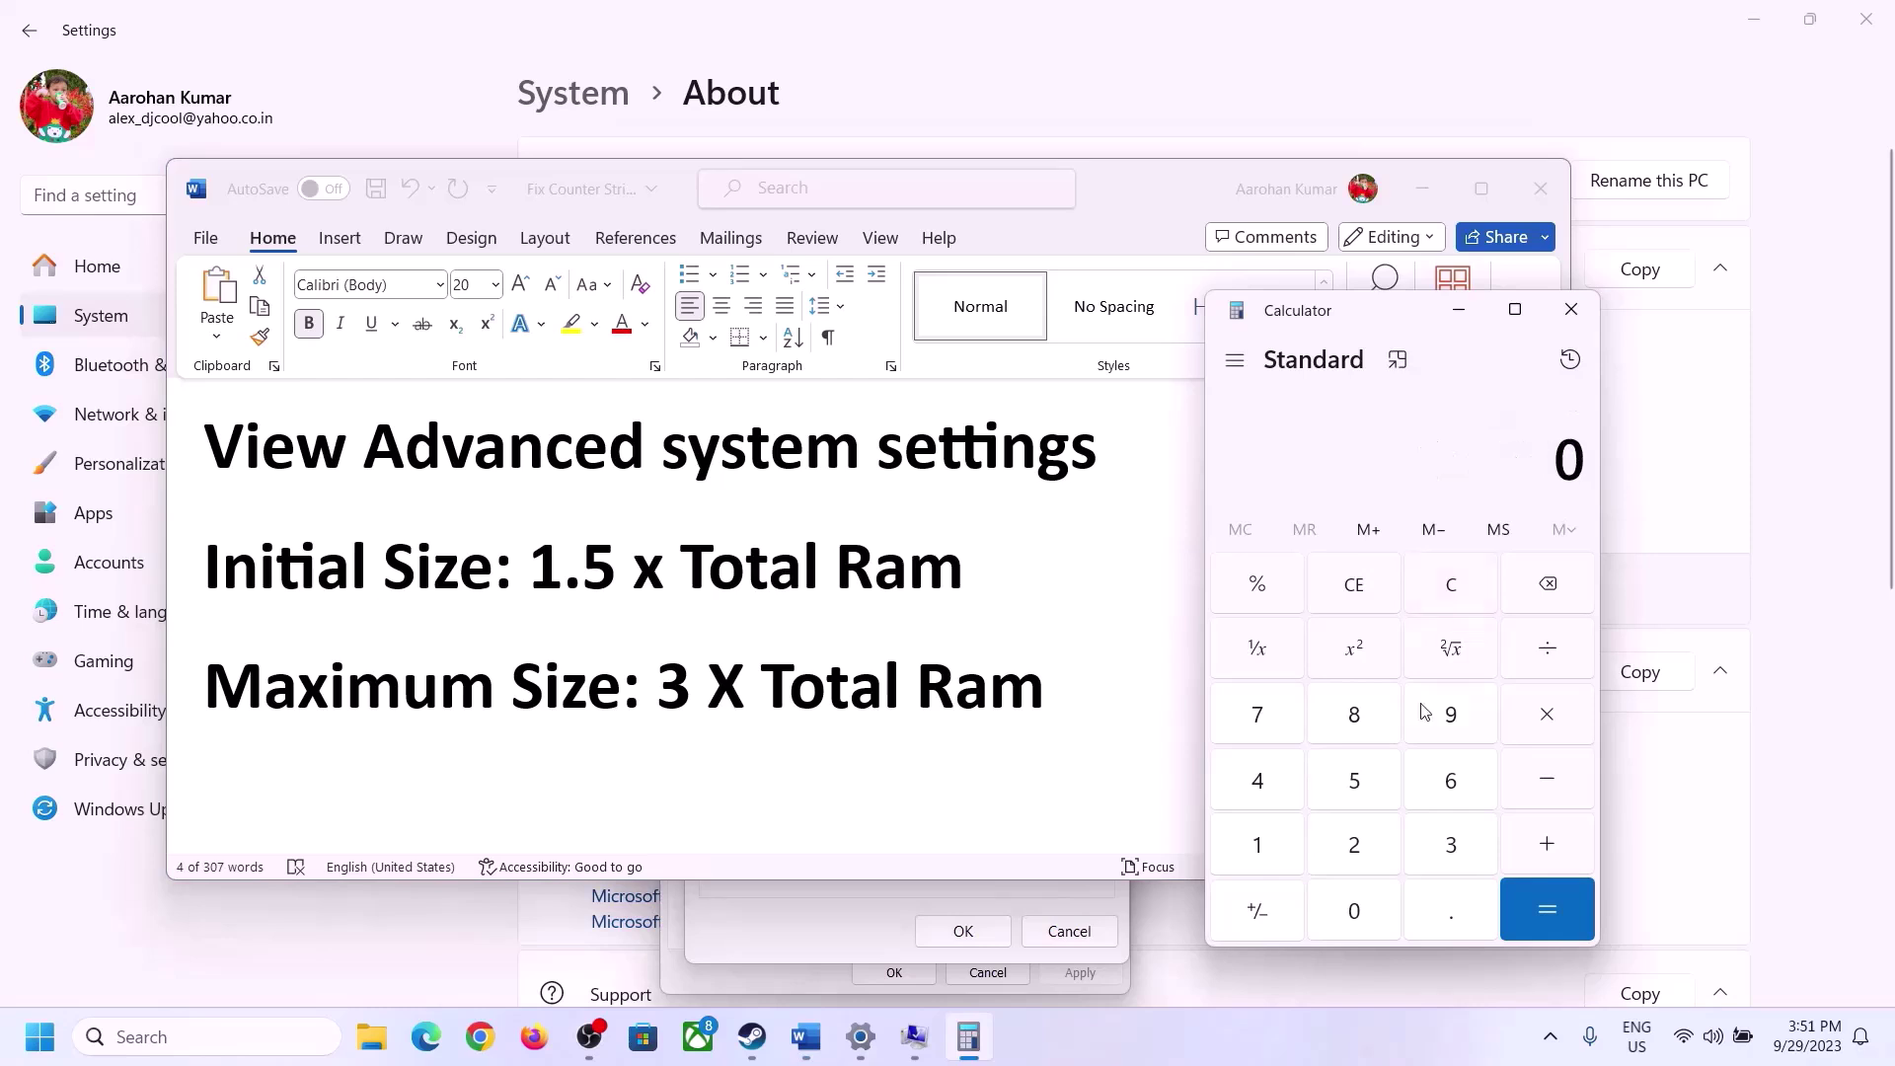
pyautogui.click(861, 1037)
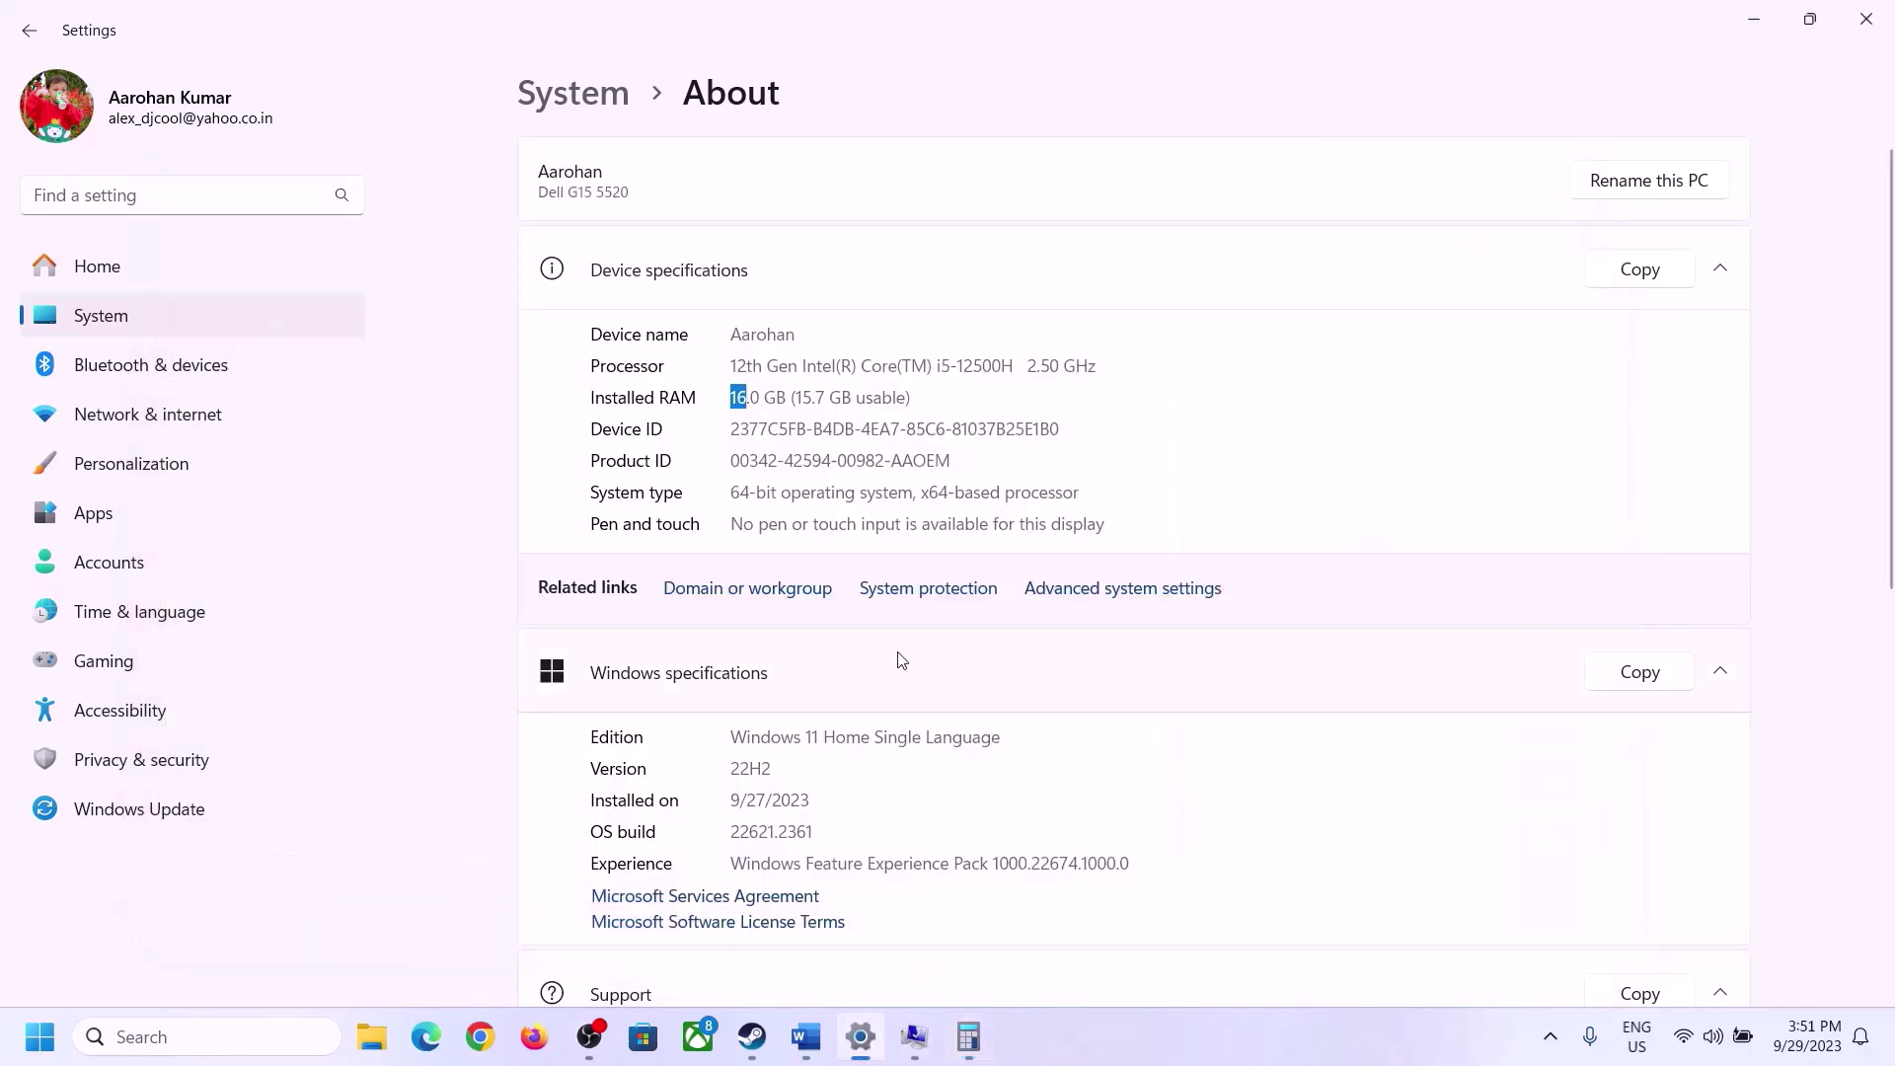
pyautogui.click(968, 1036)
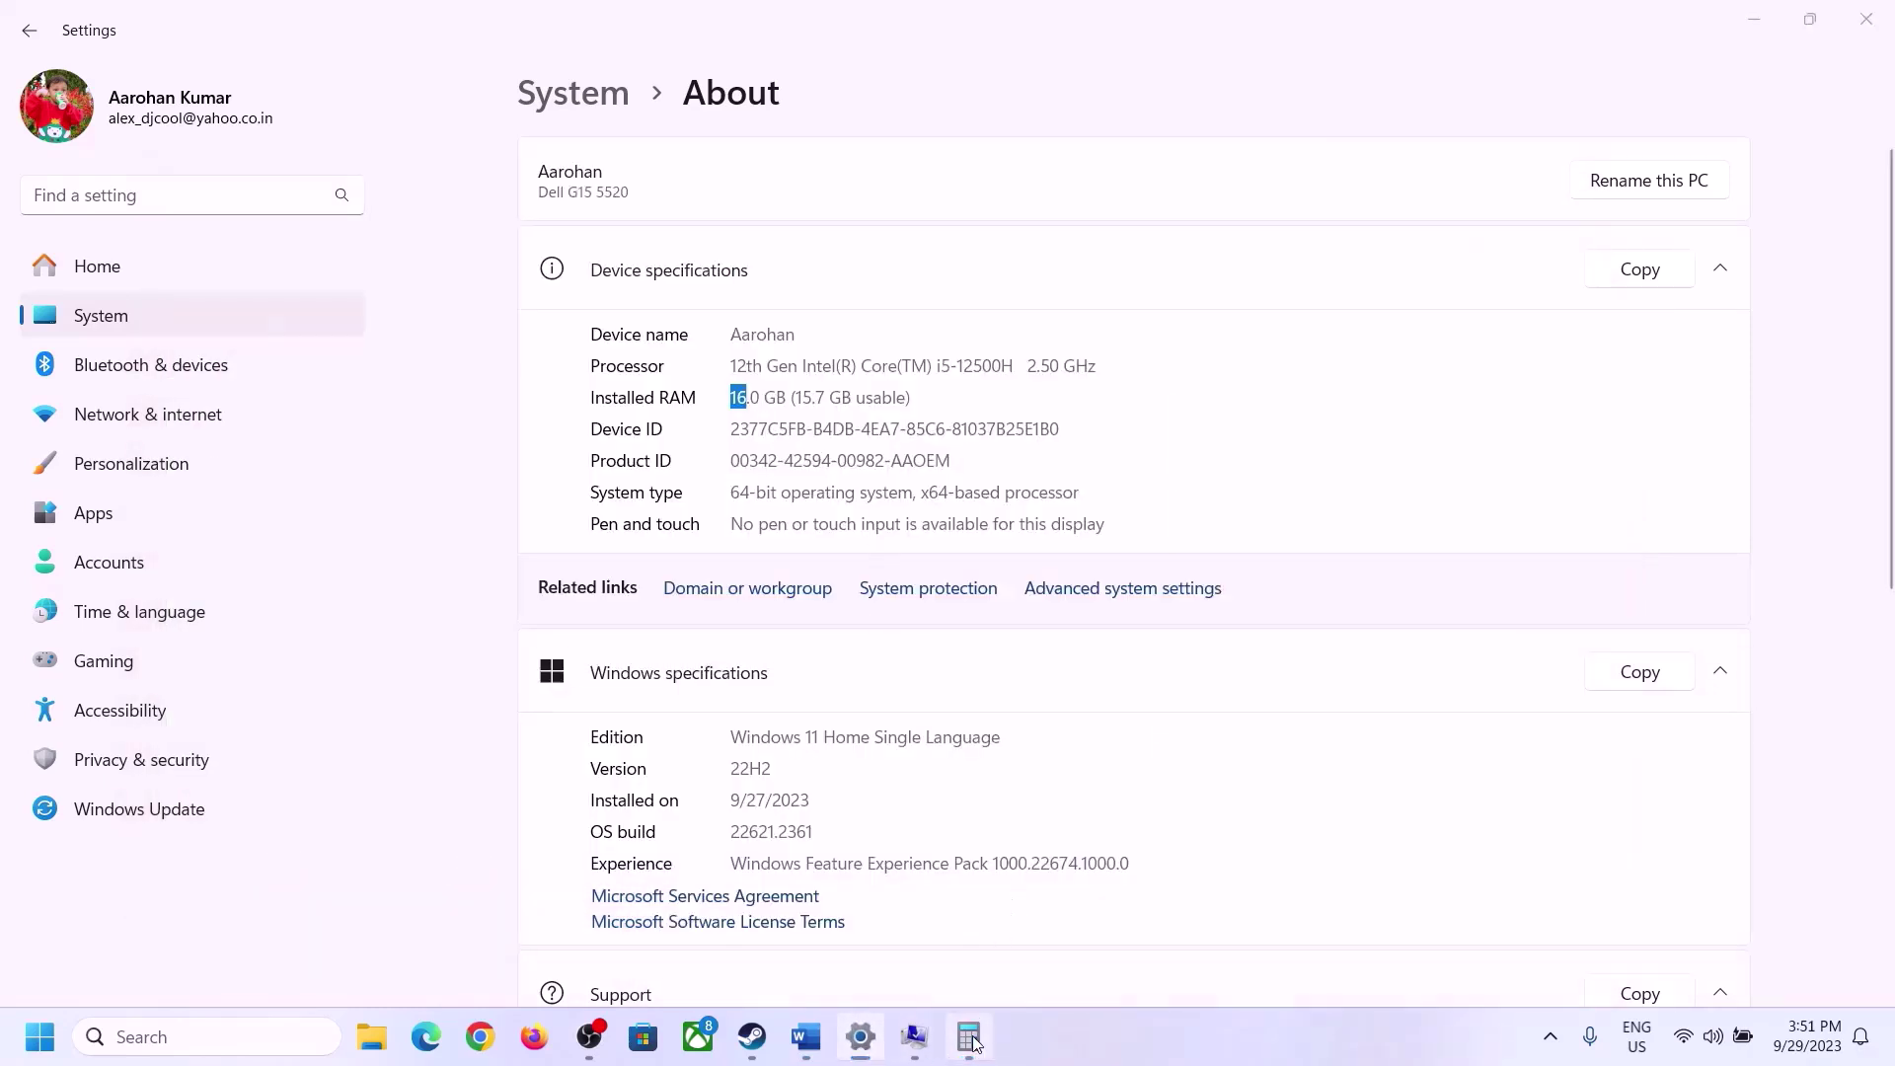
# Calculate 16 × 1024 again in Calculator as the basis for the maximum paging file size.
pyautogui.click(1278, 839)
pyautogui.click(1445, 782)
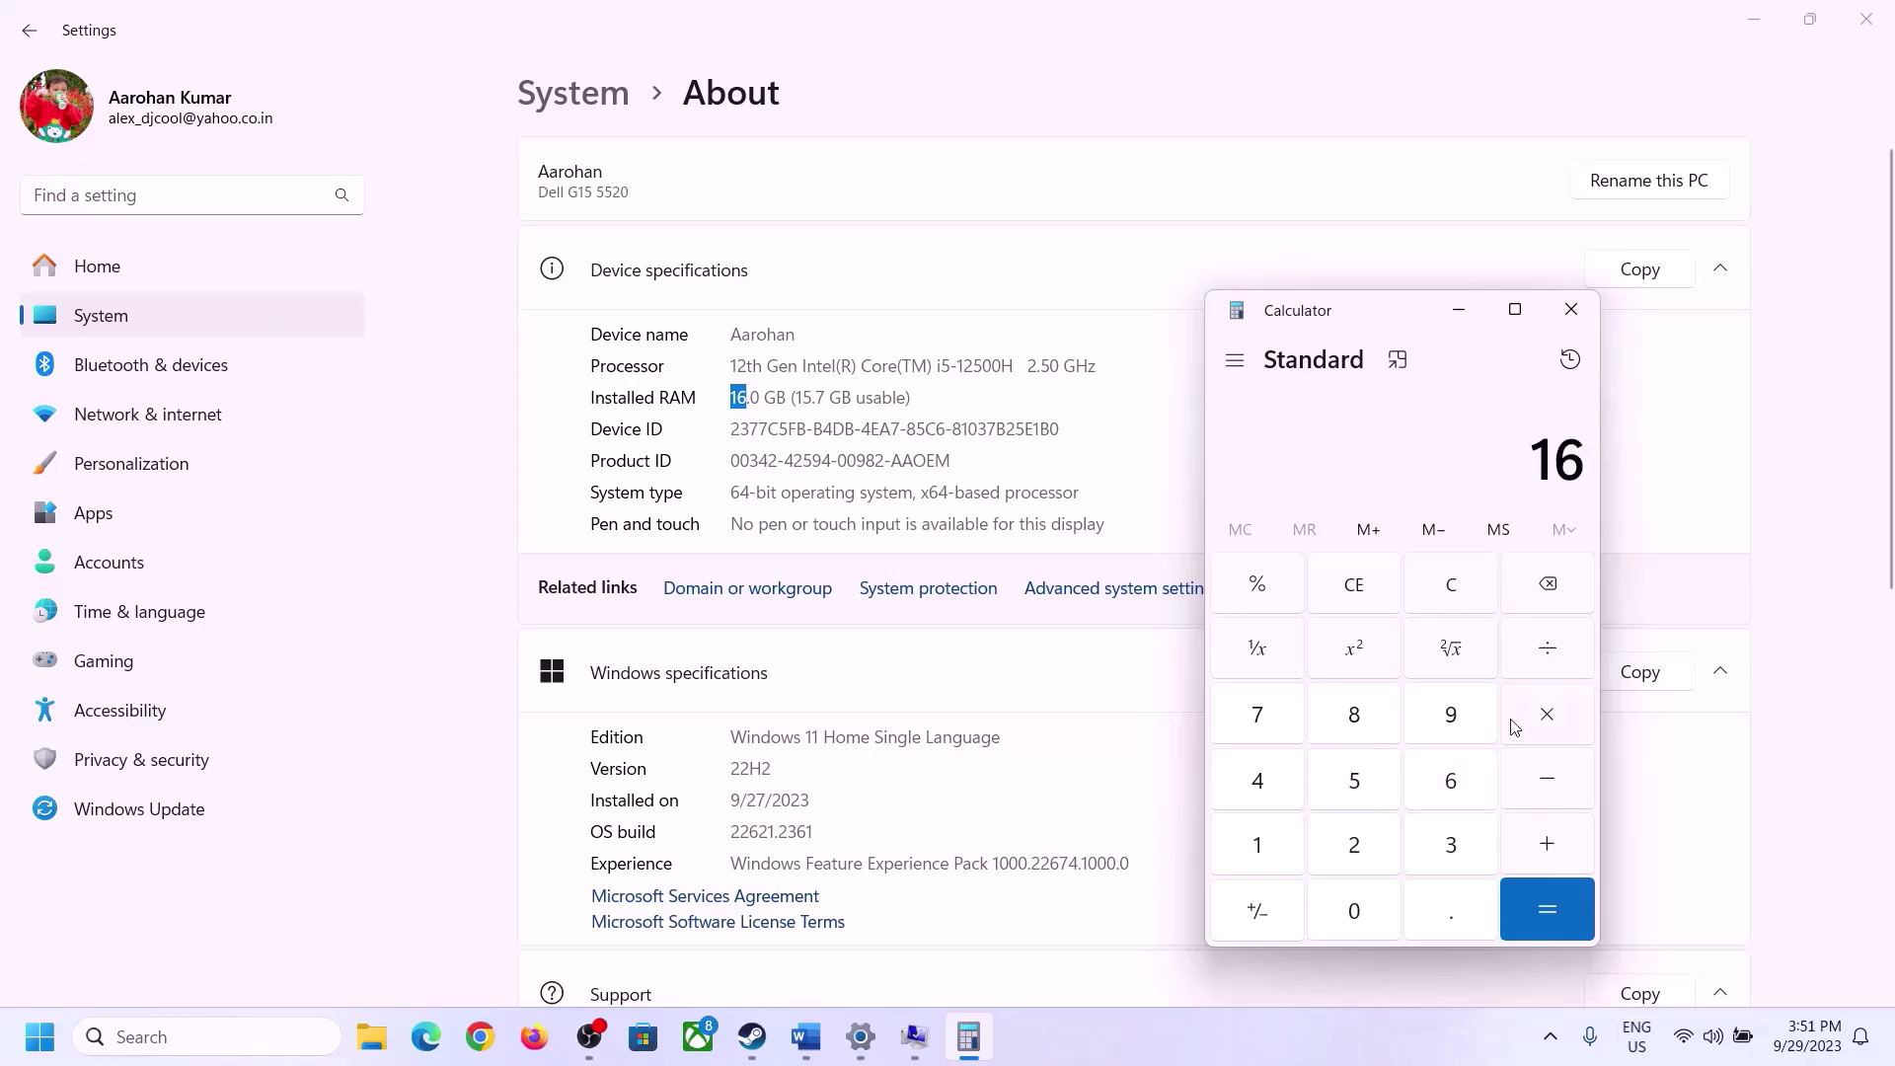
pyautogui.click(1538, 718)
pyautogui.click(1272, 836)
pyautogui.click(1339, 904)
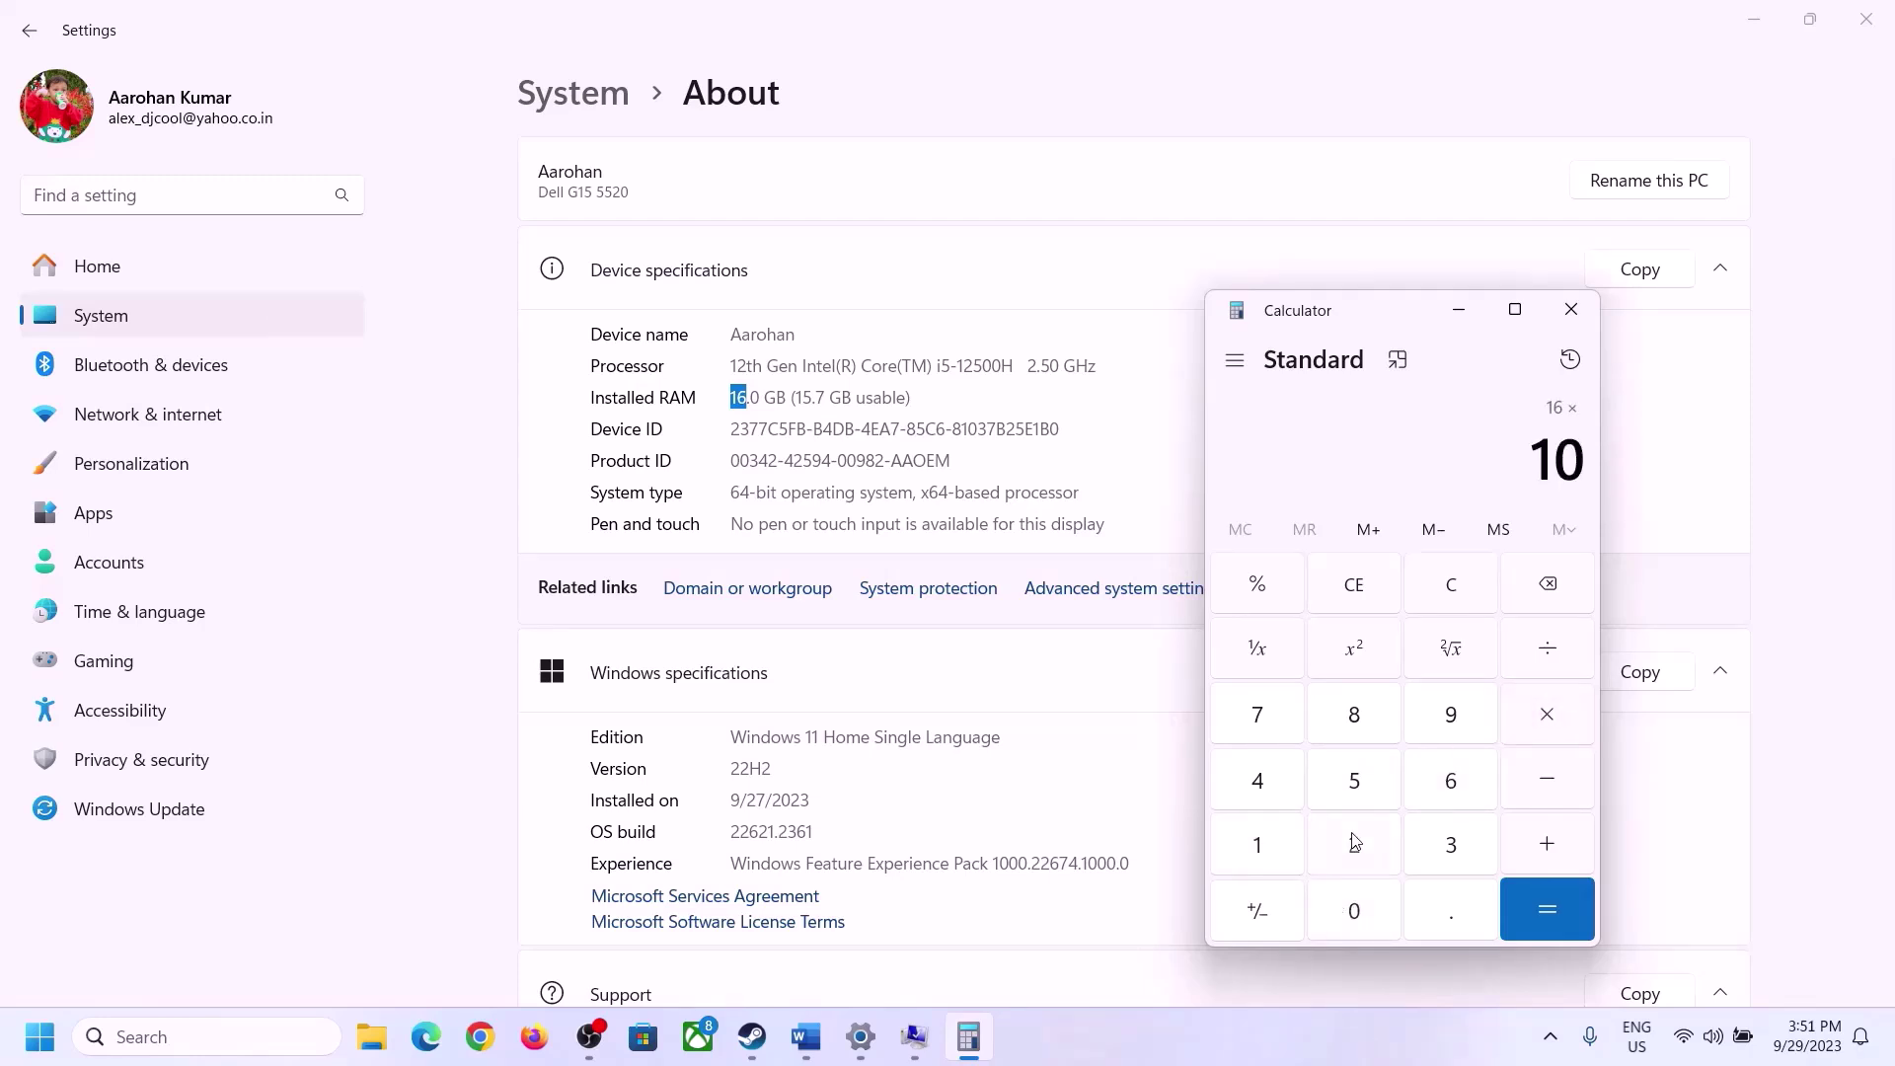
pyautogui.click(1354, 837)
pyautogui.click(1261, 778)
pyautogui.click(1525, 913)
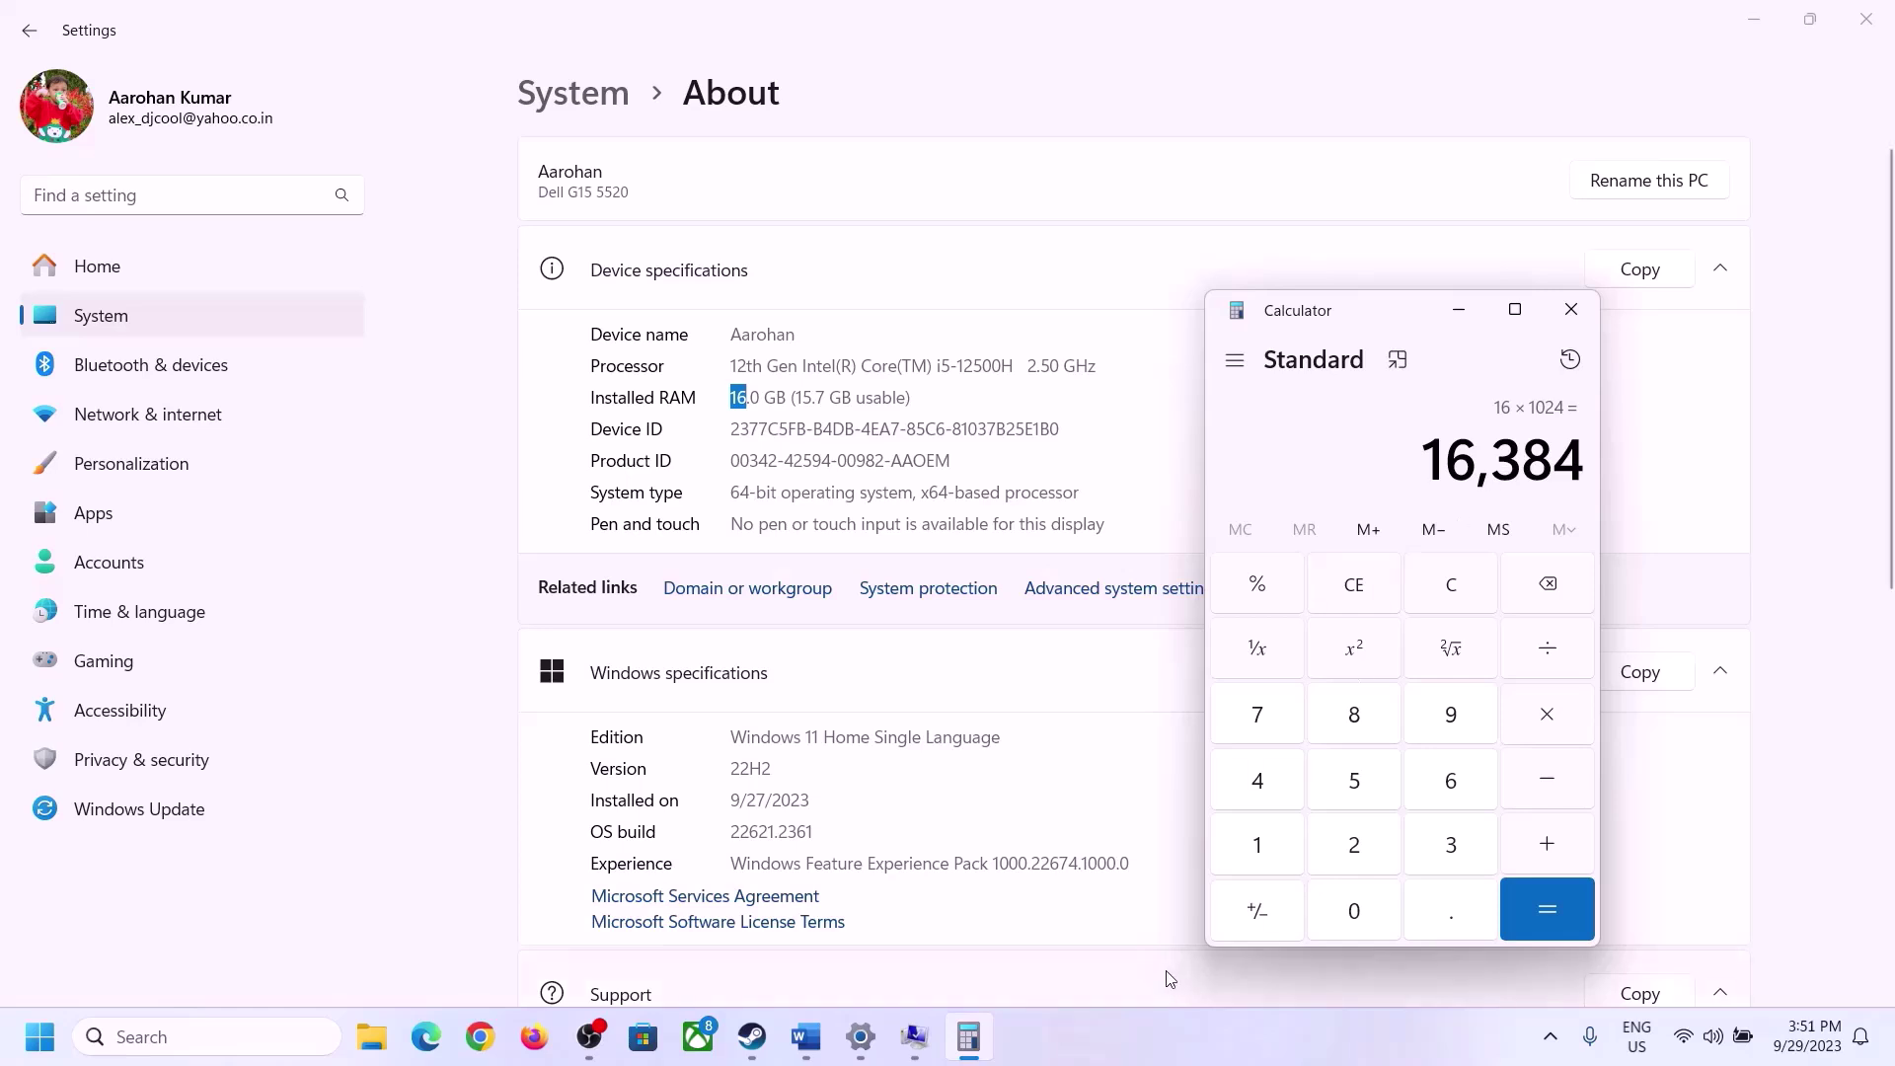
# Check the maximum size formula in the document and multiply the RAM size in megabytes by 3.
pyautogui.click(805, 1036)
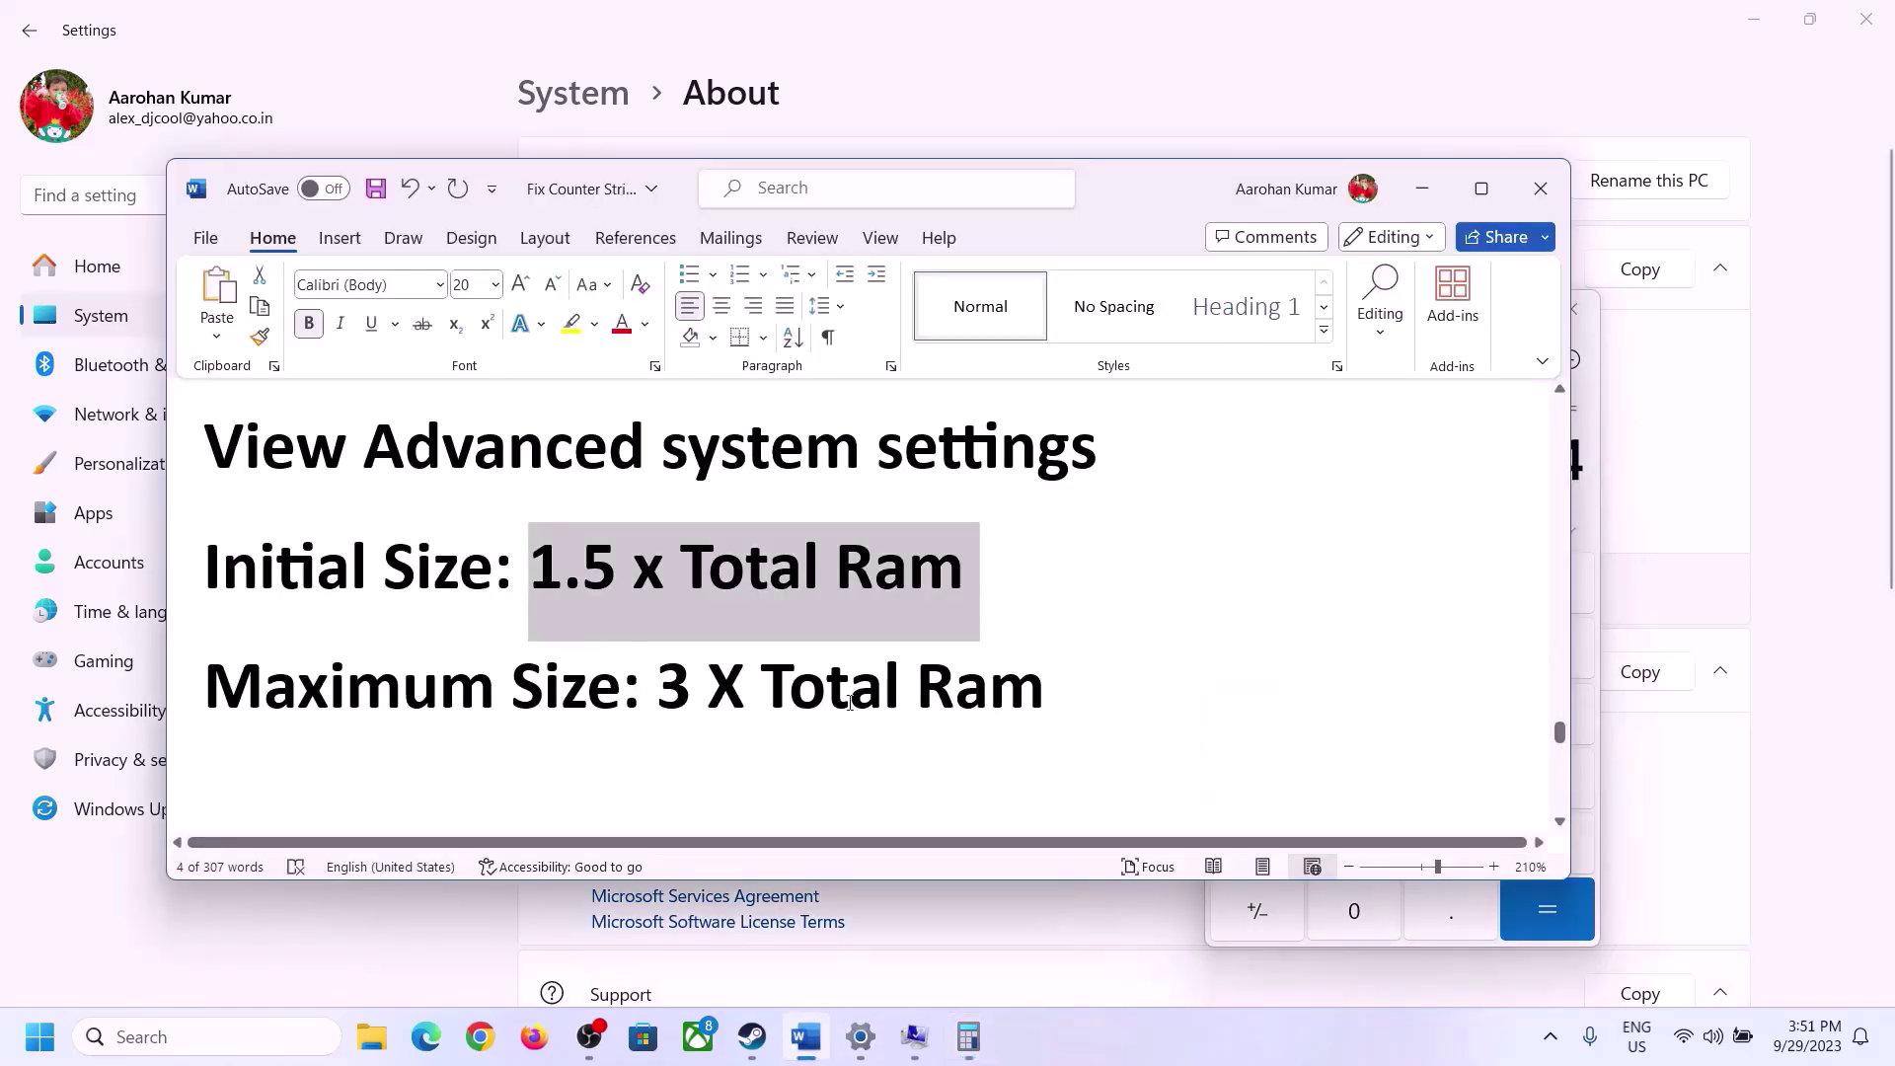
pyautogui.click(968, 1037)
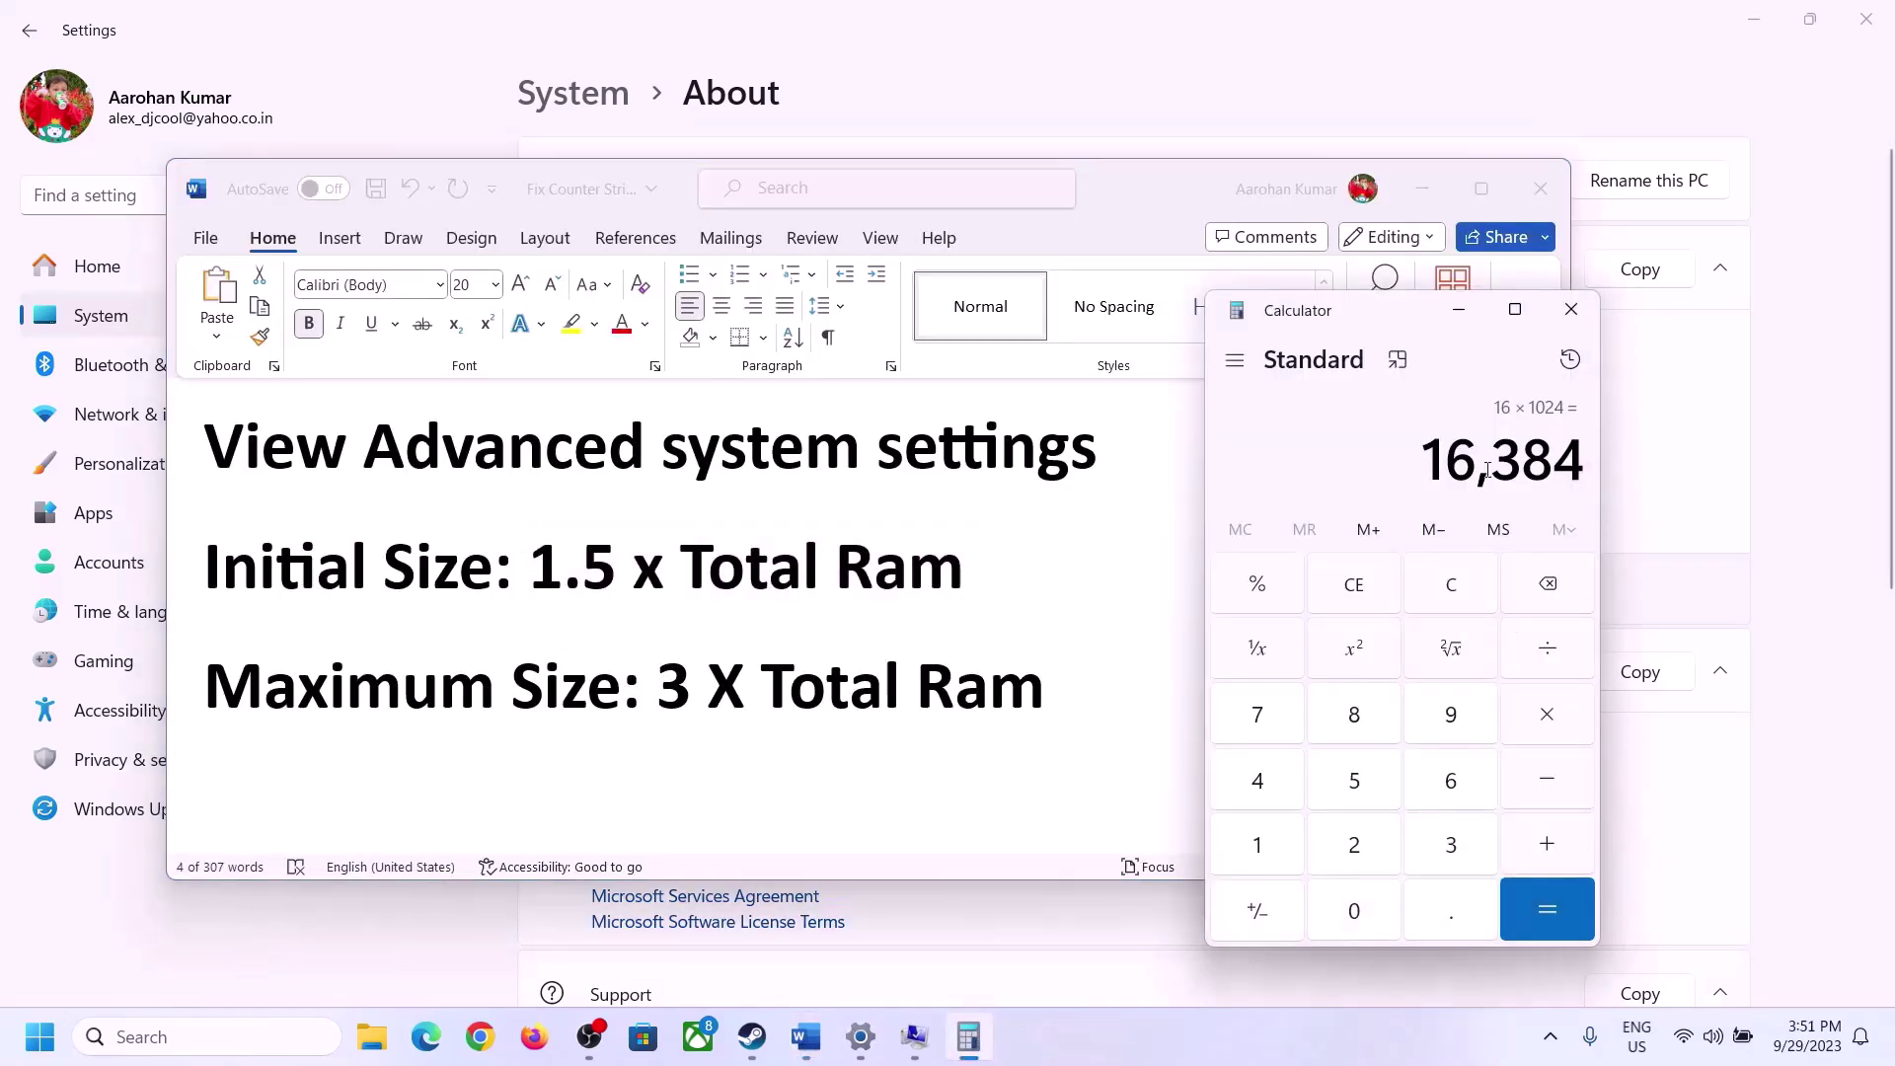
pyautogui.click(1547, 718)
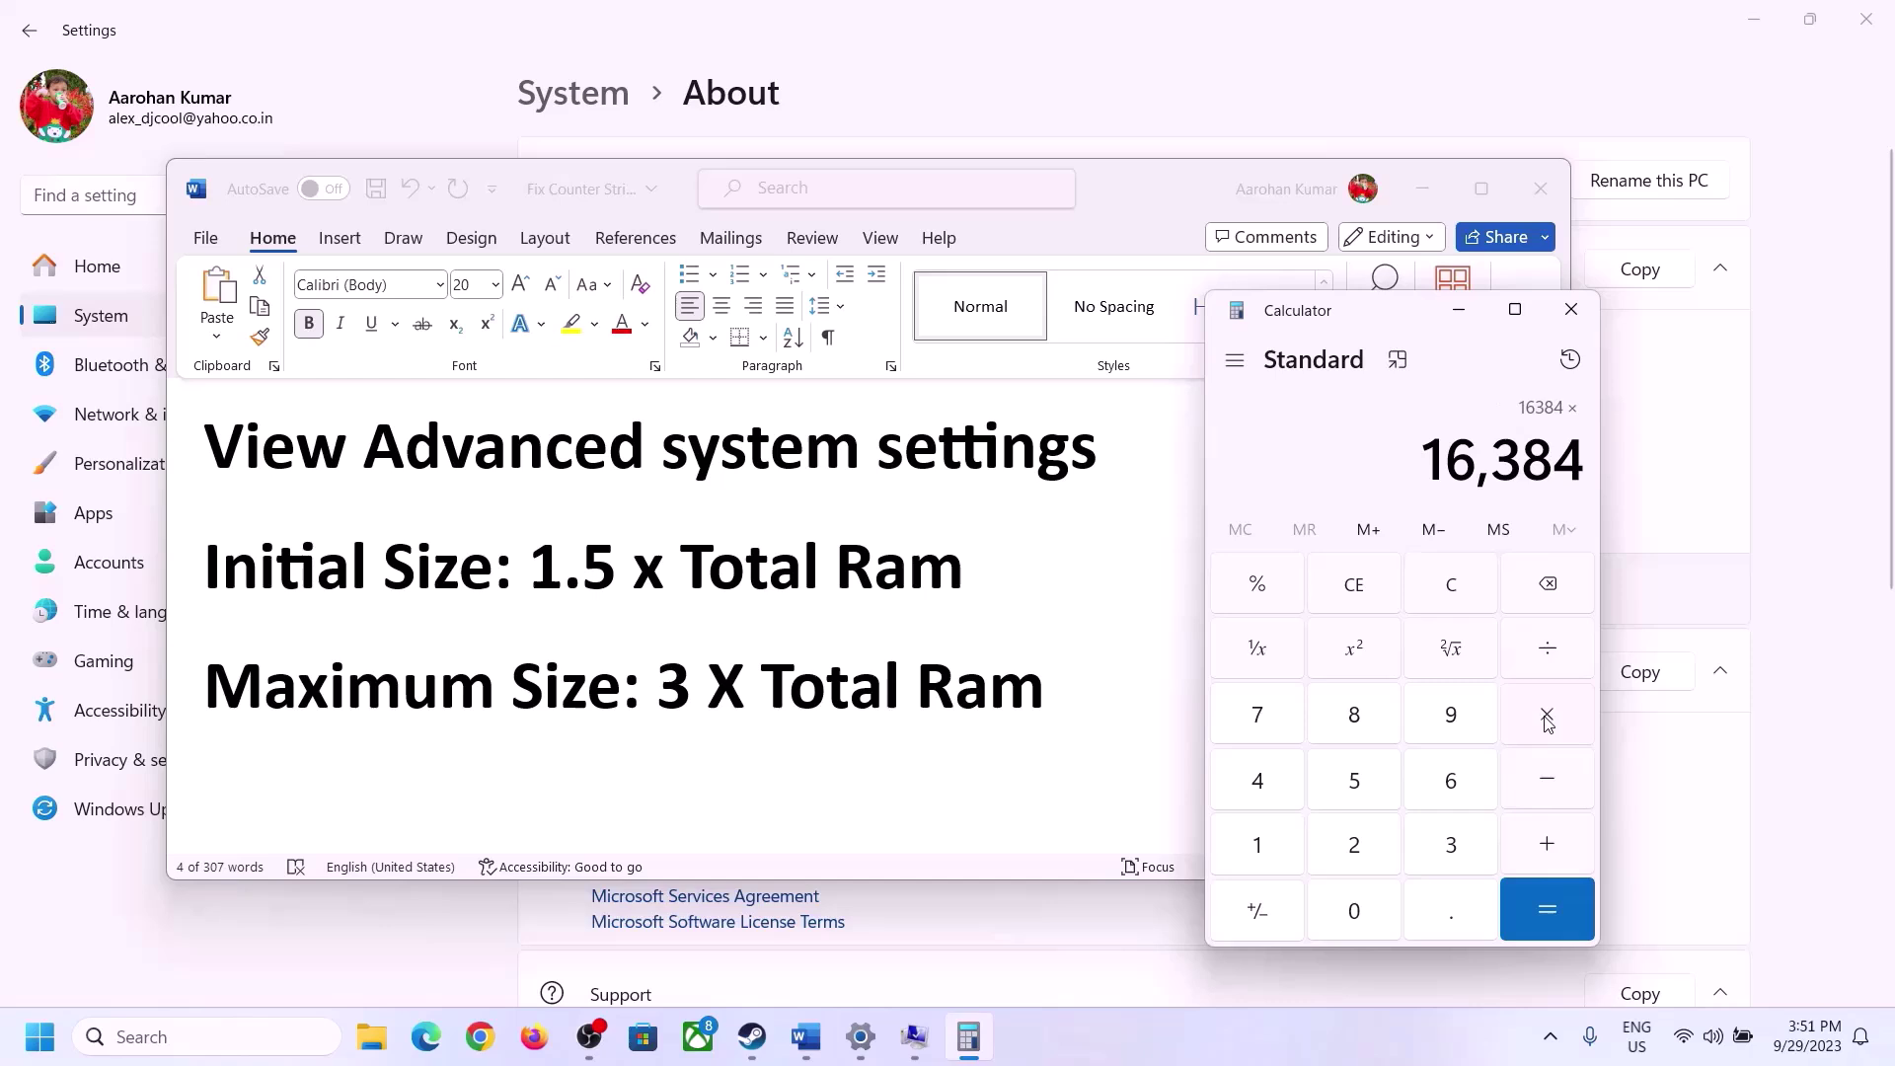
pyautogui.click(1423, 847)
pyautogui.click(1553, 883)
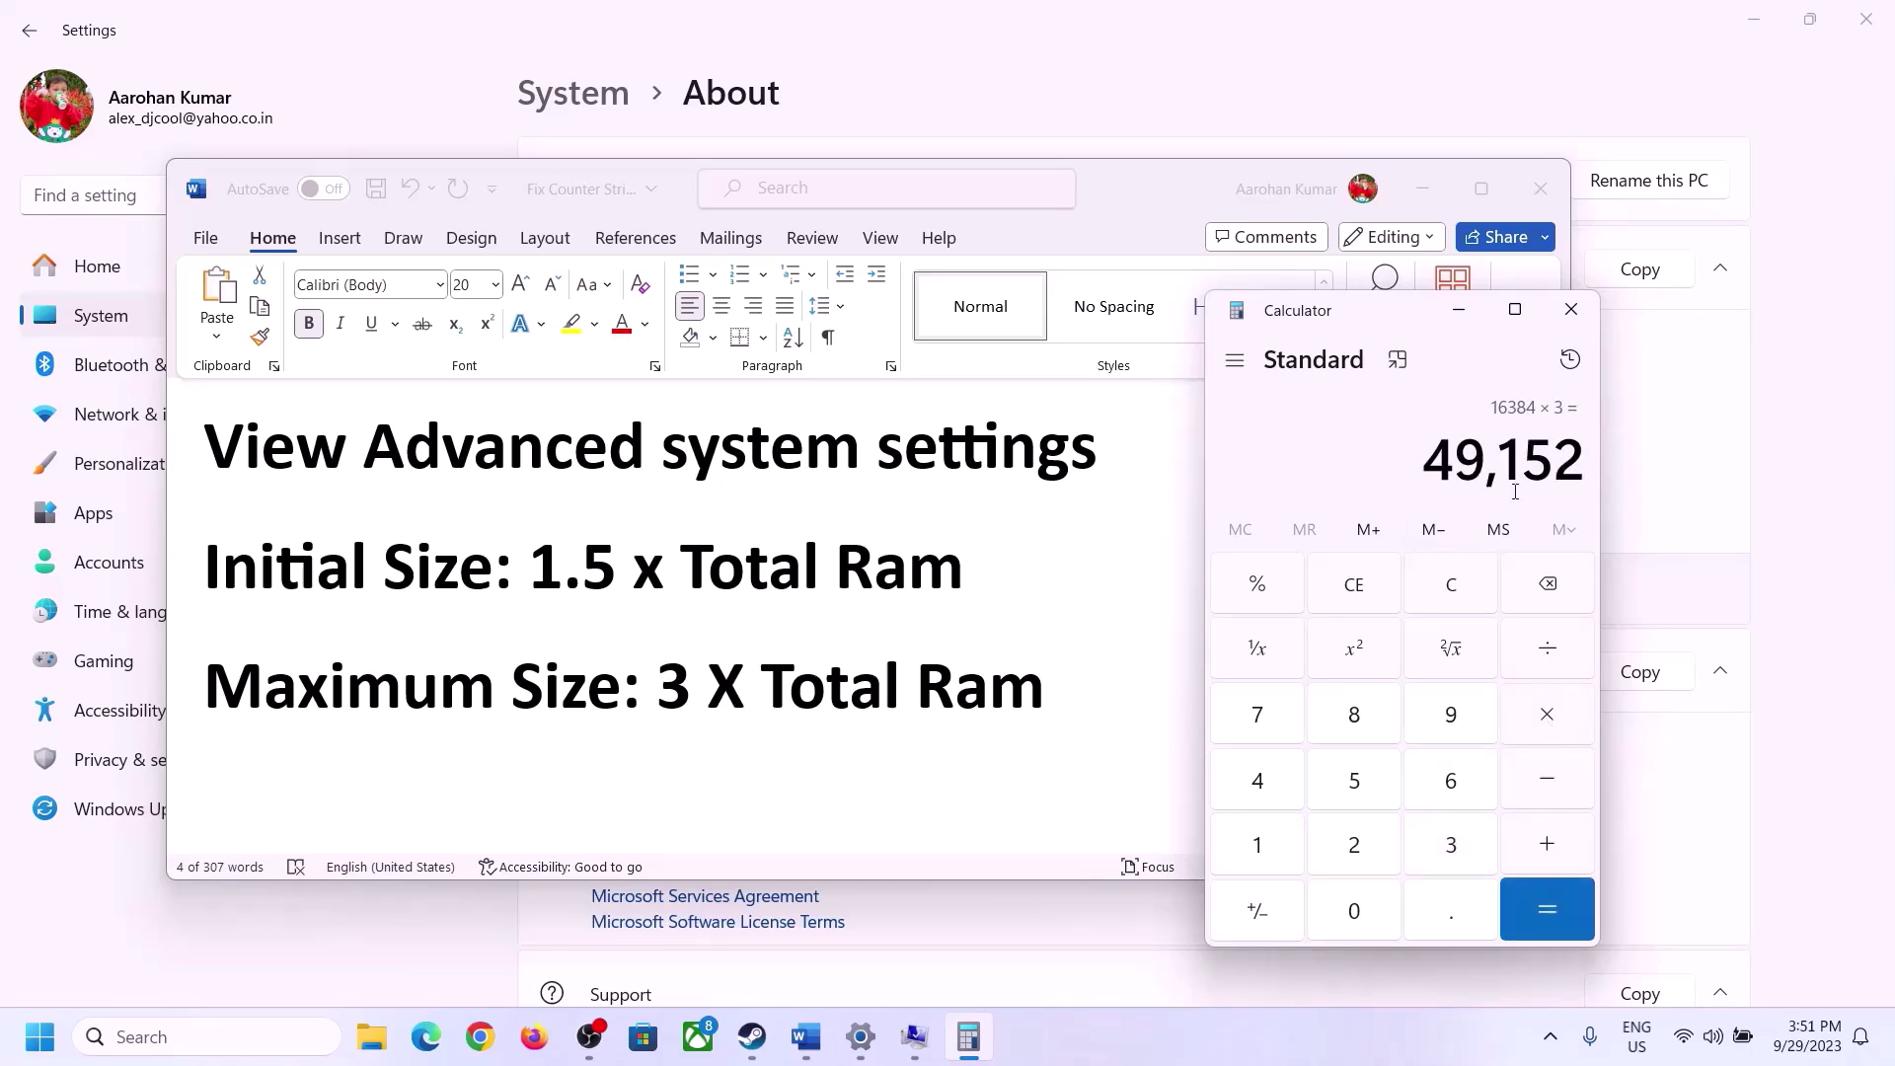
# Set the maximum paging file size for drive C: to 49152 MB, assign the custom size and accept the virtual memory settings.
pyautogui.click(914, 1037)
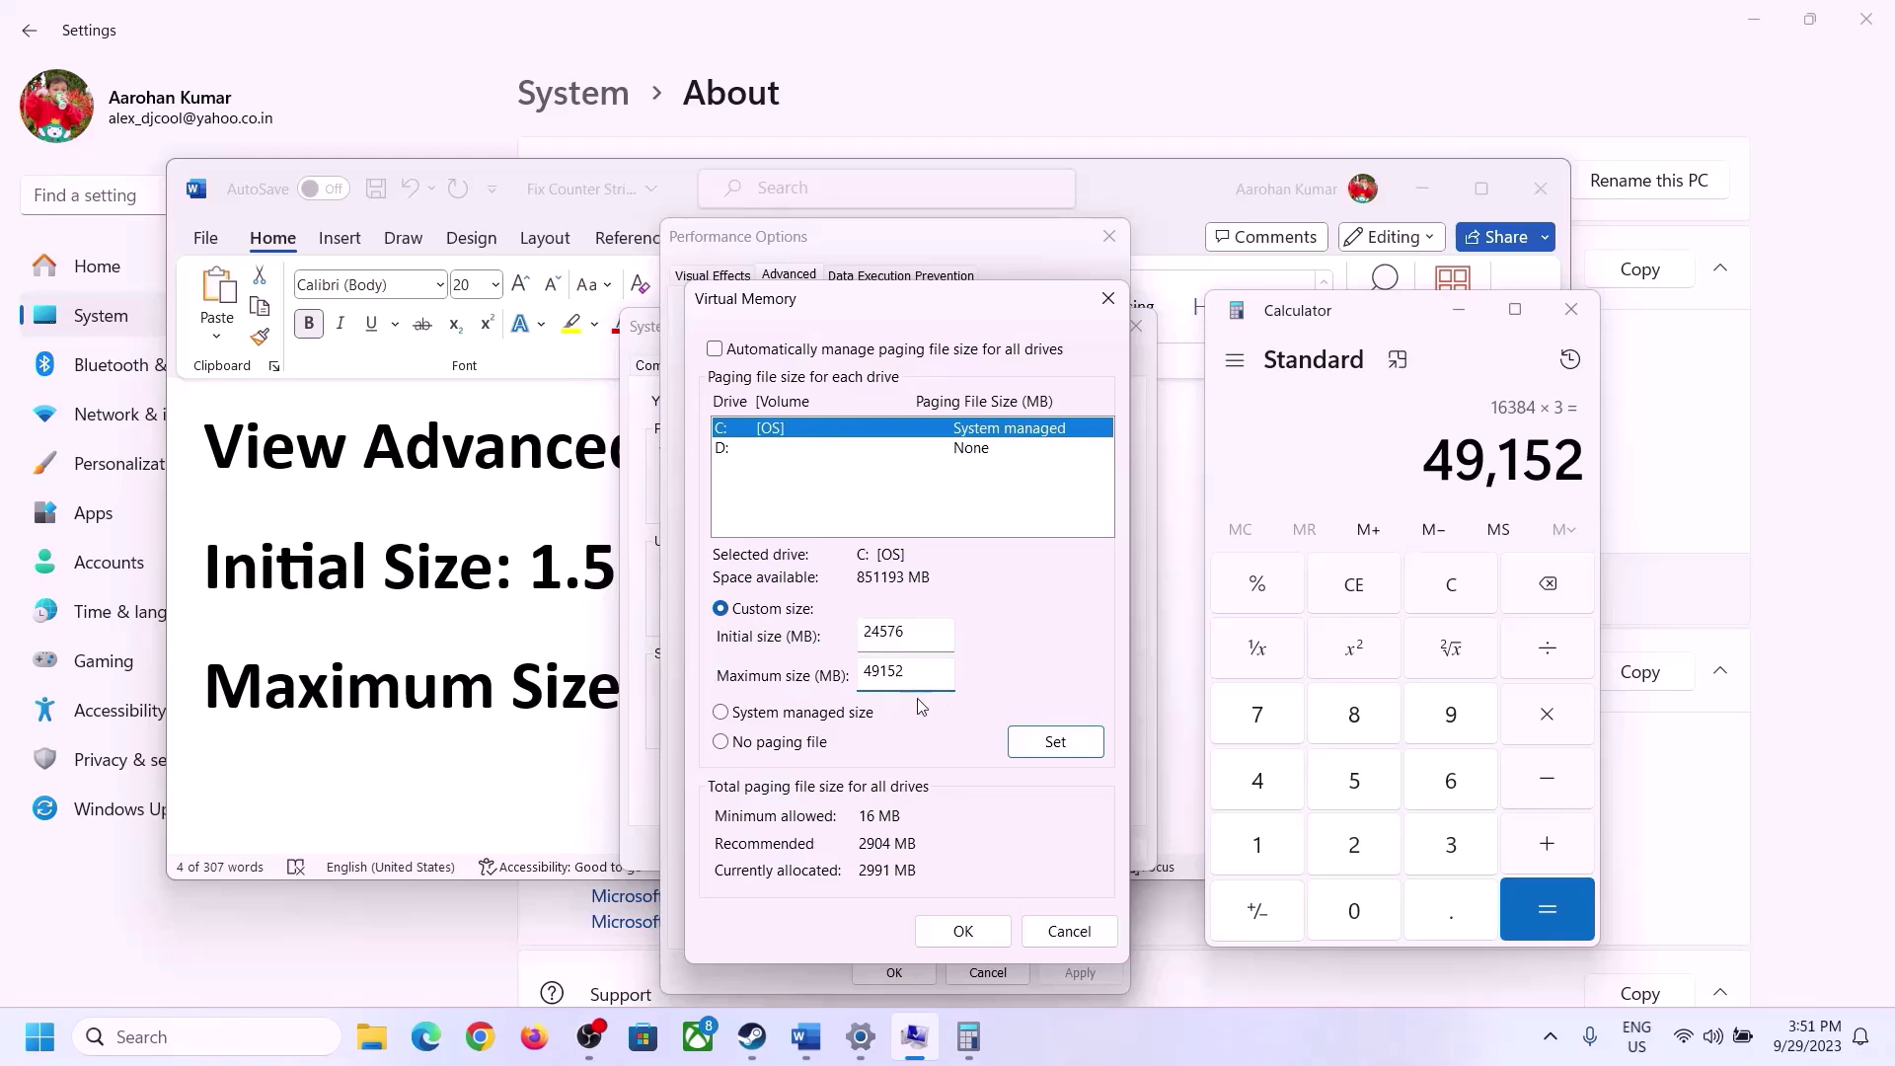
pyautogui.click(1055, 743)
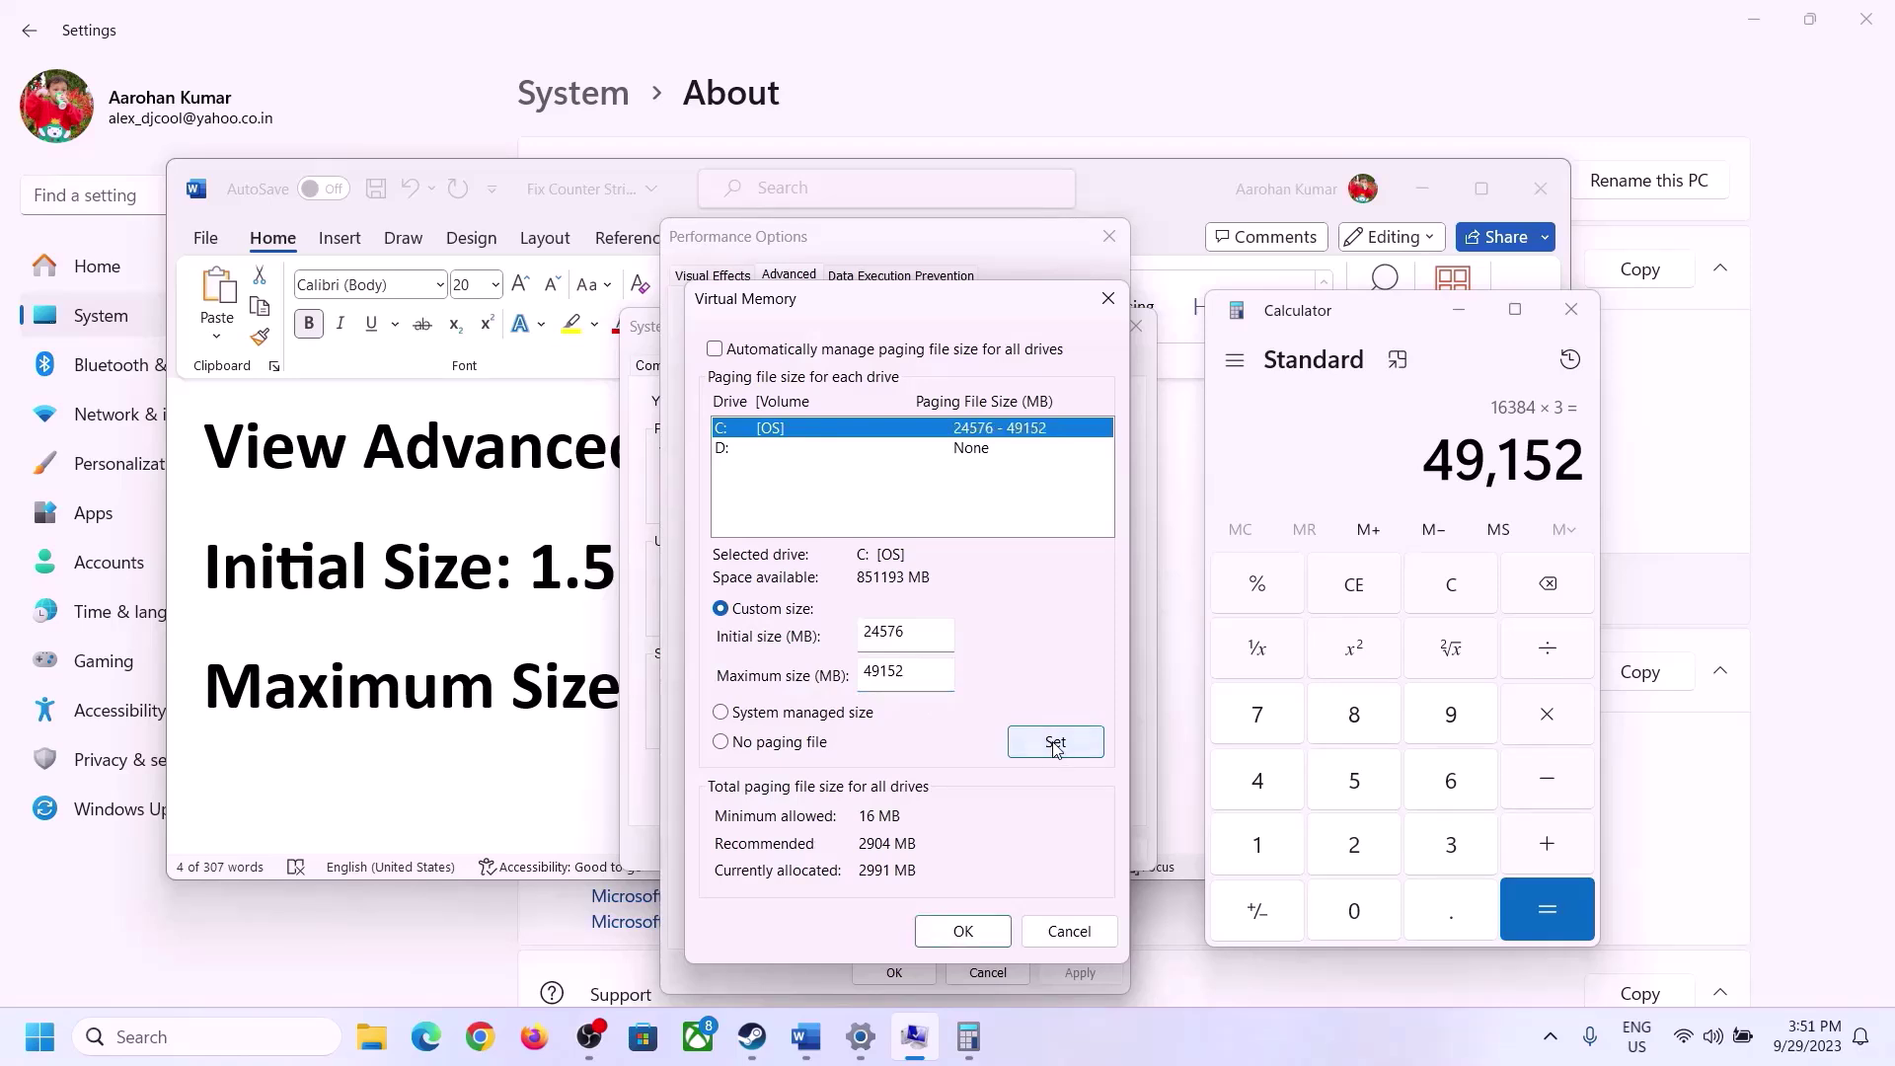
pyautogui.click(965, 929)
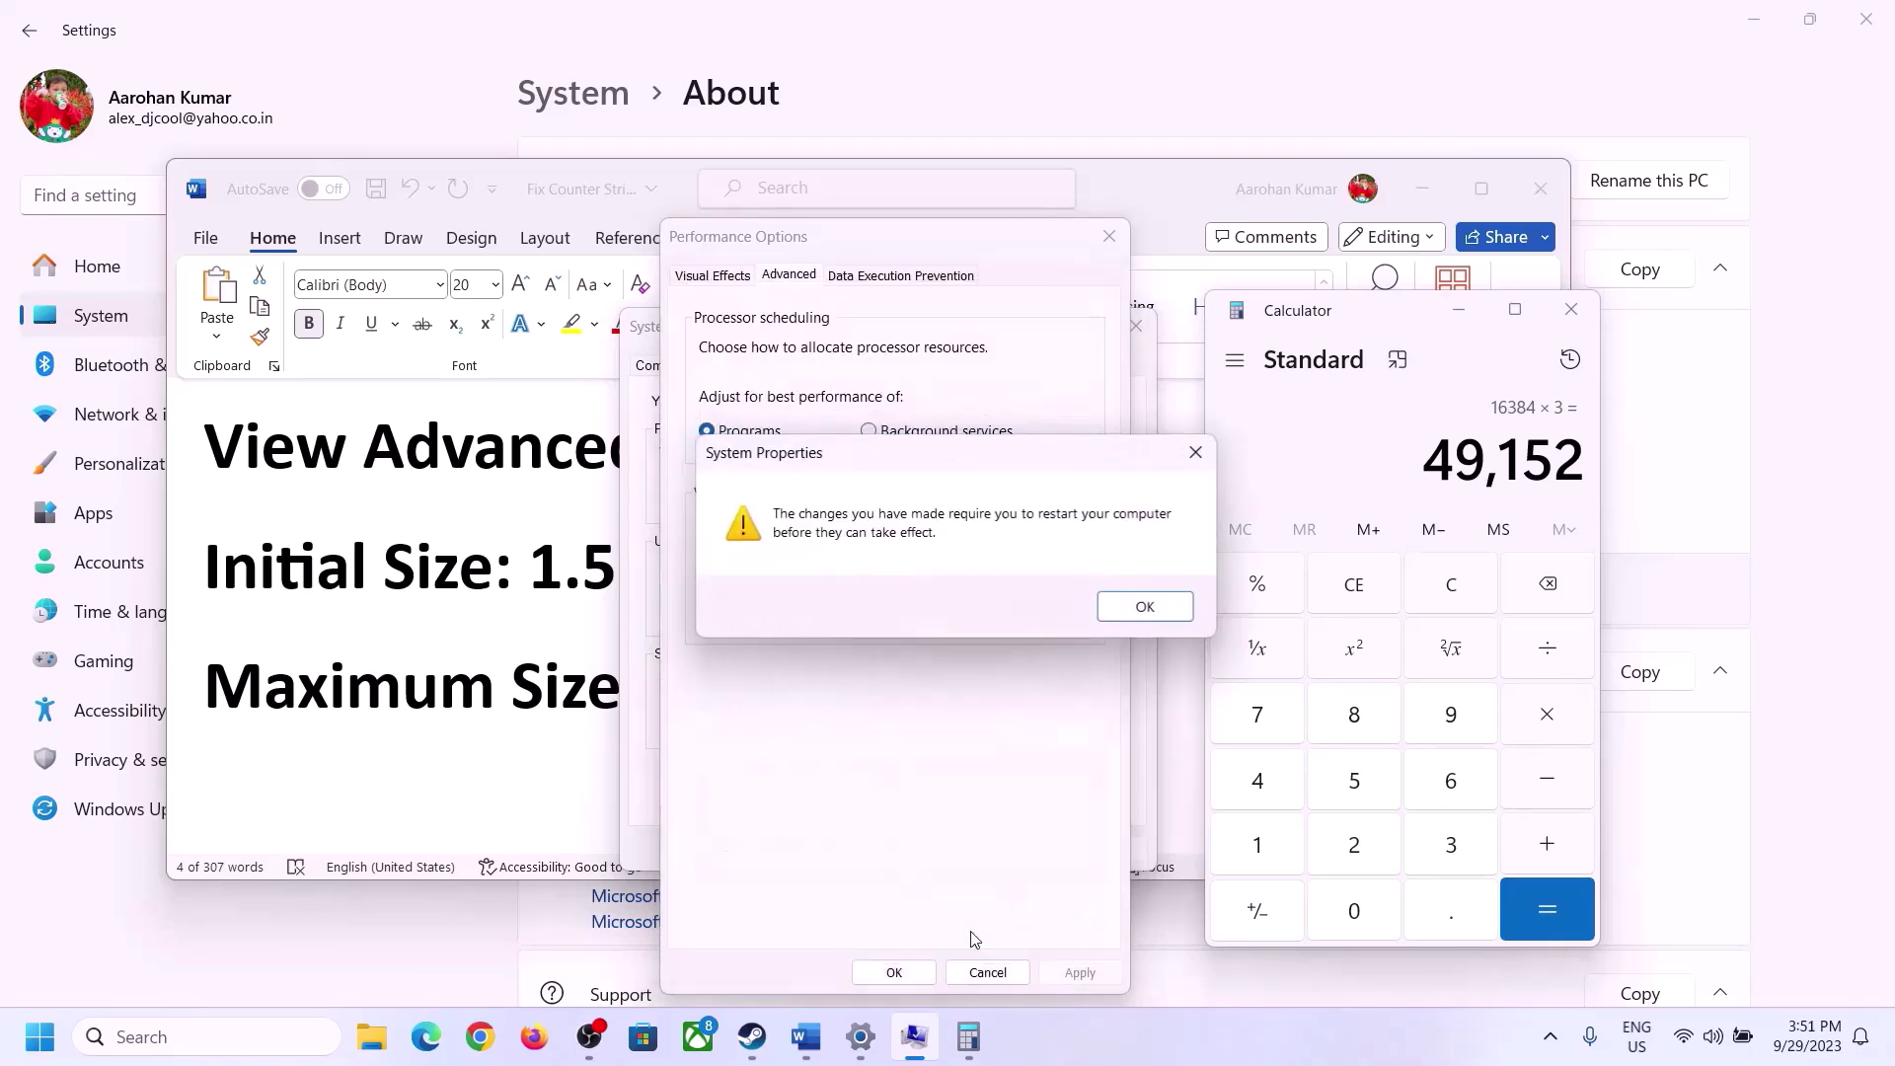
# Acknowledge the restart notice, close the performance and system properties dialogs, and dismiss the restart prompt without restarting.
pyautogui.click(1175, 610)
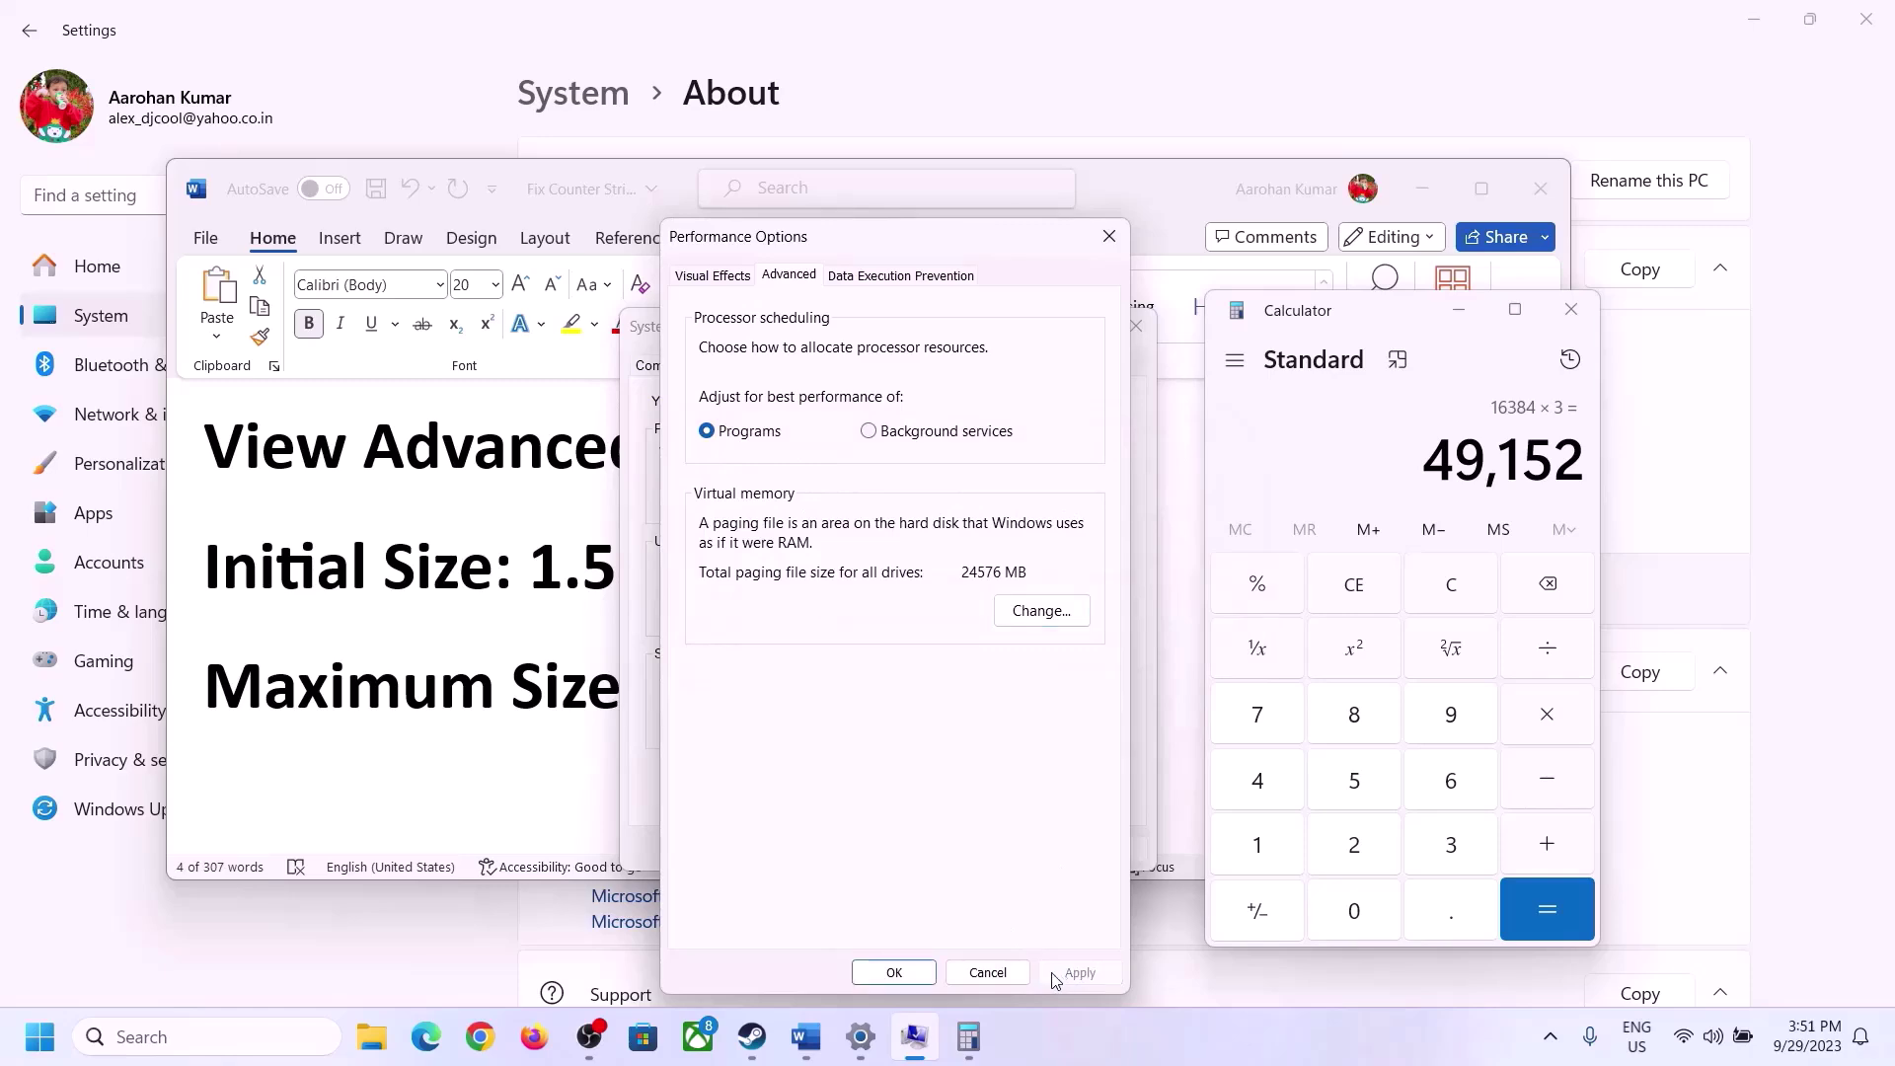
pyautogui.click(895, 974)
pyautogui.click(903, 848)
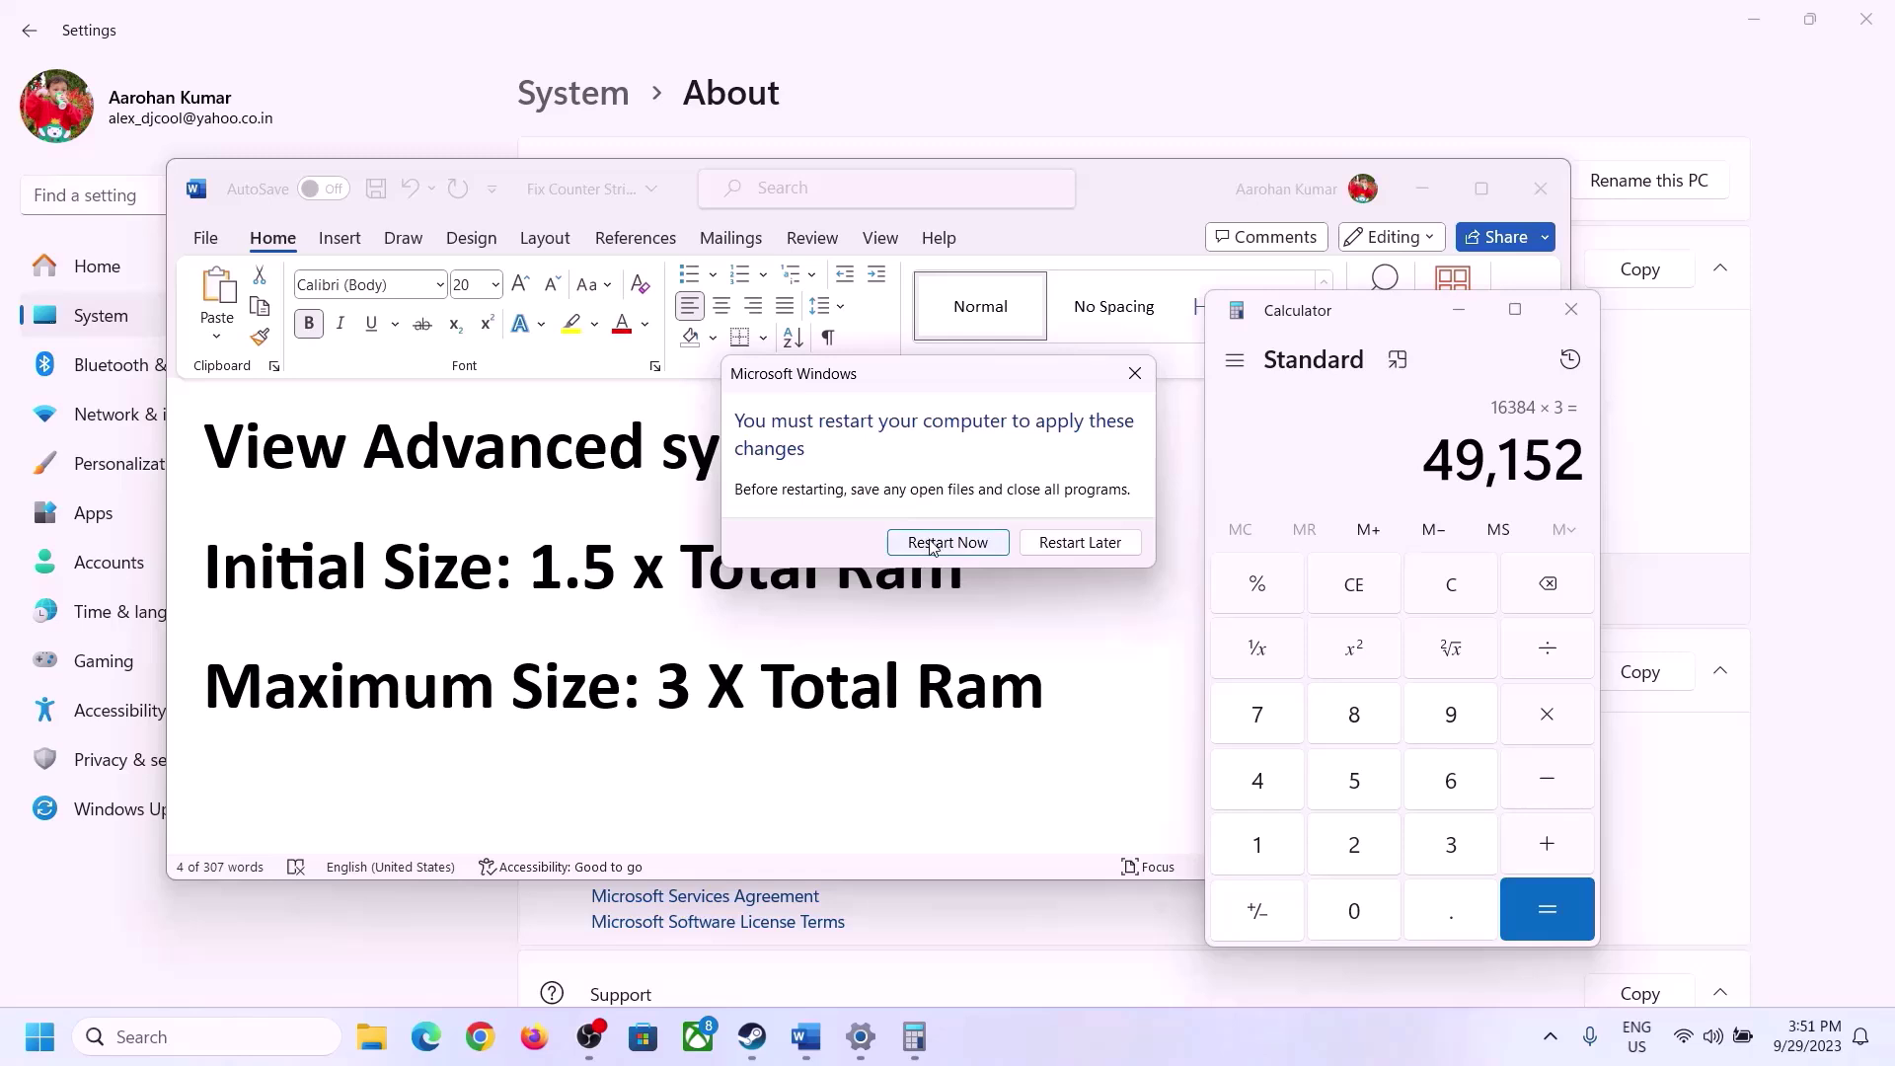
pyautogui.click(1135, 374)
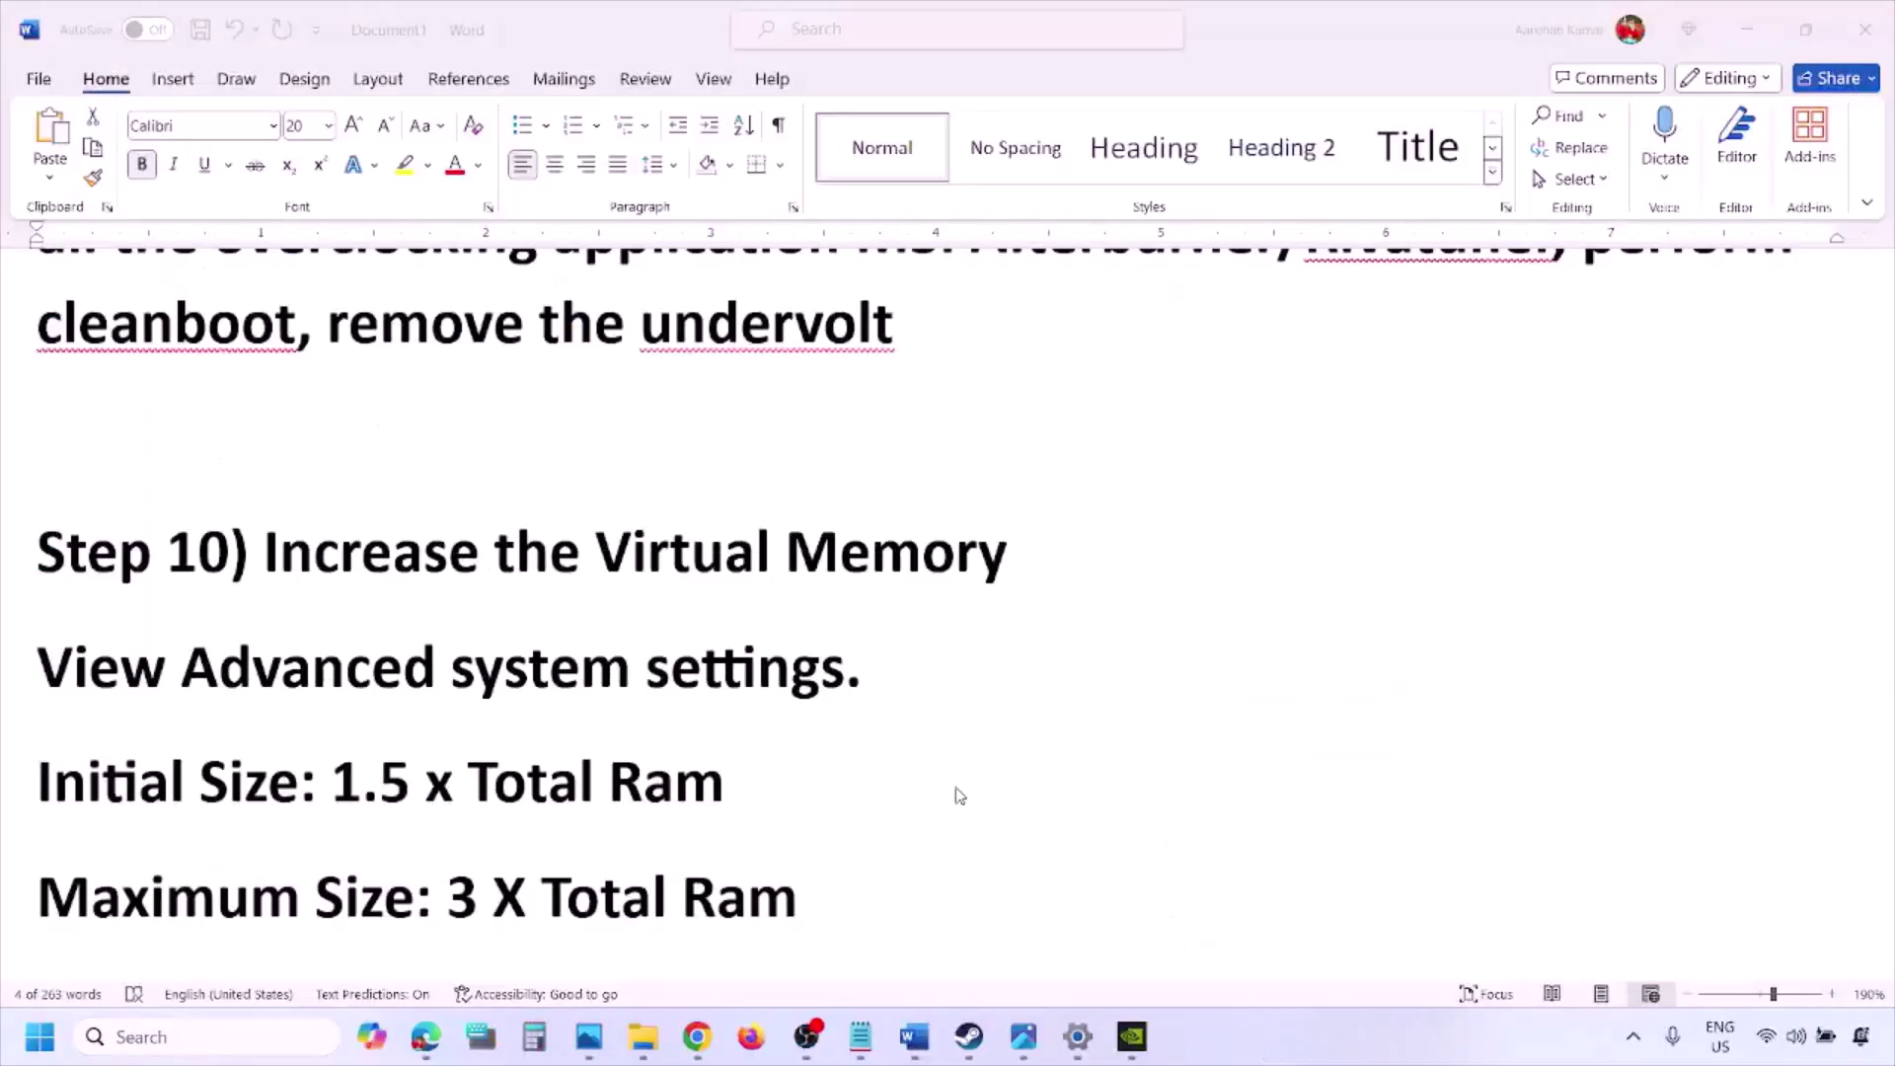
# Highlight "Update BIOS" in the document's Step 11 heading and clear the selection.
pyautogui.scroll(-4, 652, 707)
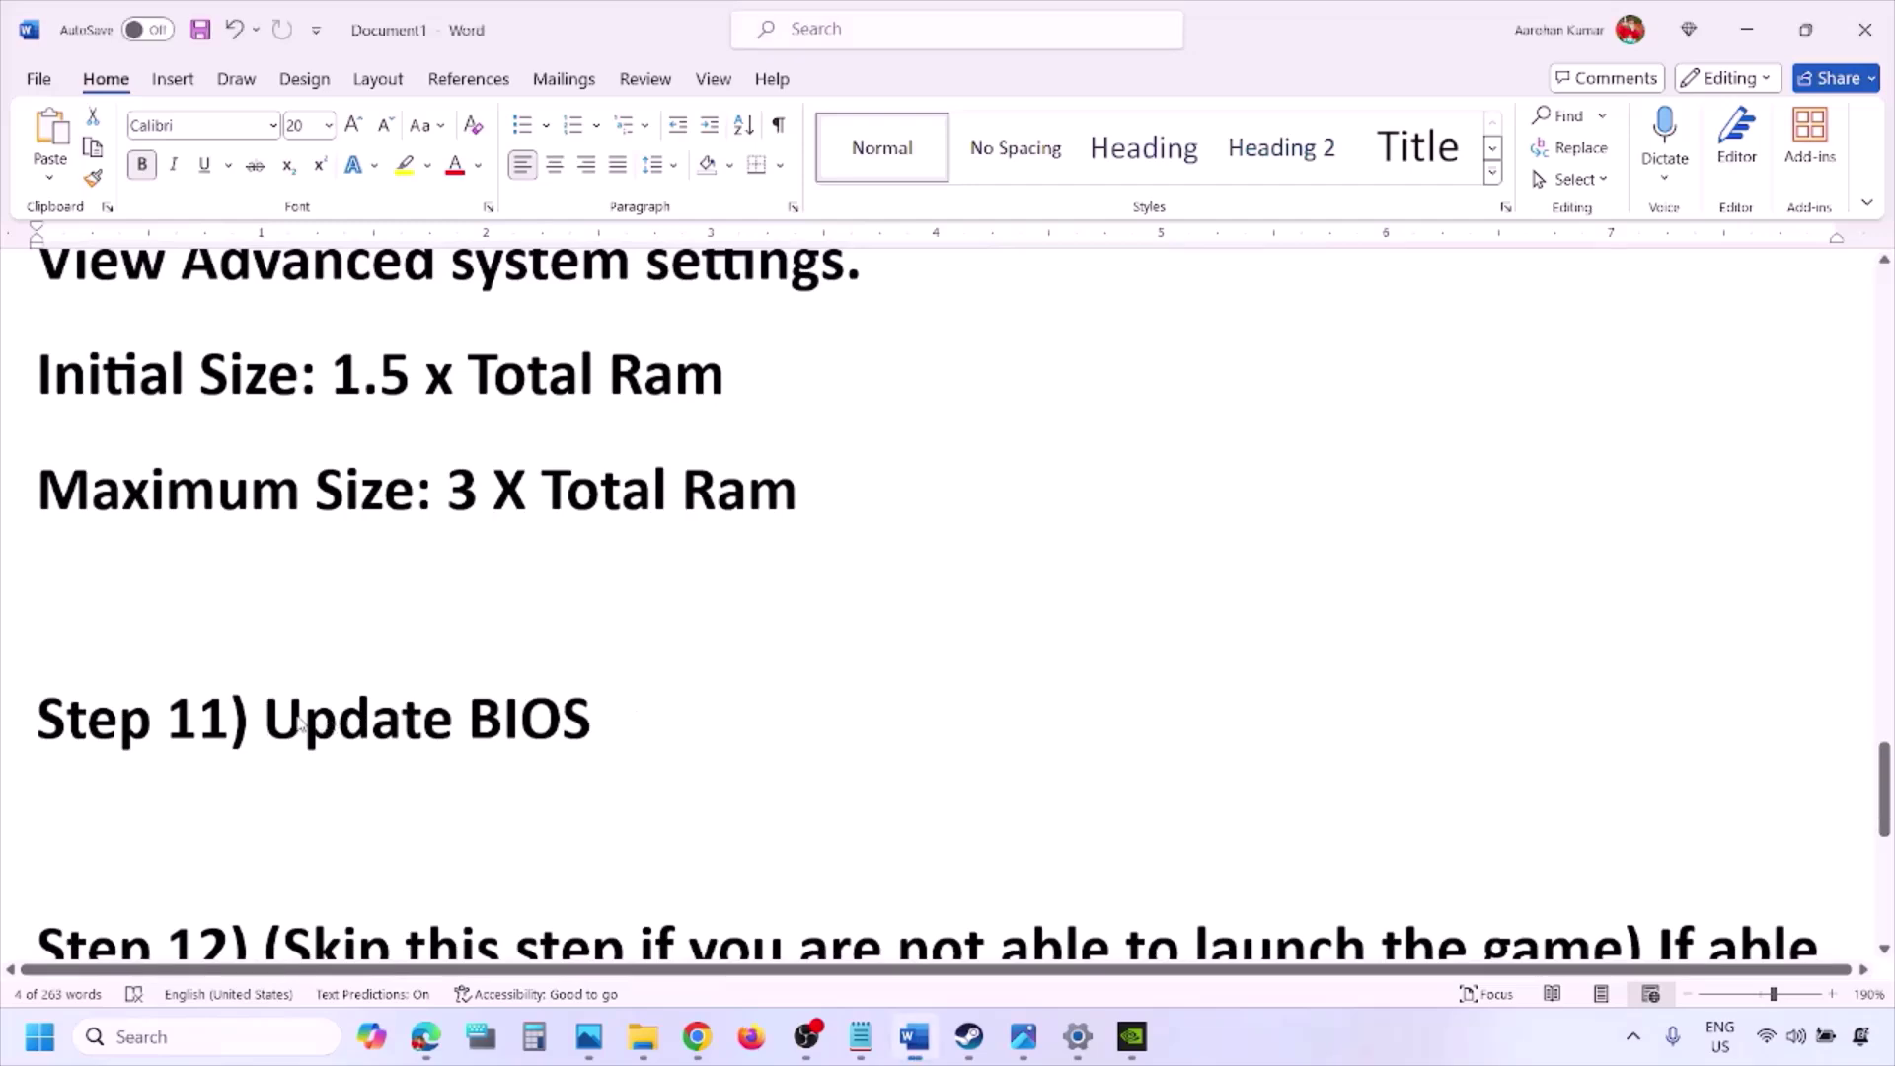
pyautogui.moveTo(263, 720); pyautogui.dragTo(635, 712)
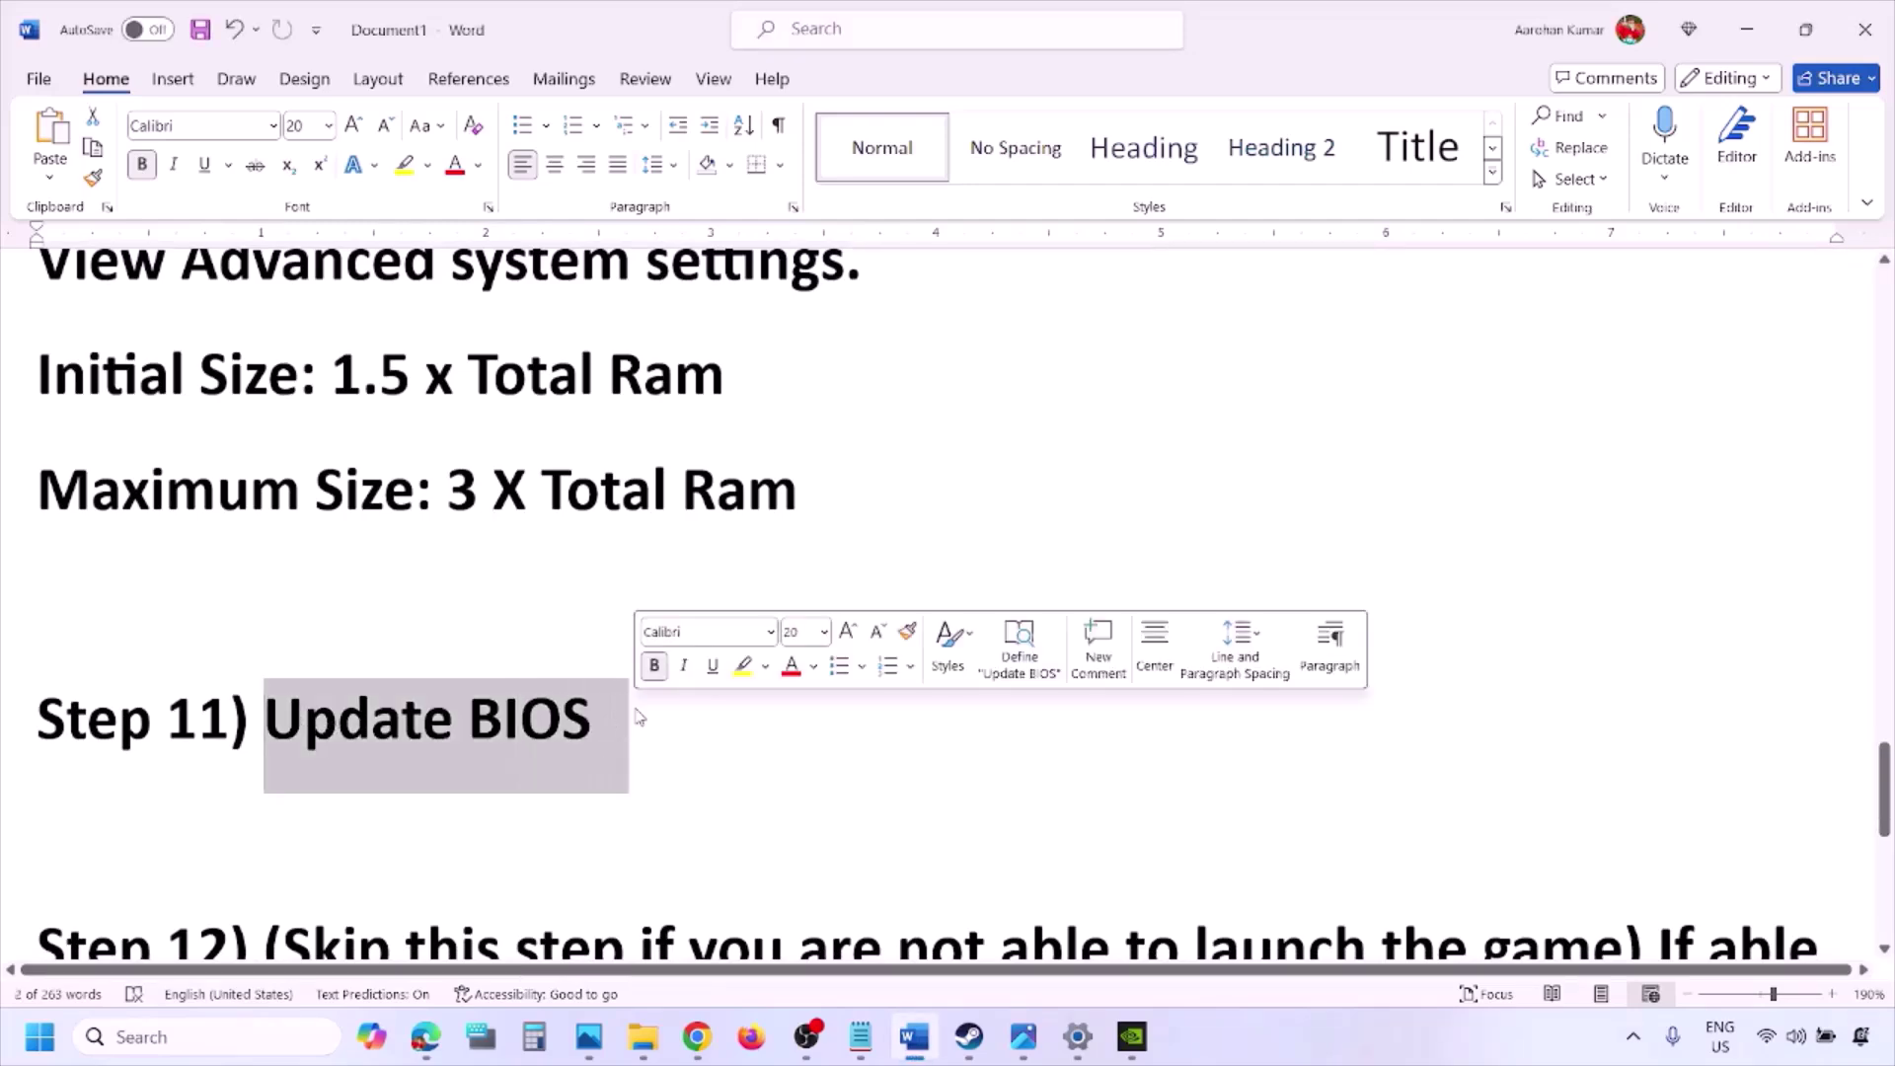
pyautogui.click(637, 718)
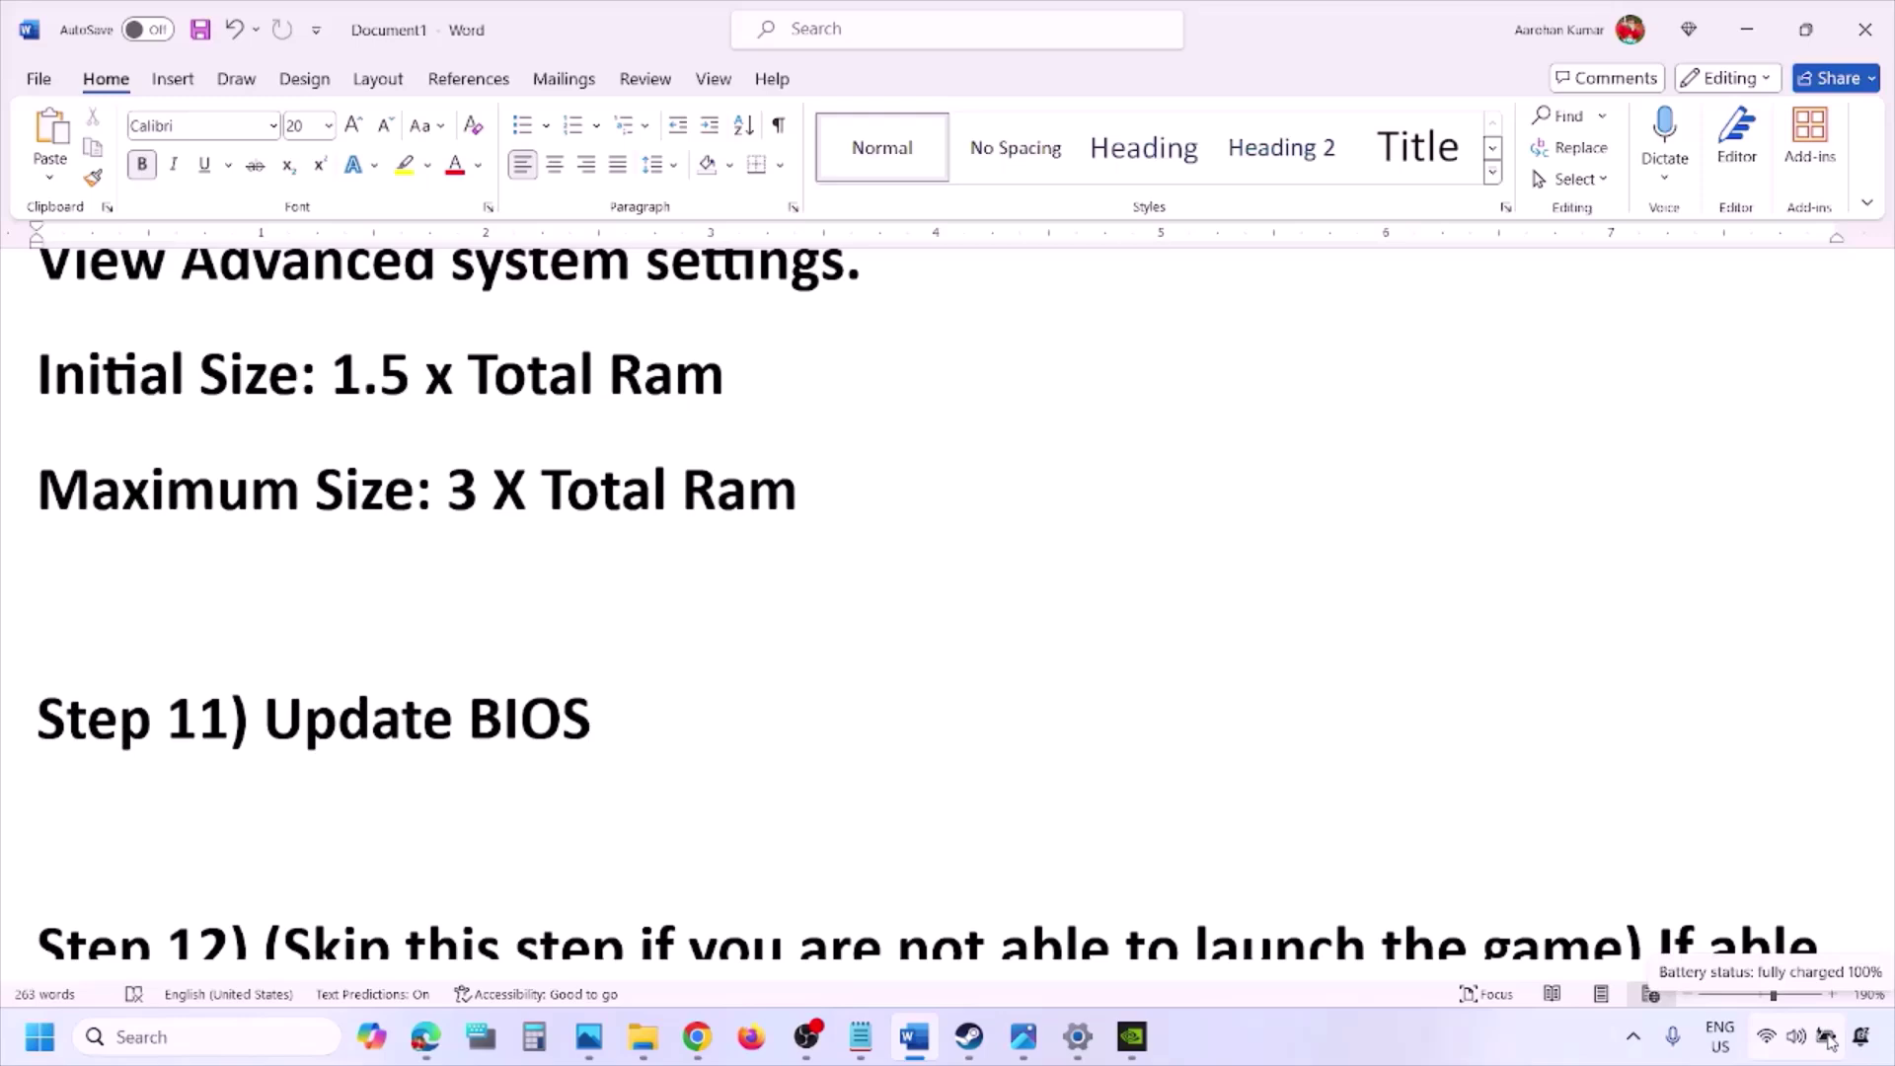
# Review Step 12 in the document, highlighting the advice on Windowed mode, lower video settings and a medium/low quality graphics preset.
pyautogui.click(1485, 1039)
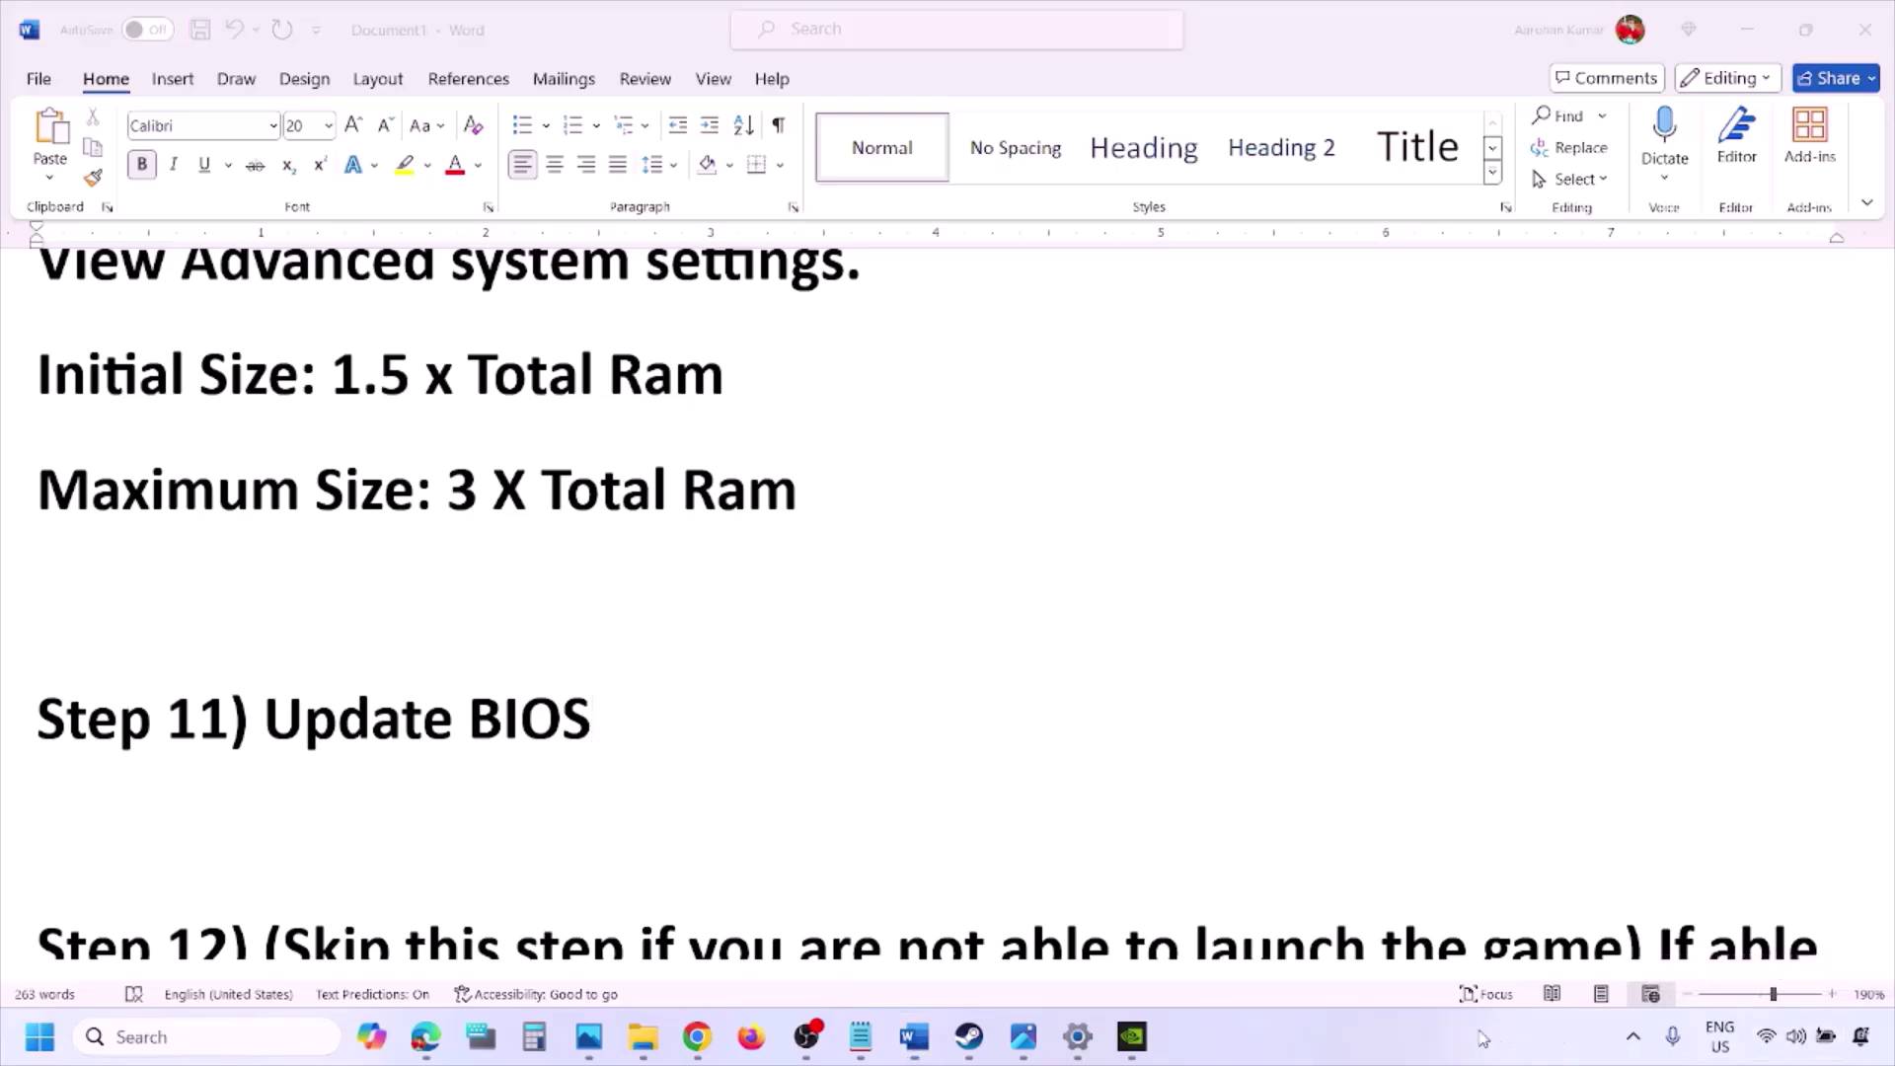
pyautogui.scroll(-3, 829, 765)
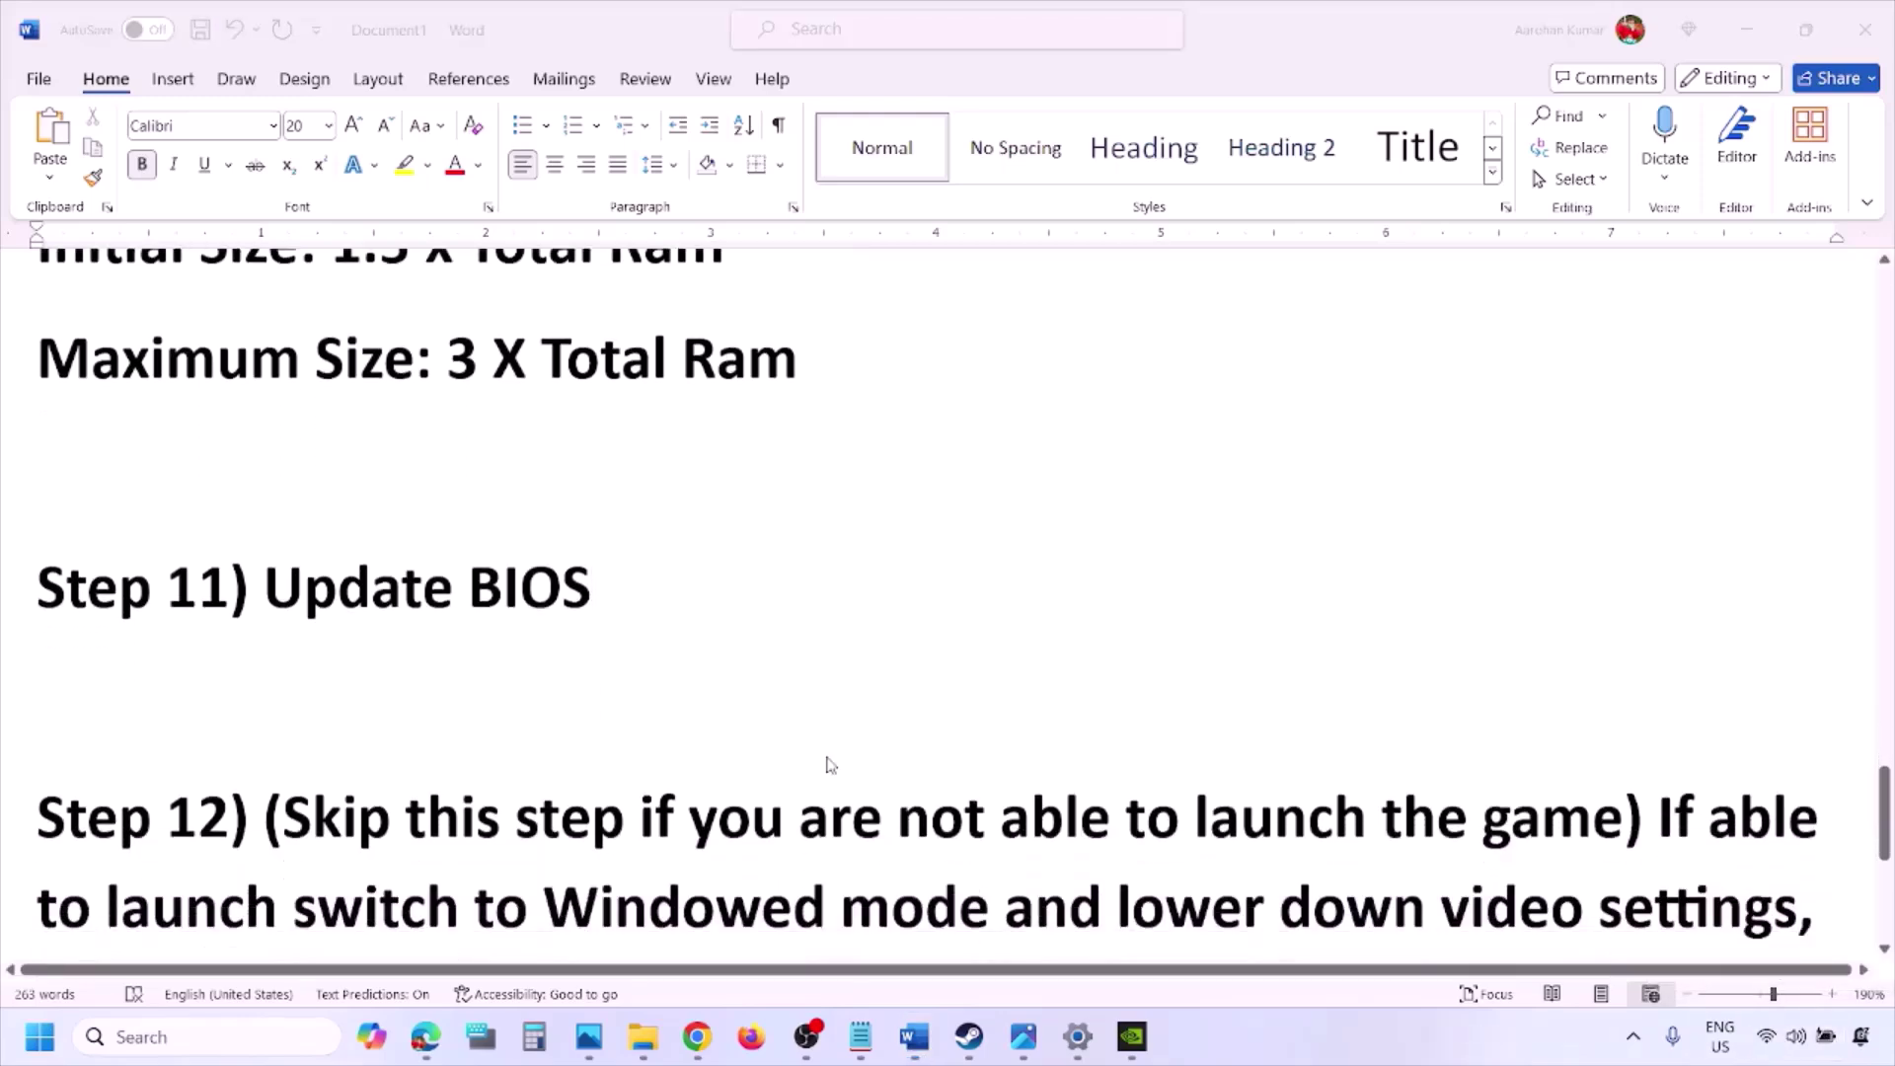
pyautogui.click(375, 627)
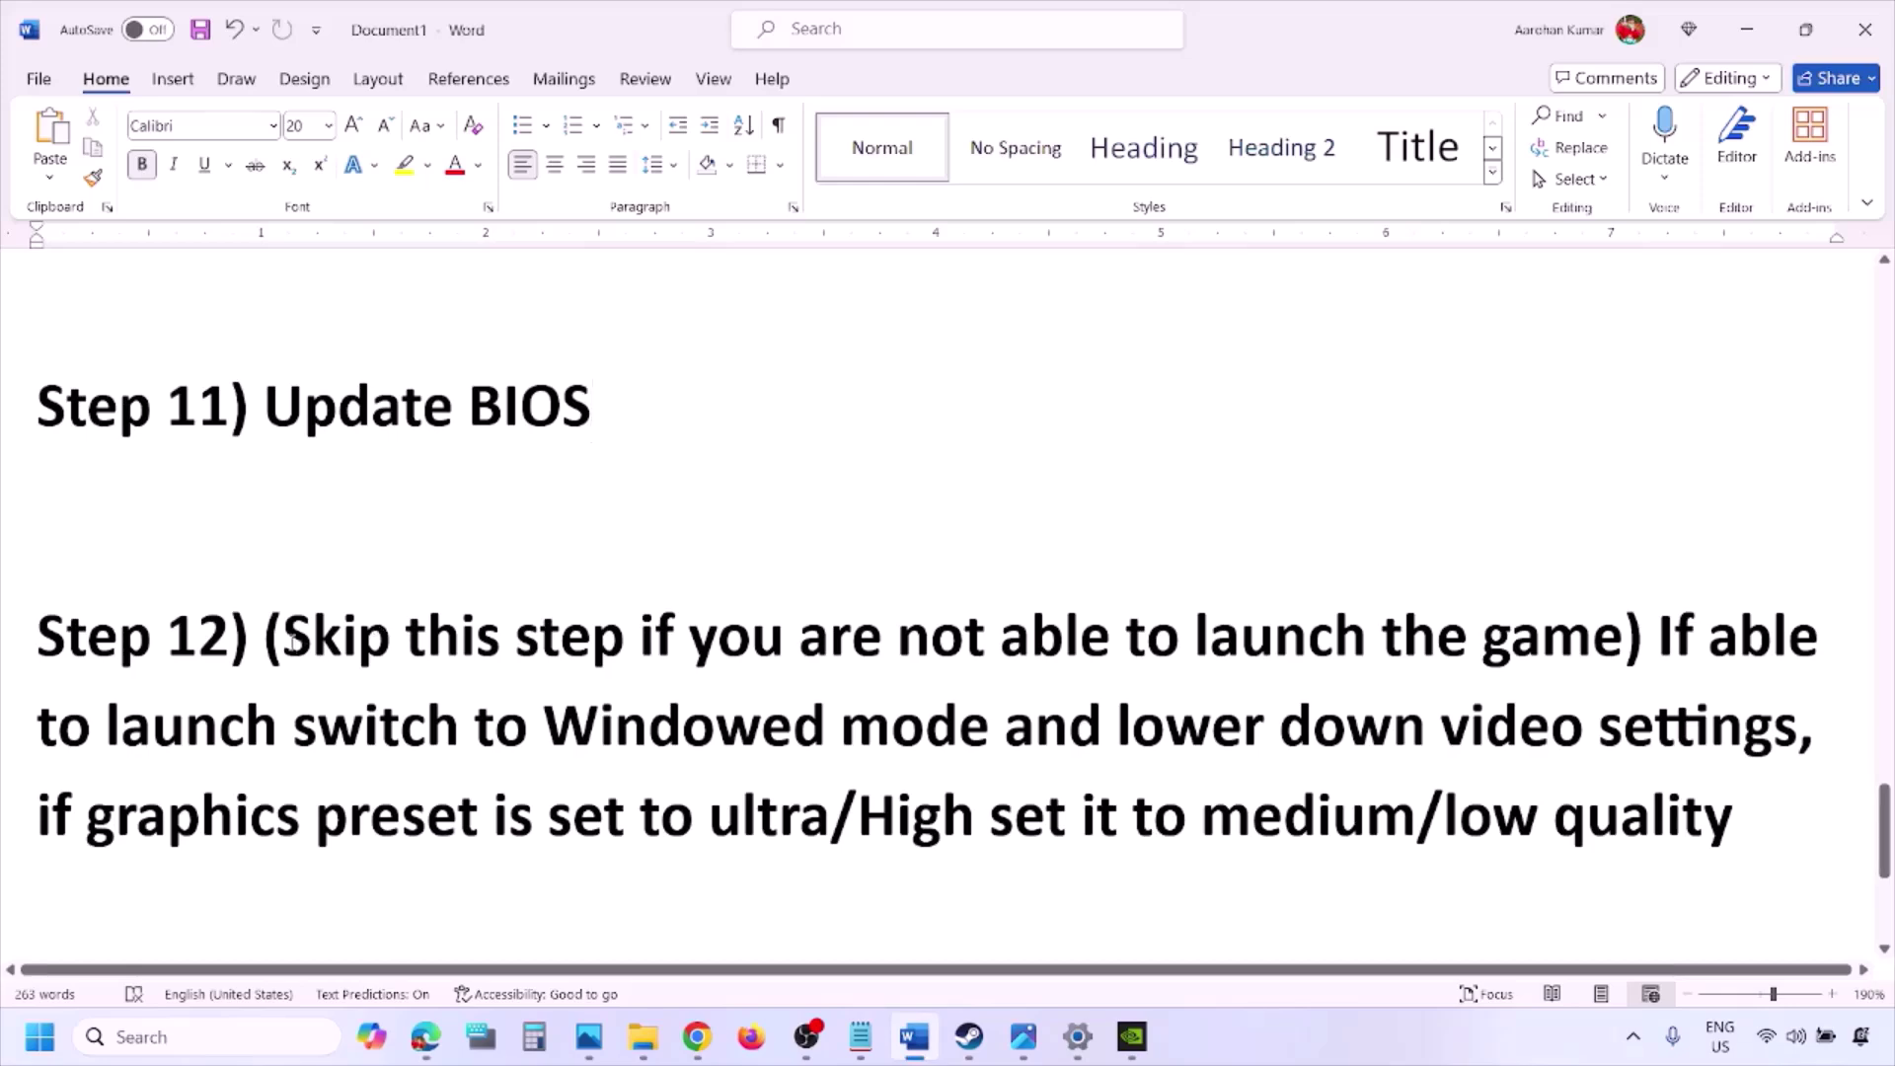
pyautogui.moveTo(287, 640); pyautogui.dragTo(1800, 726)
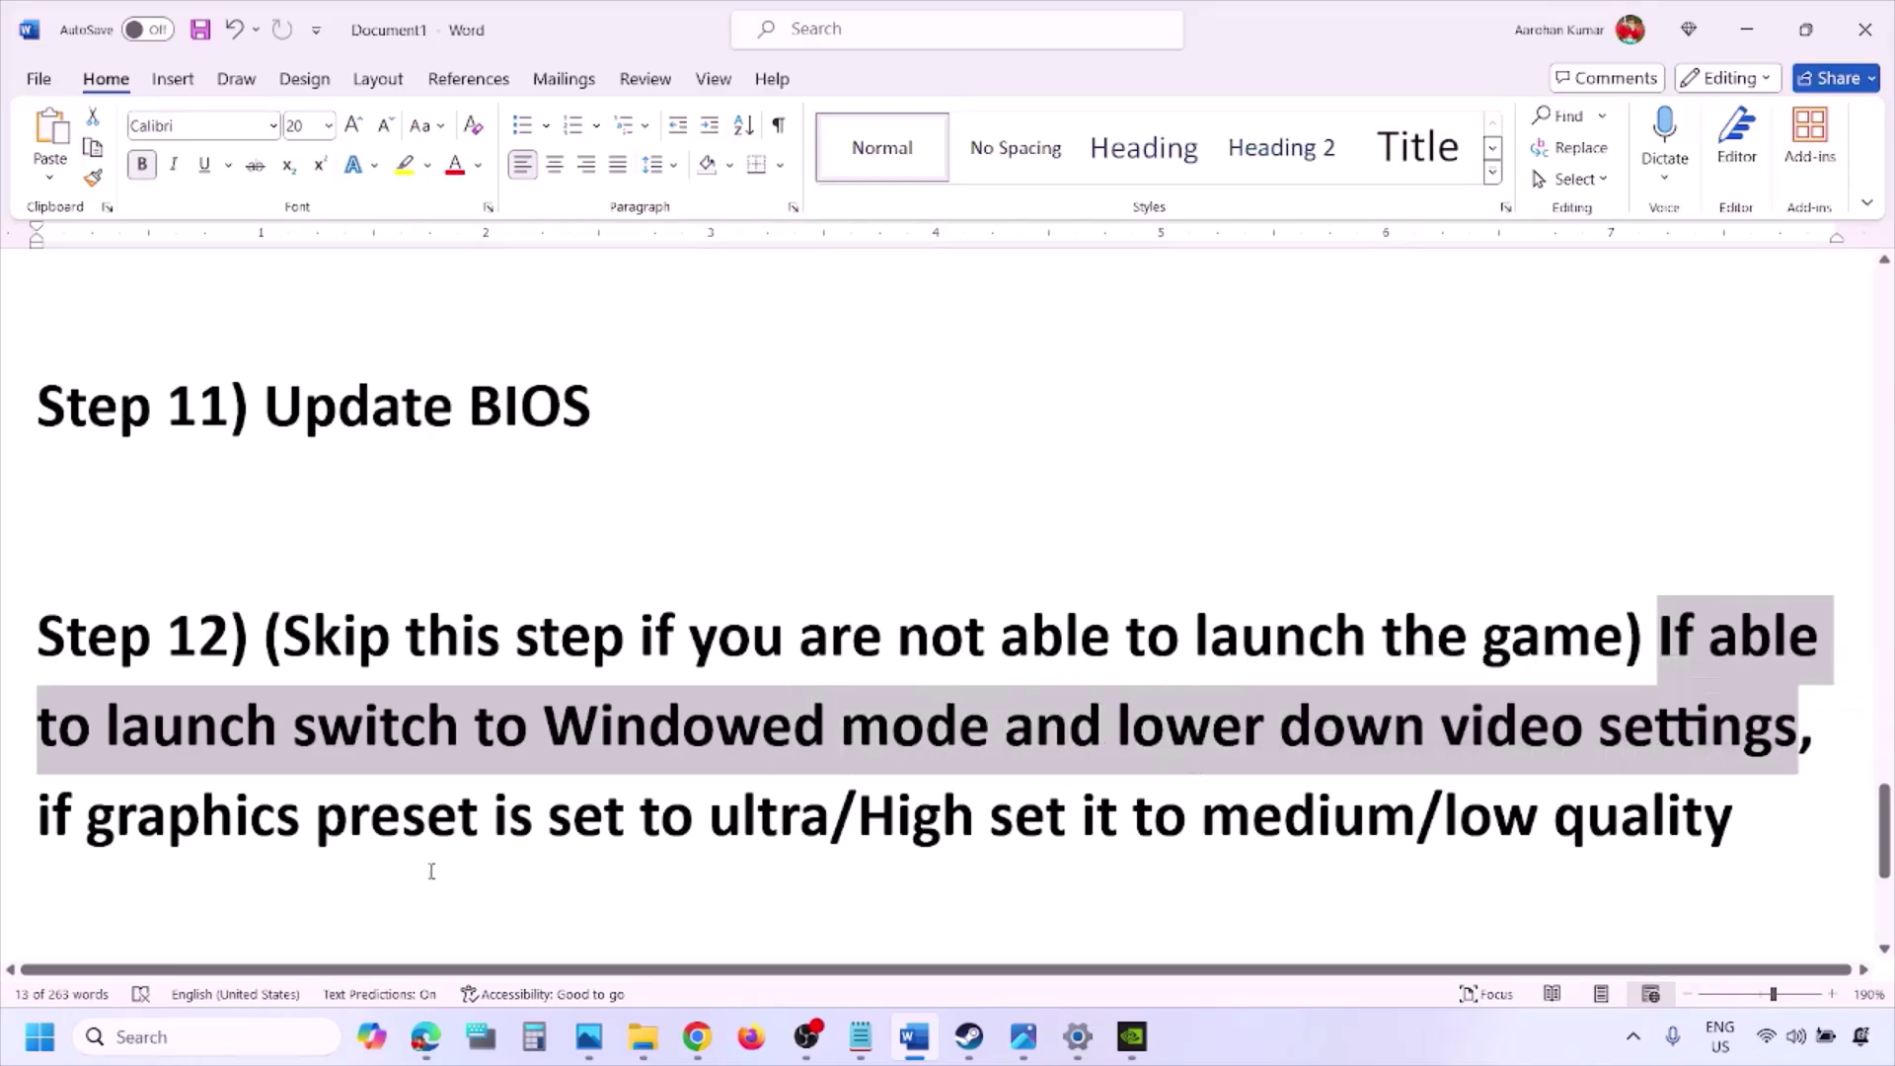
pyautogui.moveTo(104, 817); pyautogui.dragTo(1034, 842)
pyautogui.moveTo(1258, 817); pyautogui.dragTo(1604, 815)
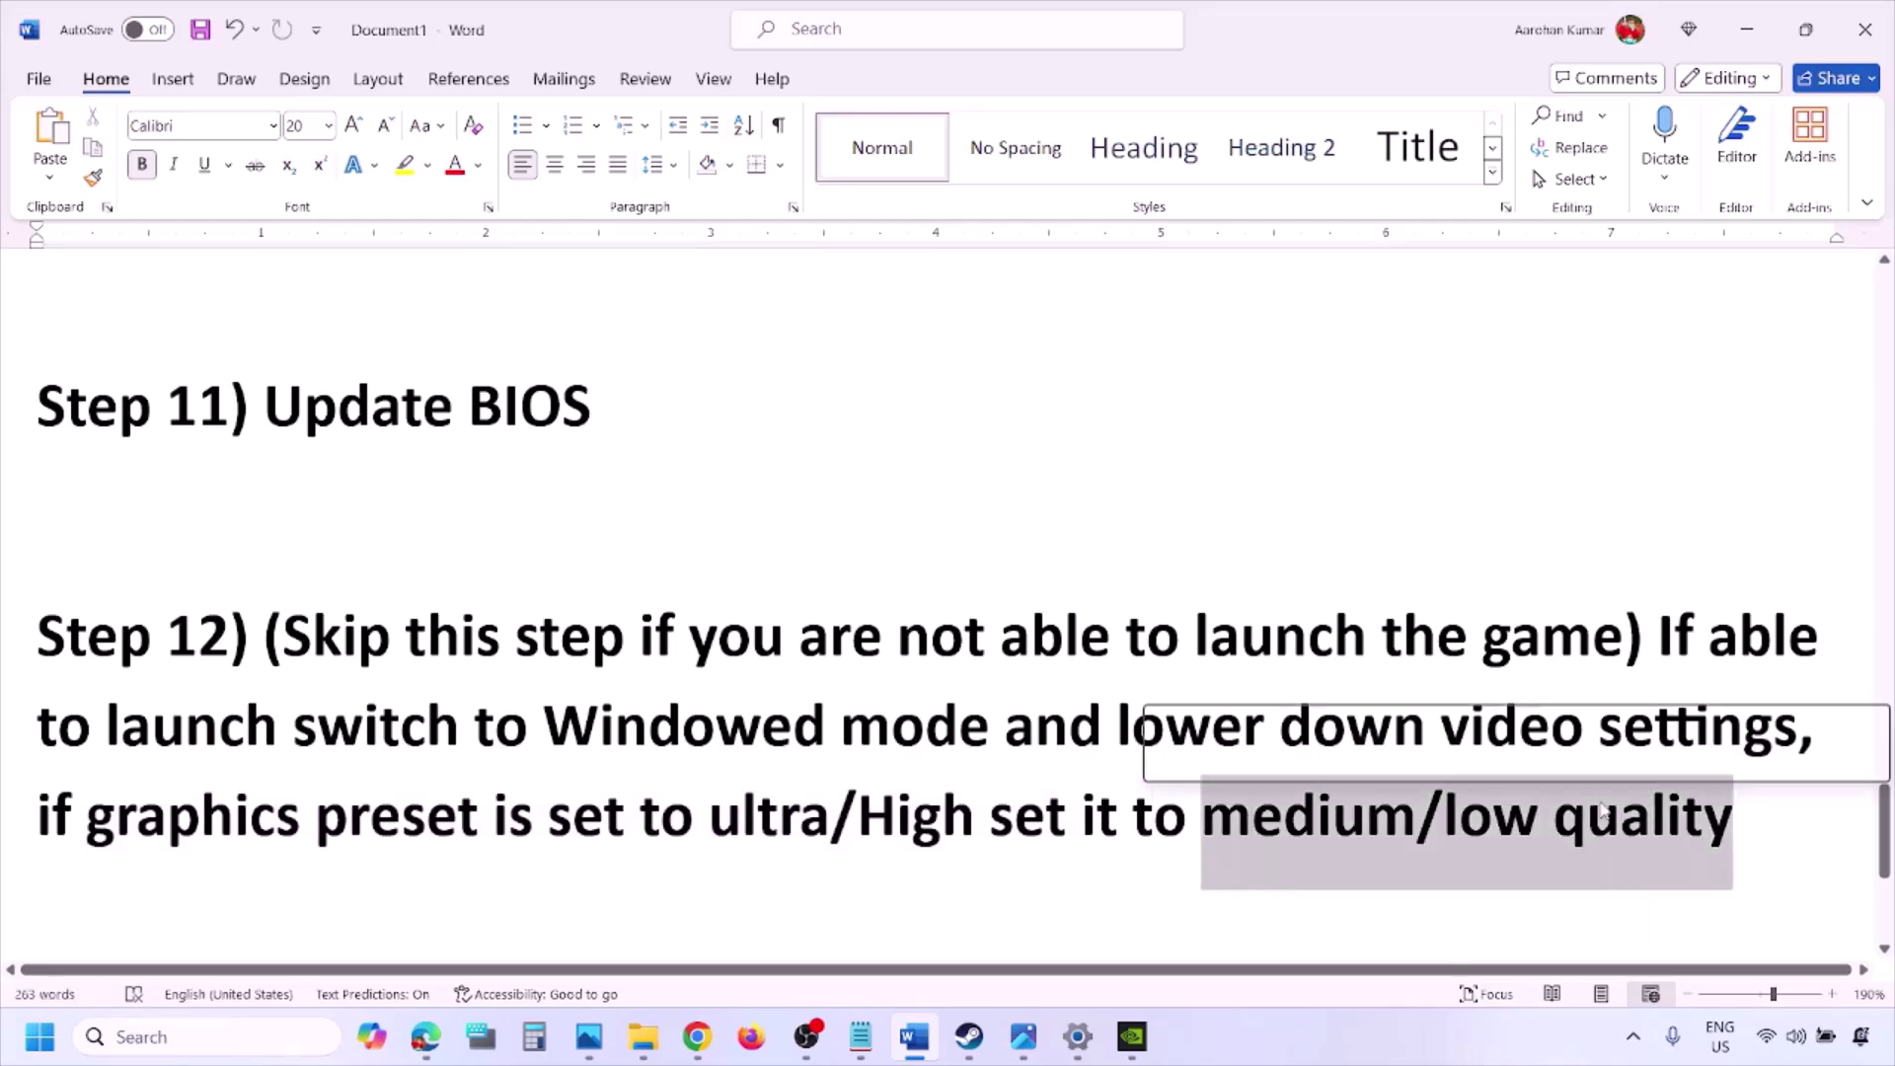
pyautogui.click(898, 735)
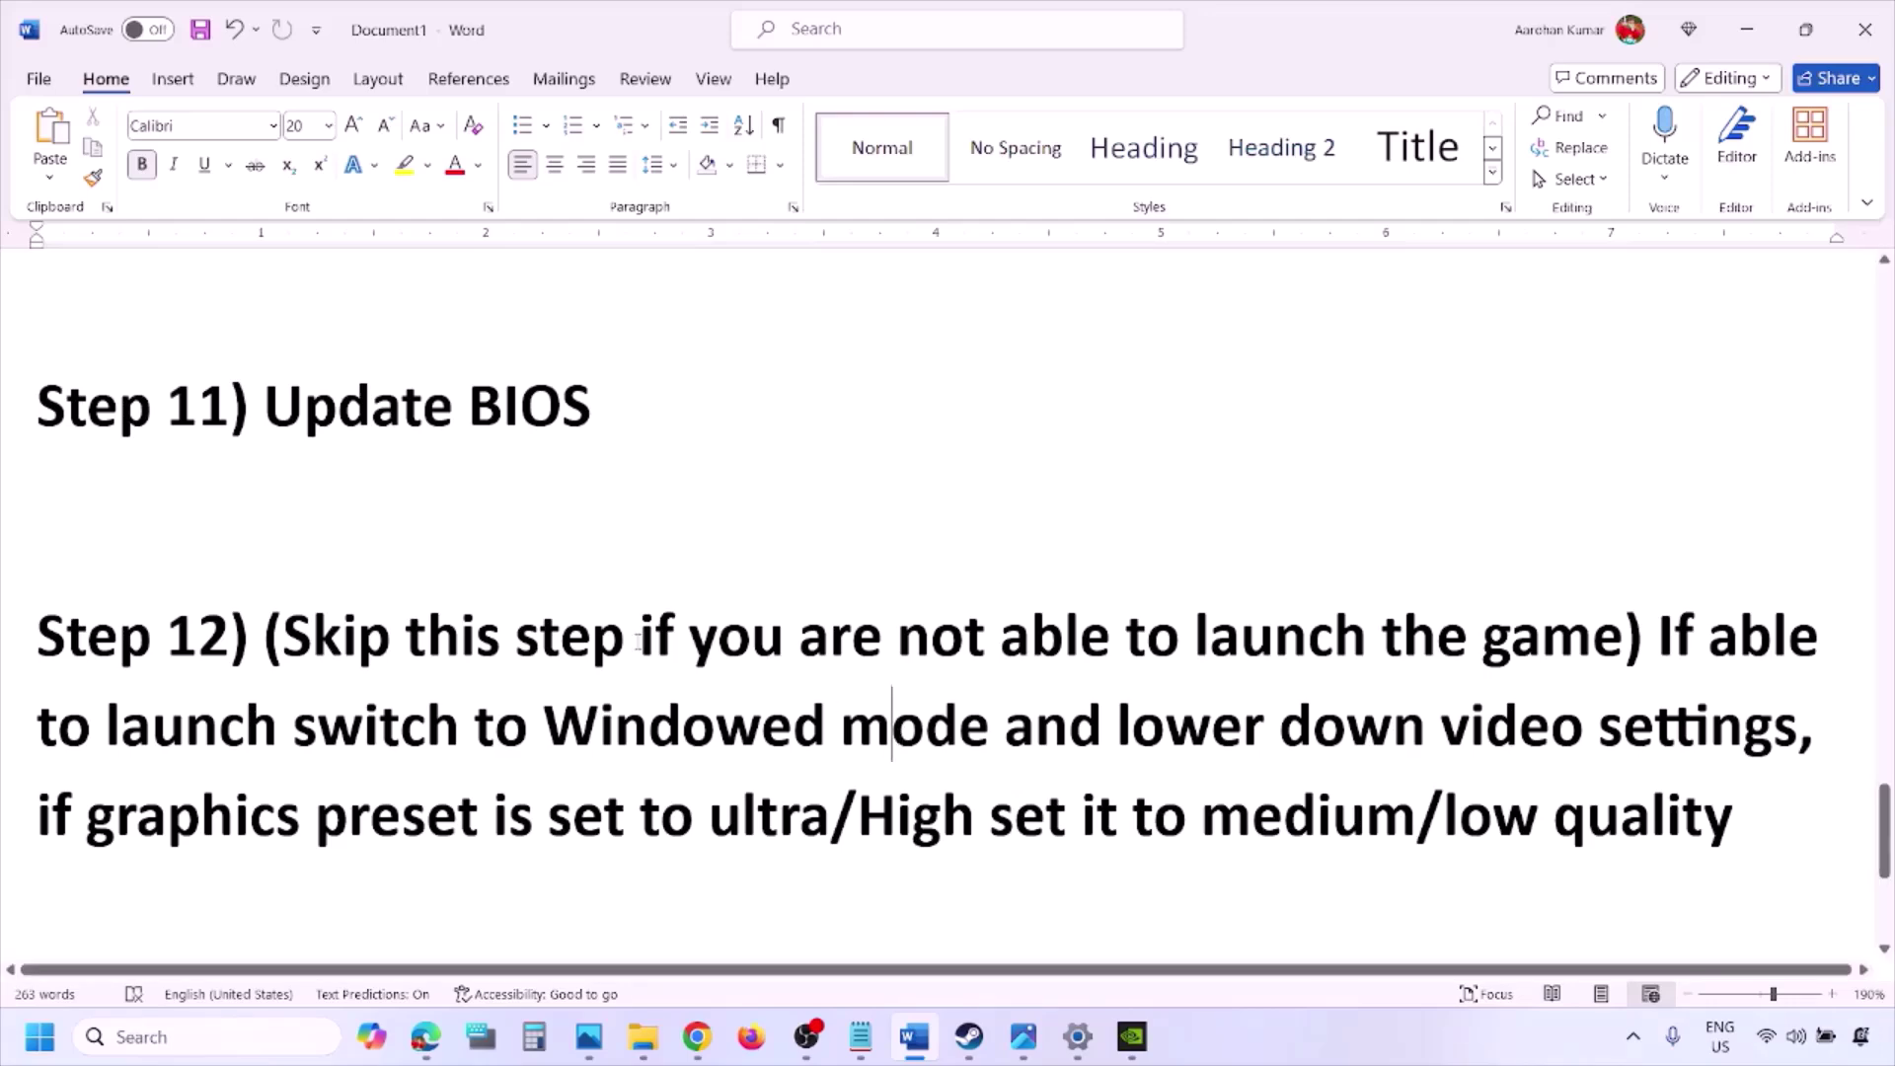
pyautogui.moveTo(568, 642); pyautogui.dragTo(1170, 821)
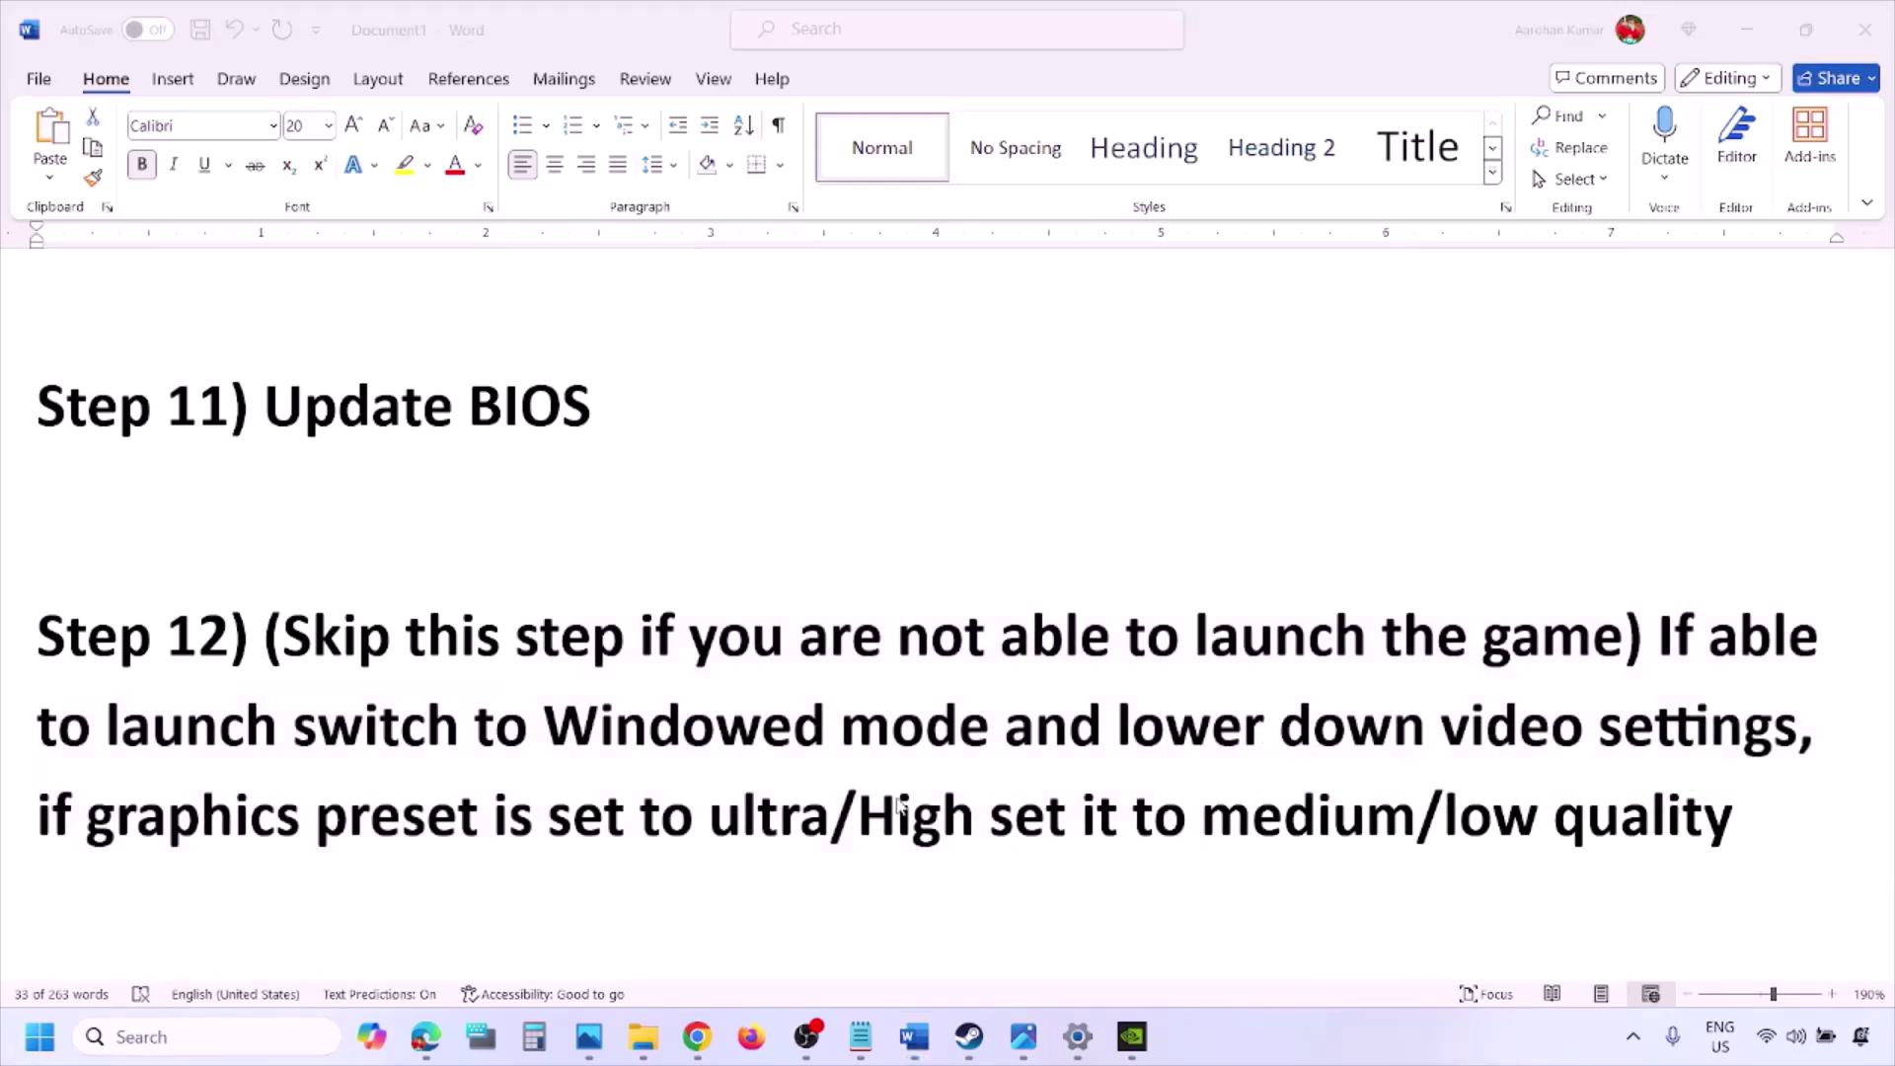
# Review Step 13 in the document, highlighting the instruction to uninstall the game and delete its folder.
pyautogui.scroll(-3, 901, 805)
pyautogui.scroll(-2, 901, 805)
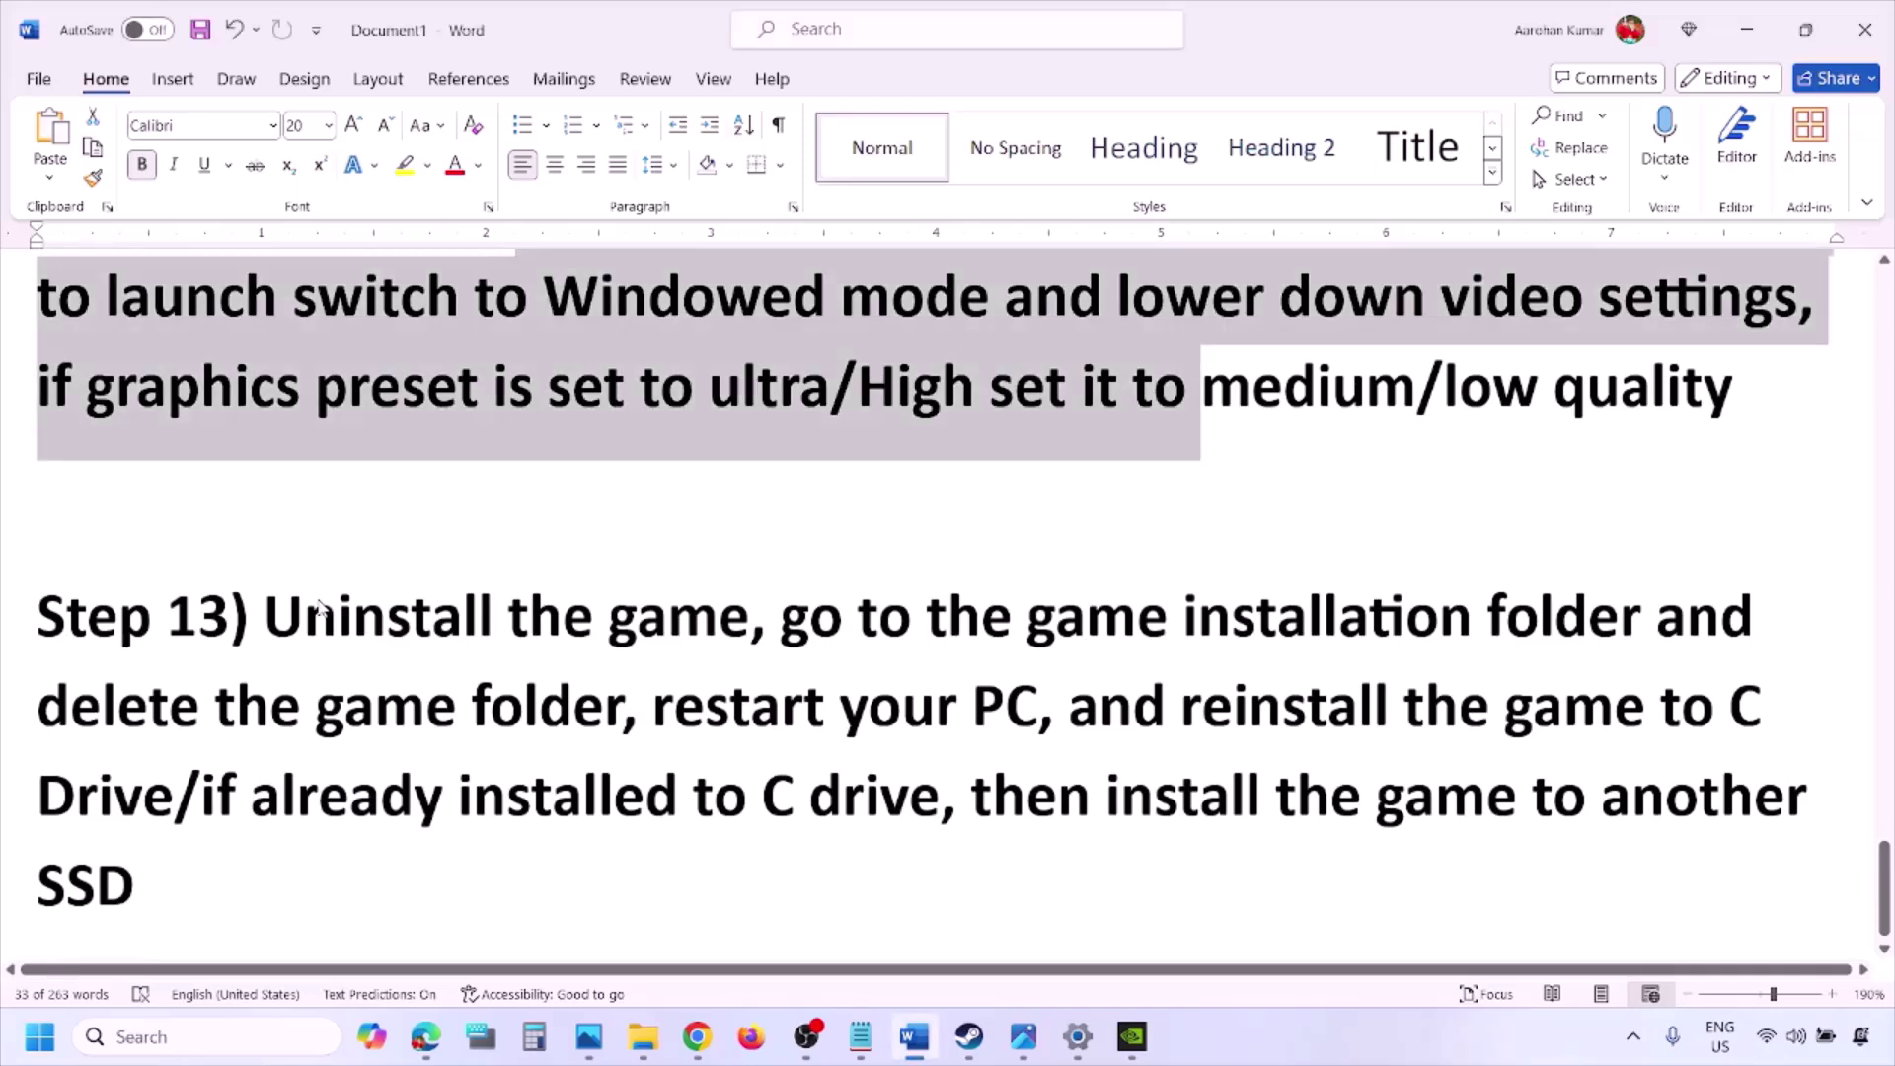
pyautogui.moveTo(280, 612); pyautogui.dragTo(825, 706)
pyautogui.click(825, 705)
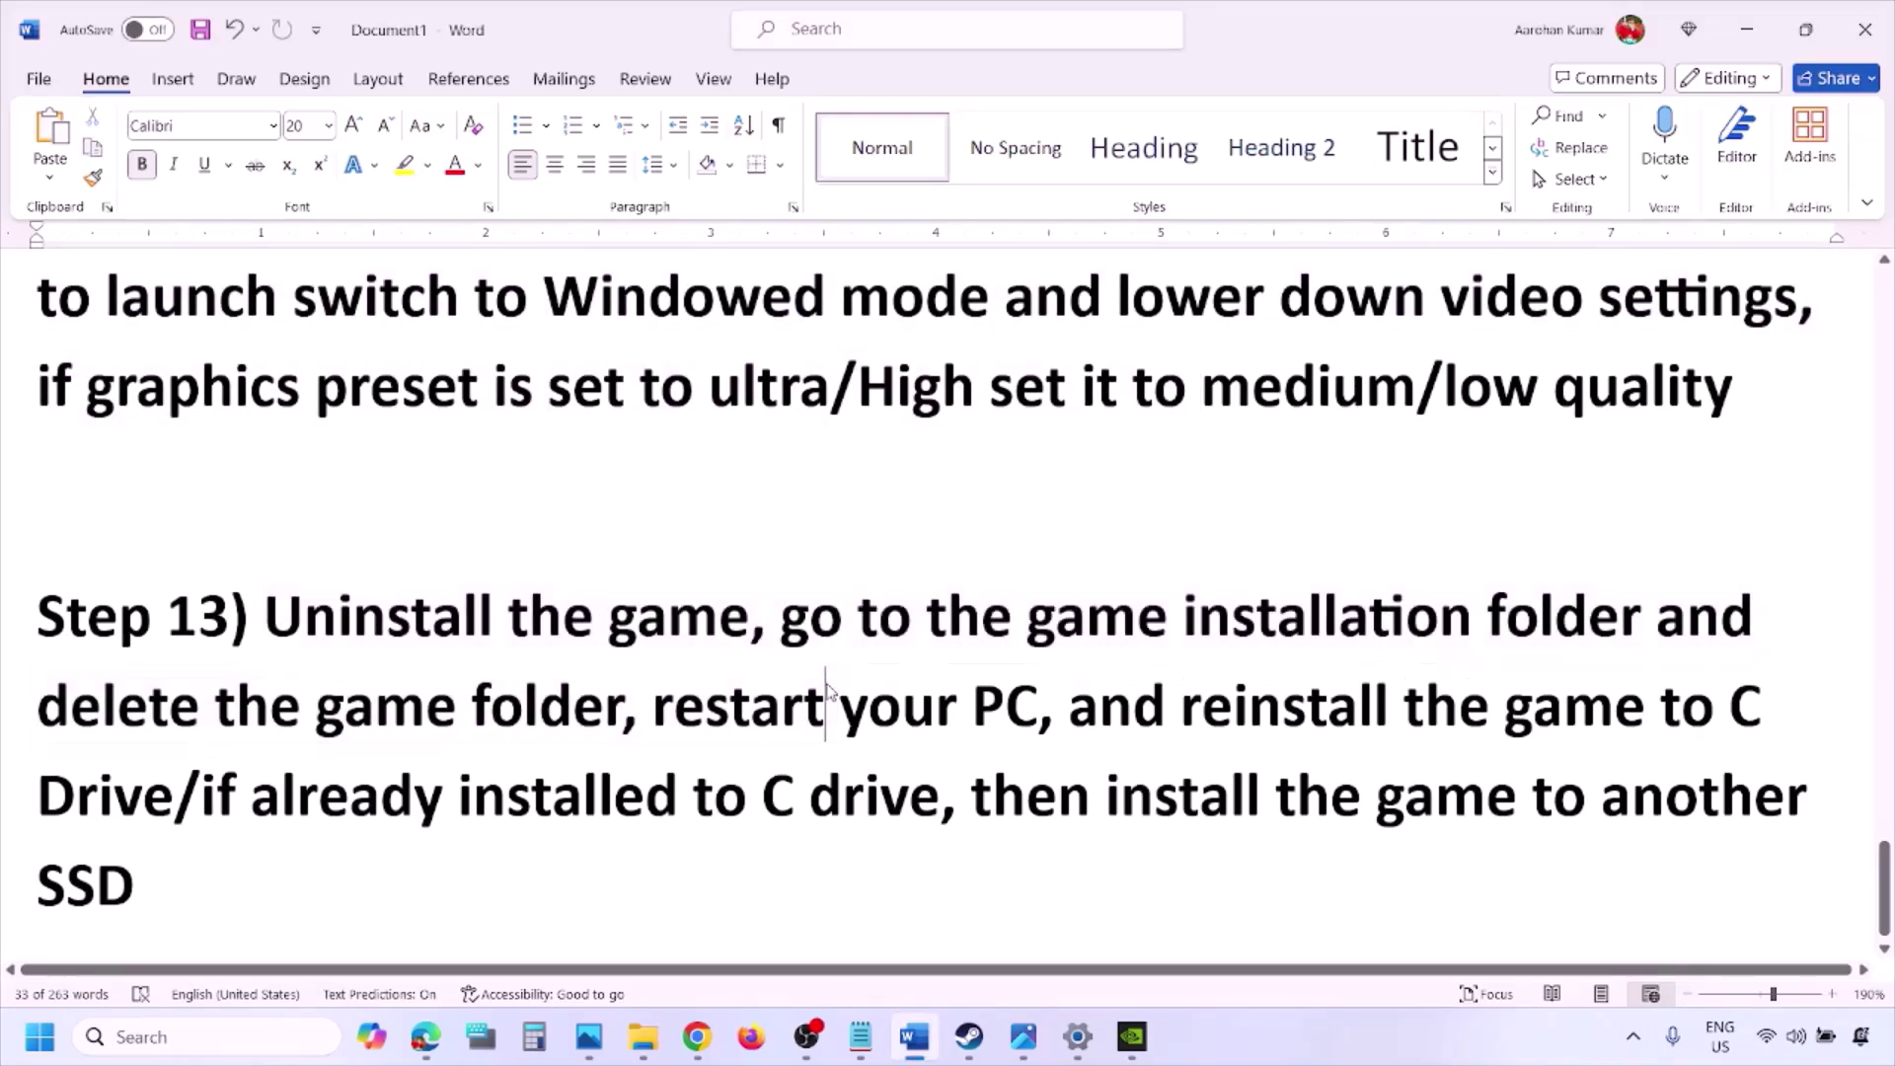
pyautogui.moveTo(293, 624); pyautogui.dragTo(585, 616)
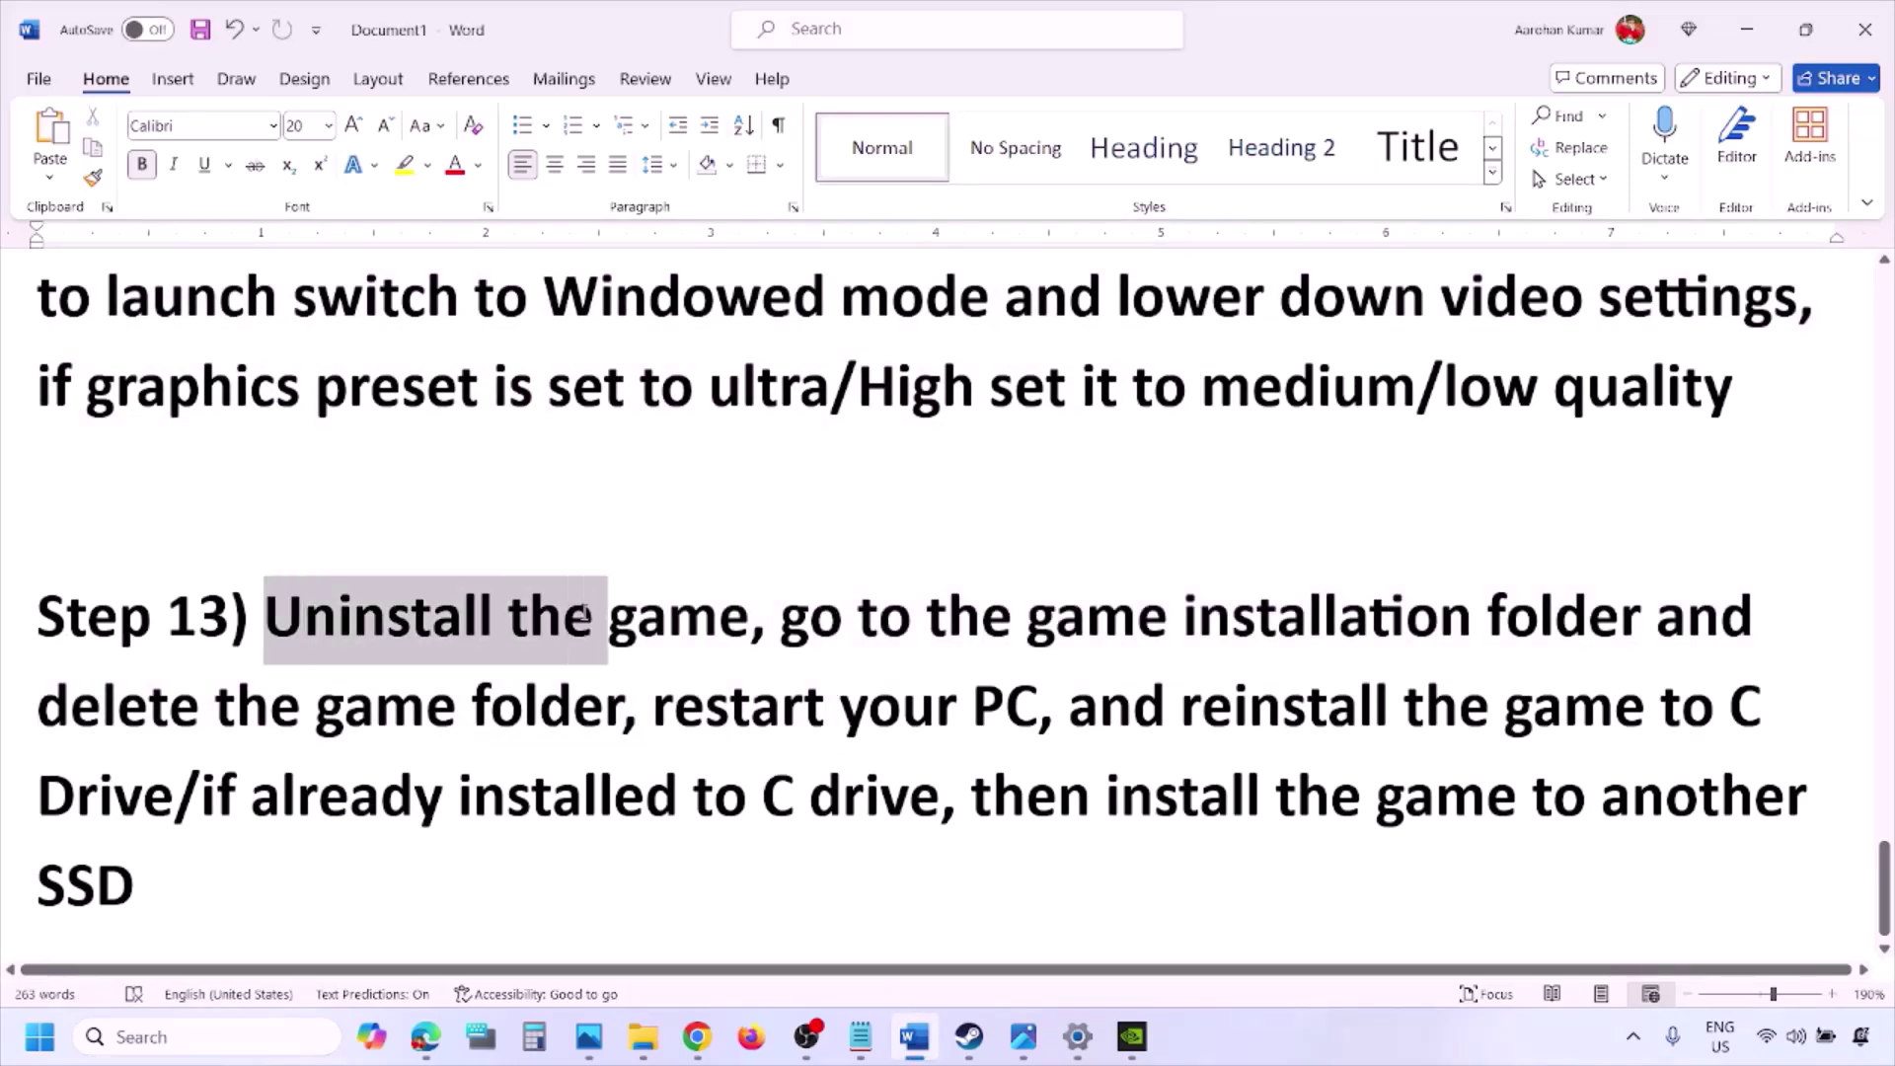